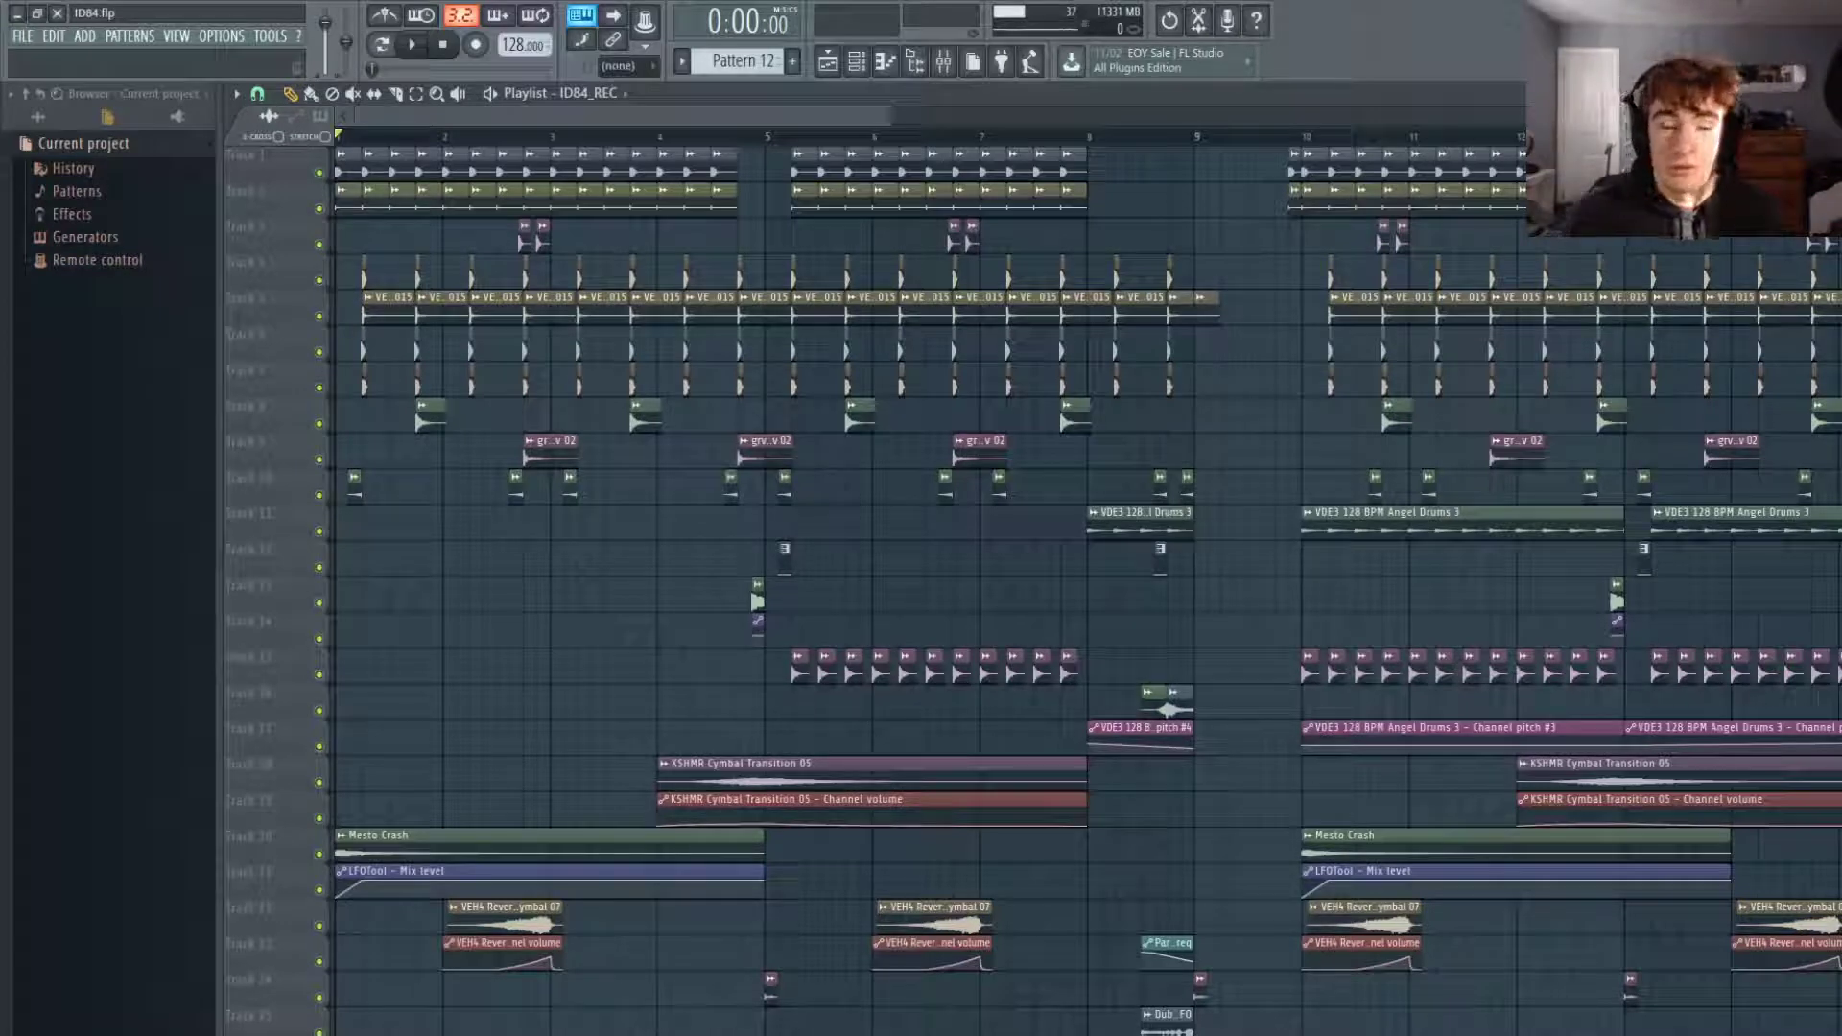
Play through the drum arrangement in the playlist, looking over all tracks, and stop playback near bar 17.
{"action": "scroll", "coordinate": [614, 657], "scroll_direction": "down", "scroll_amount": 5}
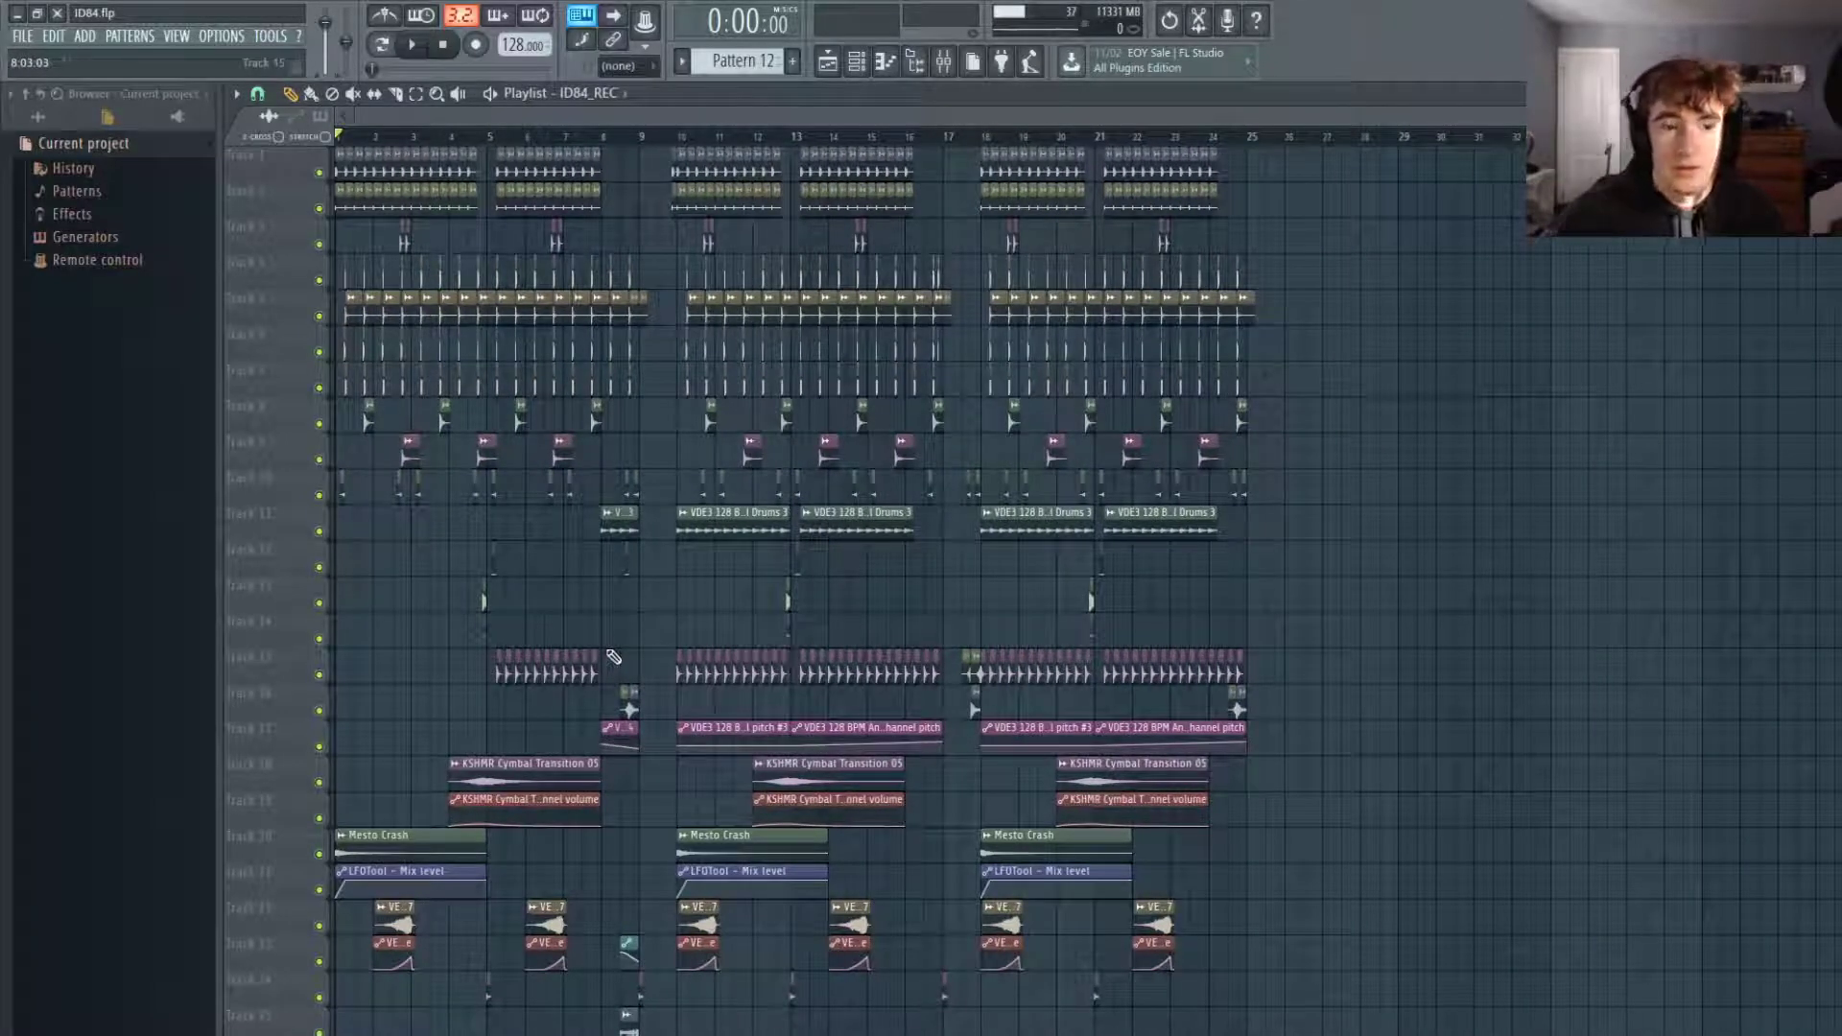
{"action": "scroll", "coordinate": [419, 339], "scroll_direction": "up", "scroll_amount": 3}
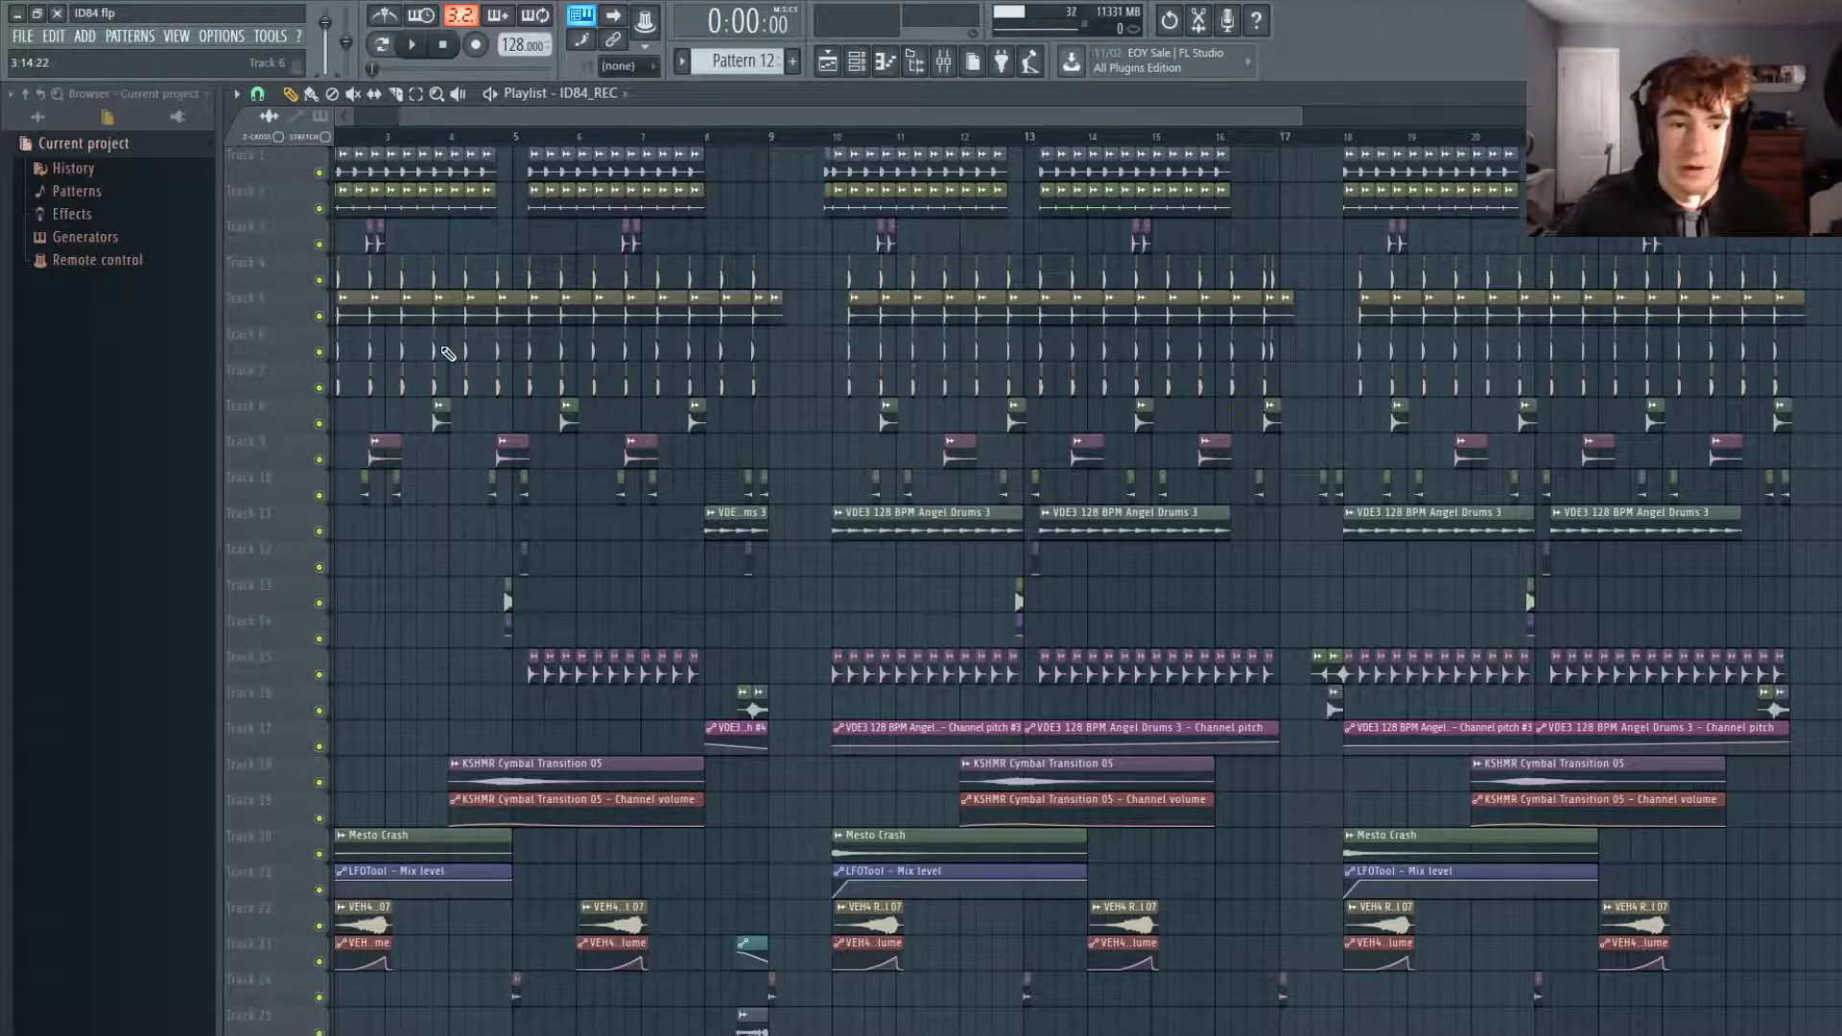
{"action": "scroll", "coordinate": [448, 354], "scroll_direction": "up", "scroll_amount": 4}
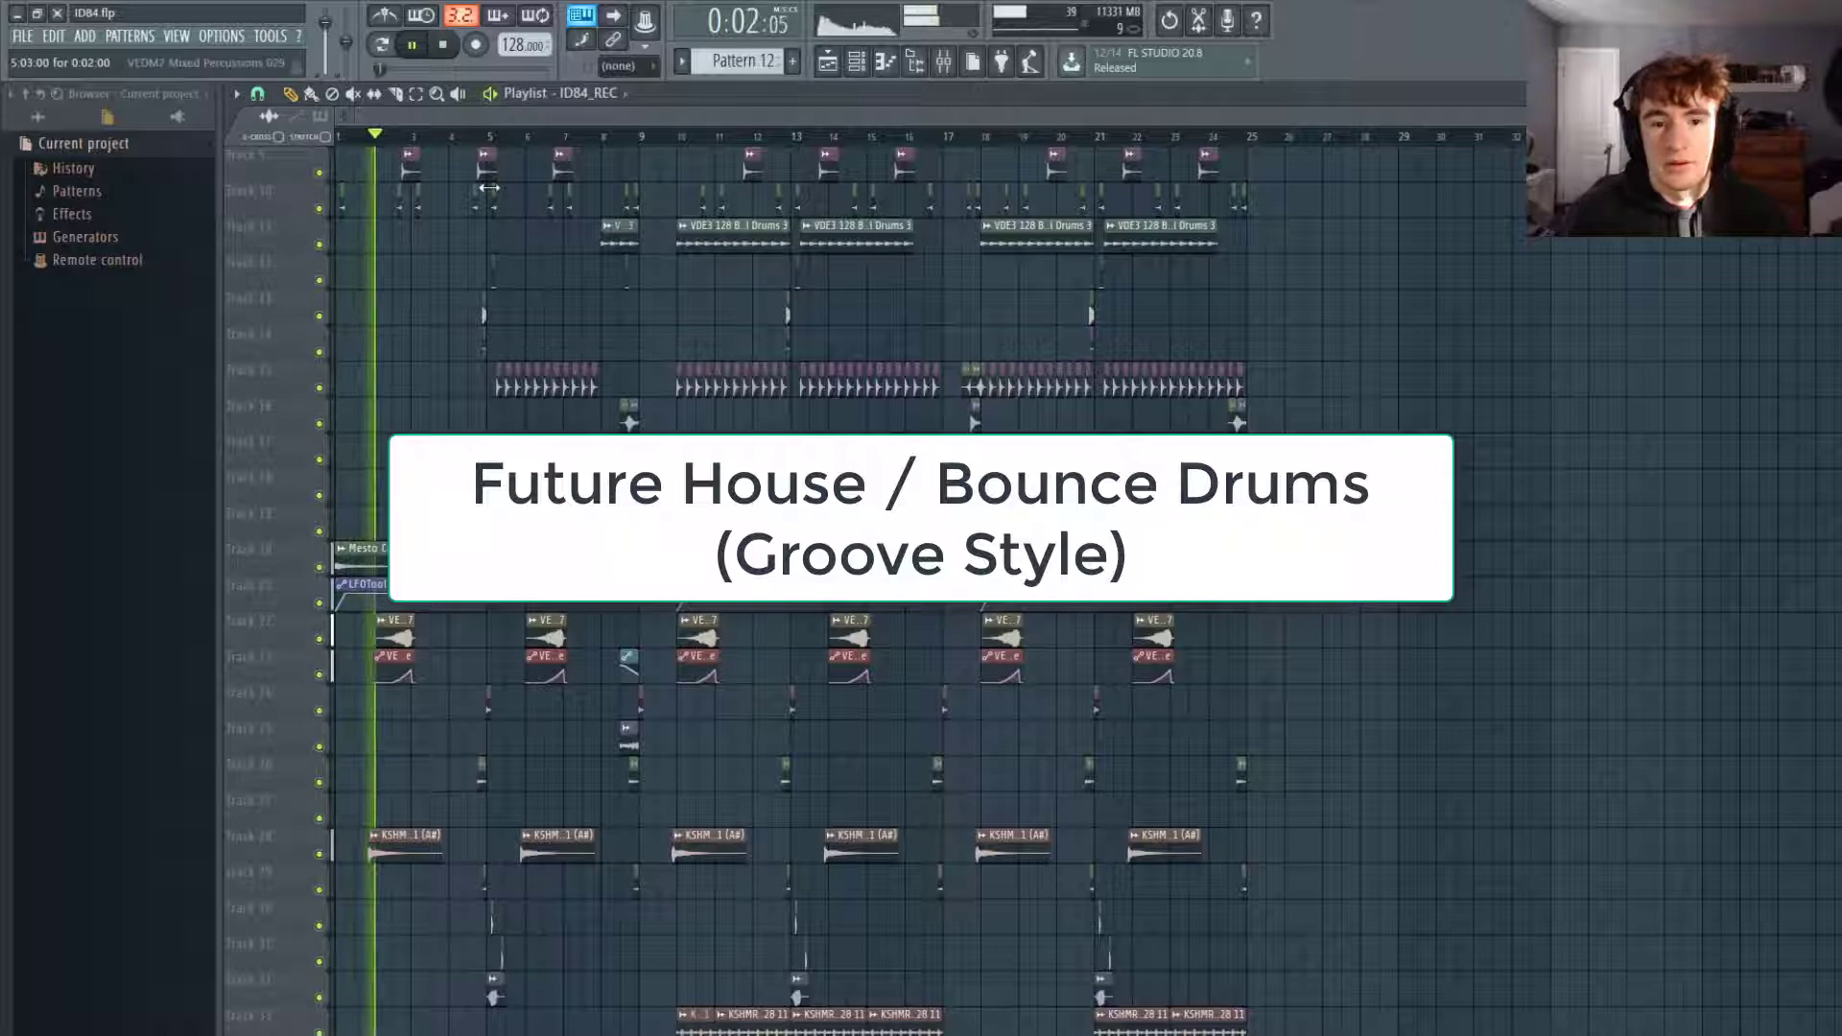
{"action": "scroll", "coordinate": [381, 278], "scroll_direction": "up", "scroll_amount": 3}
{"action": "scroll", "coordinate": [384, 318], "scroll_direction": "up", "scroll_amount": 5}
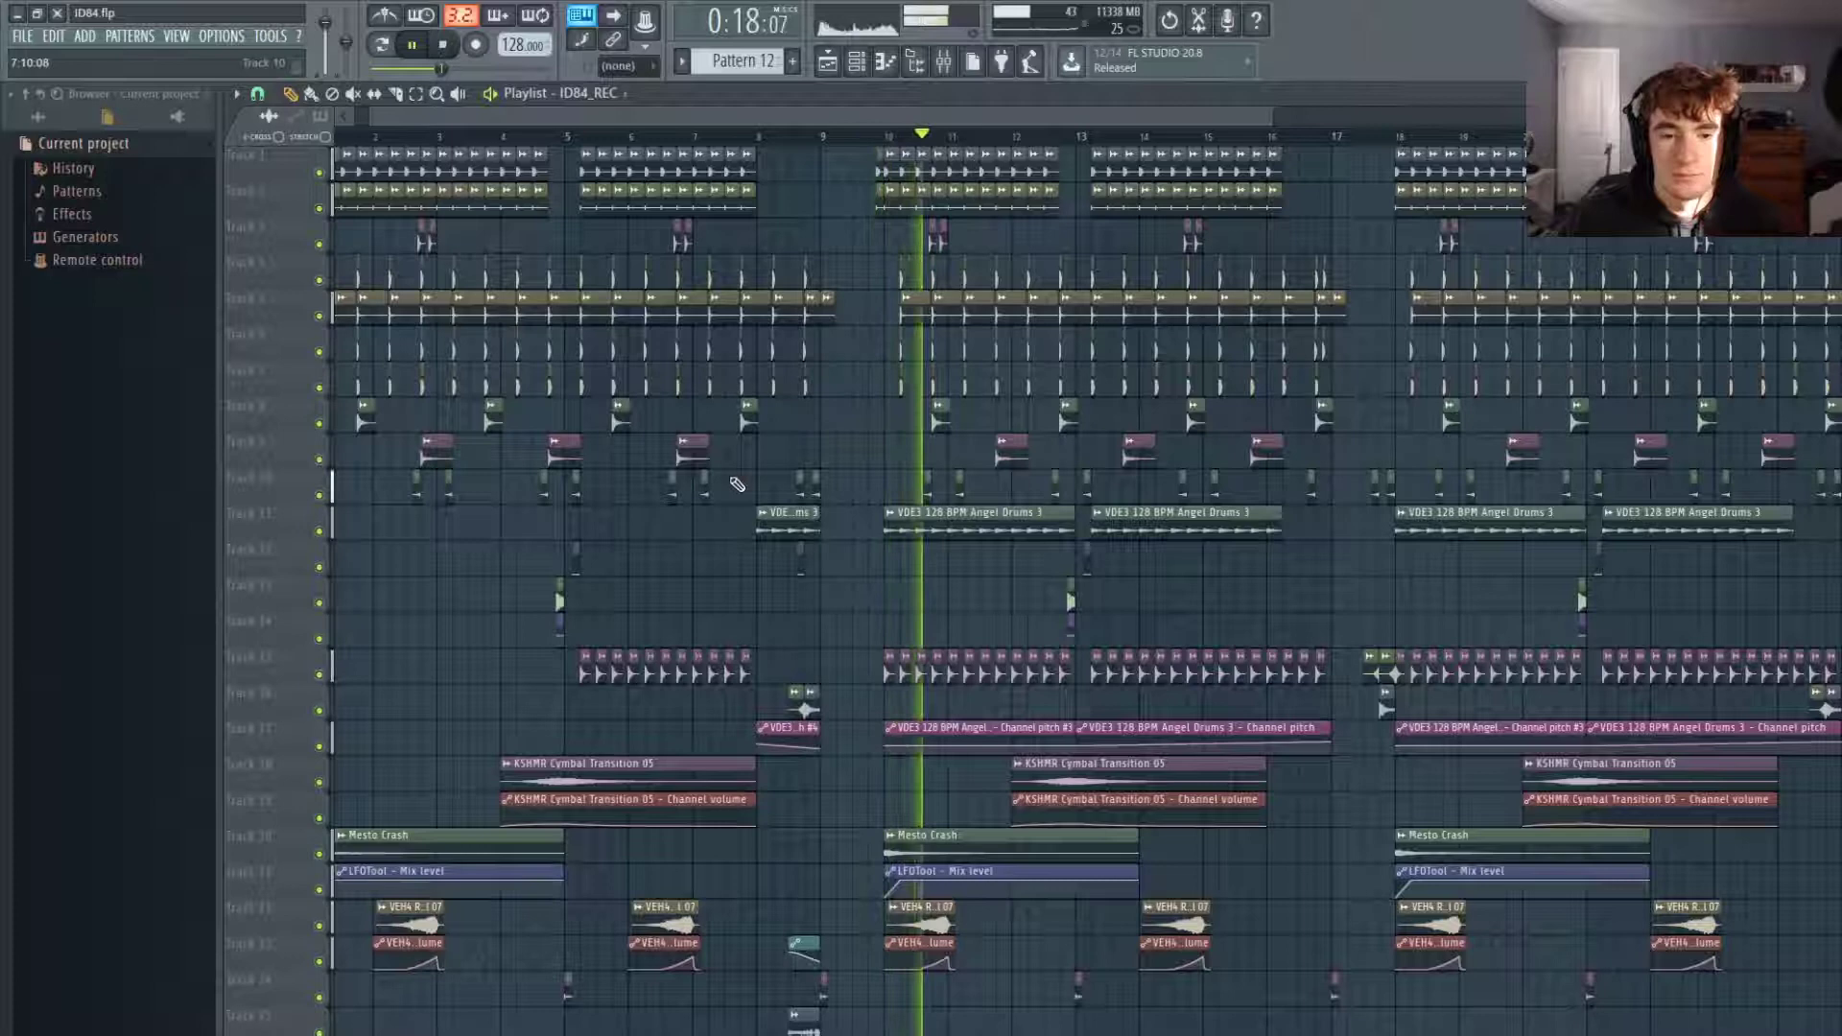
{"action": "scroll", "coordinate": [1327, 603], "scroll_direction": "down", "scroll_amount": 2}
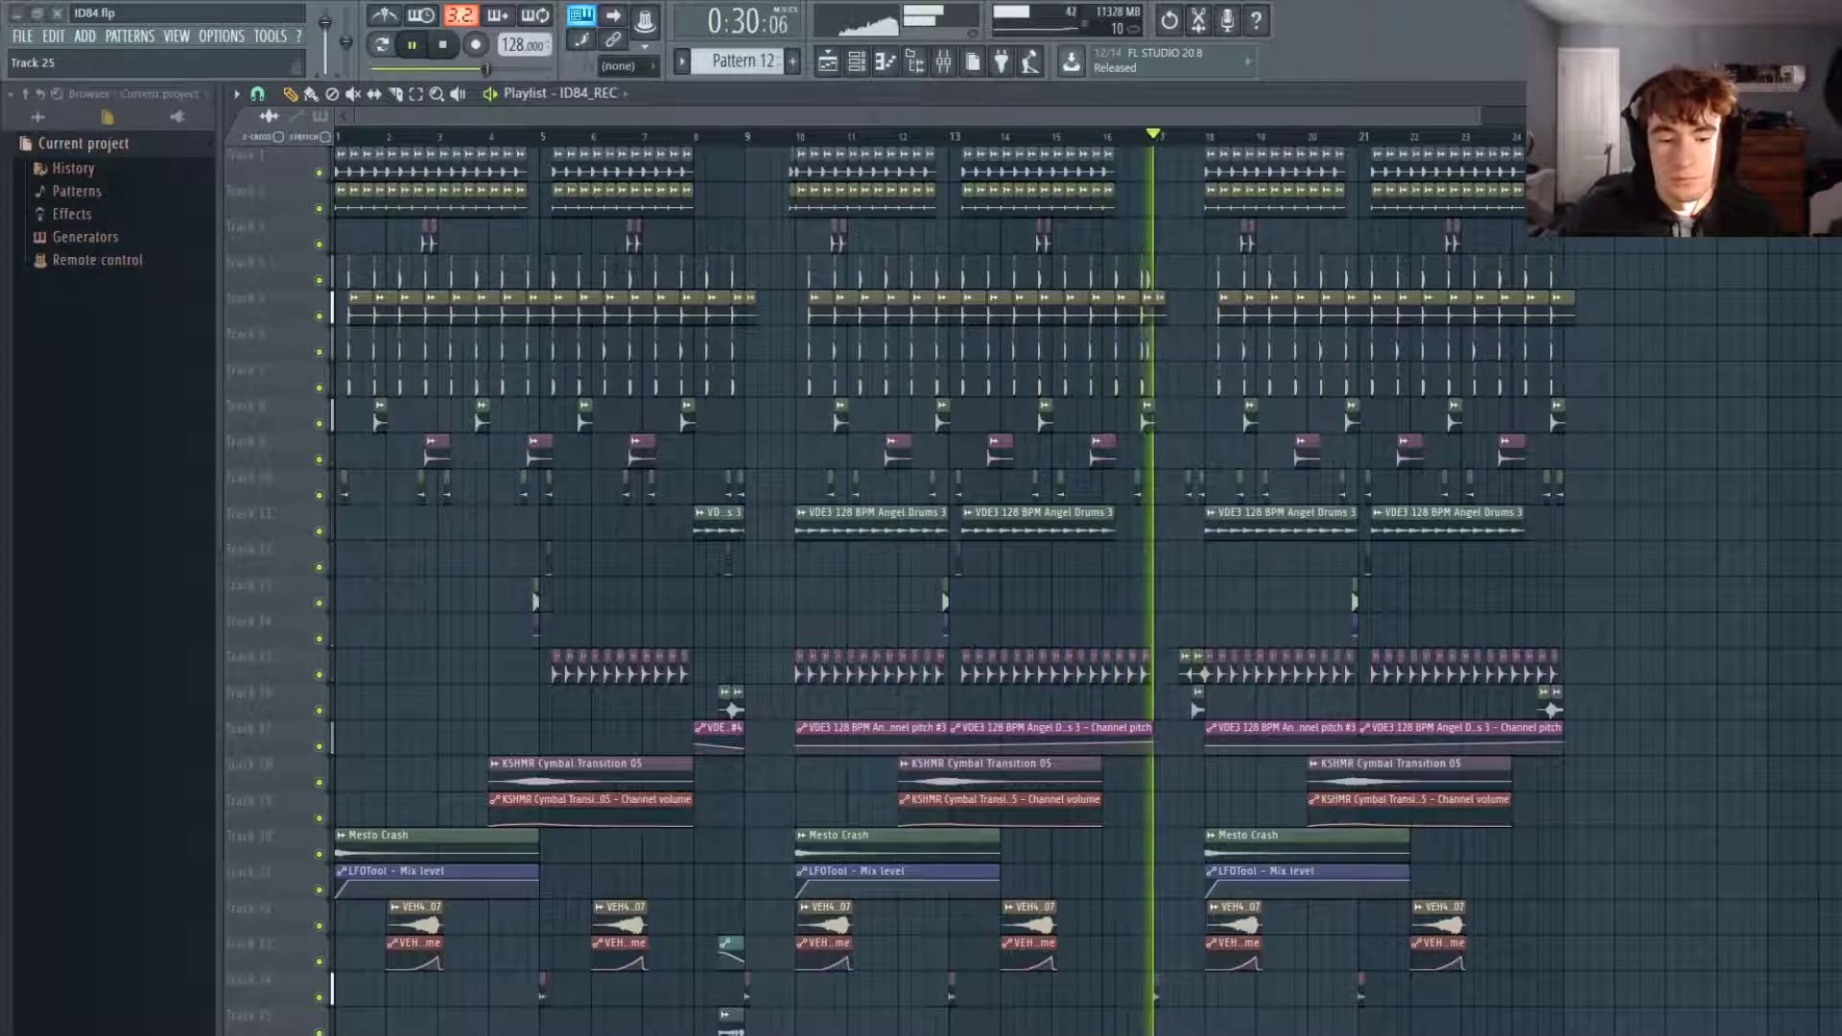
{"action": "key", "text": "space"}
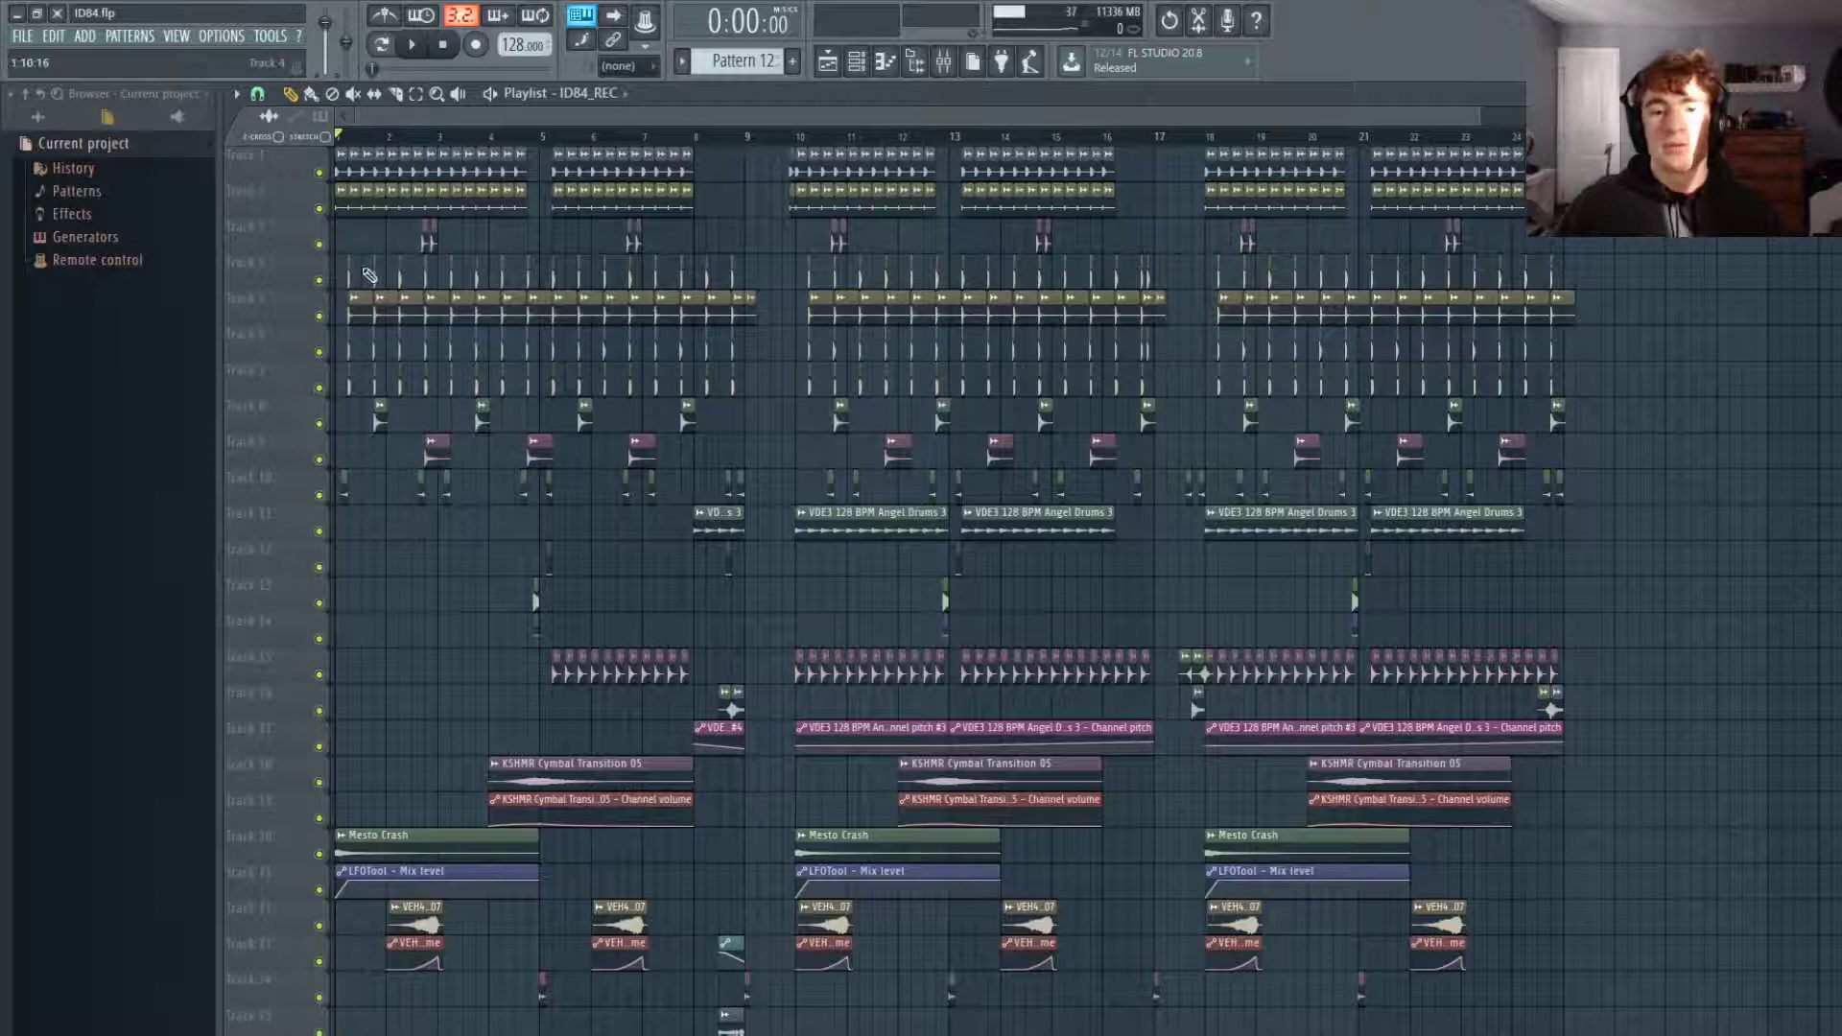
Solo the Take Care Kick track, listen to it from the start, and stop playback.
{"action": "scroll", "coordinate": [359, 473], "scroll_direction": "up", "scroll_amount": 6}
{"action": "scroll", "coordinate": [438, 172], "scroll_direction": "up", "scroll_amount": 1}
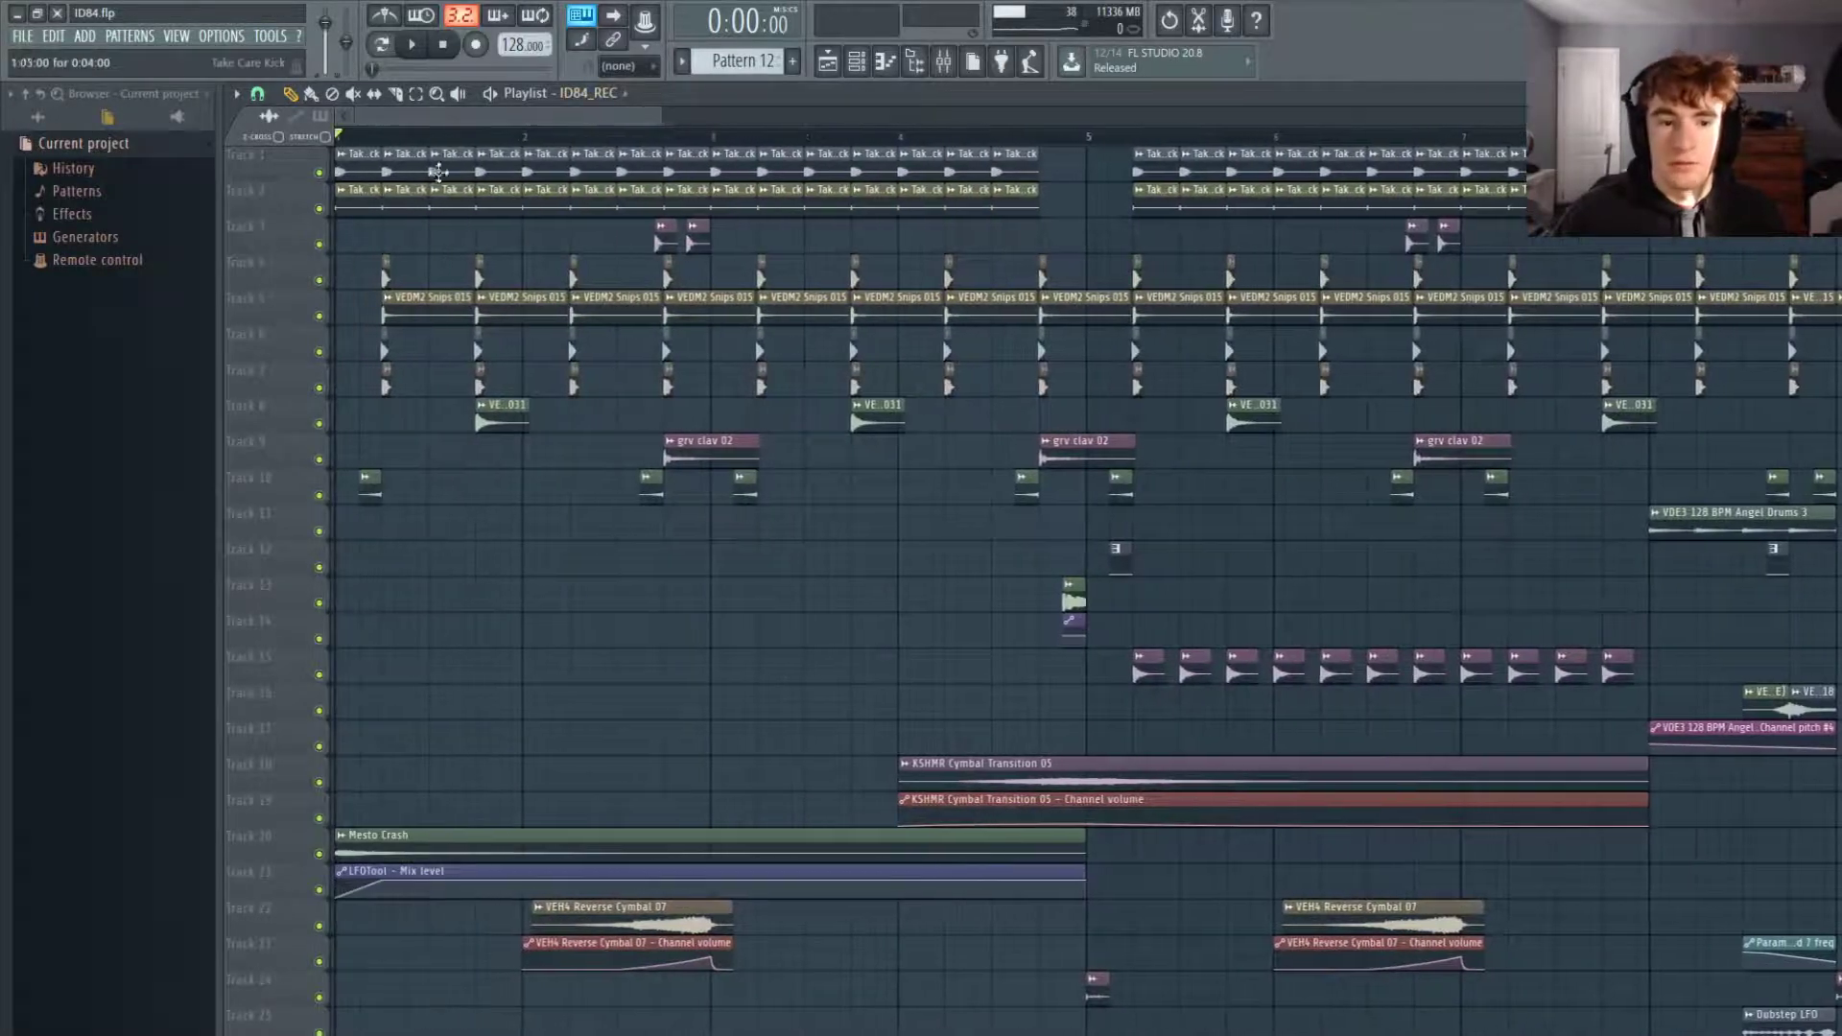
{"action": "key", "text": "space"}
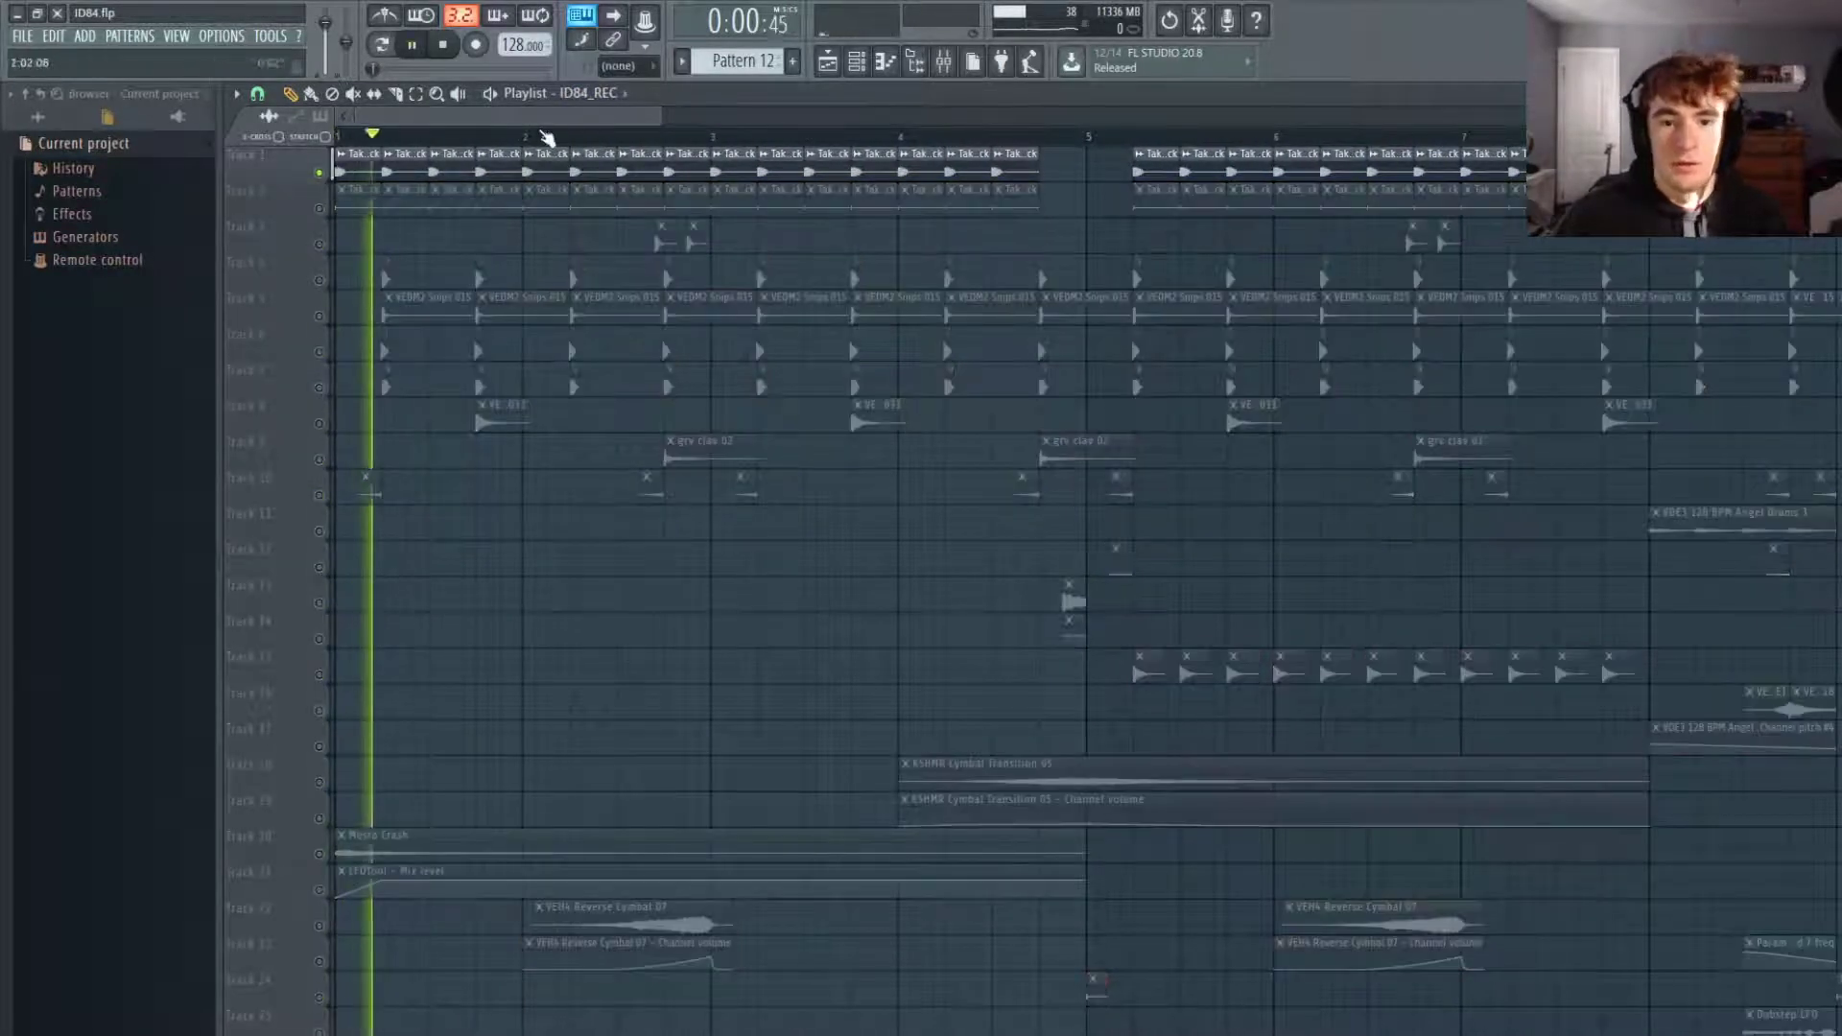
{"action": "scroll", "coordinate": [380, 195], "scroll_direction": "up", "scroll_amount": 3}
{"action": "scroll", "coordinate": [380, 194], "scroll_direction": "up", "scroll_amount": 2}
{"action": "key", "text": "space"}
Unmute the Take Care Top Kick track and listen to it layered with the main kick from the start.
{"action": "left_click", "coordinate": [322, 288]}
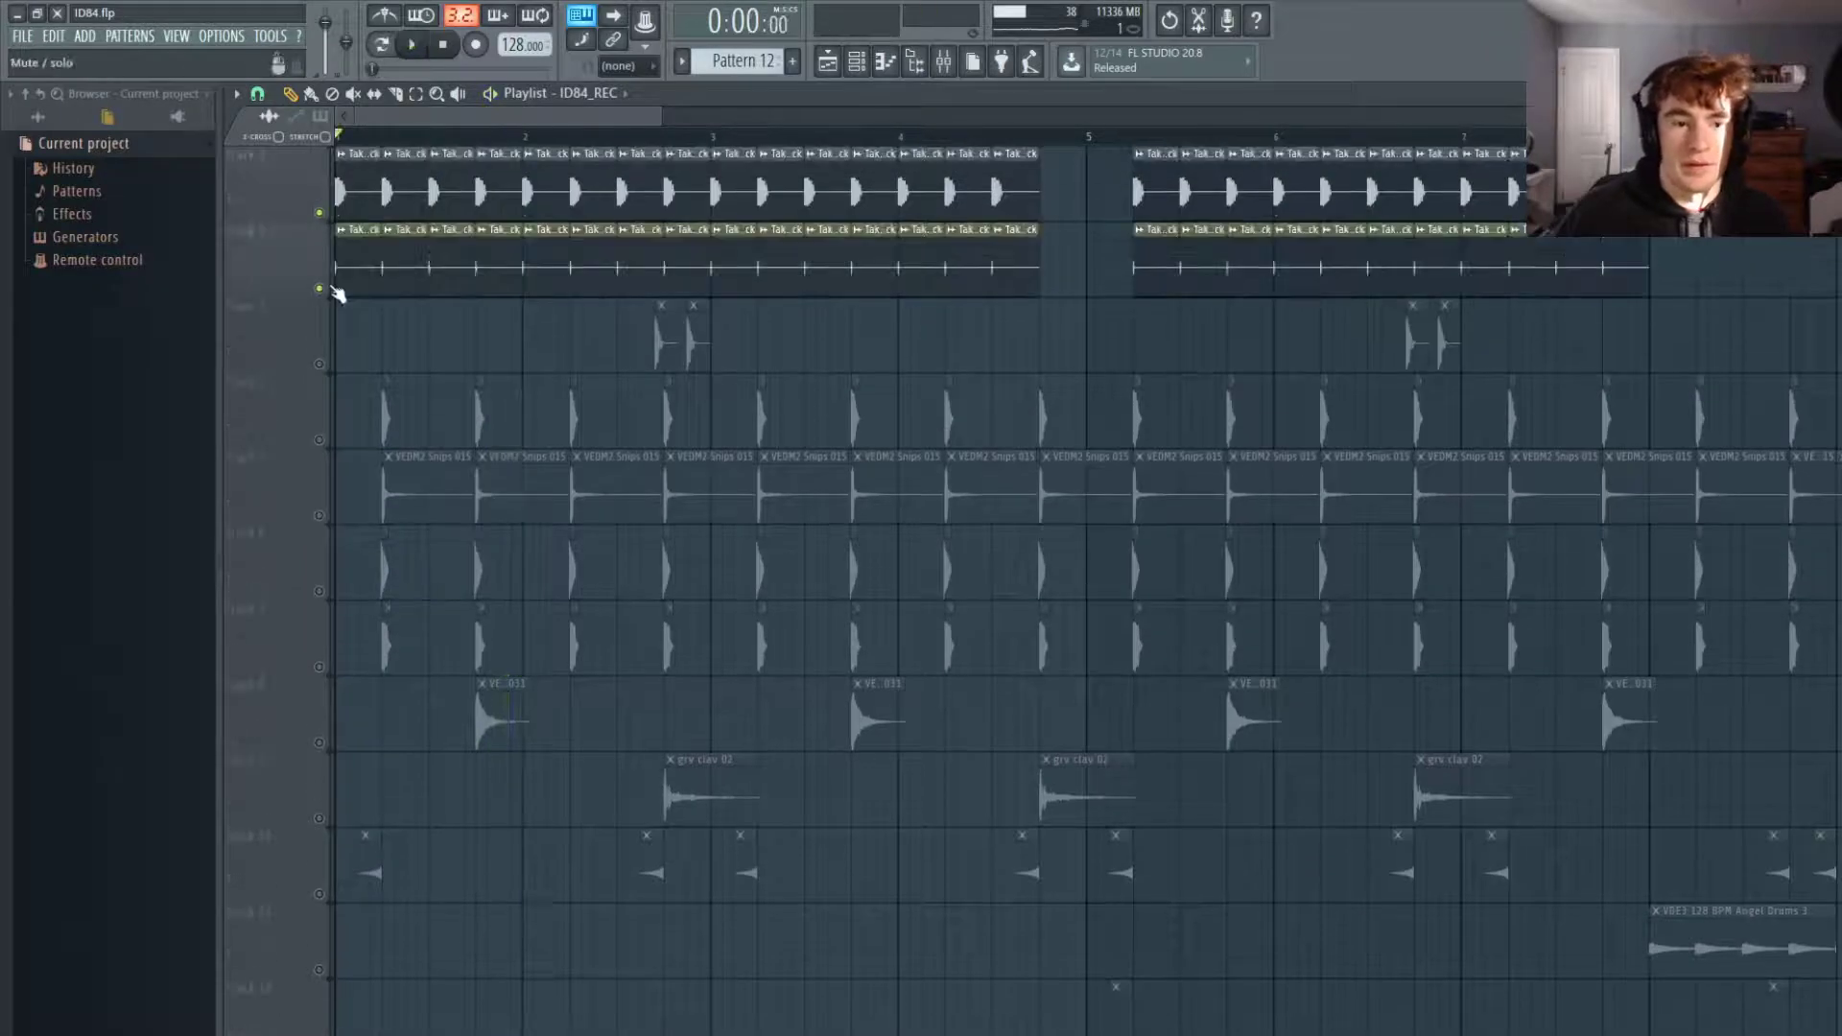
{"action": "scroll", "coordinate": [412, 362], "scroll_direction": "up", "scroll_amount": 4}
{"action": "left_click_drag", "start_coordinate": [451, 116], "coordinate": [164, 192]}
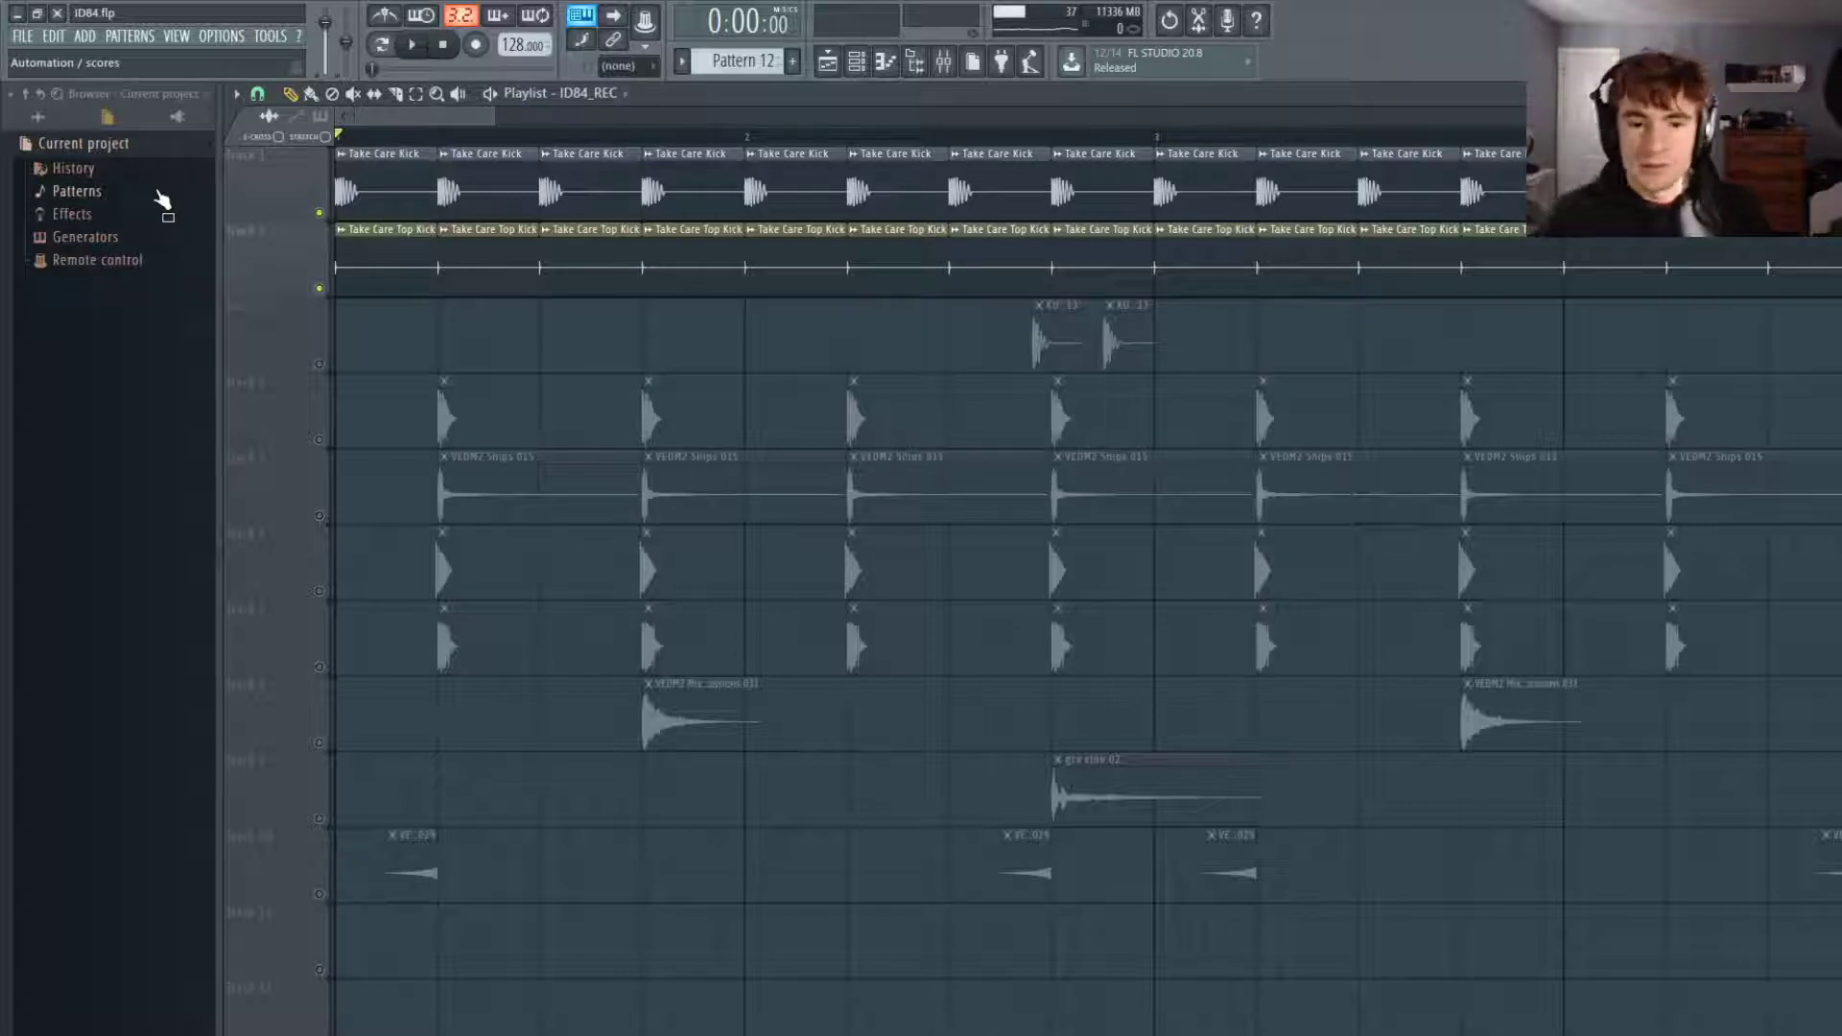
{"action": "scroll", "coordinate": [349, 255], "scroll_direction": "up", "scroll_amount": 4}
{"action": "key", "text": "space"}
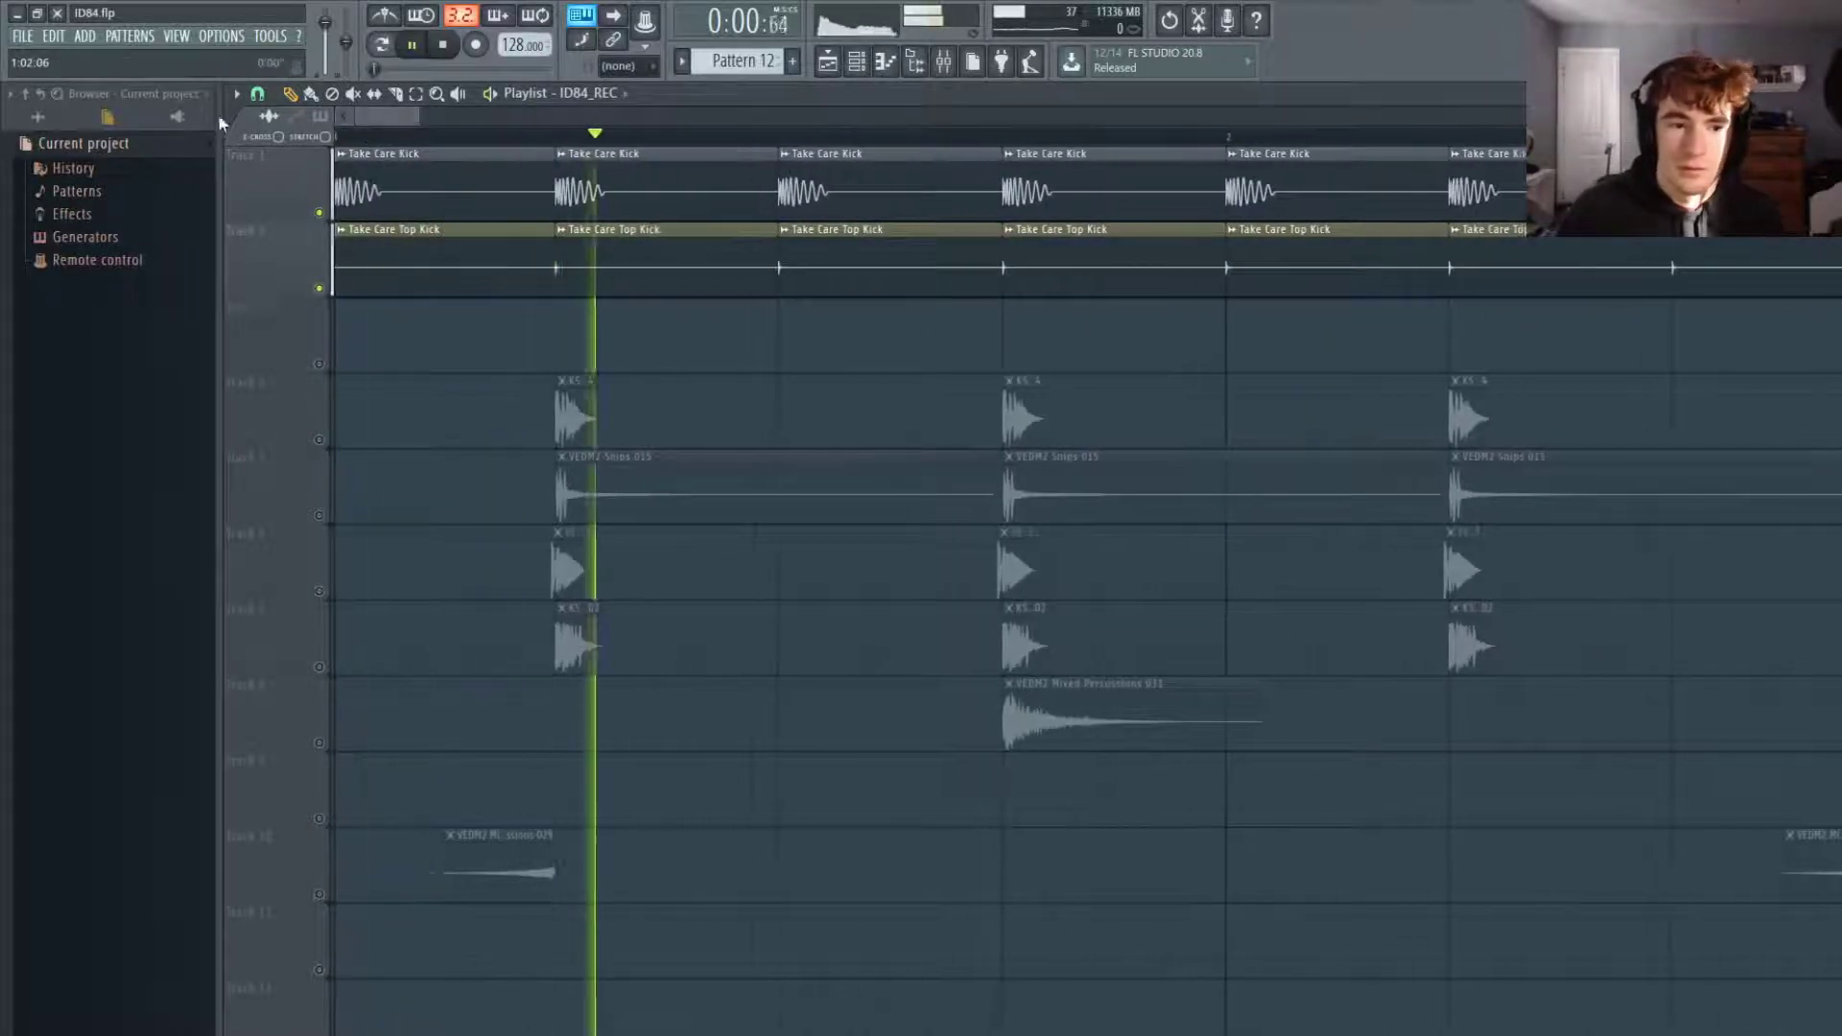
{"action": "scroll", "coordinate": [453, 344], "scroll_direction": "down", "scroll_amount": 3}
{"action": "key", "text": "space"}
Unmute the KU Kick 13 track and play the two extra kicks near bar 3 together with the main kick layers.
{"action": "left_click", "coordinate": [320, 364]}
{"action": "scroll", "coordinate": [403, 355], "scroll_direction": "up", "scroll_amount": 2}
{"action": "left_click_drag", "start_coordinate": [436, 116], "coordinate": [678, 142]}
{"action": "scroll", "coordinate": [662, 192], "scroll_direction": "down", "scroll_amount": 3}
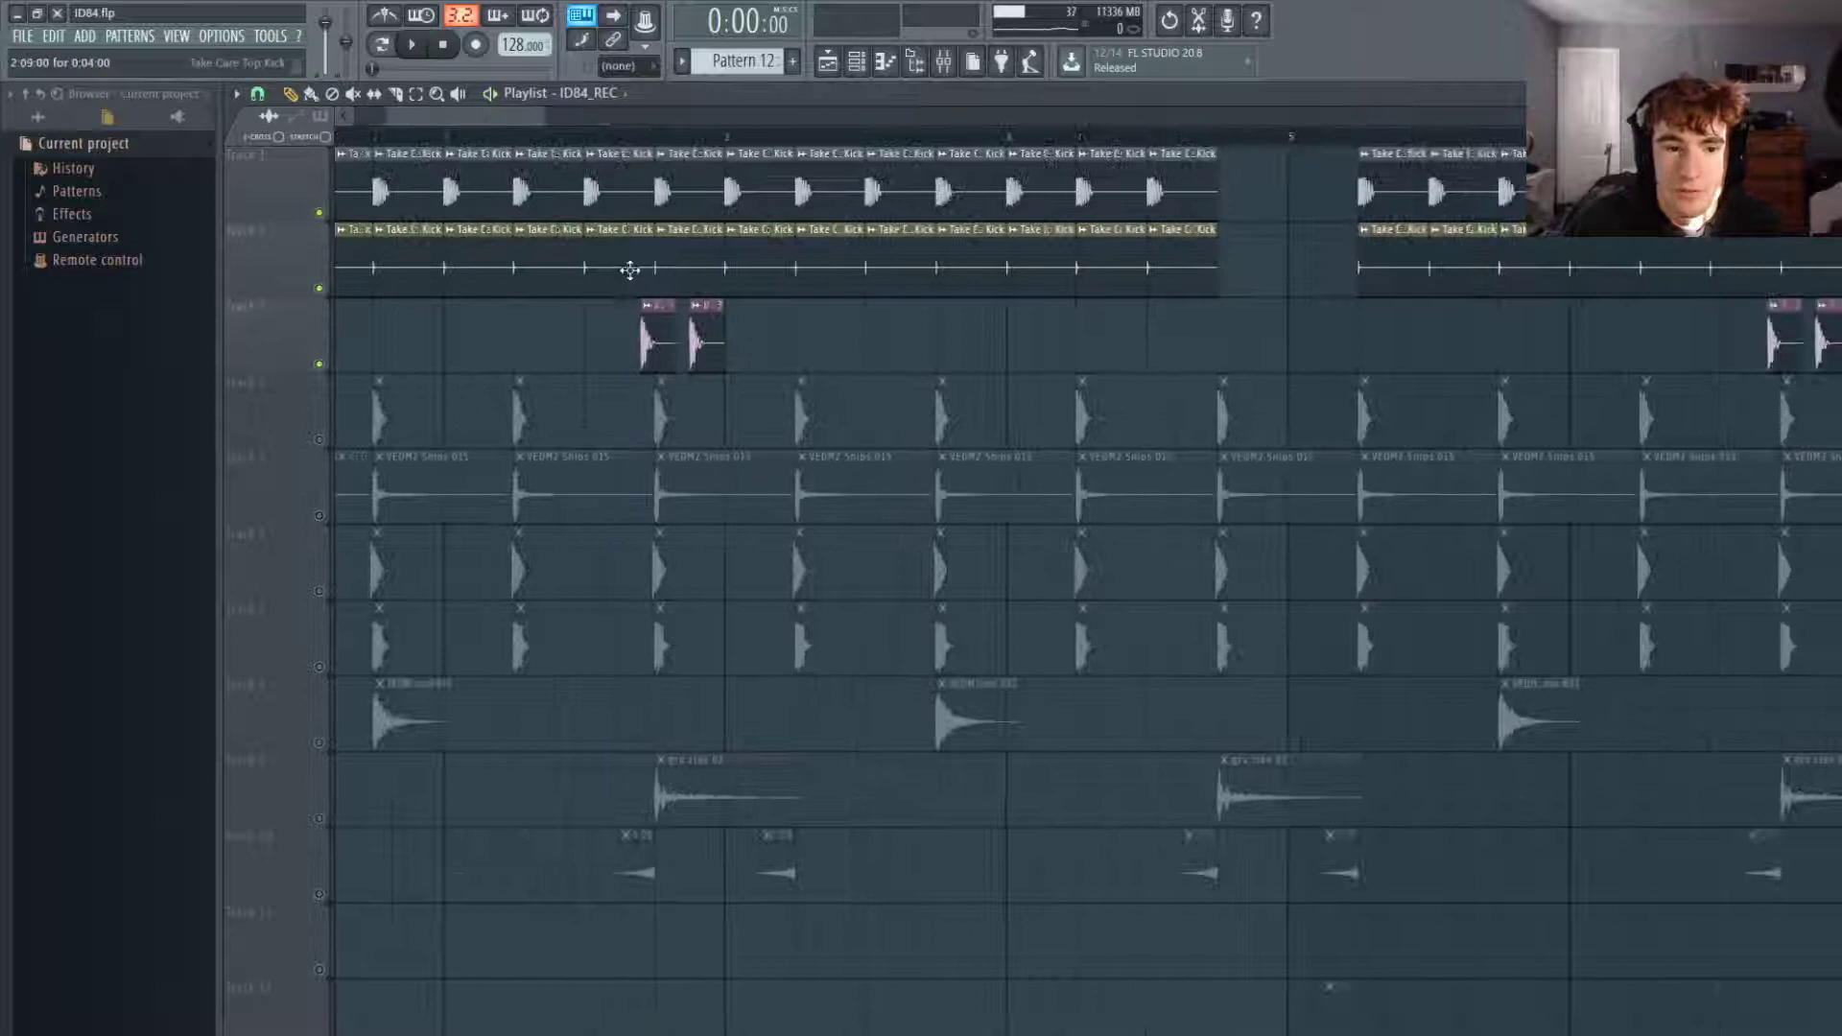
{"action": "scroll", "coordinate": [637, 316], "scroll_direction": "up", "scroll_amount": 4}
{"action": "scroll", "coordinate": [656, 345], "scroll_direction": "up", "scroll_amount": 6}
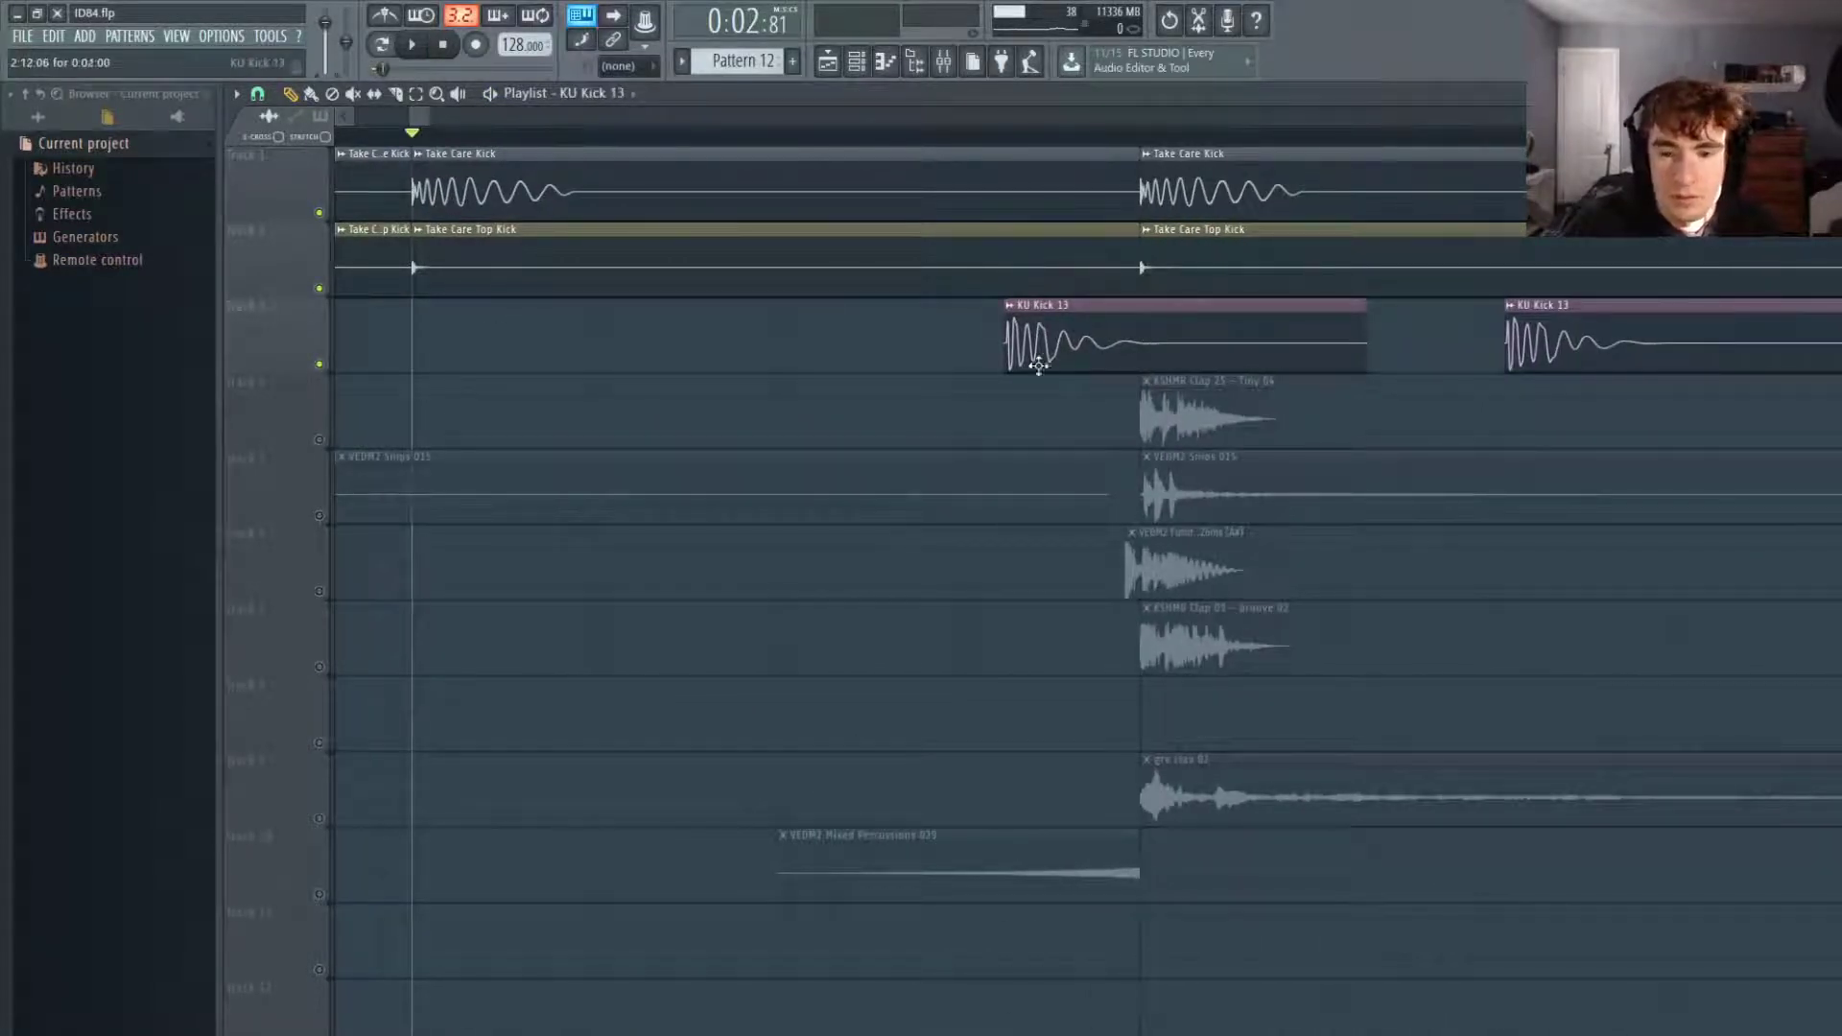
{"action": "scroll", "coordinate": [1119, 343], "scroll_direction": "down", "scroll_amount": 3}
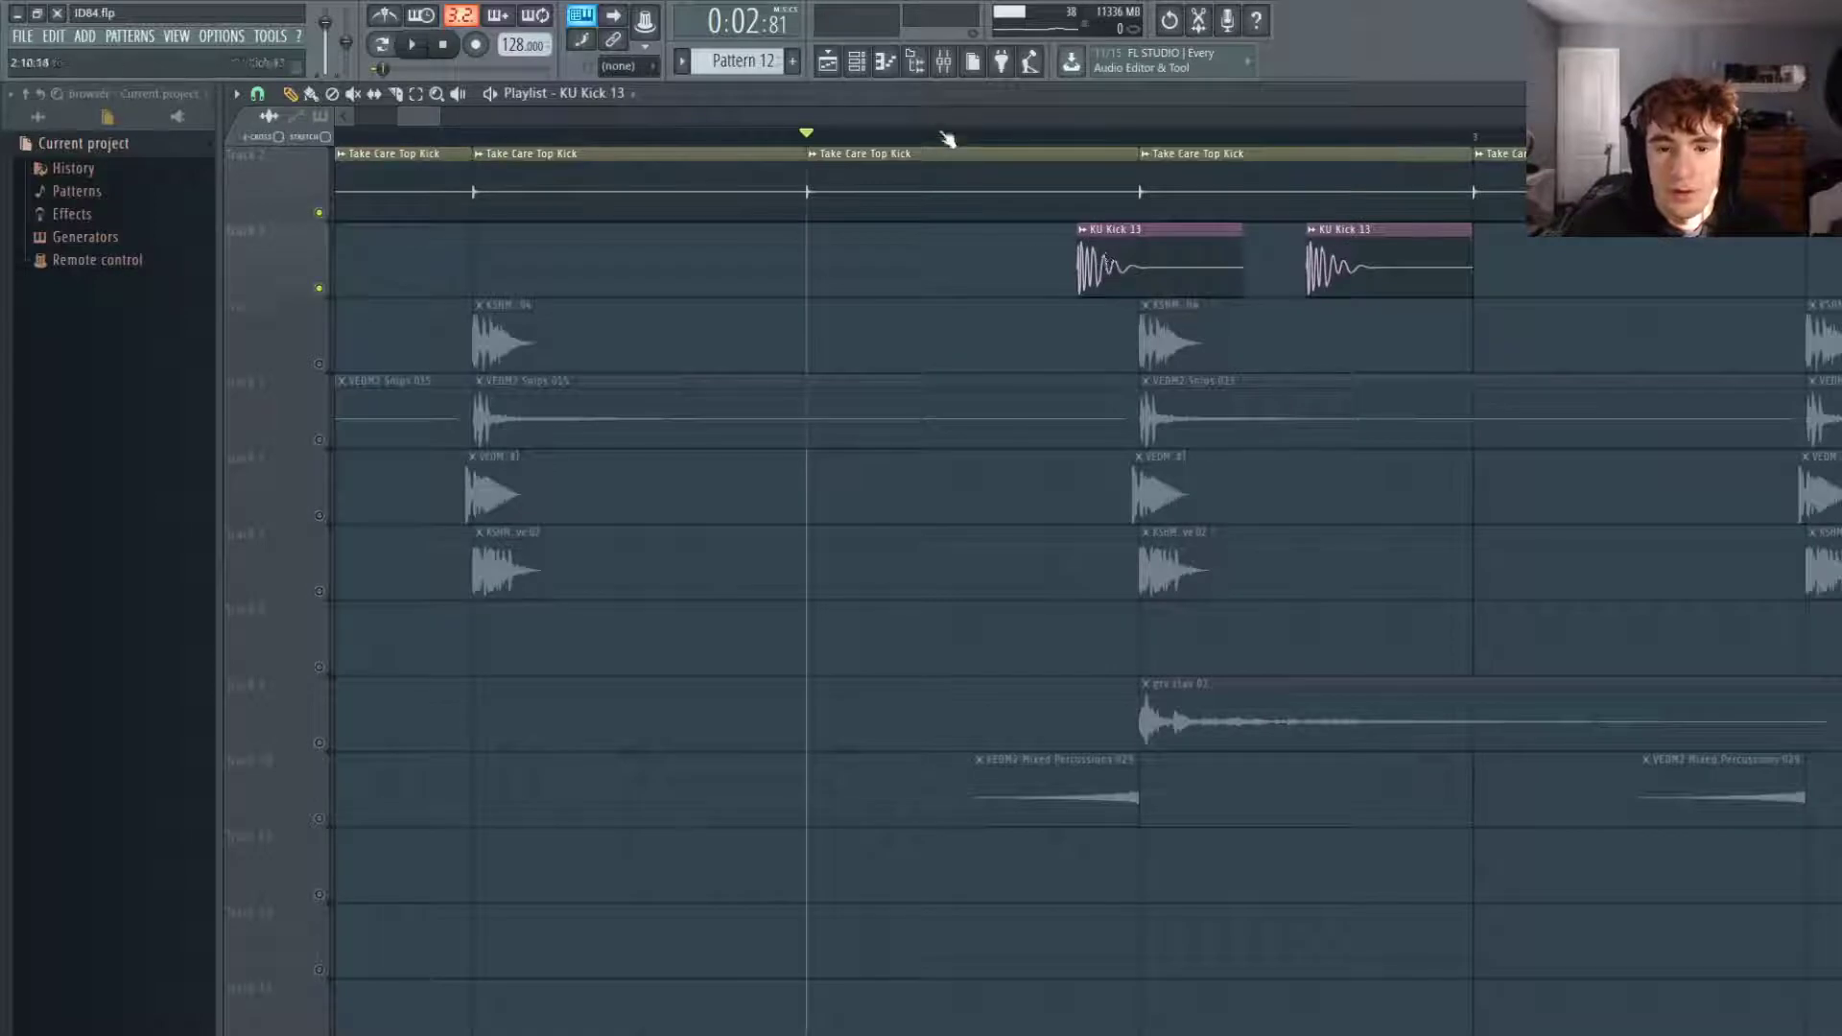
{"action": "key", "text": "space"}
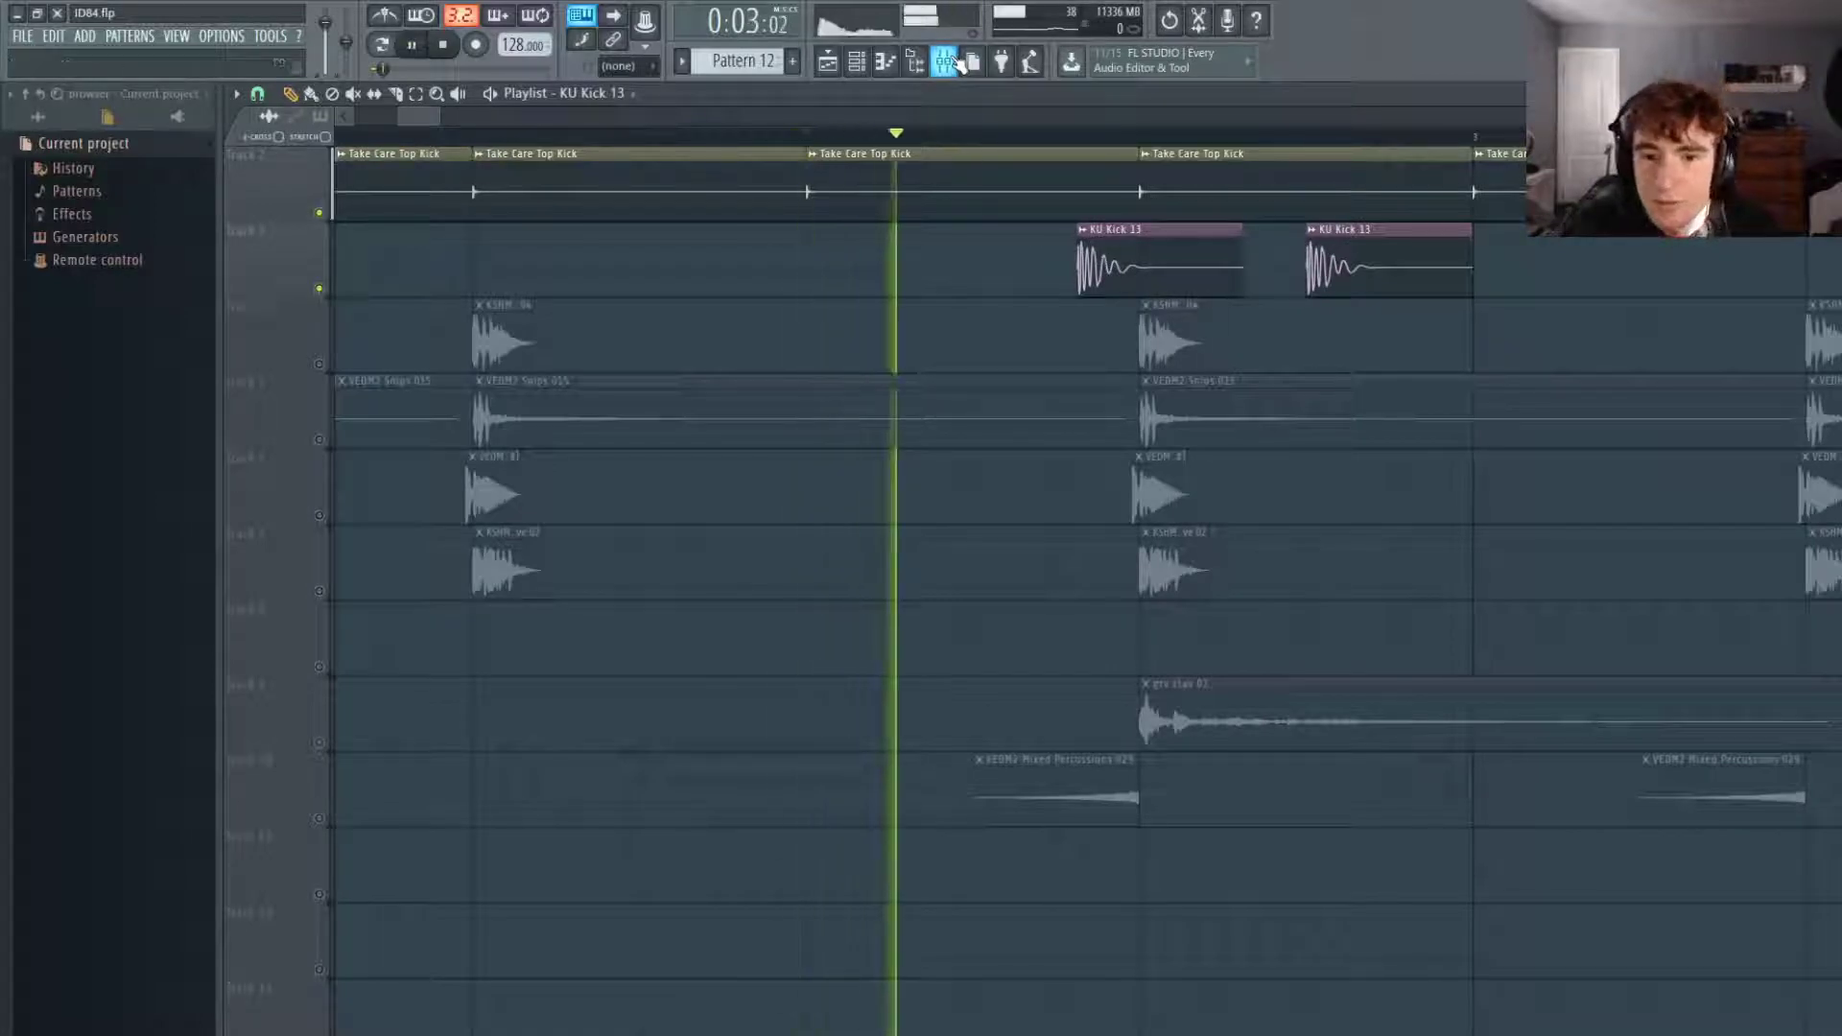
{"action": "key", "text": "space"}
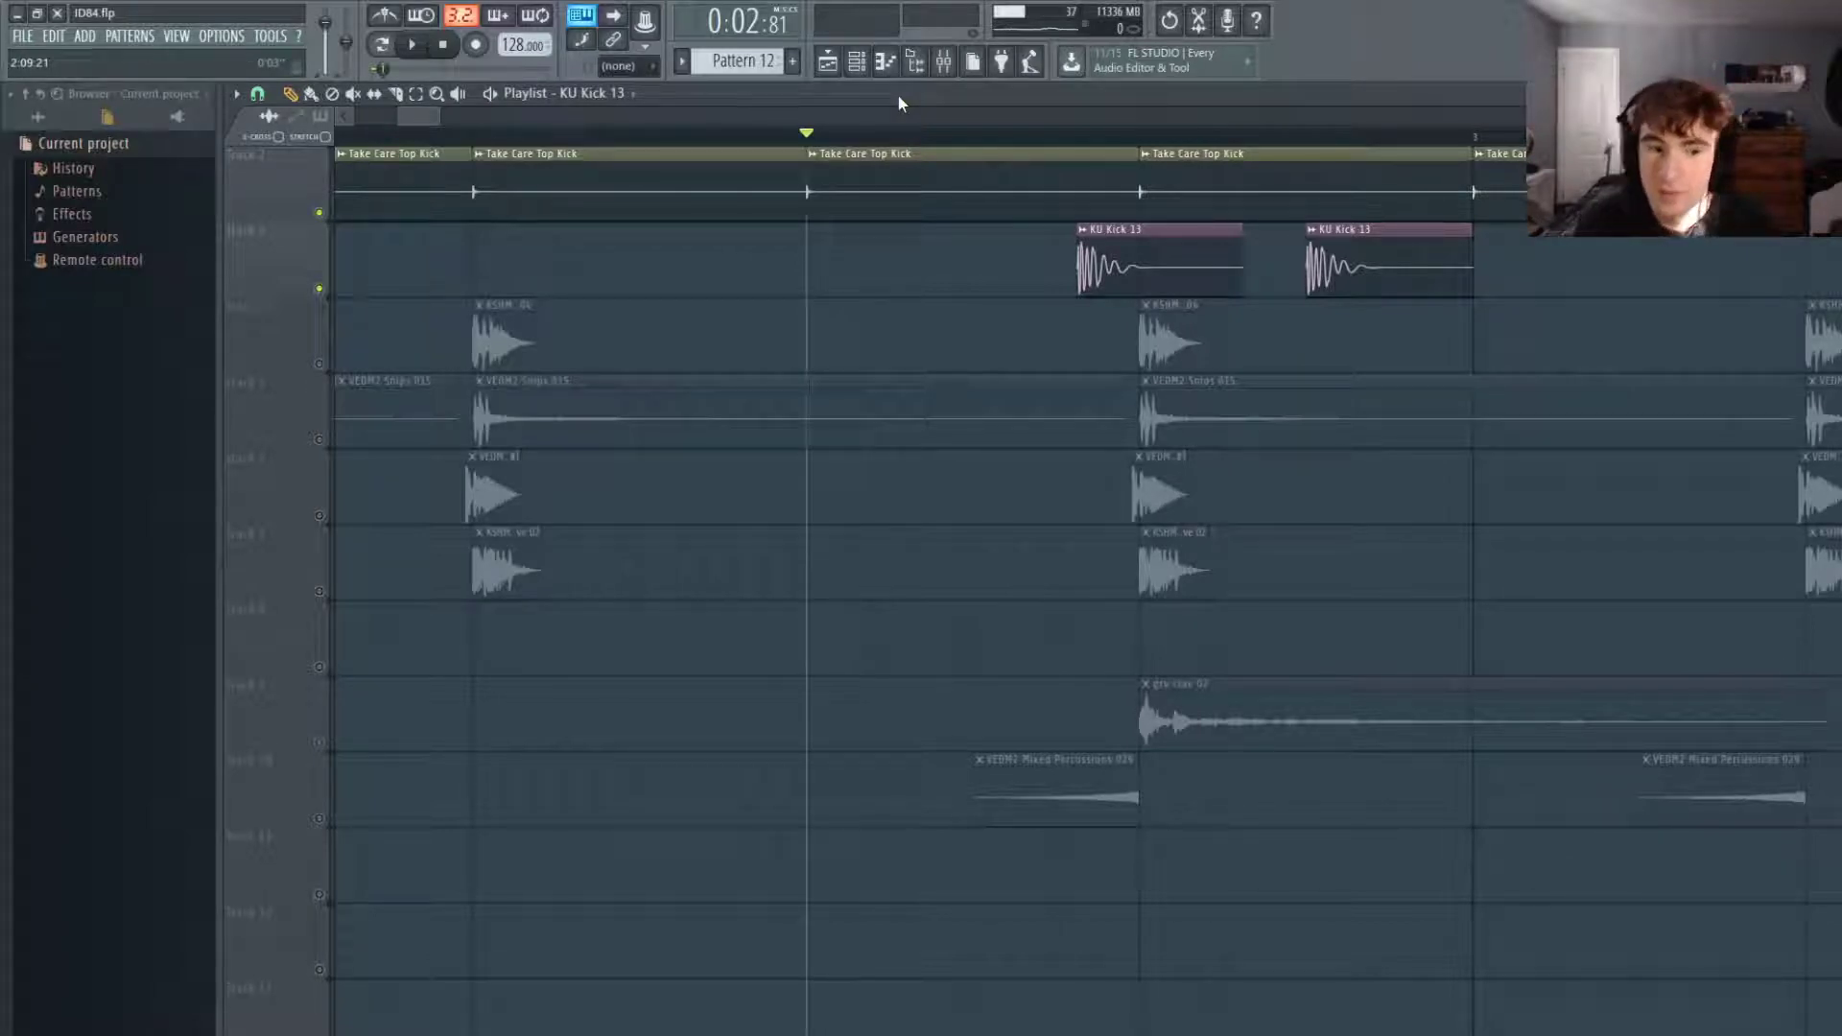
Unmute the four clap and snip layers on Tracks 4 to 7.
{"action": "scroll", "coordinate": [898, 96], "scroll_direction": "down", "scroll_amount": 5}
{"action": "left_click_drag", "start_coordinate": [425, 121], "coordinate": [181, 135]}
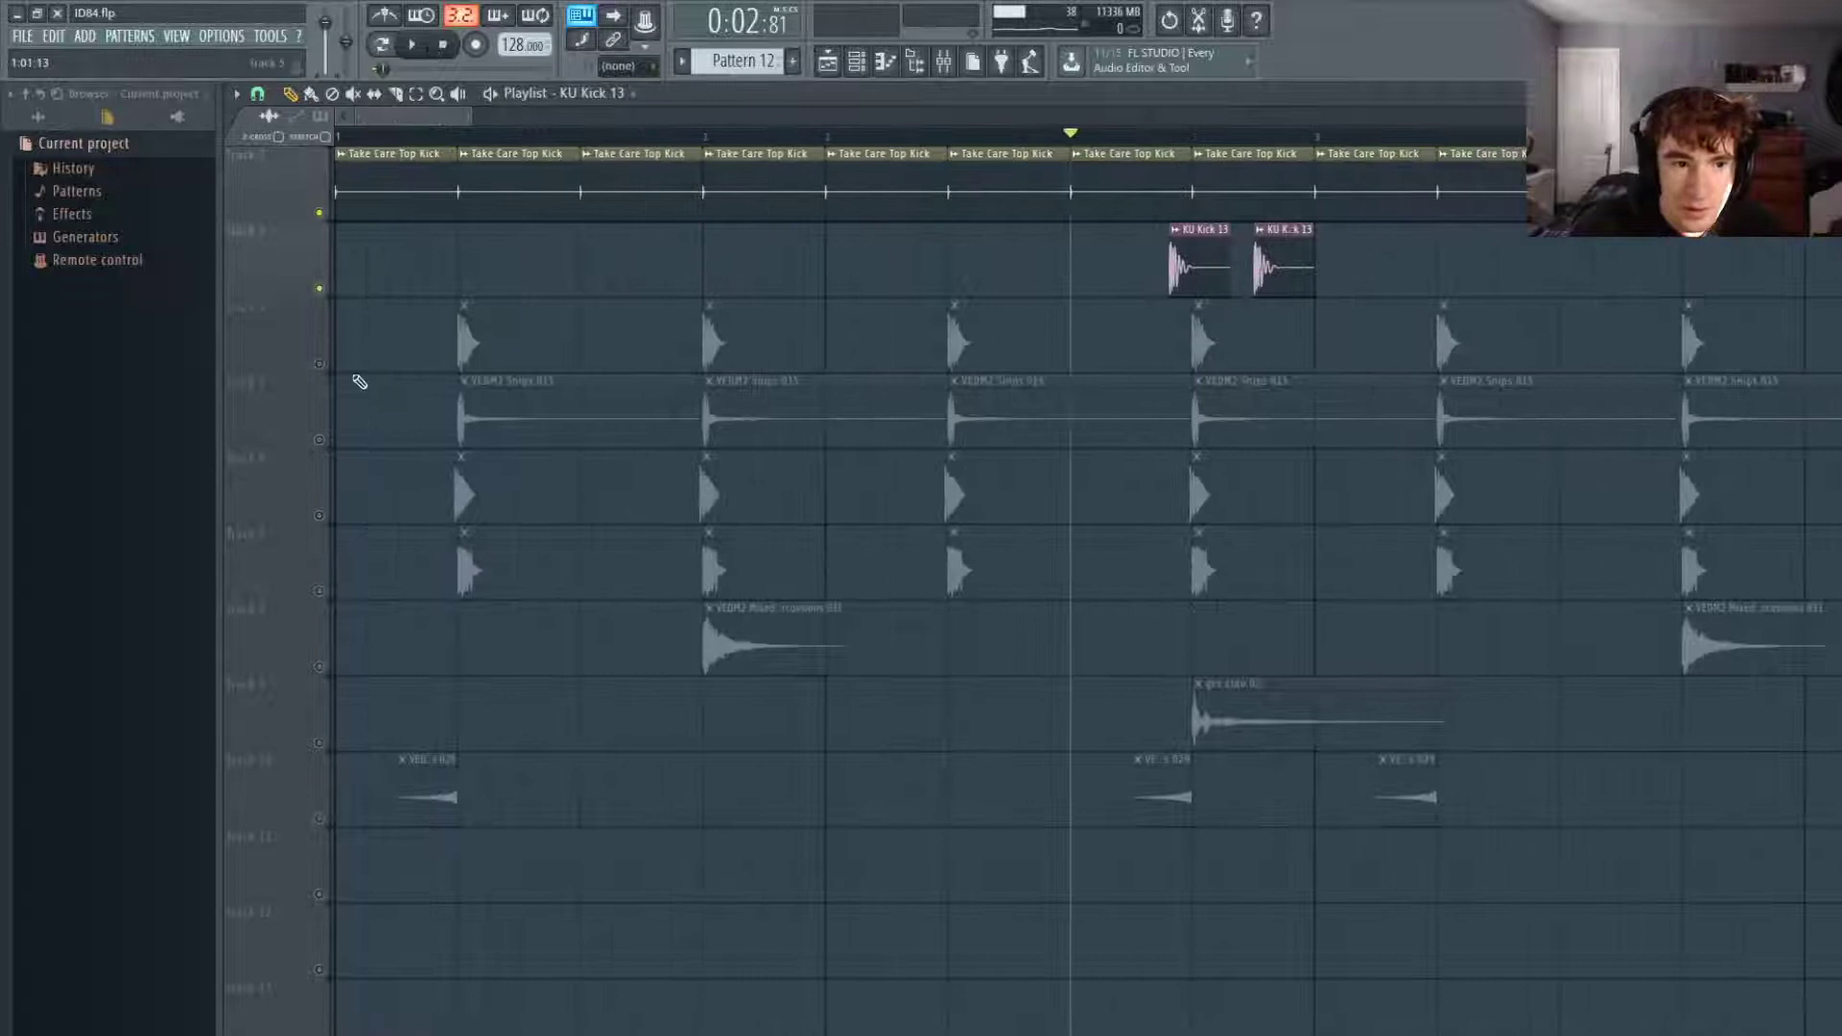
{"action": "left_click", "coordinate": [319, 363]}
{"action": "left_click", "coordinate": [319, 440]}
{"action": "left_click", "coordinate": [319, 515]}
{"action": "left_click", "coordinate": [318, 591]}
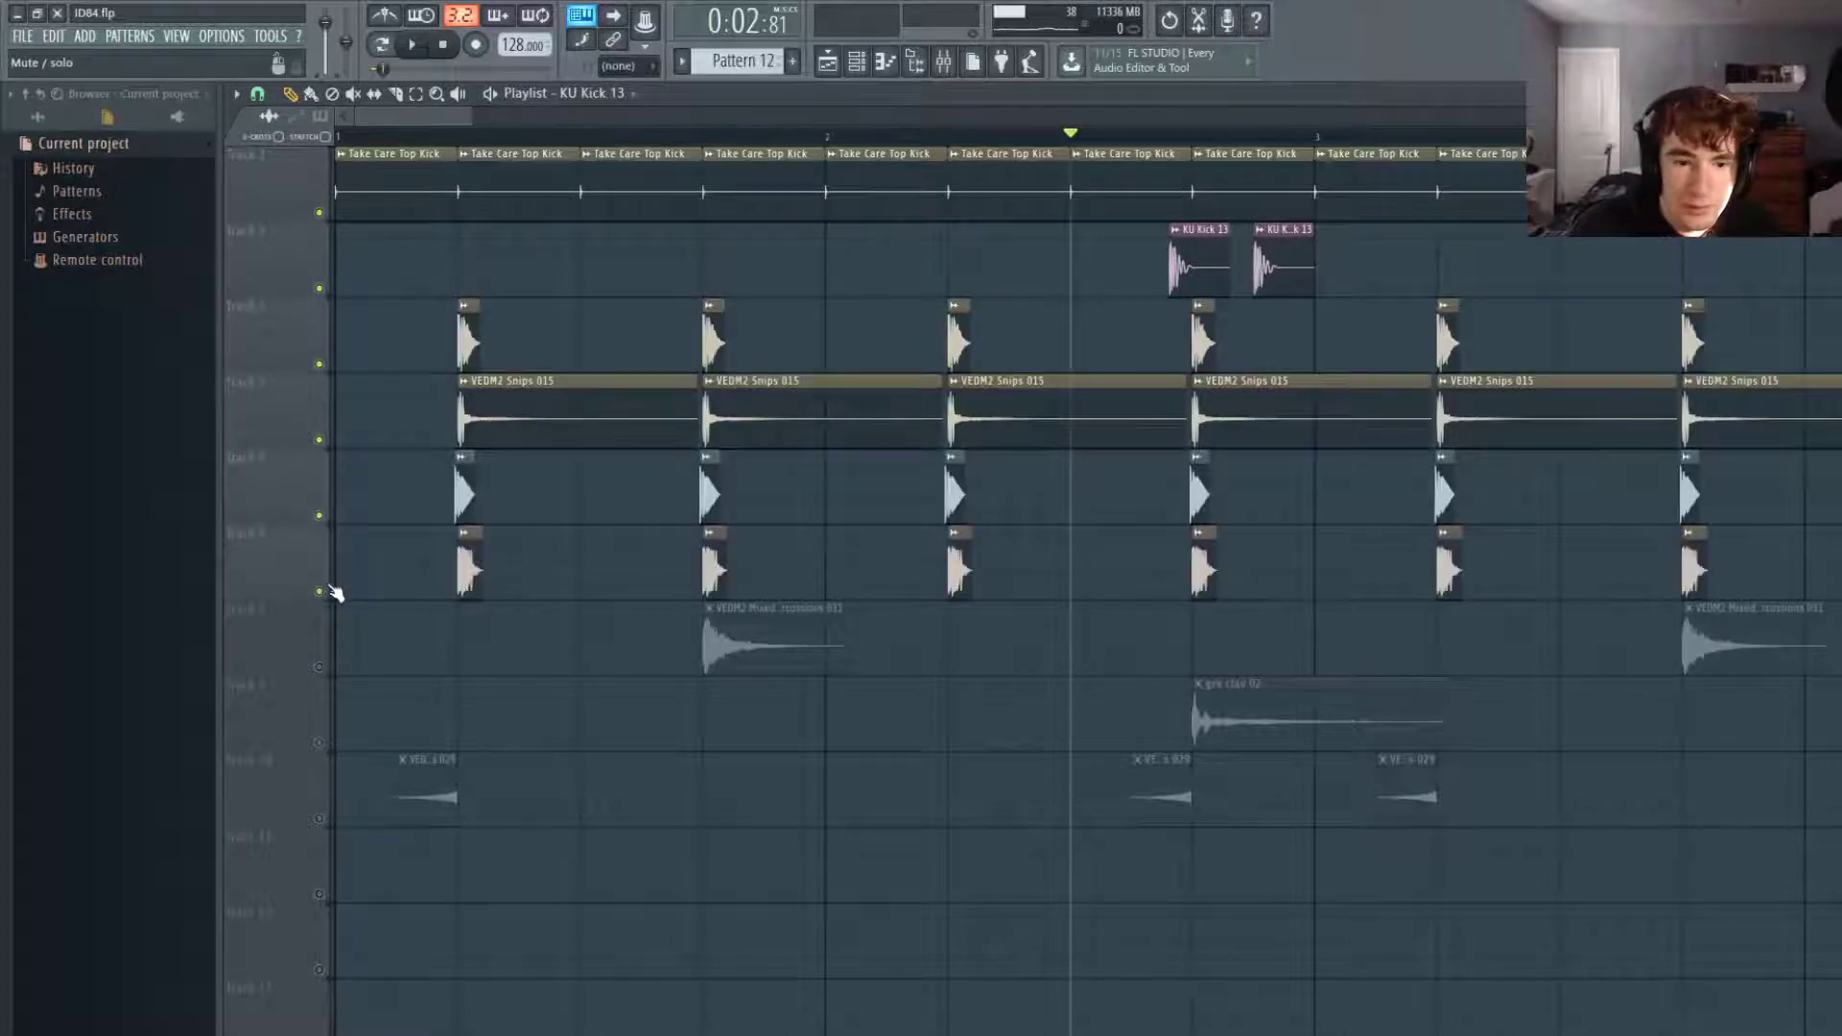
Solo the KSHMR clap on Track 4 and listen to it on its own.
{"action": "scroll", "coordinate": [719, 550], "scroll_direction": "down", "scroll_amount": 8}
{"action": "scroll", "coordinate": [979, 471], "scroll_direction": "down", "scroll_amount": 2}
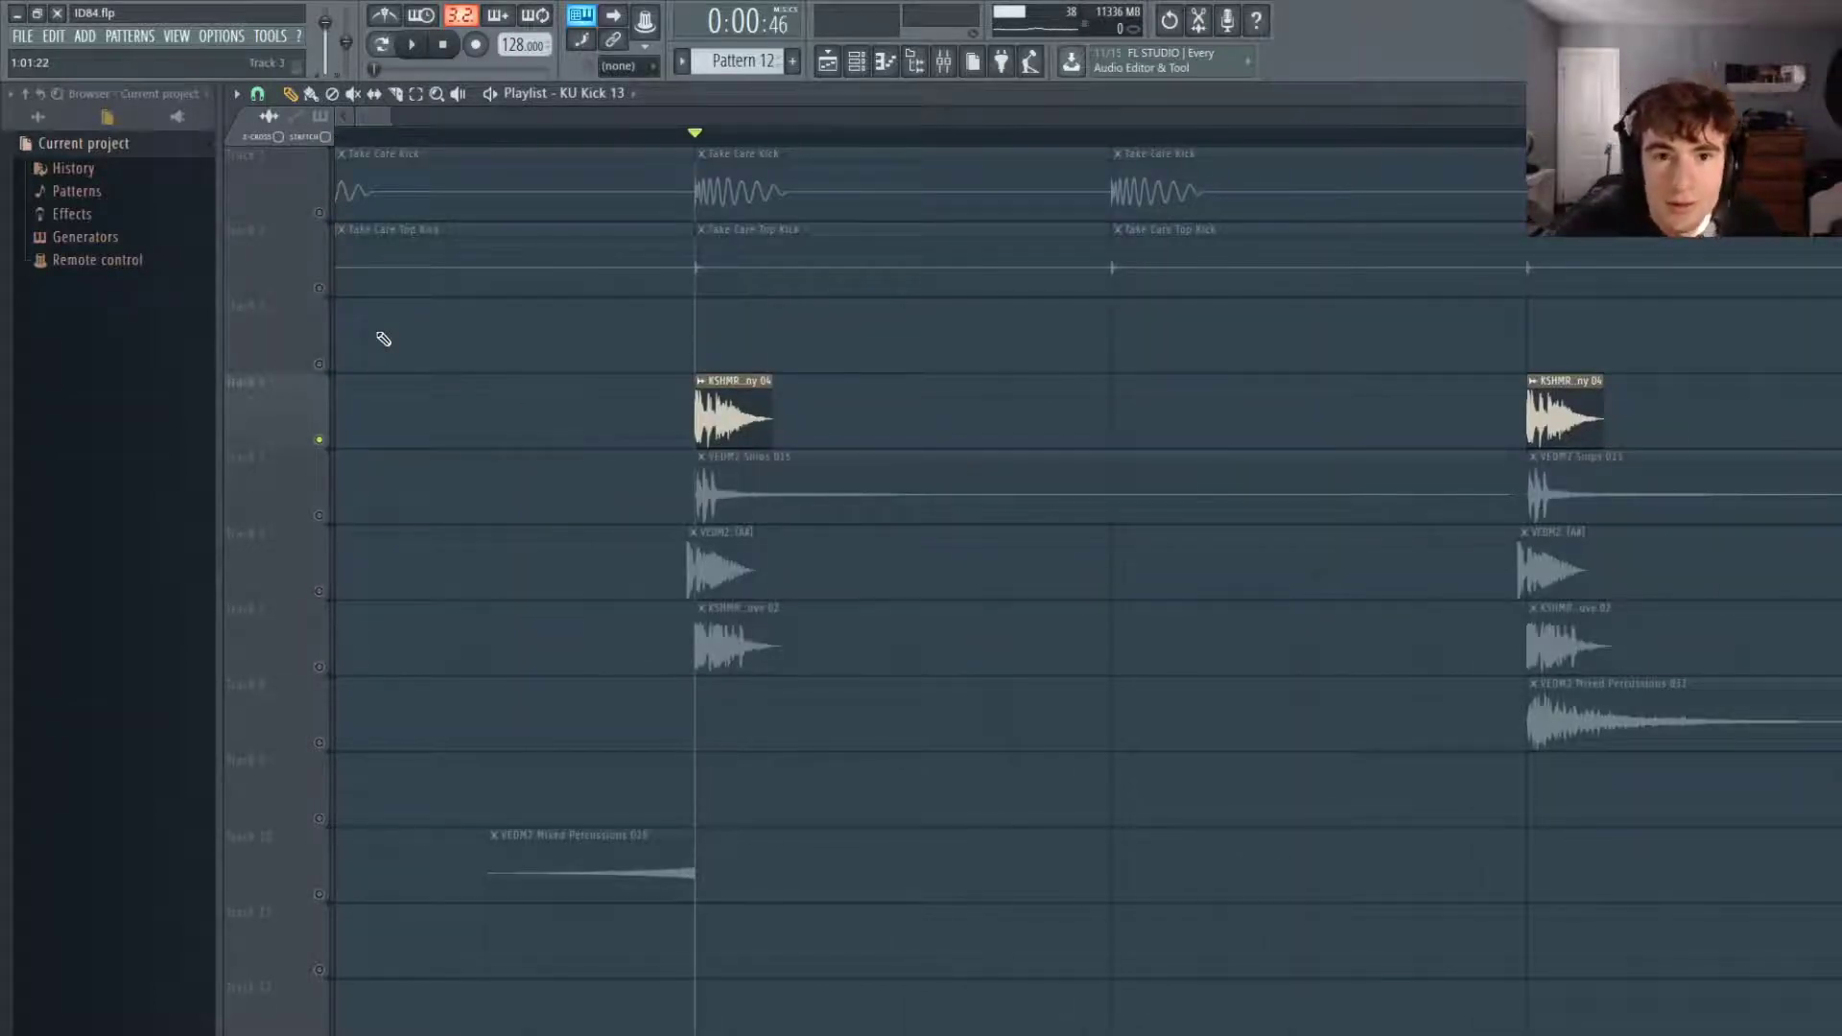
{"action": "key", "text": "space"}
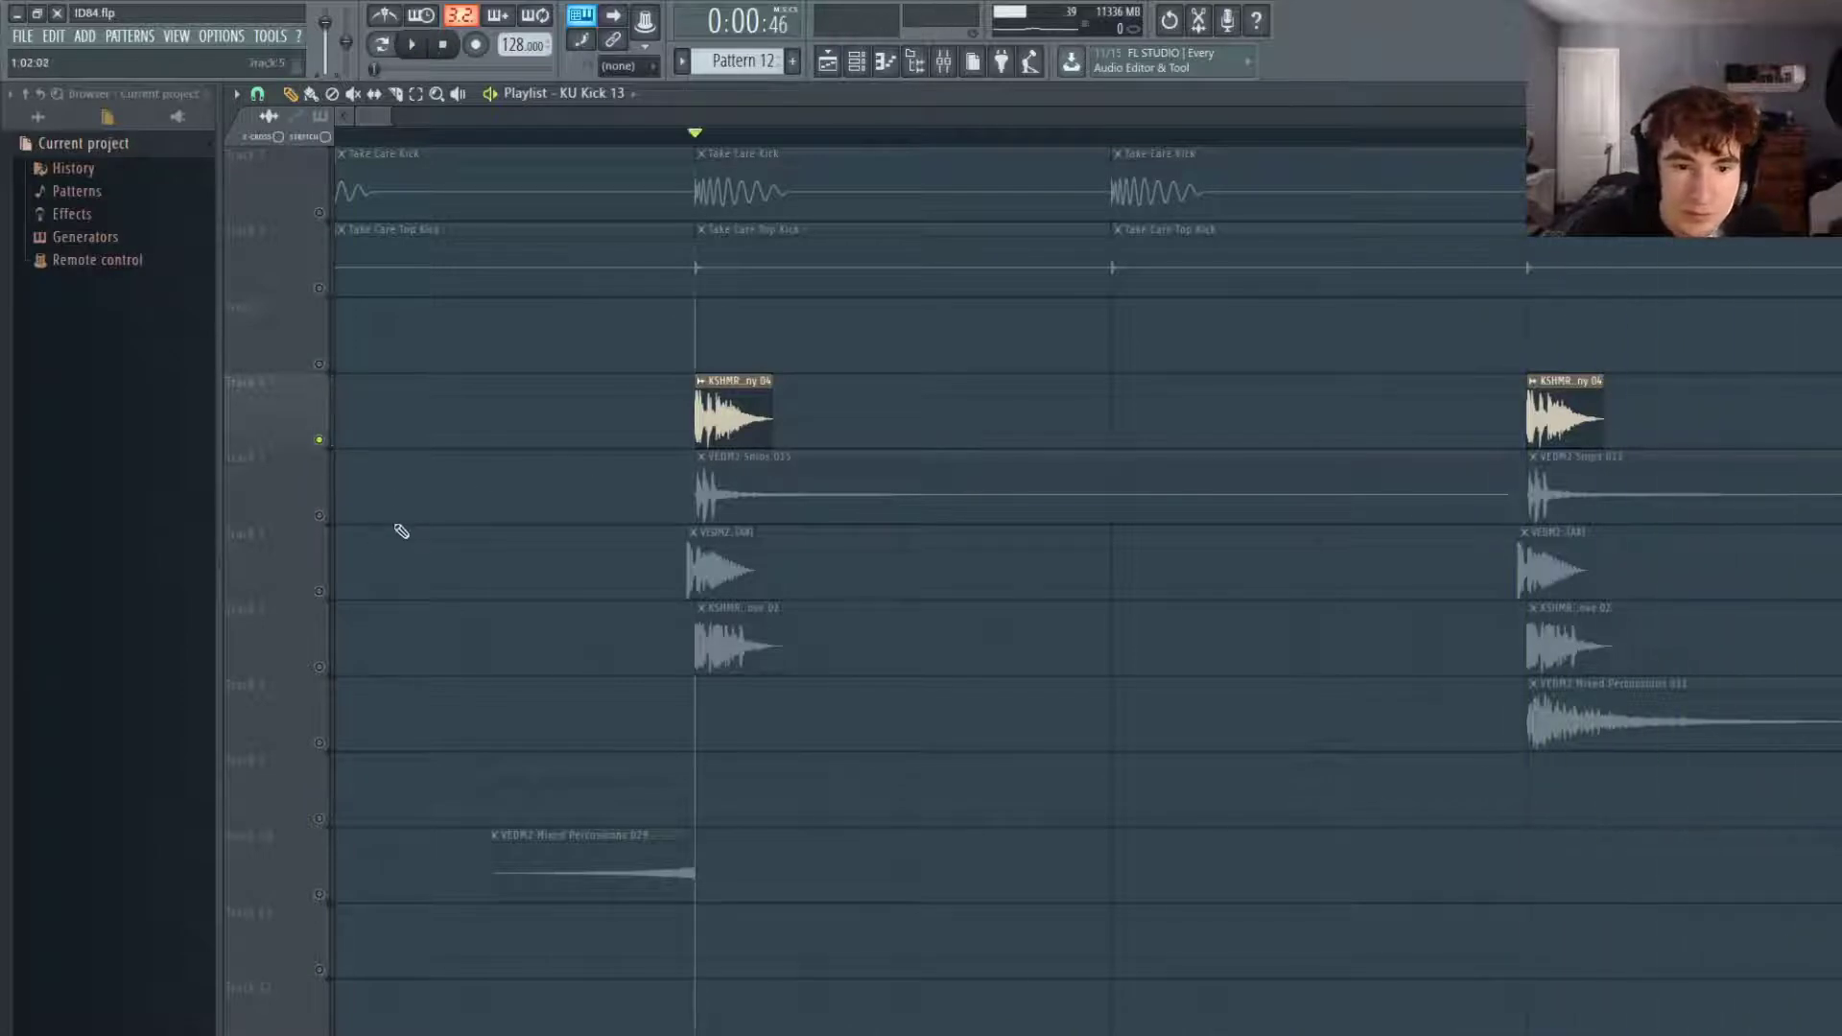
Unmute VEDM2 Snips 015 and the VEDM2 clap on Track 6 one after another while playing the clap layers.
{"action": "left_click", "coordinate": [320, 517]}
{"action": "key", "text": "space"}
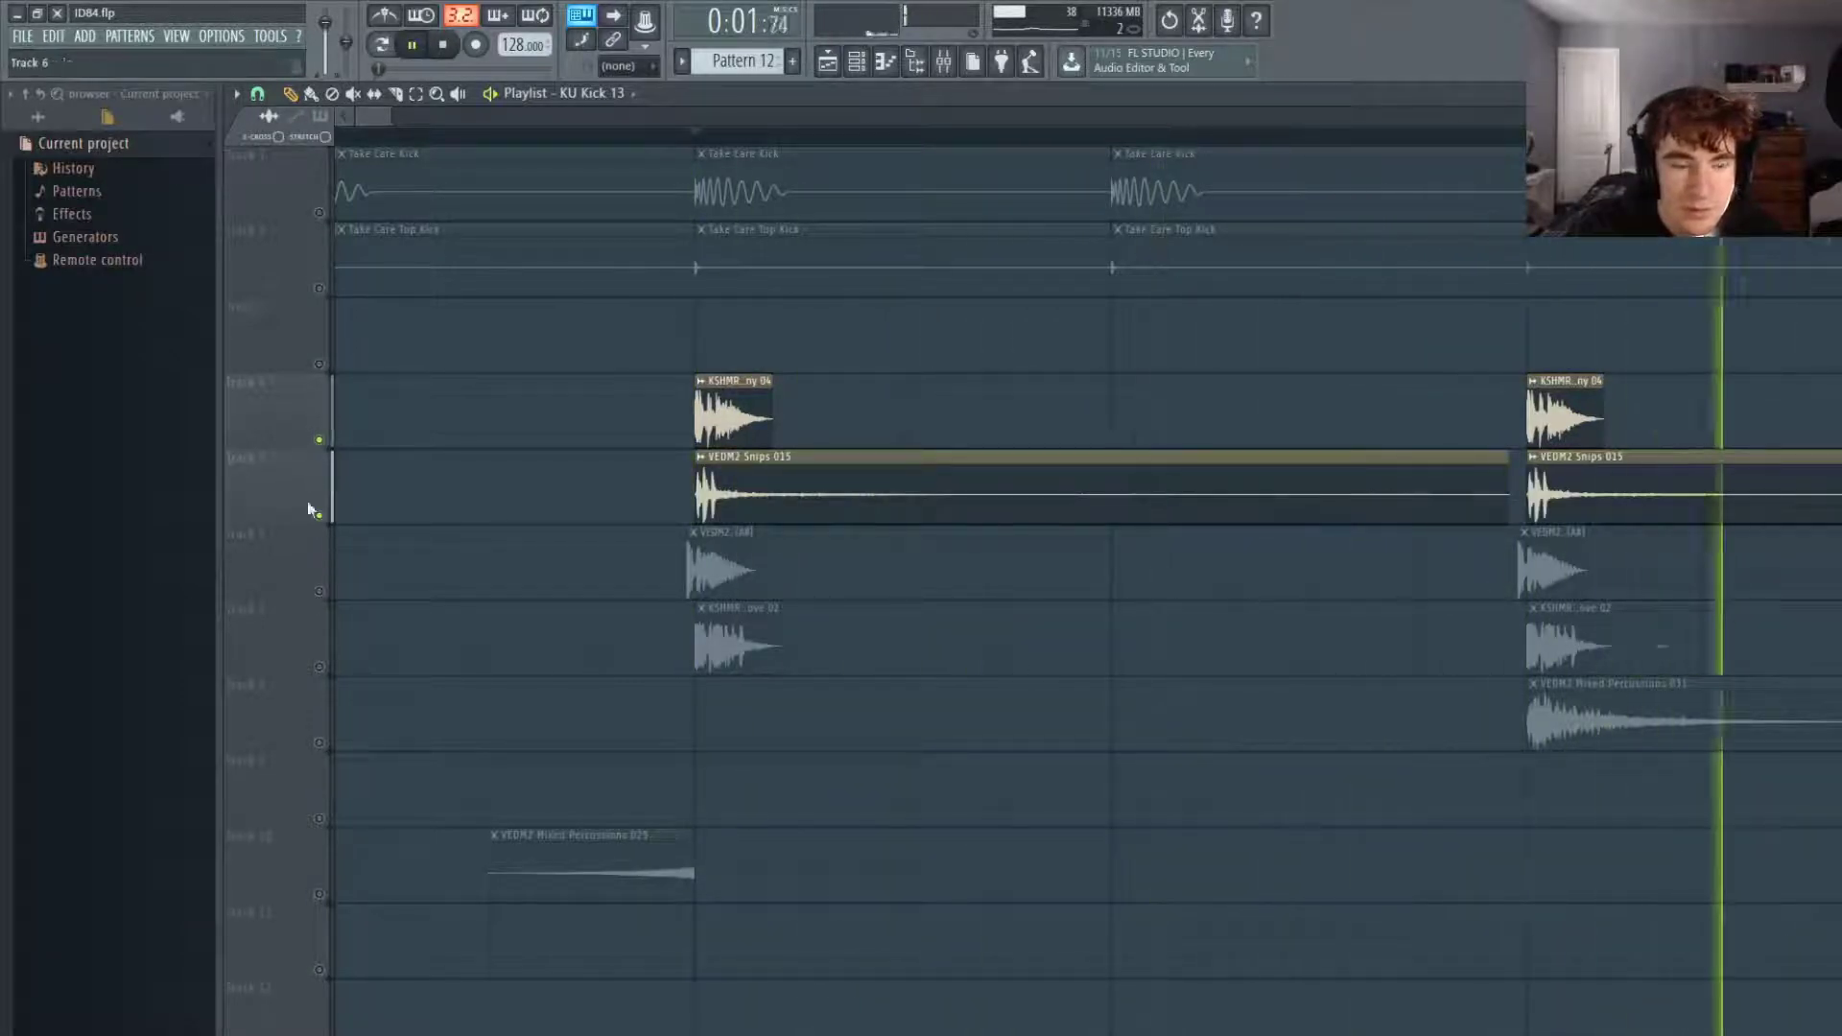
{"action": "left_click", "coordinate": [319, 592]}
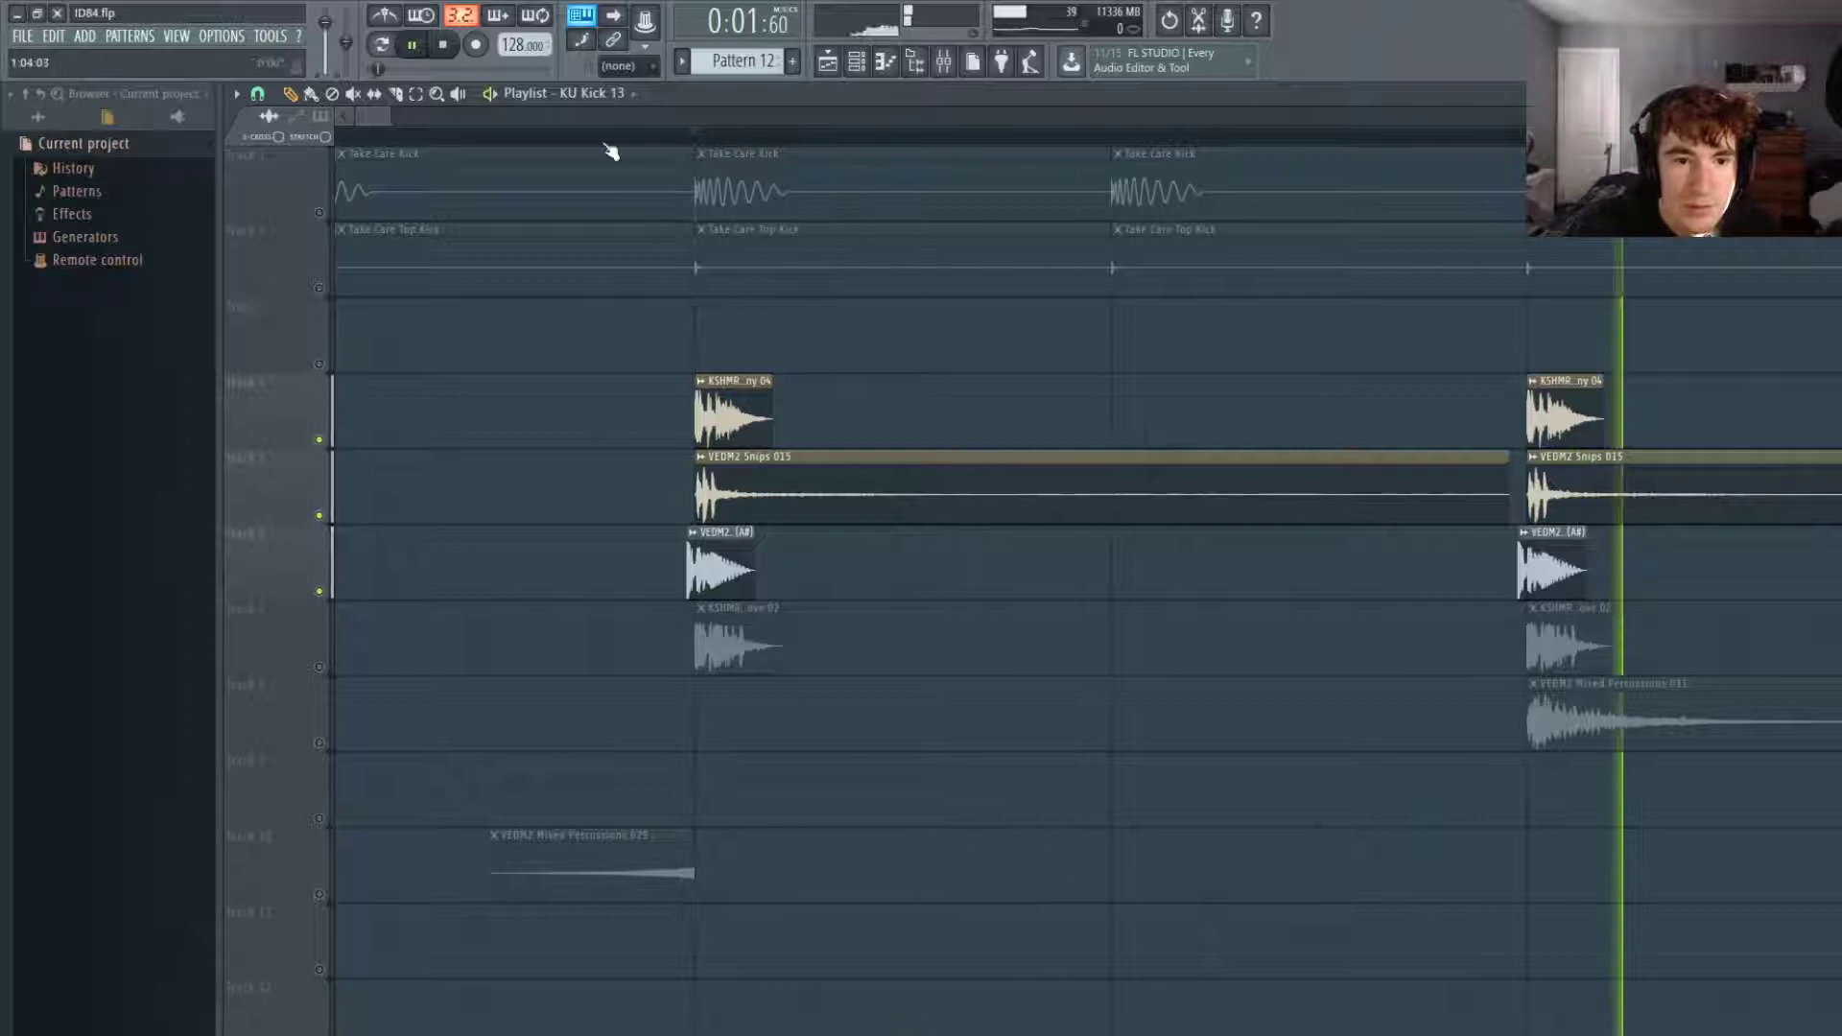
{"action": "scroll", "coordinate": [651, 706], "scroll_direction": "up", "scroll_amount": 1}
{"action": "scroll", "coordinate": [671, 699], "scroll_direction": "down", "scroll_amount": 1}
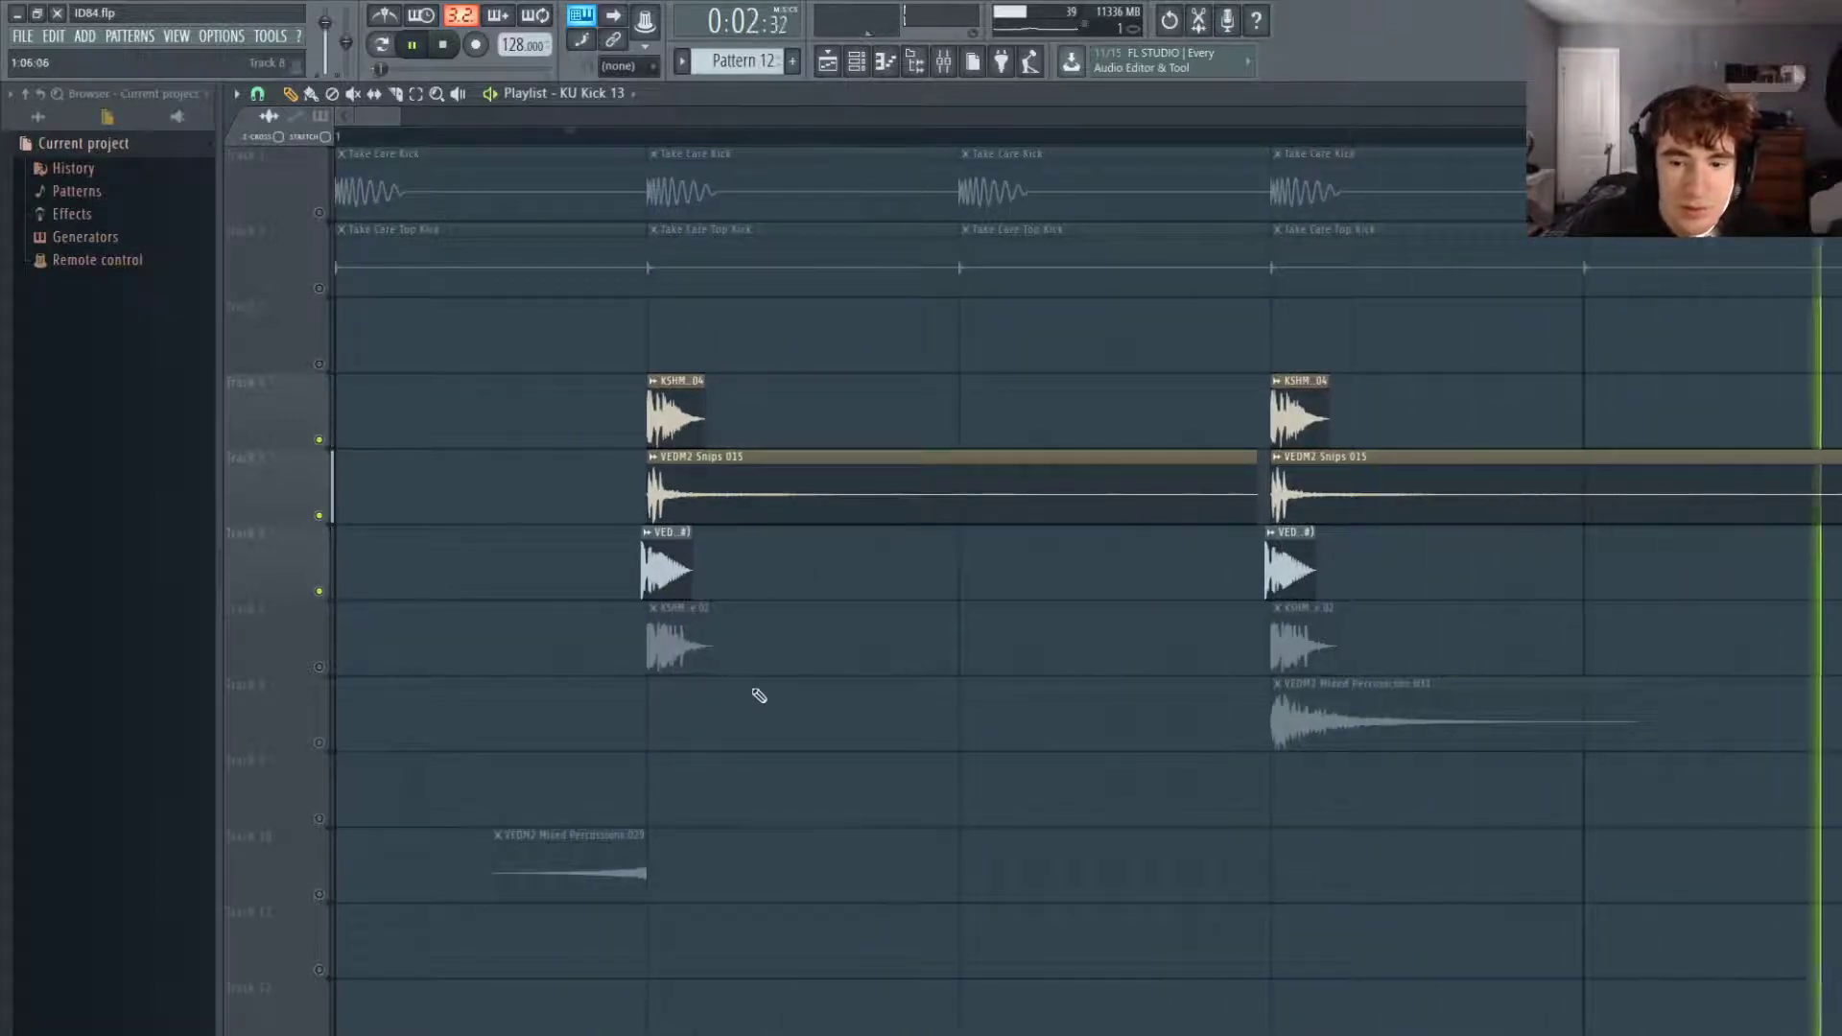
Unmute the KSHMR clap on Track 7 and listen to the full four-layer clap stack, ending with playback stopped.
{"action": "left_click", "coordinate": [318, 668]}
{"action": "key", "text": "space"}
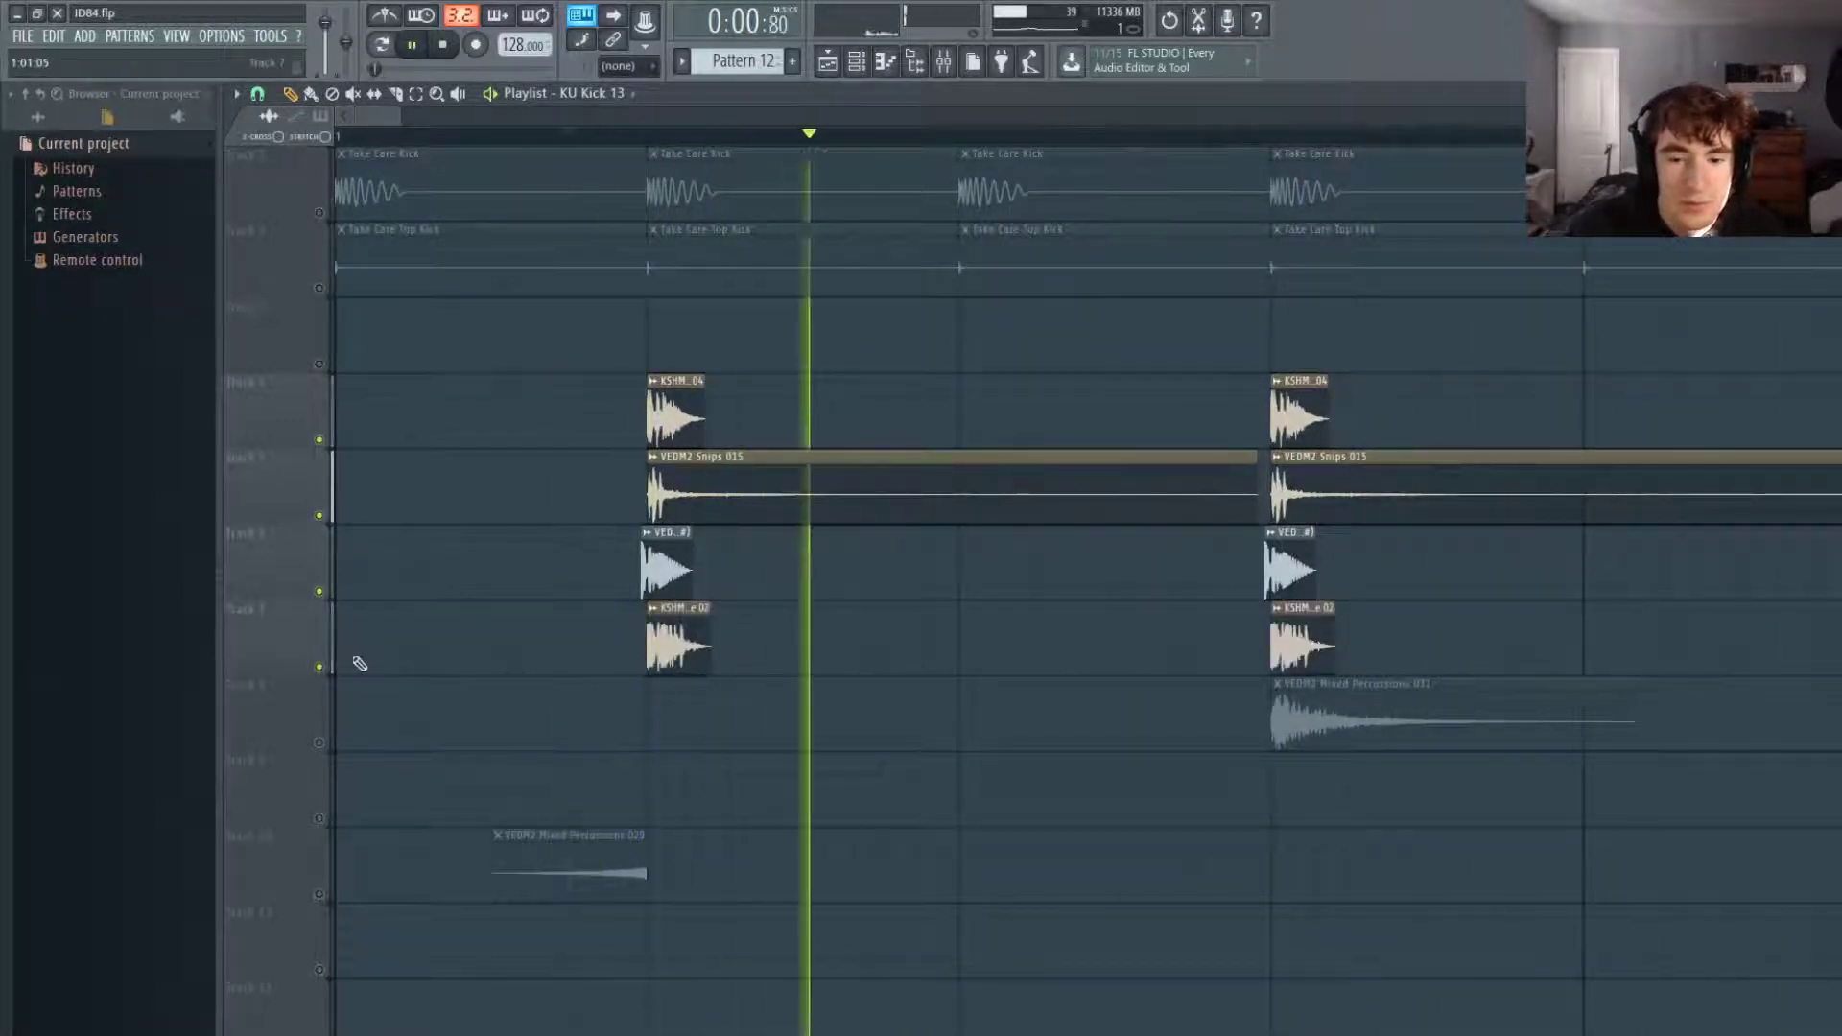
{"action": "scroll", "coordinate": [699, 645], "scroll_direction": "down", "scroll_amount": 1}
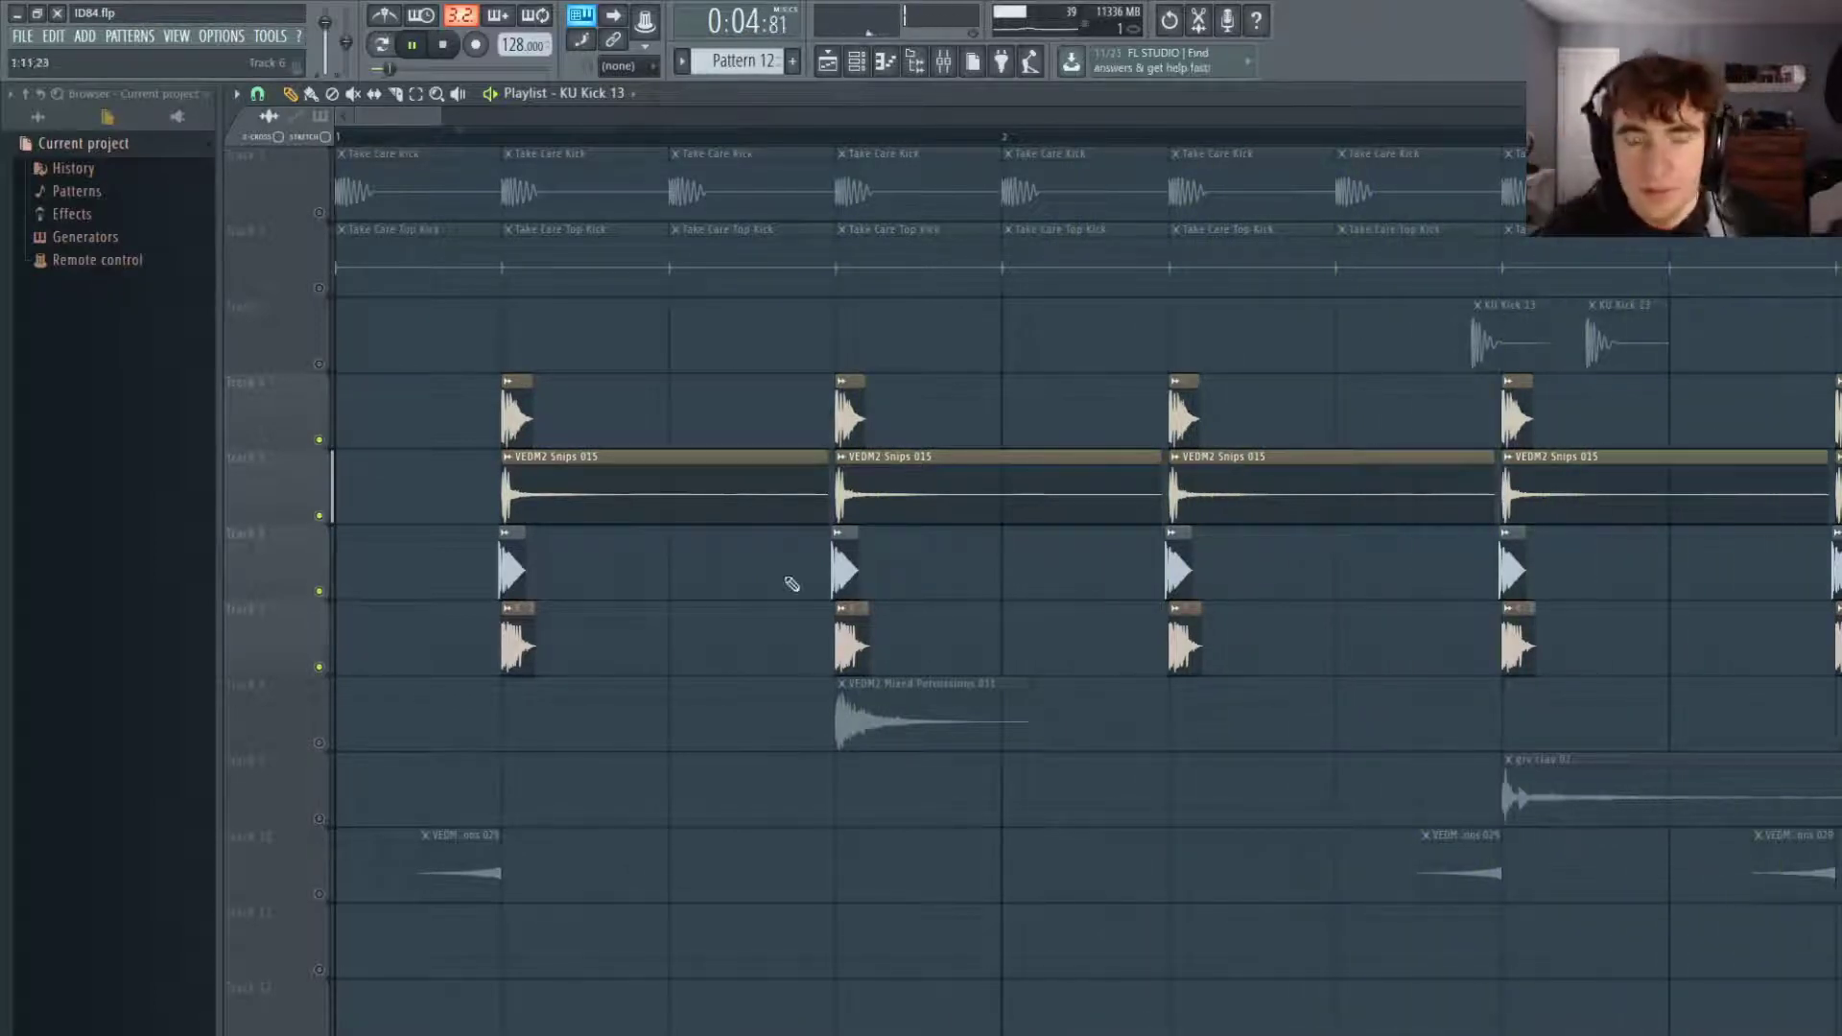
{"action": "scroll", "coordinate": [578, 574], "scroll_direction": "up", "scroll_amount": 2}
{"action": "left_click_drag", "start_coordinate": [386, 119], "coordinate": [317, 126]}
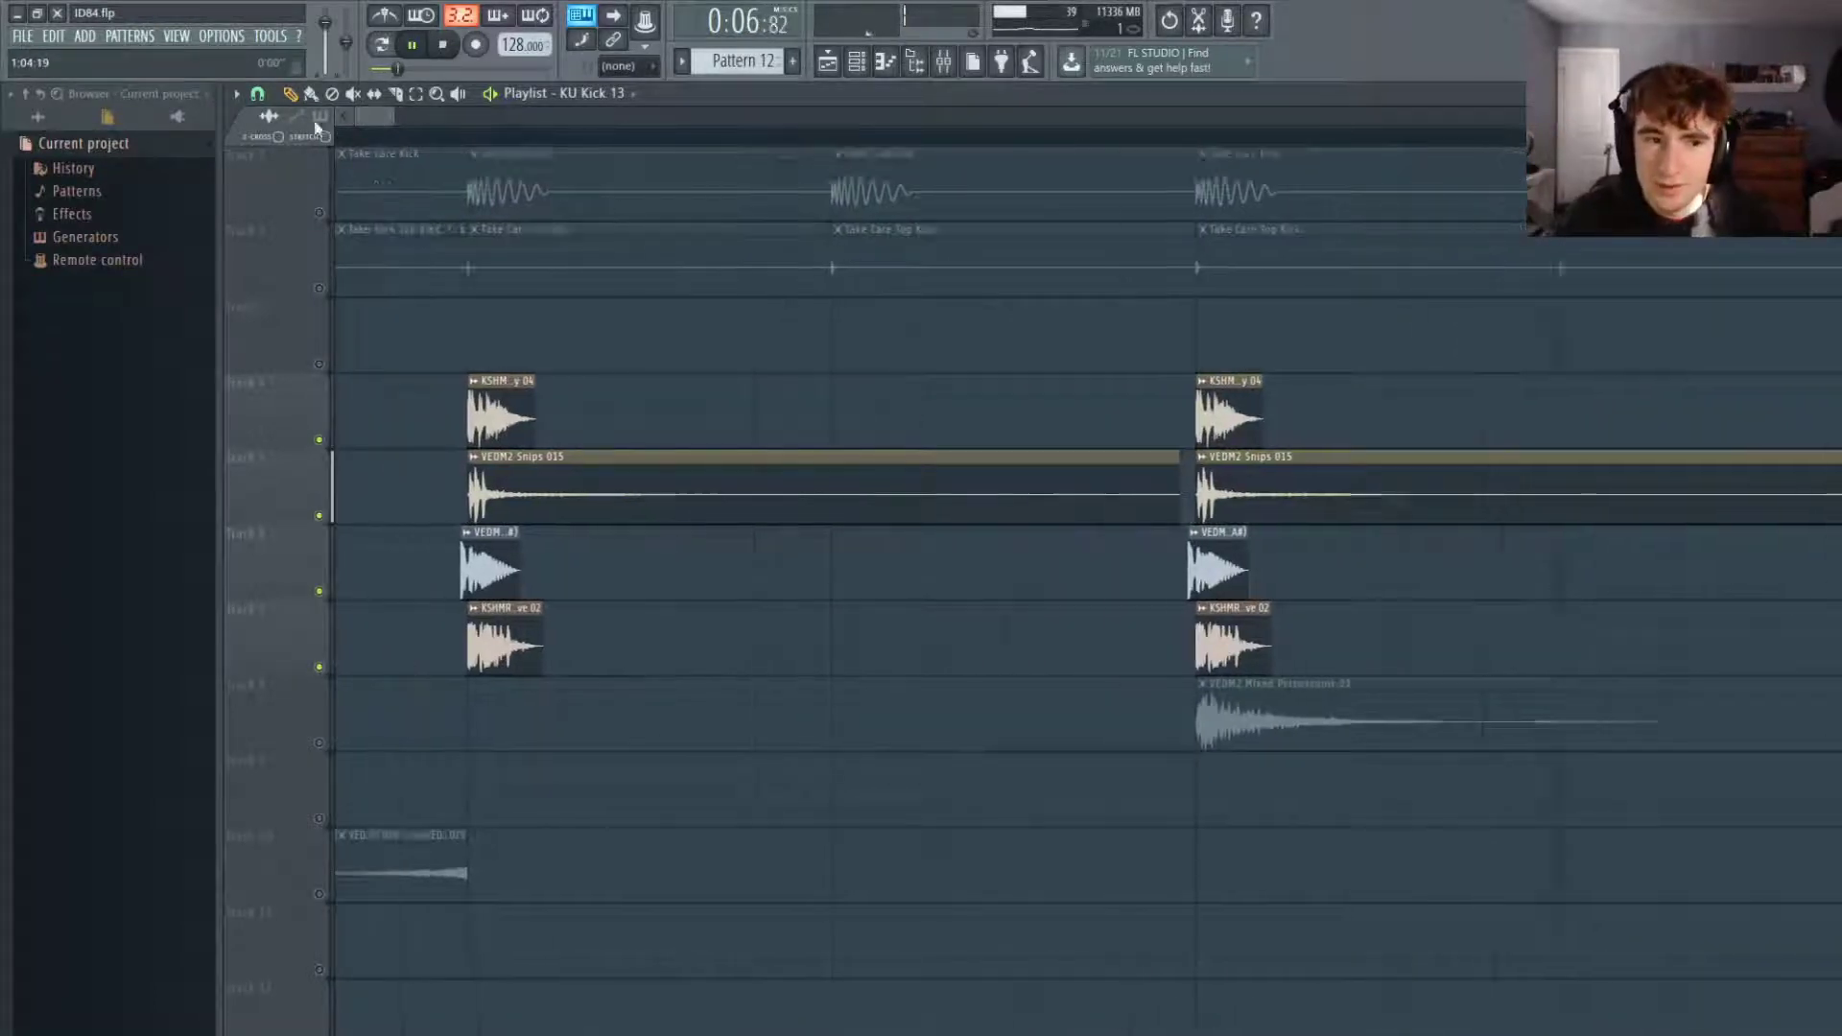
{"action": "scroll", "coordinate": [404, 595], "scroll_direction": "down", "scroll_amount": 3}
{"action": "key", "text": "space"}
Unmute VEDM2 Mixed Percussions 031 on Track 8 and play it with the clap stack.
{"action": "left_click", "coordinate": [320, 744]}
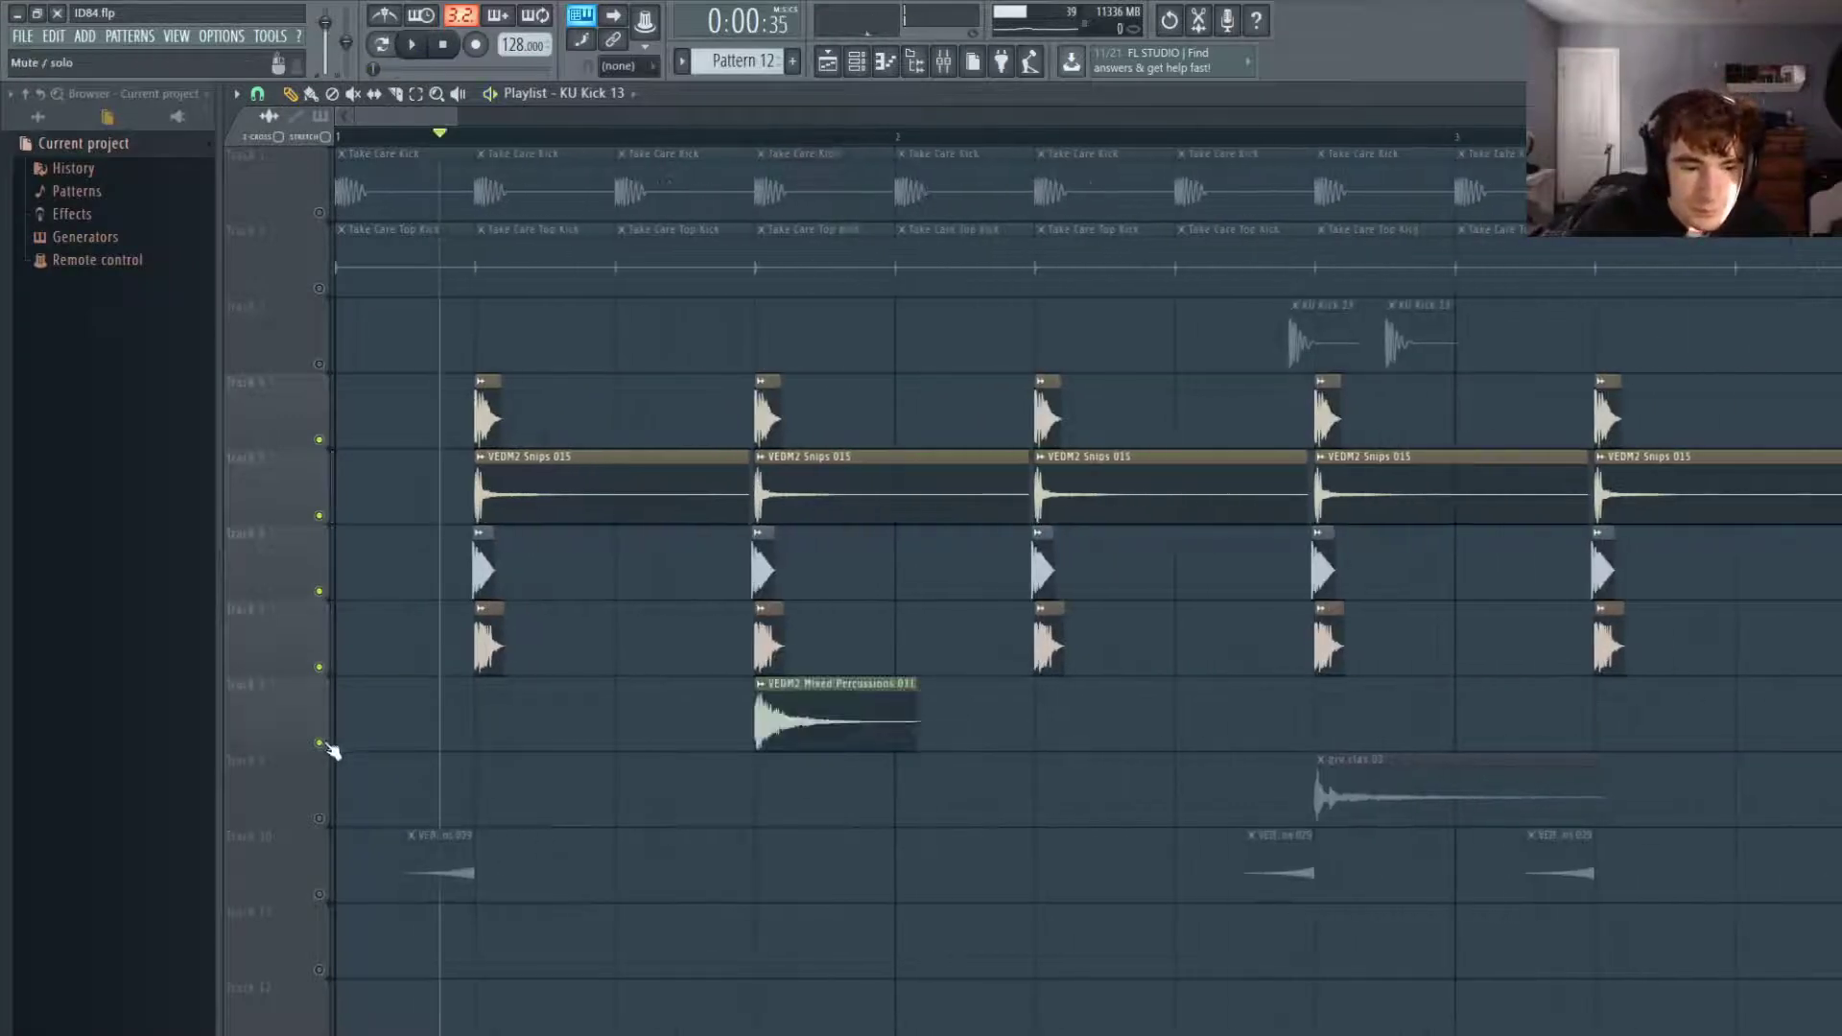
{"action": "scroll", "coordinate": [689, 677], "scroll_direction": "down", "scroll_amount": 3}
{"action": "scroll", "coordinate": [550, 728], "scroll_direction": "down", "scroll_amount": 3}
{"action": "scroll", "coordinate": [544, 662], "scroll_direction": "up", "scroll_amount": 2}
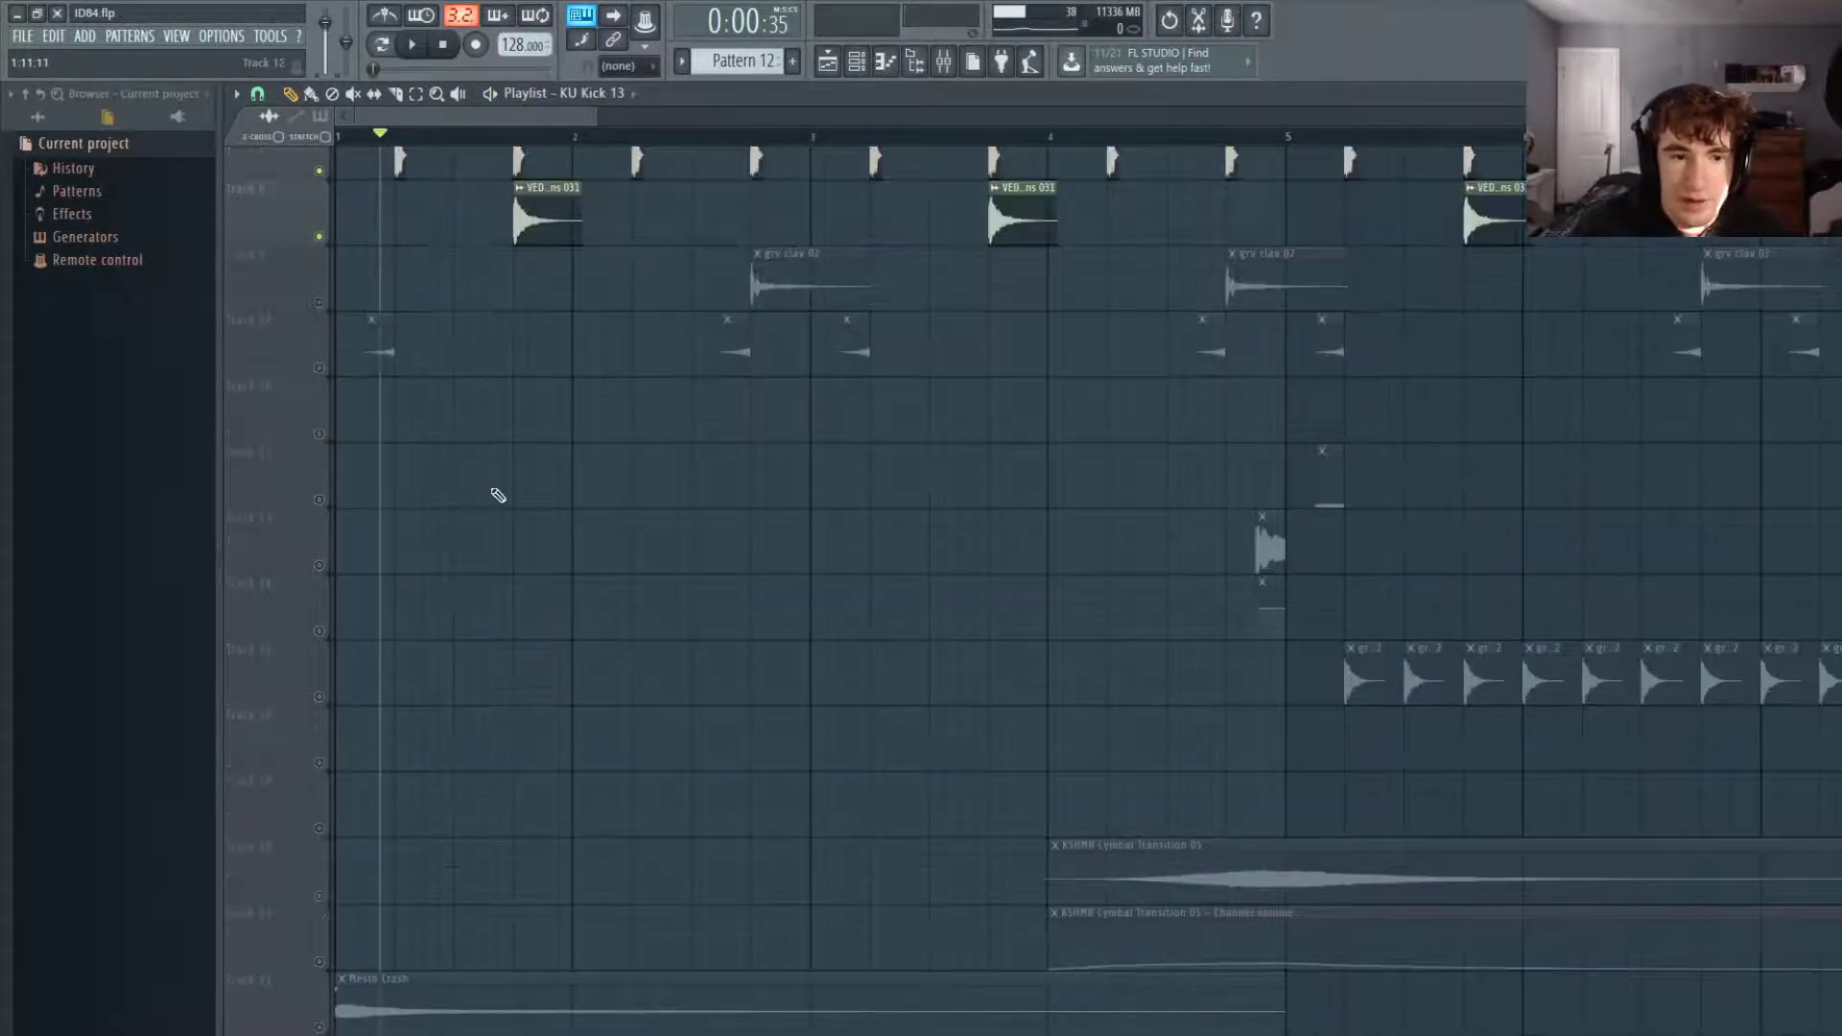
{"action": "scroll", "coordinate": [497, 495], "scroll_direction": "up", "scroll_amount": 4}
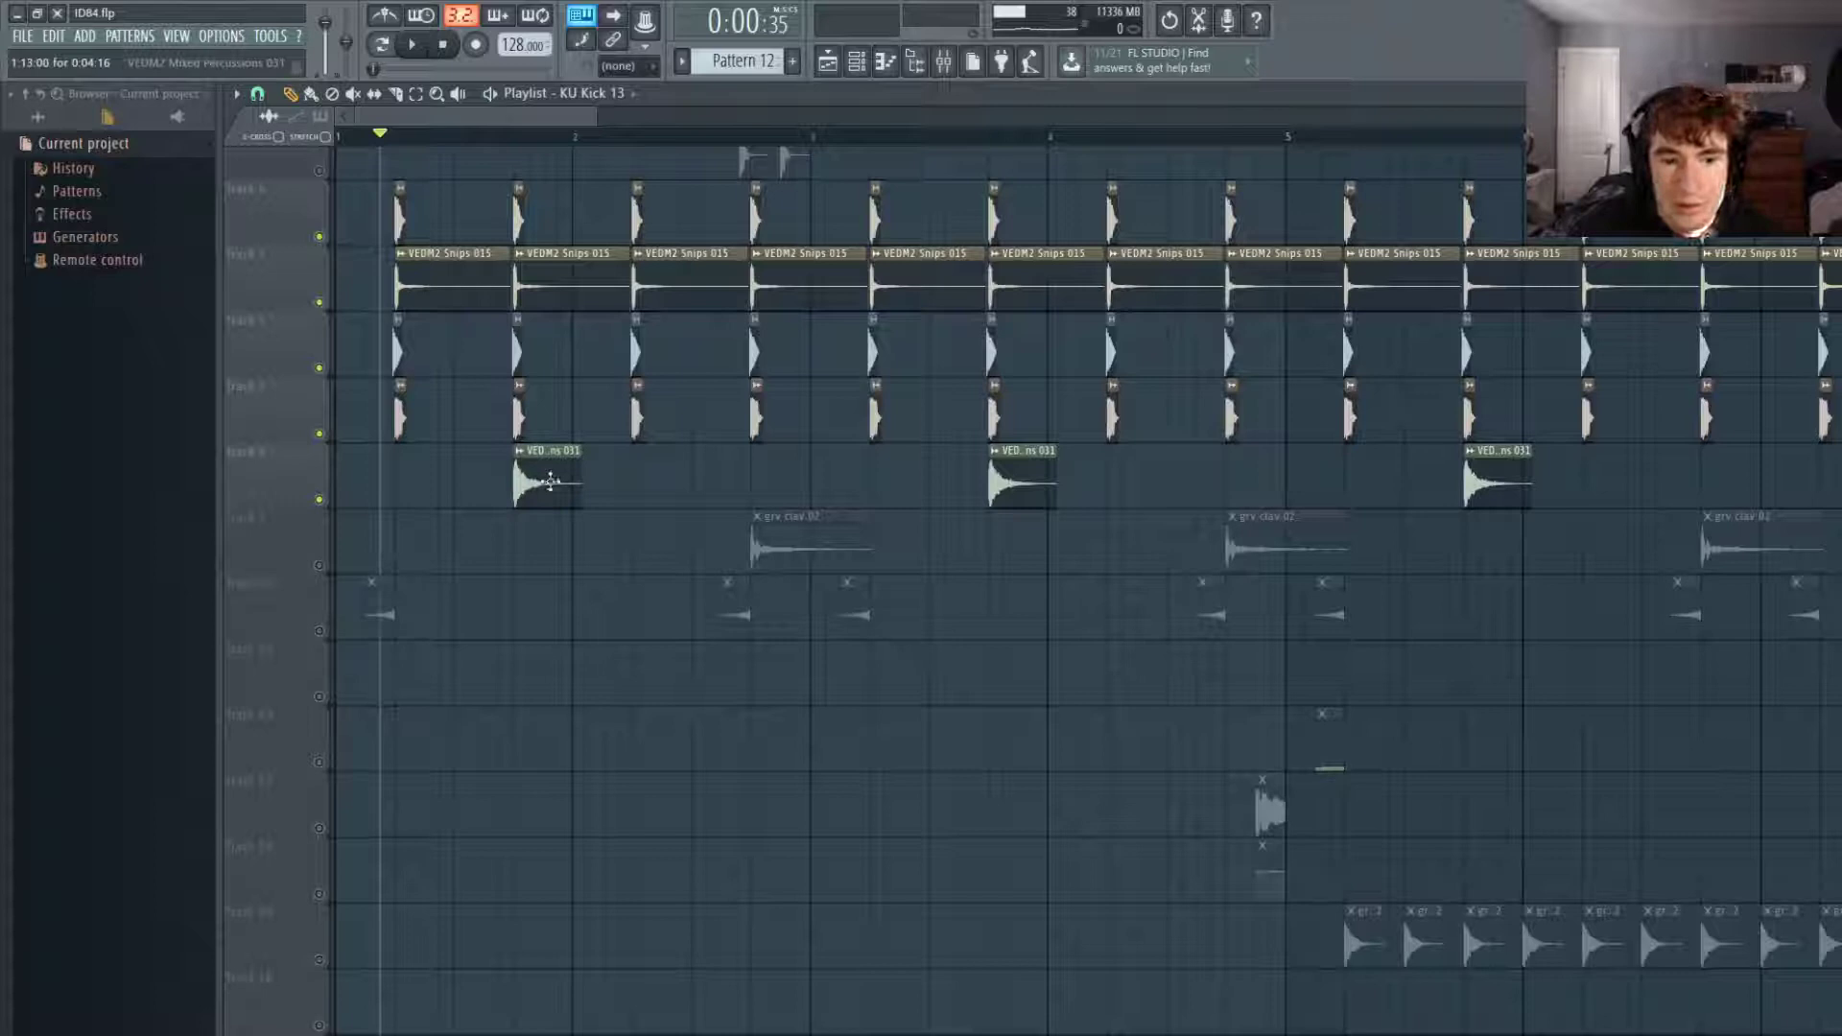
{"action": "key", "text": "space"}
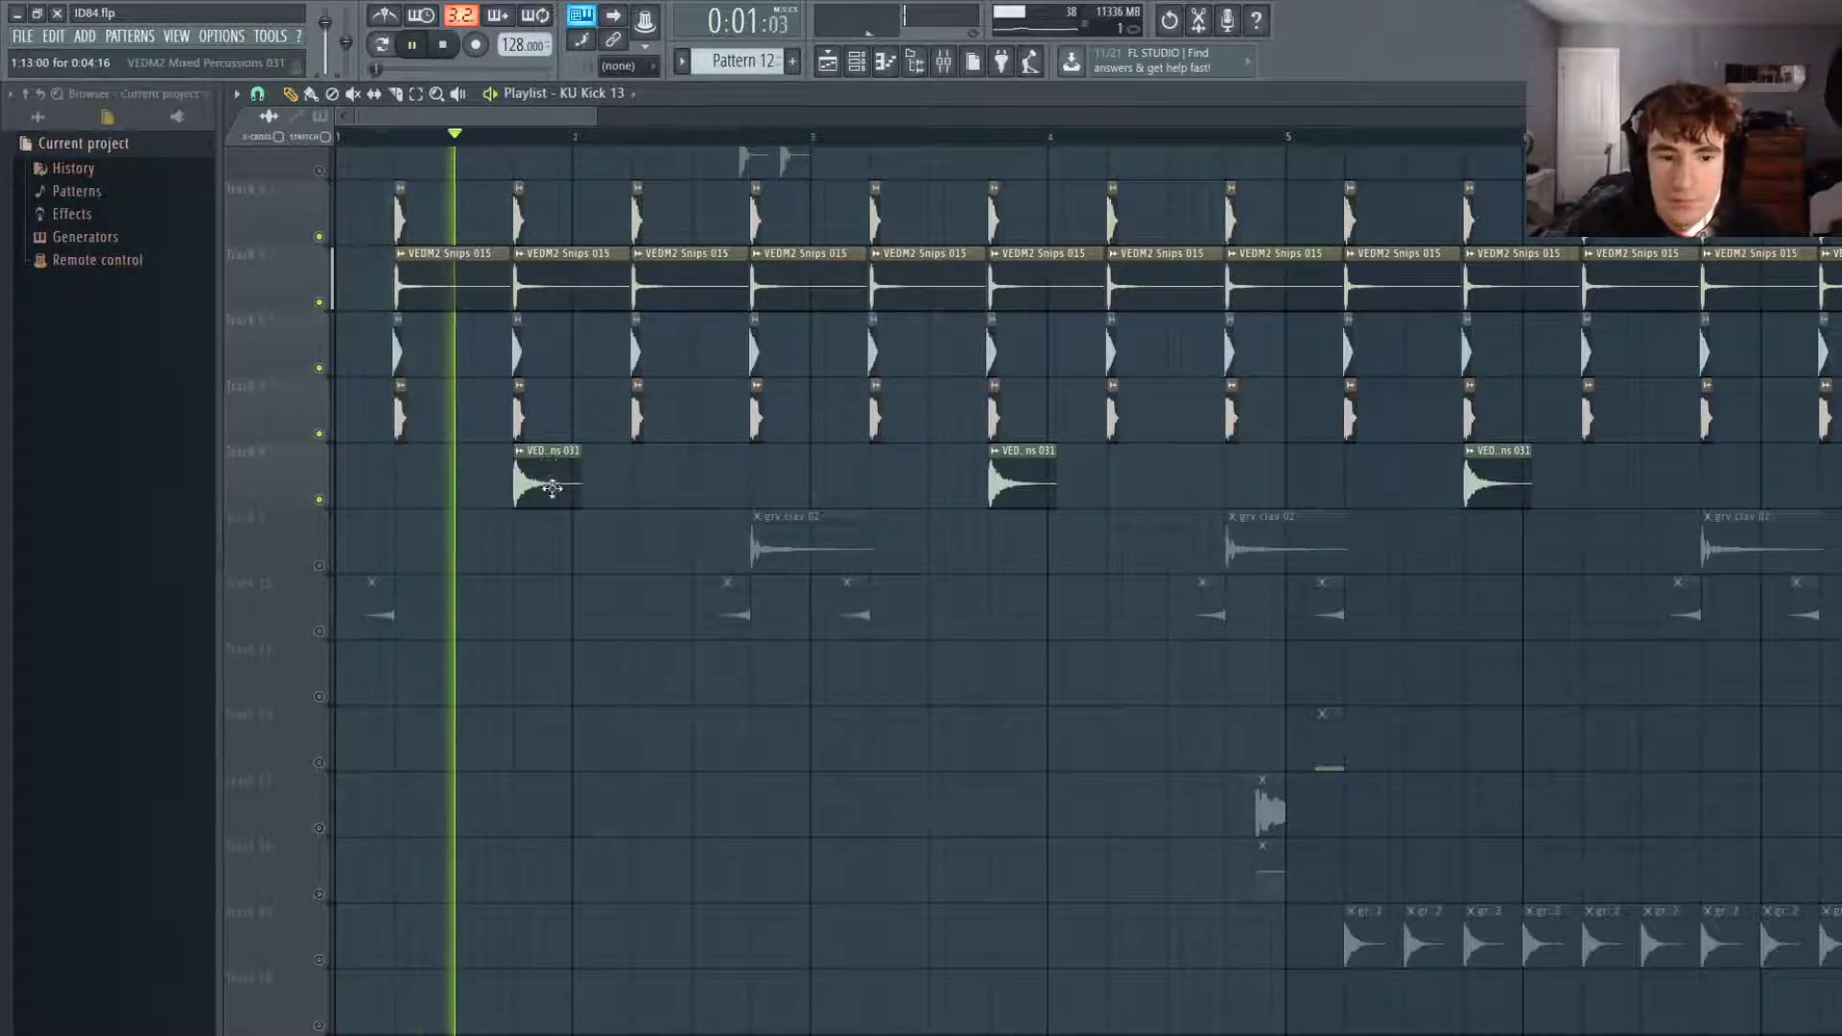
Unmute the grv clav 02 track and listen to it alternating with the percussion hit over the claps.
{"action": "left_click", "coordinate": [318, 565]}
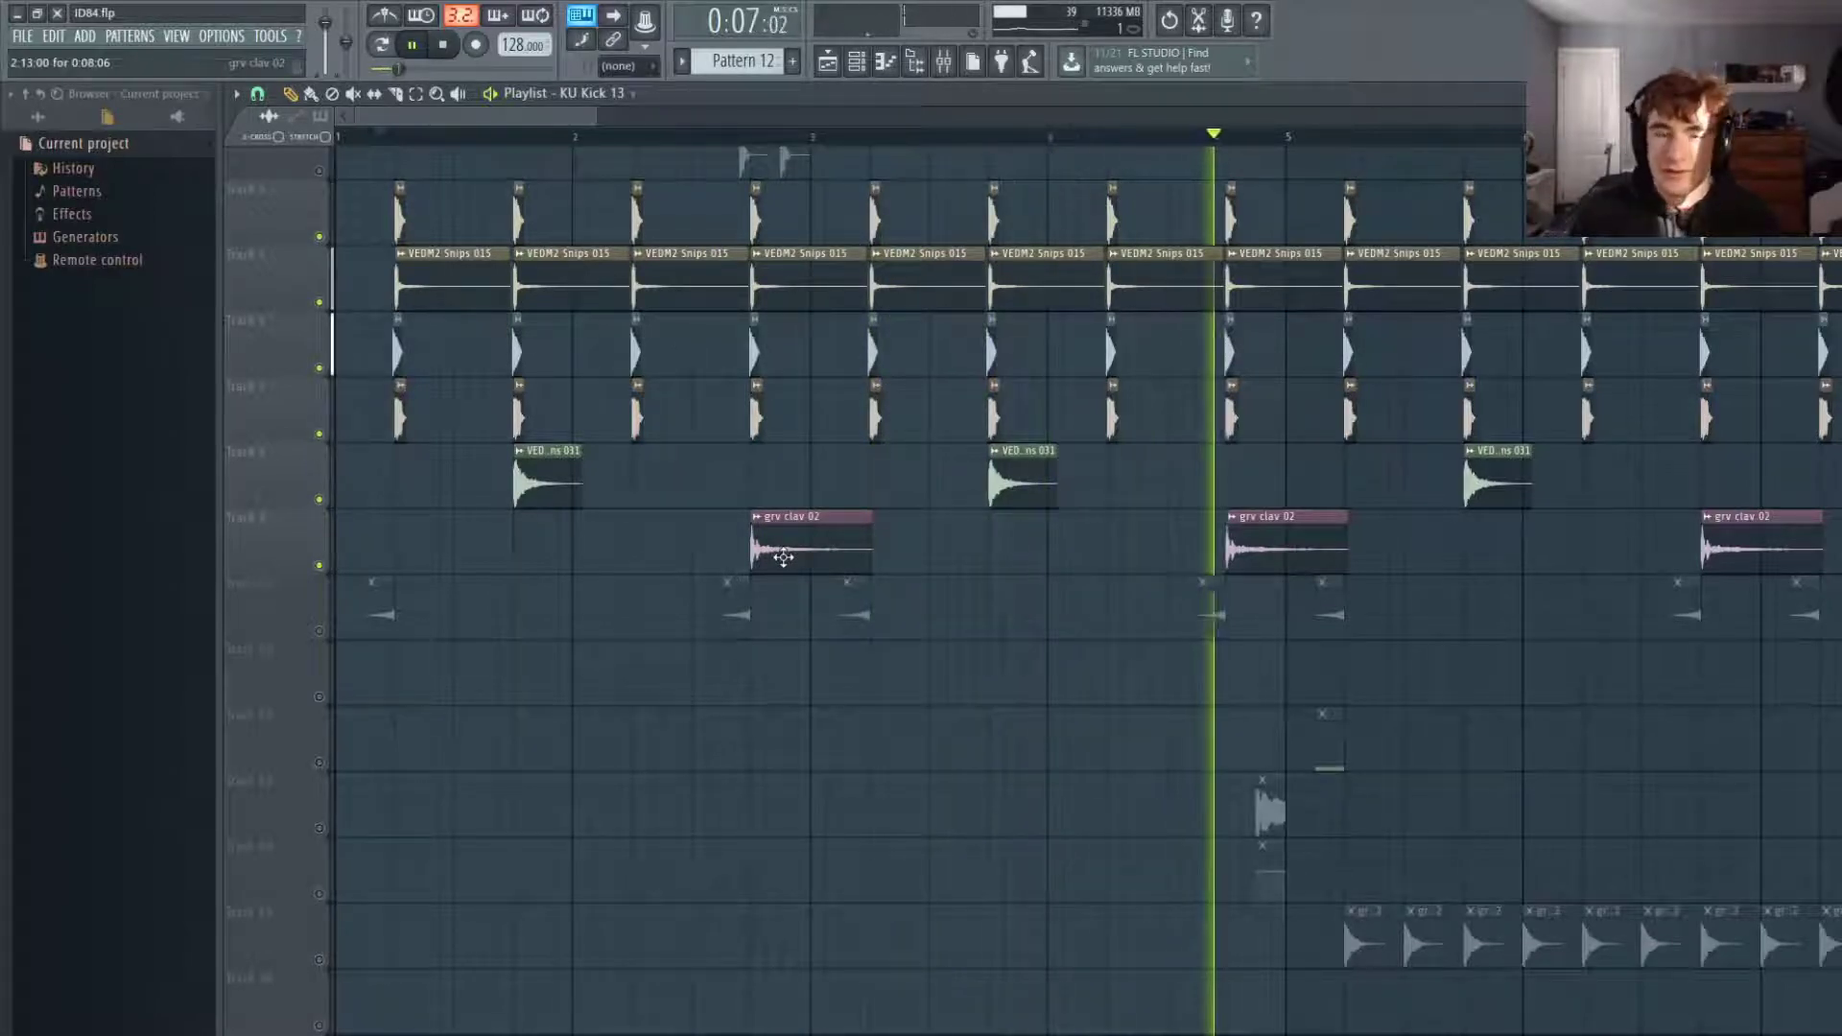
{"action": "scroll", "coordinate": [1013, 672], "scroll_direction": "down", "scroll_amount": 3}
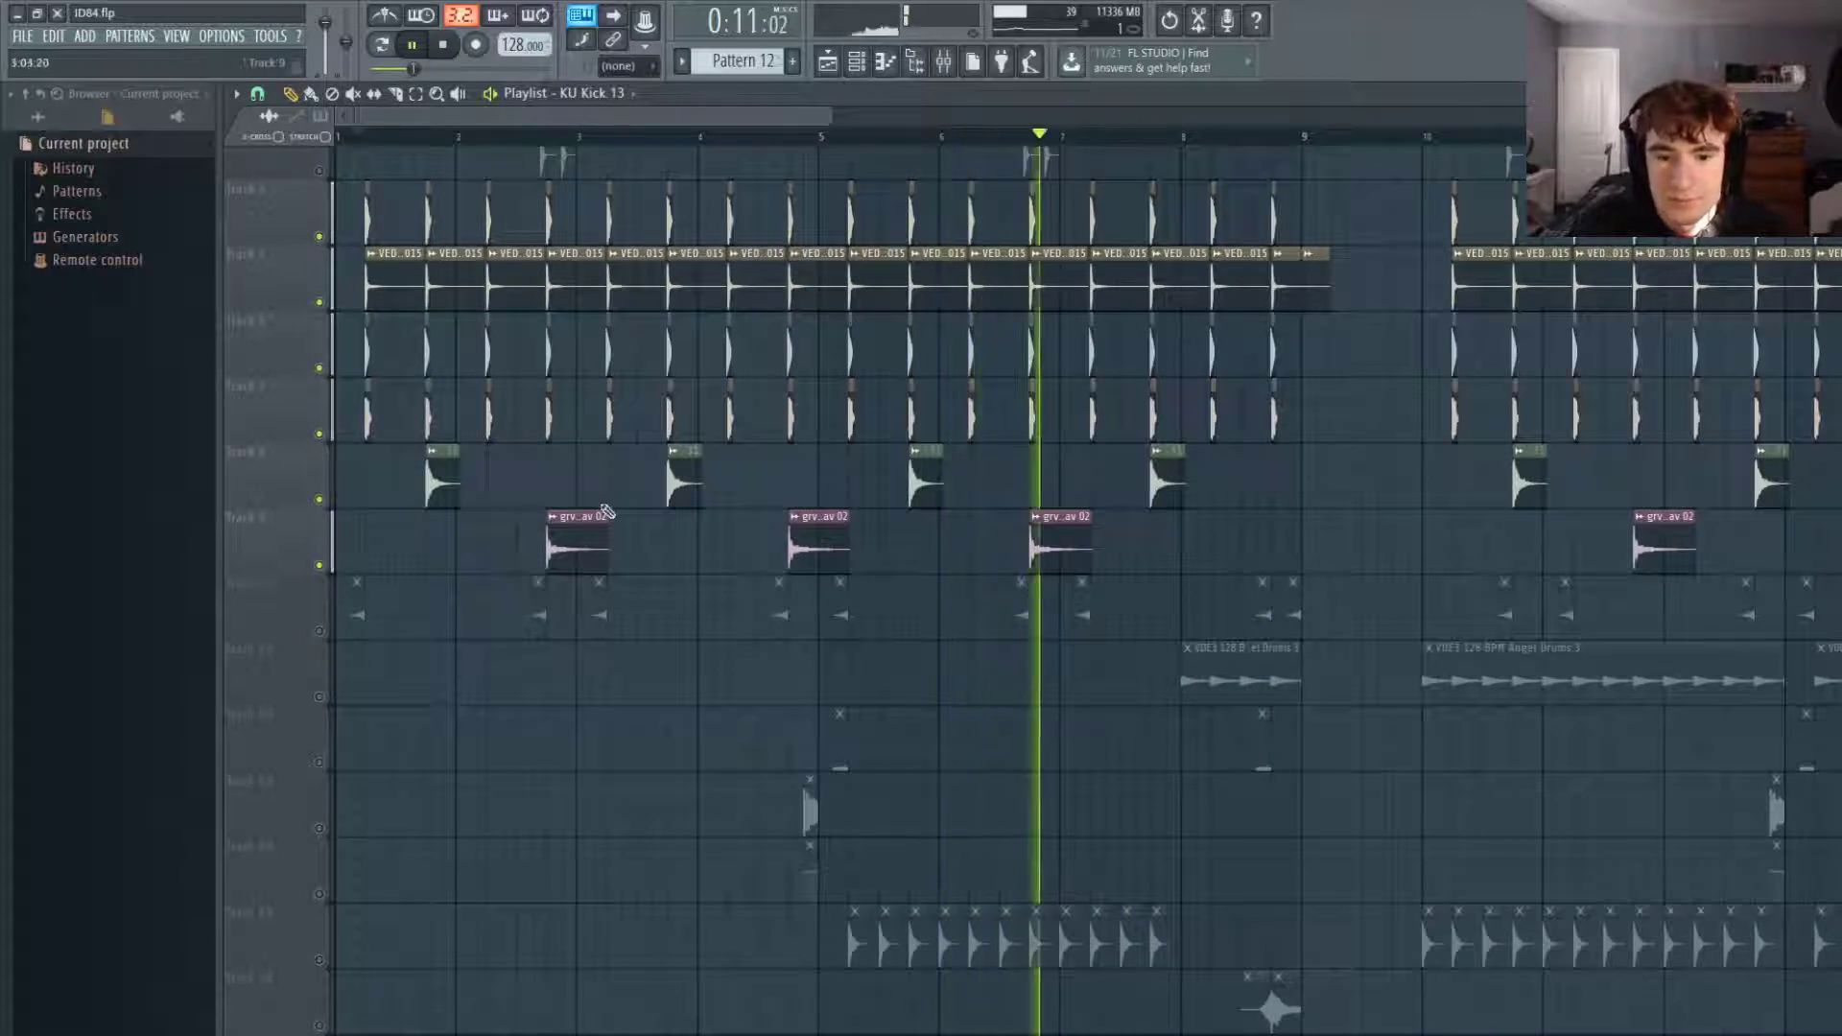
{"action": "scroll", "coordinate": [577, 595], "scroll_direction": "up", "scroll_amount": 3}
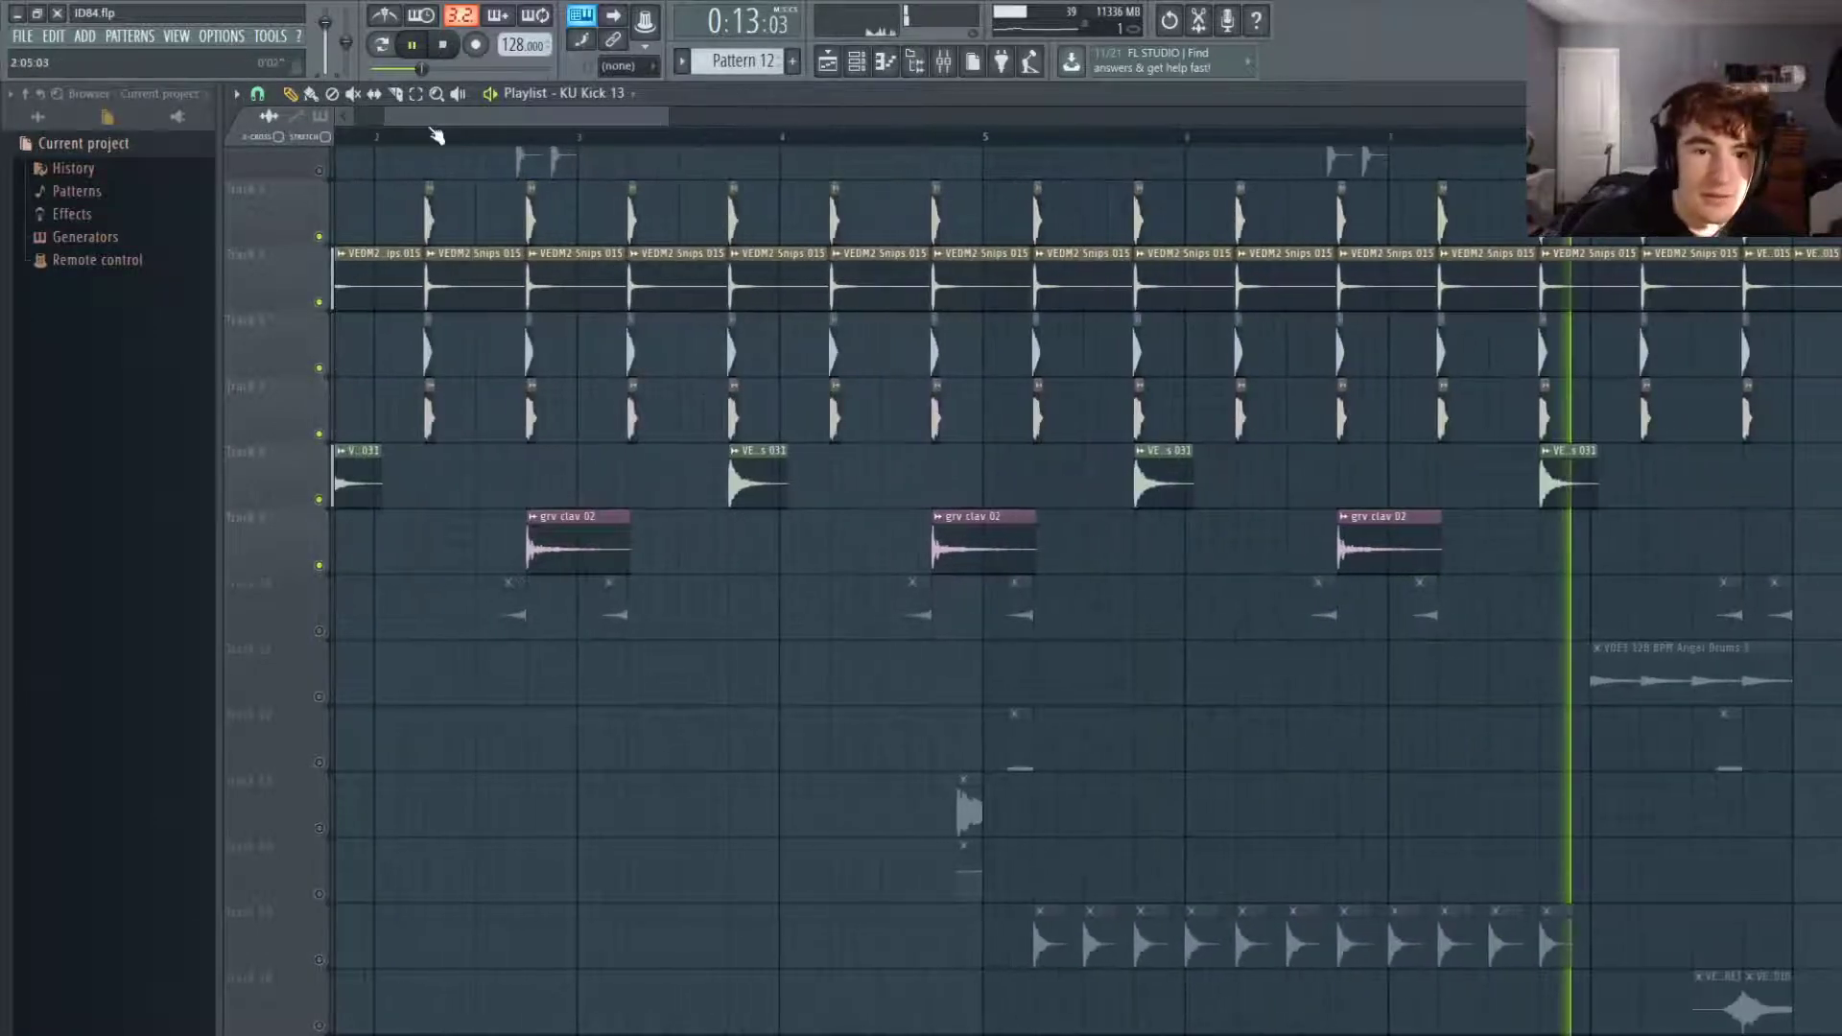
{"action": "left_click_drag", "start_coordinate": [510, 123], "coordinate": [474, 123]}
{"action": "scroll", "coordinate": [587, 360], "scroll_direction": "up", "scroll_amount": 3}
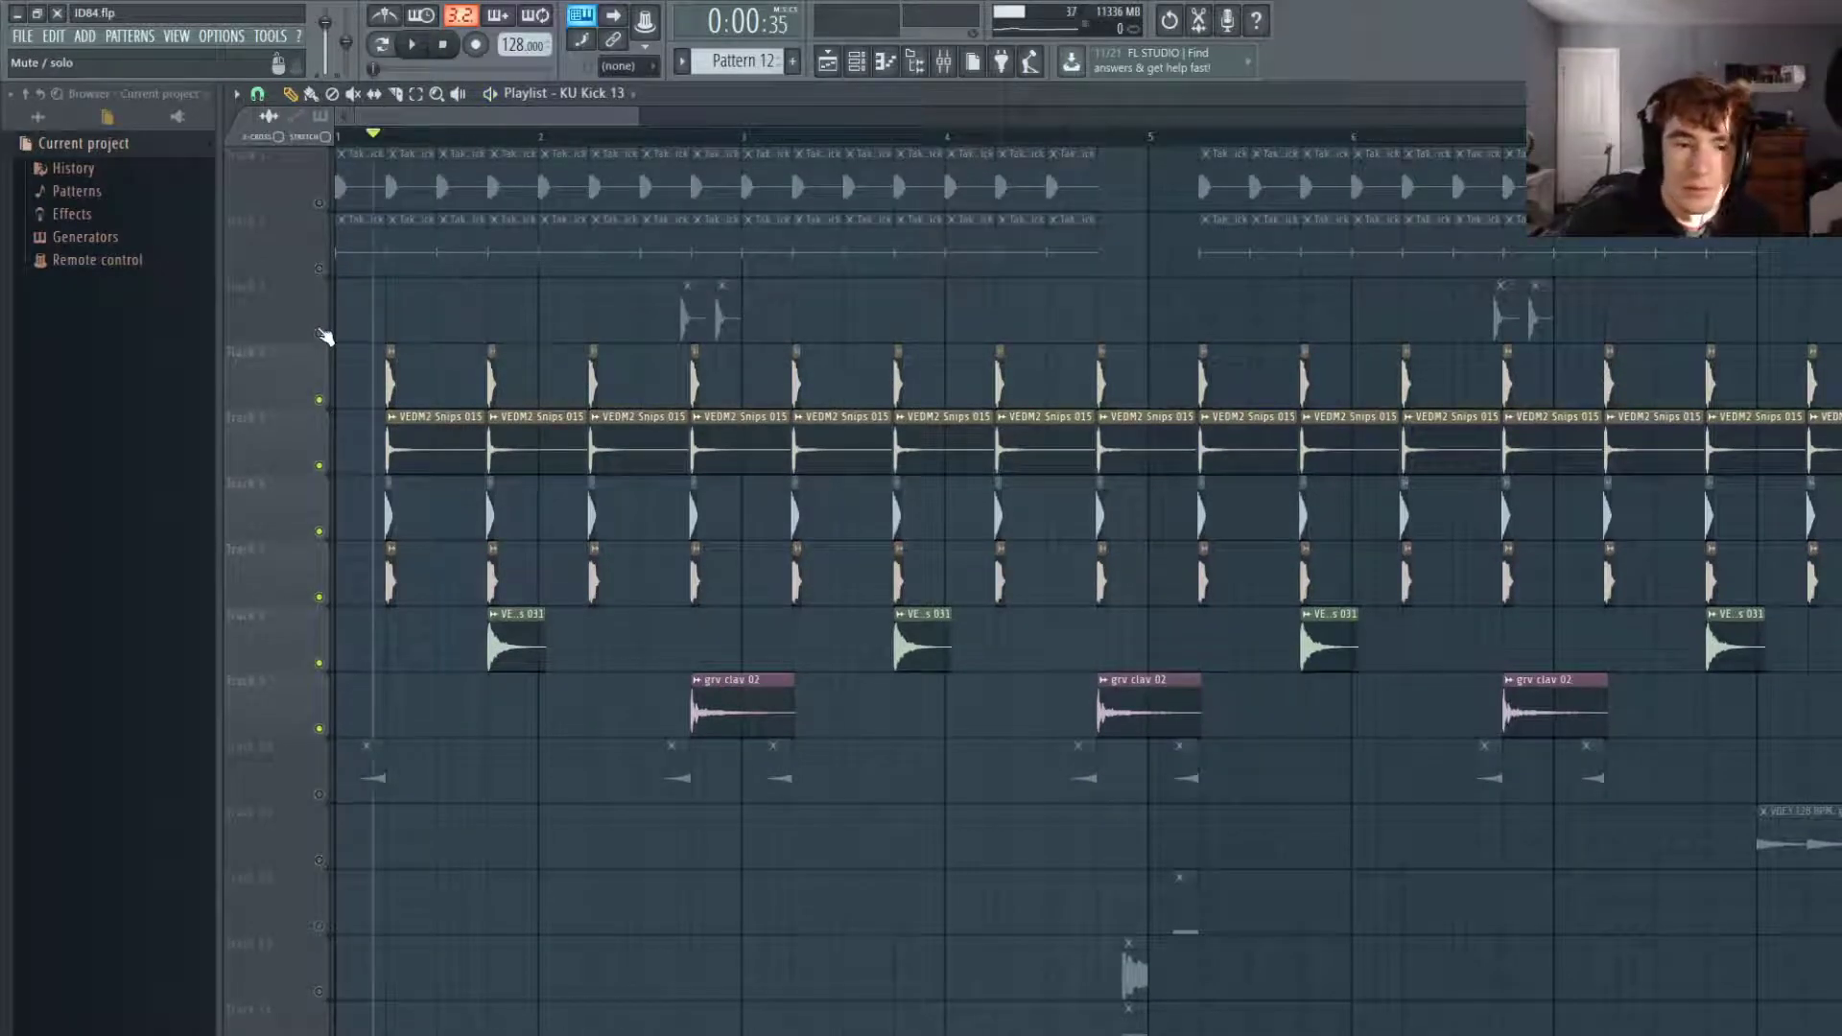
Solo VEDM2 Mixed Percussions 029 on Track 10 and play it alone.
{"action": "scroll", "coordinate": [326, 336], "scroll_direction": "down", "scroll_amount": 6}
{"action": "key", "text": "space"}
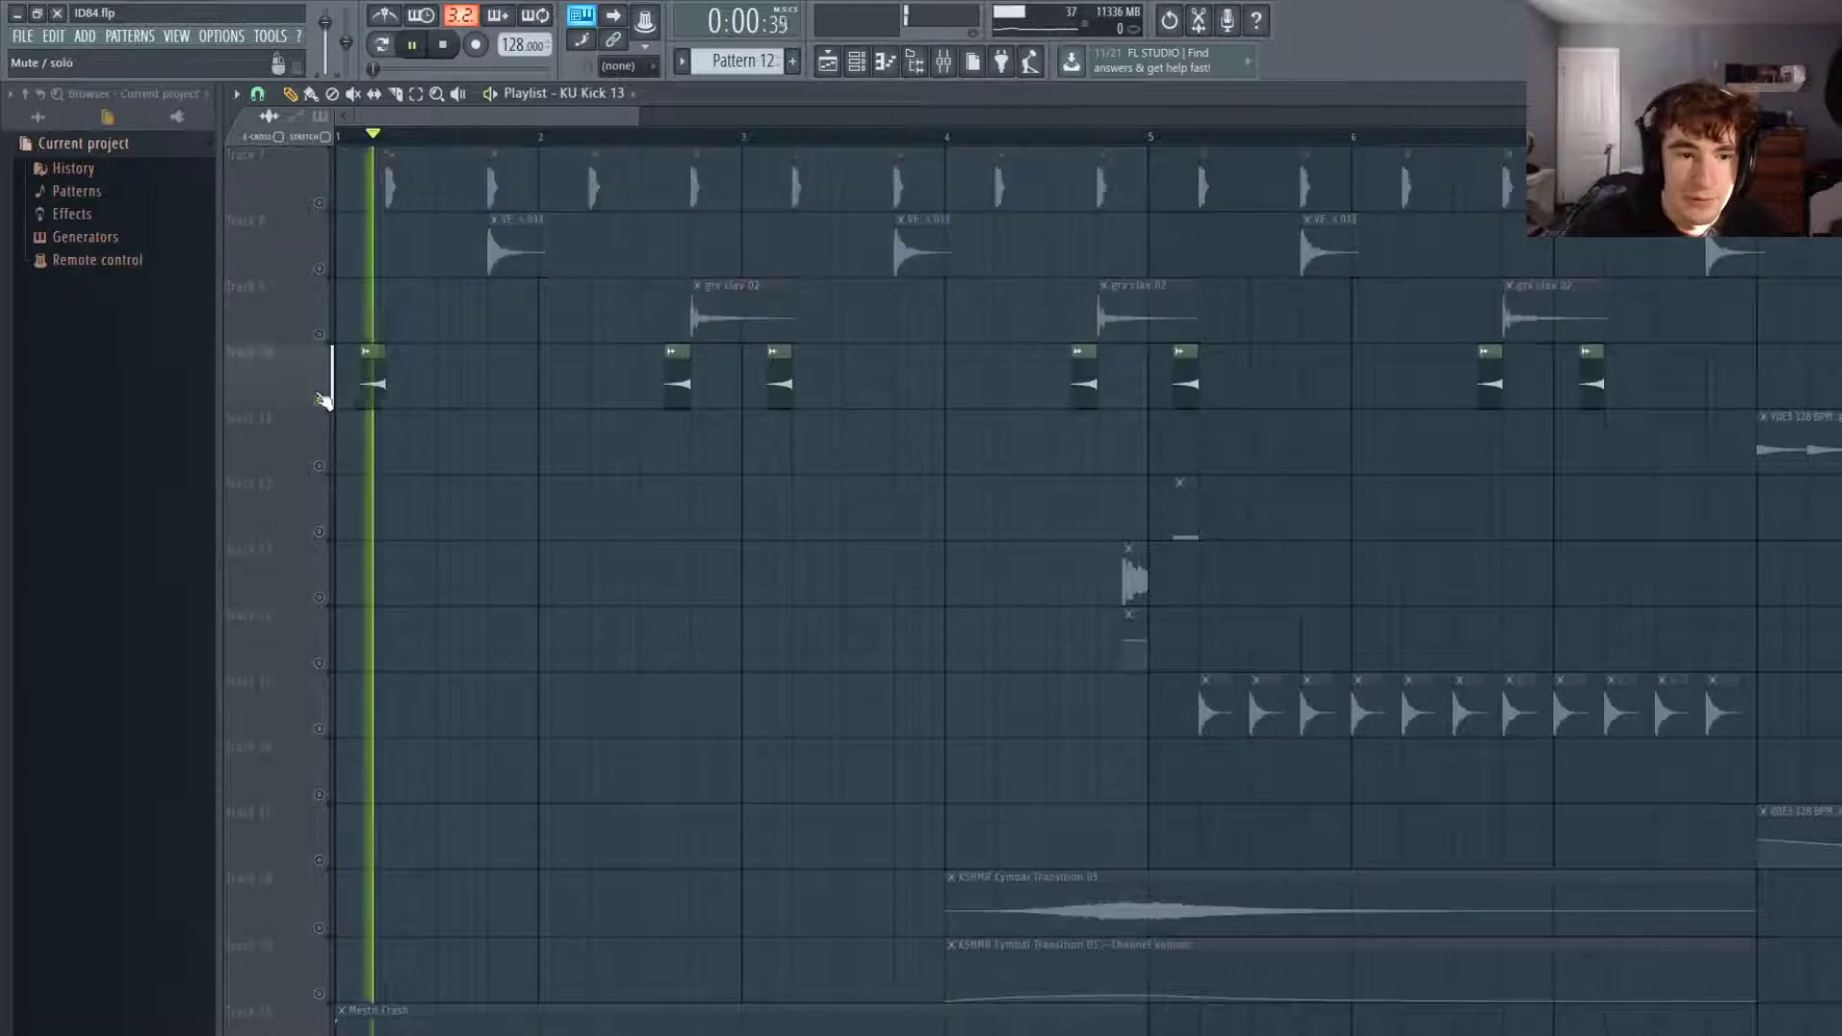
{"action": "scroll", "coordinate": [324, 401], "scroll_direction": "up", "scroll_amount": 4}
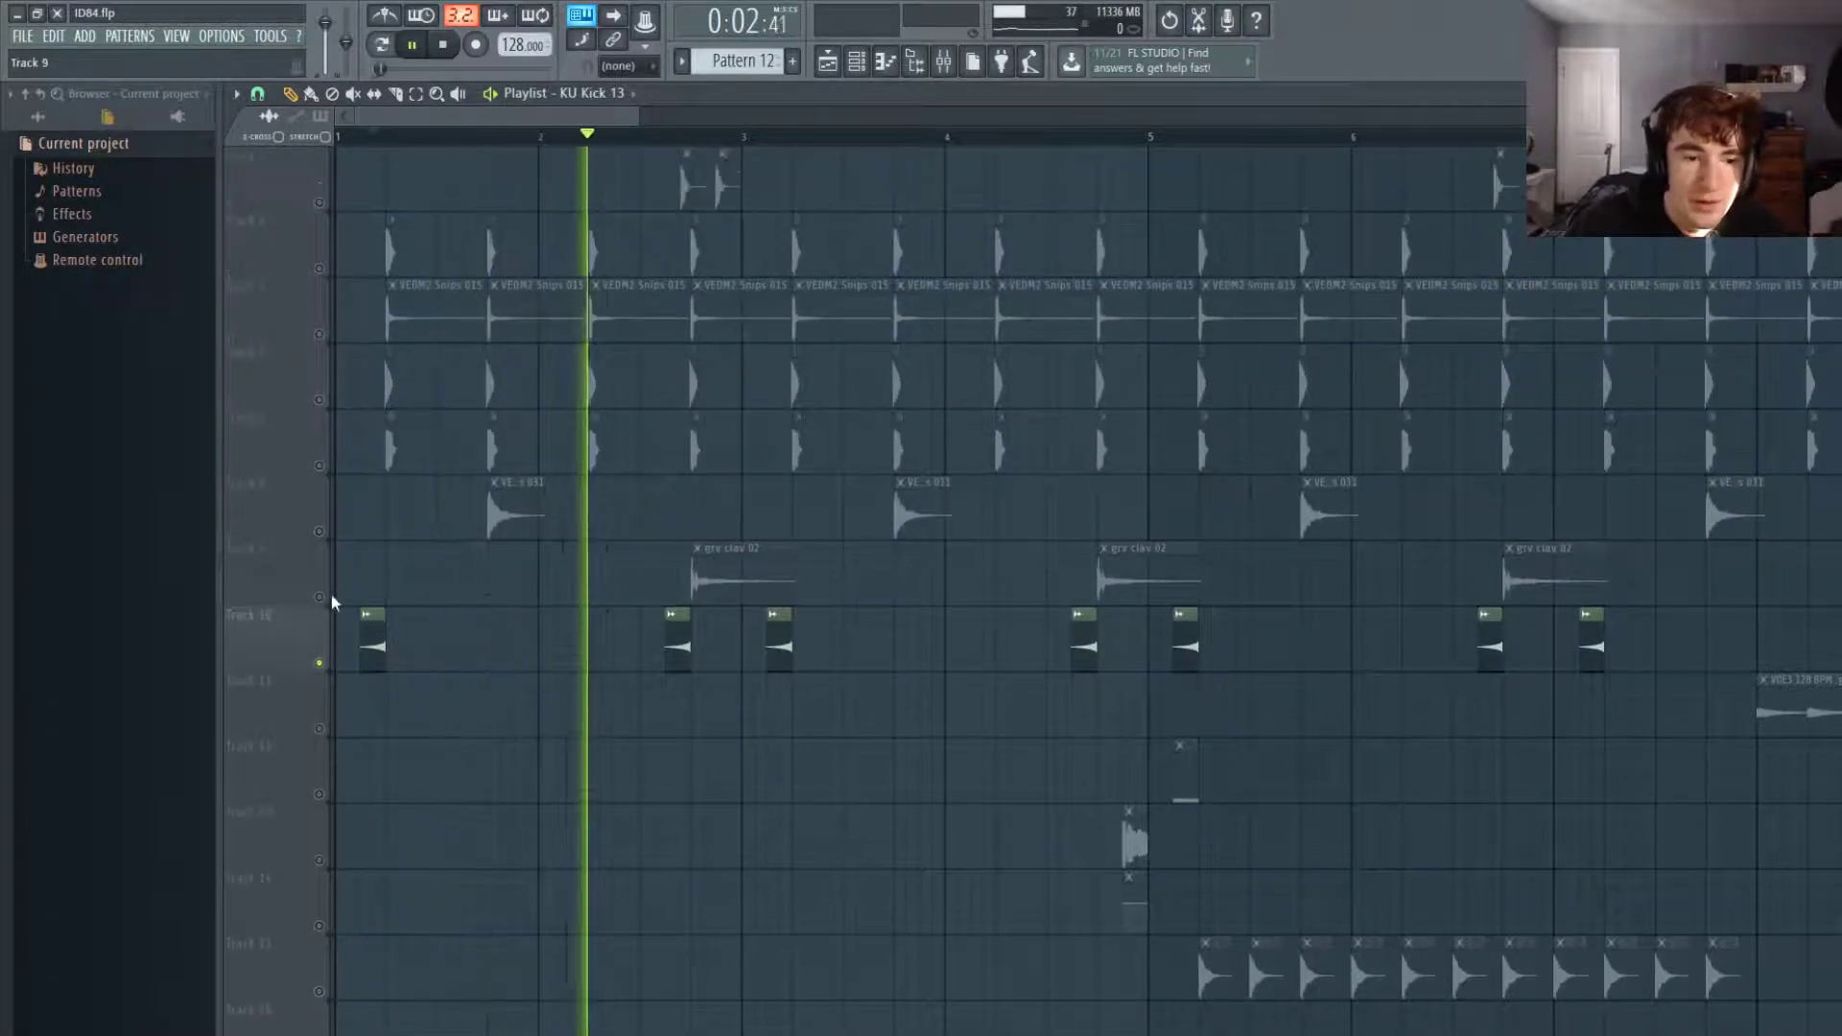
Unmute Tracks 4 to 9 alongside the Track 10 percussion and play the claps and percussion together from the start.
{"action": "left_click", "coordinate": [320, 596]}
{"action": "key", "text": "space"}
{"action": "left_click", "coordinate": [320, 531]}
{"action": "left_click", "coordinate": [320, 465]}
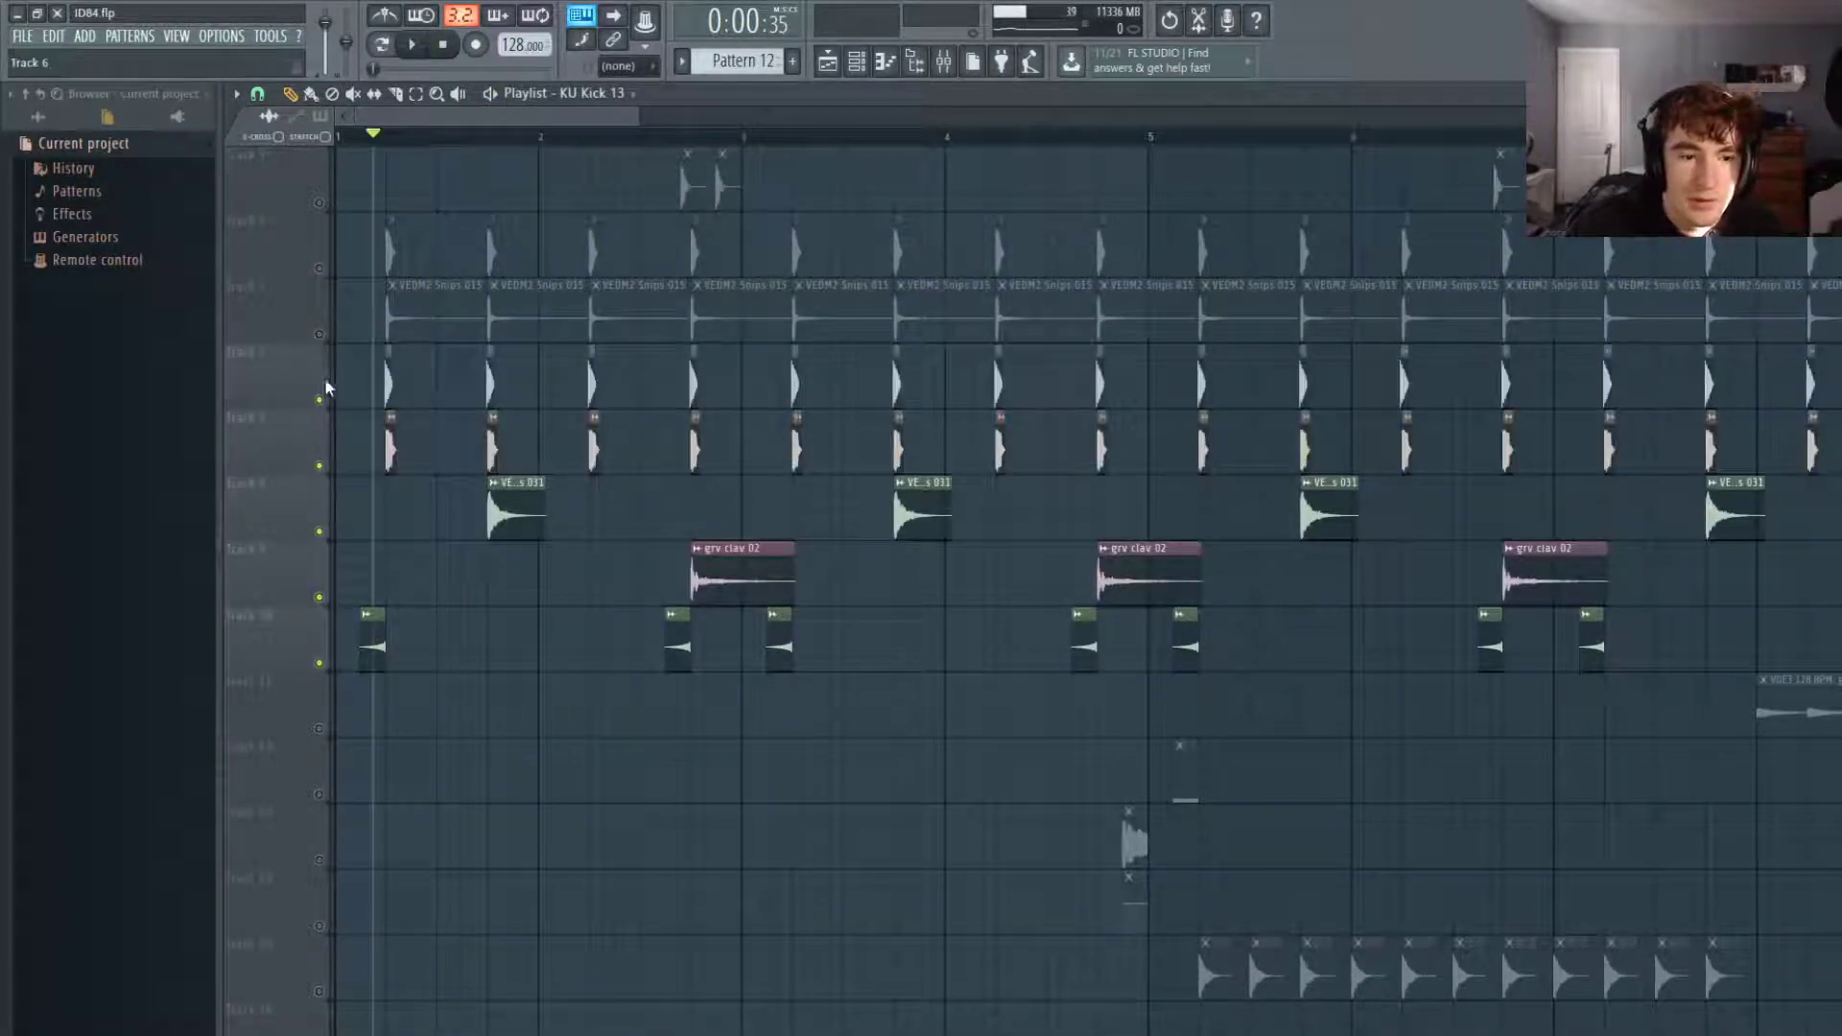
{"action": "left_click", "coordinate": [321, 334]}
{"action": "scroll", "coordinate": [411, 153], "scroll_direction": "up", "scroll_amount": 2}
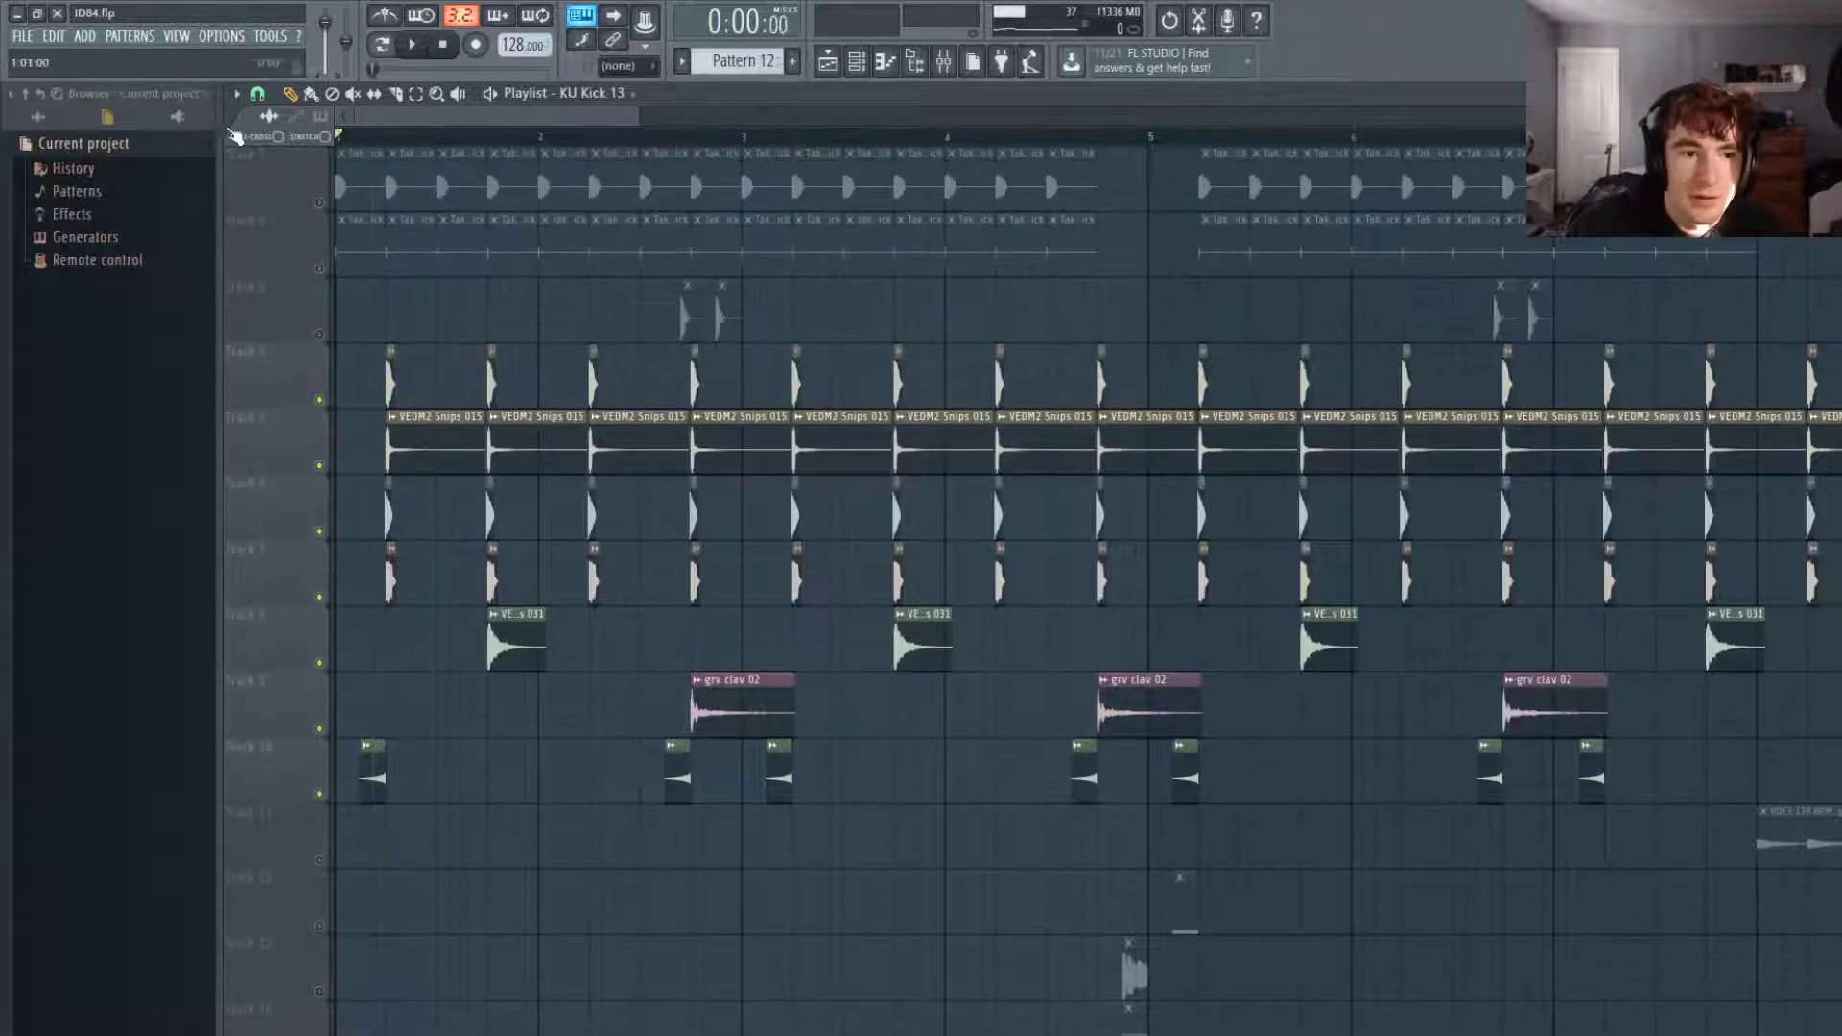
{"action": "scroll", "coordinate": [415, 341], "scroll_direction": "up", "scroll_amount": 4}
{"action": "left_click_drag", "start_coordinate": [401, 117], "coordinate": [99, 113]}
{"action": "key", "text": "space"}
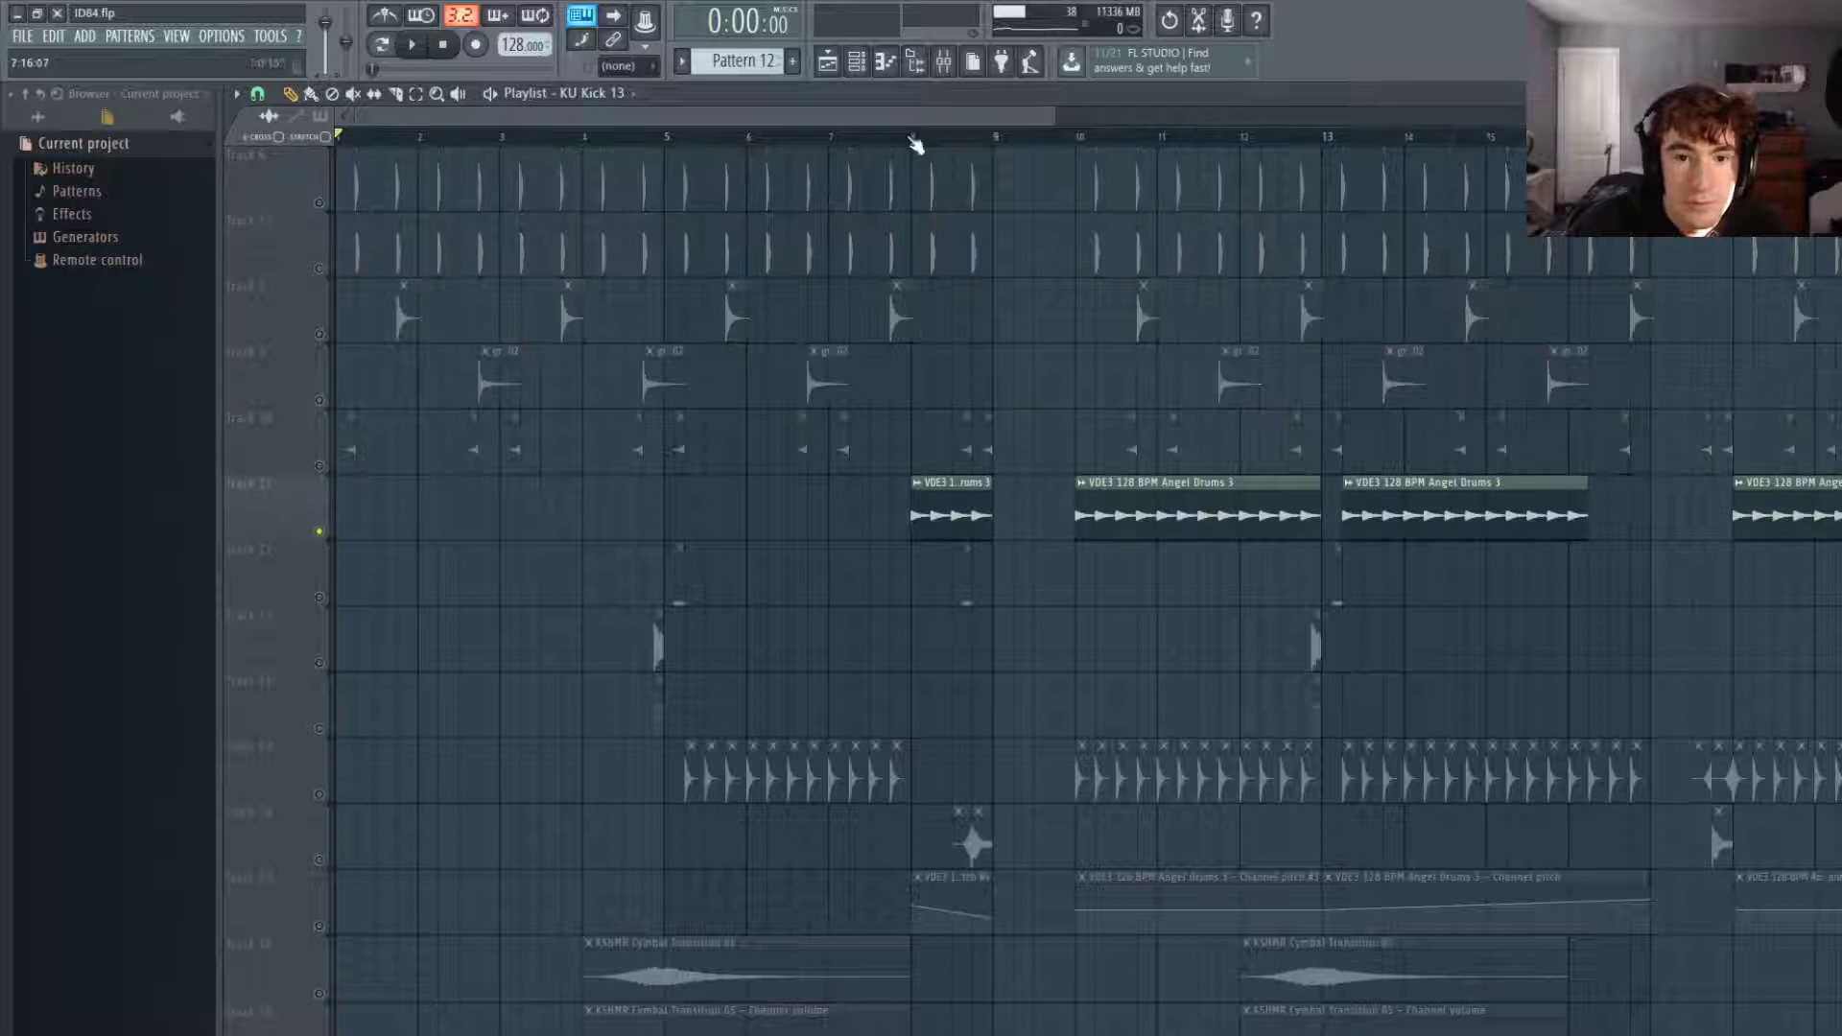
Play the soloed VDE3 128 BPM Angel Drums 3 loop on Track 11 from bar 8, then with both kick tracks from bar 10.
{"action": "left_click", "coordinate": [917, 137]}
{"action": "key", "text": "space"}
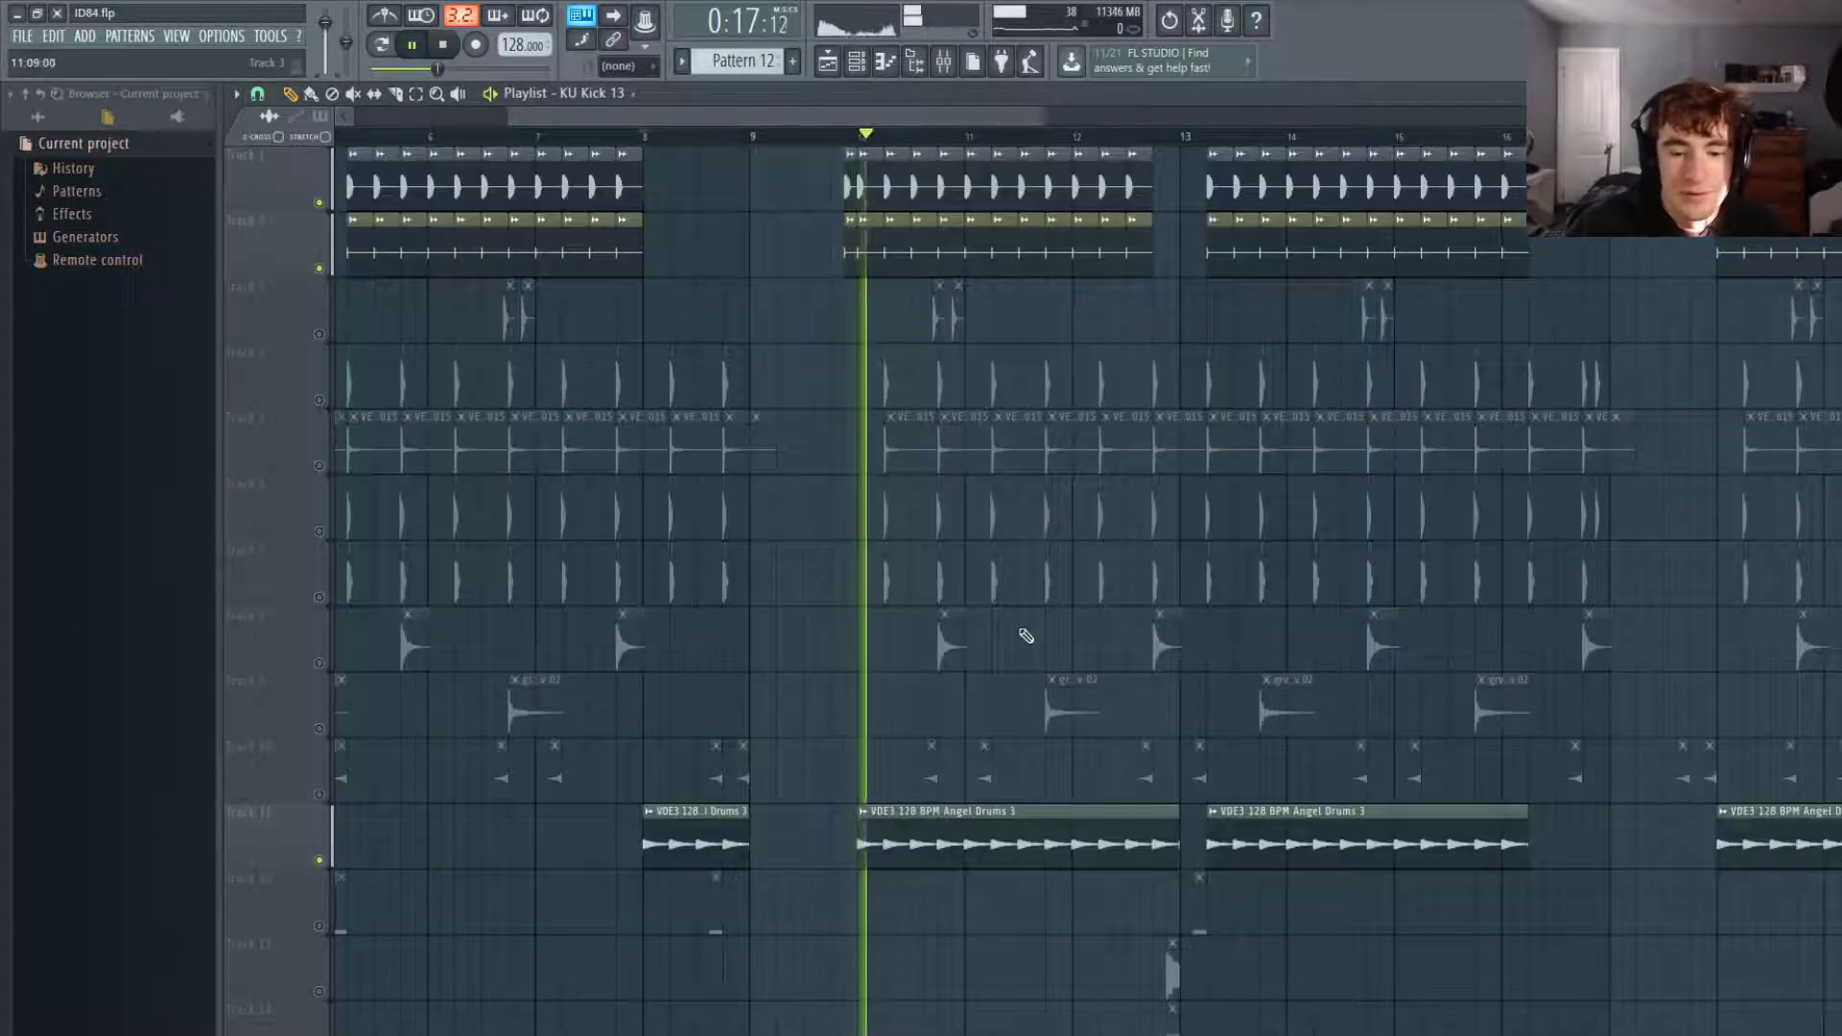
{"action": "scroll", "coordinate": [1070, 768], "scroll_direction": "up", "scroll_amount": 4}
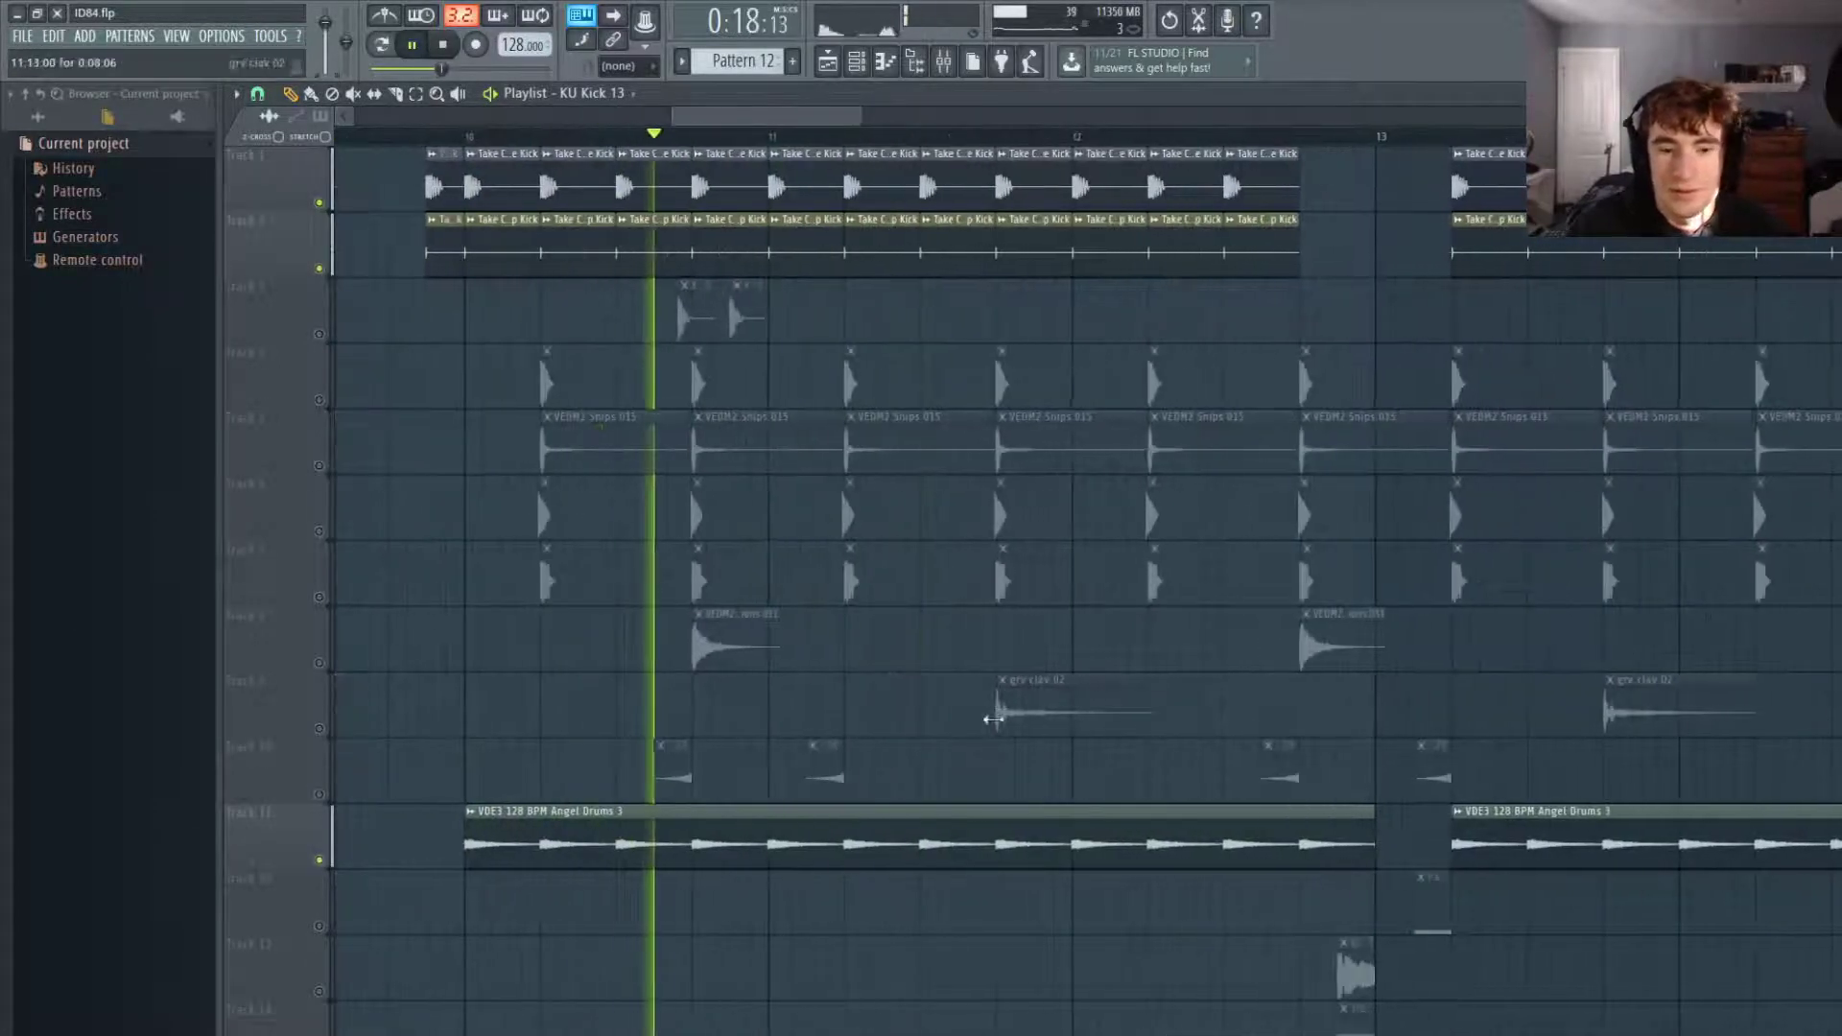
{"action": "scroll", "coordinate": [990, 717], "scroll_direction": "down", "scroll_amount": 2}
{"action": "scroll", "coordinate": [931, 702], "scroll_direction": "down", "scroll_amount": 3}
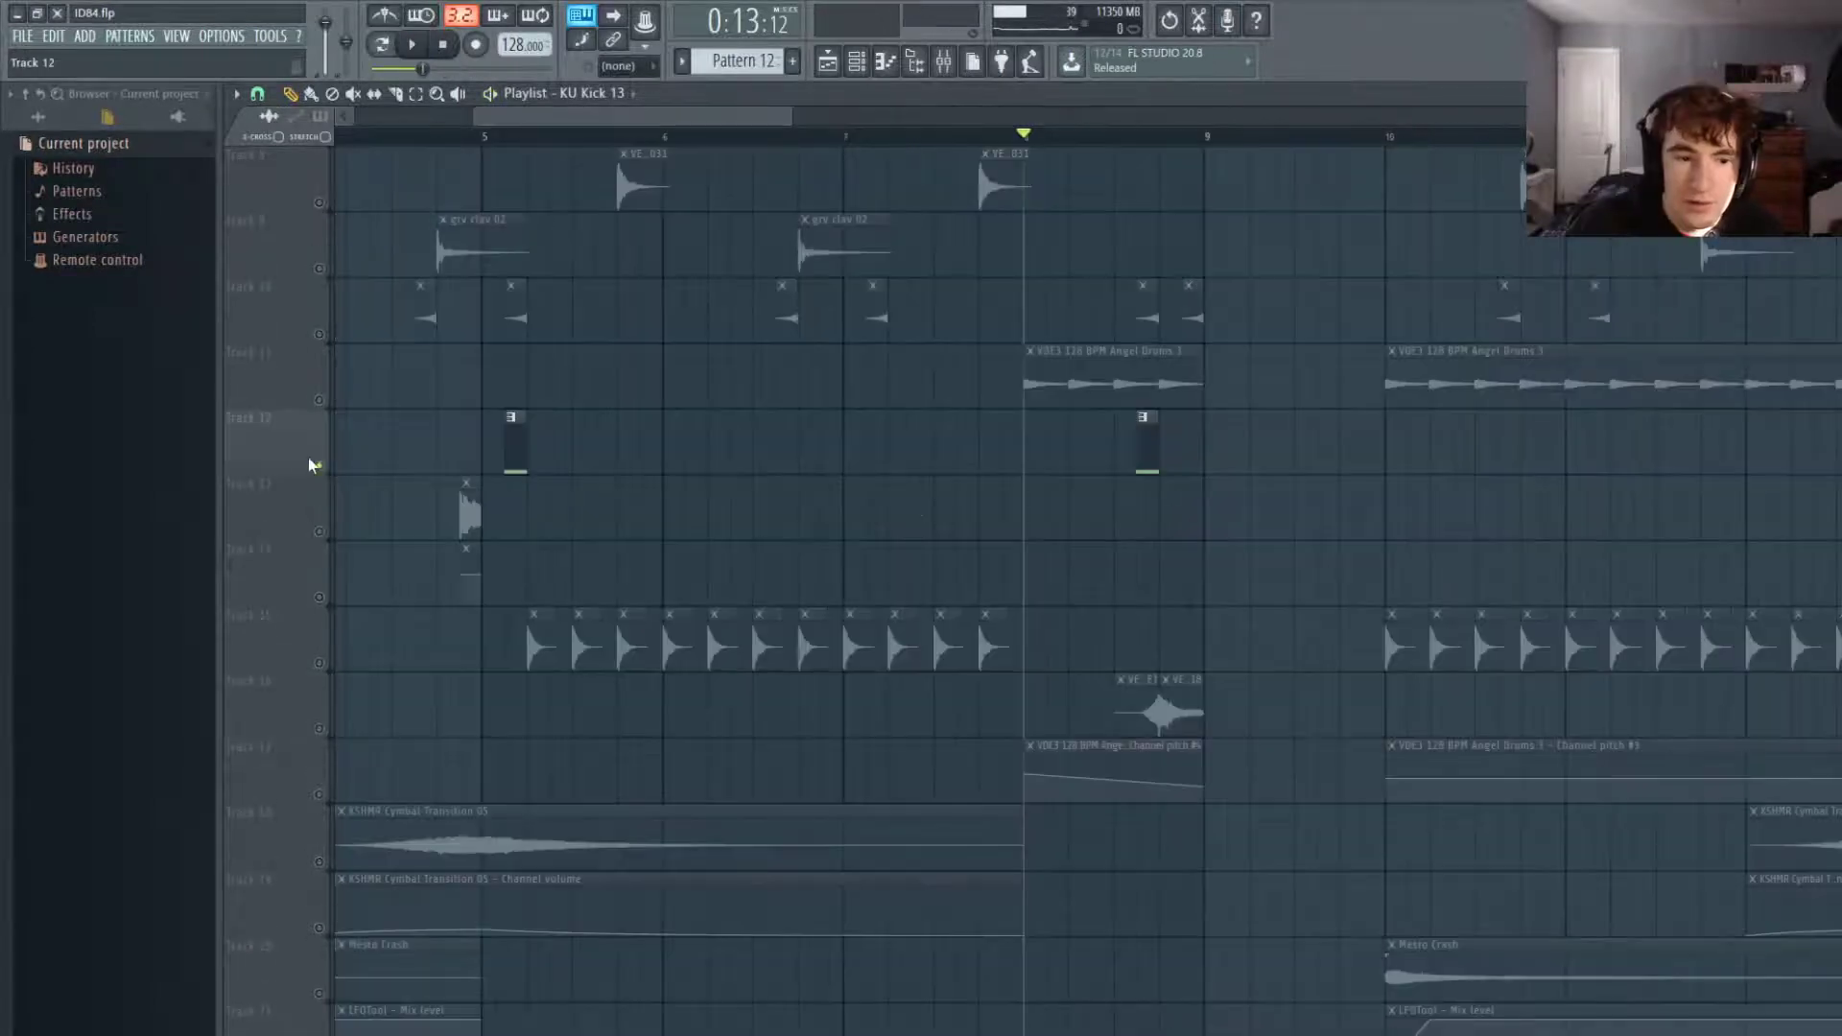
Solo Pattern 25 on Track 12 and listen to it from just before bar 5.
{"action": "right_click", "coordinate": [320, 465]}
{"action": "right_click", "coordinate": [320, 465]}
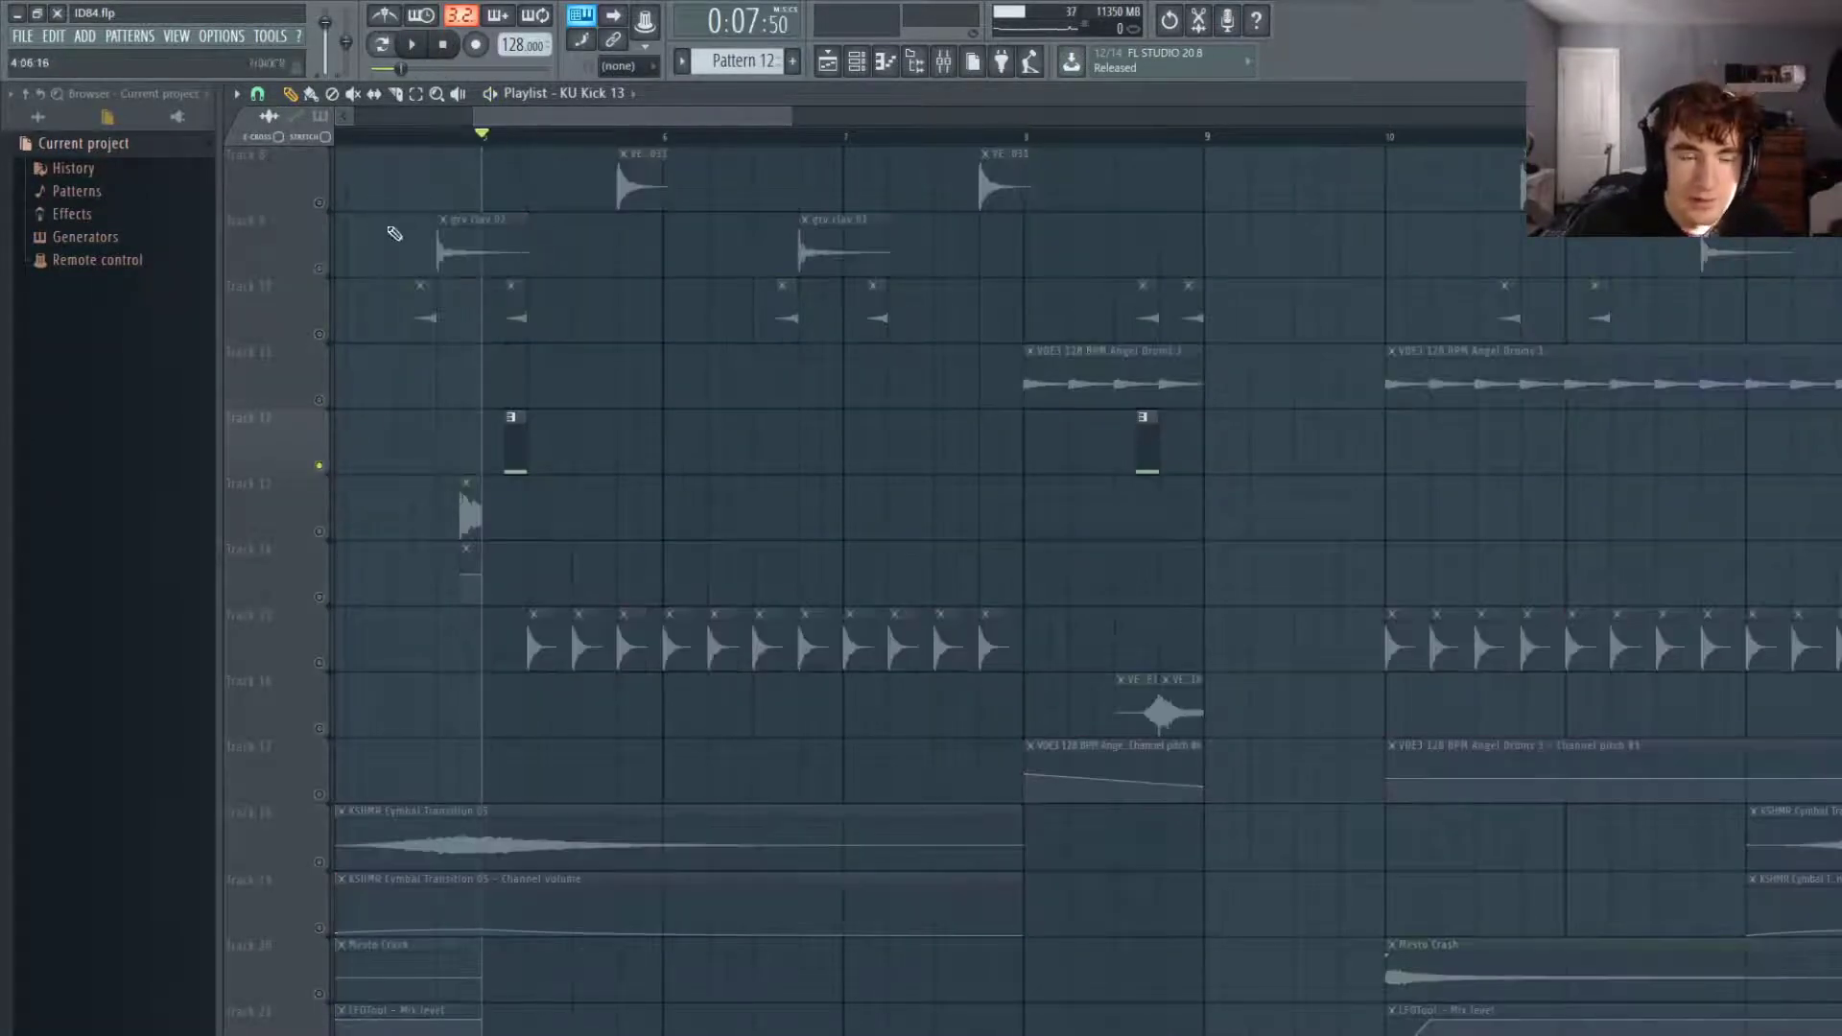
{"action": "key", "text": "space"}
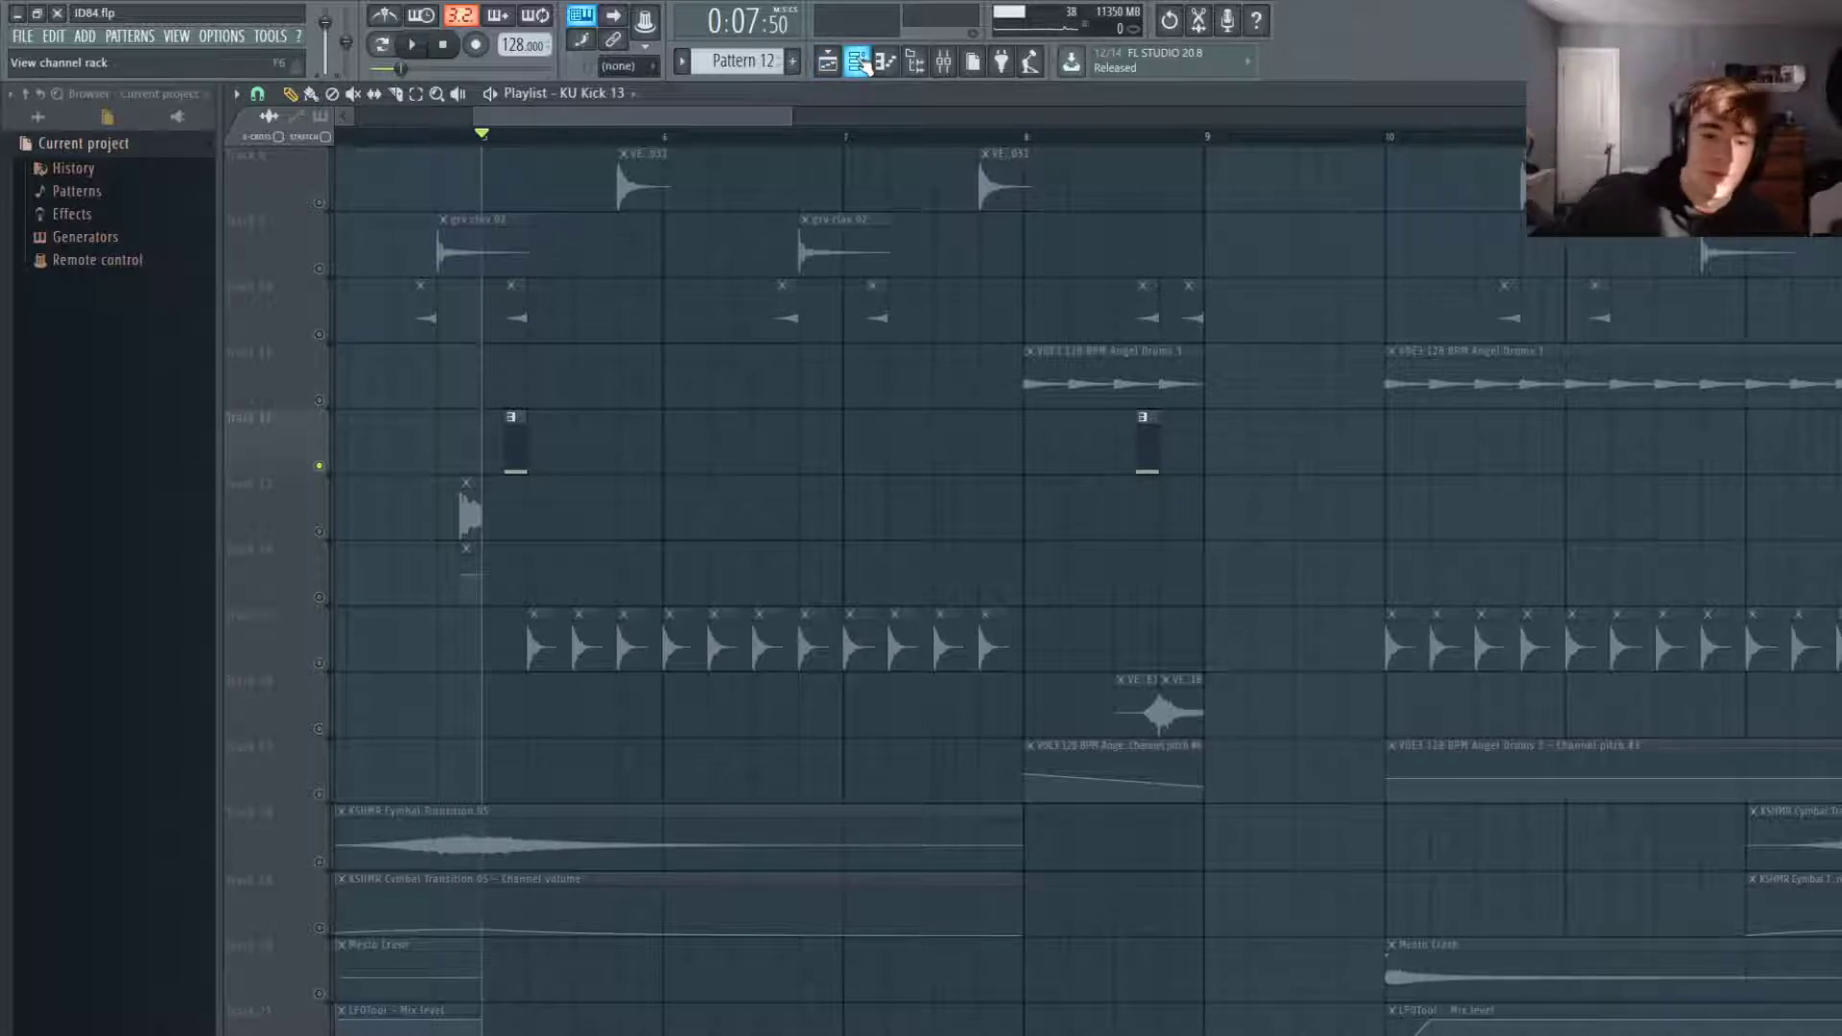
Solo the KC Vol.1 Fill Ins clip on Track 13, unmute its attack automation on Track 14 and play the fill before bar 5.
{"action": "right_click", "coordinate": [320, 532]}
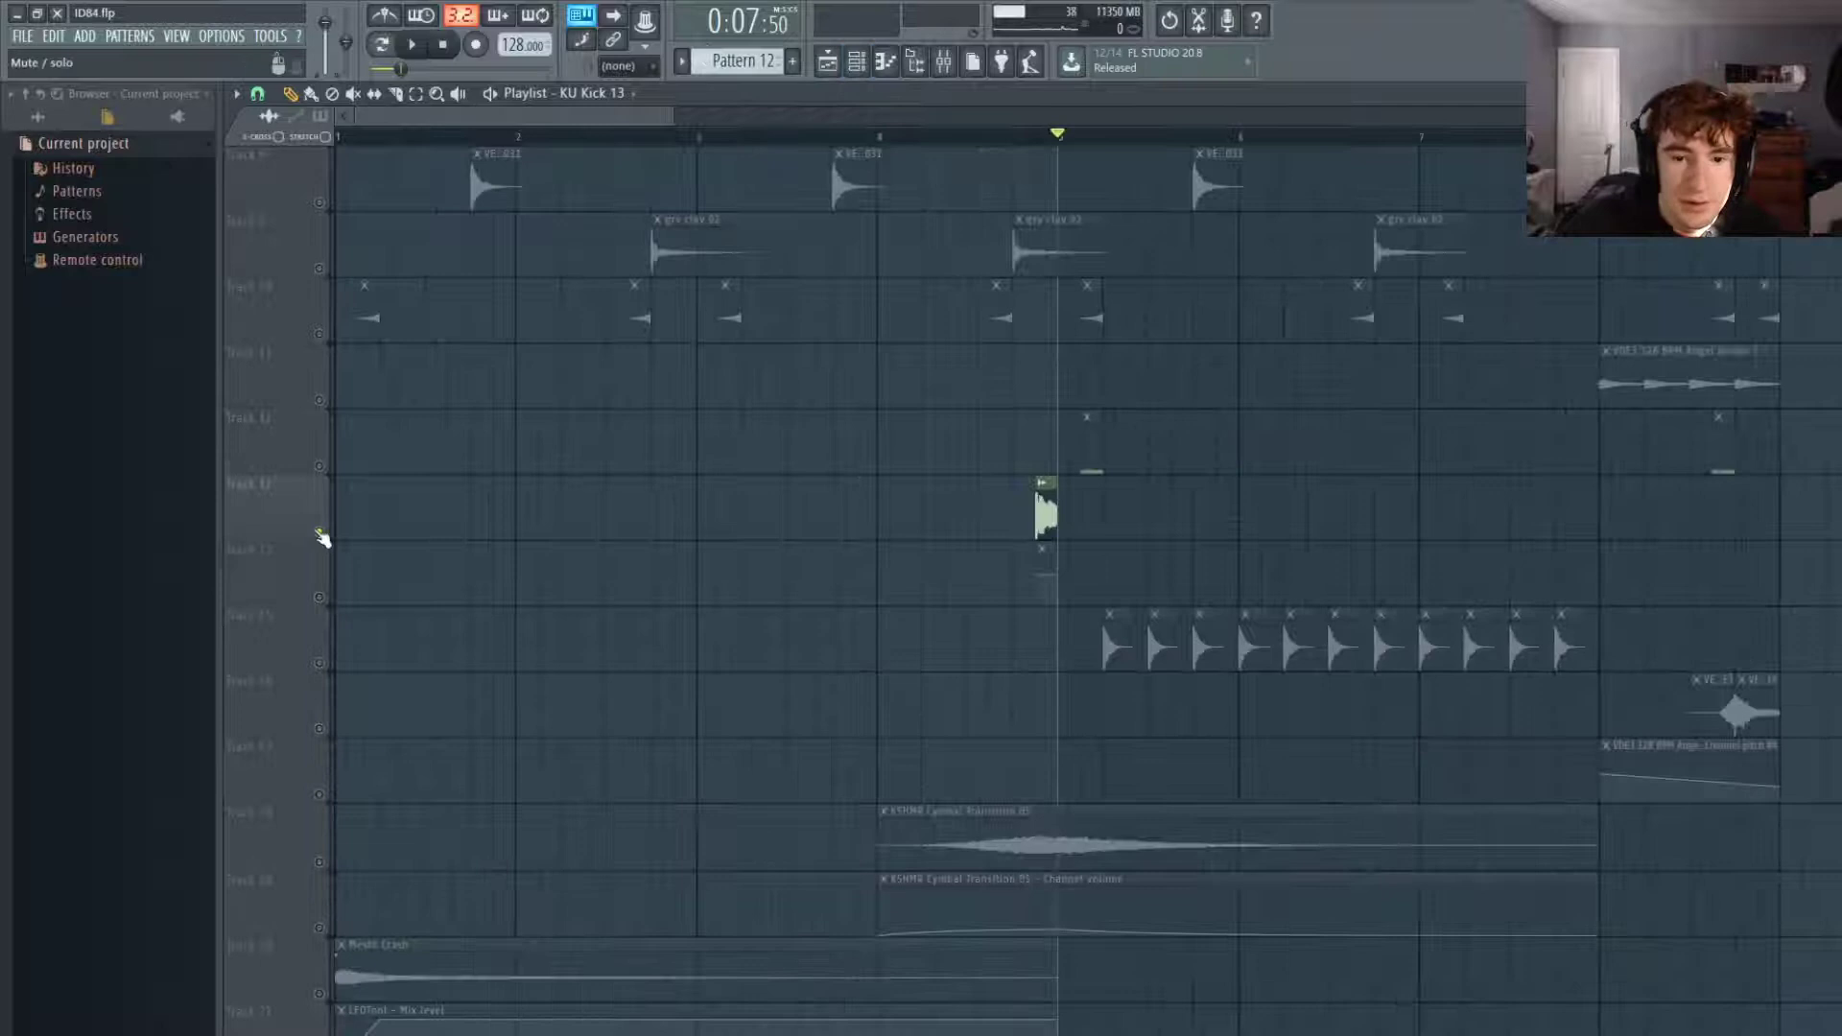
{"action": "left_click", "coordinate": [1015, 134]}
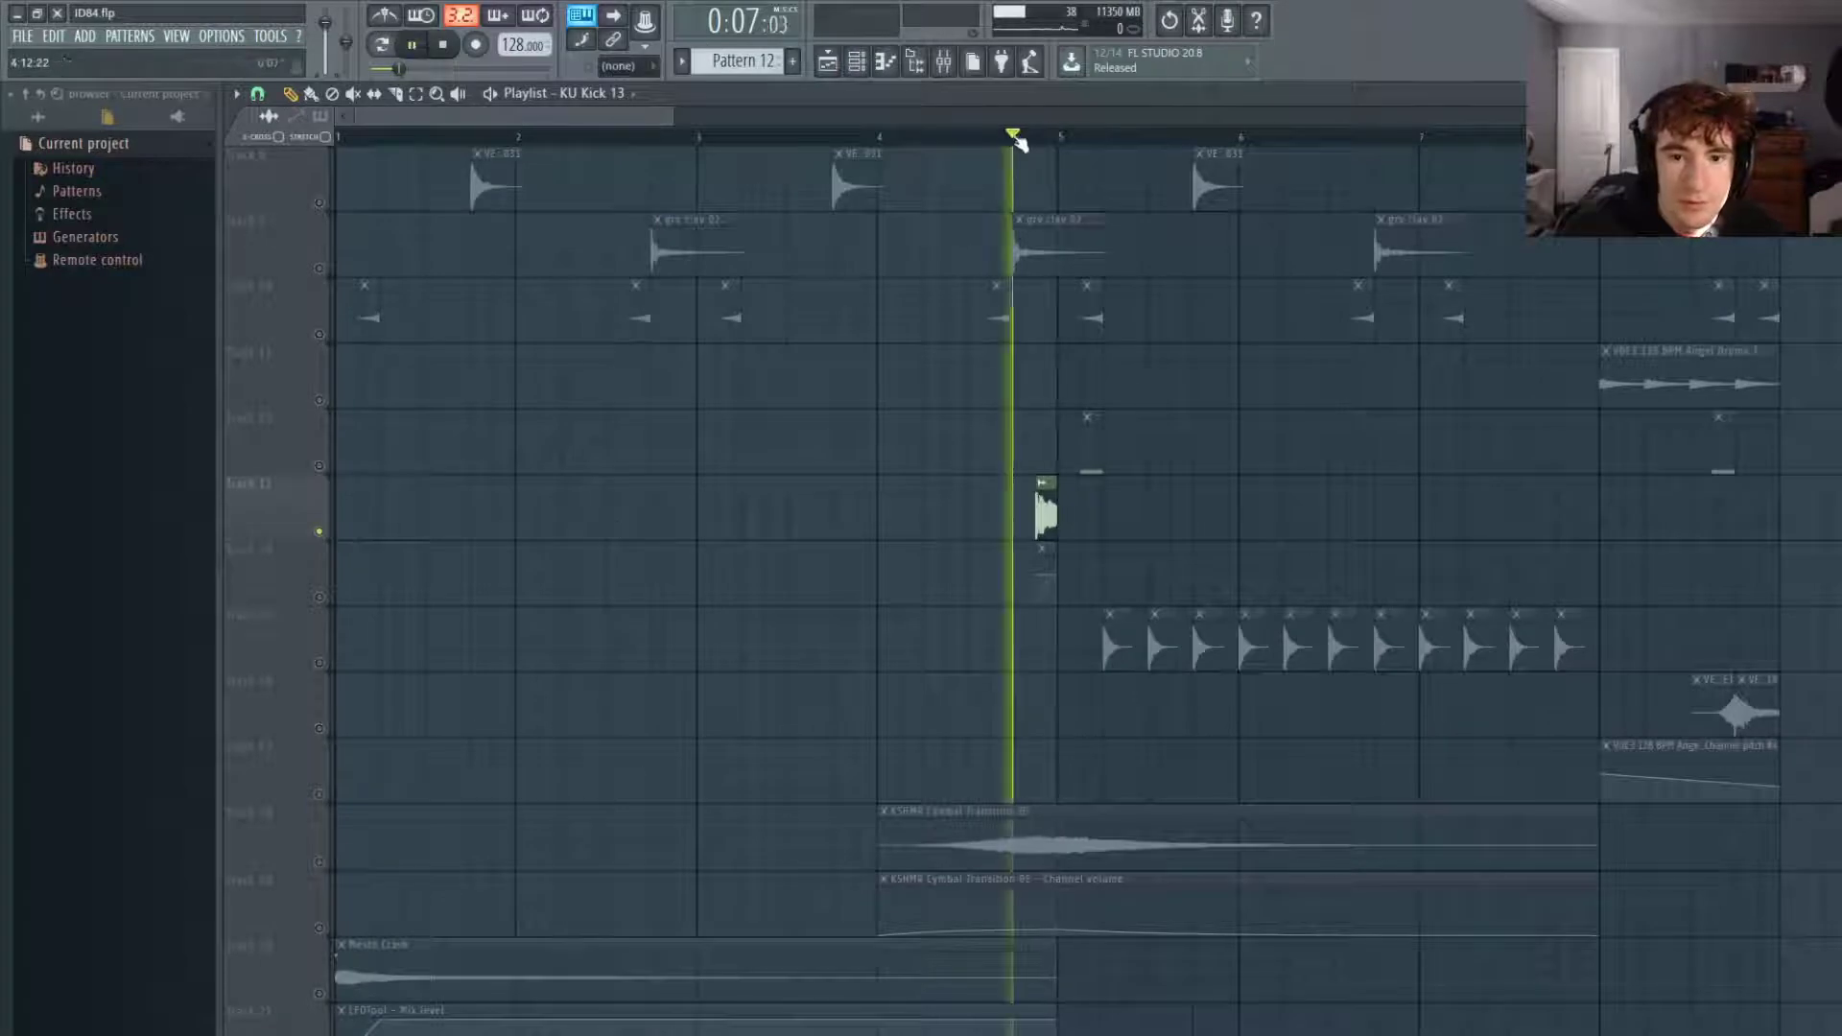
{"action": "left_click", "coordinate": [320, 598]}
{"action": "scroll", "coordinate": [995, 665], "scroll_direction": "up", "scroll_amount": 5}
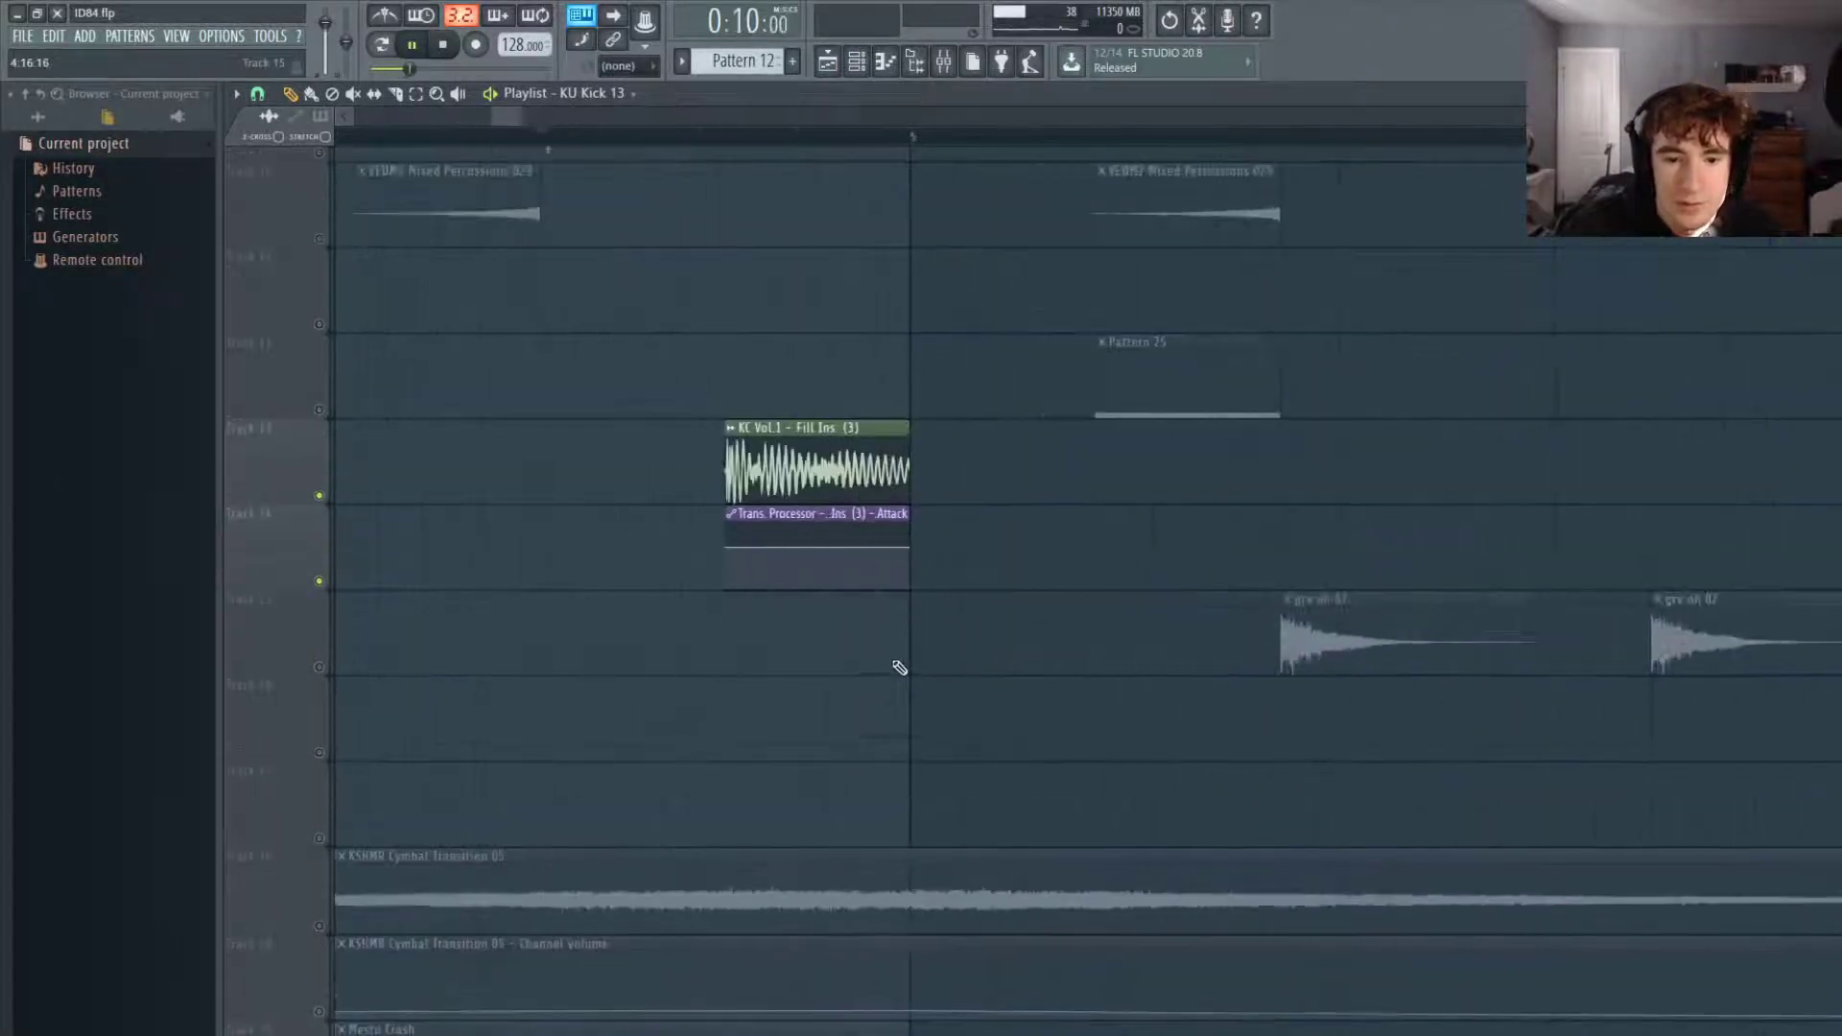
{"action": "scroll", "coordinate": [882, 650], "scroll_direction": "down", "scroll_amount": 4}
{"action": "key", "text": "space"}
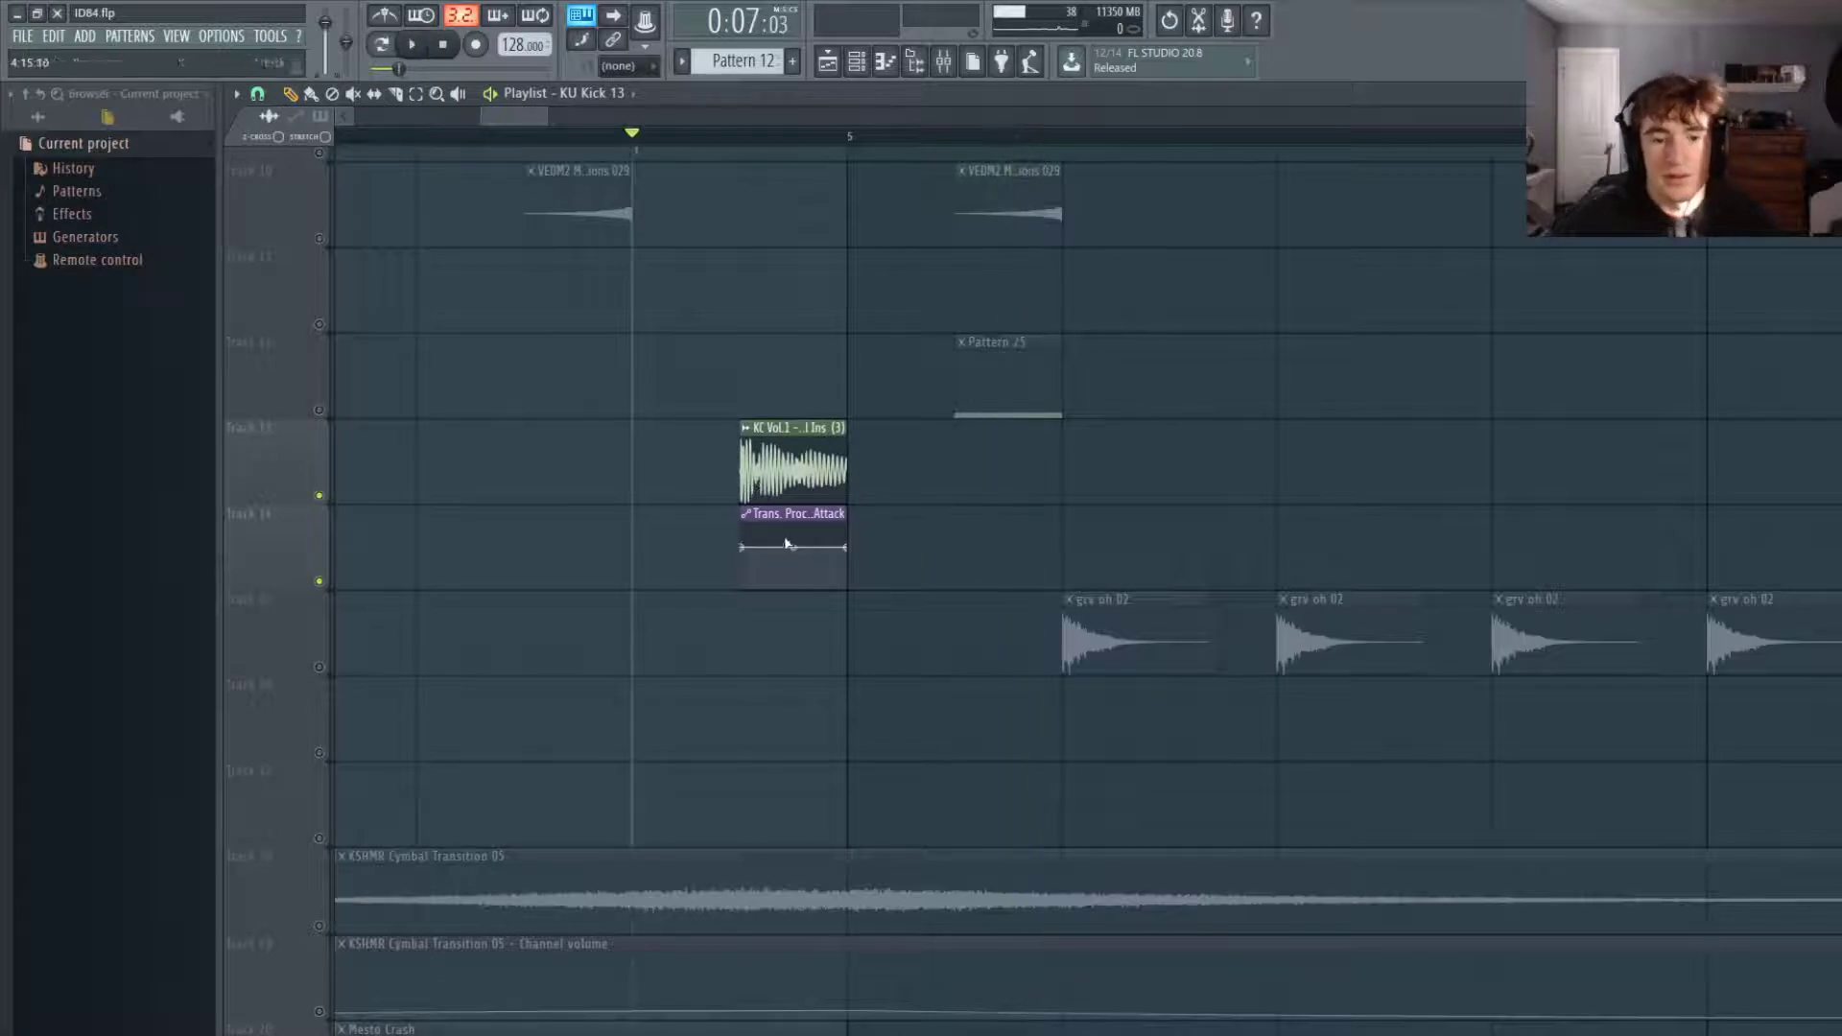
Solo the grv oh 02 open hats on Track 15 and play them from bar 5.
{"action": "scroll", "coordinate": [787, 538], "scroll_direction": "down", "scroll_amount": 8}
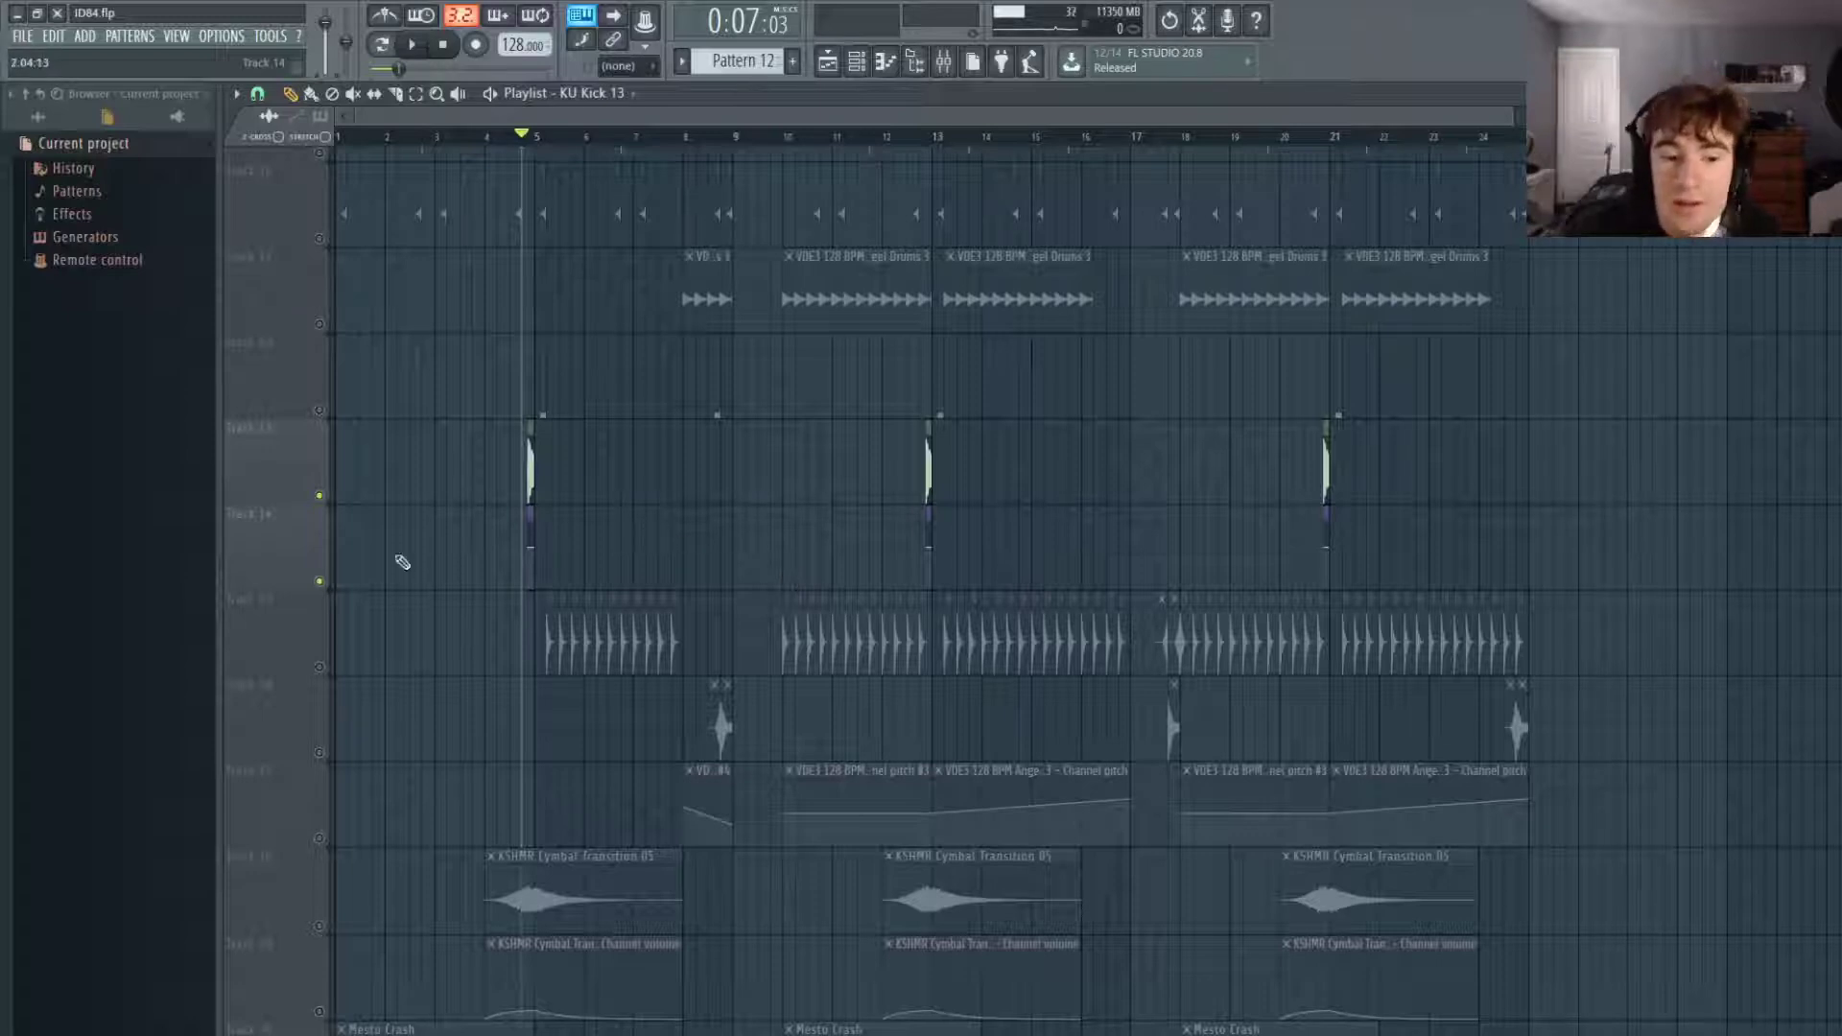
{"action": "scroll", "coordinate": [384, 556], "scroll_direction": "up", "scroll_amount": 4}
{"action": "scroll", "coordinate": [600, 518], "scroll_direction": "up", "scroll_amount": 2}
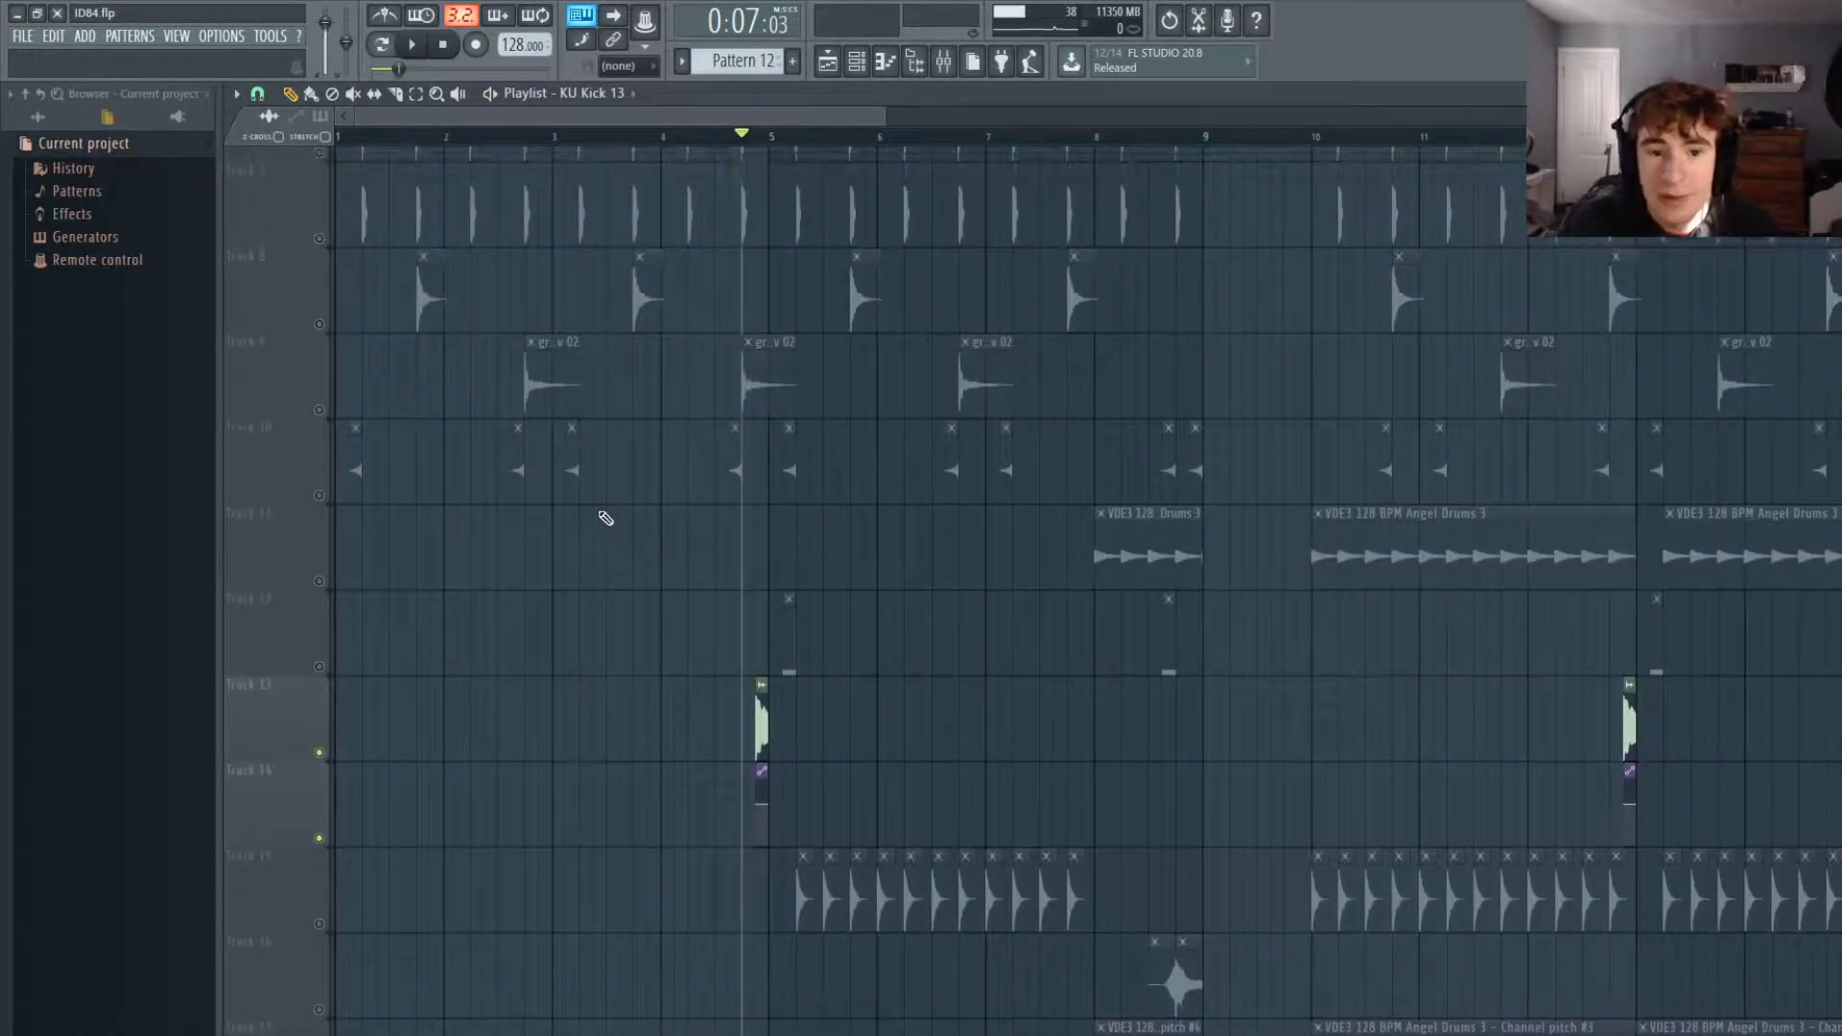
{"action": "scroll", "coordinate": [637, 529], "scroll_direction": "down", "scroll_amount": 3}
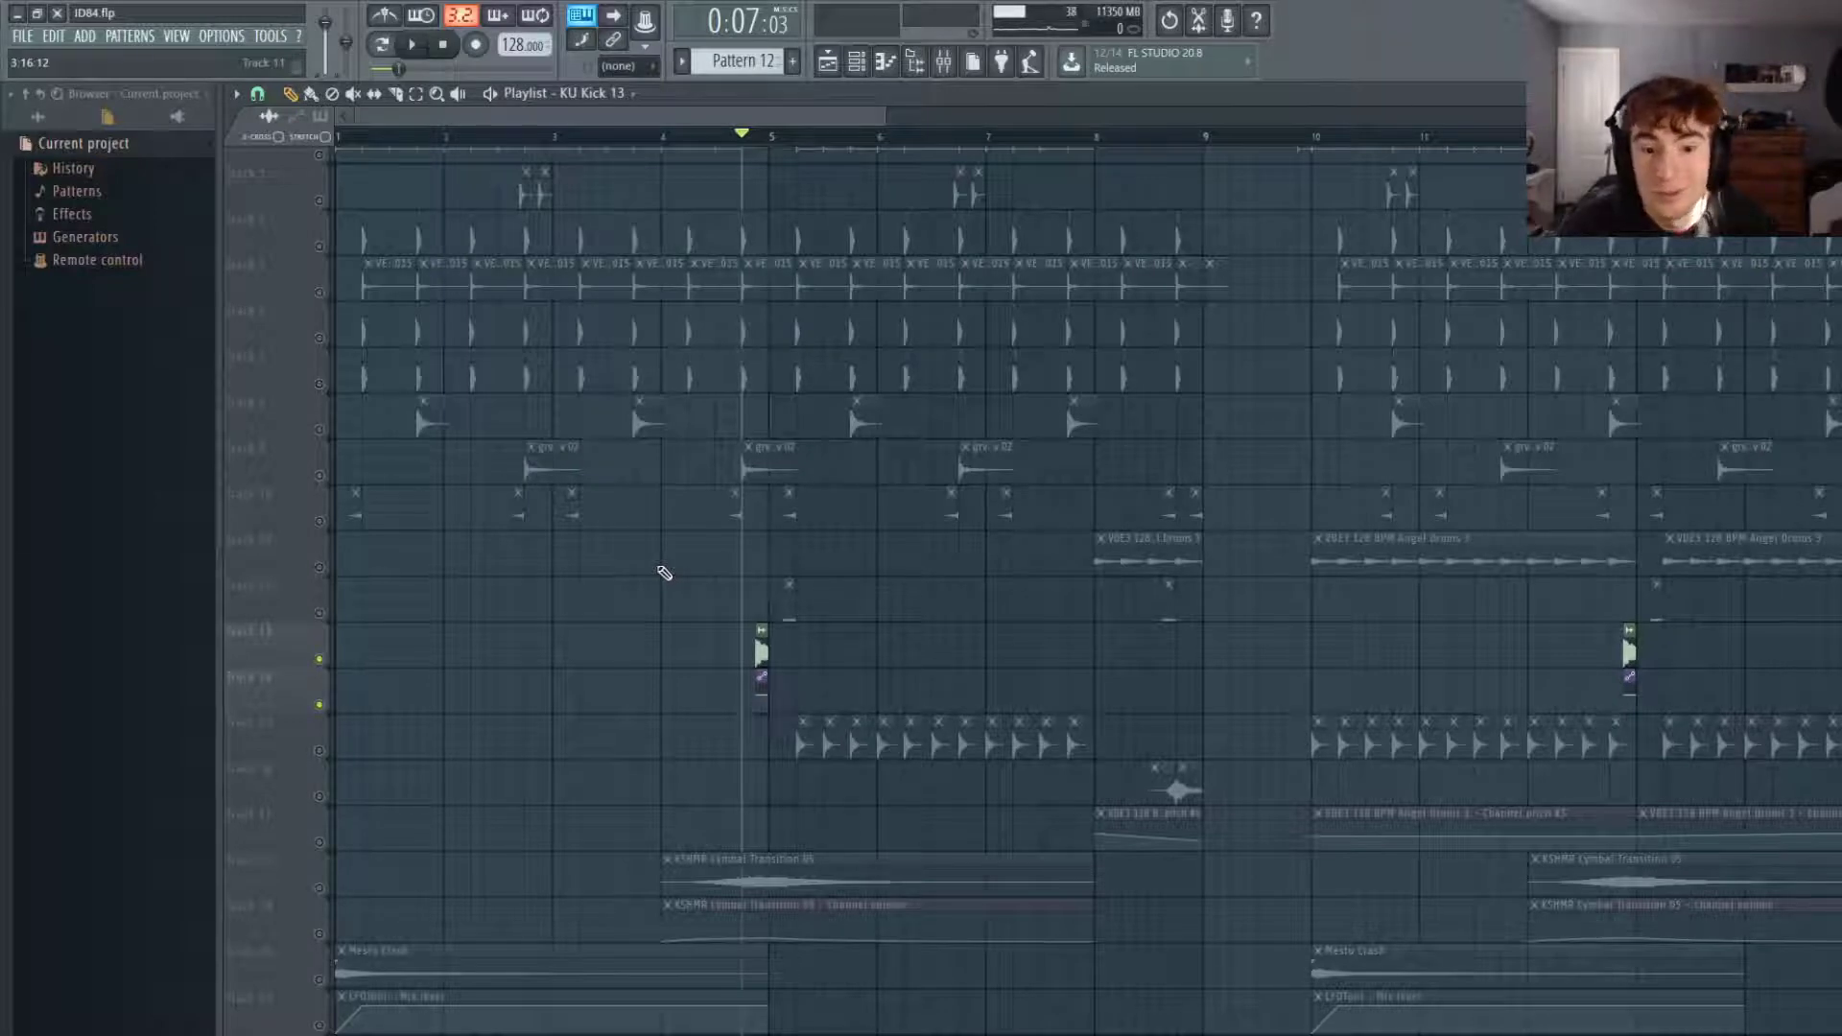
{"action": "right_click", "coordinate": [322, 753]}
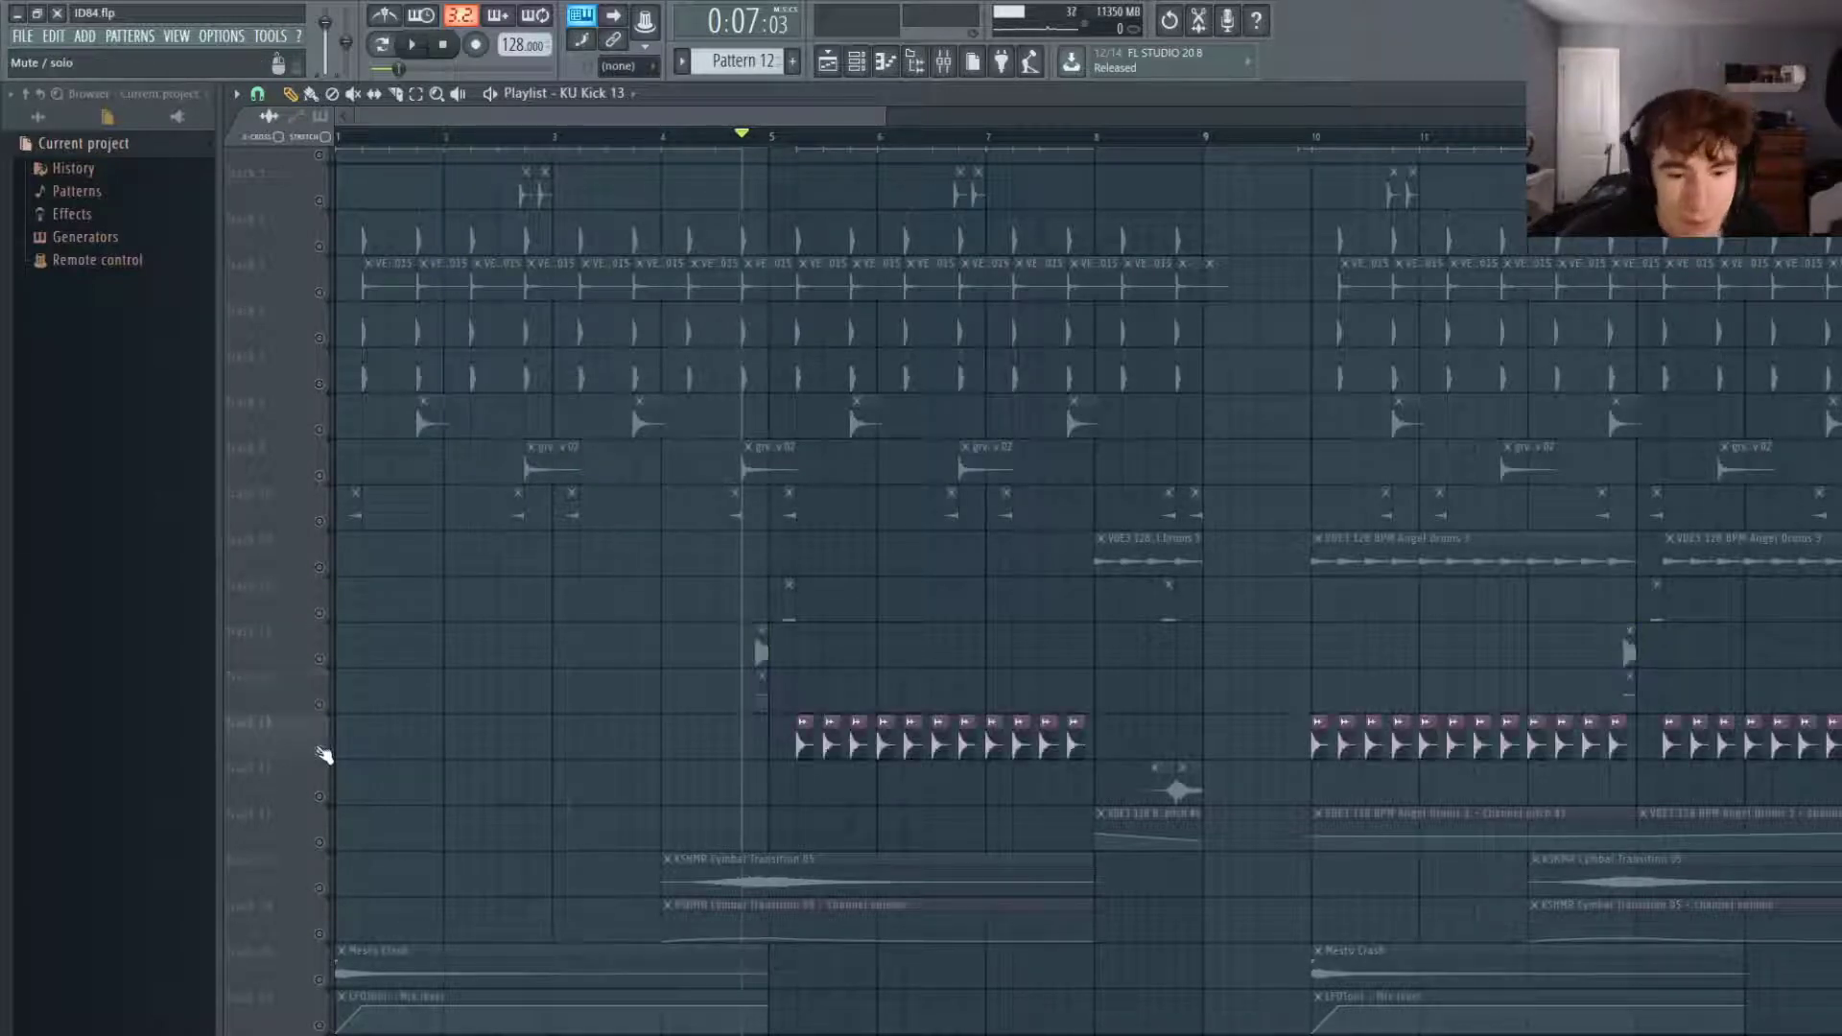
{"action": "key", "text": "space"}
{"action": "scroll", "coordinate": [777, 638], "scroll_direction": "up", "scroll_amount": 3}
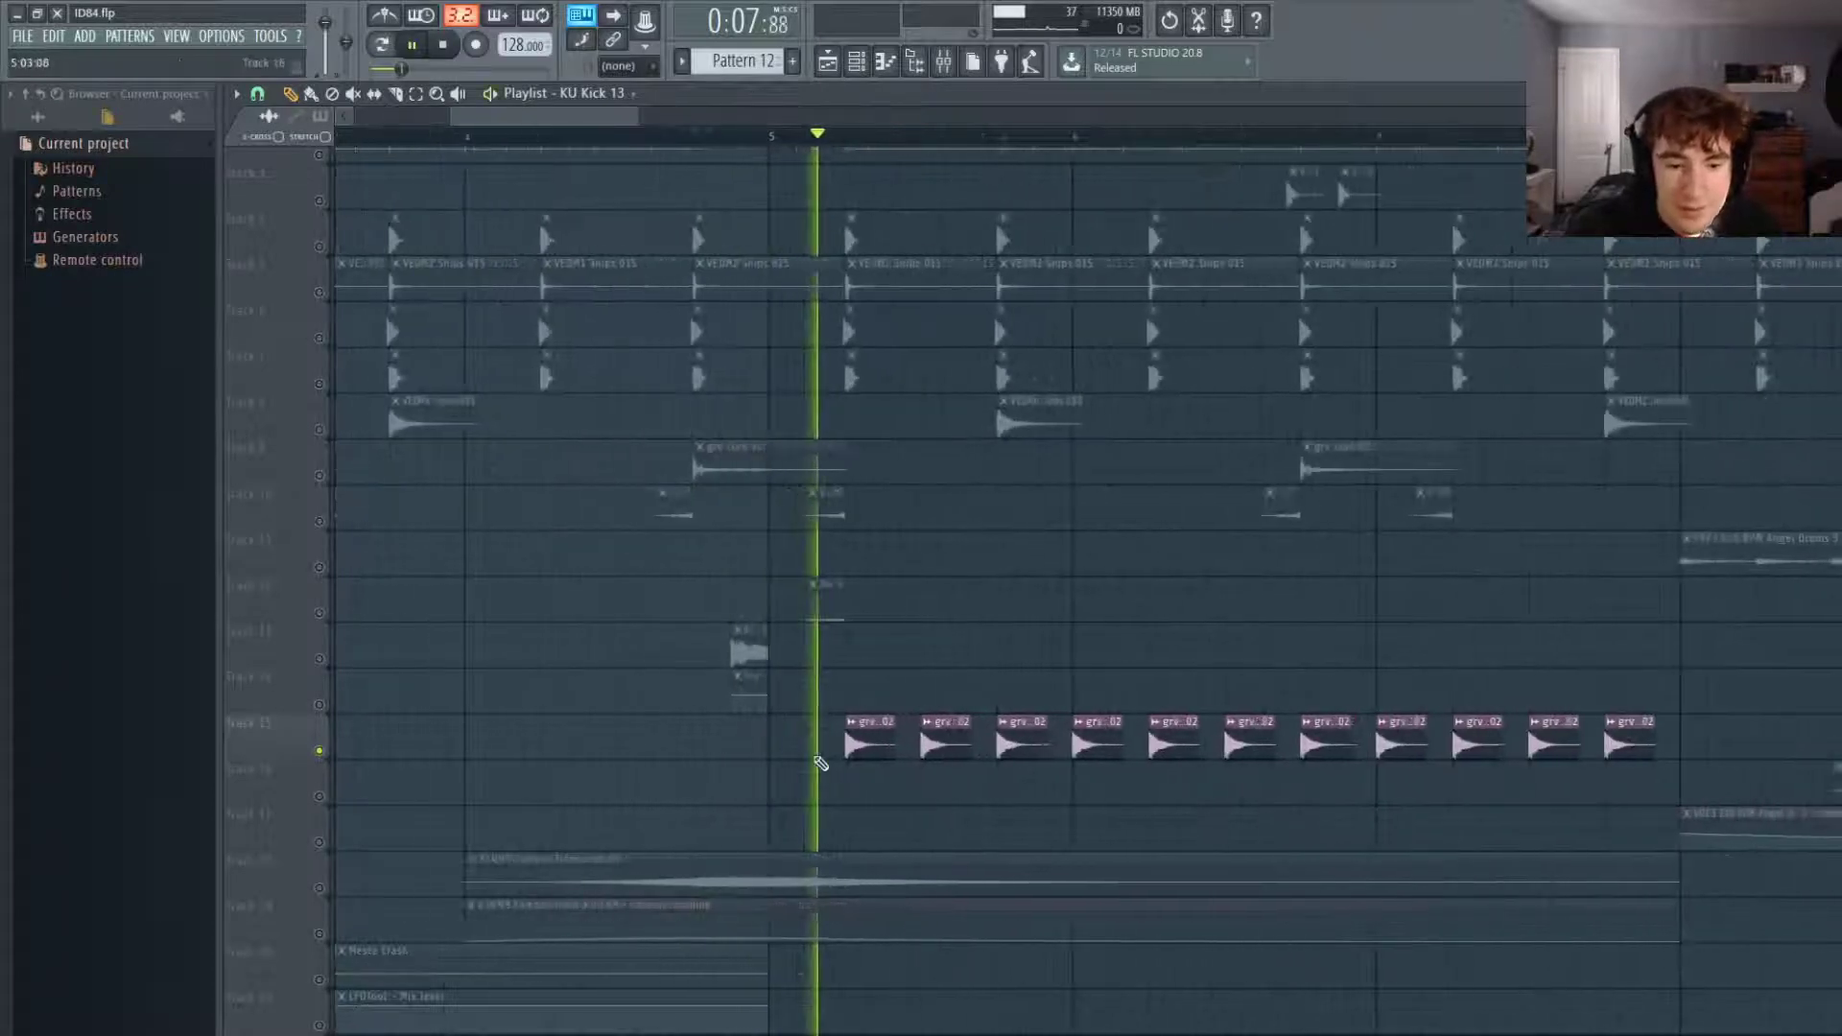
{"action": "scroll", "coordinate": [868, 753], "scroll_direction": "down", "scroll_amount": 2}
{"action": "scroll", "coordinate": [1061, 658], "scroll_direction": "down", "scroll_amount": 3}
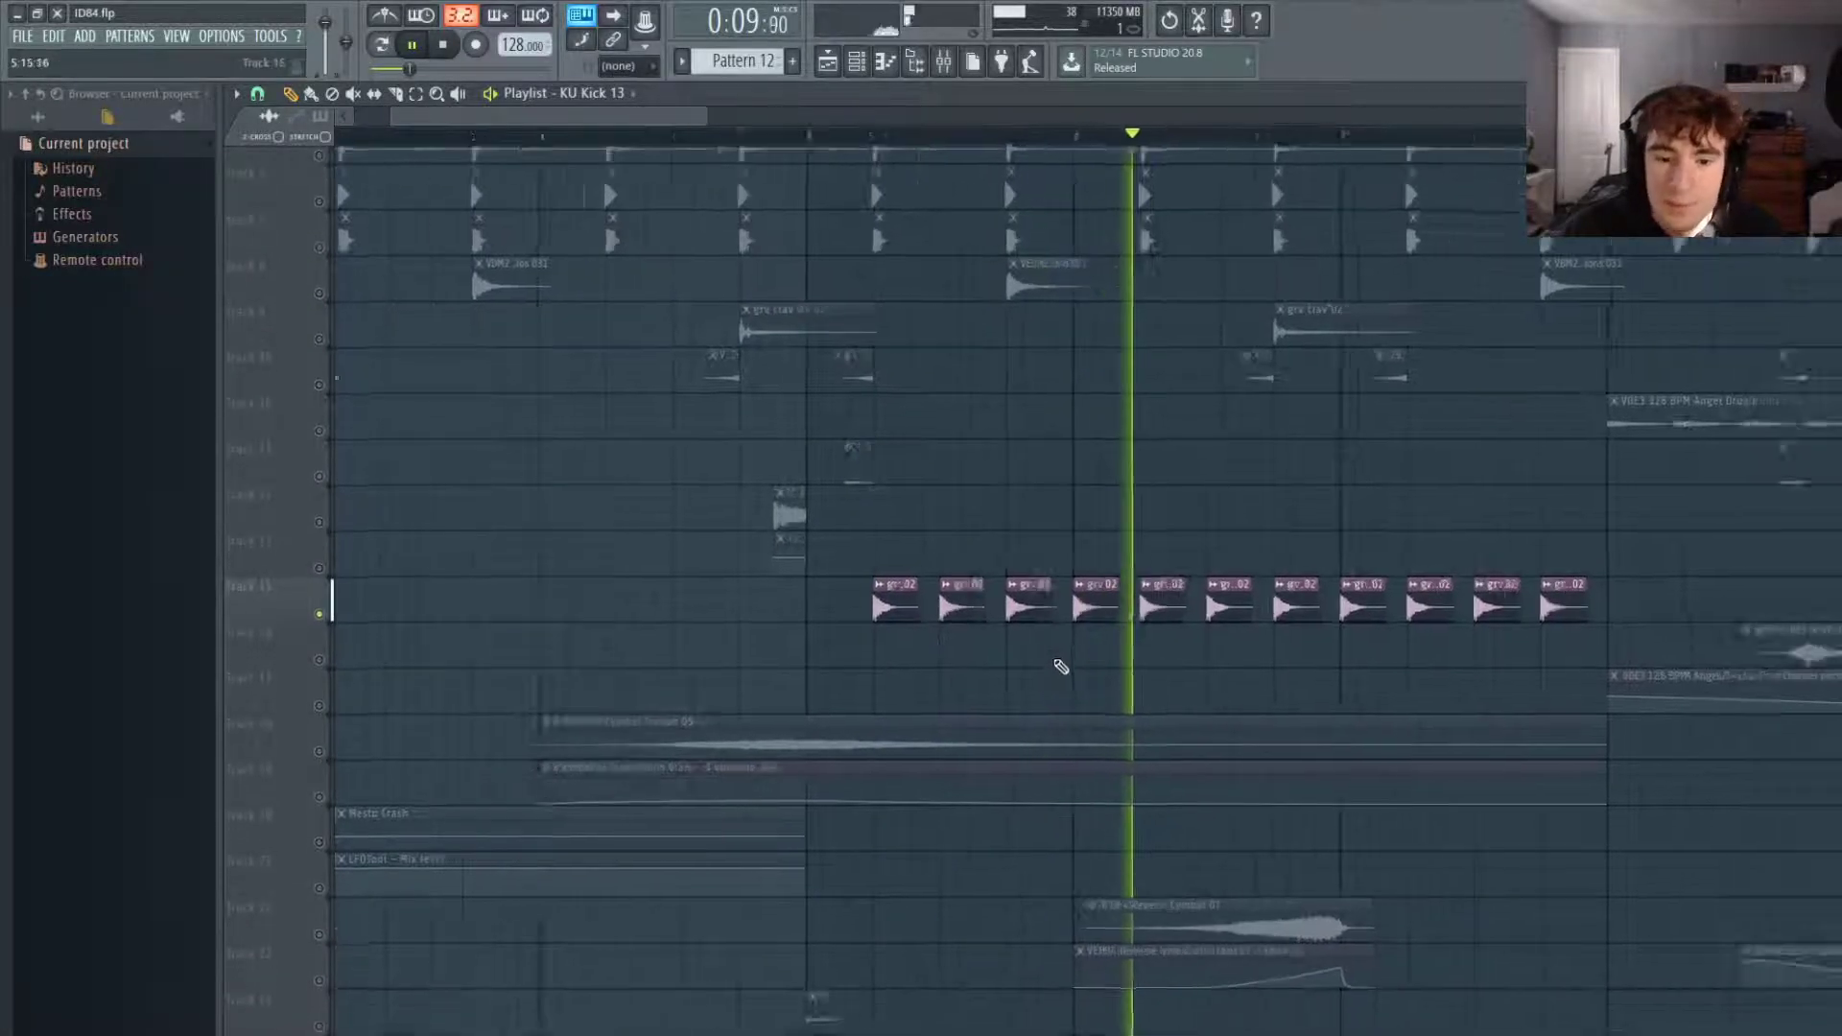
{"action": "scroll", "coordinate": [864, 633], "scroll_direction": "down", "scroll_amount": 4}
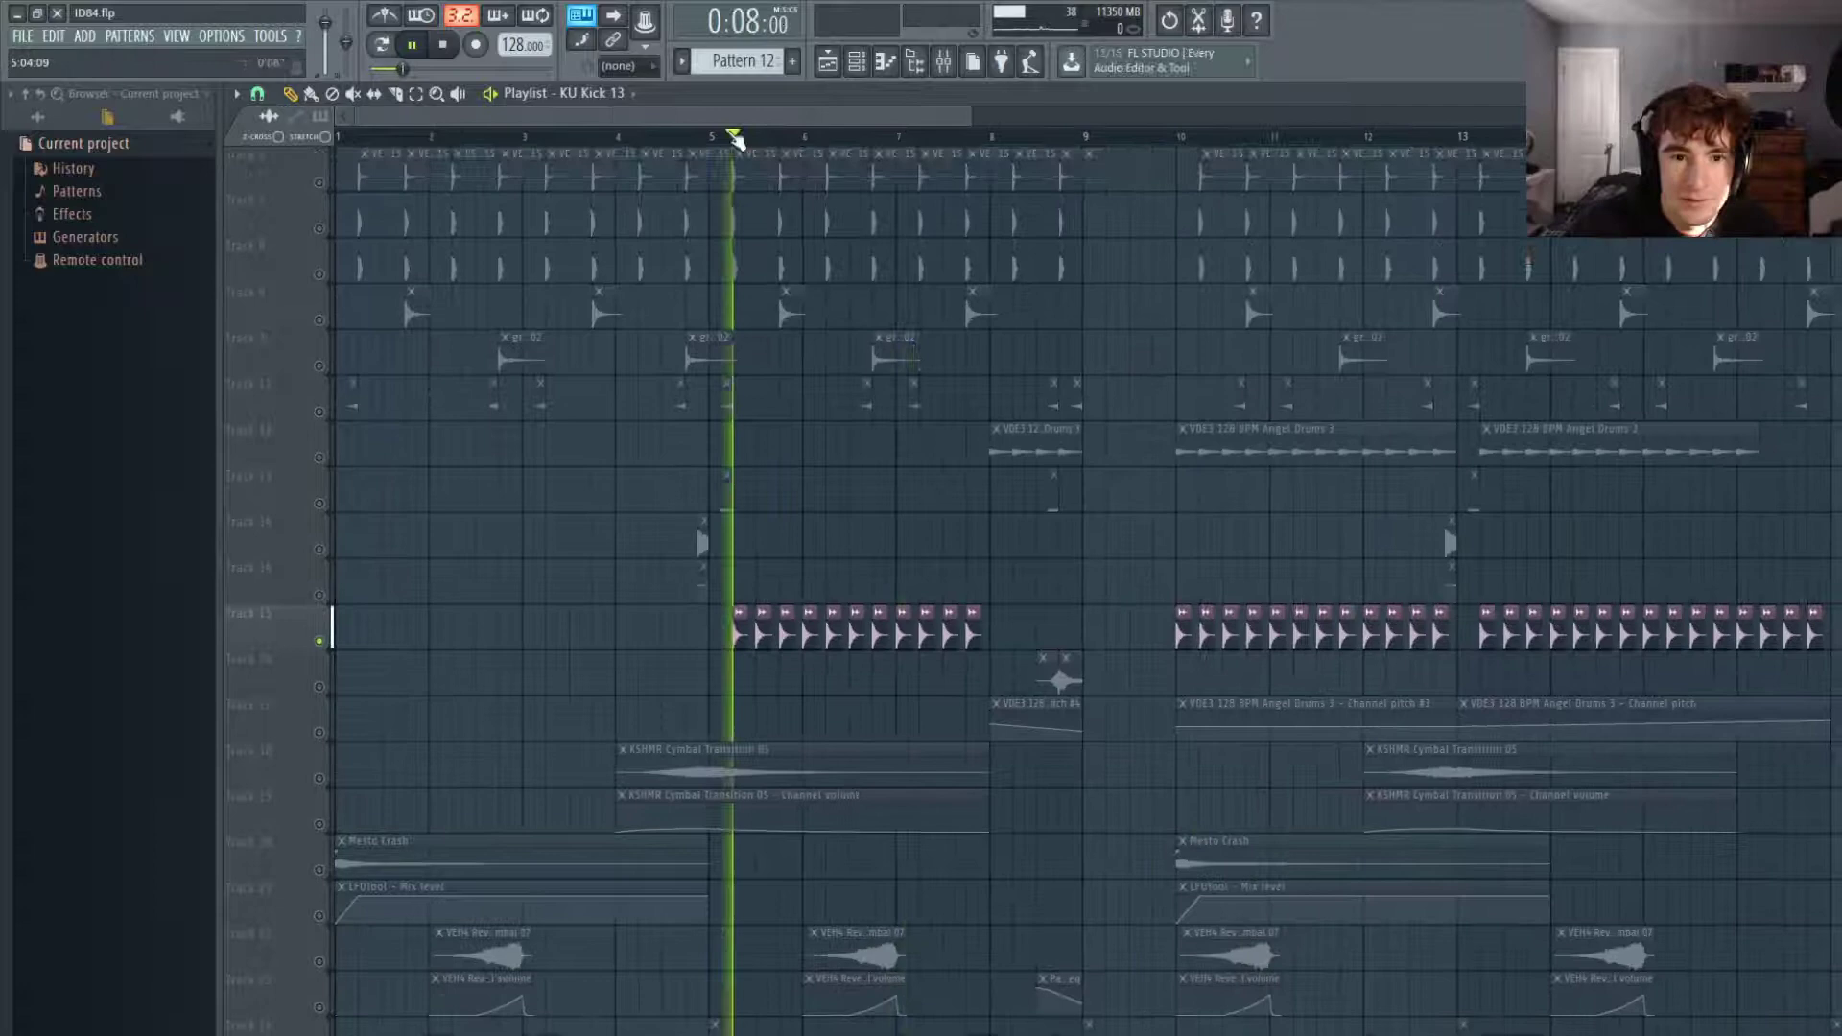
{"action": "scroll", "coordinate": [547, 672], "scroll_direction": "down", "scroll_amount": 3}
{"action": "key", "text": "space"}
Solo KSHMR Cymbal Transition 05 on Track 18, unmute its channel volume automation and play it from bar 4.
{"action": "right_click", "coordinate": [319, 596]}
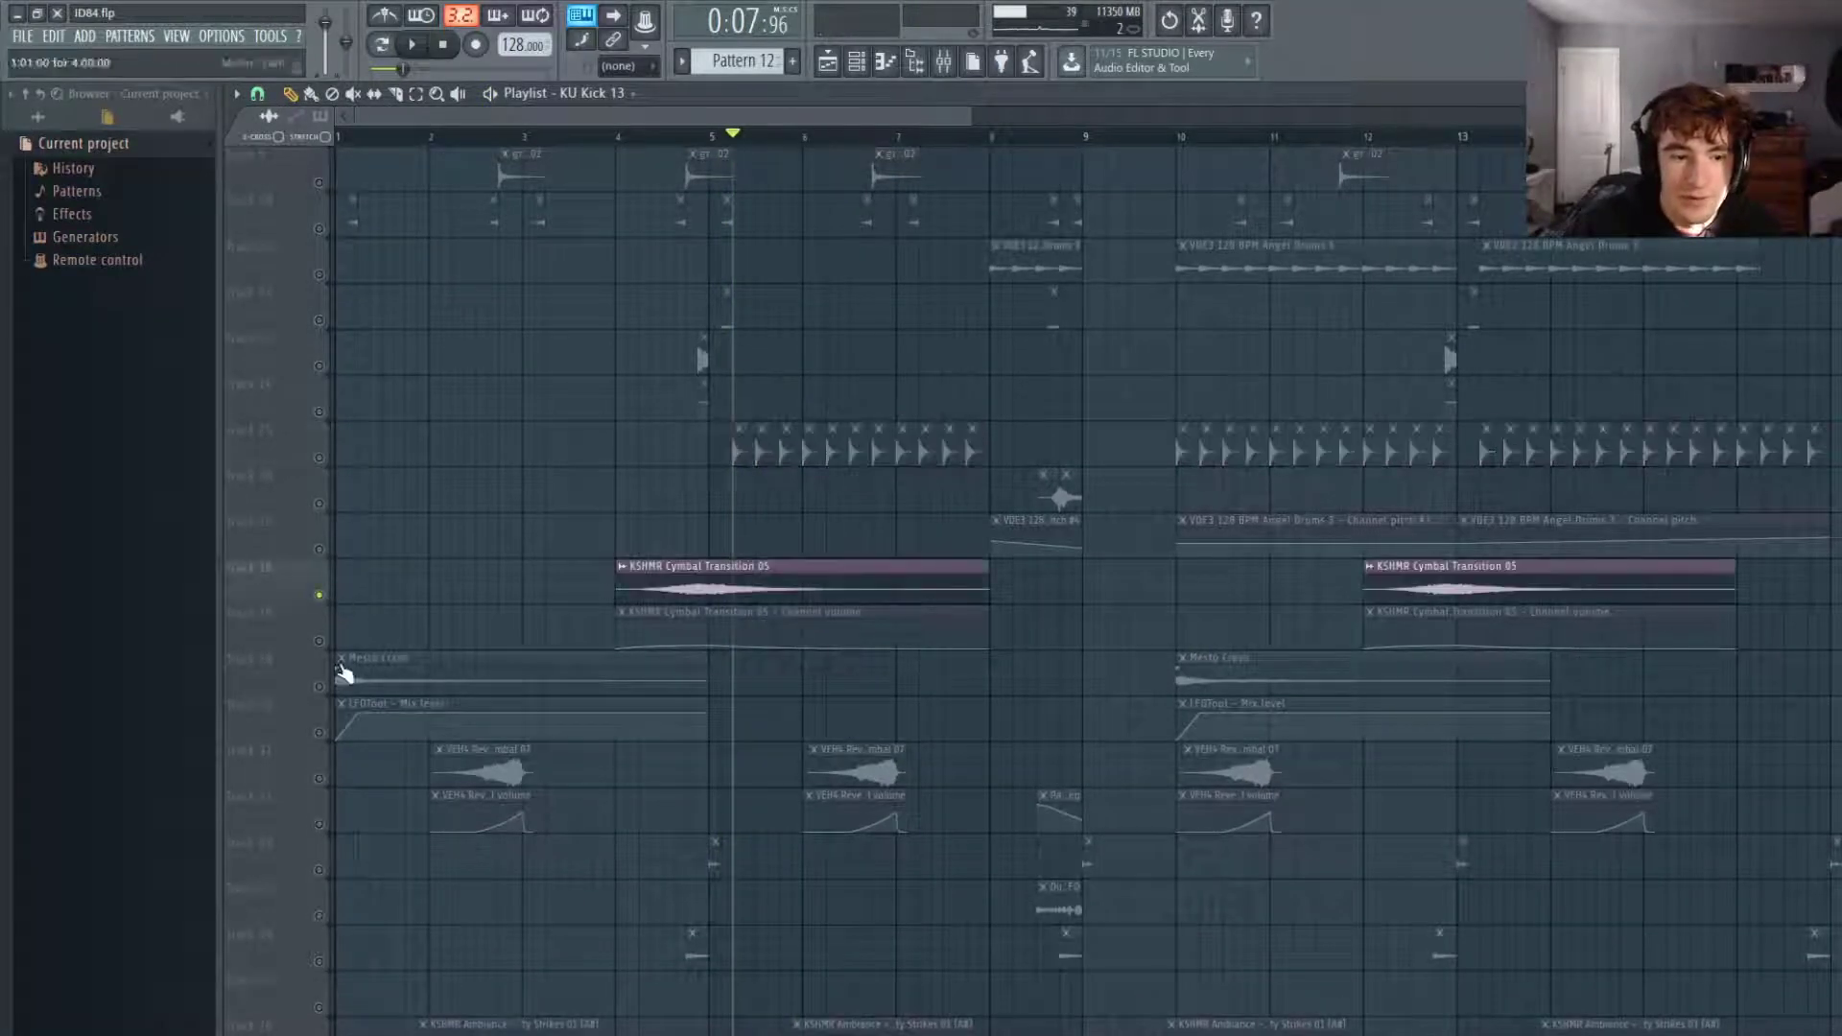
{"action": "left_click", "coordinate": [319, 642]}
{"action": "left_click", "coordinate": [638, 137]}
{"action": "key", "text": "space"}
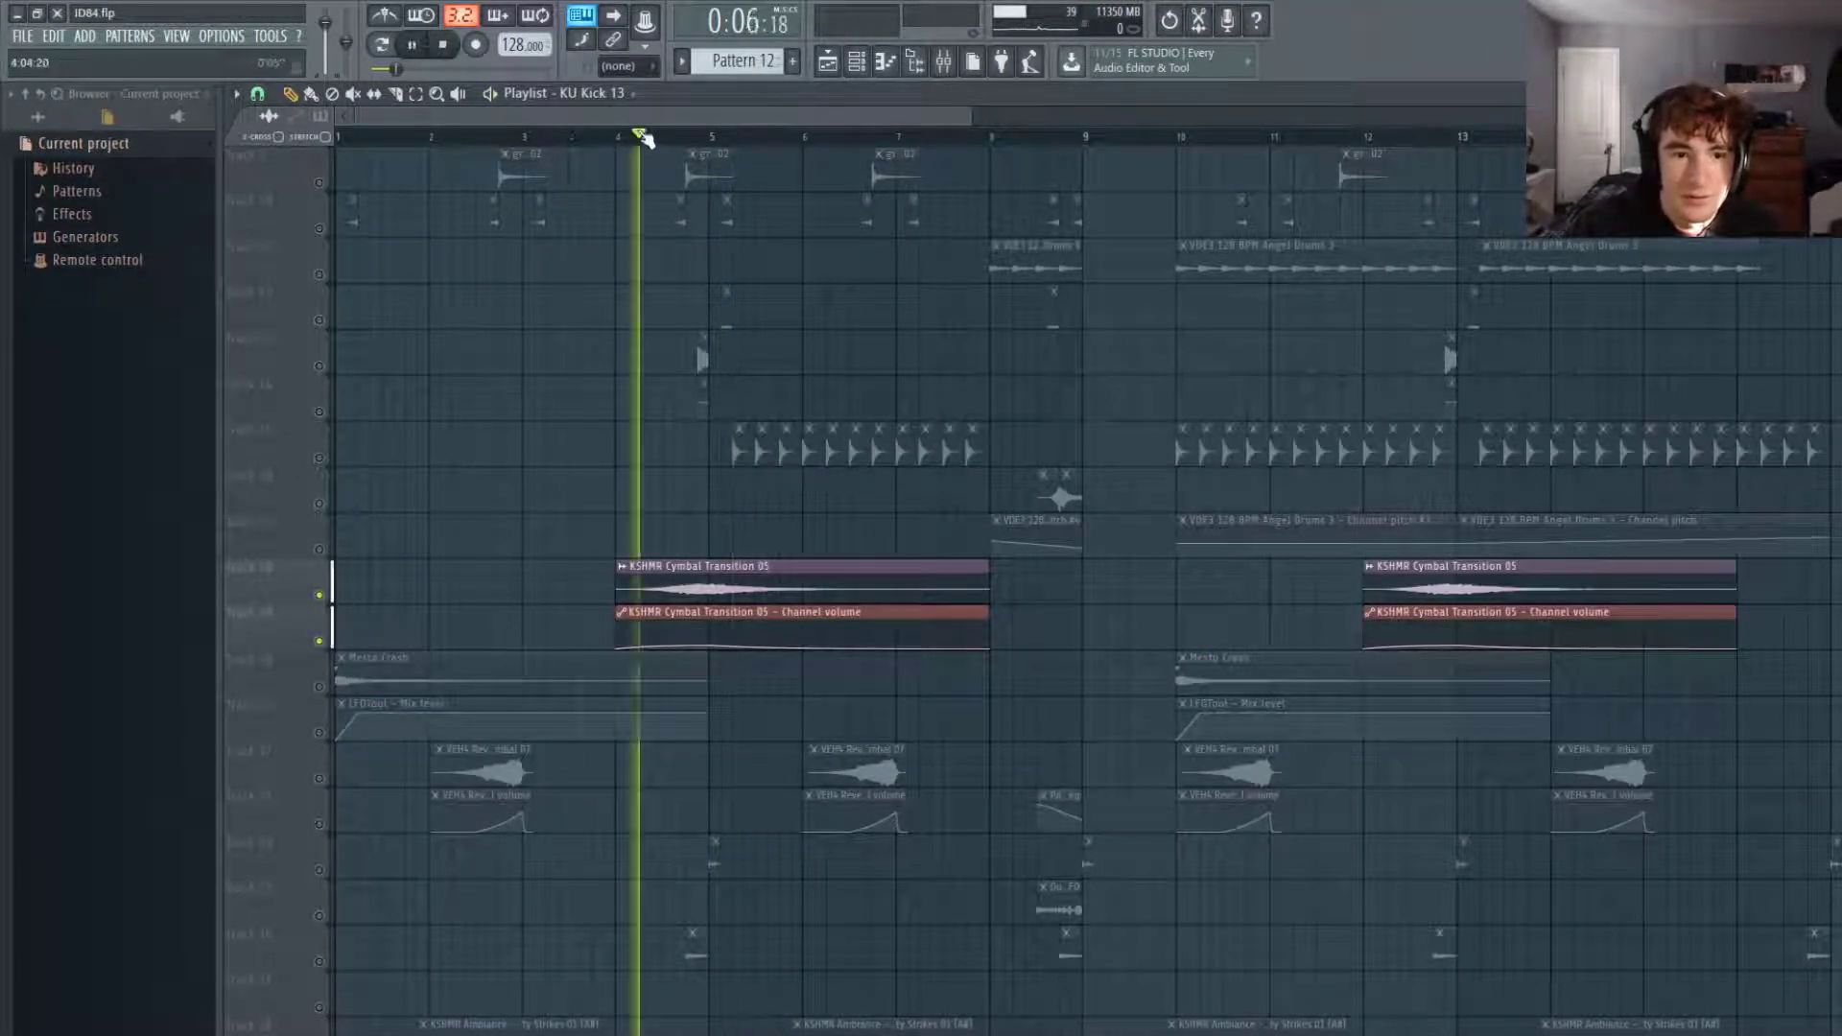
{"action": "scroll", "coordinate": [1046, 432], "scroll_direction": "down", "scroll_amount": 3}
{"action": "scroll", "coordinate": [383, 657], "scroll_direction": "up", "scroll_amount": 4}
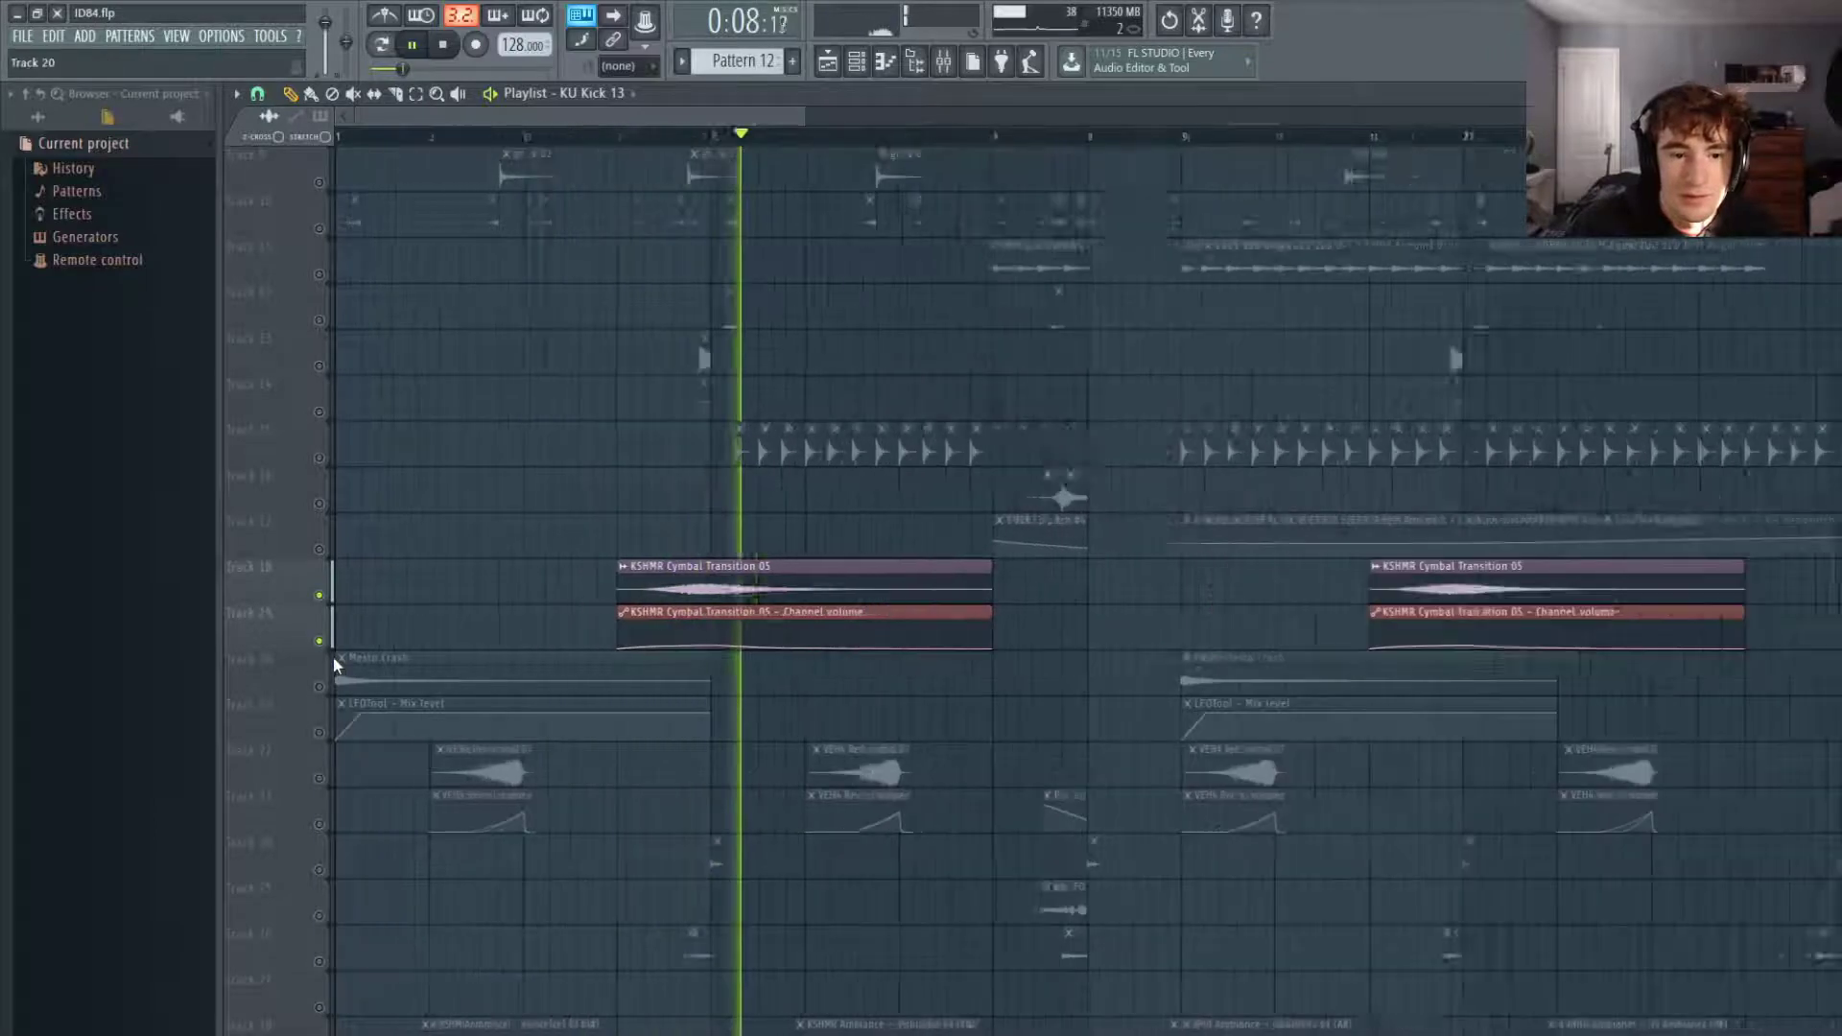
Solo the Mesto Crash with its LFOTool mix automation and play it, then solo VEH4 Reverse Cymbal 07 with its volume automation.
{"action": "scroll", "coordinate": [384, 614], "scroll_direction": "down", "scroll_amount": 4}
{"action": "key", "text": "space"}
{"action": "right_click", "coordinate": [320, 504]}
{"action": "left_click", "coordinate": [320, 550]}
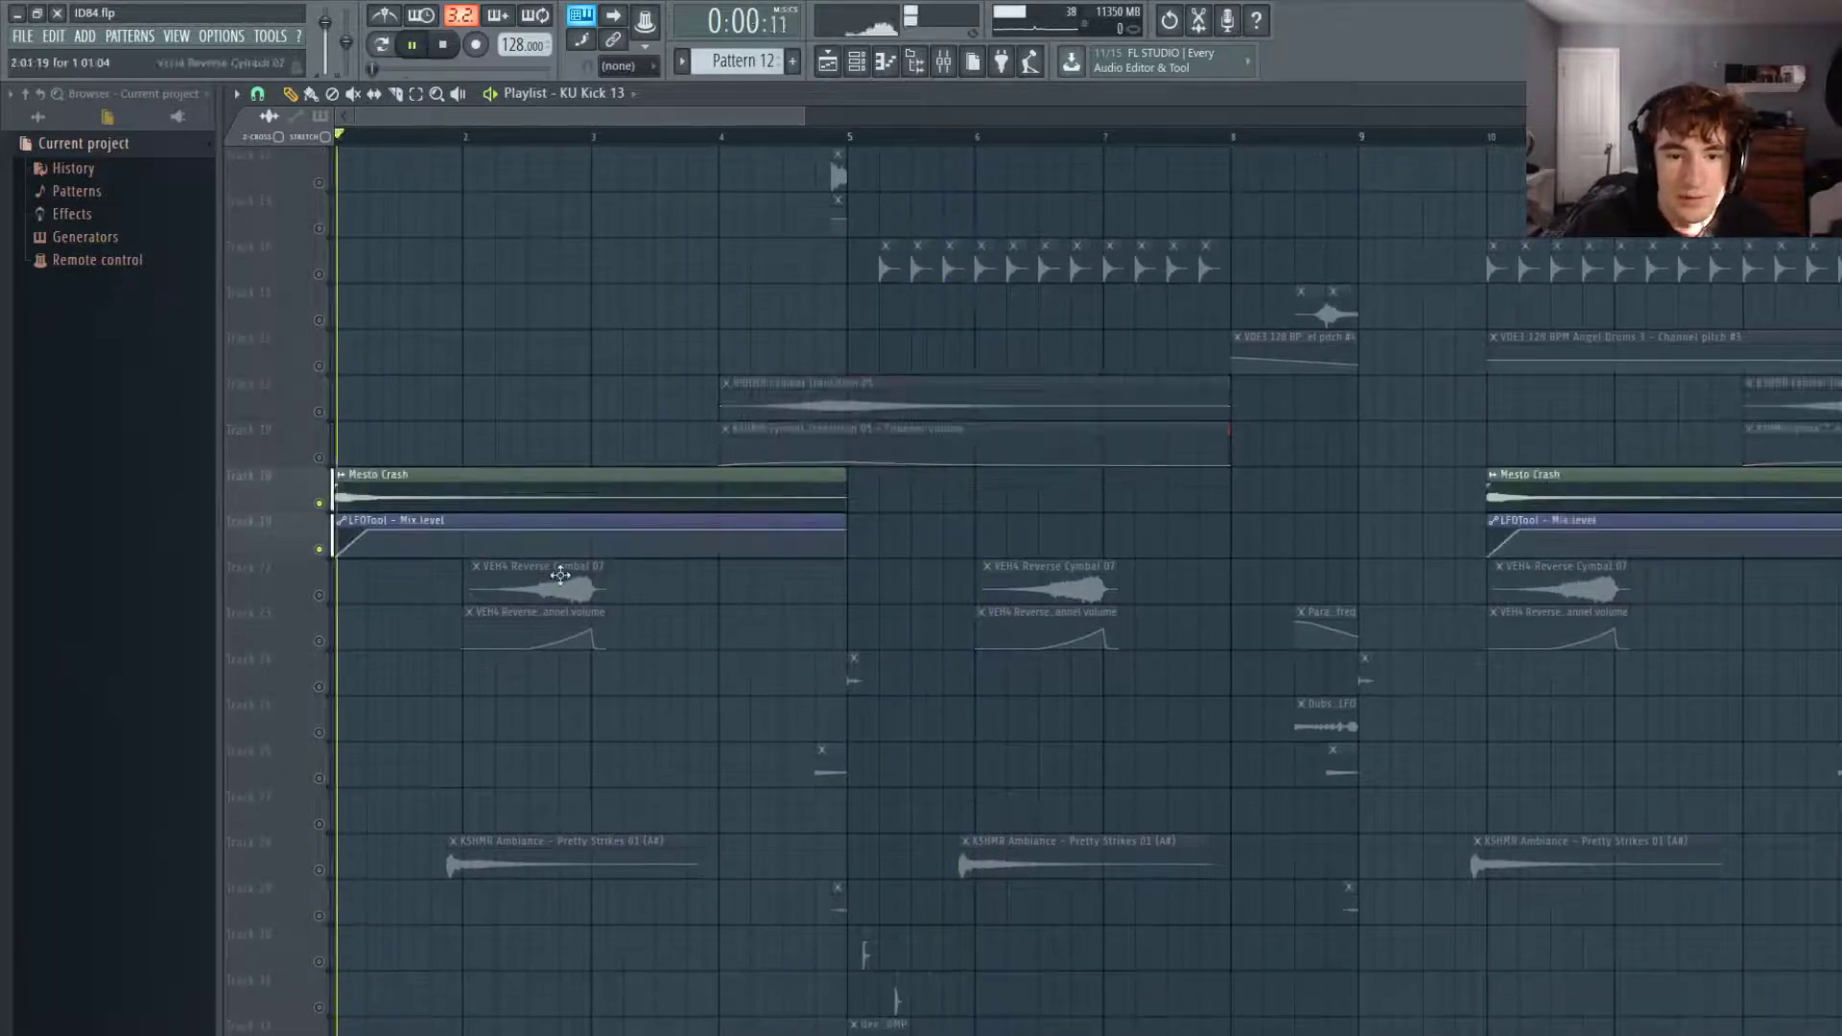
{"action": "right_click", "coordinate": [326, 595]}
{"action": "left_click", "coordinate": [327, 639]}
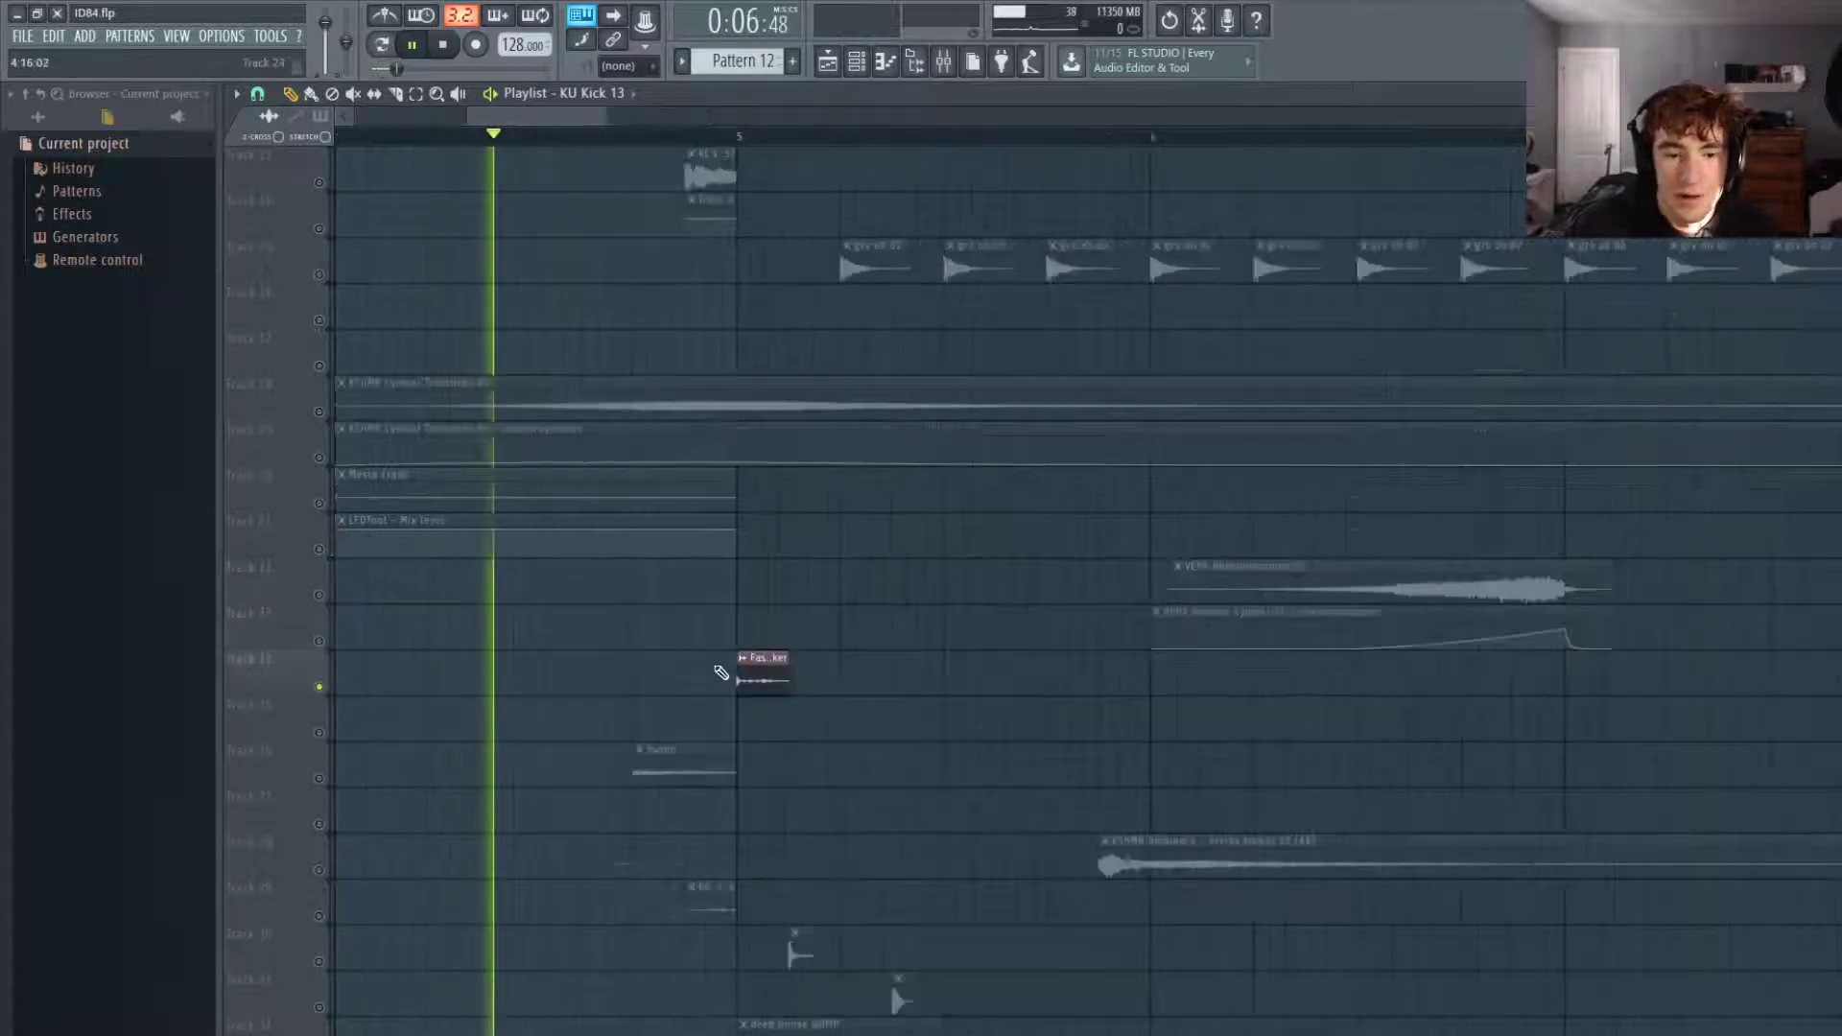
Listen to the soloed Fast Shaker clip at bar 5 and inspect its sample settings.
{"action": "scroll", "coordinate": [721, 673], "scroll_direction": "up", "scroll_amount": 3}
{"action": "key", "text": "space"}
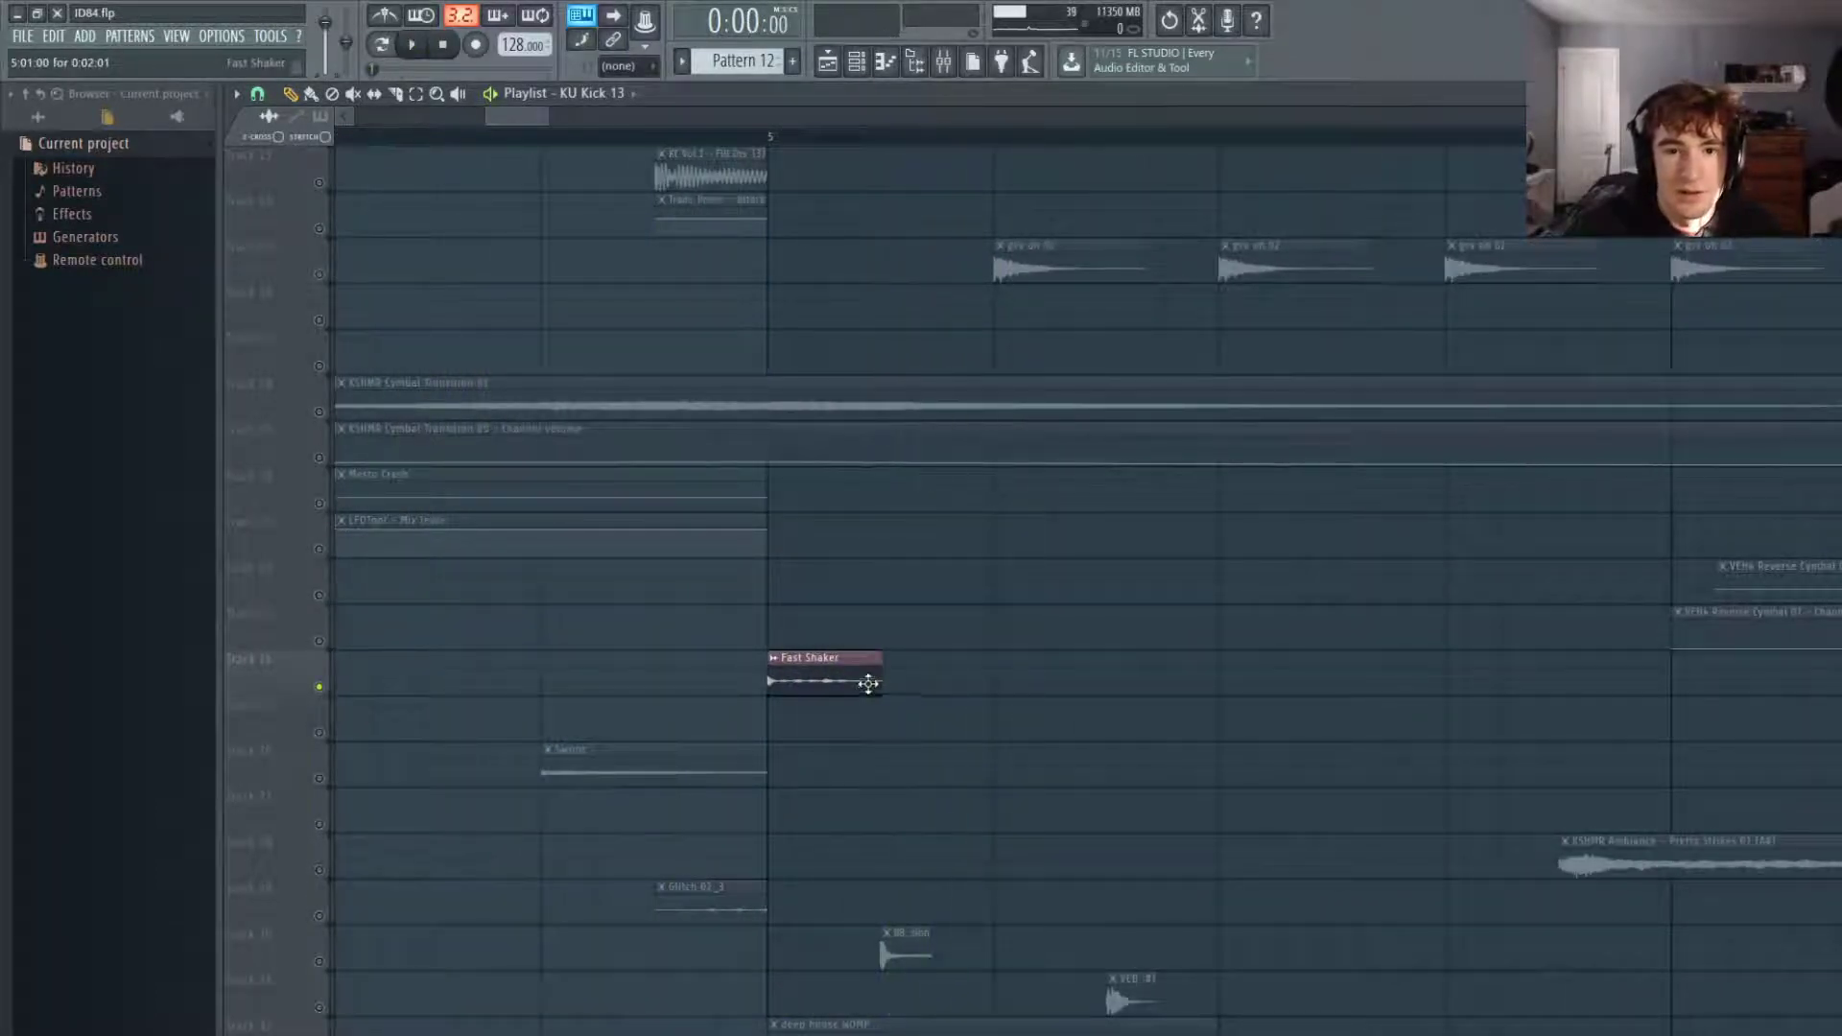
{"action": "scroll", "coordinate": [868, 684], "scroll_direction": "down", "scroll_amount": 4}
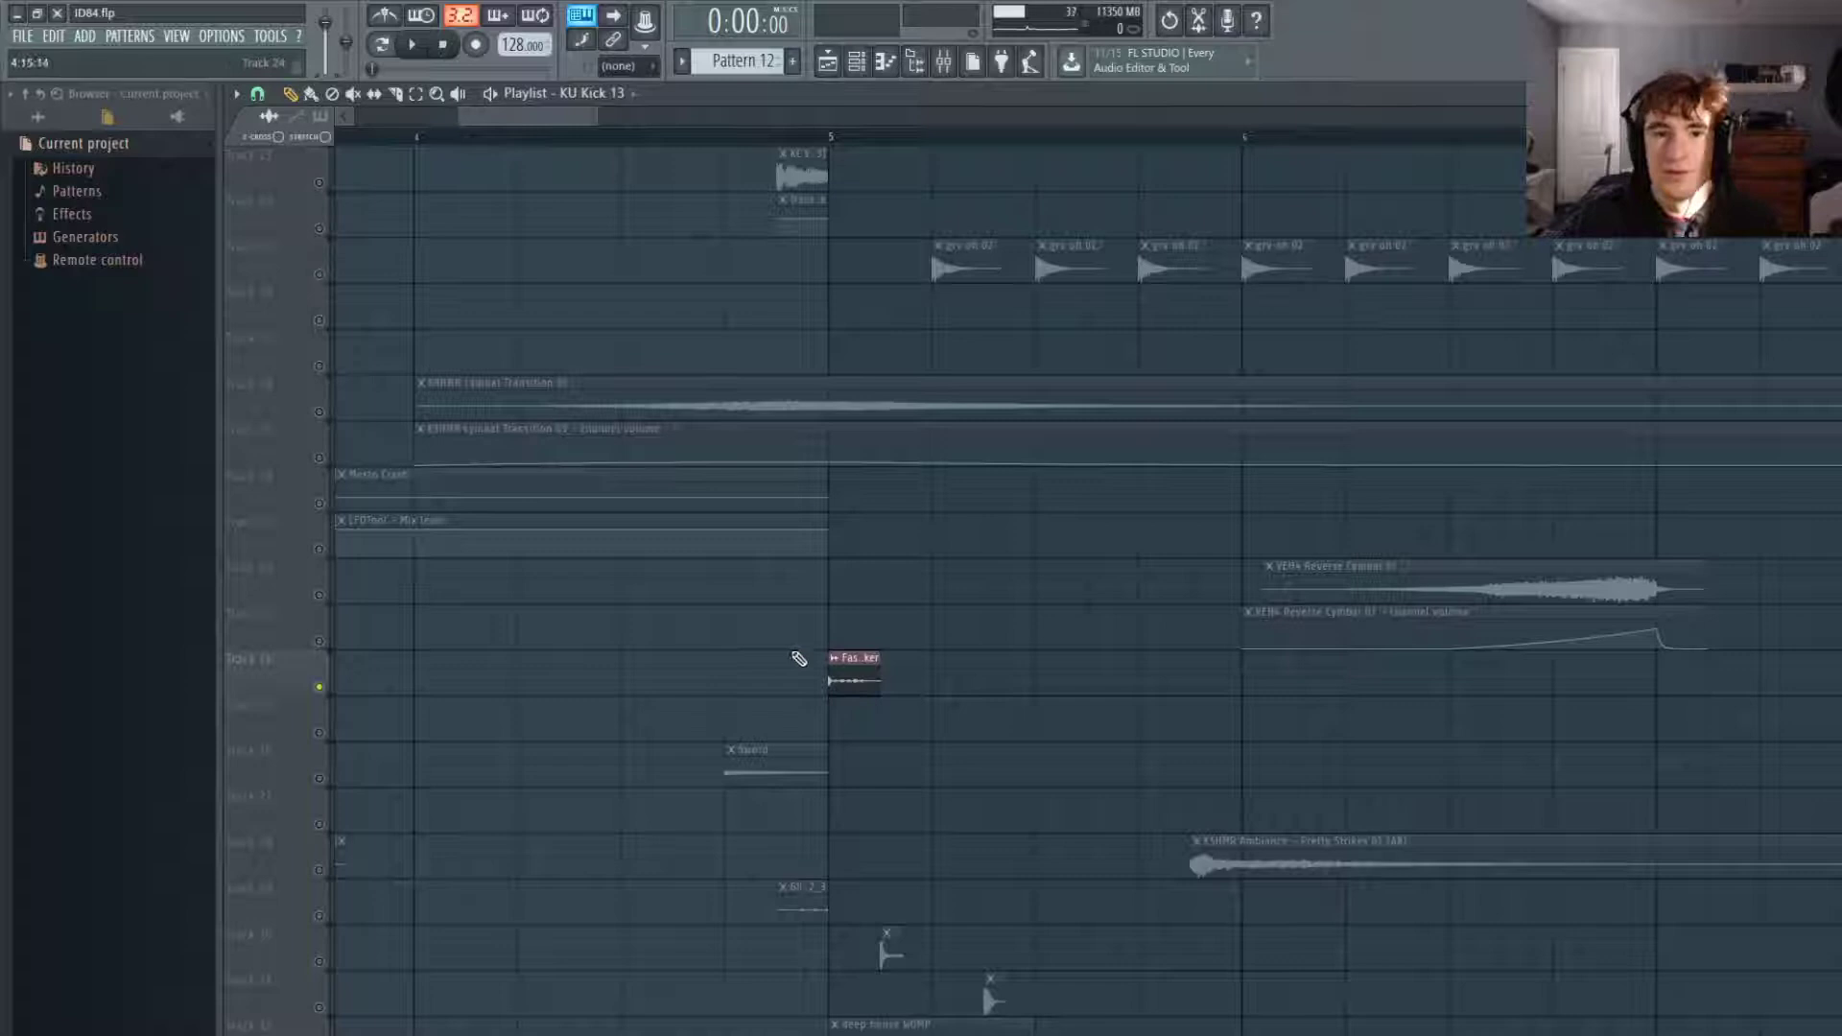
{"action": "double_click", "coordinate": [836, 669]}
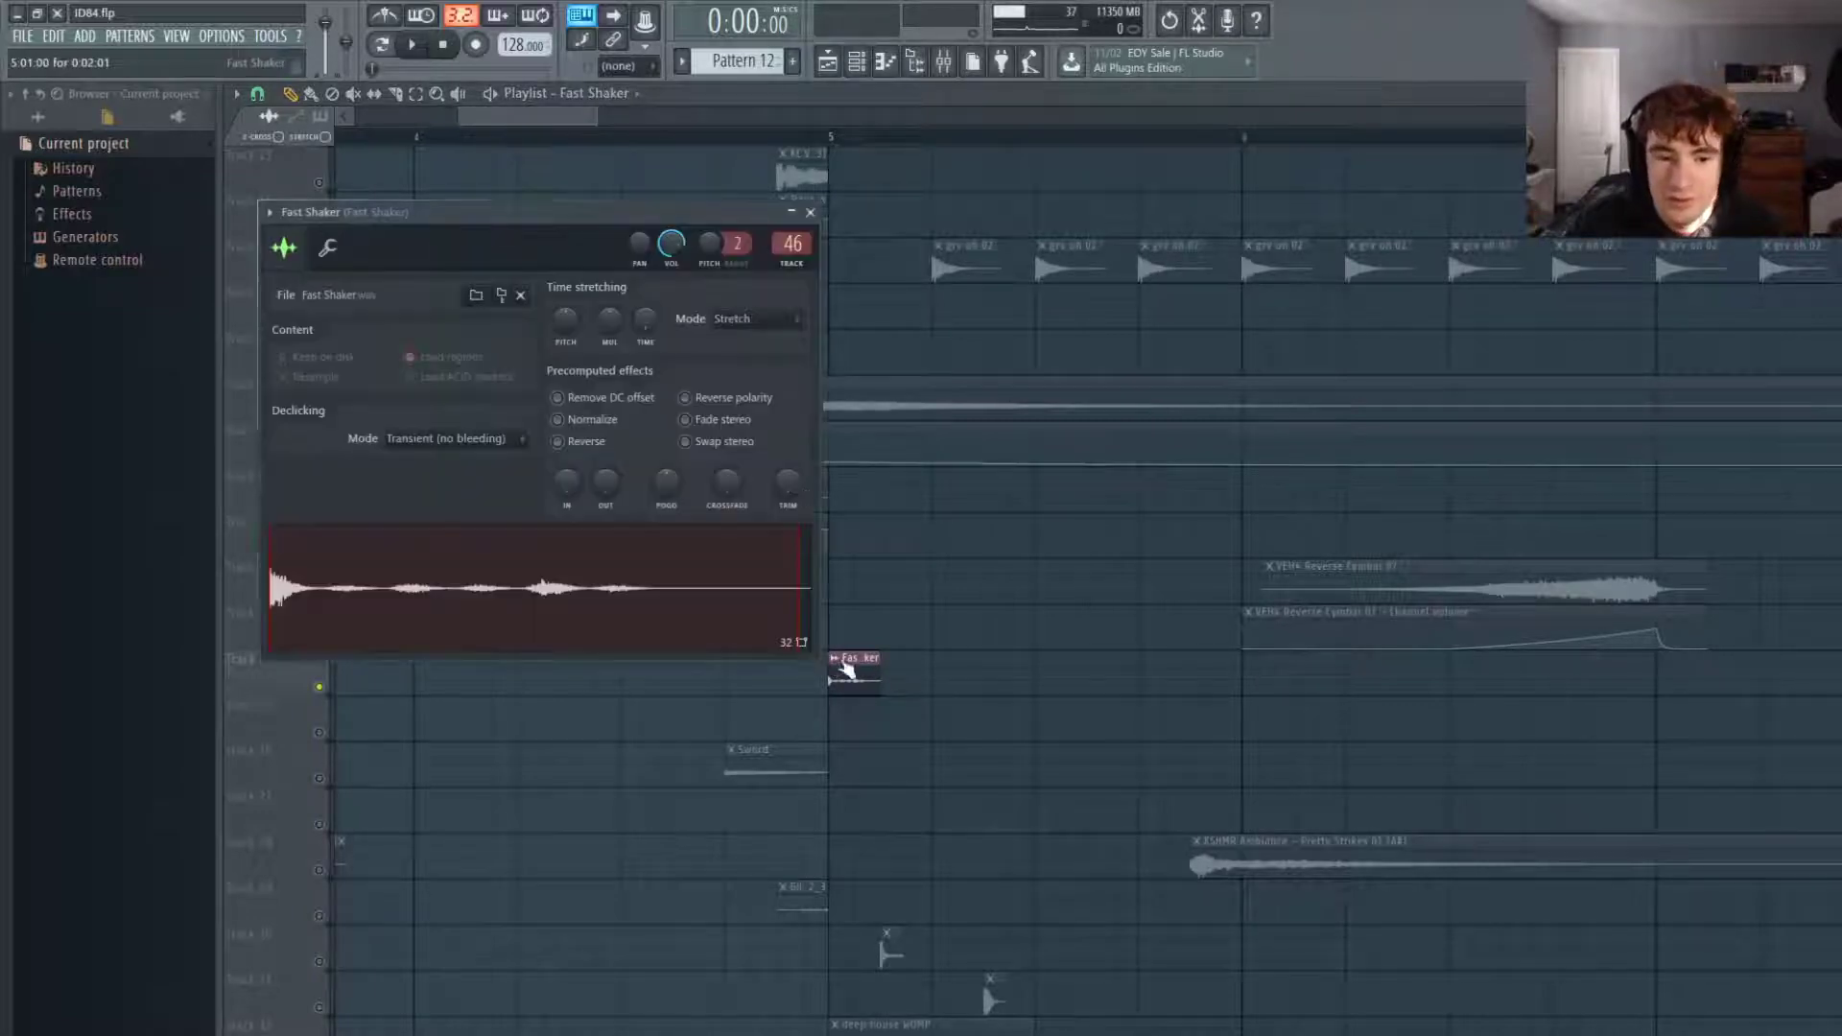
{"action": "left_click", "coordinate": [809, 212]}
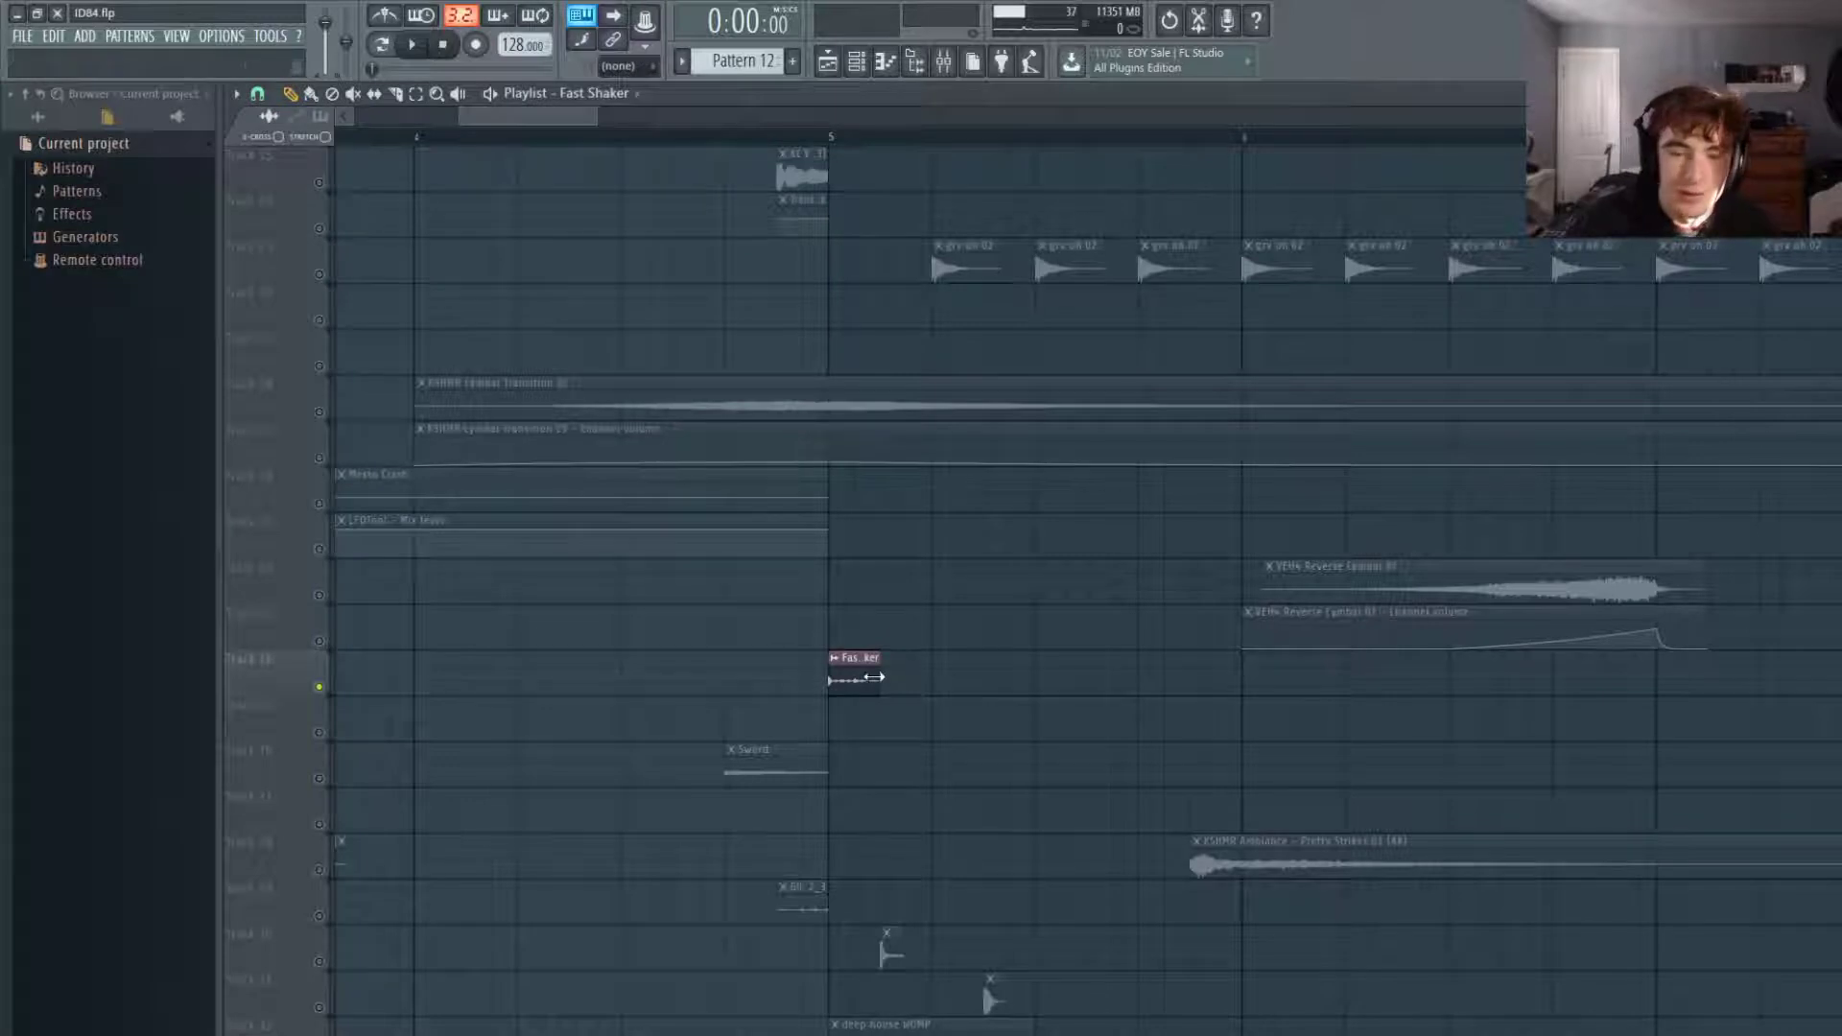
Solo the Sword clip on Track 26 and play it leading into bar 5.
{"action": "scroll", "coordinate": [699, 547], "scroll_direction": "down", "scroll_amount": 3}
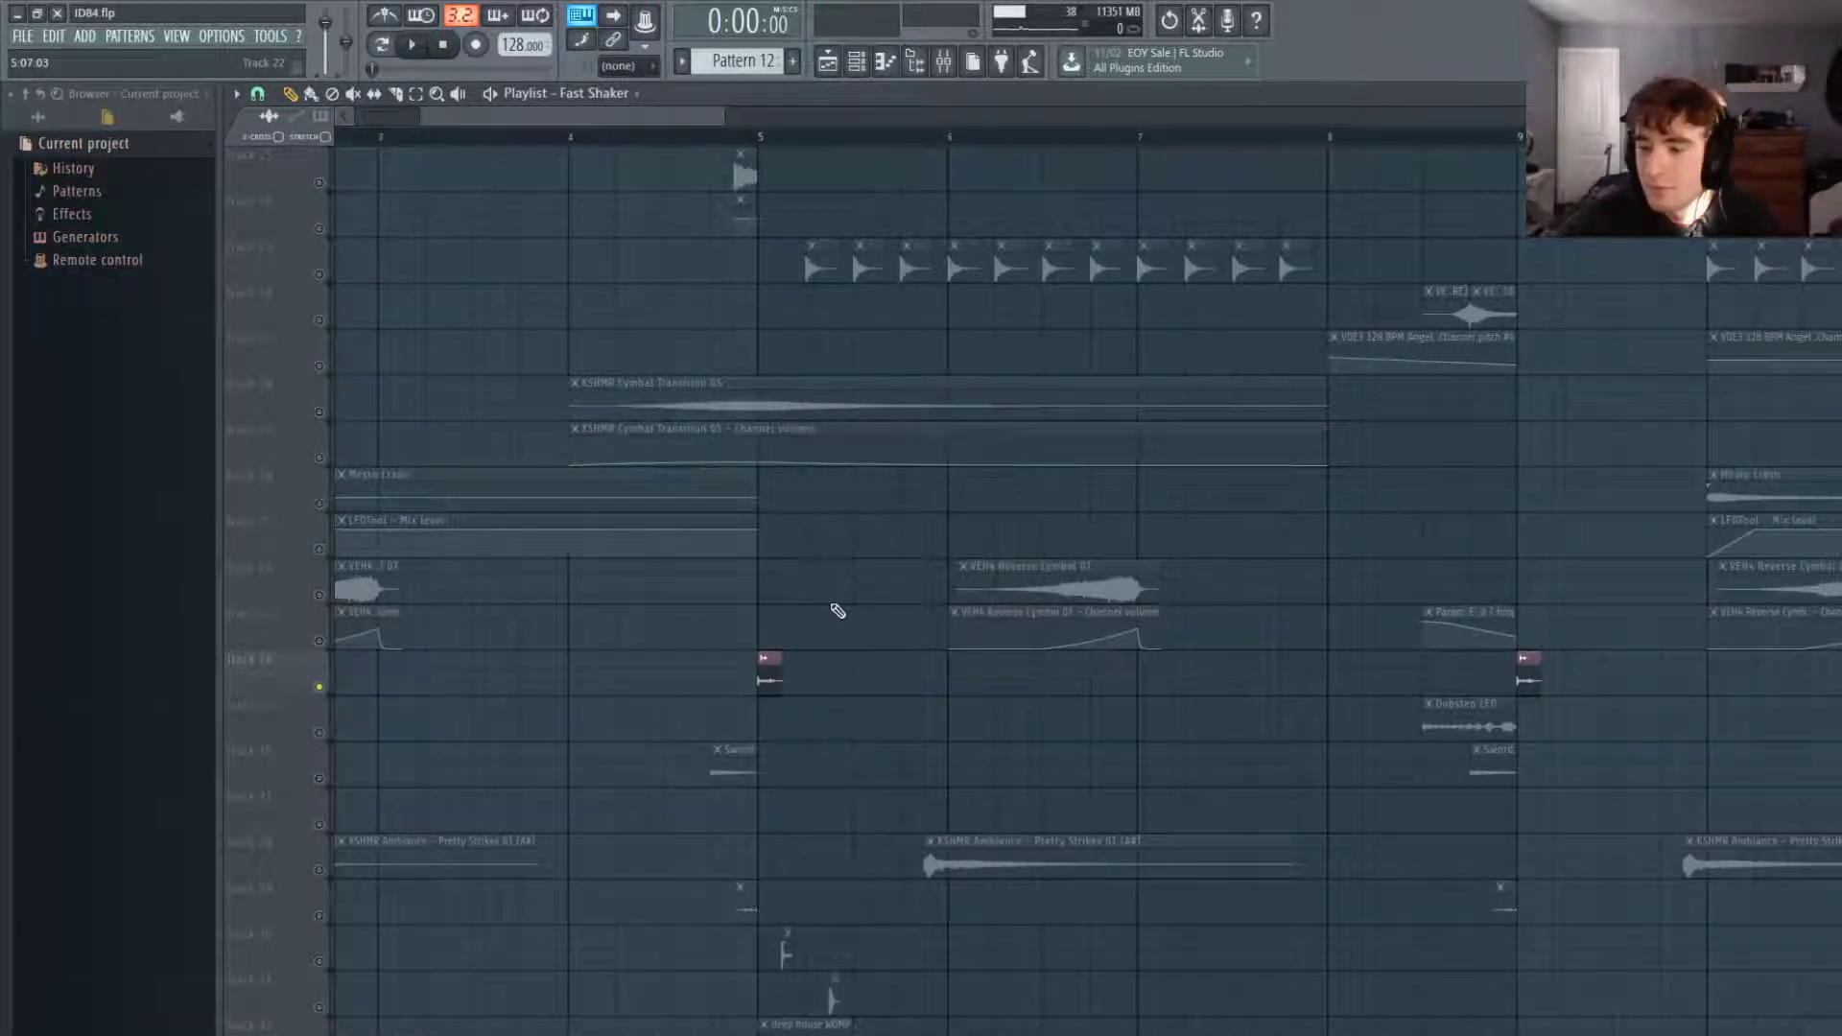
{"action": "scroll", "coordinate": [687, 195], "scroll_direction": "down", "scroll_amount": 3}
{"action": "key", "text": "space"}
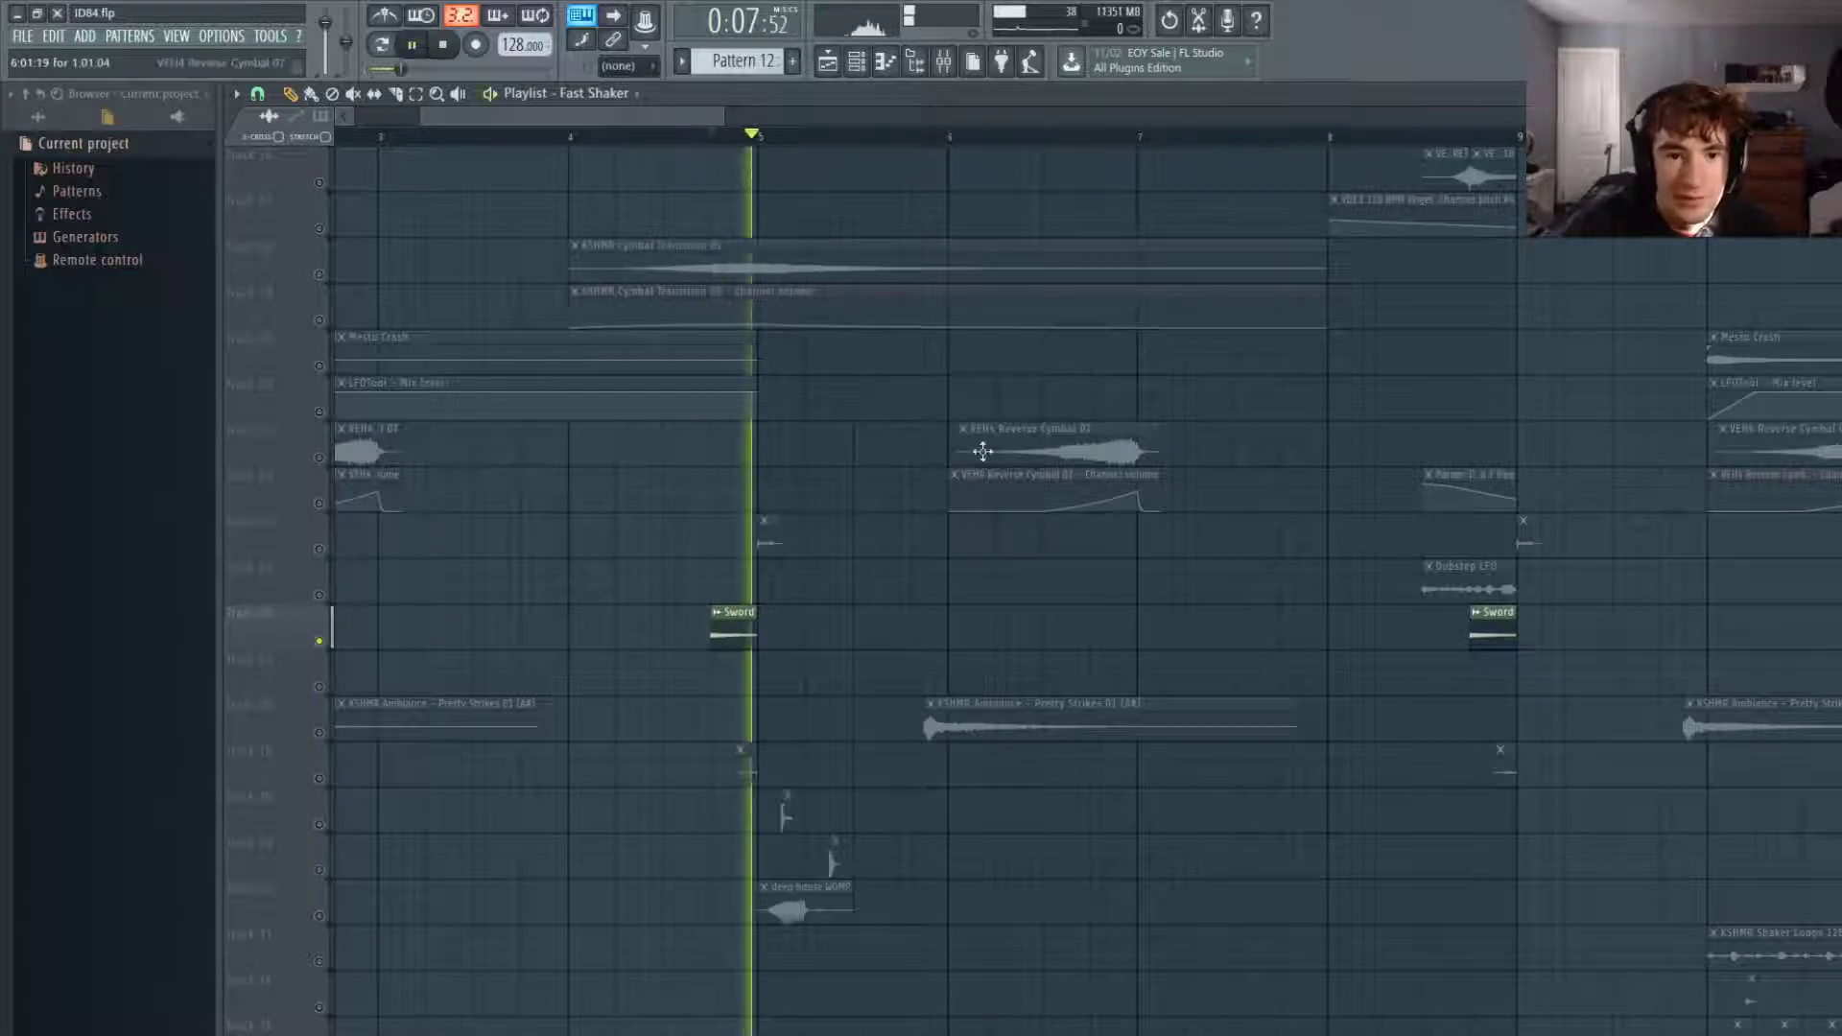
{"action": "scroll", "coordinate": [970, 460], "scroll_direction": "down", "scroll_amount": 3}
{"action": "key", "text": "space"}
Solo the Dubstep LFO clip and play it from the middle of bar 8.
{"action": "scroll", "coordinate": [485, 612], "scroll_direction": "down", "scroll_amount": 3}
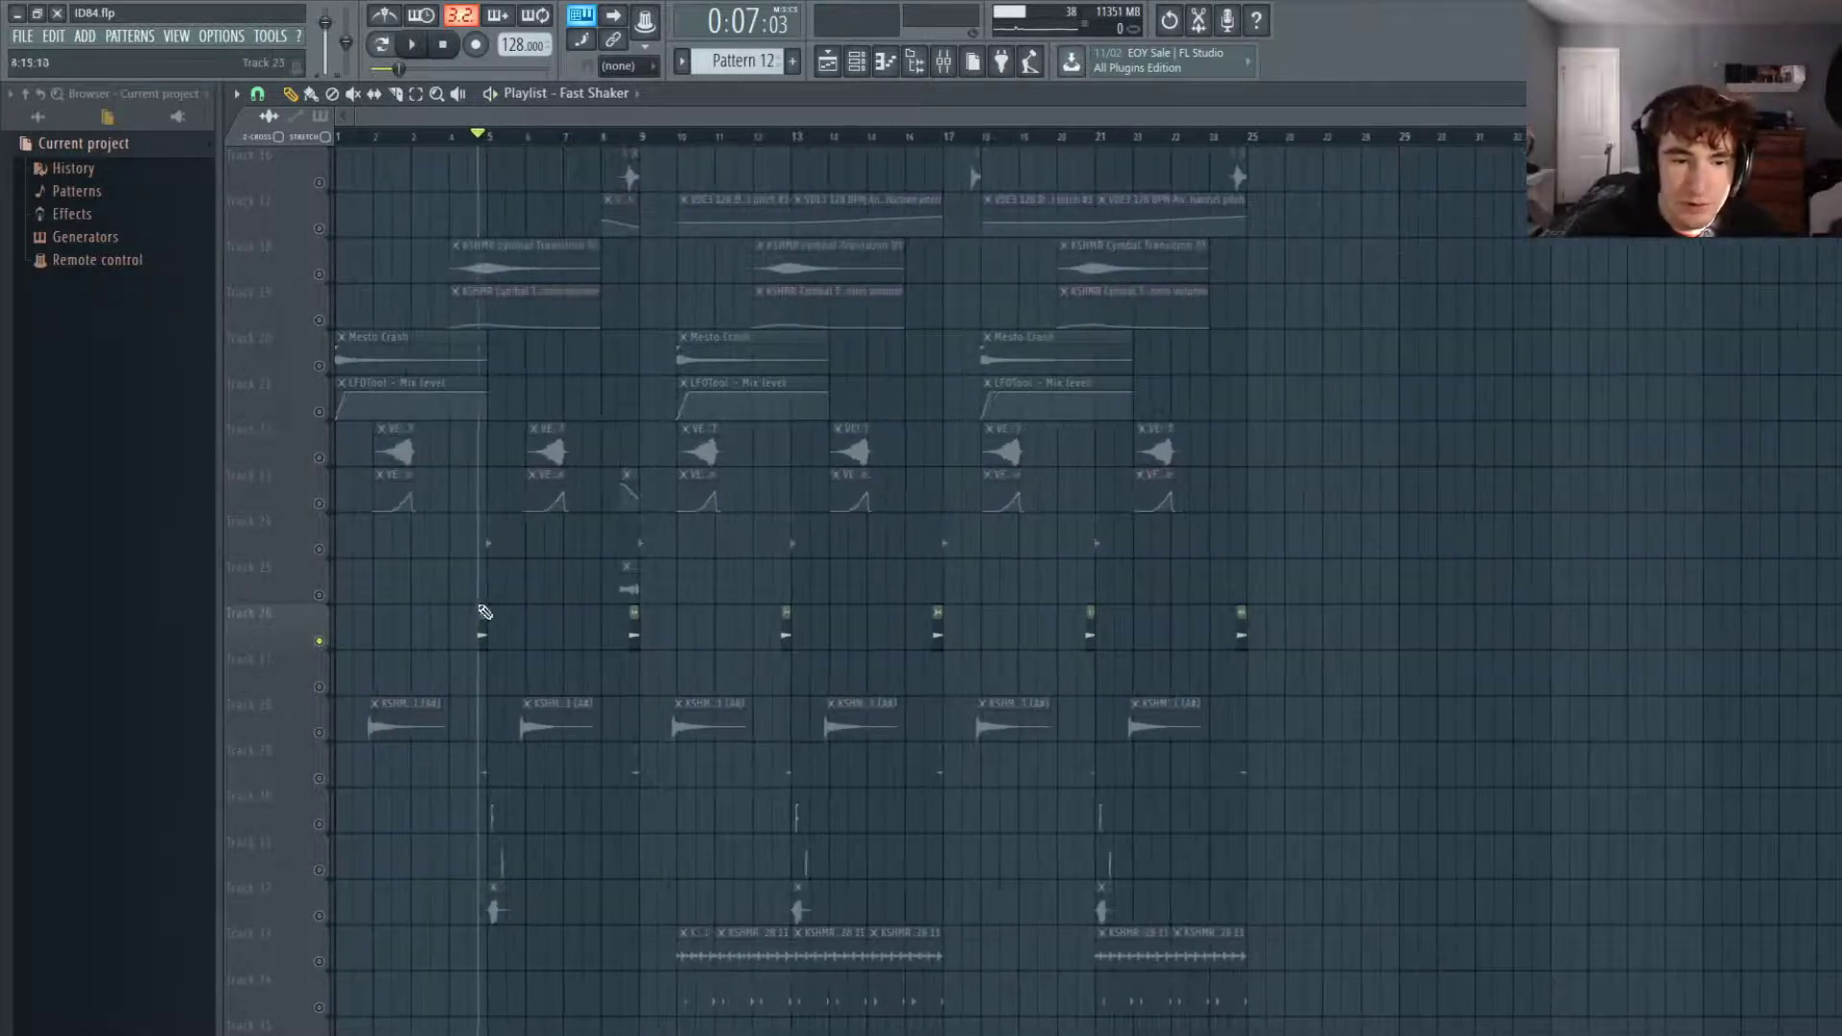
{"action": "left_click", "coordinate": [1143, 139]}
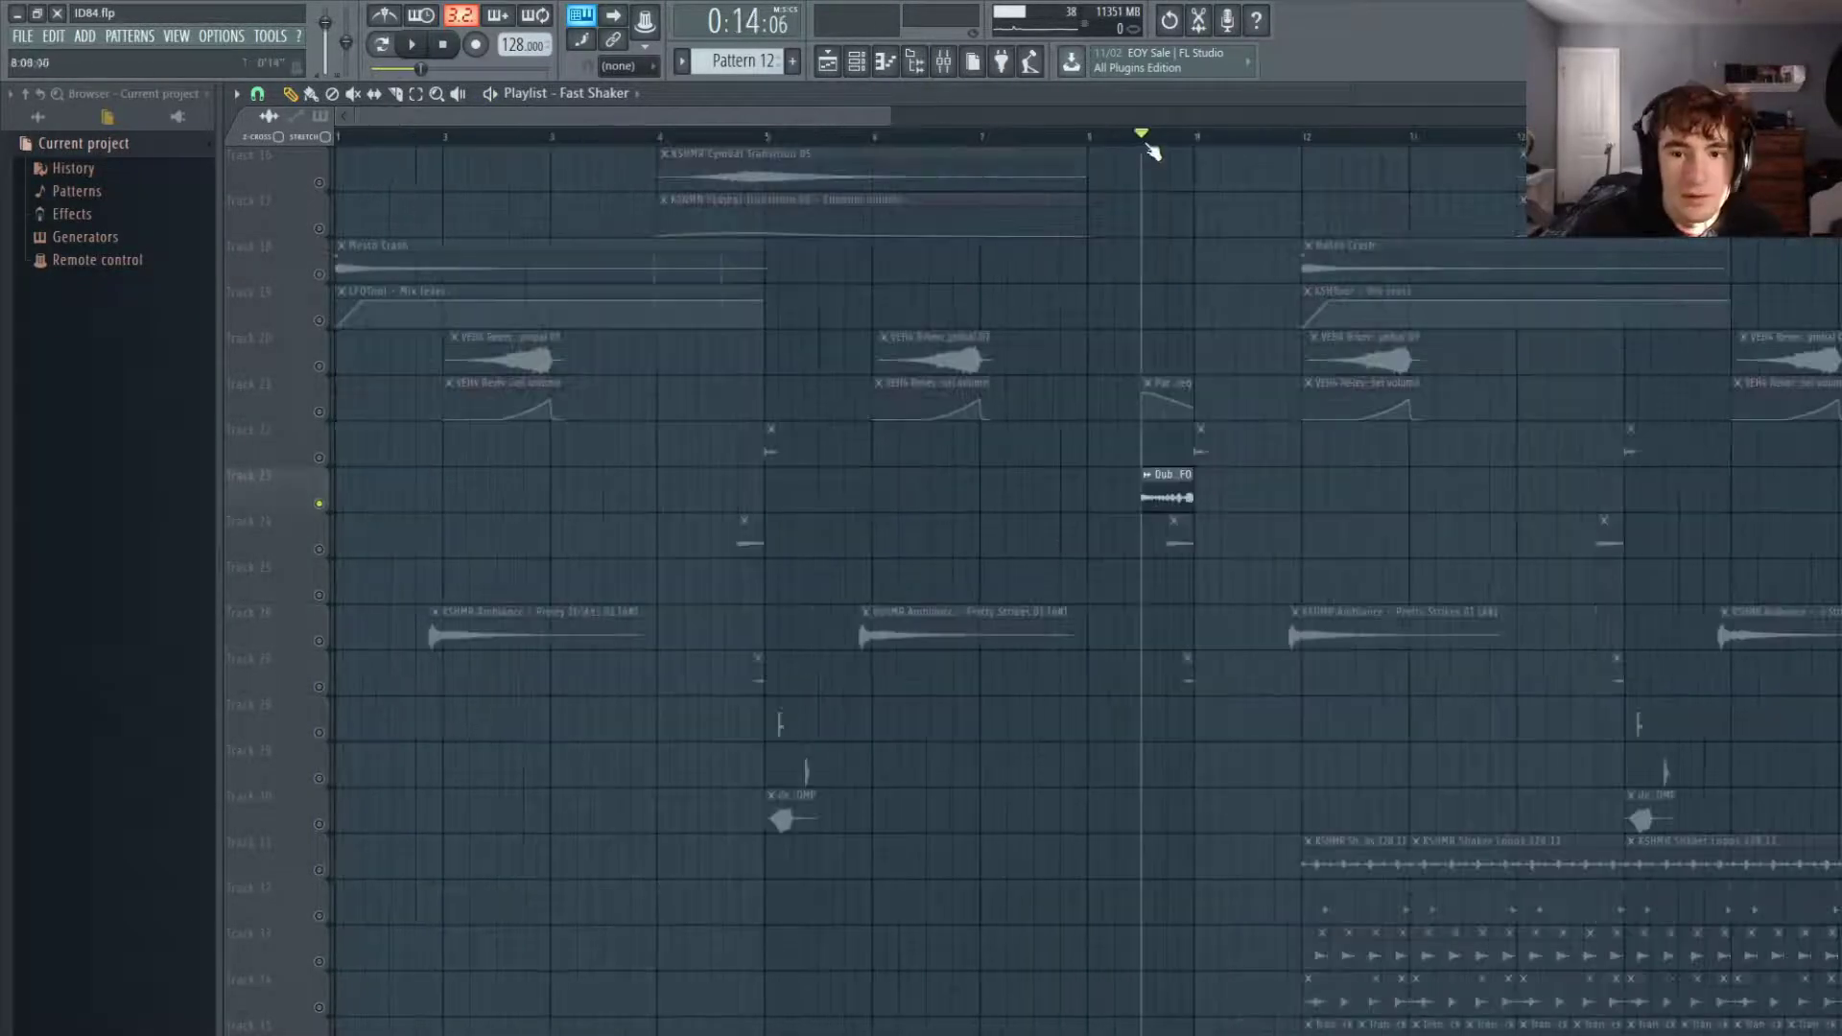
{"action": "key", "text": "space"}
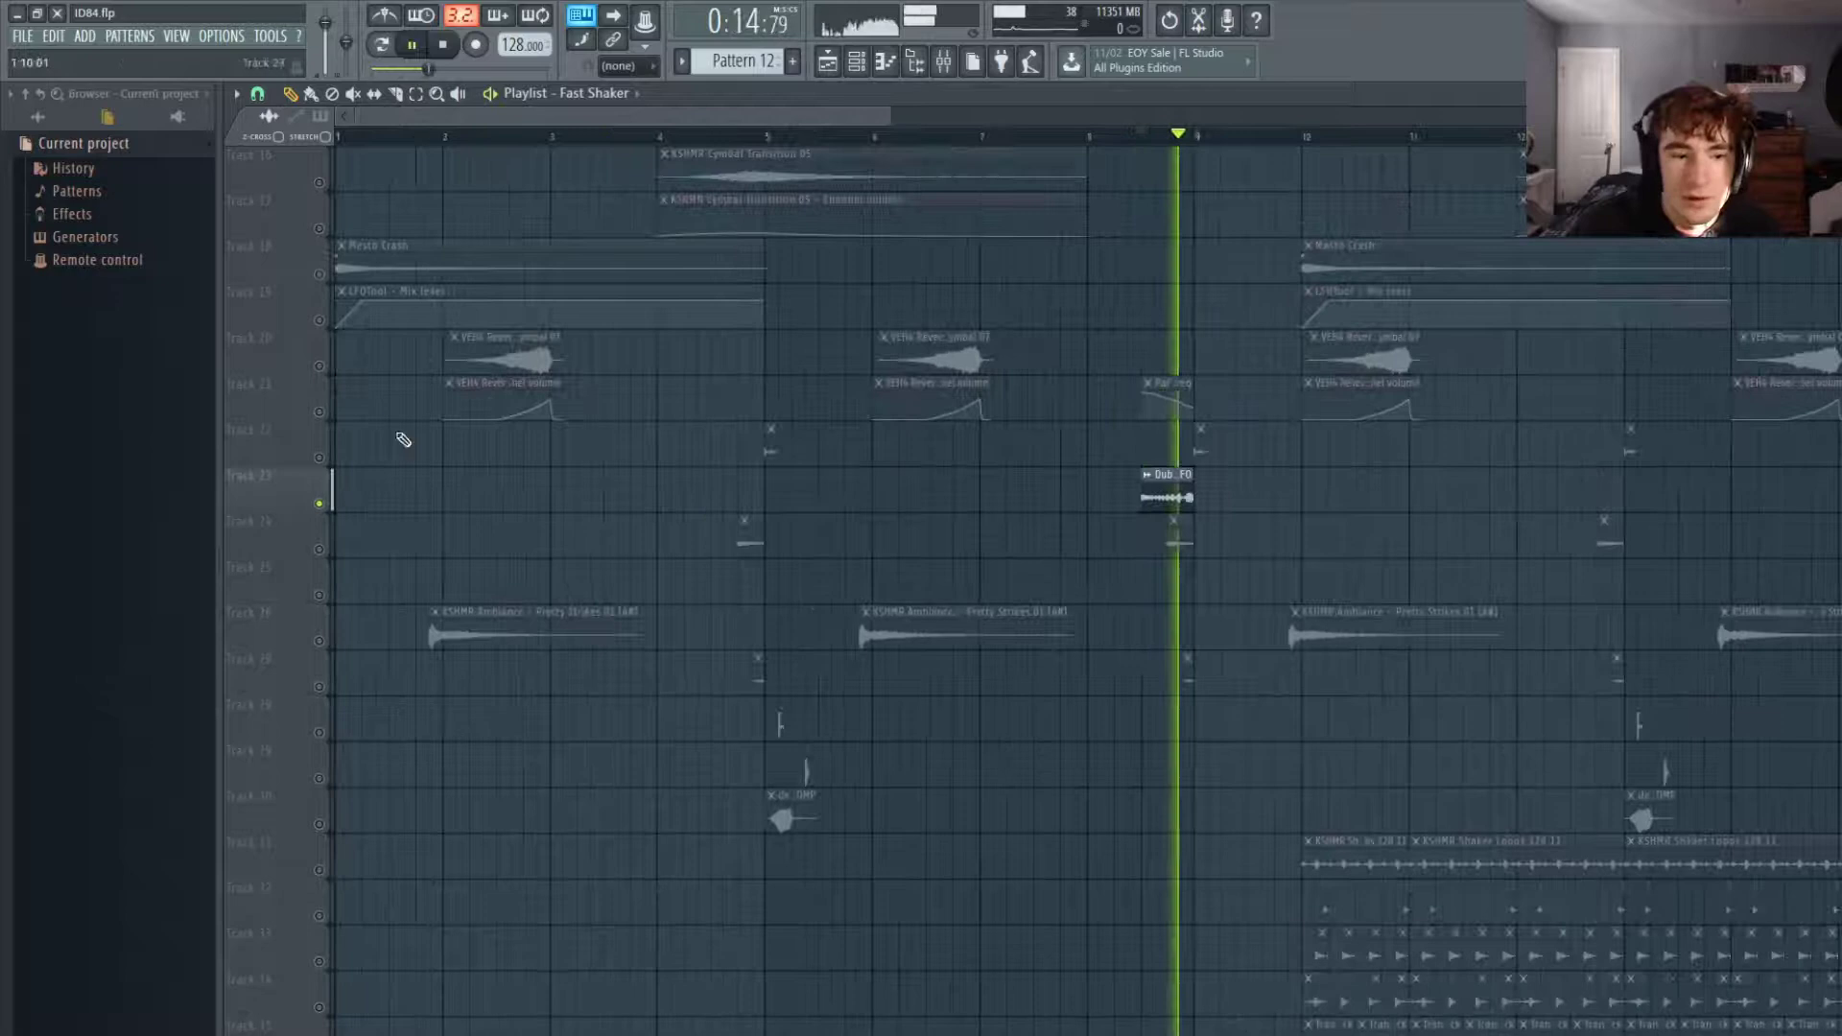
Solo the KSHMR Ambiance – Pretty Strikes 01 clips on Track 28 and place the playback position shortly before bar 2.
{"action": "key", "text": "space"}
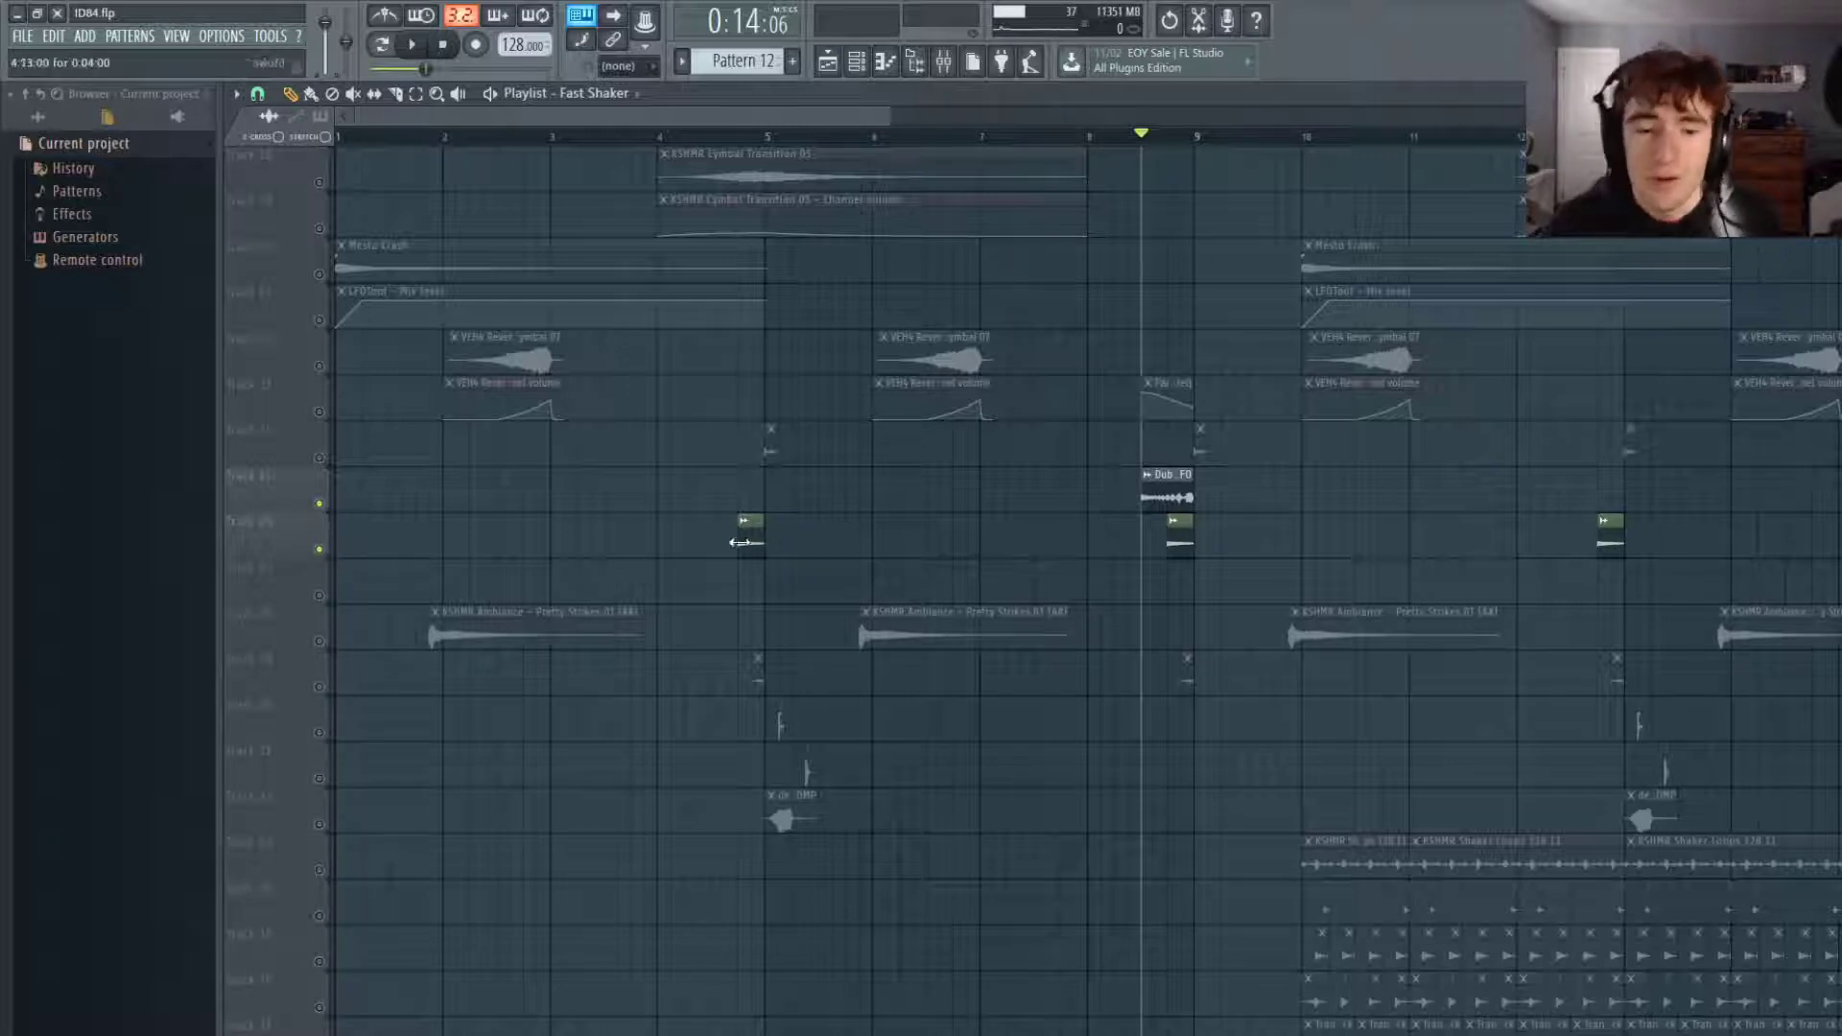
{"action": "scroll", "coordinate": [623, 576], "scroll_direction": "down", "scroll_amount": 4}
{"action": "scroll", "coordinate": [449, 561], "scroll_direction": "down", "scroll_amount": 4}
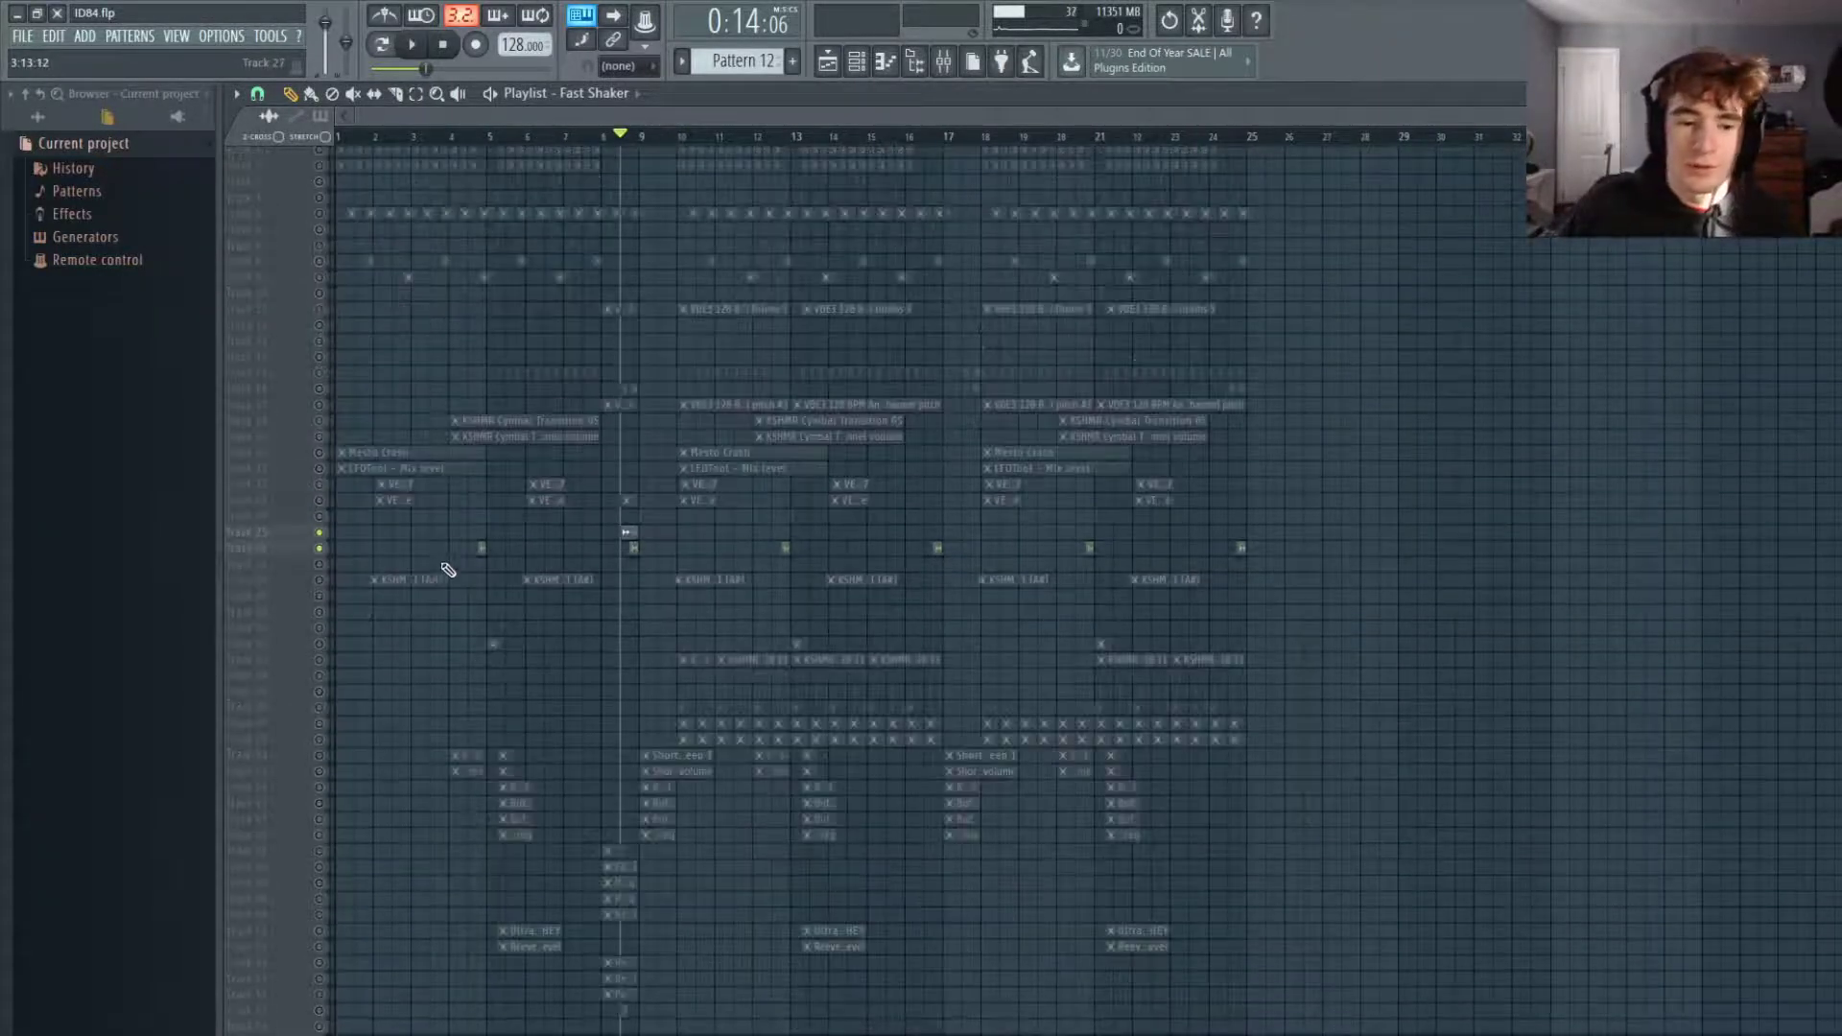
{"action": "scroll", "coordinate": [349, 584], "scroll_direction": "up", "scroll_amount": 4}
{"action": "left_click", "coordinate": [424, 139]}
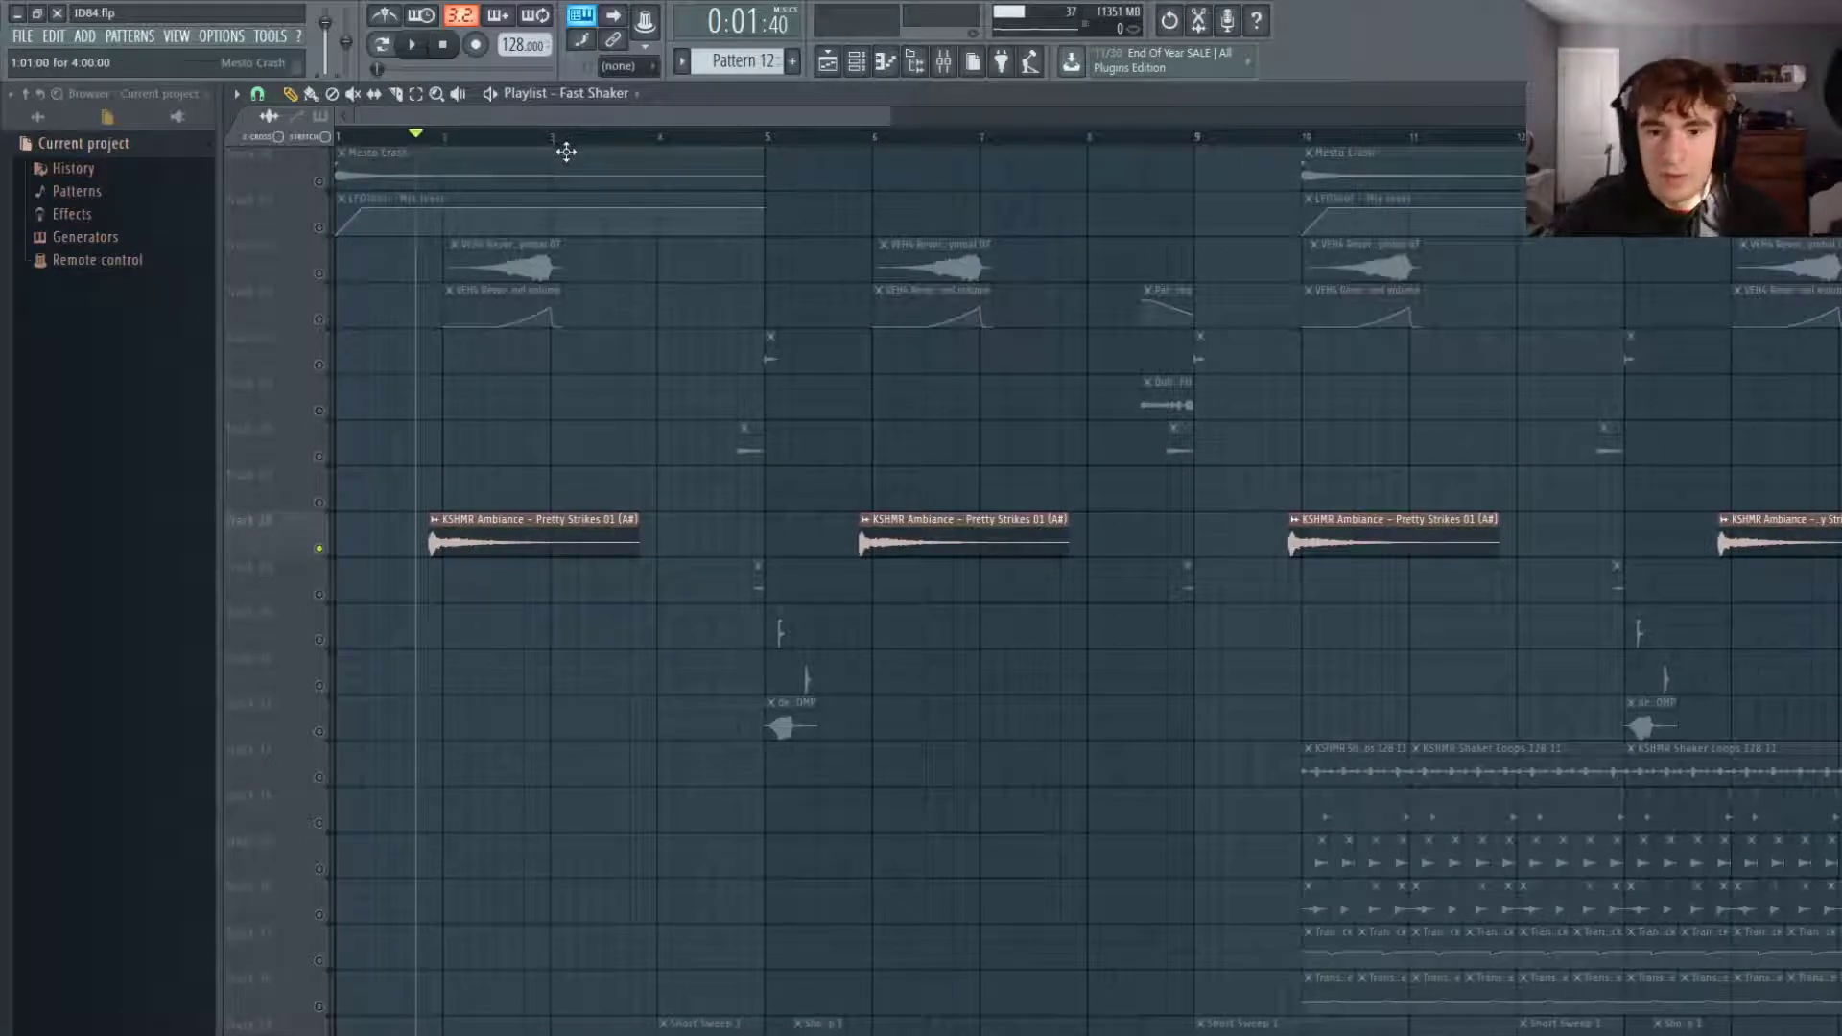
{"action": "scroll", "coordinate": [614, 361], "scroll_direction": "up", "scroll_amount": 5}
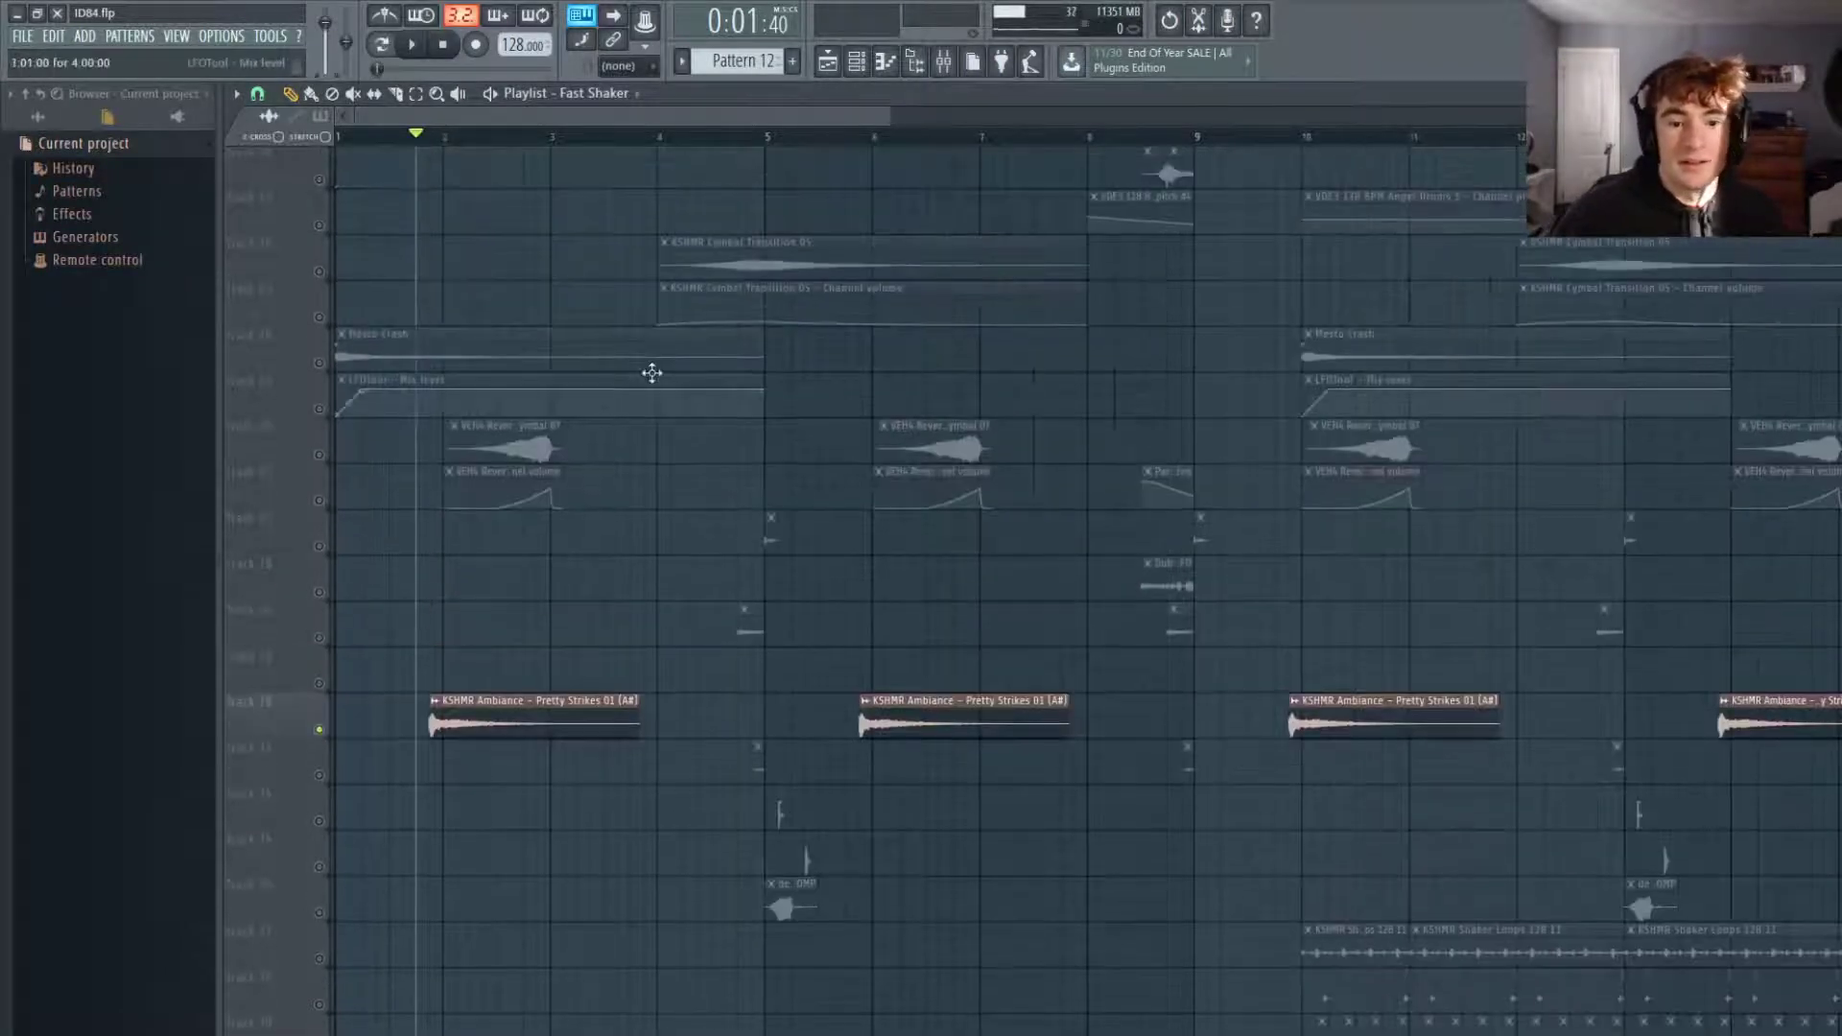
{"action": "scroll", "coordinate": [1154, 792], "scroll_direction": "up", "scroll_amount": 4}
{"action": "scroll", "coordinate": [1226, 700], "scroll_direction": "down", "scroll_amount": 5}
{"action": "scroll", "coordinate": [831, 711], "scroll_direction": "down", "scroll_amount": 3}
{"action": "scroll", "coordinate": [671, 652], "scroll_direction": "down", "scroll_amount": 3}
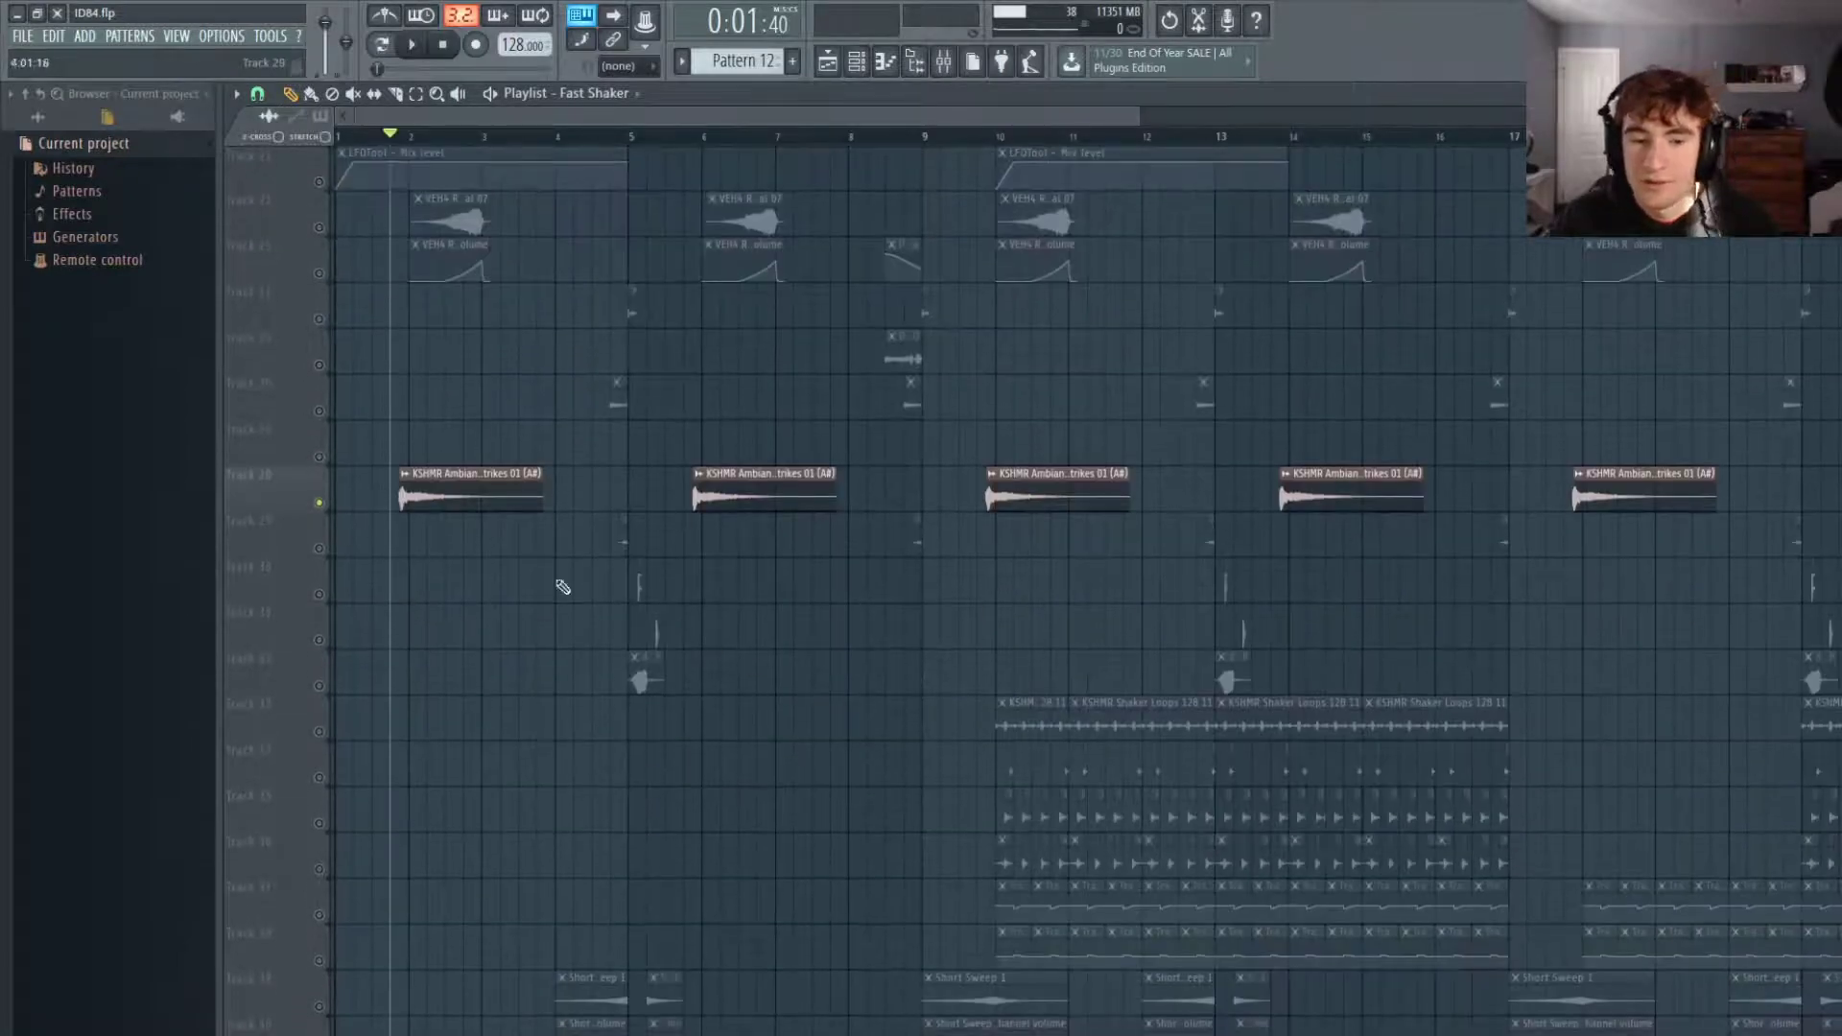
{"action": "scroll", "coordinate": [424, 609], "scroll_direction": "up", "scroll_amount": 4}
Solo the Glitch clip on Track 29 and play it leading into bar 5.
{"action": "key", "text": "space"}
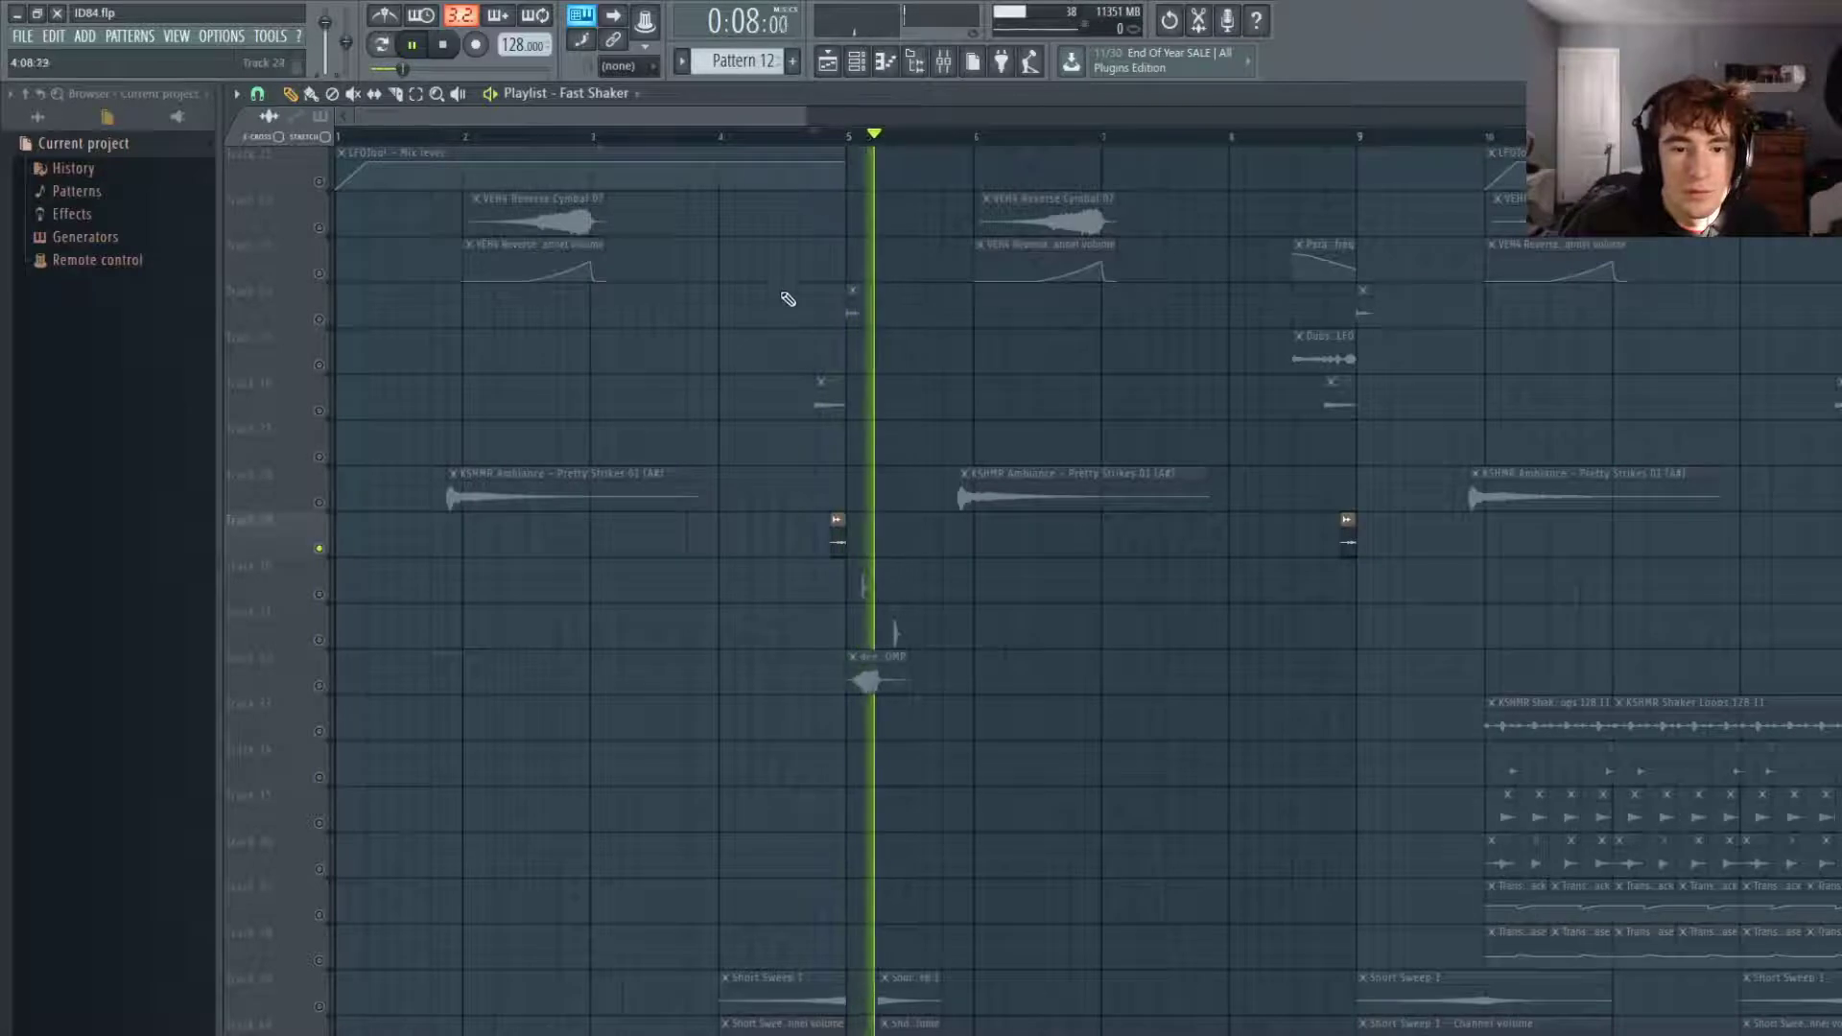
{"action": "key", "text": "space"}
{"action": "key", "text": "space"}
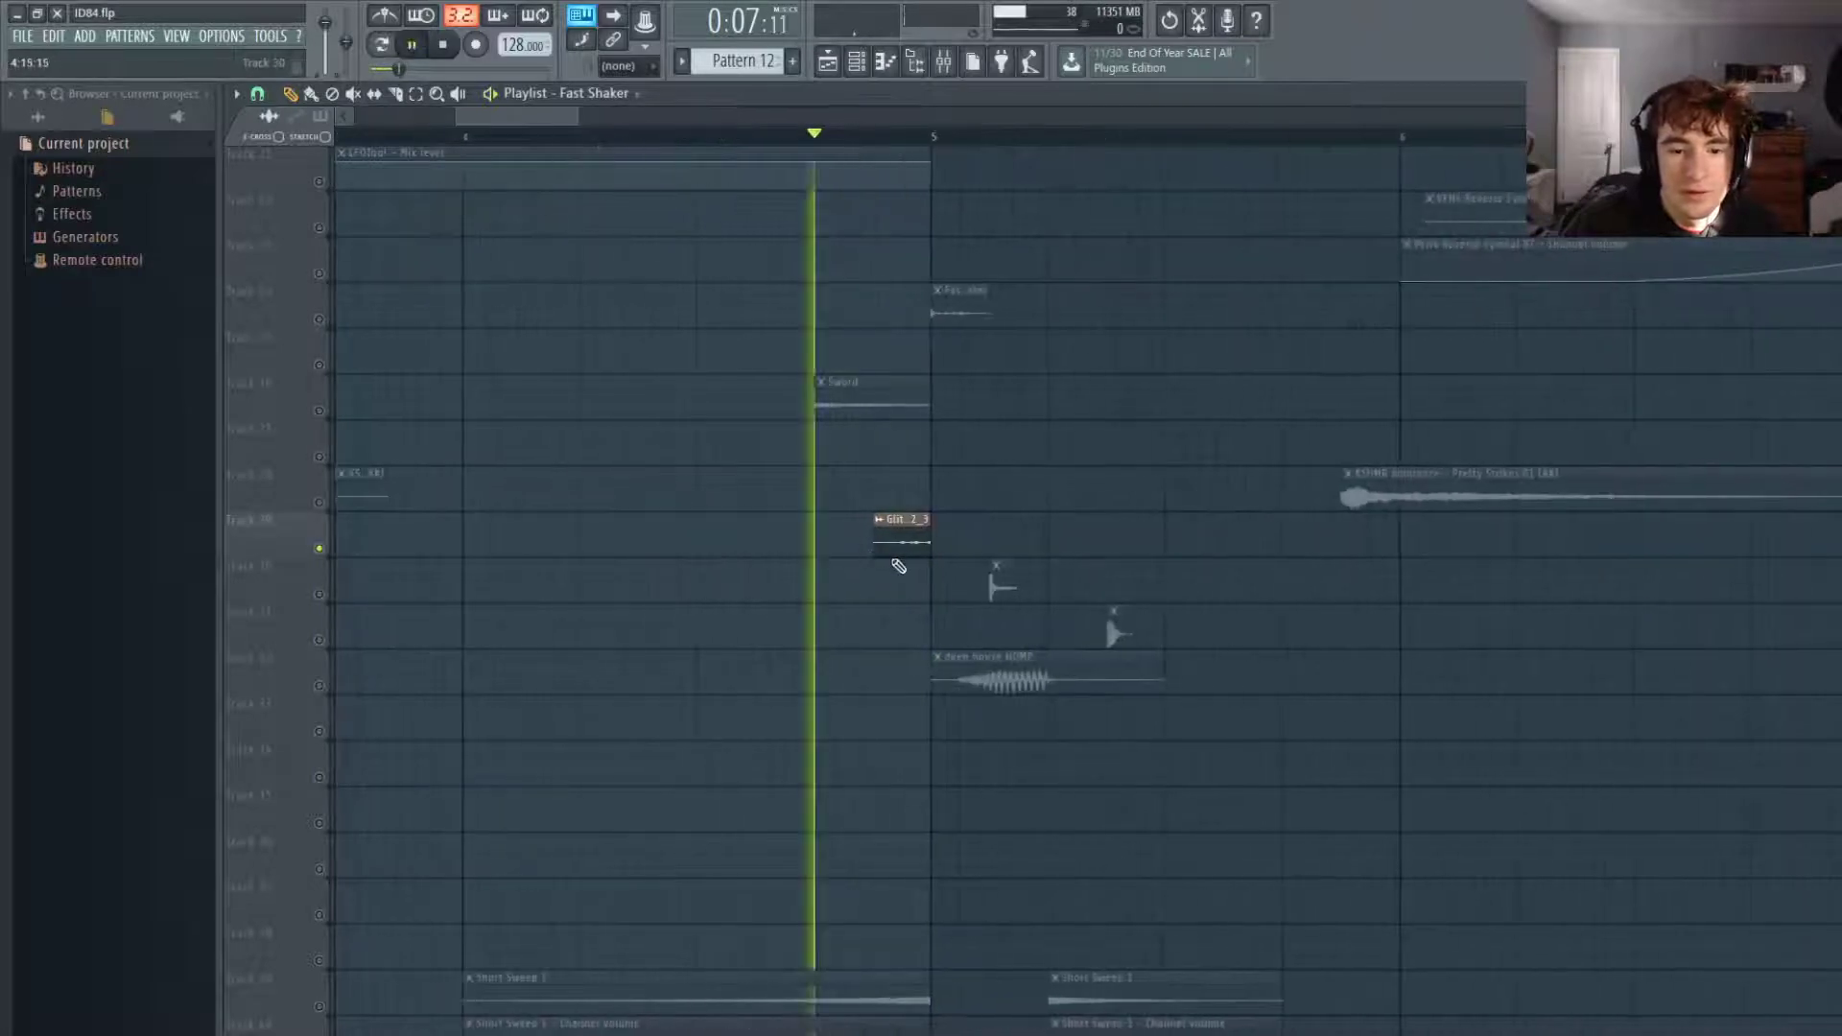
{"action": "scroll", "coordinate": [749, 576], "scroll_direction": "up", "scroll_amount": 2}
{"action": "key", "text": "space"}
Solo the percussion hit on Track 30 and play it from late bar 4, then unmute the Track 31 hit and deep house WOMP.
{"action": "key", "text": "space"}
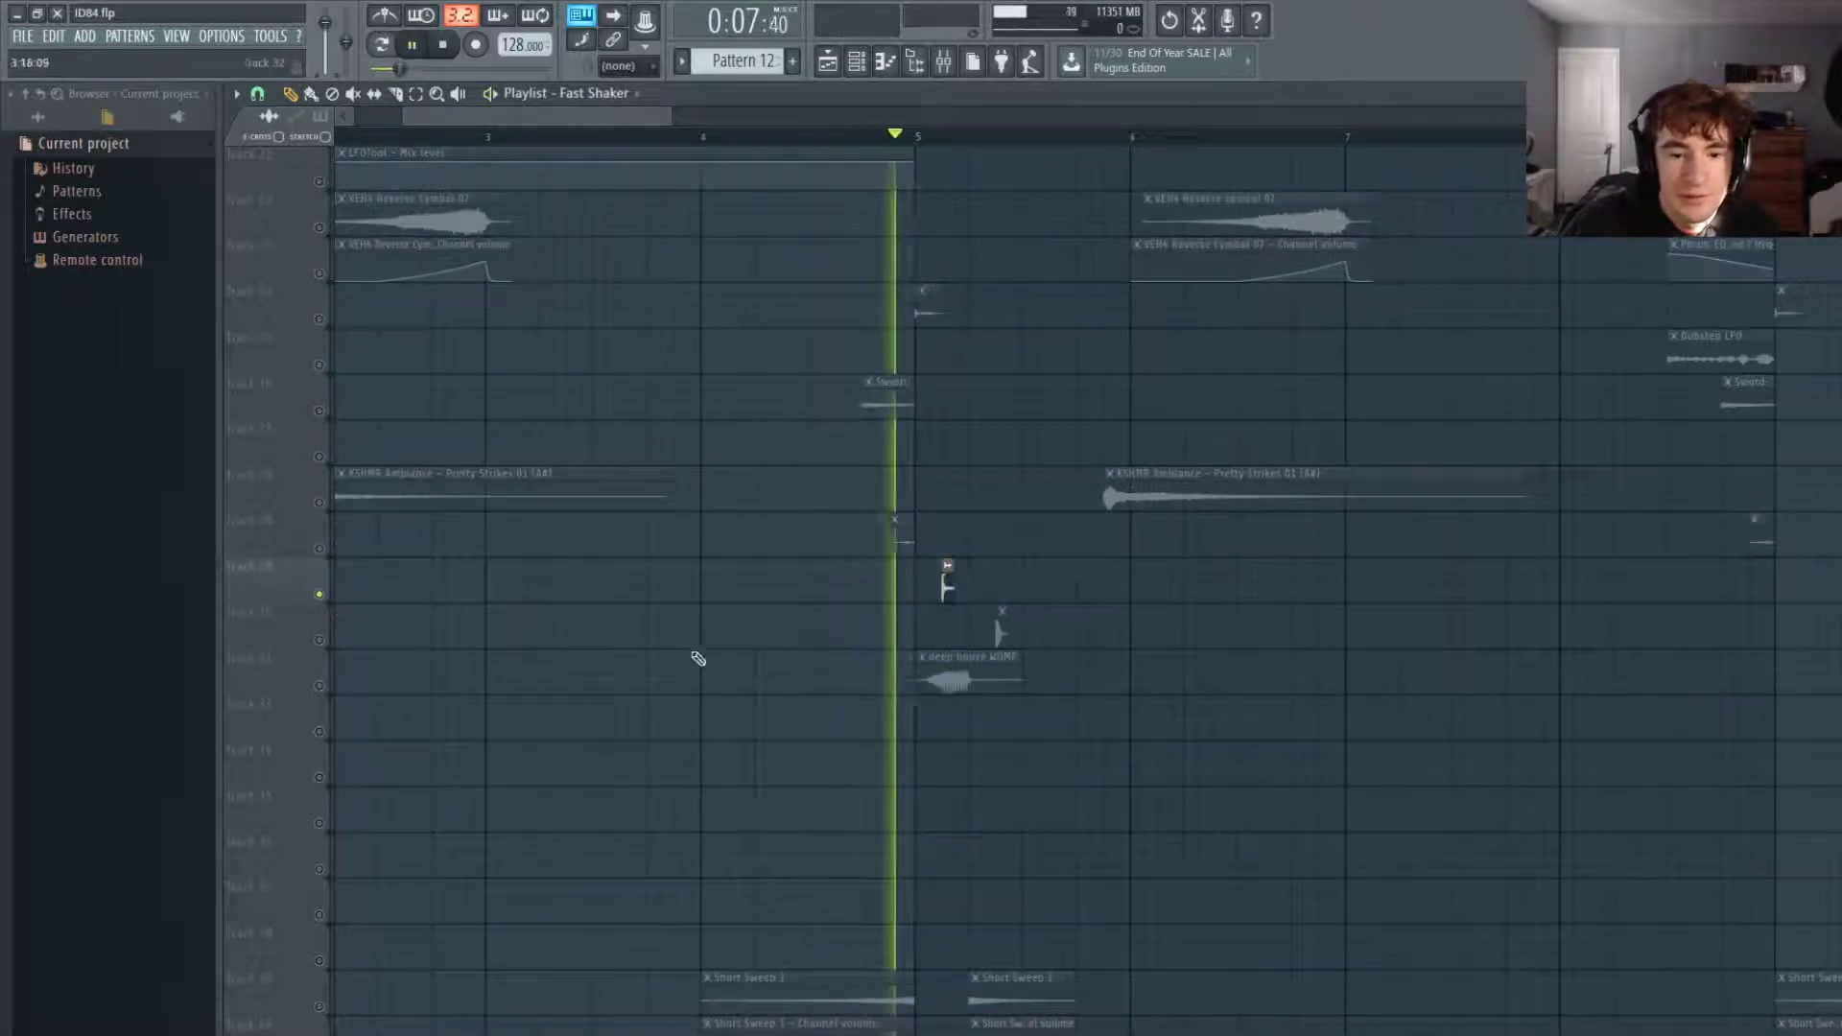
{"action": "scroll", "coordinate": [912, 662], "scroll_direction": "down", "scroll_amount": 2}
{"action": "key", "text": "space"}
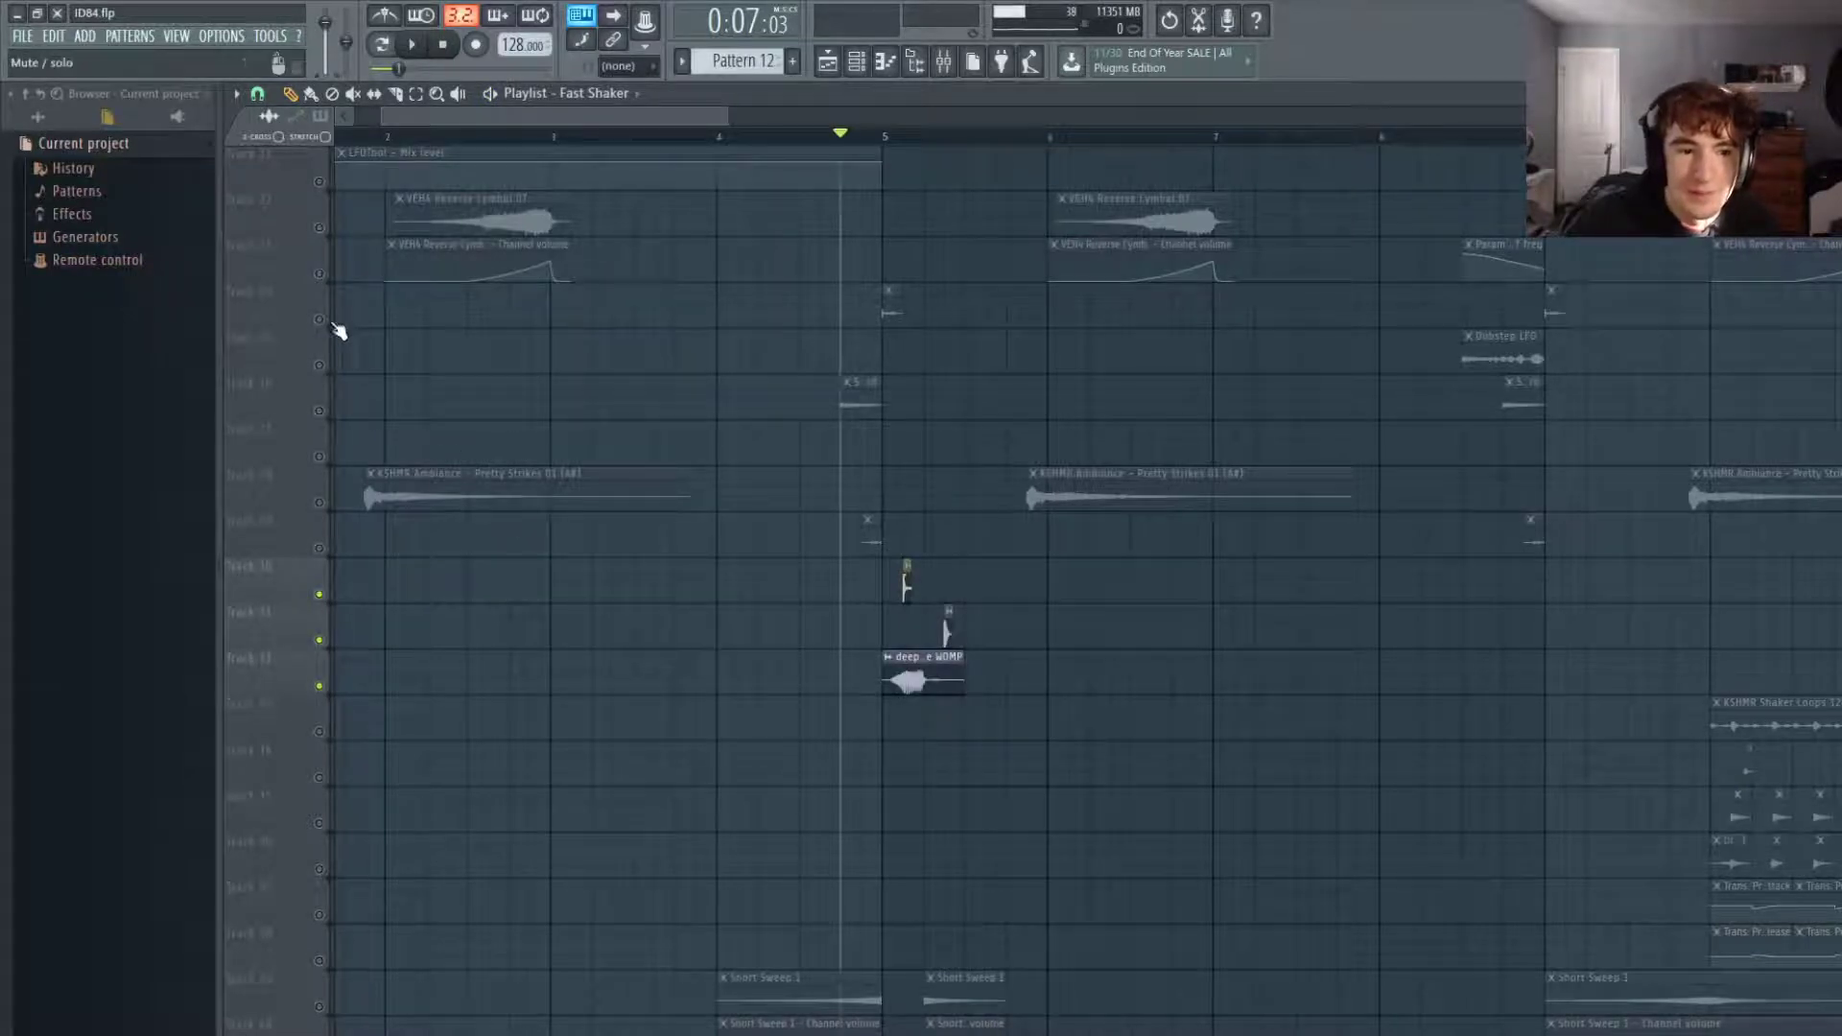
Unmute the Fast Shaker and play it together with both percussion hits and the deep house WOMP from bar 5.
{"action": "scroll", "coordinate": [905, 292], "scroll_direction": "up", "scroll_amount": 2}
{"action": "left_click", "coordinate": [890, 137]}
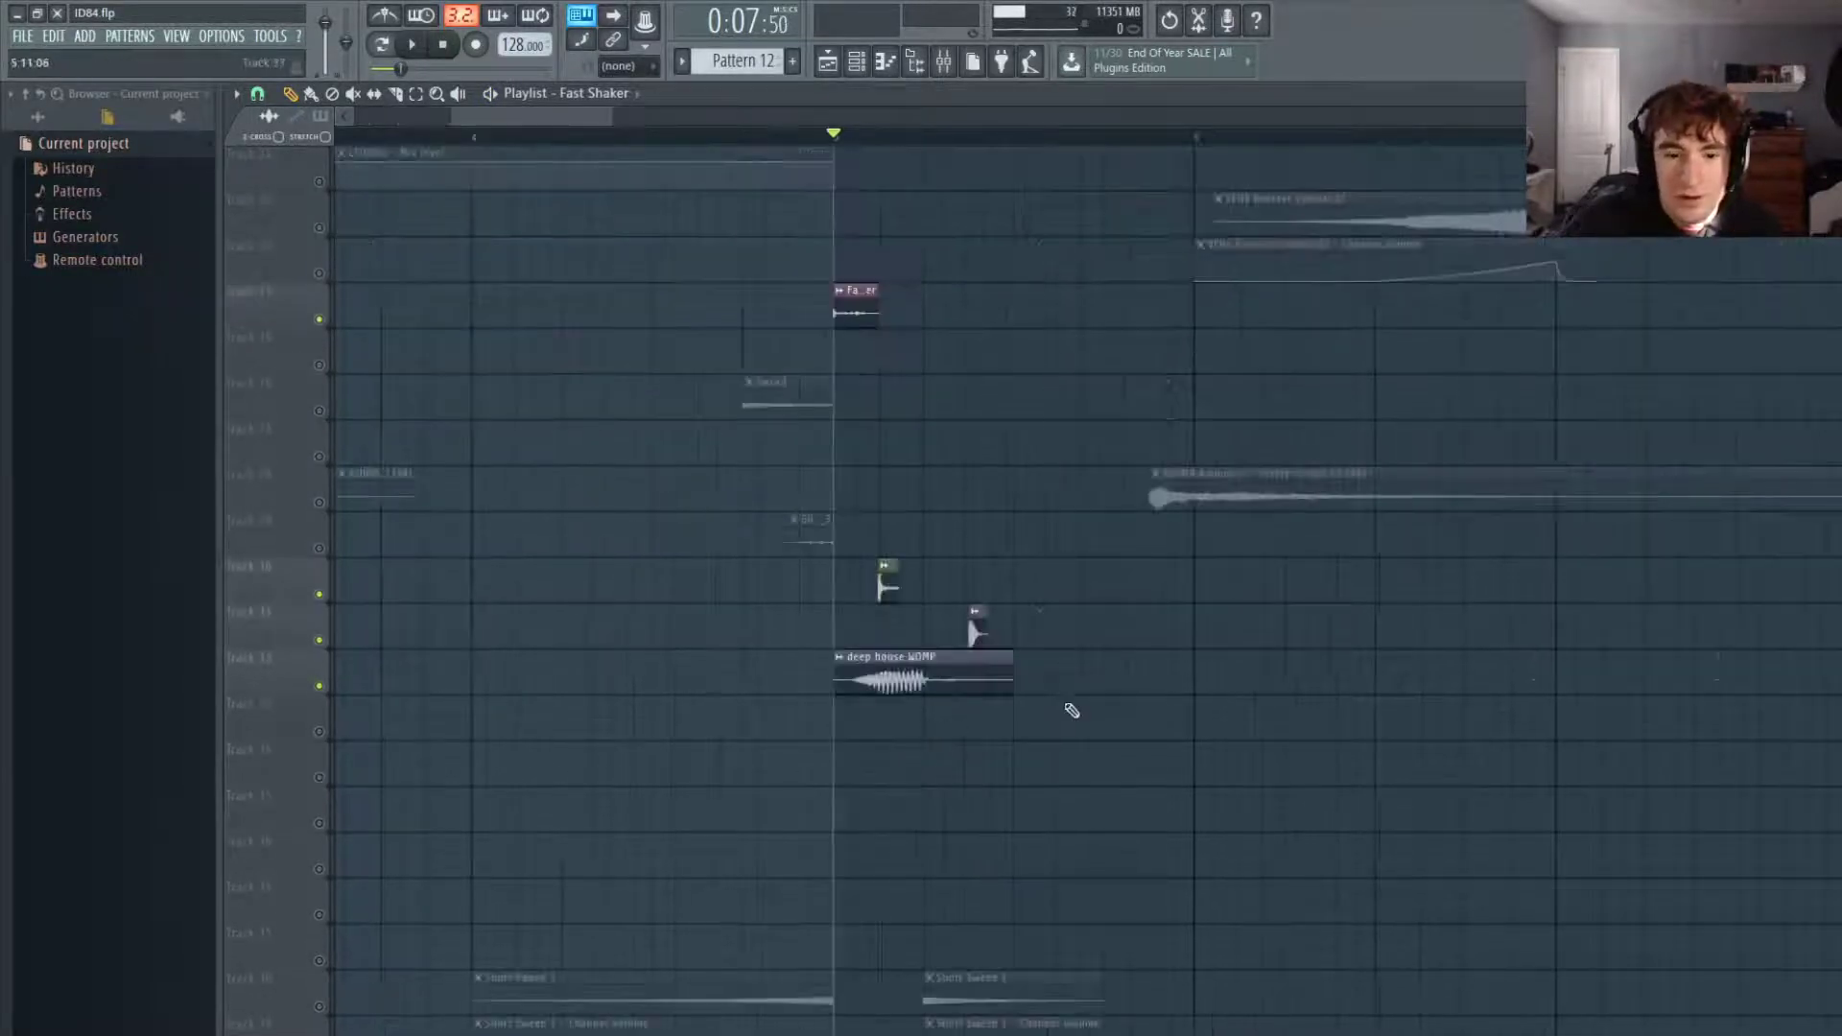
{"action": "scroll", "coordinate": [953, 708], "scroll_direction": "up", "scroll_amount": 2}
{"action": "key", "text": "space"}
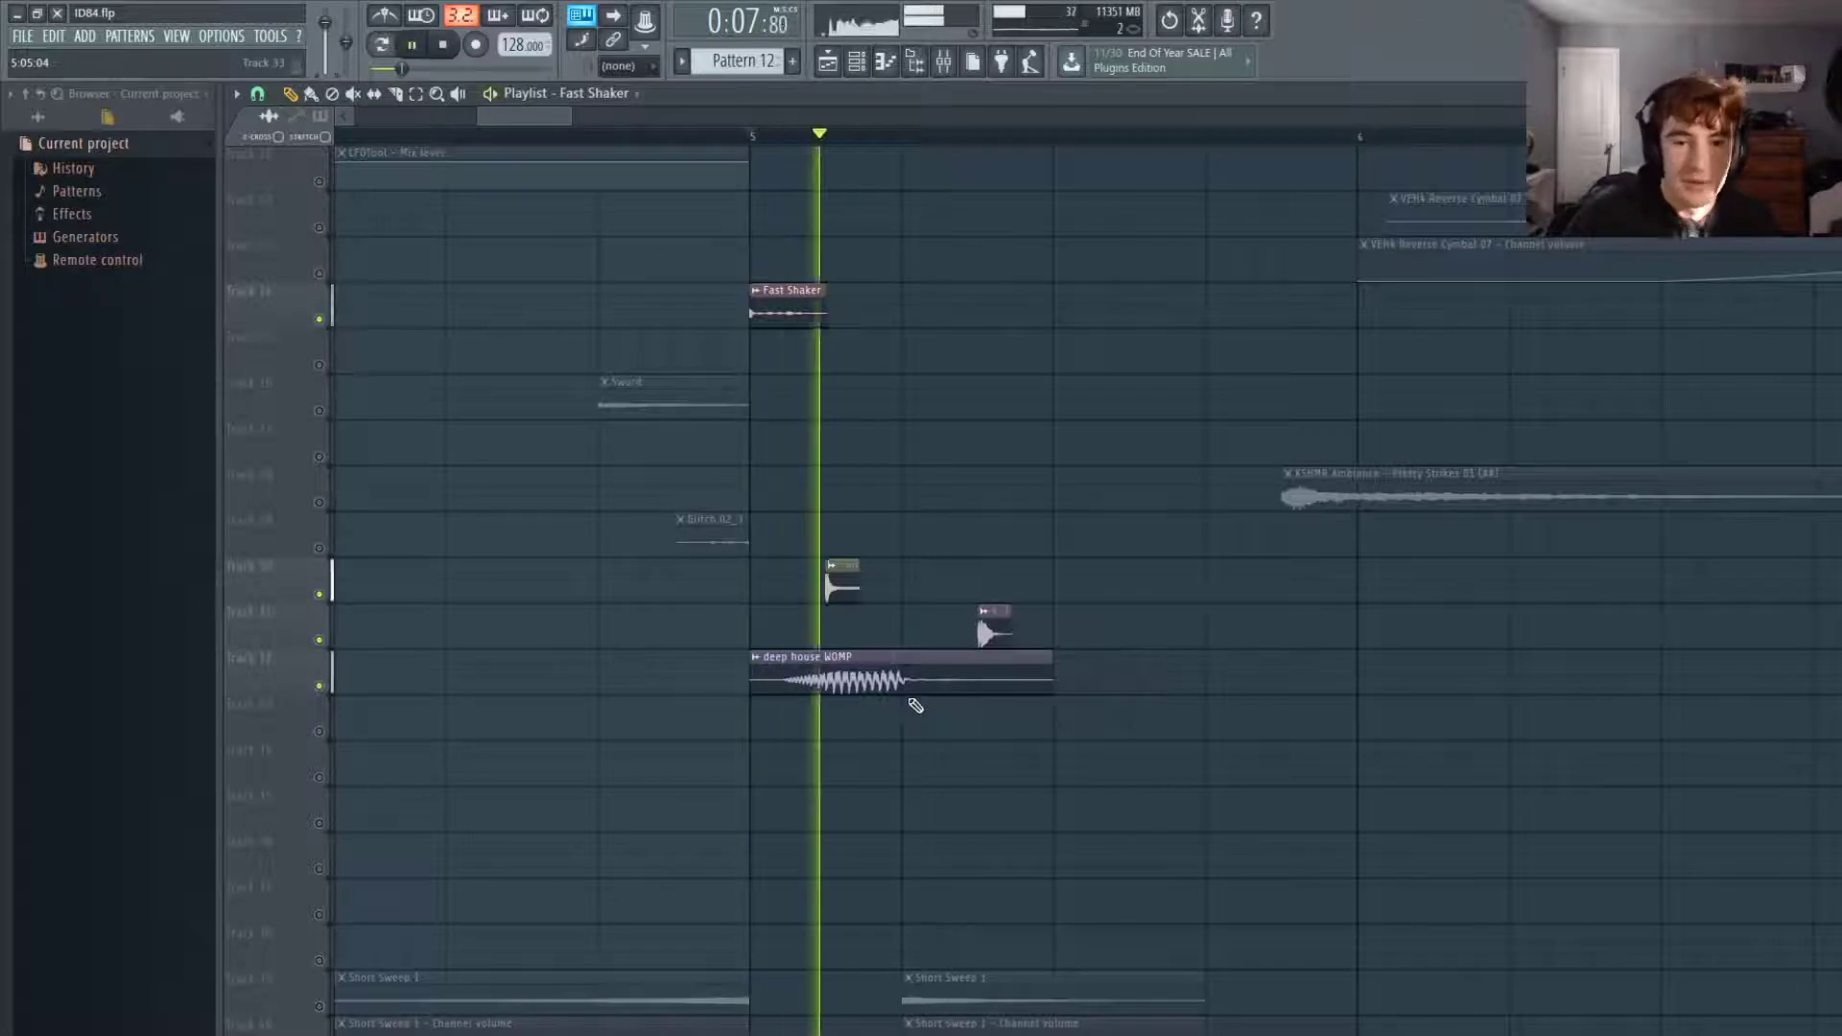
{"action": "key", "text": "space"}
Mute the deep house WOMP, play the Fast Shaker and percussion hits from bar 5 without it, and unmute it again.
{"action": "left_click", "coordinate": [320, 687]}
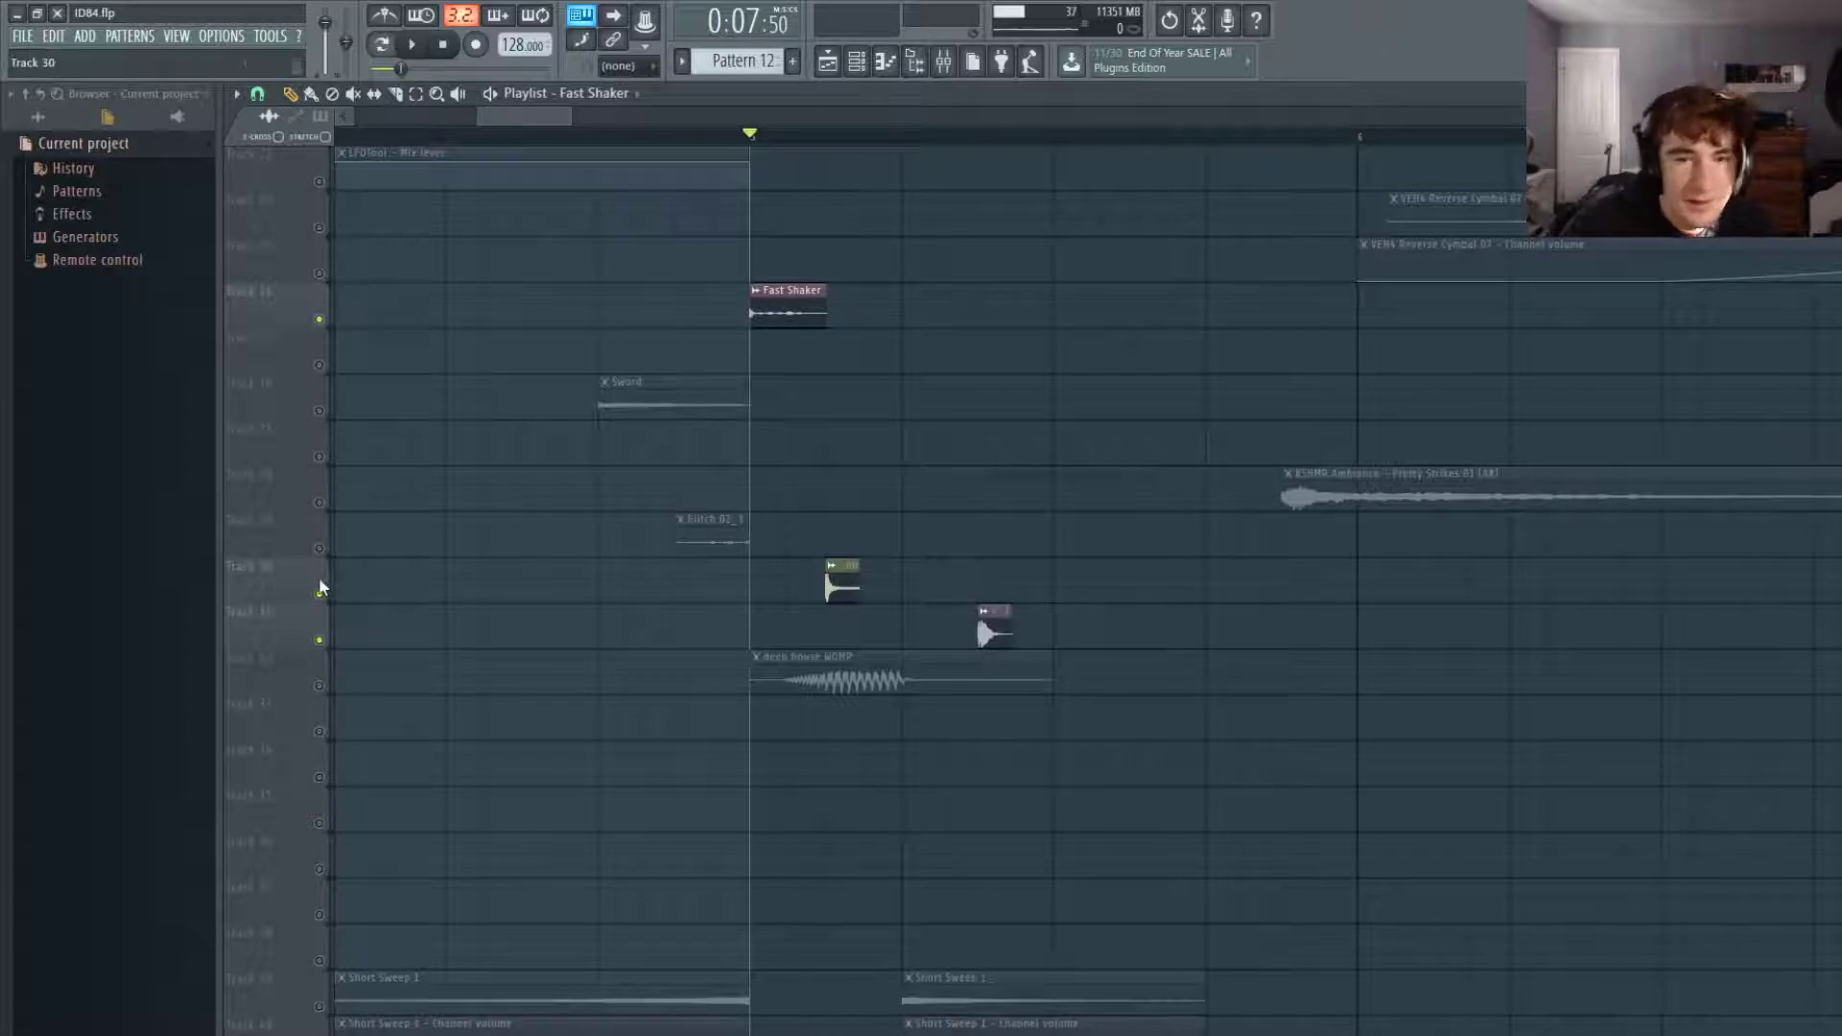
{"action": "key", "text": "space"}
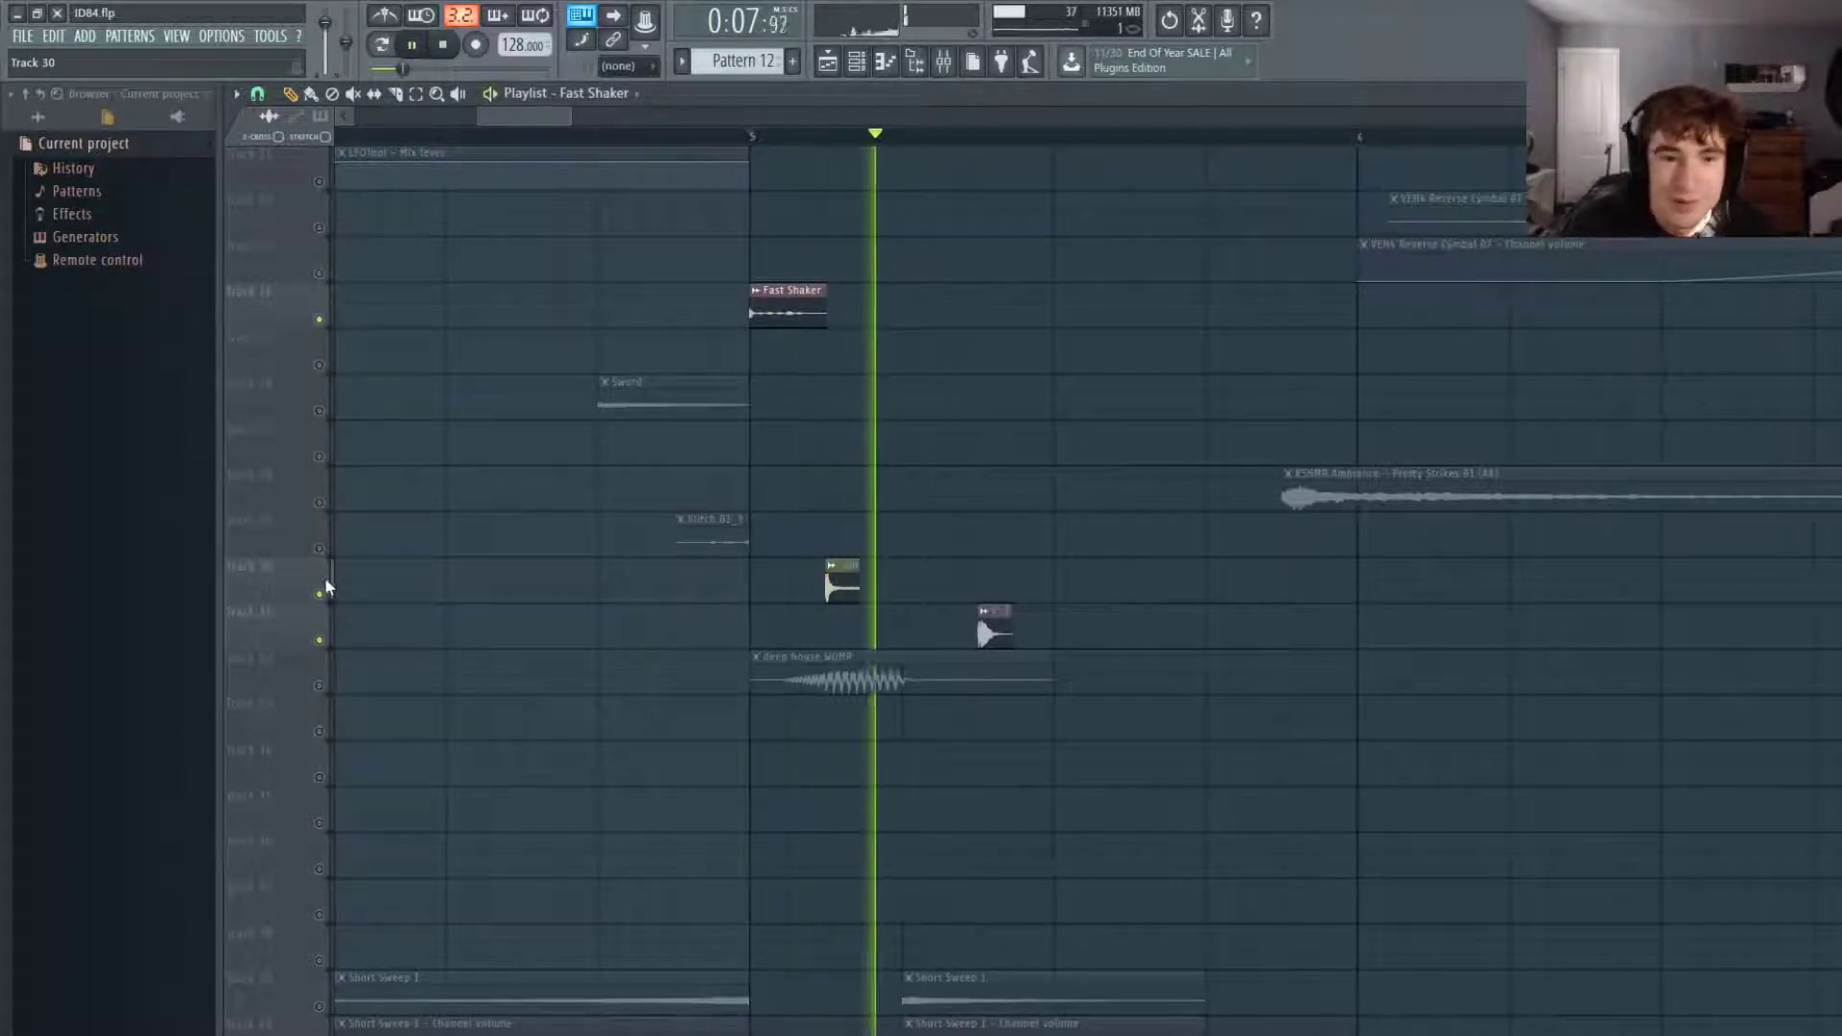
{"action": "key", "text": "space"}
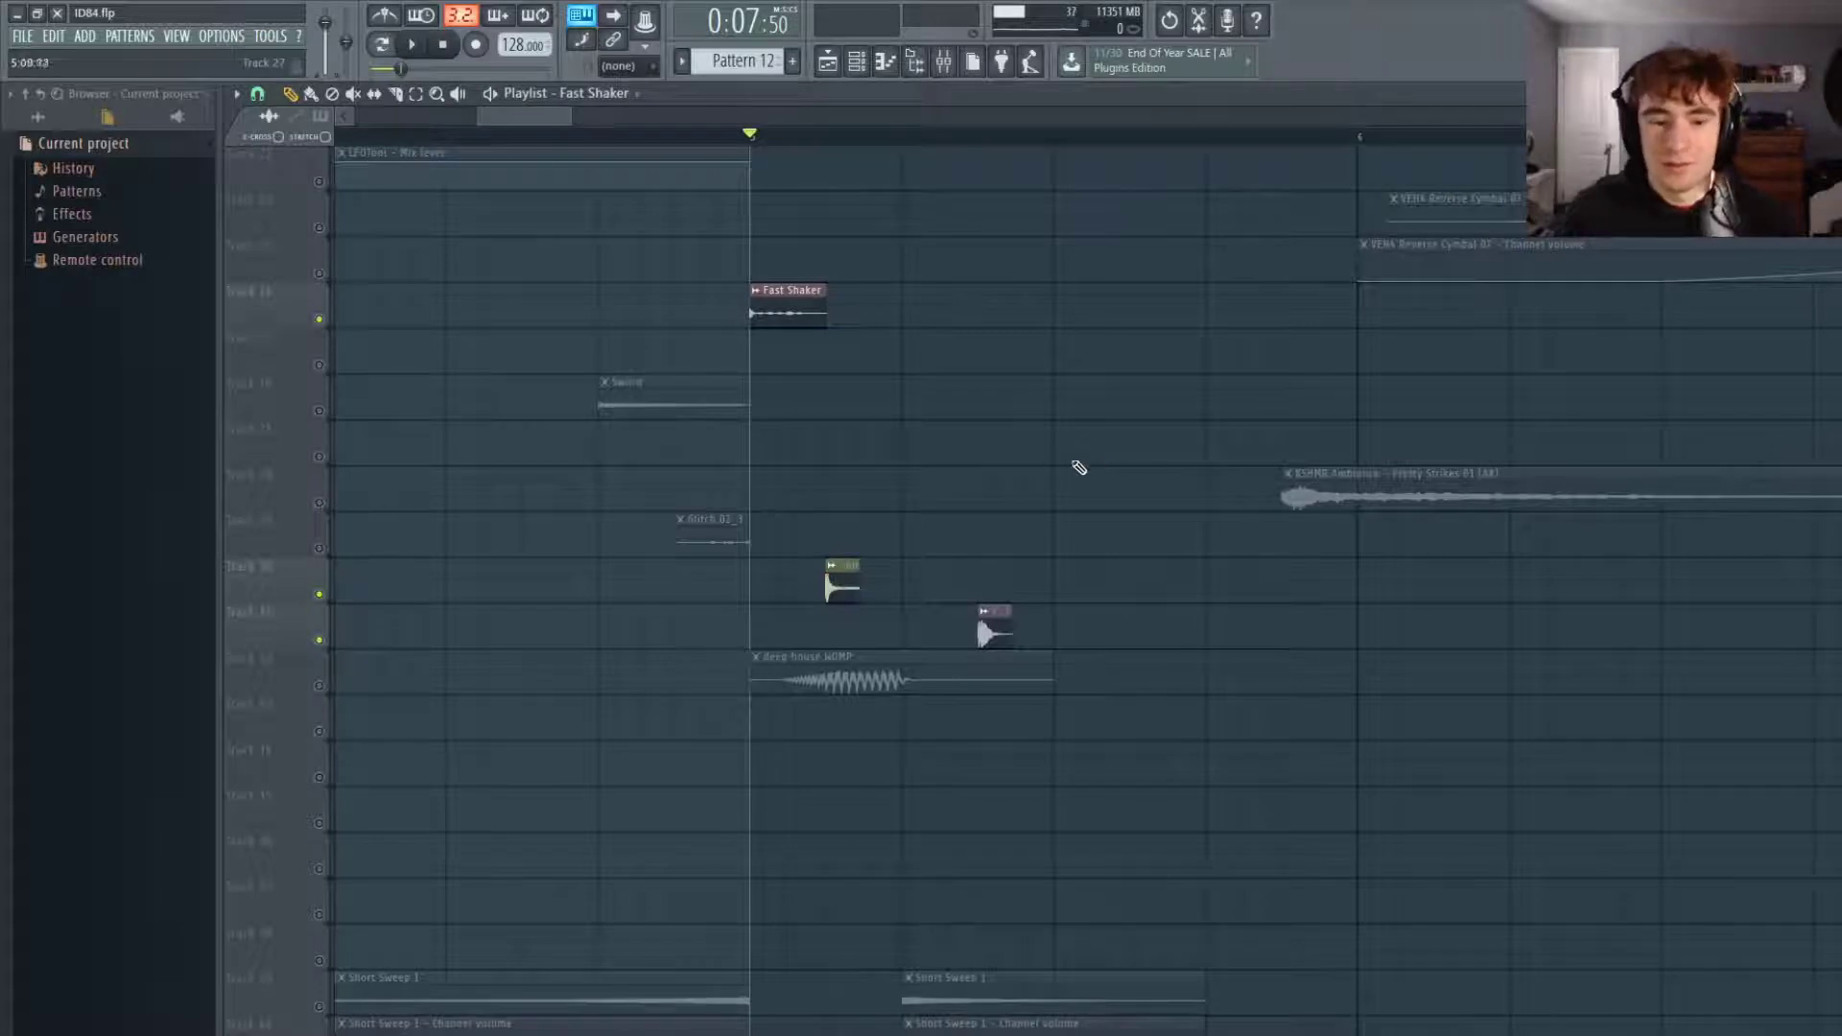
{"action": "left_click", "coordinate": [319, 685]}
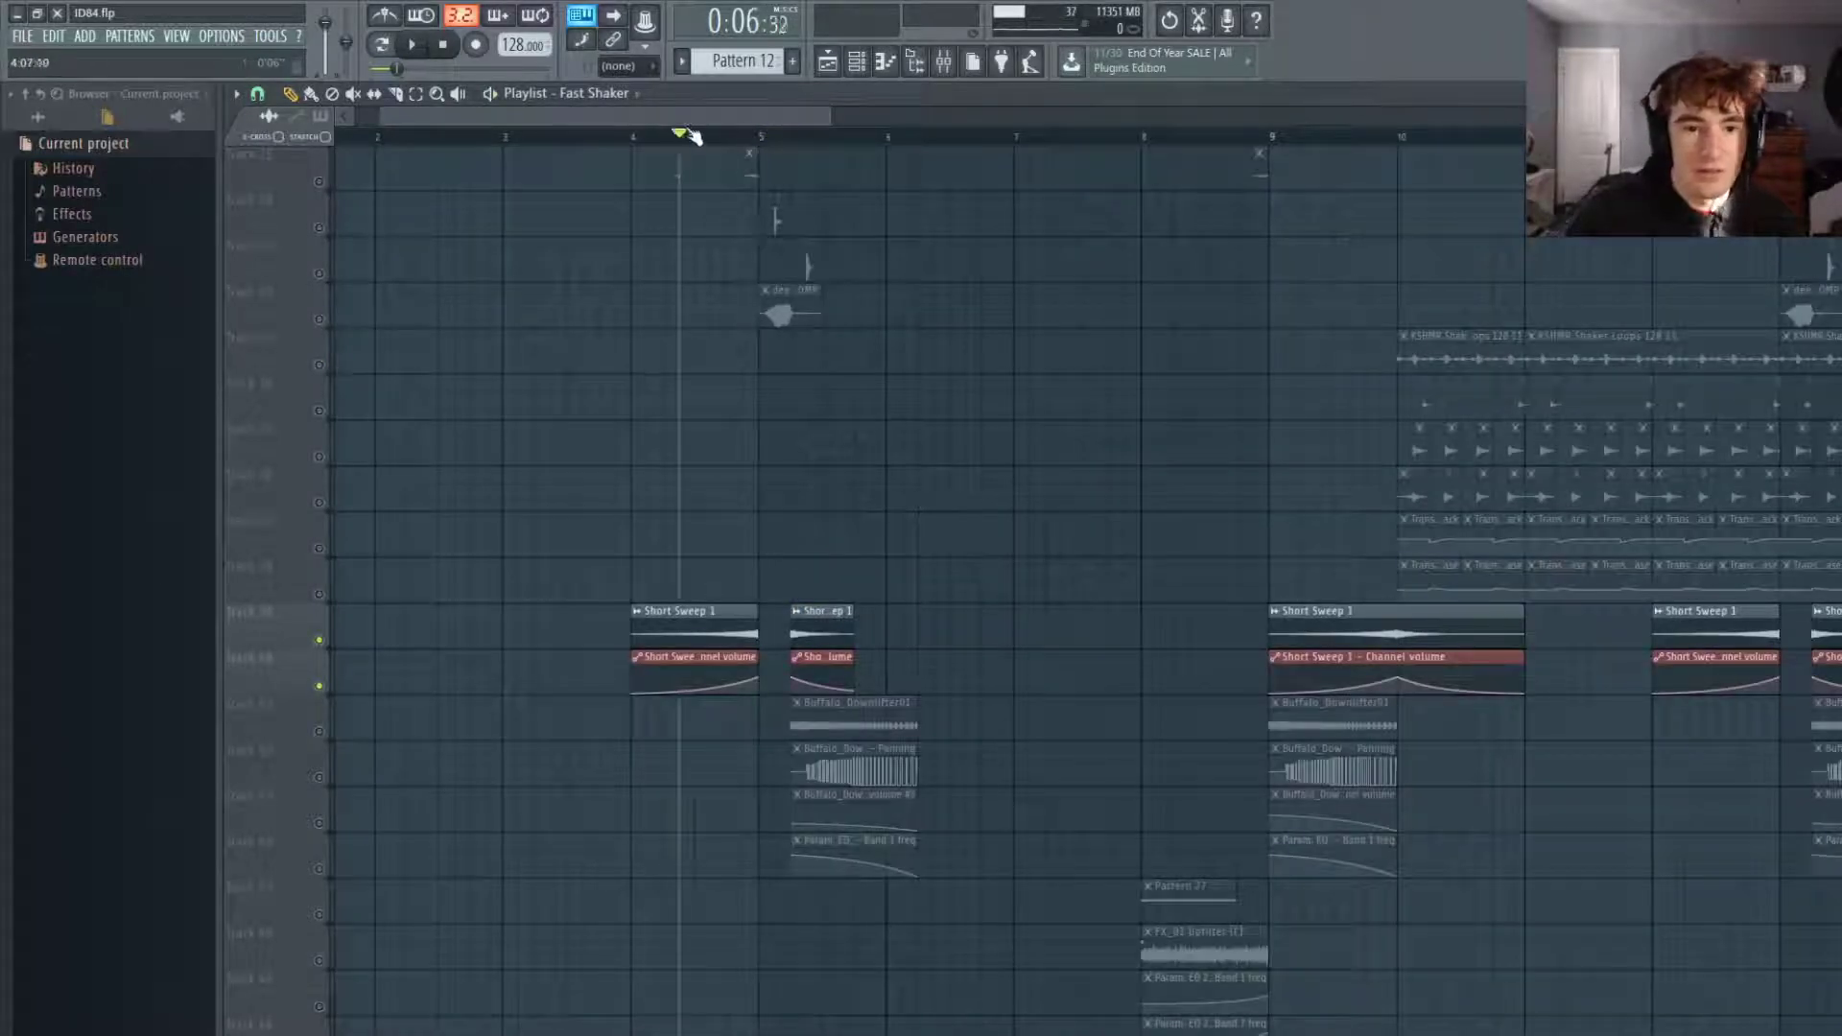
Play the soloed Short Sweep 1 clips with their channel volume automation from the middle of bar 4.
{"action": "key", "text": "space"}
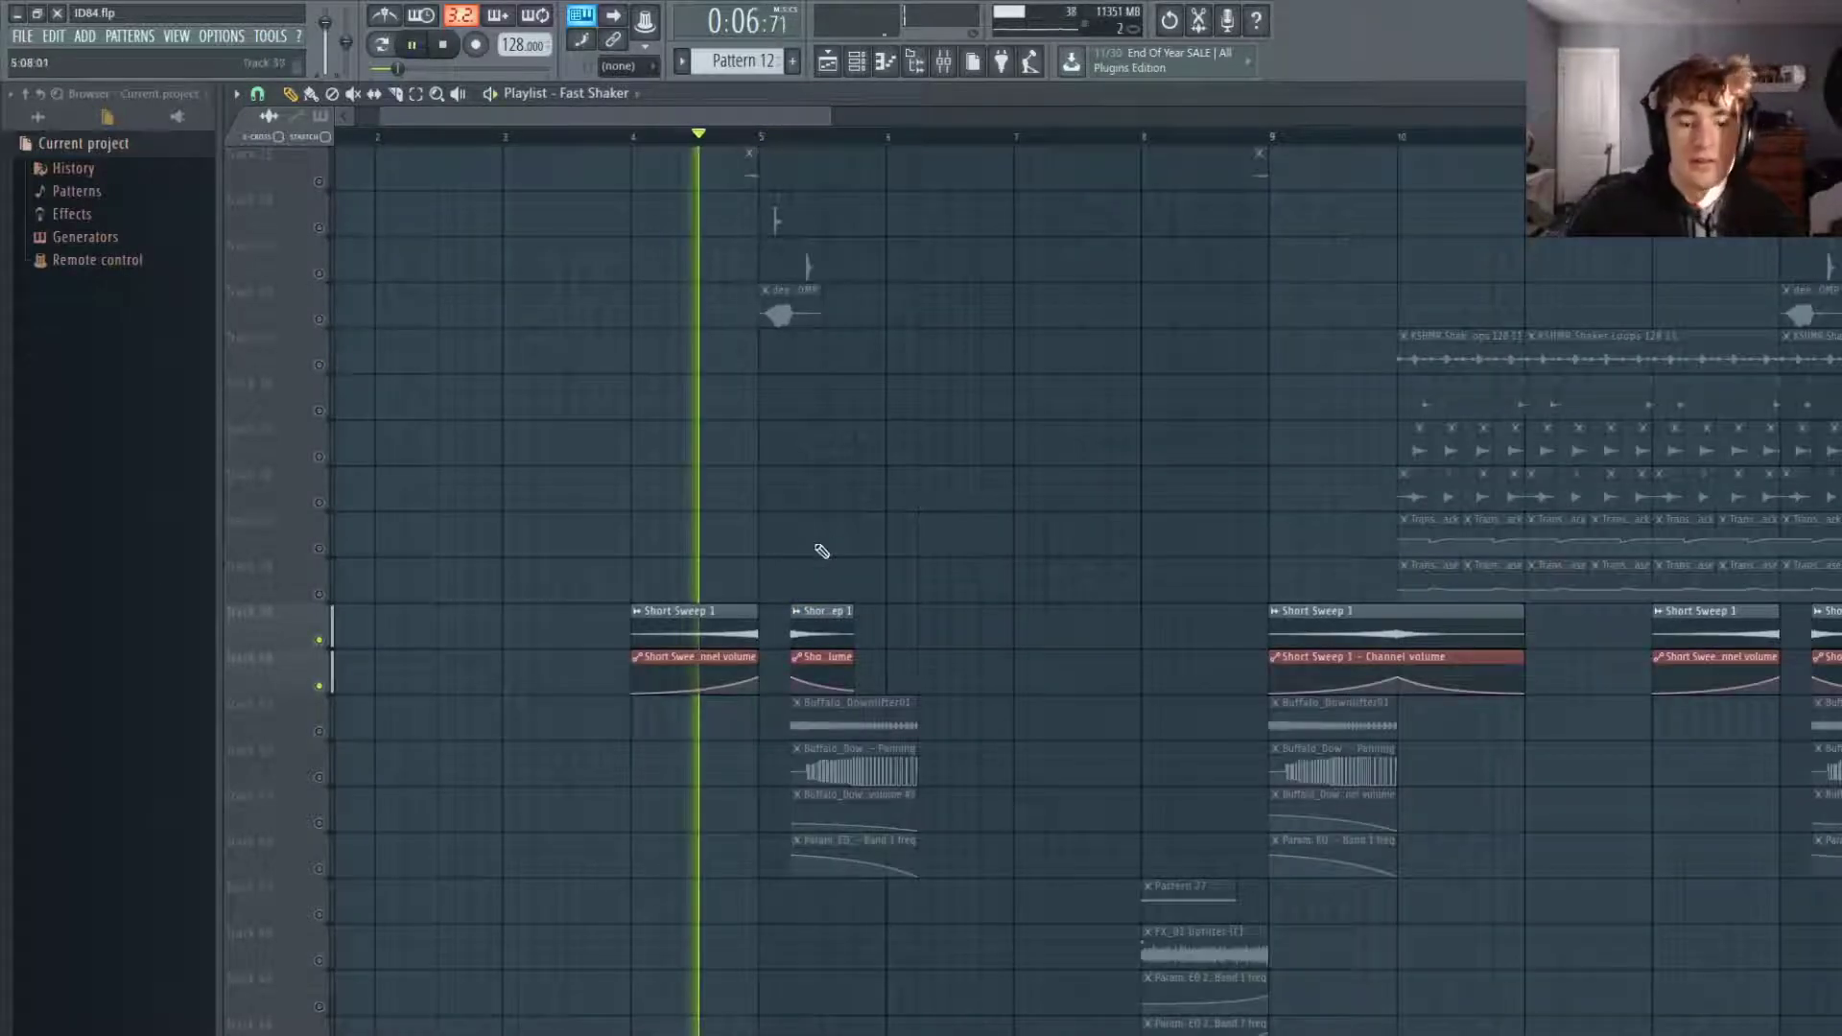
{"action": "scroll", "coordinate": [823, 547], "scroll_direction": "down", "scroll_amount": 3}
{"action": "key", "text": "space"}
Play Short Sweep 1 together with the deep house WOMP, restarting from the middle of bar 4.
{"action": "scroll", "coordinate": [770, 441], "scroll_direction": "up", "scroll_amount": 3, "text": "ctrl"}
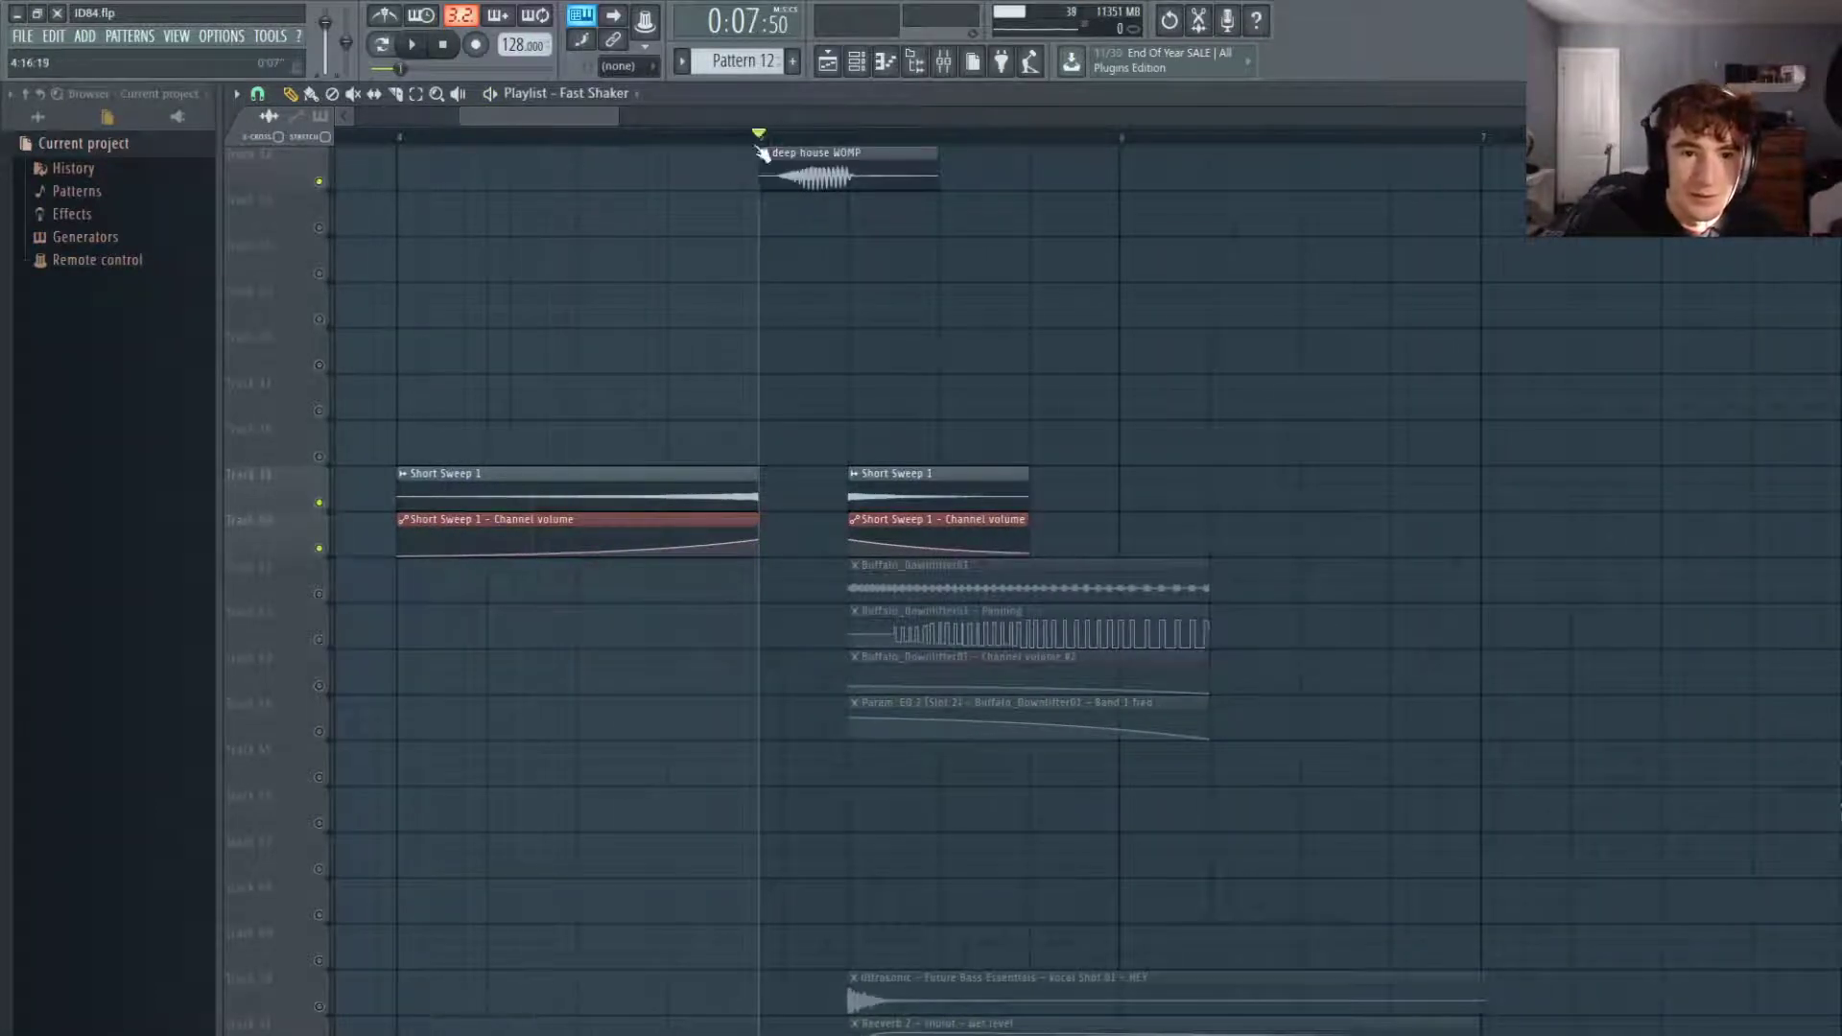
{"action": "key", "text": "space"}
{"action": "left_click", "coordinate": [575, 135]}
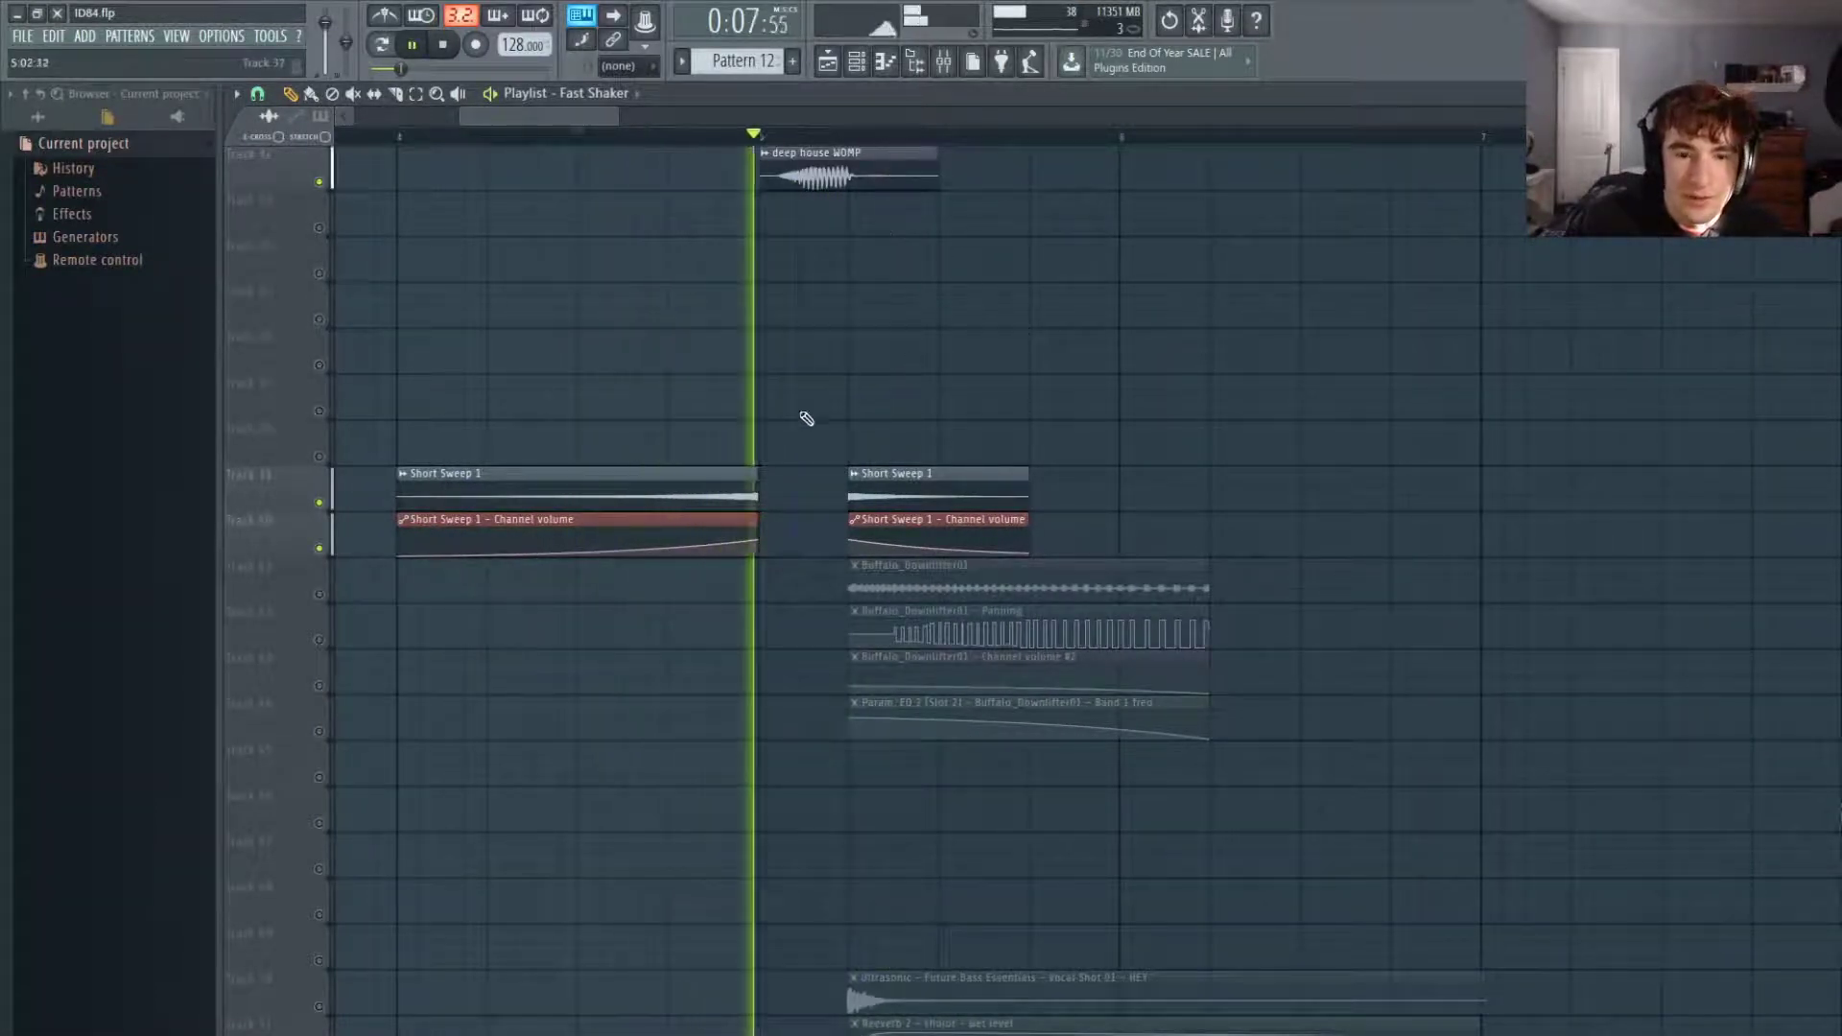
{"action": "key", "text": "space"}
Solo Buffalo_Downlifter01 with its panning, channel volume and Param. EQ 2 automation on Tracks 41 to 44 and play it in bar 5.
{"action": "scroll", "coordinate": [794, 255], "scroll_direction": "down", "scroll_amount": 5, "text": "ctrl"}
{"action": "scroll", "coordinate": [753, 342], "scroll_direction": "up", "scroll_amount": 1}
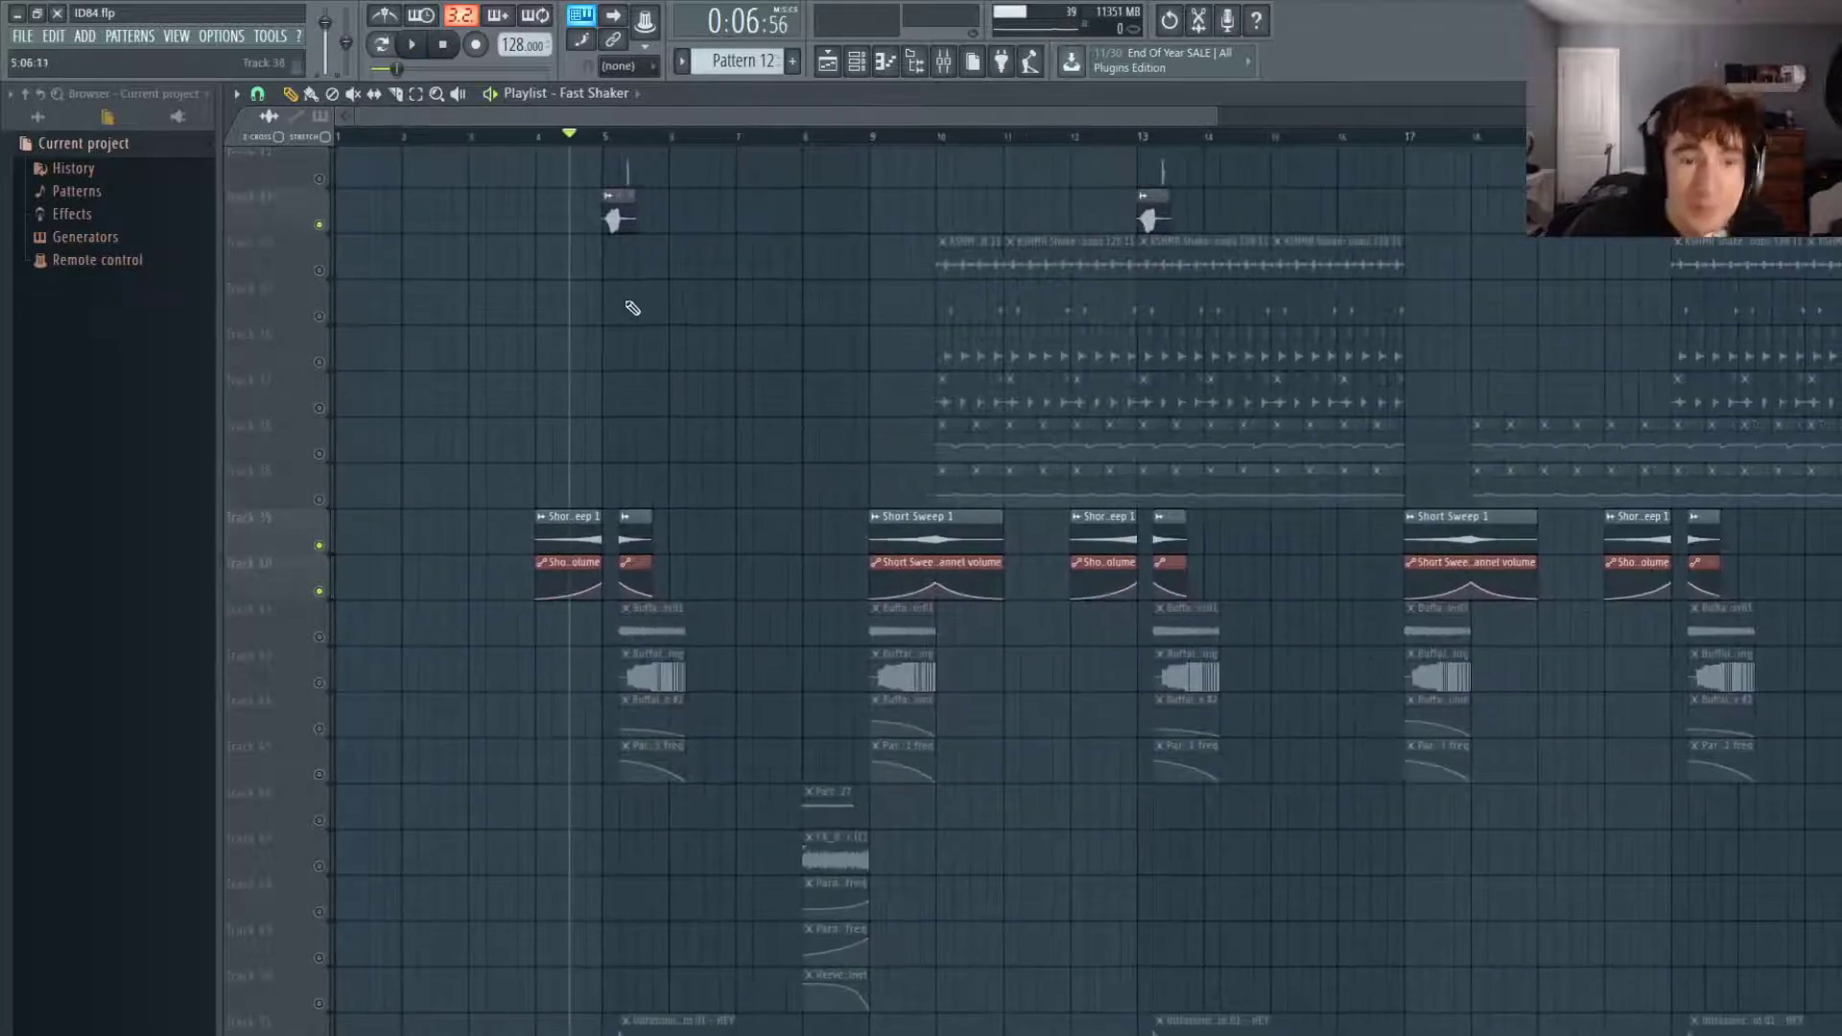
{"action": "scroll", "coordinate": [633, 308], "scroll_direction": "up", "scroll_amount": 3}
{"action": "scroll", "coordinate": [623, 398], "scroll_direction": "down", "scroll_amount": 7}
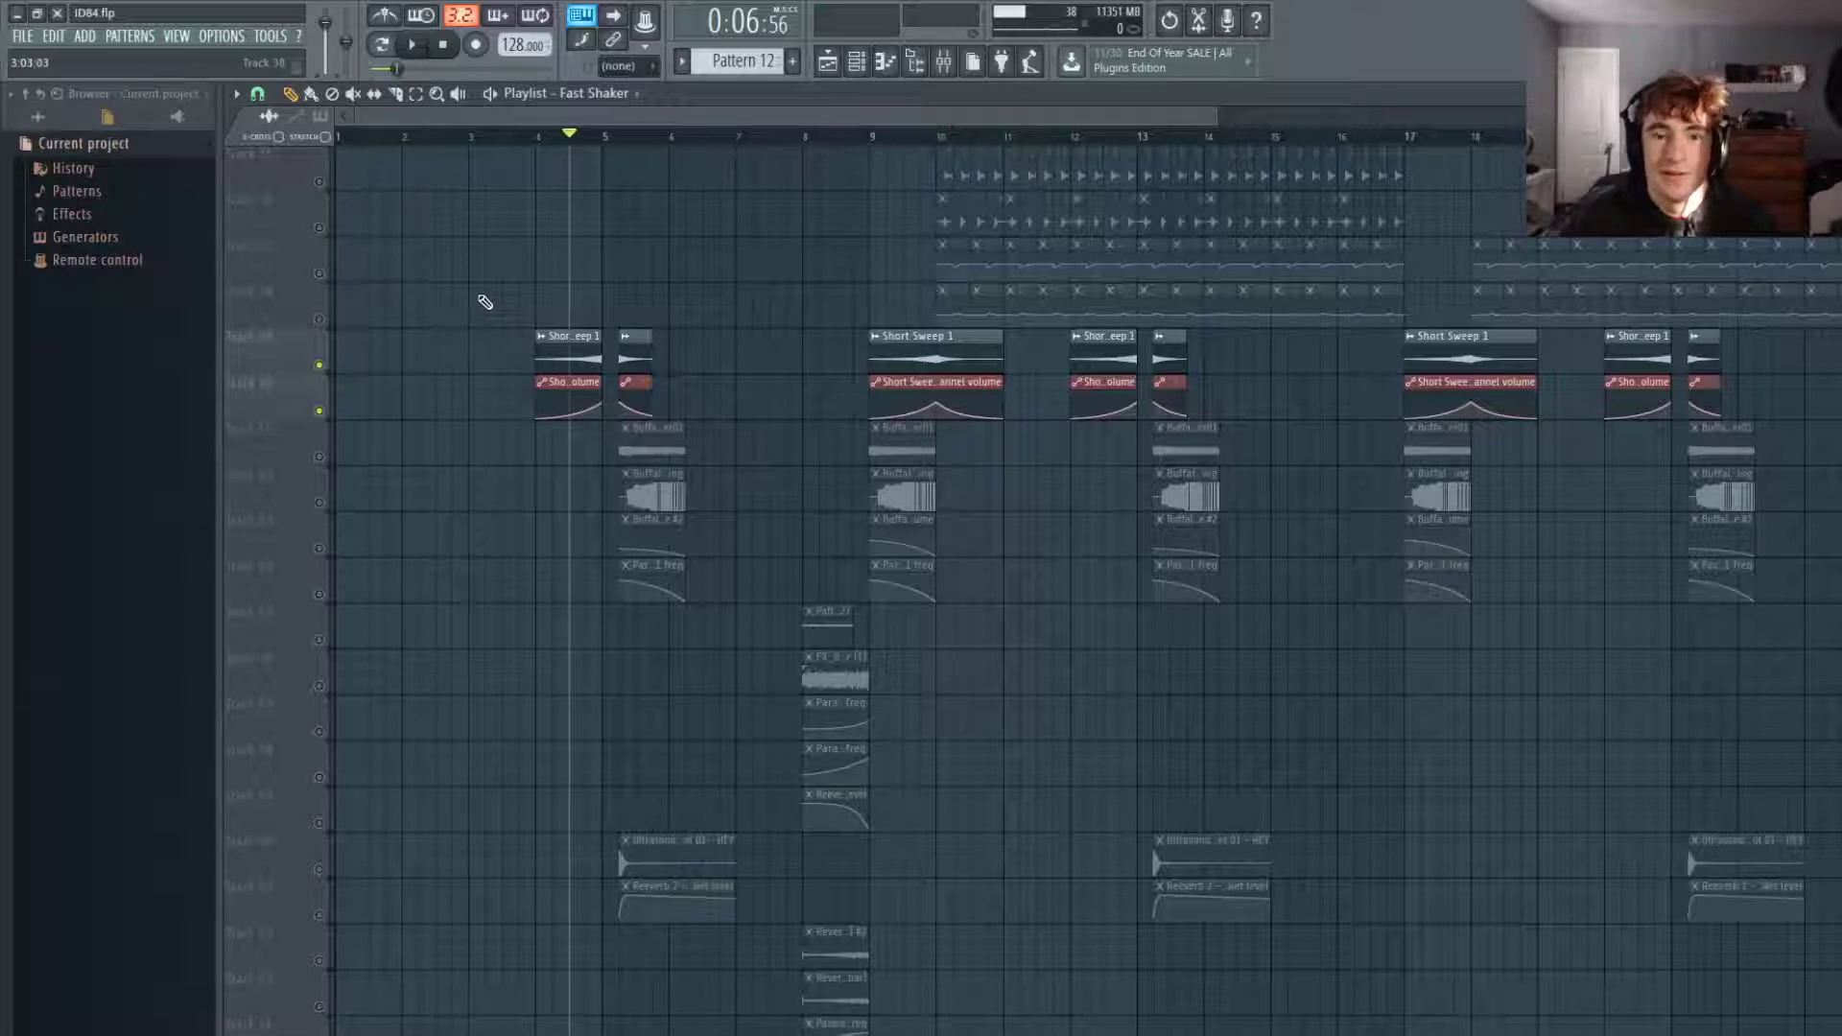
{"action": "left_click_drag", "start_coordinate": [321, 459], "coordinate": [323, 605]}
{"action": "scroll", "coordinate": [419, 518], "scroll_direction": "up", "scroll_amount": 3, "text": "ctrl"}
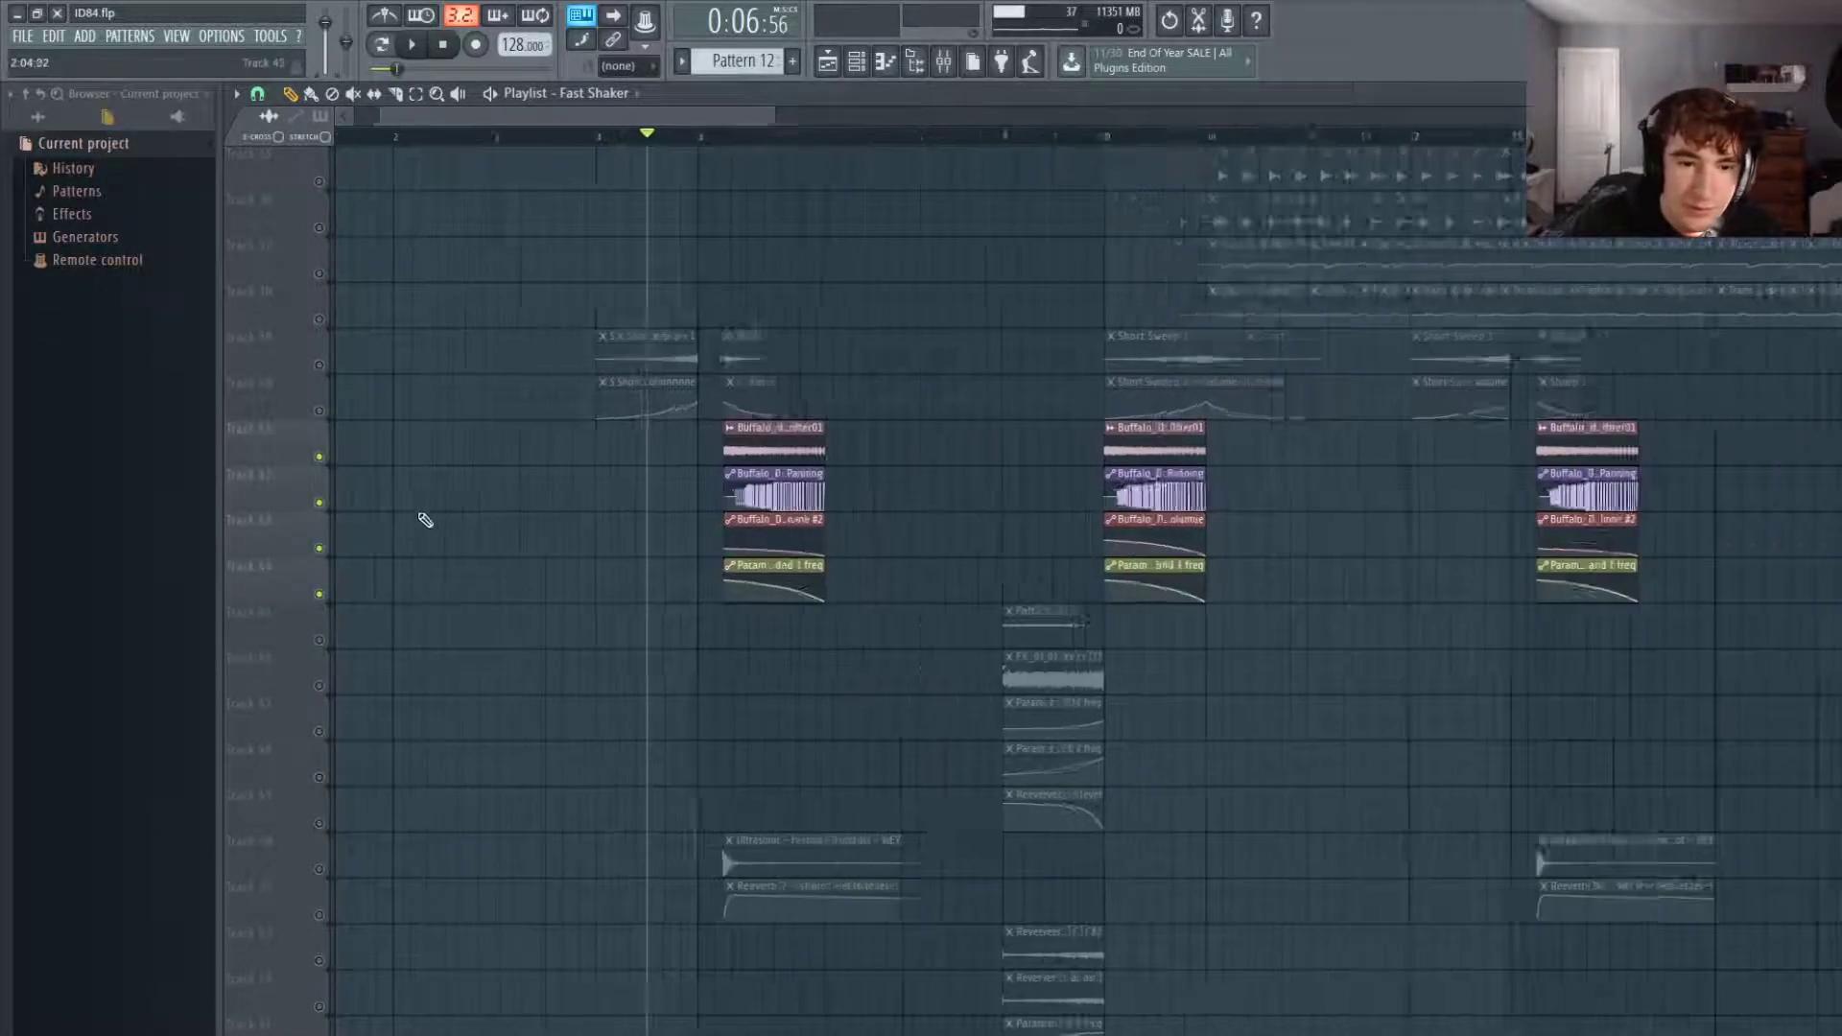
{"action": "key", "text": "space"}
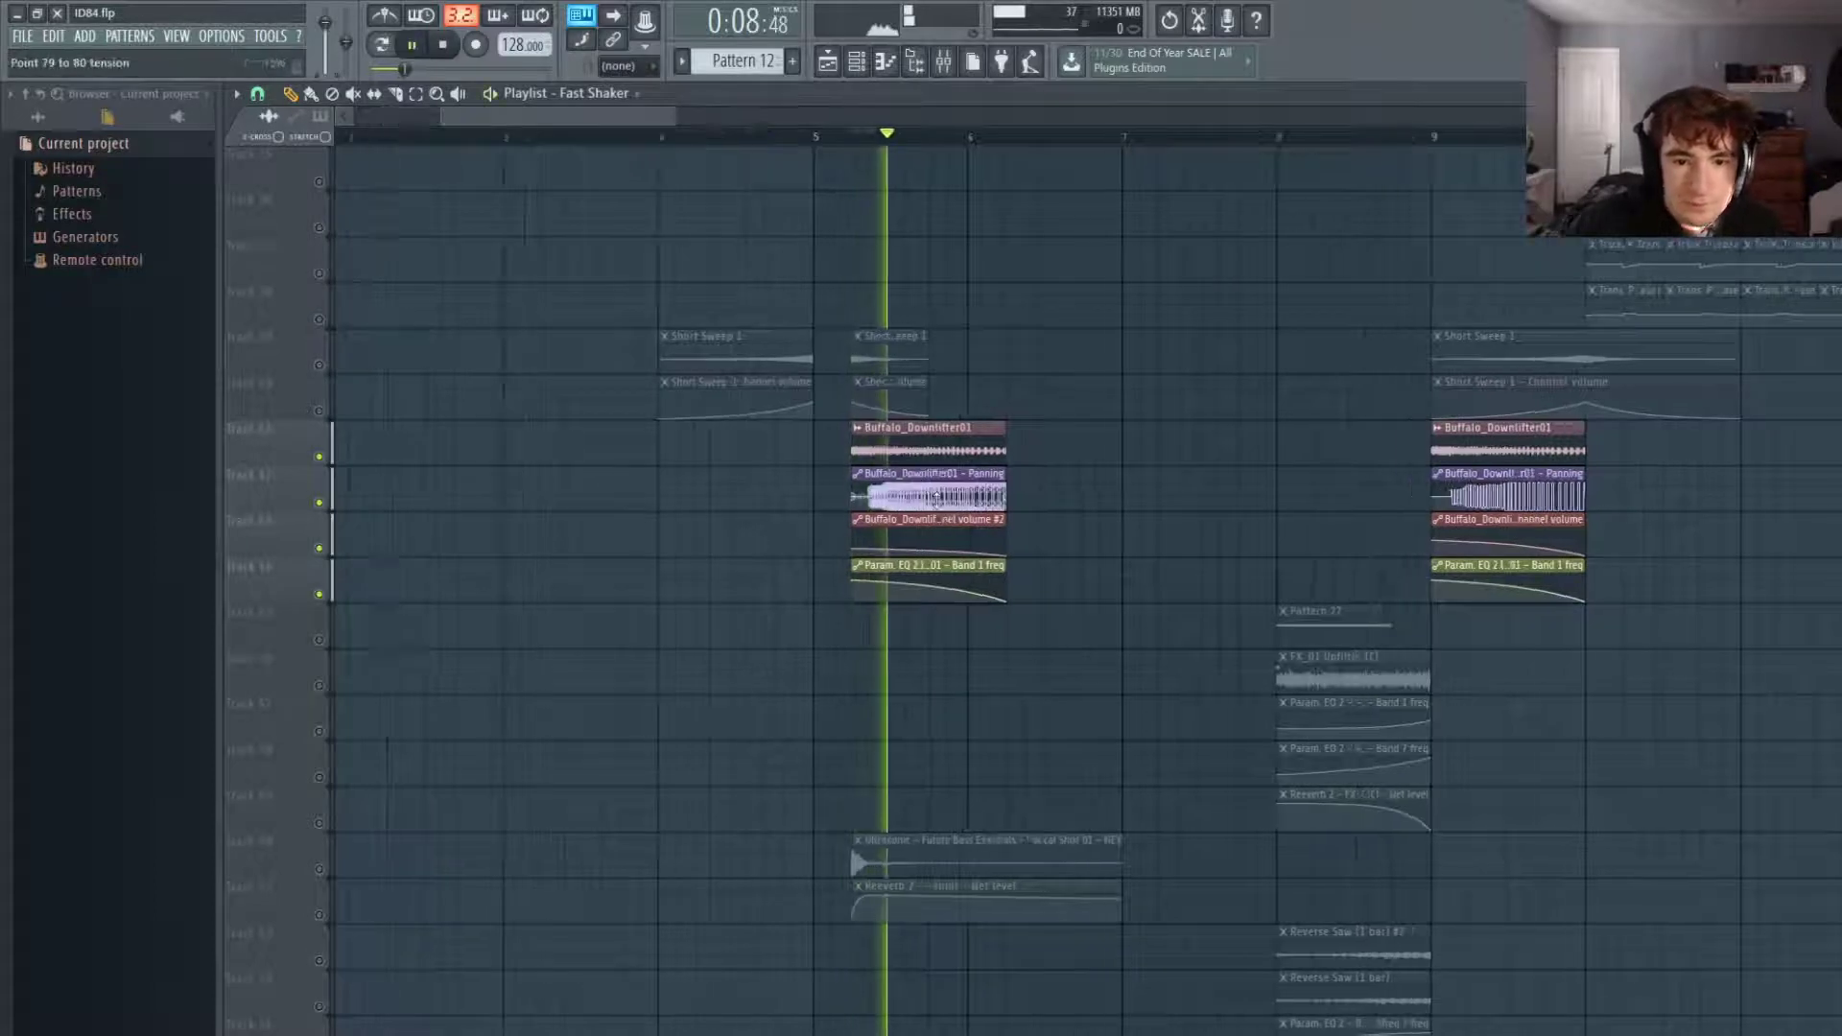
{"action": "scroll", "coordinate": [954, 515], "scroll_direction": "up", "scroll_amount": 5, "text": "ctrl"}
{"action": "scroll", "coordinate": [871, 470], "scroll_direction": "down", "scroll_amount": 4, "text": "ctrl"}
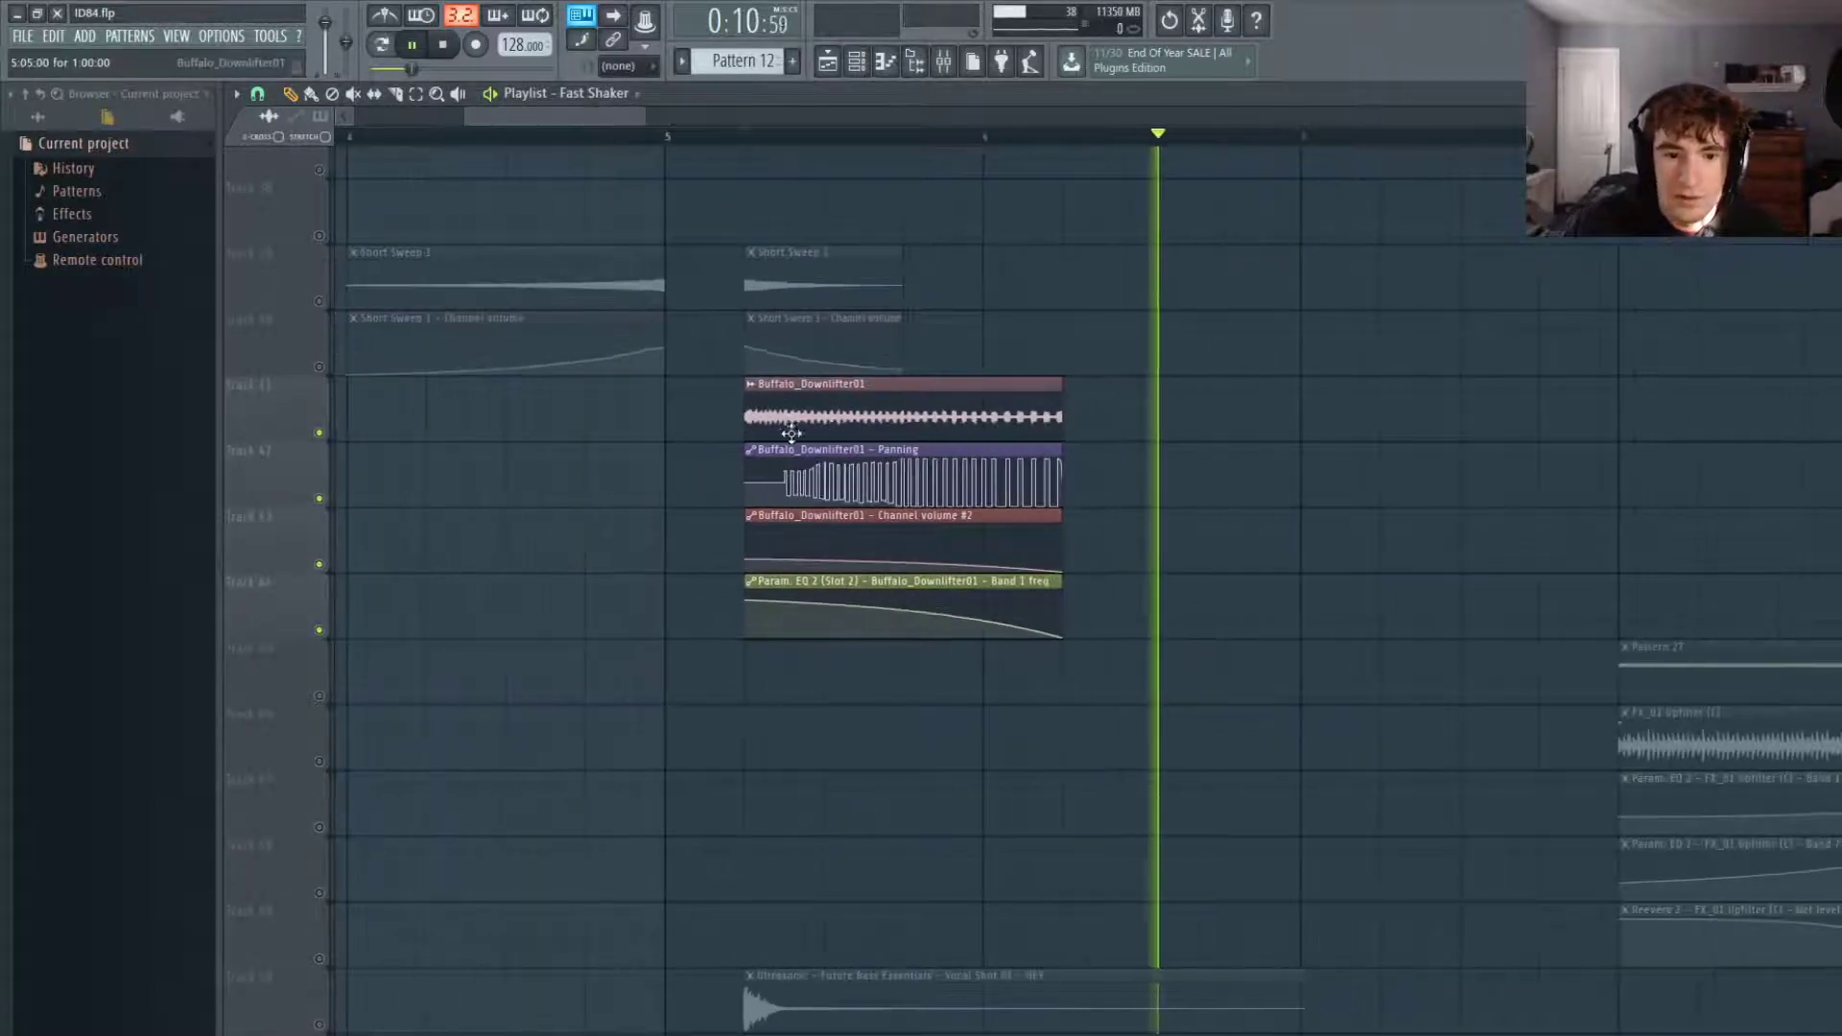
{"action": "key", "text": "space"}
Examine the panning automation curve of Buffalo_Downlifter01 in bar 5.
{"action": "scroll", "coordinate": [796, 425], "scroll_direction": "down", "scroll_amount": 2}
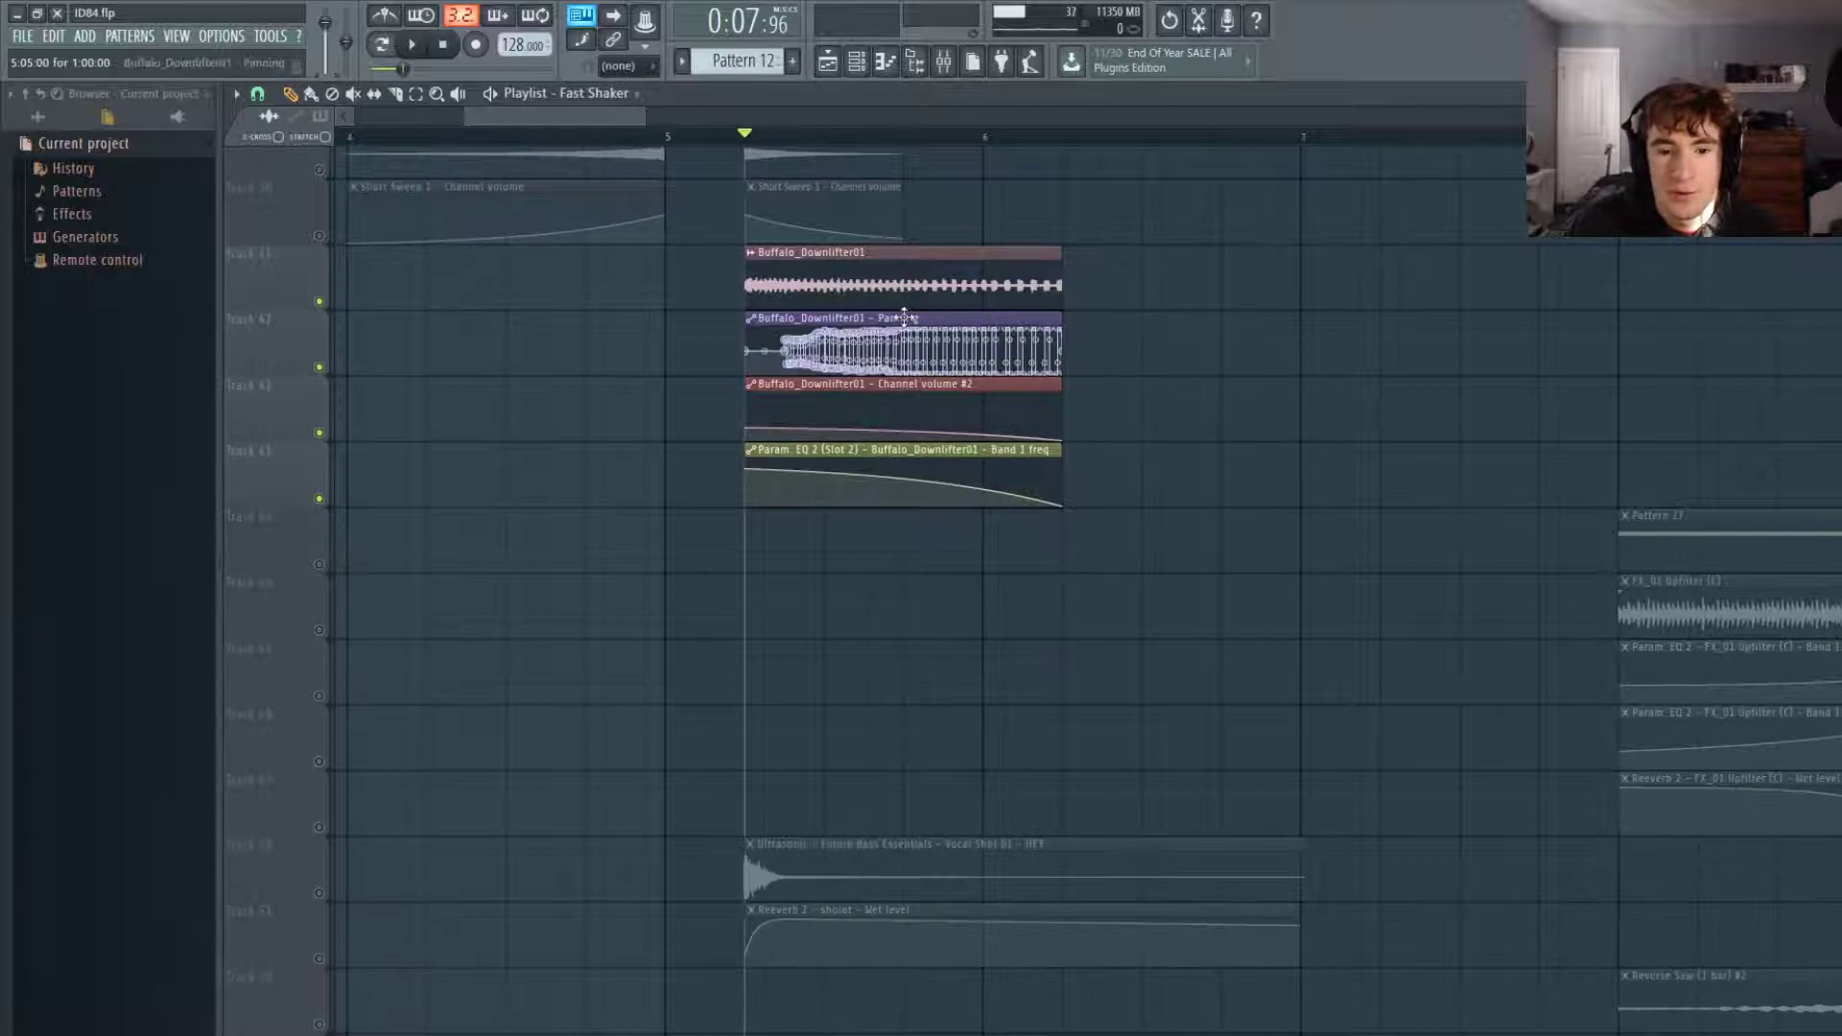
{"action": "scroll", "coordinate": [787, 412], "scroll_direction": "up", "scroll_amount": 4, "text": "ctrl"}
{"action": "scroll", "coordinate": [994, 377], "scroll_direction": "up", "scroll_amount": 2, "text": "ctrl"}
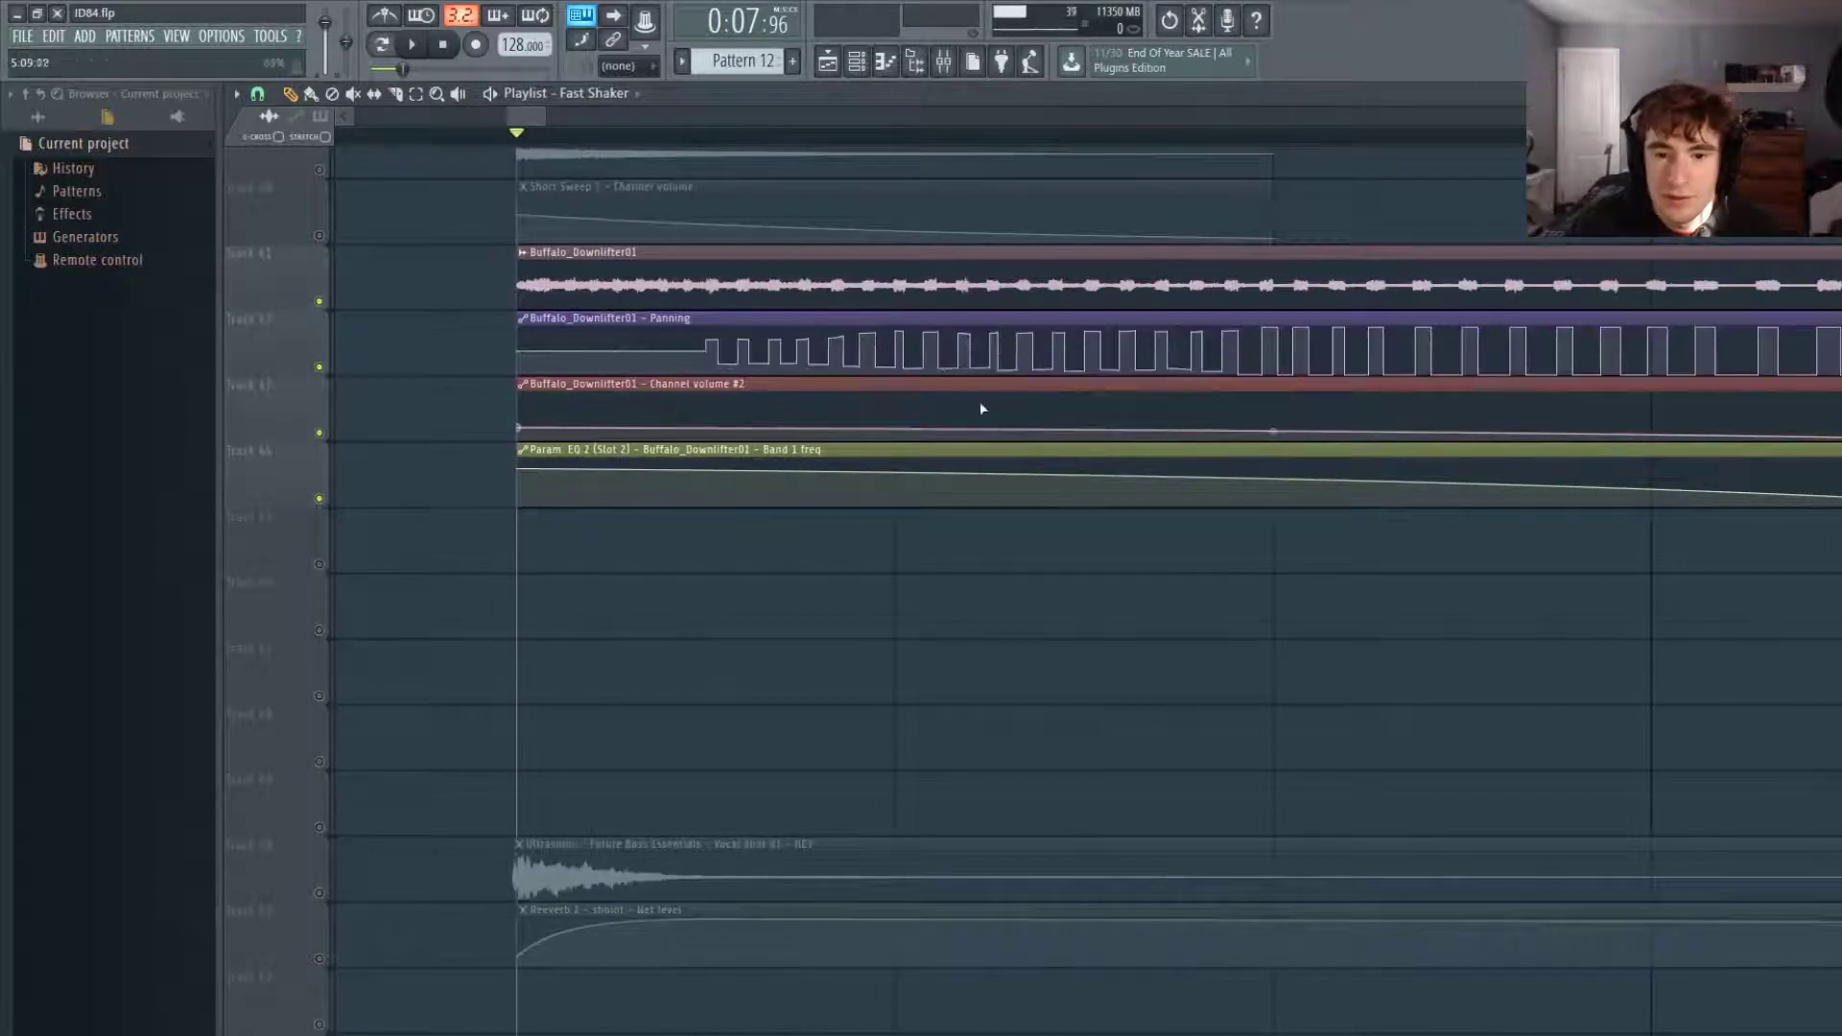
{"action": "scroll", "coordinate": [1157, 389], "scroll_direction": "up", "scroll_amount": 2, "text": "alt"}
{"action": "scroll", "coordinate": [1147, 362], "scroll_direction": "up", "scroll_amount": 2, "text": "ctrl"}
{"action": "scroll", "coordinate": [1156, 353], "scroll_direction": "down", "scroll_amount": 8, "text": "ctrl"}
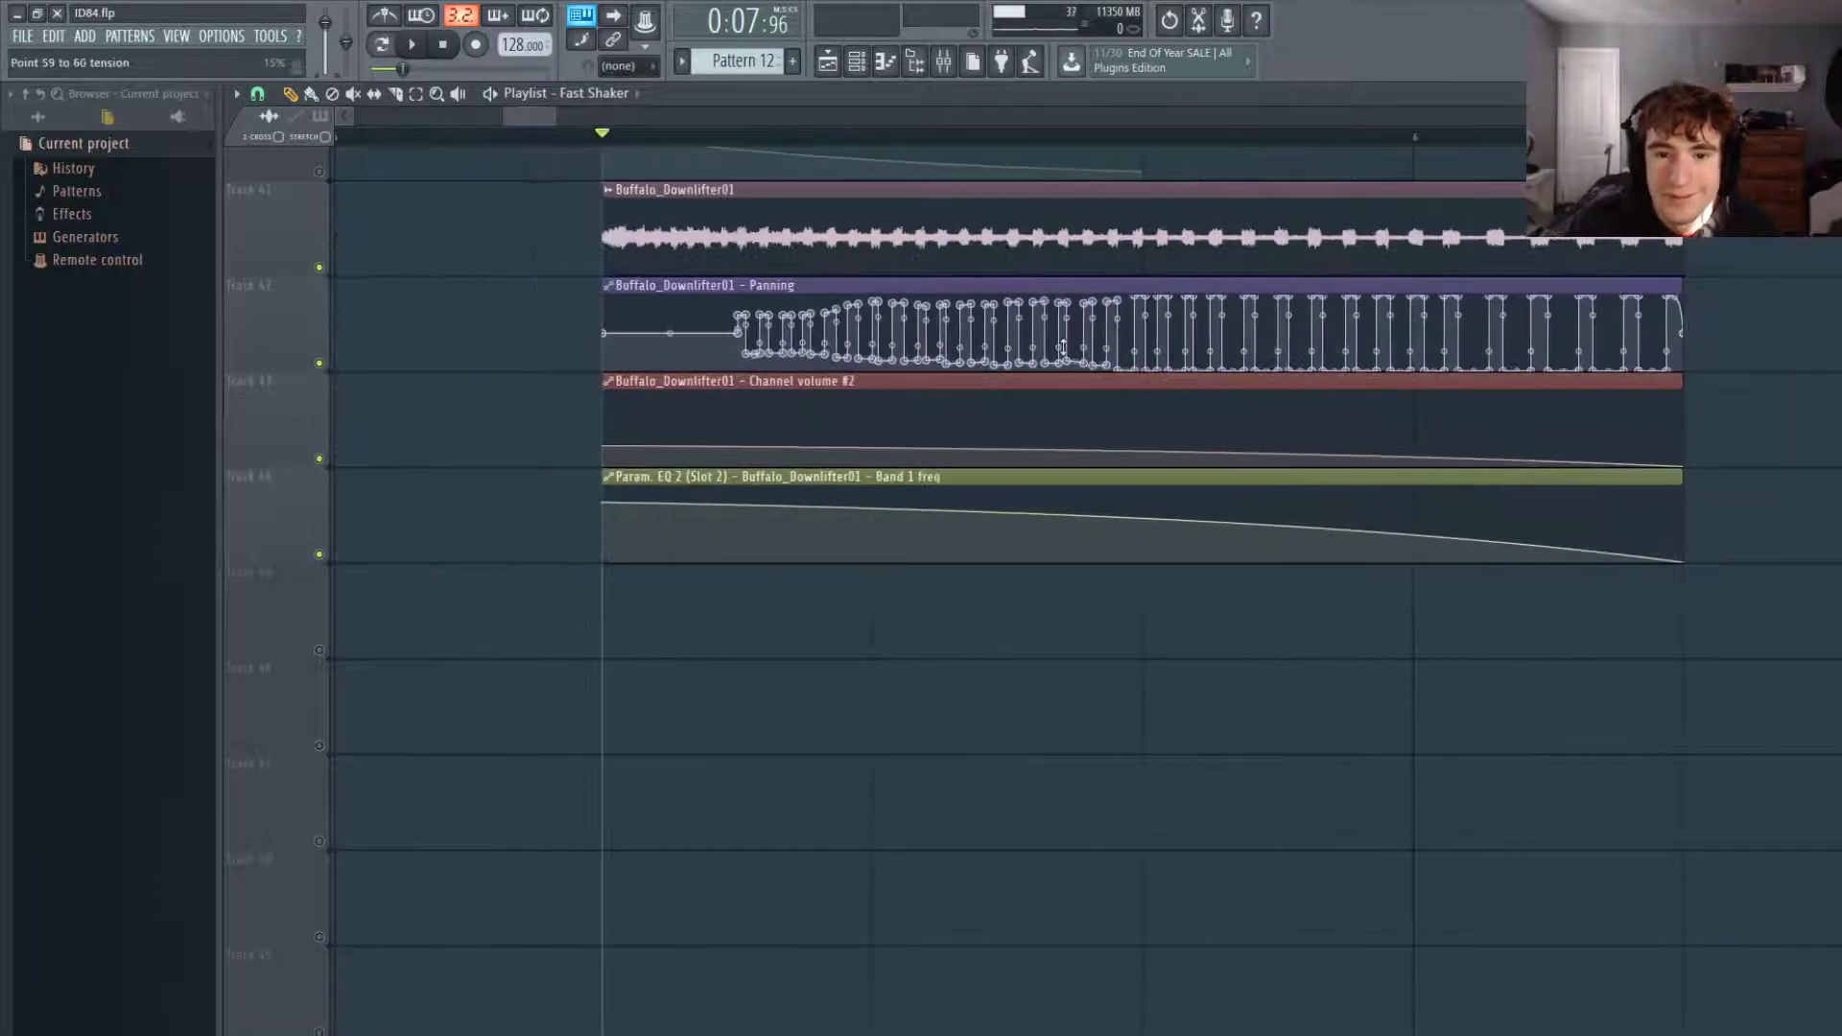
{"action": "scroll", "coordinate": [1135, 395], "scroll_direction": "down", "scroll_amount": 3, "text": "ctrl"}
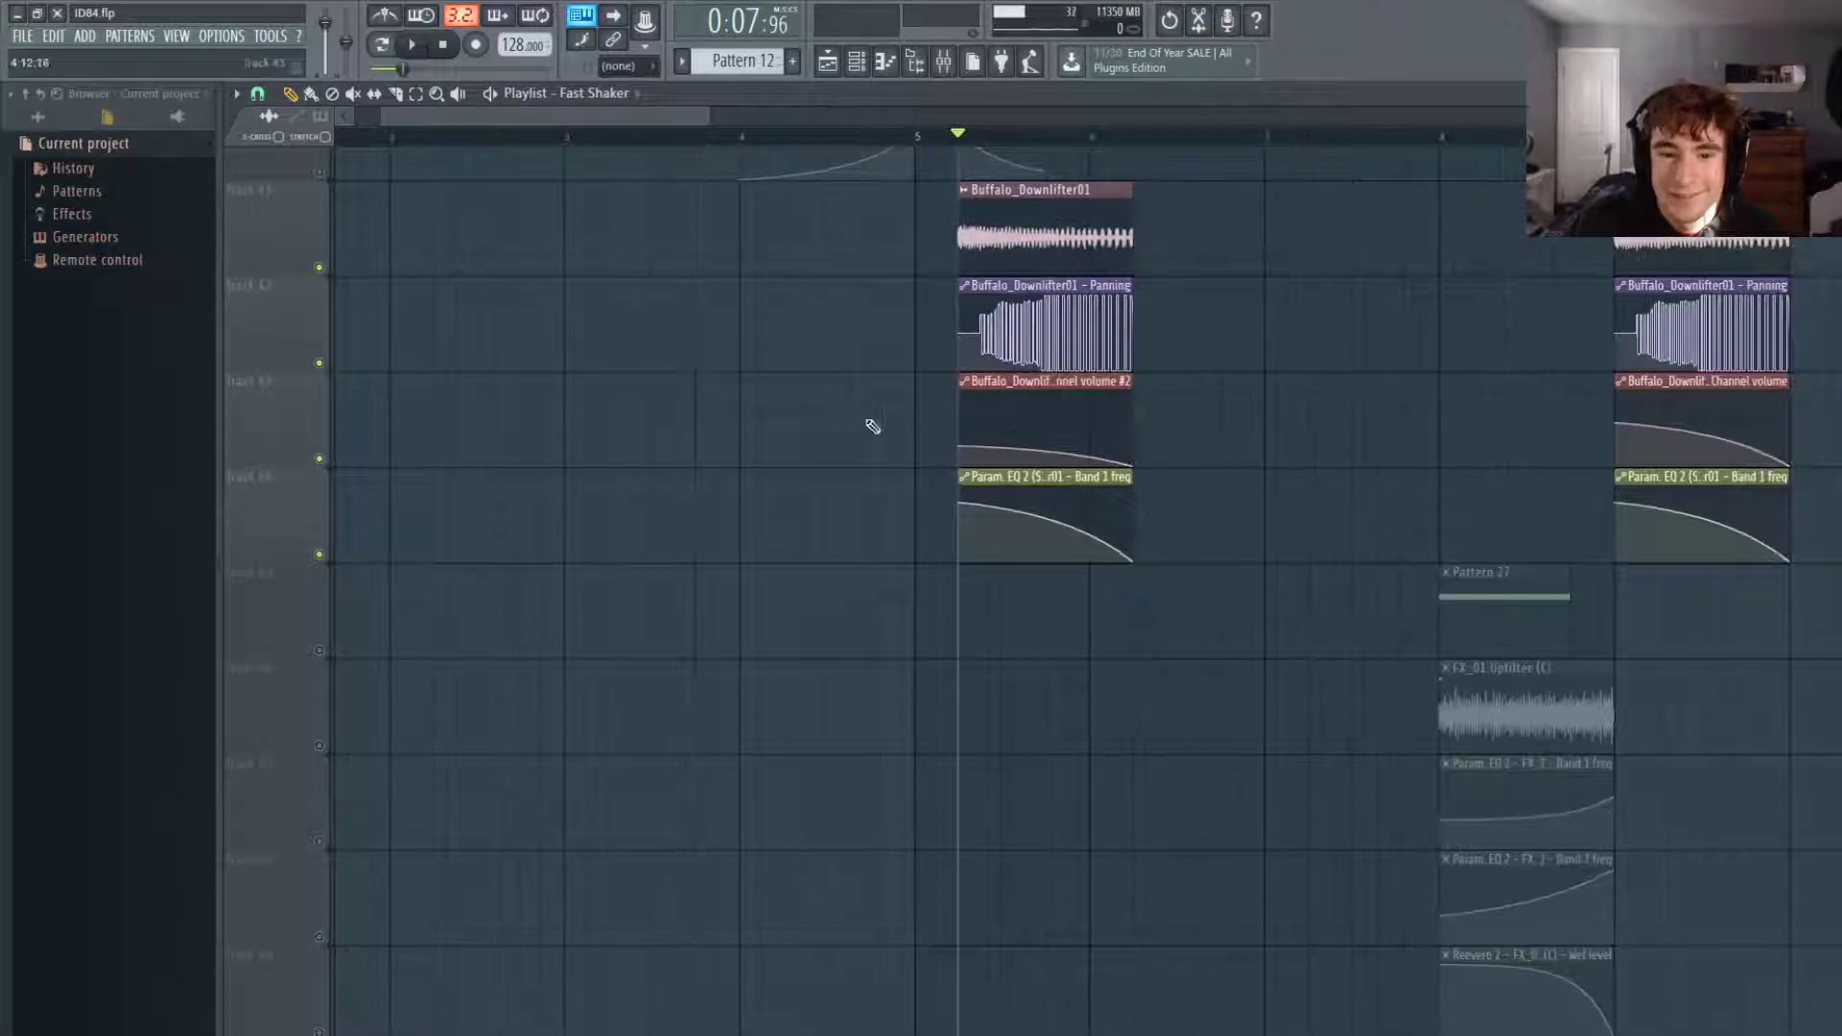
{"action": "scroll", "coordinate": [871, 423], "scroll_direction": "down", "scroll_amount": 2, "text": "ctrl"}
{"action": "scroll", "coordinate": [758, 465], "scroll_direction": "down", "scroll_amount": 3}
Play Buffalo_Downlifter01 again while examining its channel volume and EQ frequency automation.
{"action": "key", "text": "space"}
{"action": "scroll", "coordinate": [726, 412], "scroll_direction": "up", "scroll_amount": 4}
{"action": "scroll", "coordinate": [744, 460], "scroll_direction": "up", "scroll_amount": 1, "text": "alt"}
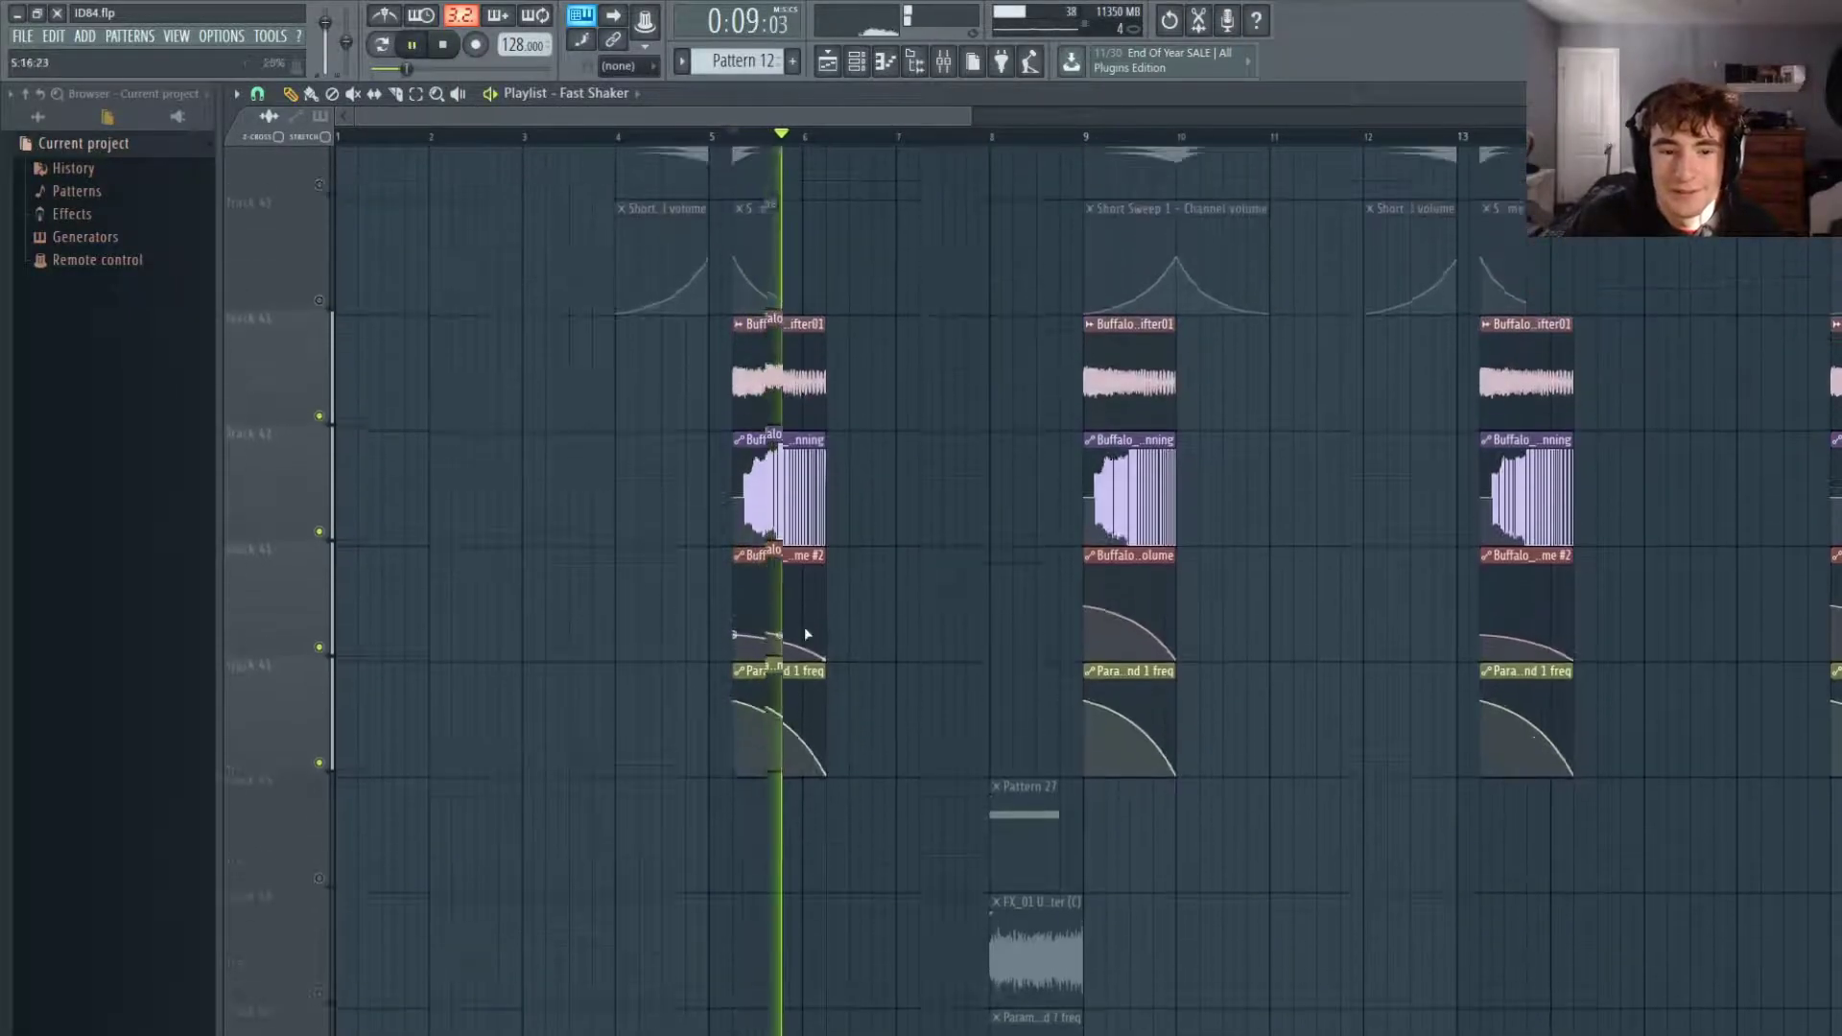
{"action": "scroll", "coordinate": [811, 644], "scroll_direction": "up", "scroll_amount": 3, "text": "ctrl"}
{"action": "scroll", "coordinate": [716, 703], "scroll_direction": "up", "scroll_amount": 2, "text": "ctrl"}
{"action": "scroll", "coordinate": [724, 705], "scroll_direction": "down", "scroll_amount": 6, "text": "ctrl"}
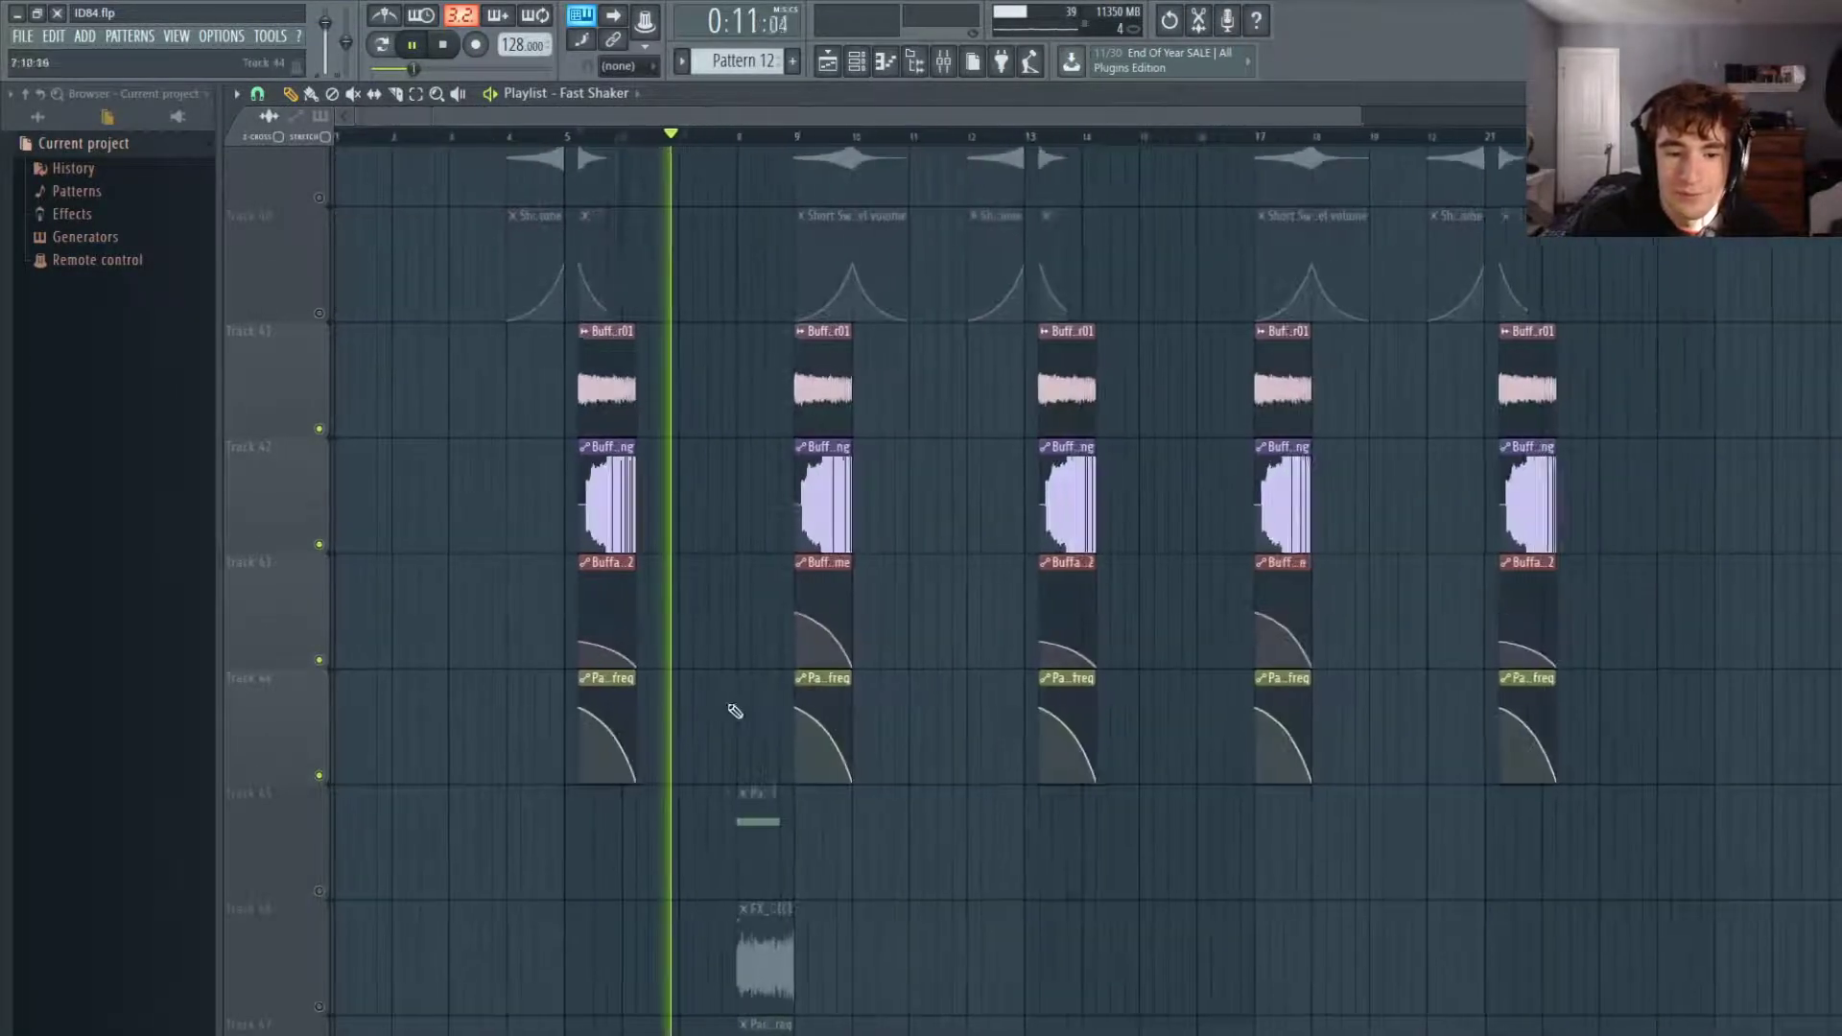
Solo the Pattern 27 clip on Track 45 and listen to it through bar 8.
{"action": "scroll", "coordinate": [732, 708], "scroll_direction": "down", "scroll_amount": 1}
{"action": "scroll", "coordinate": [716, 701], "scroll_direction": "down", "scroll_amount": 2, "text": "alt"}
{"action": "left_click", "coordinate": [320, 652], "text": "ctrl"}
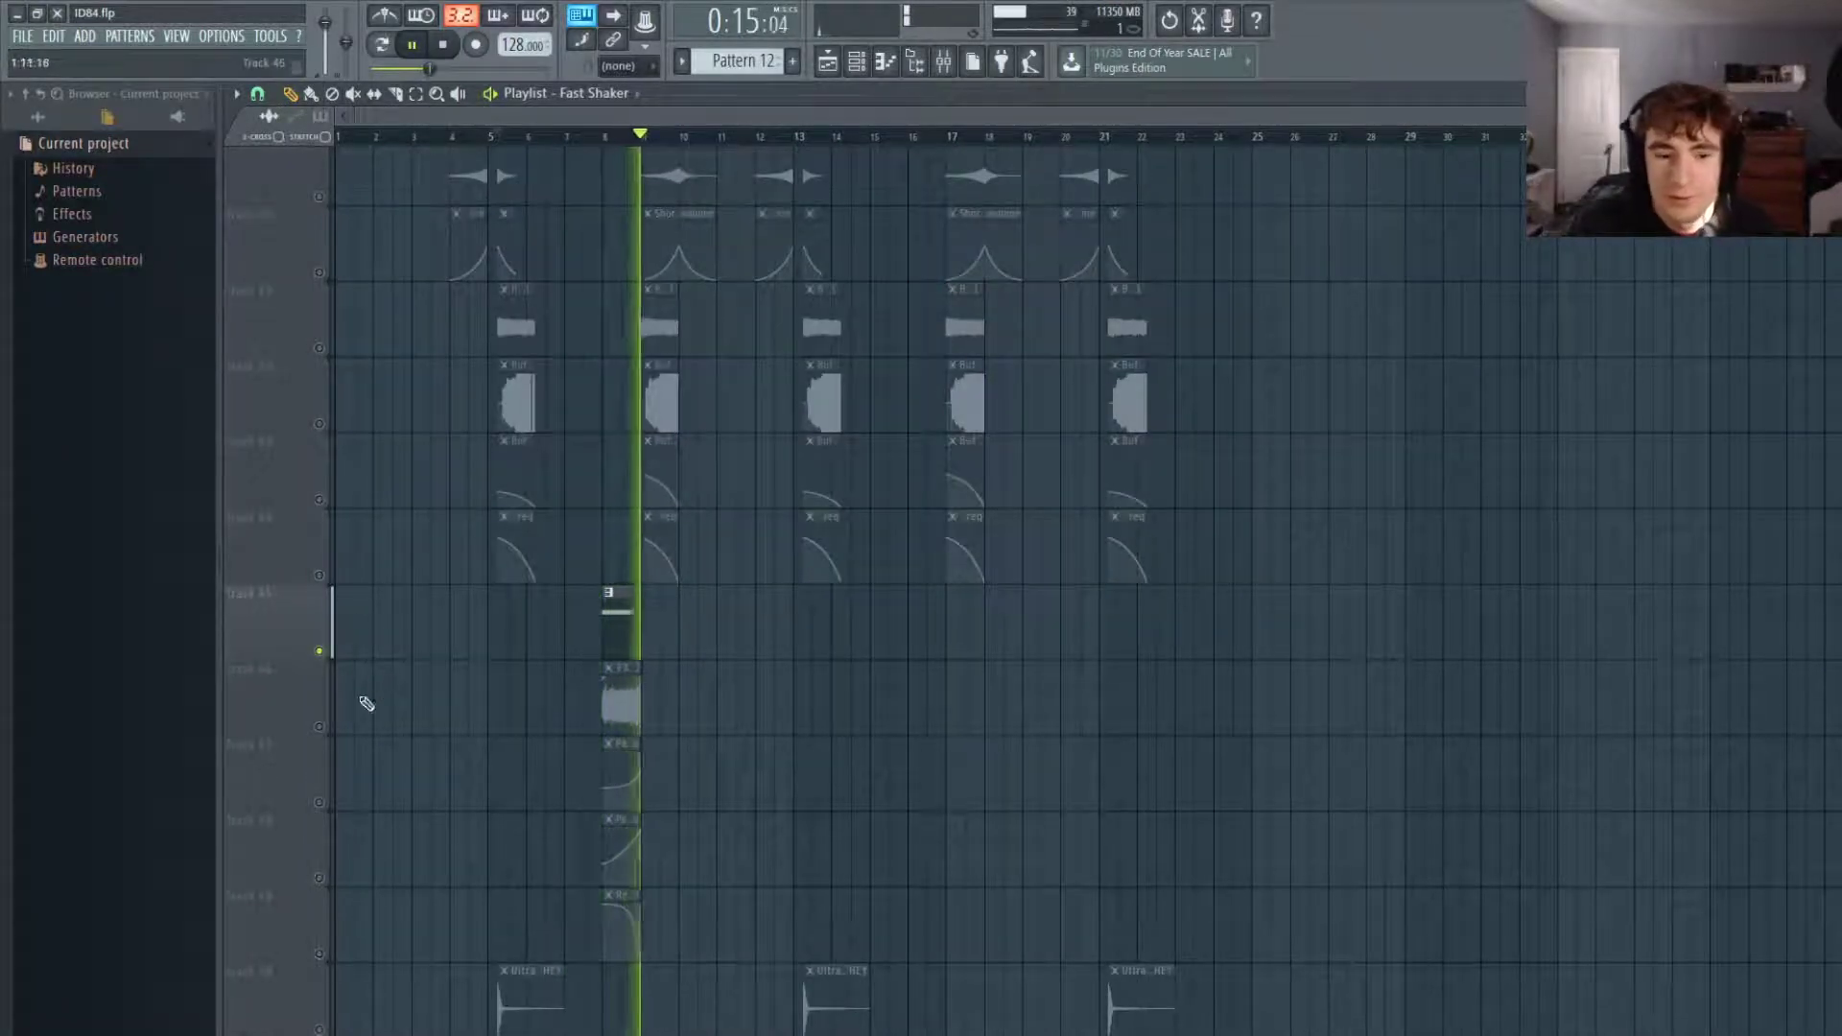
Solo the FX_01 Uplifter (C) clip on Track 46 and play it from bar 8.
{"action": "right_click", "coordinate": [320, 728]}
{"action": "key", "text": "space"}
{"action": "key", "text": "space"}
{"action": "scroll", "coordinate": [537, 460], "scroll_direction": "up", "scroll_amount": 3, "text": "ctrl"}
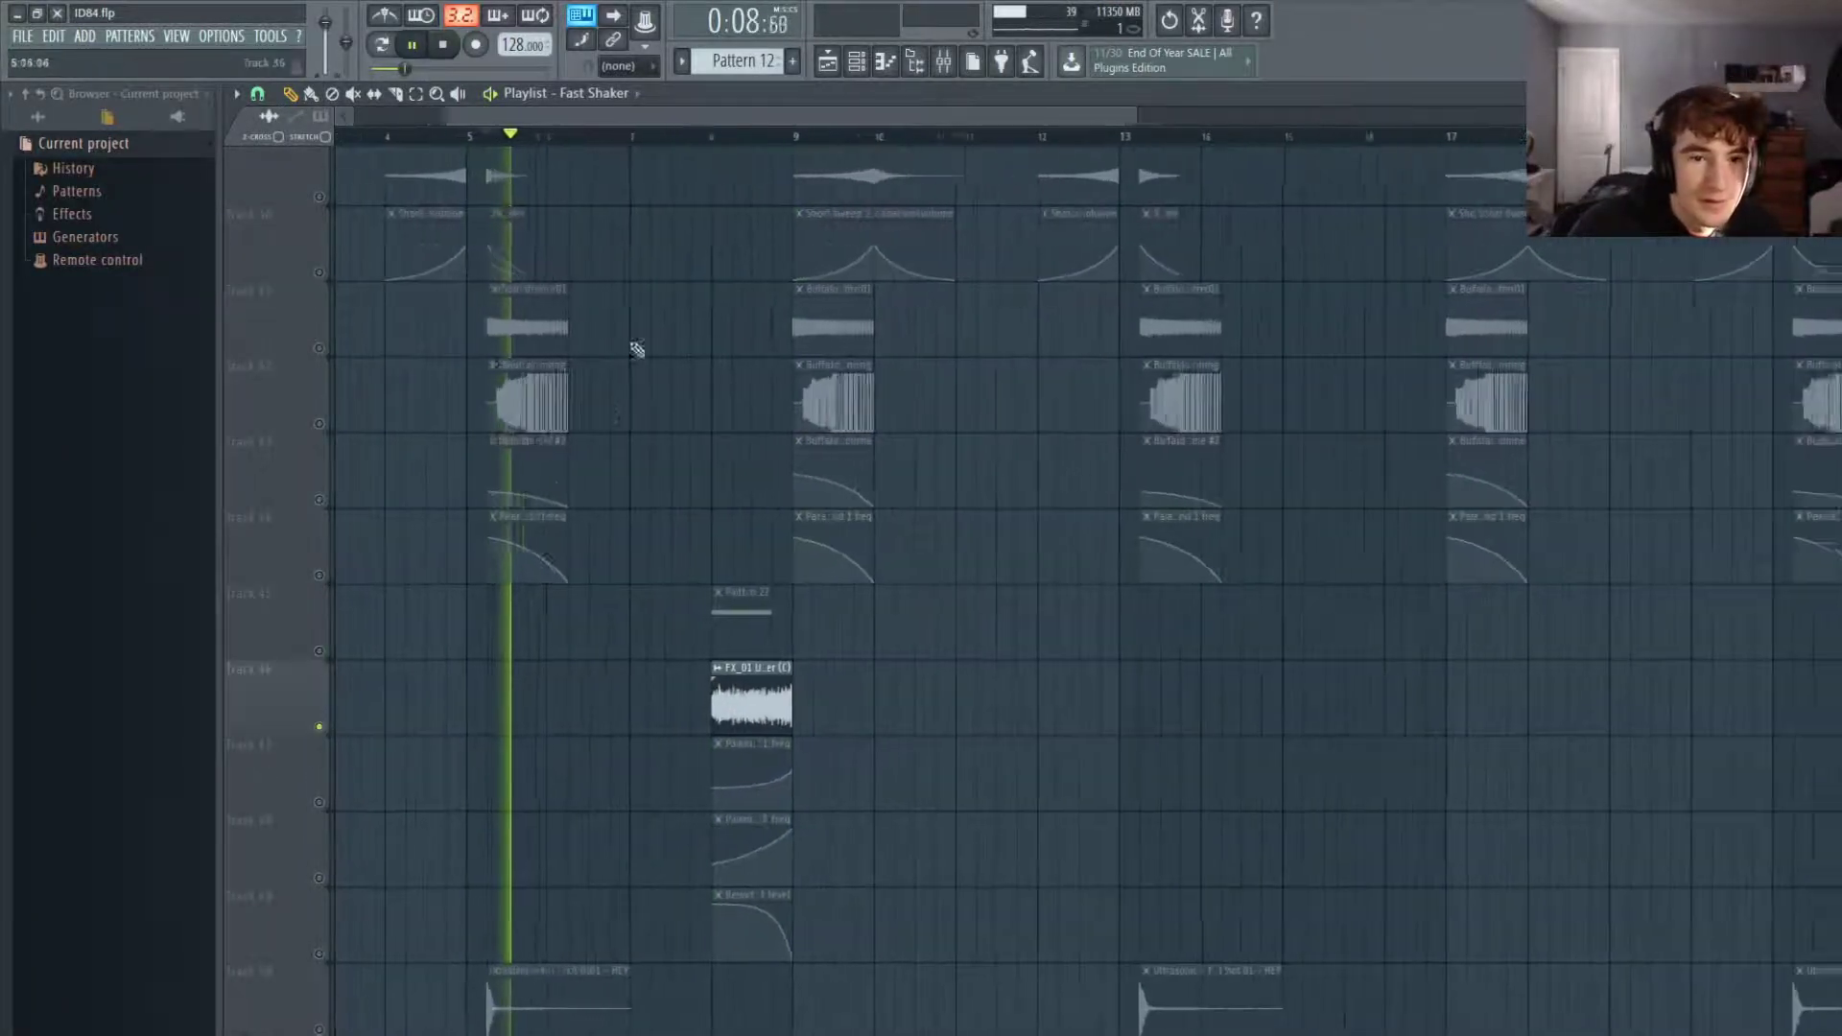
{"action": "left_click", "coordinate": [715, 137]}
{"action": "key", "text": "space"}
Unmute the uplifter's Param. EQ 2 band 1, band 7 and Reeverb 2 wet level automation and examine the curves.
{"action": "scroll", "coordinate": [374, 743], "scroll_direction": "down", "scroll_amount": 4}
{"action": "scroll", "coordinate": [383, 752], "scroll_direction": "up", "scroll_amount": 3, "text": "ctrl"}
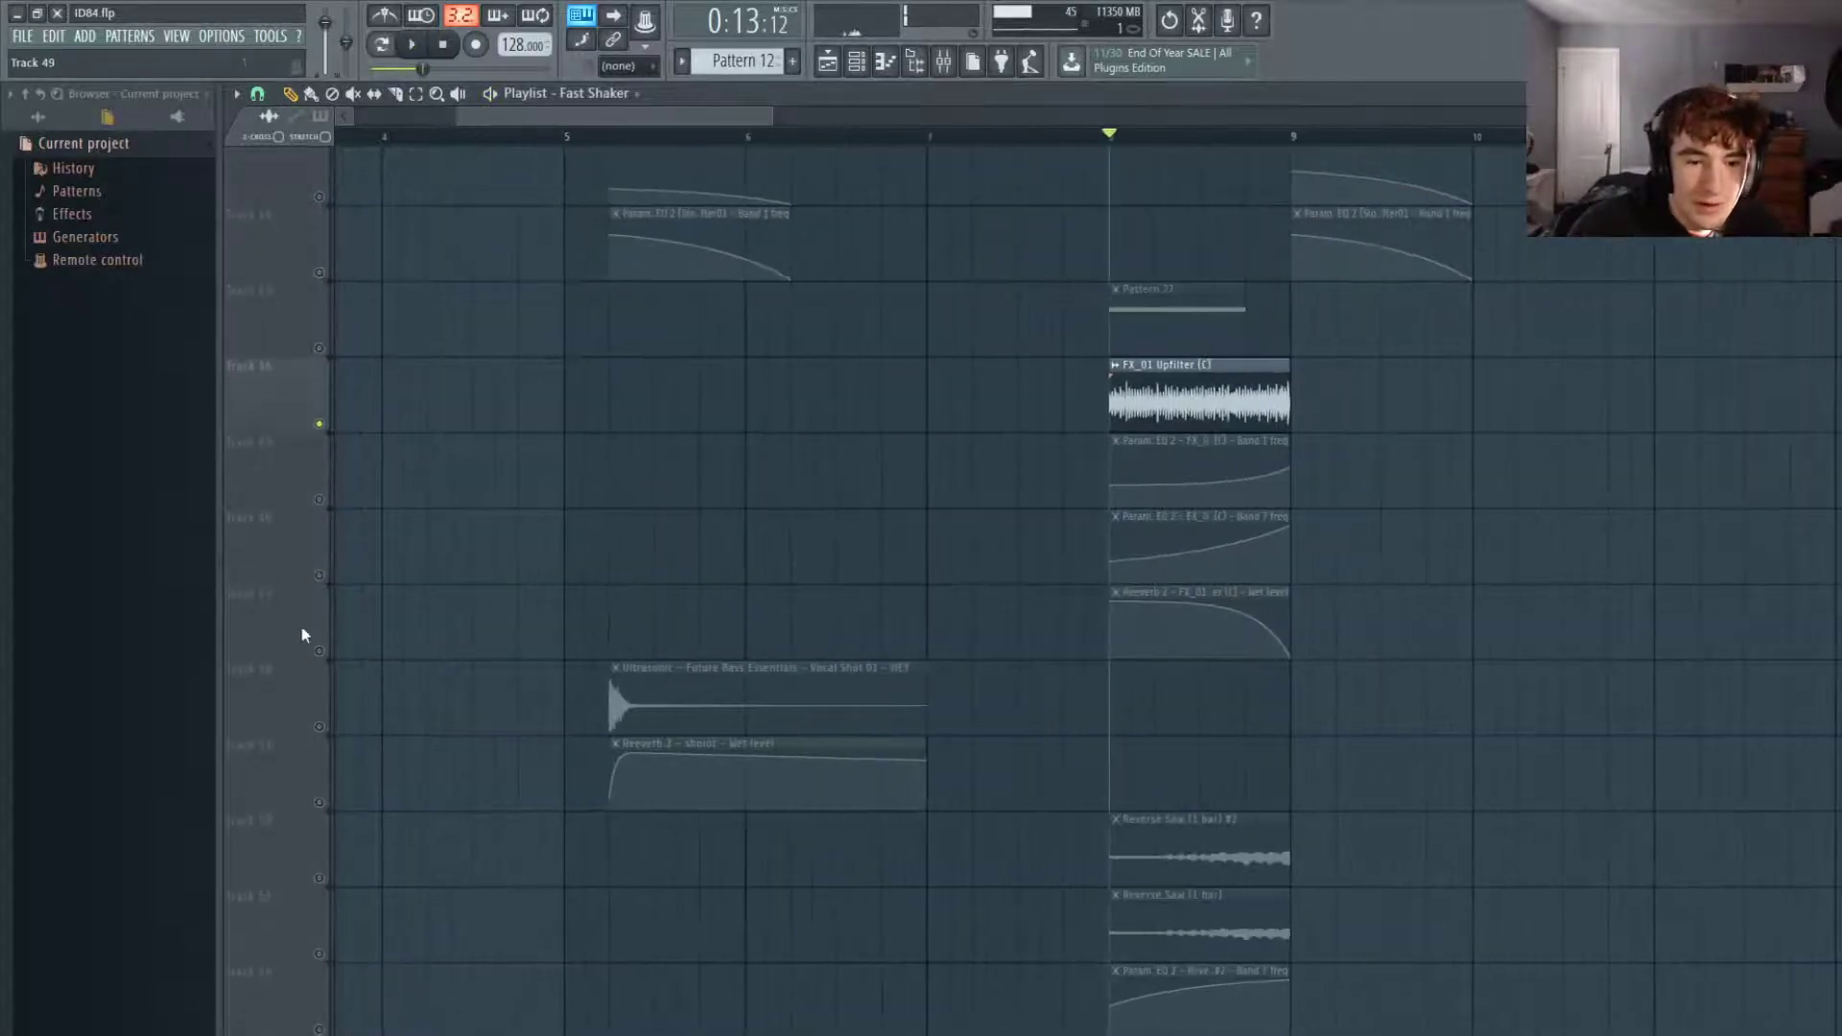
{"action": "left_click", "coordinate": [319, 650]}
{"action": "left_click", "coordinate": [320, 499]}
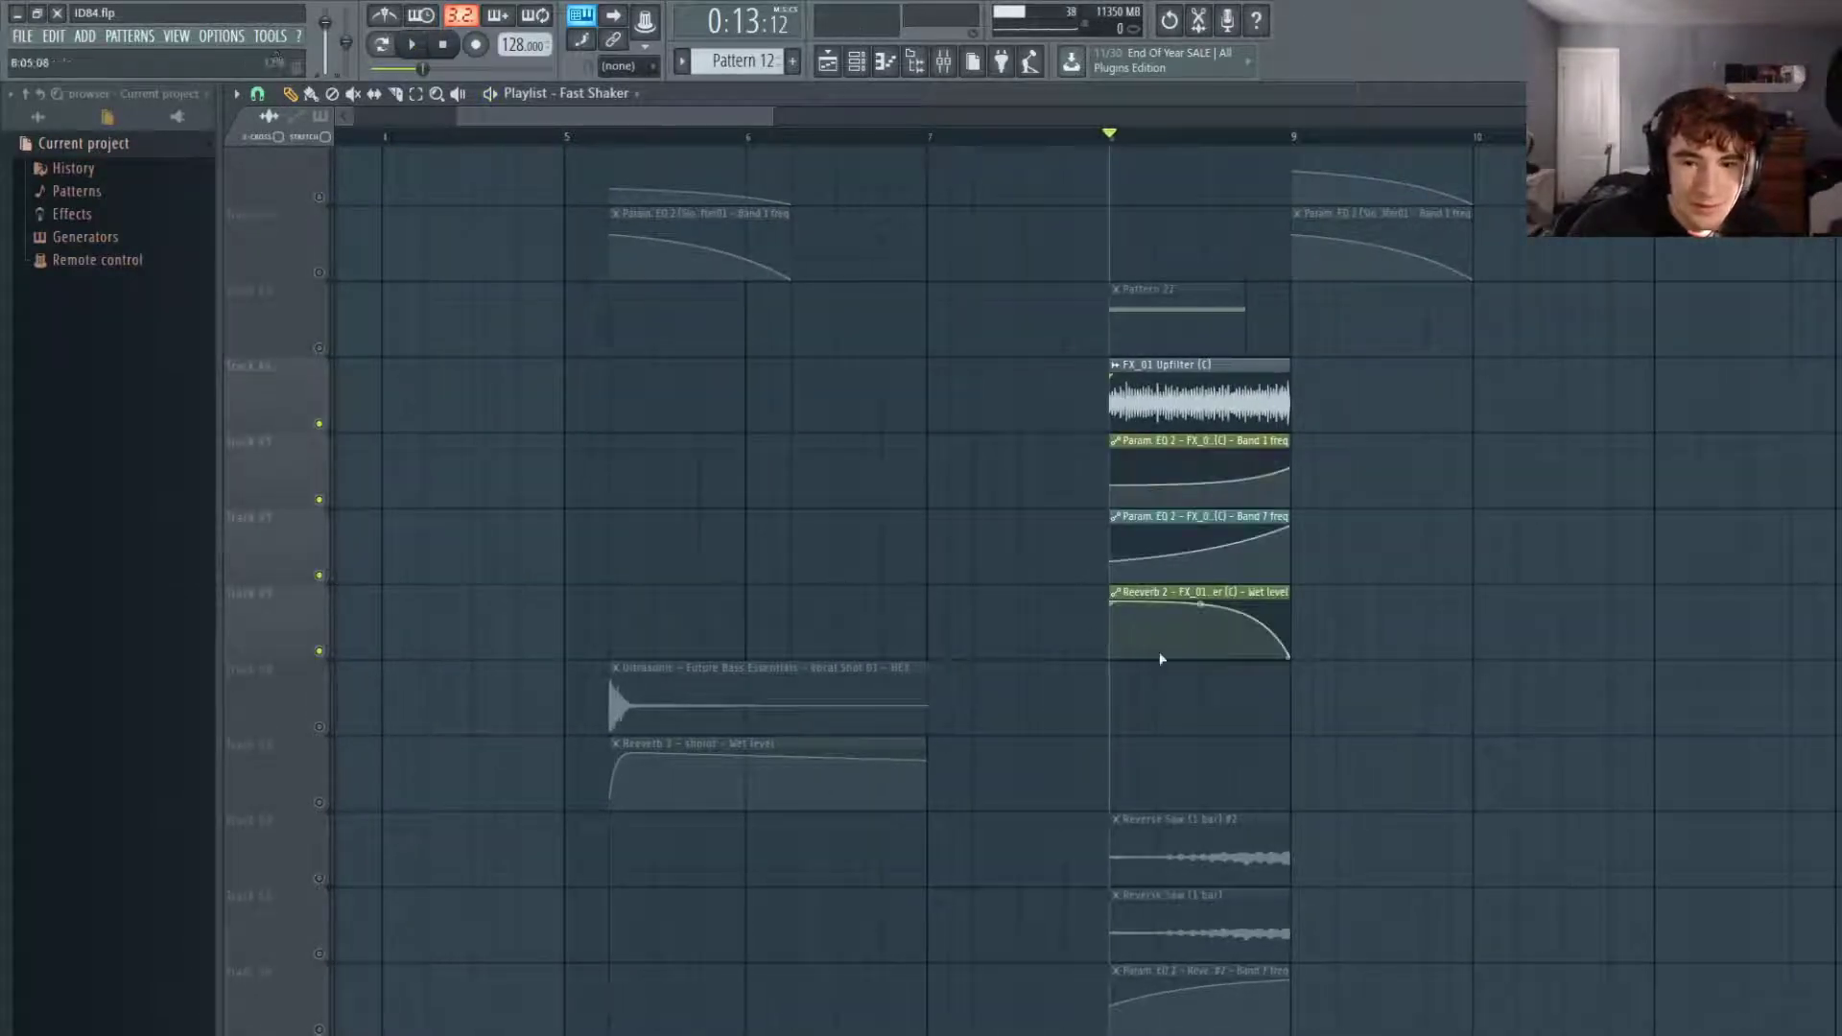
{"action": "scroll", "coordinate": [1165, 628], "scroll_direction": "up", "scroll_amount": 5, "text": "ctrl"}
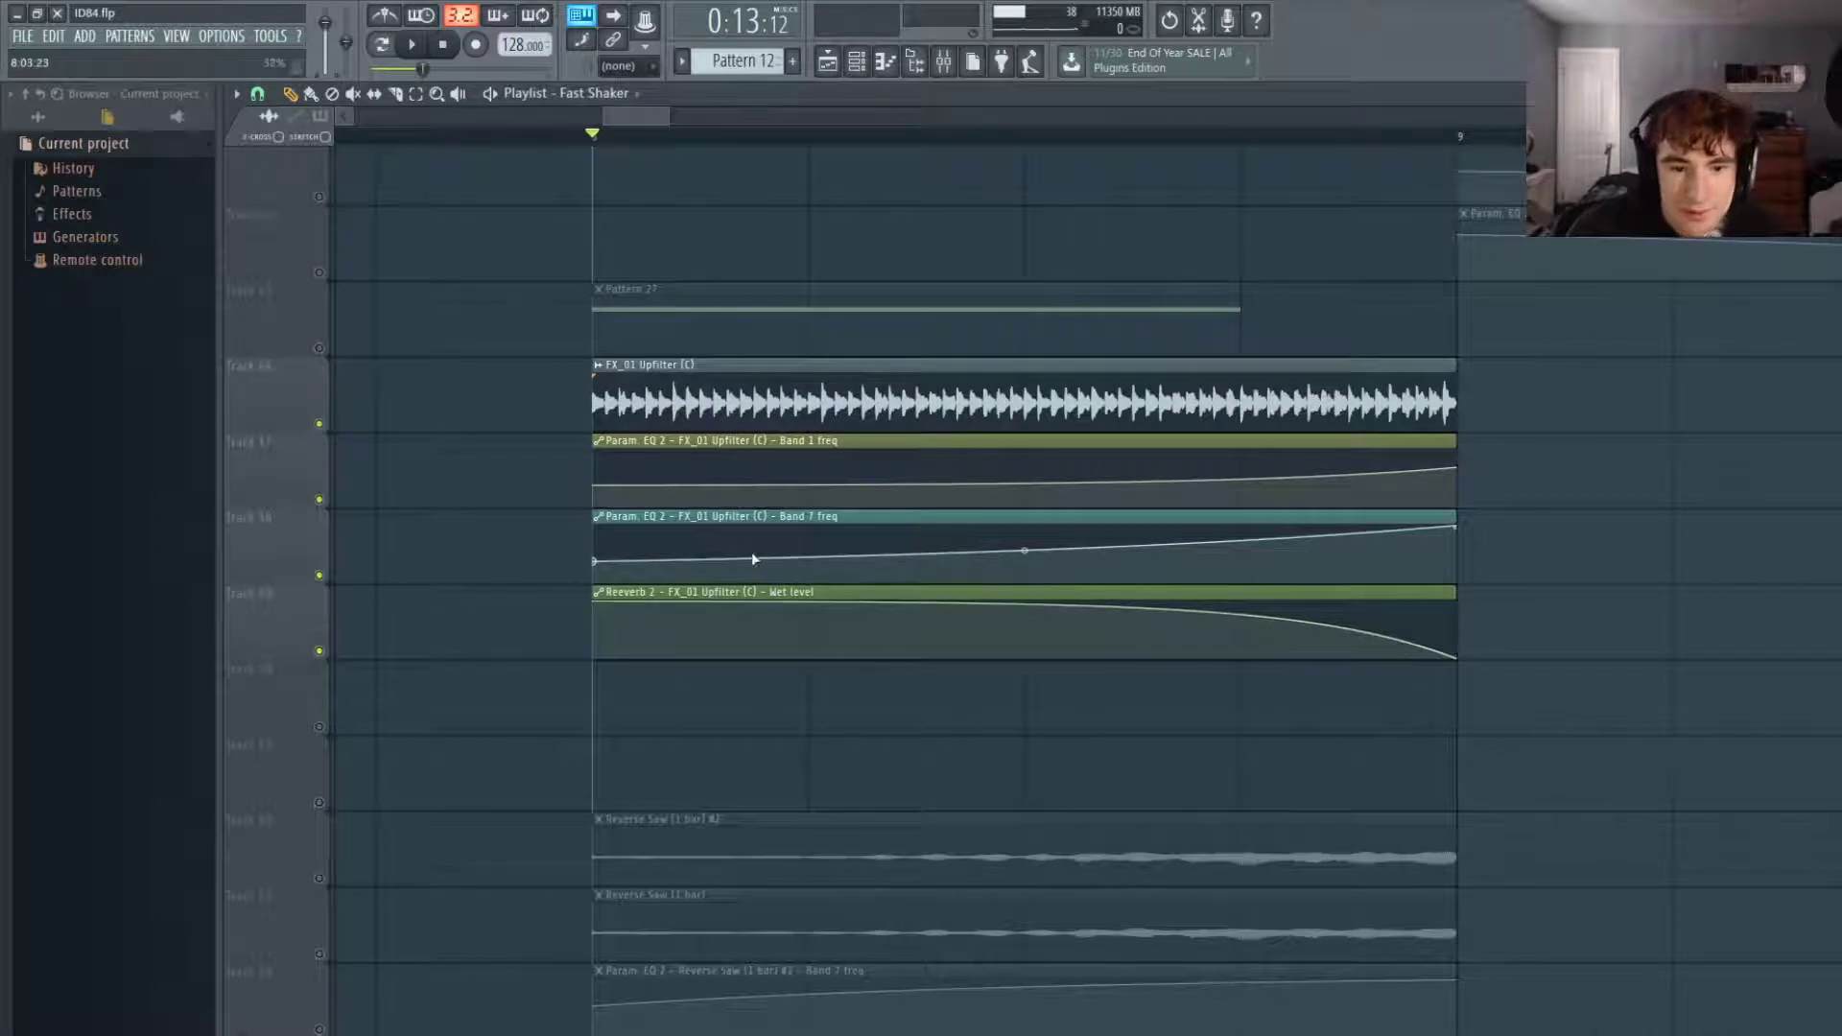
{"action": "scroll", "coordinate": [926, 541], "scroll_direction": "up", "scroll_amount": 3, "text": "alt"}
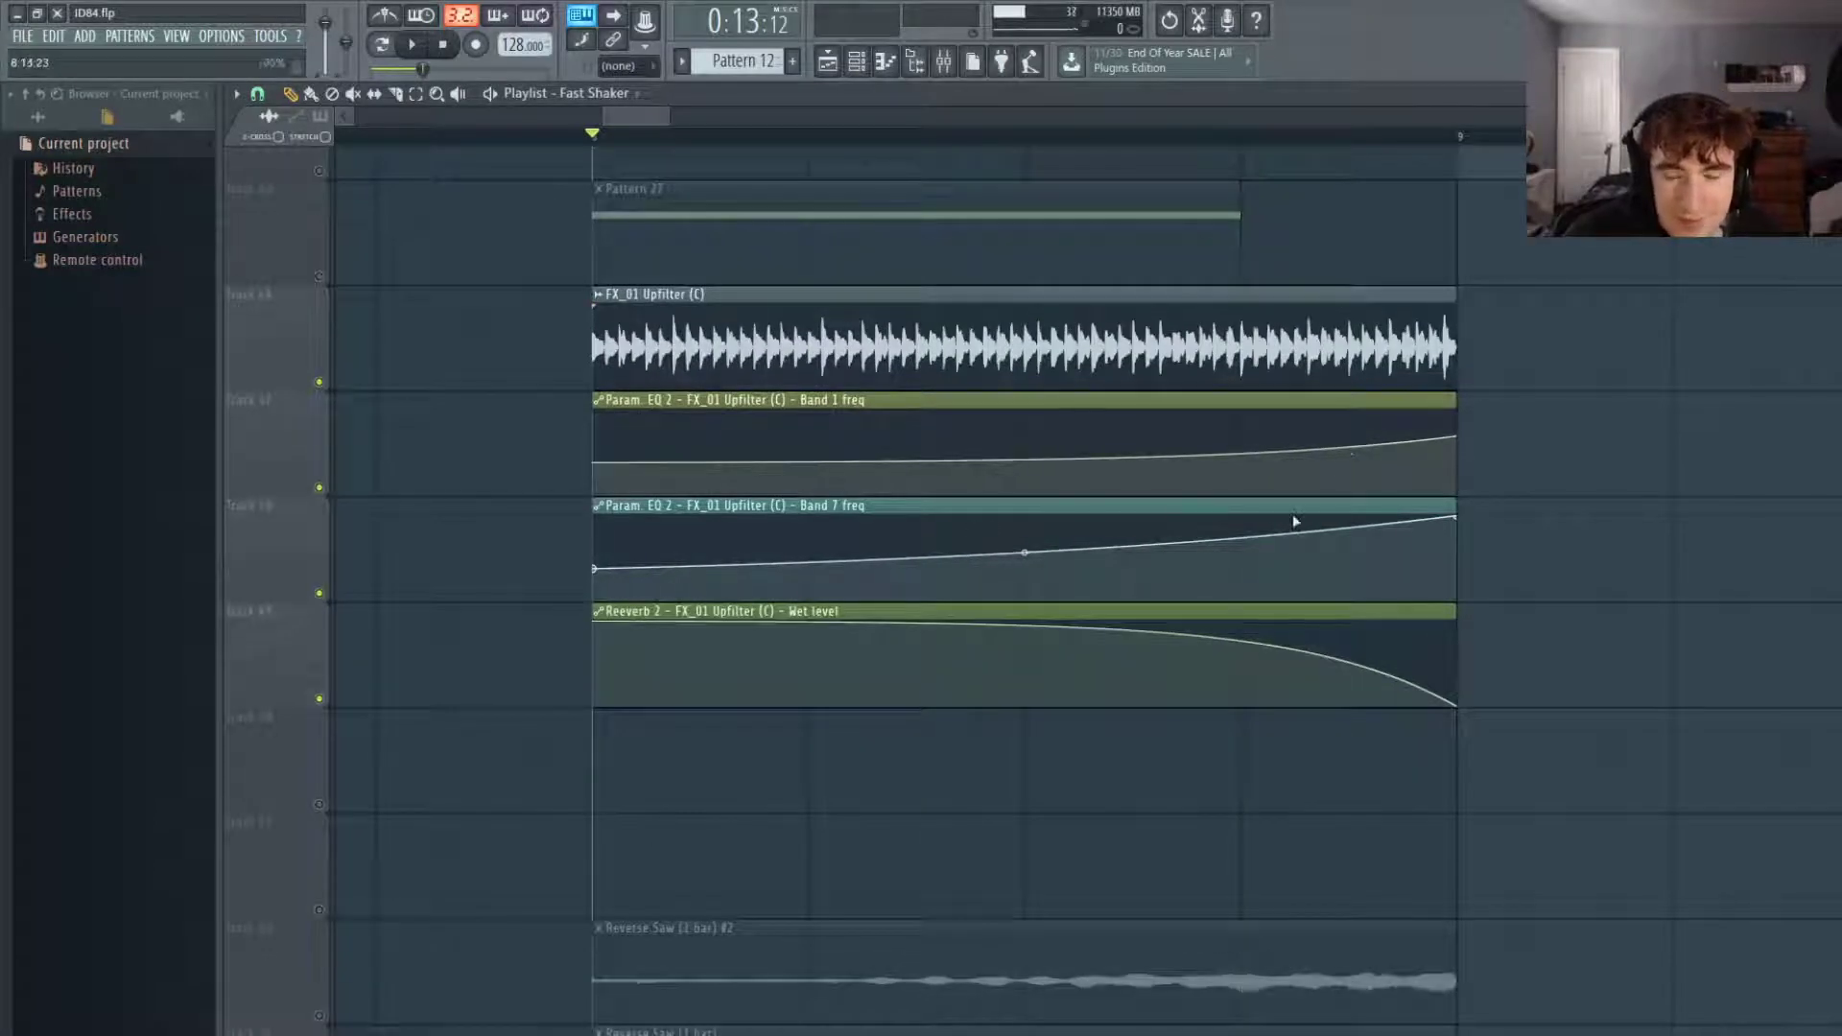
Solo both Reverse Saw (1 bar) clips with their Param. EQ 2 band 7 freq automation and play them from bar 8.
{"action": "key", "text": "space"}
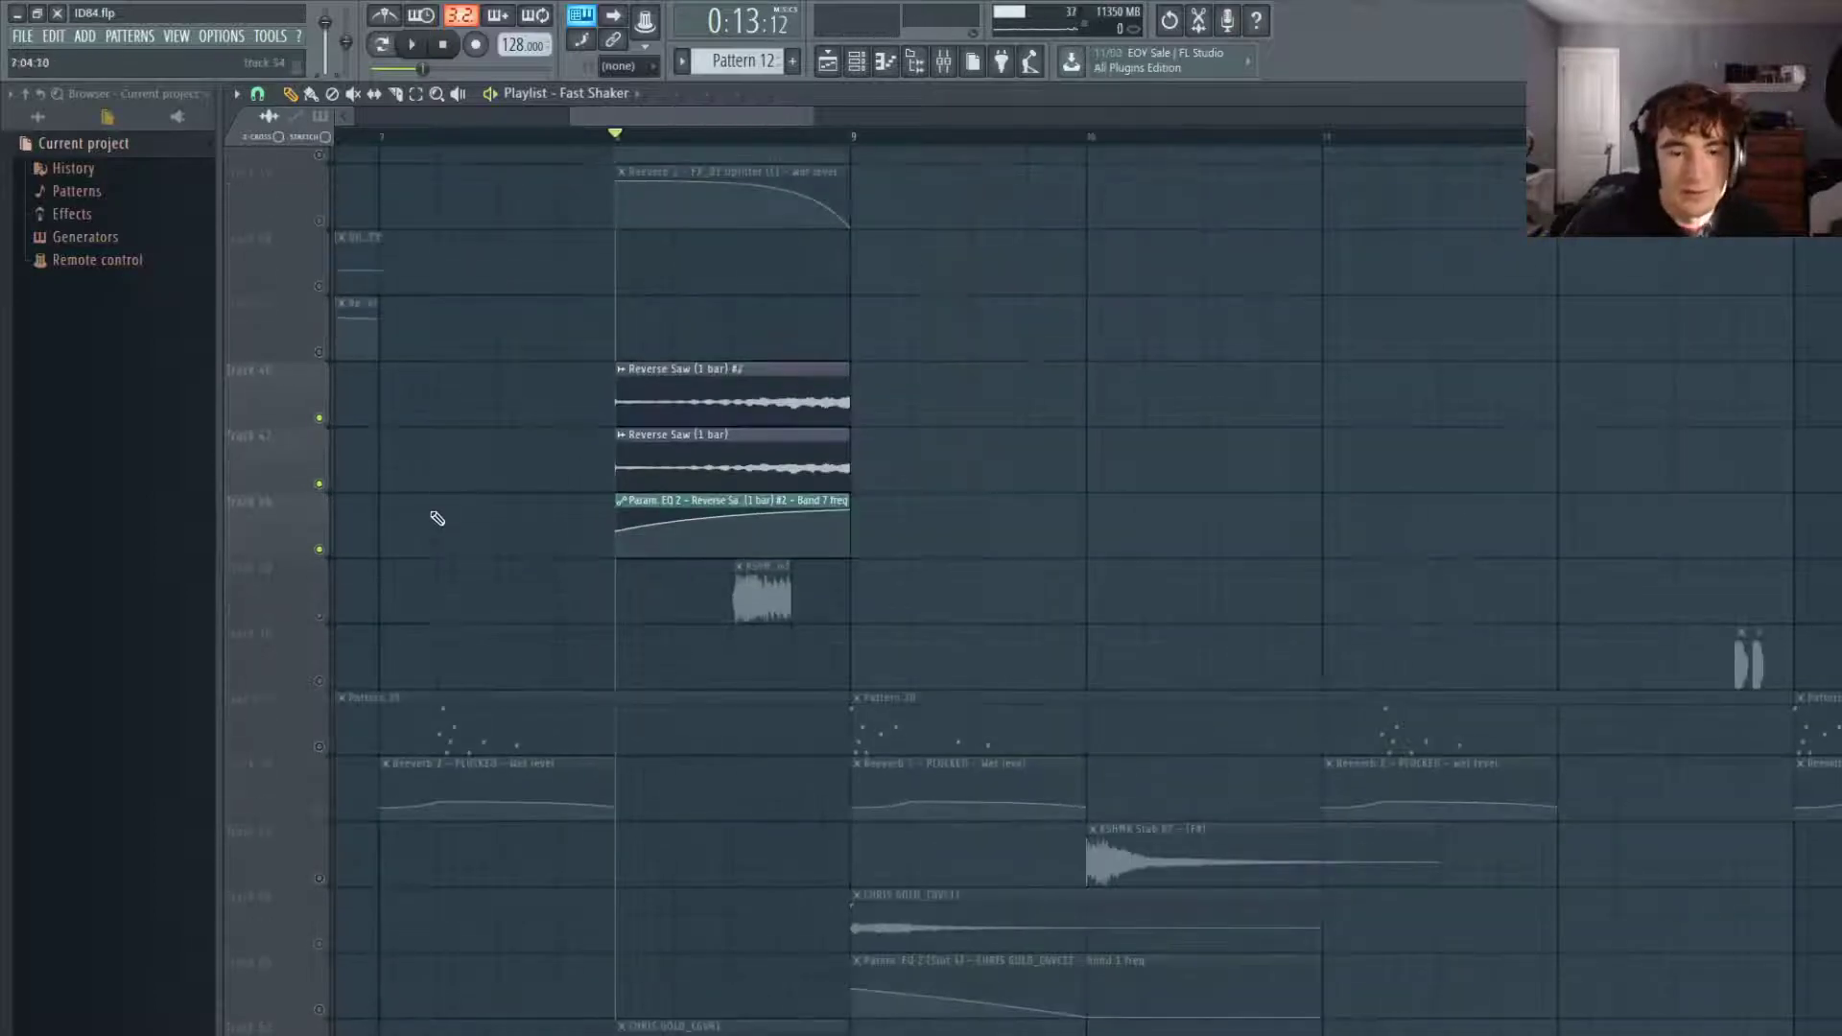
{"action": "key", "text": "space"}
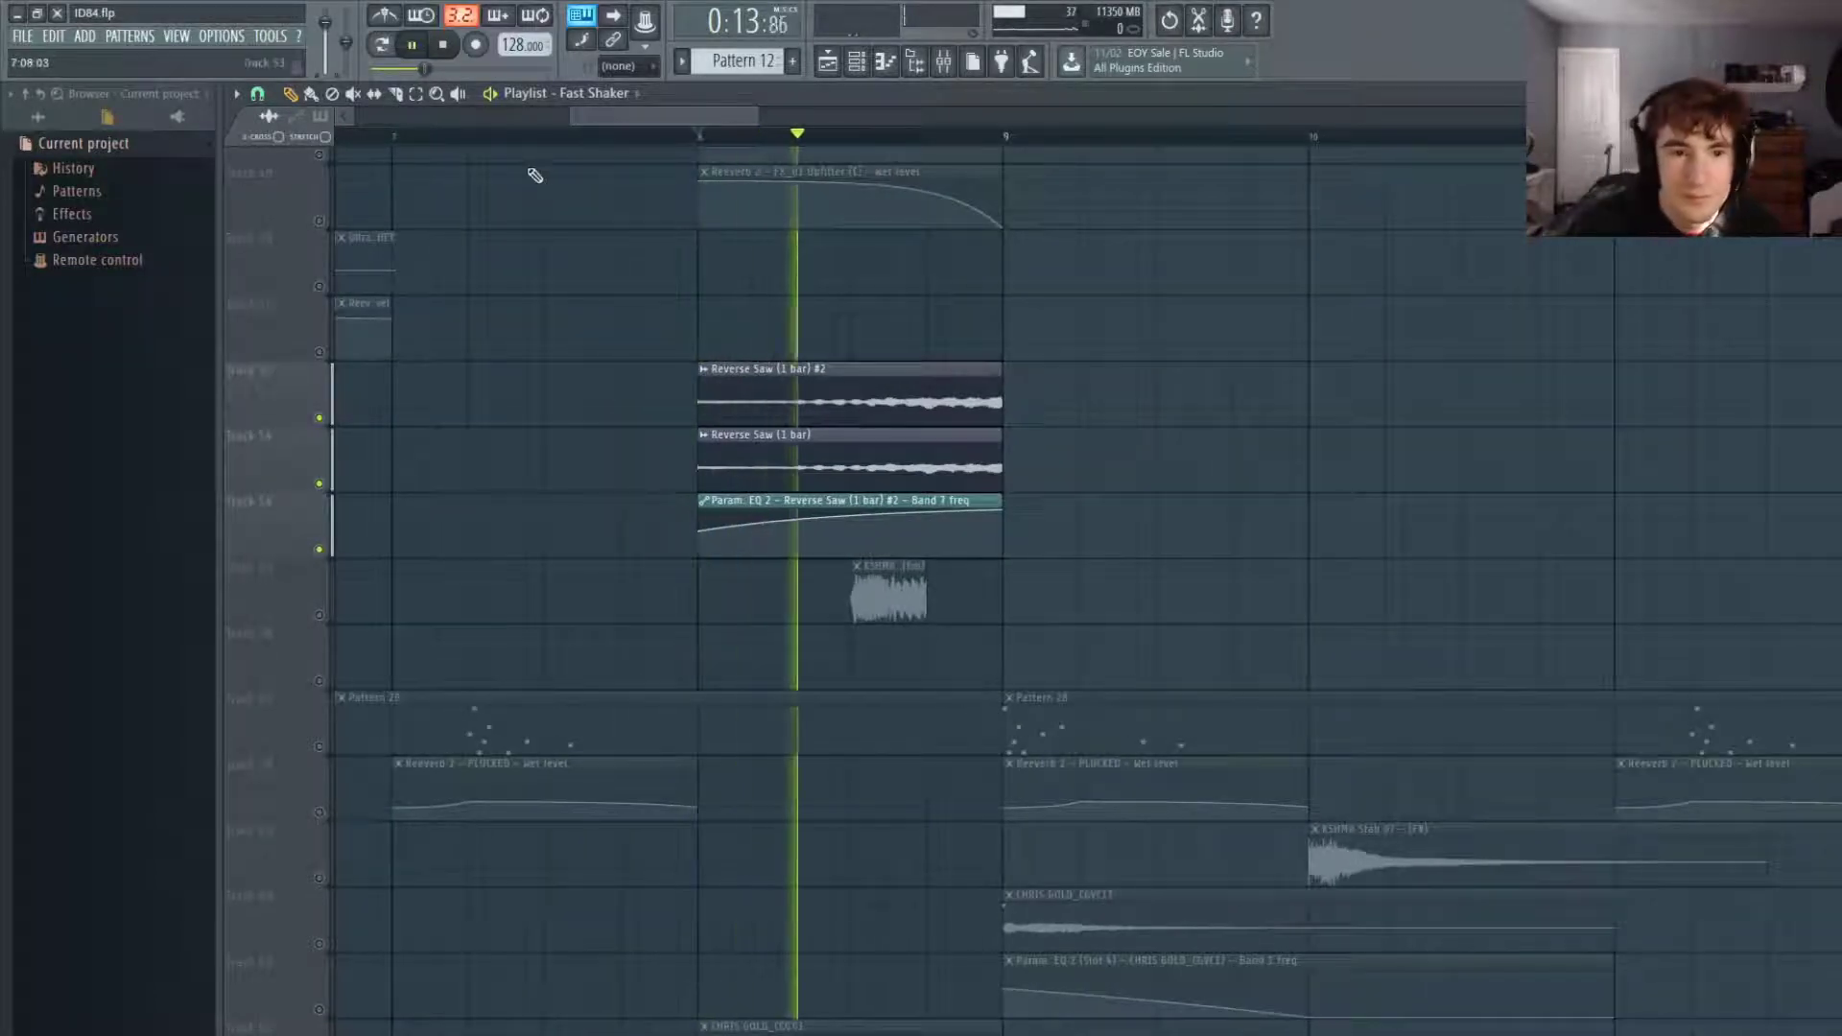
{"action": "left_click_drag", "start_coordinate": [639, 116], "coordinate": [629, 180]}
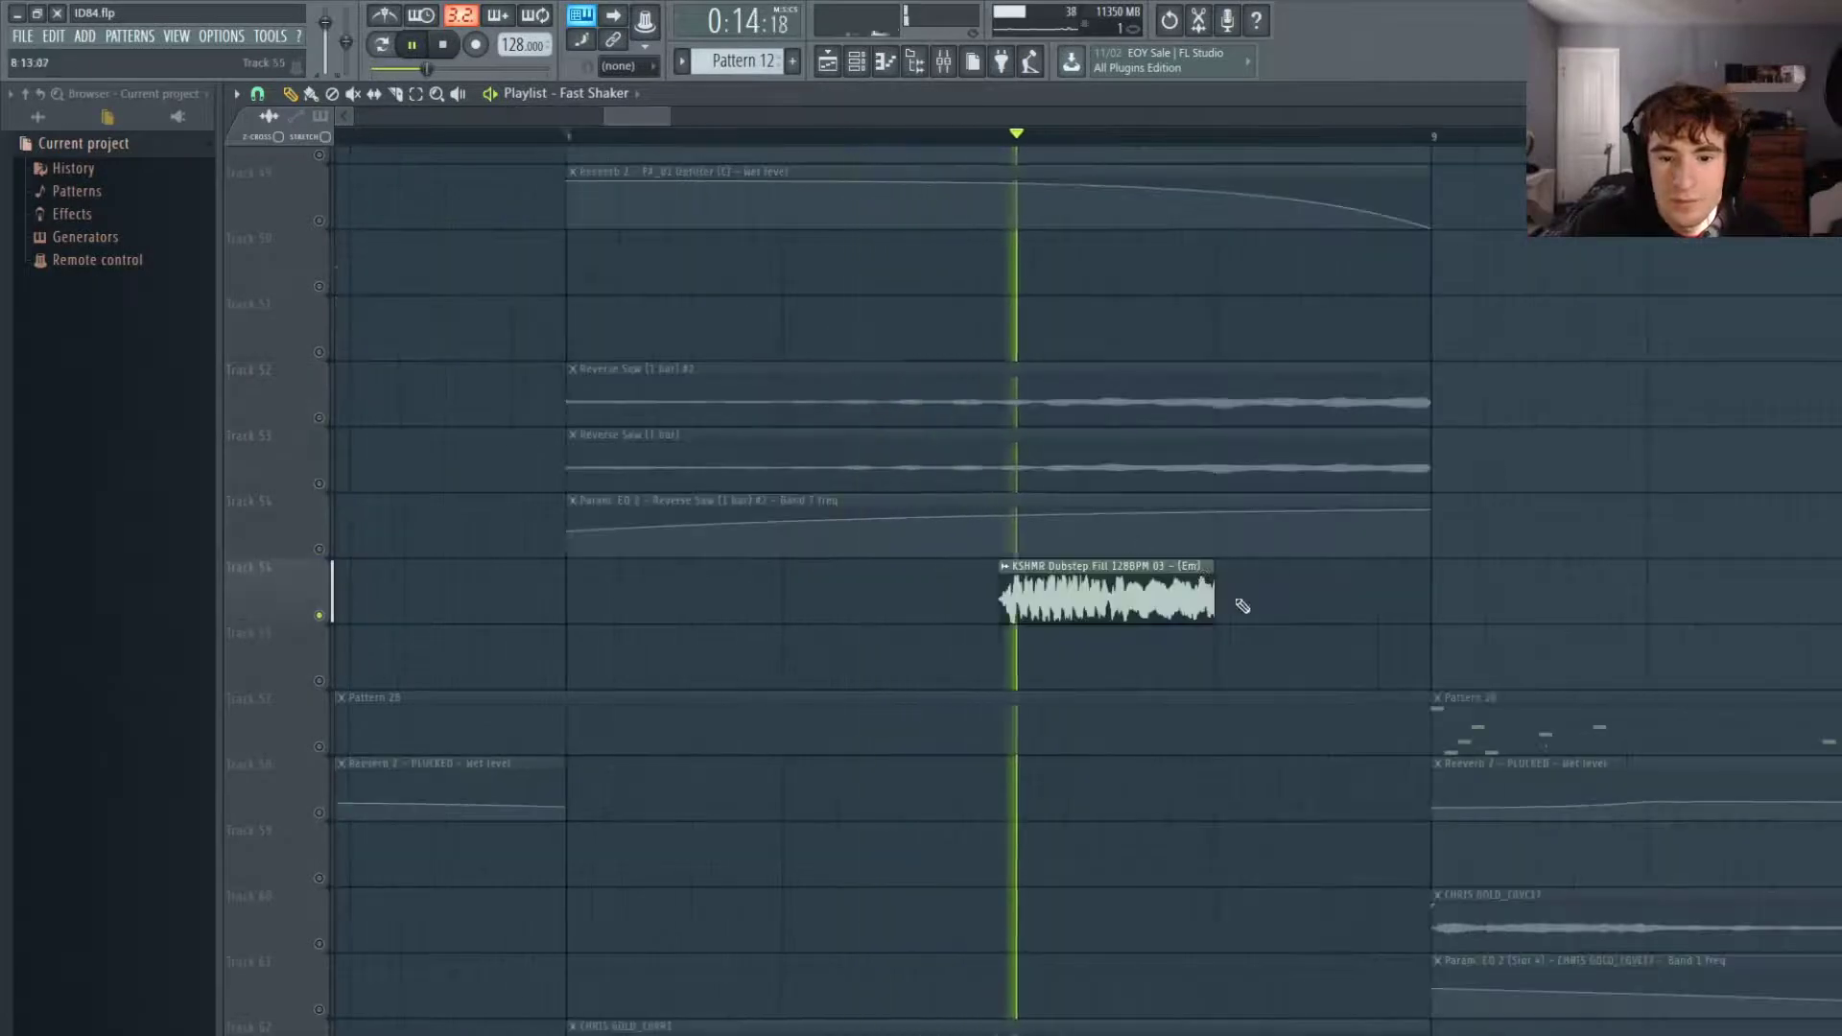
Solo the KSHMR Dubstep Fill 128BPM 03 clip on Track 55 and listen to it through bar 8.
{"action": "scroll", "coordinate": [1211, 616], "scroll_direction": "down", "scroll_amount": 2}
{"action": "scroll", "coordinate": [628, 472], "scroll_direction": "down", "scroll_amount": 3}
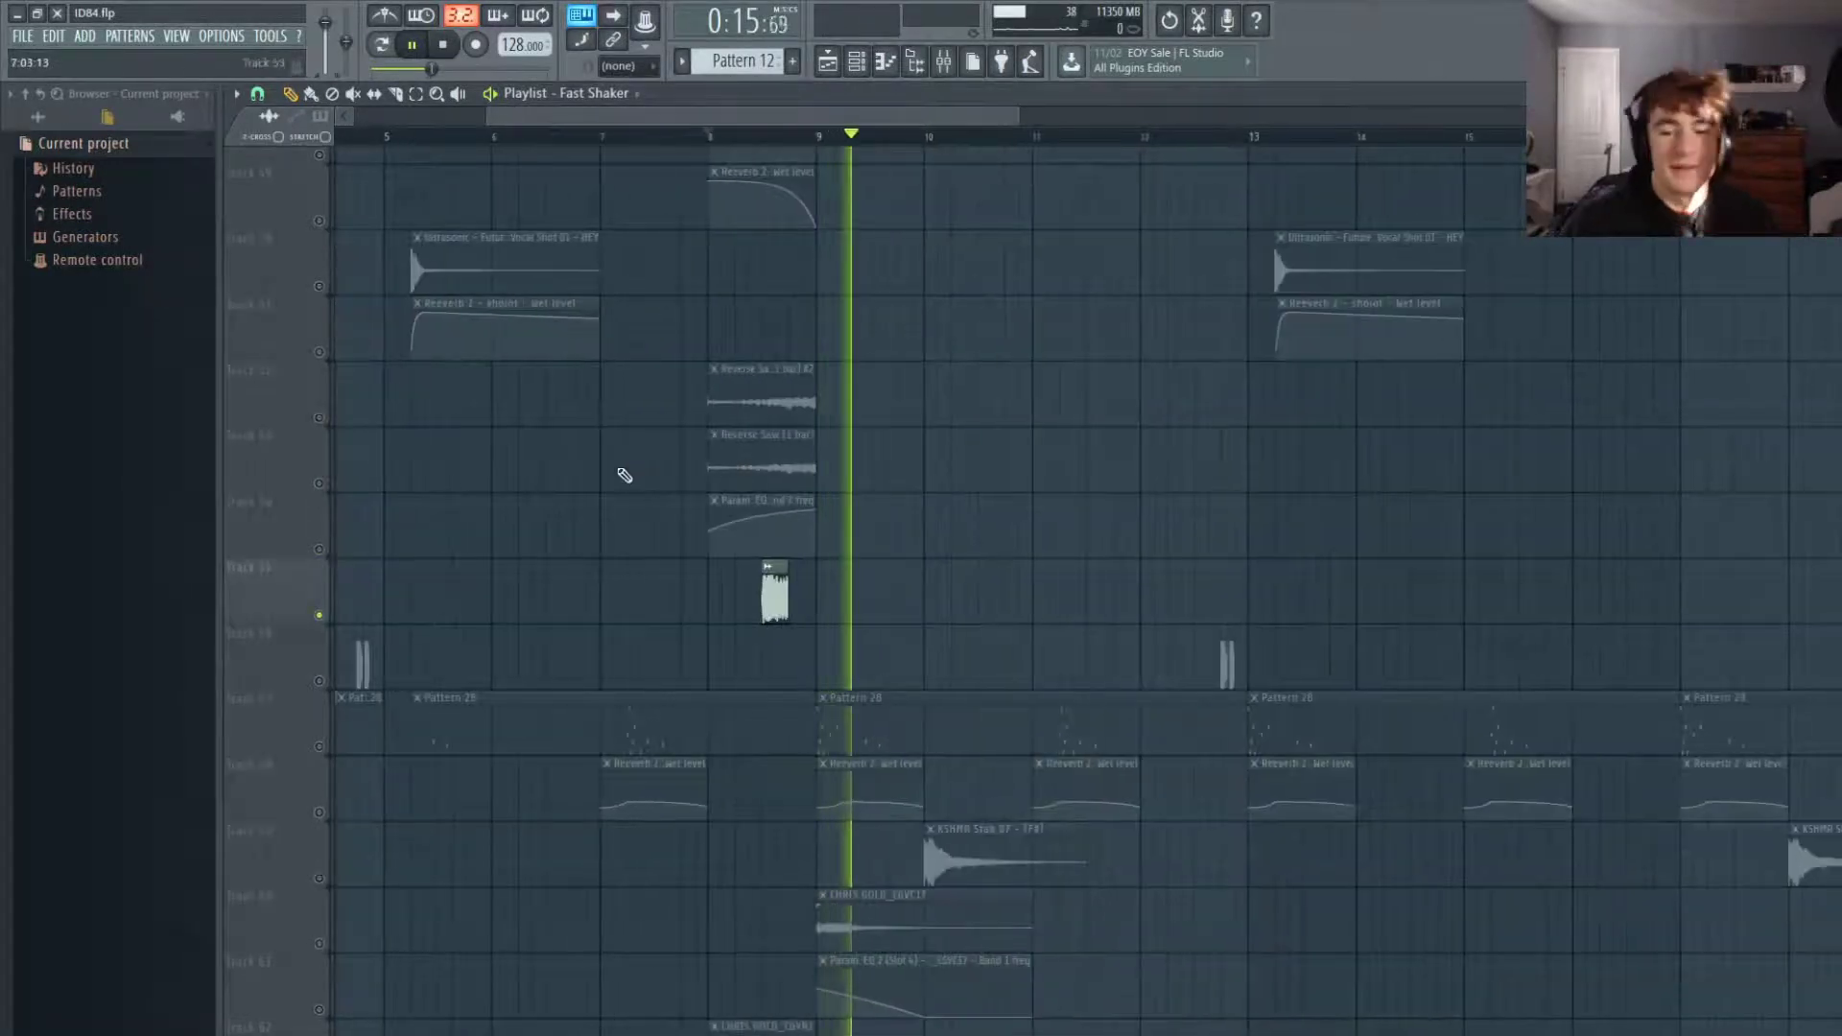
{"action": "key", "text": "space"}
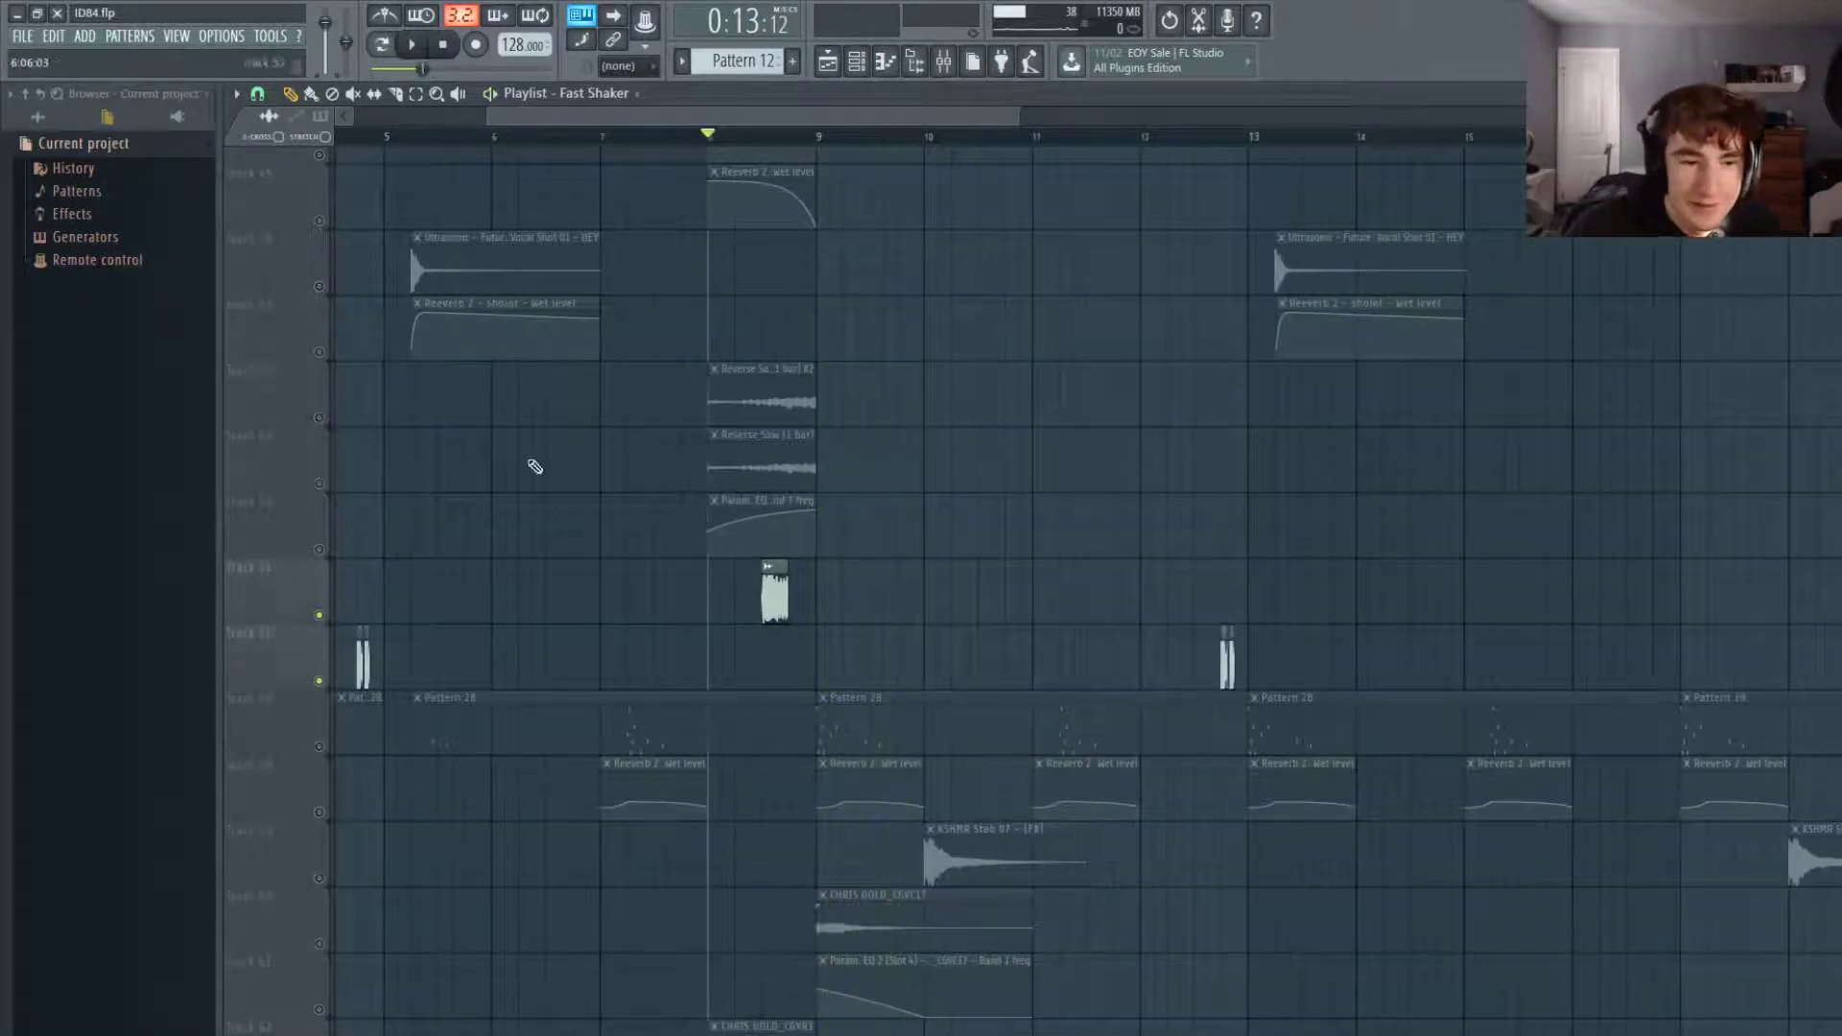
Unmute the short clips on Track 56 and play them from the end of bar 4.
{"action": "scroll", "coordinate": [412, 589], "scroll_direction": "down", "scroll_amount": 2}
{"action": "scroll", "coordinate": [702, 201], "scroll_direction": "up", "scroll_amount": 3}
{"action": "left_click", "coordinate": [645, 139]}
{"action": "key", "text": "space"}
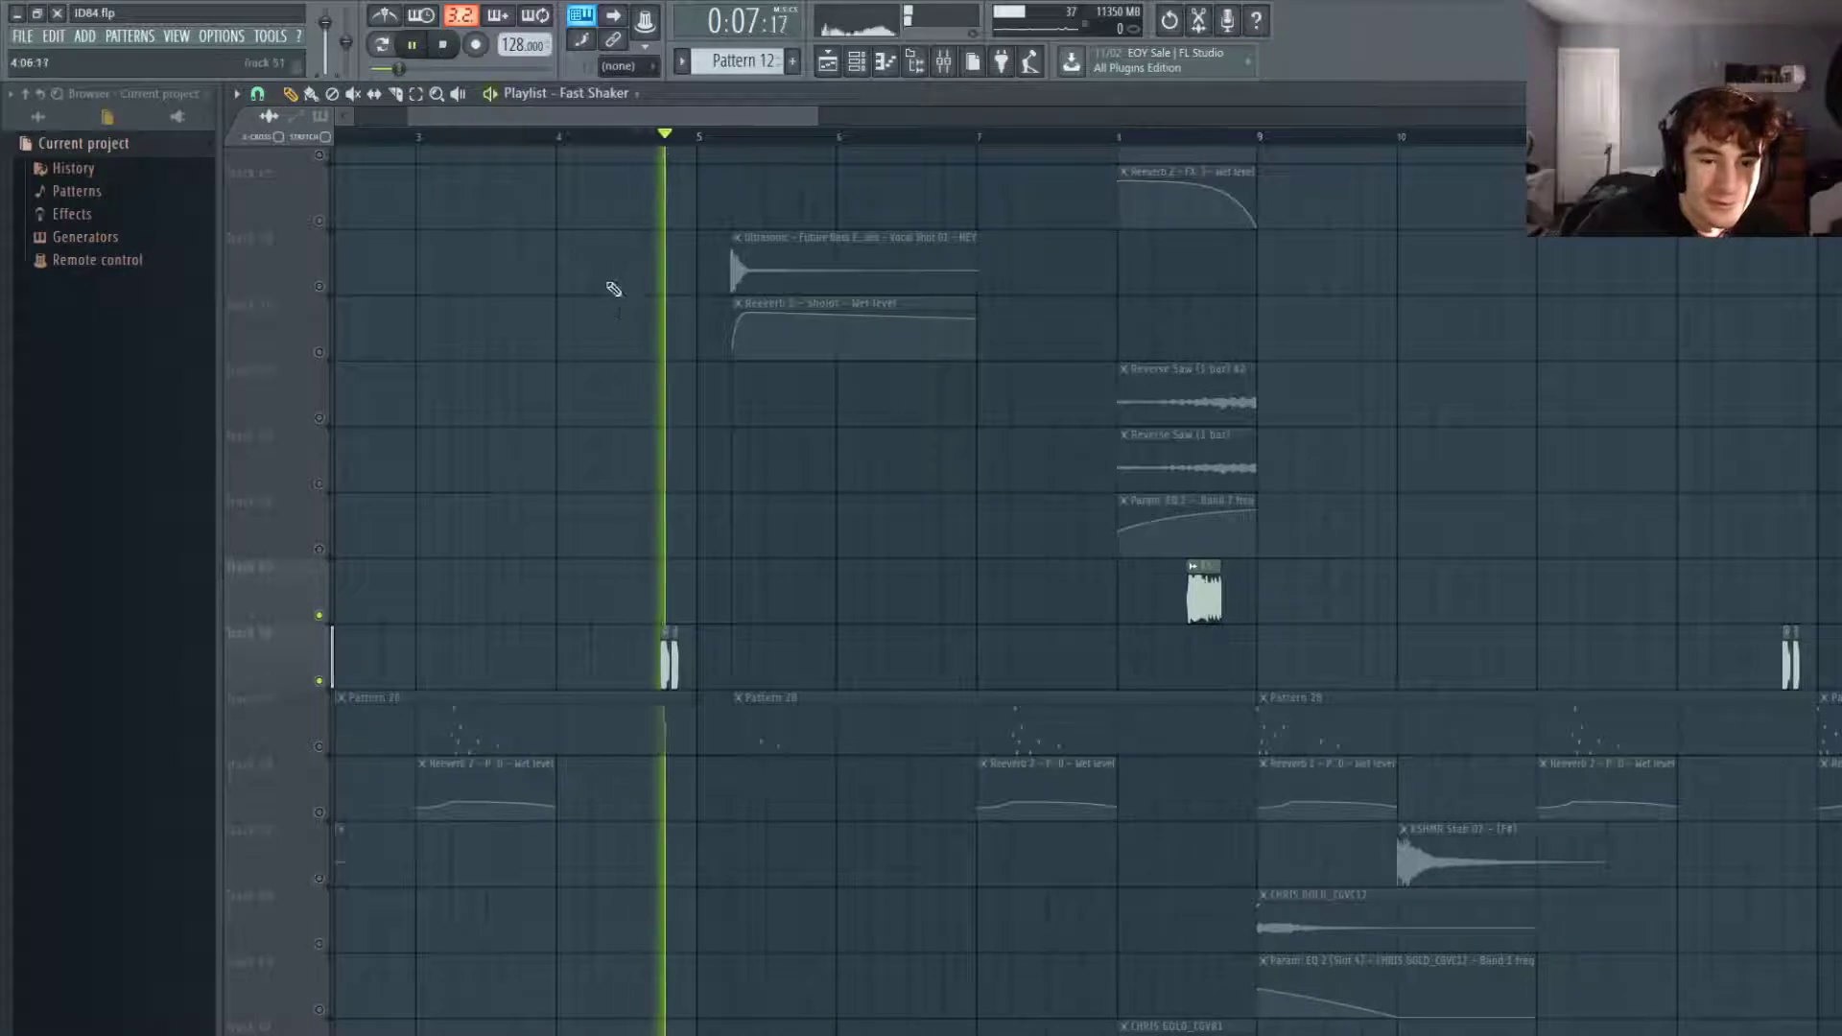
{"action": "key", "text": "space"}
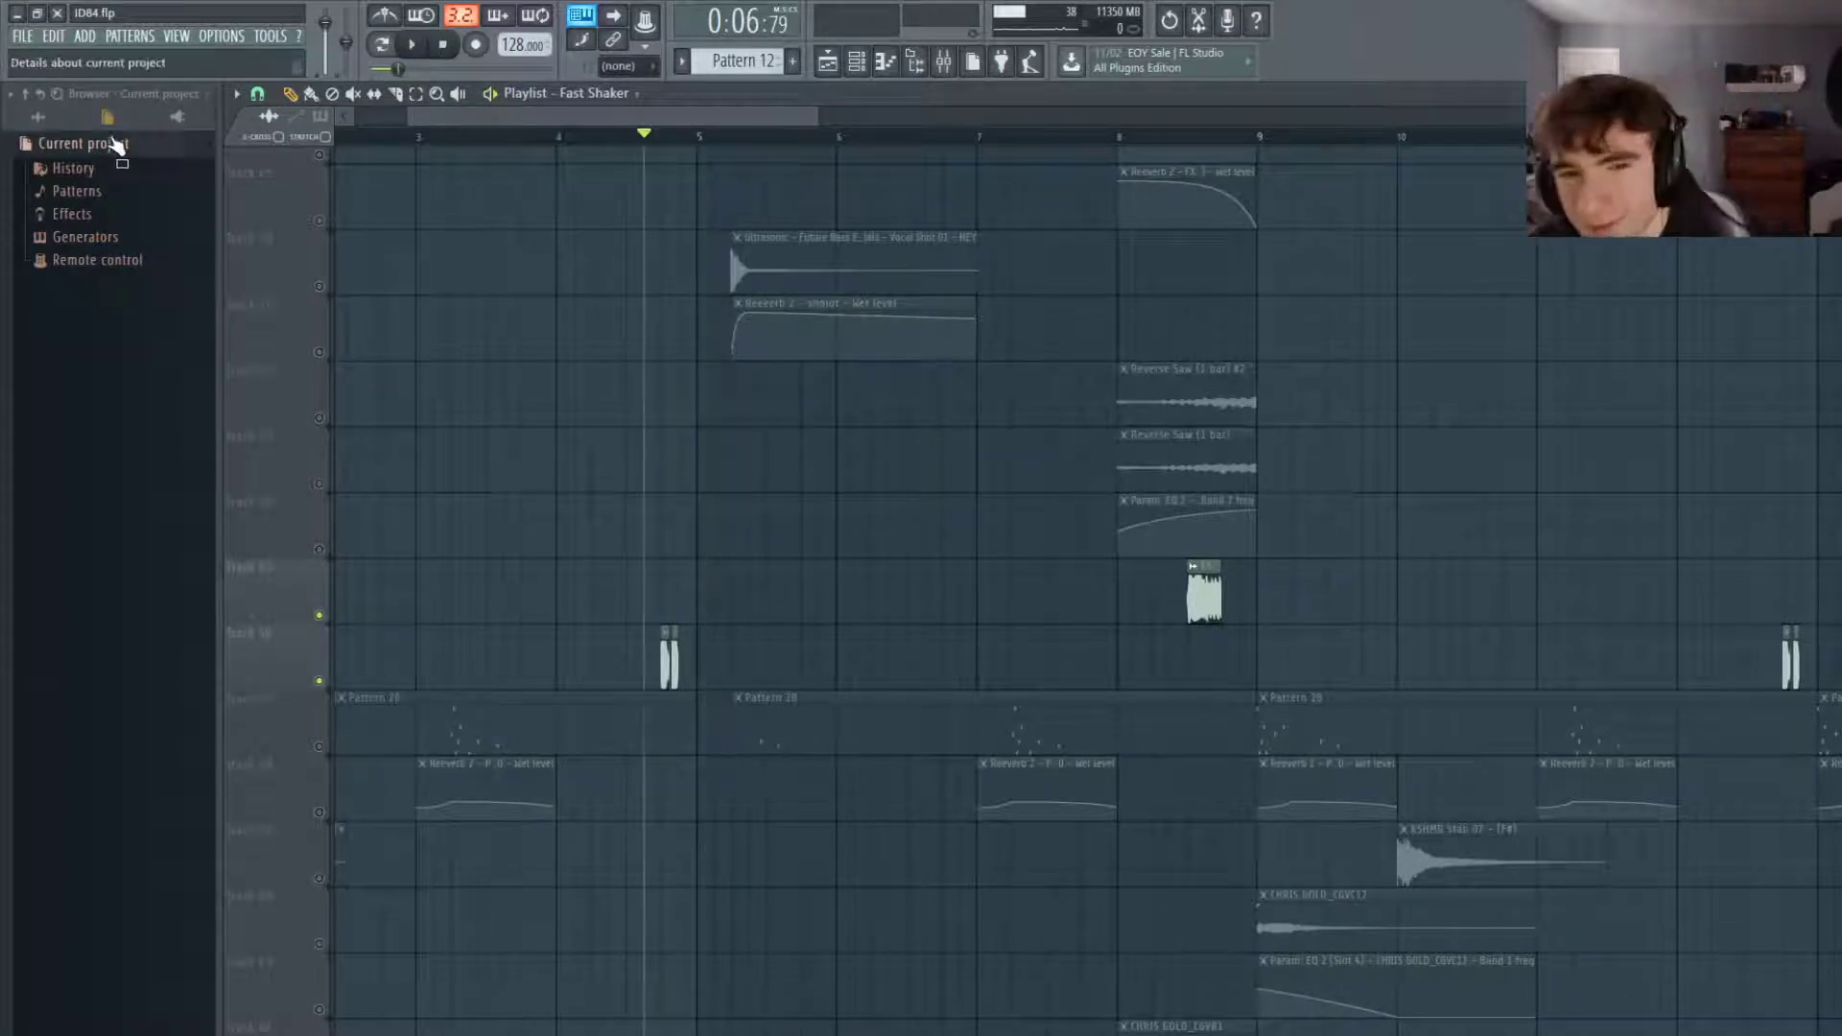
Restore all tracks and play the arrangement into bar 9, briefly checking the mixer levels.
{"action": "scroll", "coordinate": [377, 387], "scroll_direction": "down", "scroll_amount": 4}
{"action": "key", "text": "space"}
{"action": "key", "text": "F9"}
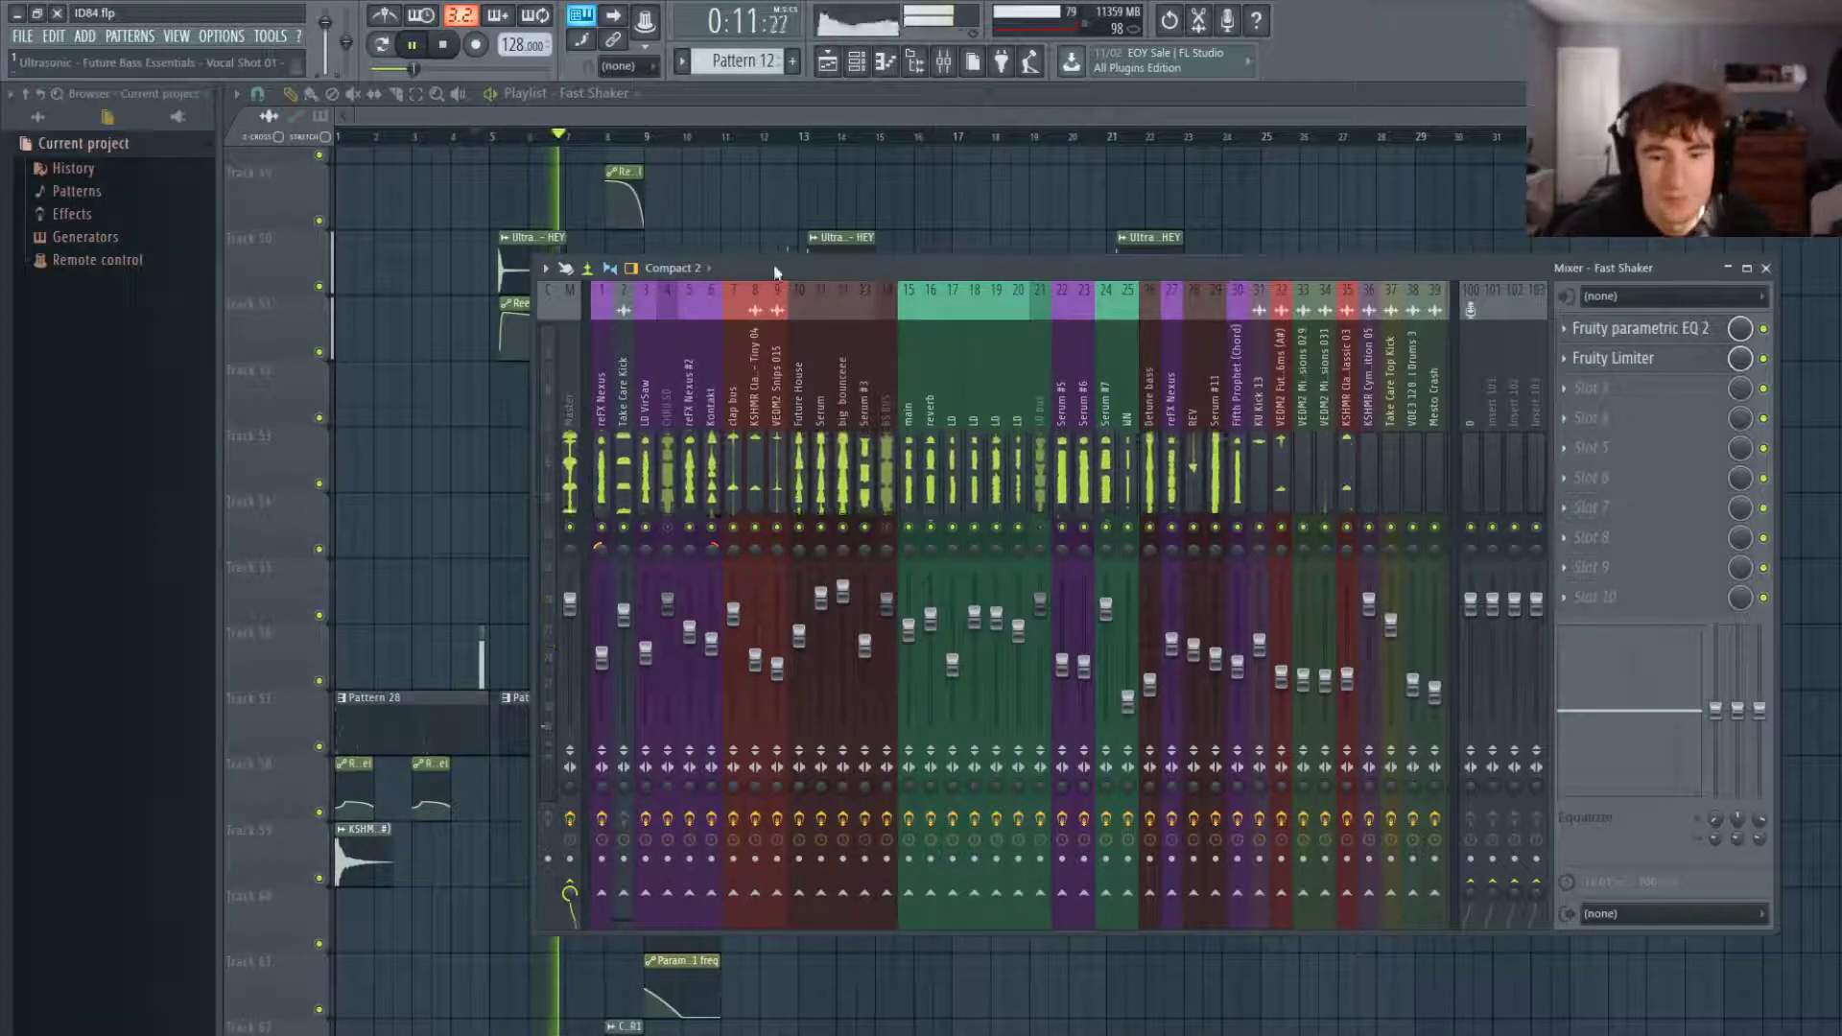
{"action": "left_click", "coordinate": [592, 97]}
{"action": "scroll", "coordinate": [589, 307], "scroll_direction": "up", "scroll_amount": 5}
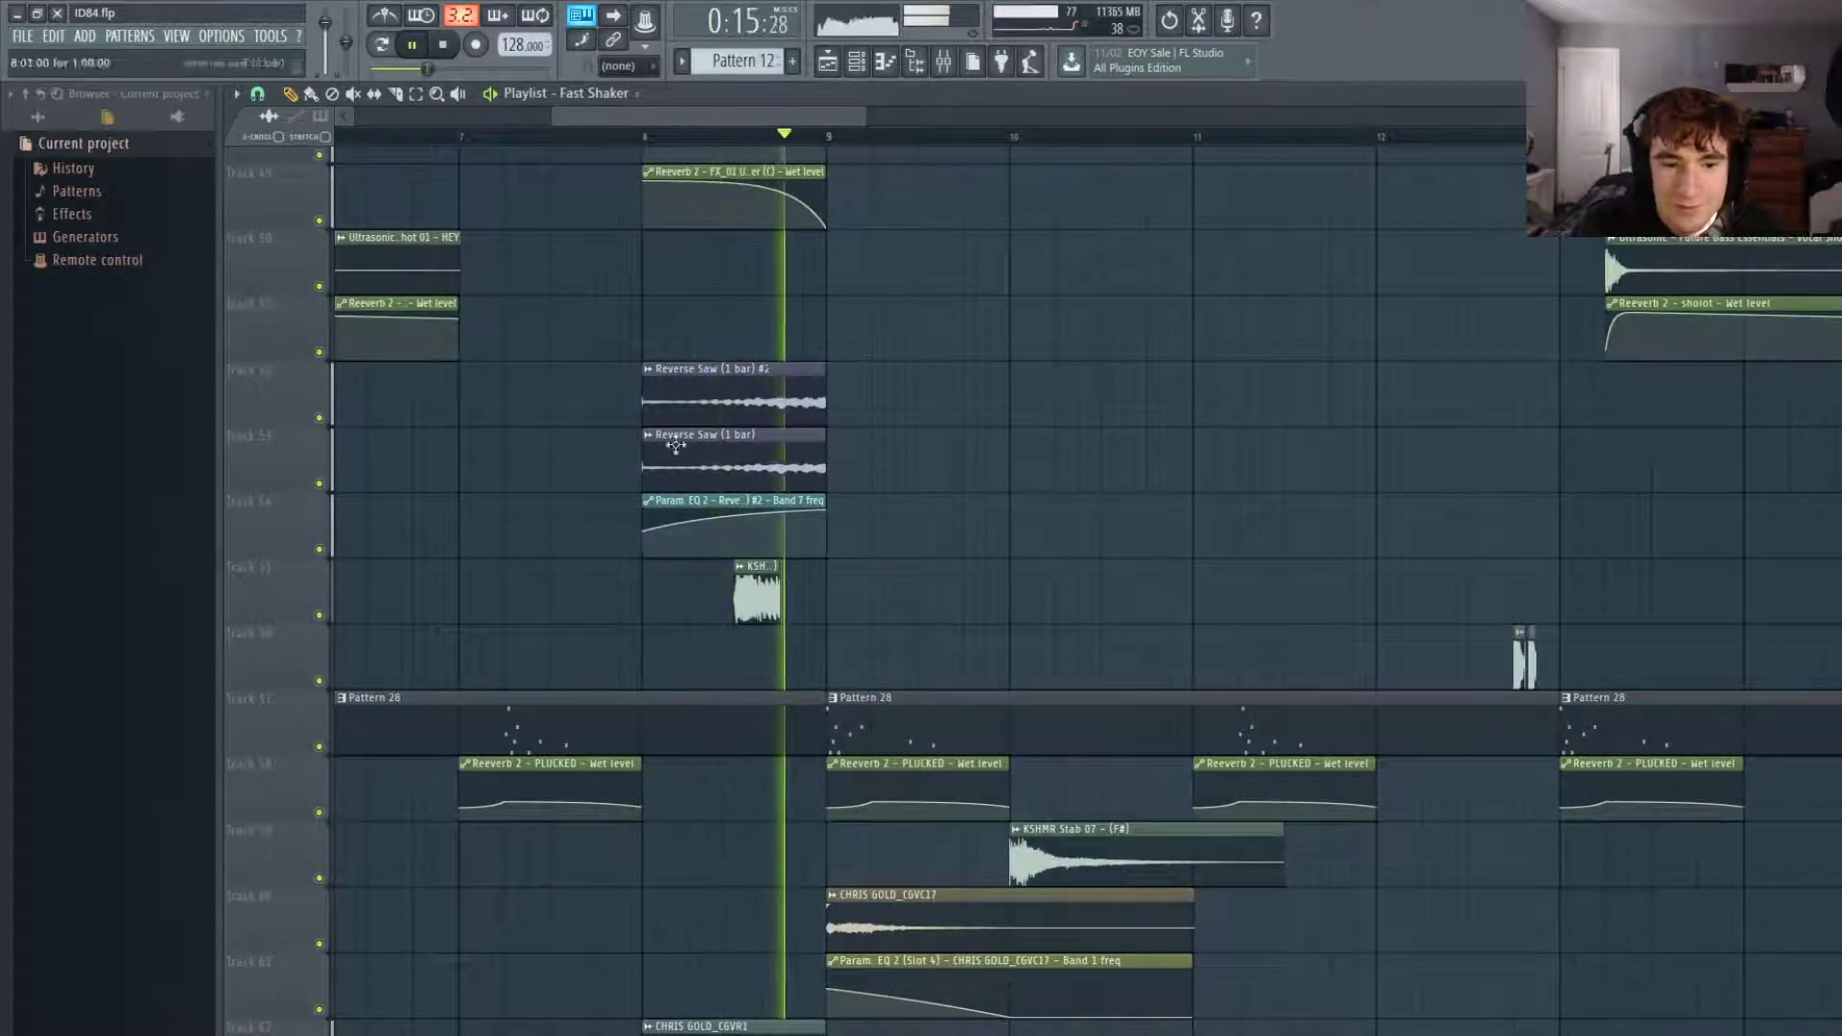
{"action": "scroll", "coordinate": [525, 662], "scroll_direction": "down", "scroll_amount": 3}
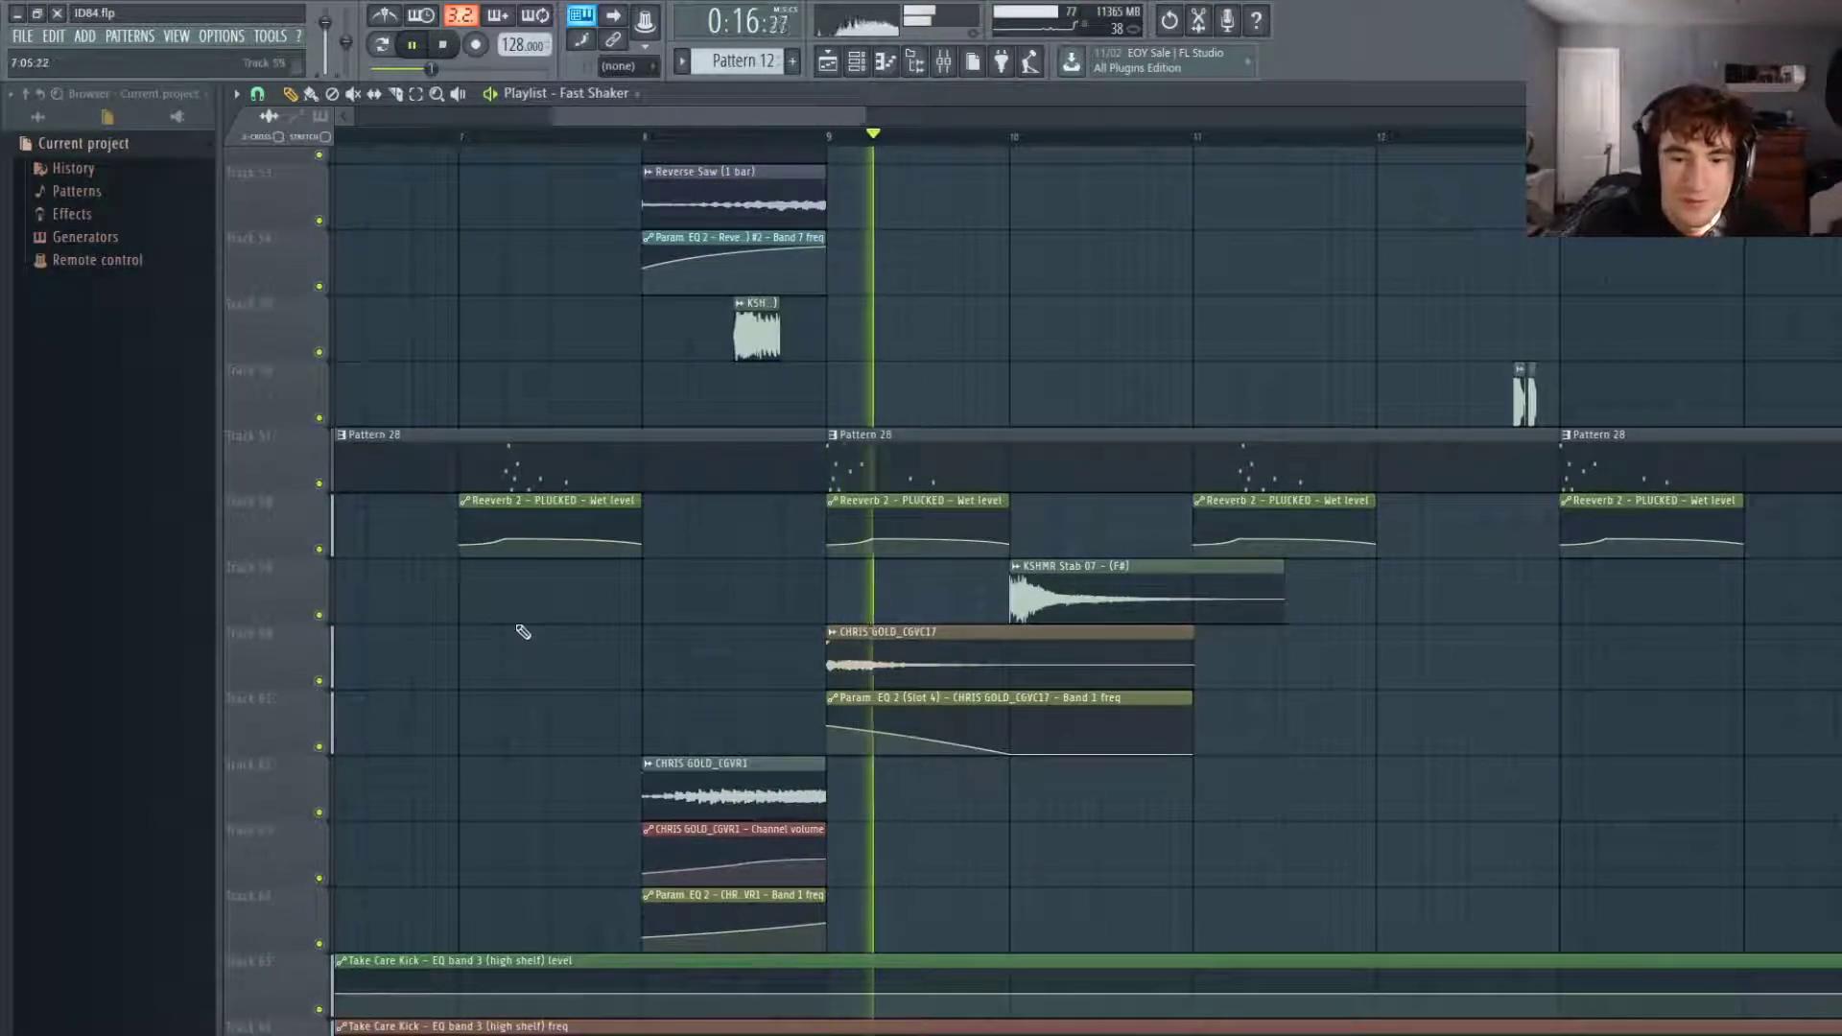
{"action": "key", "text": "space"}
Solo the KSHMR Stab 07 - (F#) clips on Track 59 and play the one at bar 10.
{"action": "scroll", "coordinate": [422, 571], "scroll_direction": "down", "scroll_amount": 4}
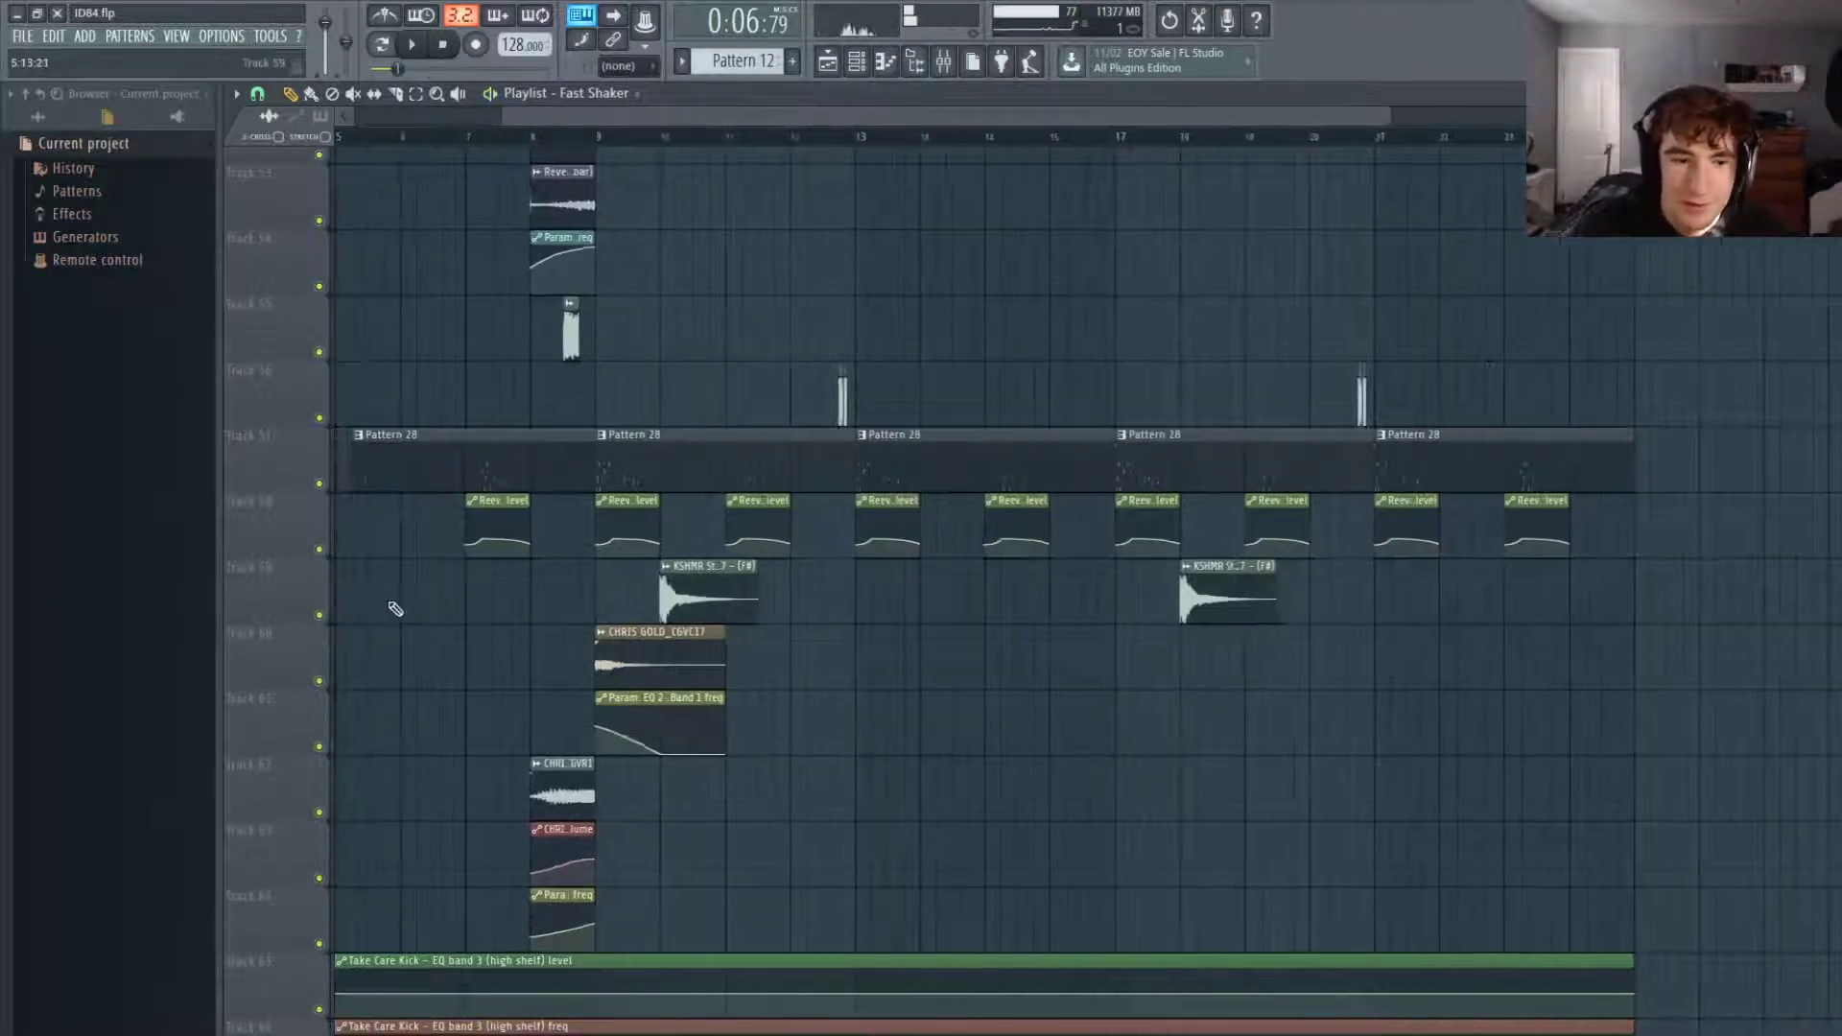
{"action": "scroll", "coordinate": [528, 499], "scroll_direction": "down", "scroll_amount": 2}
{"action": "key", "text": "space"}
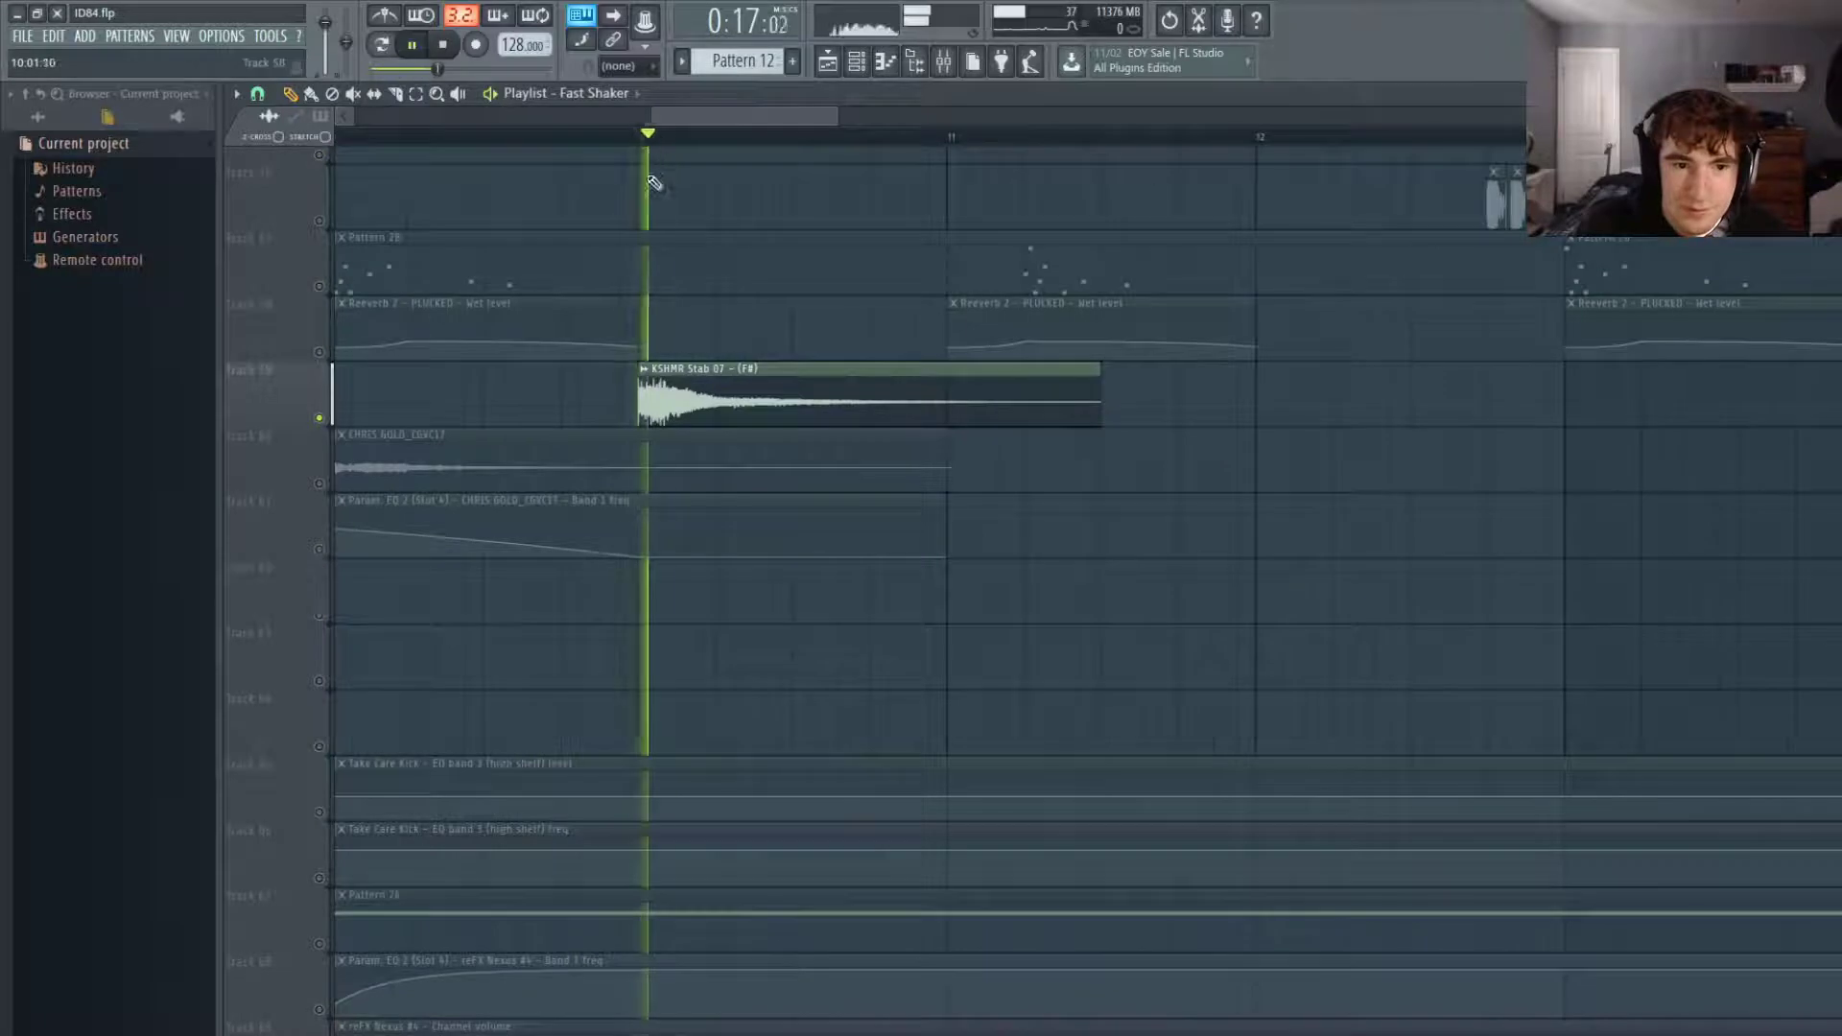
{"action": "scroll", "coordinate": [539, 344], "scroll_direction": "down", "scroll_amount": 7}
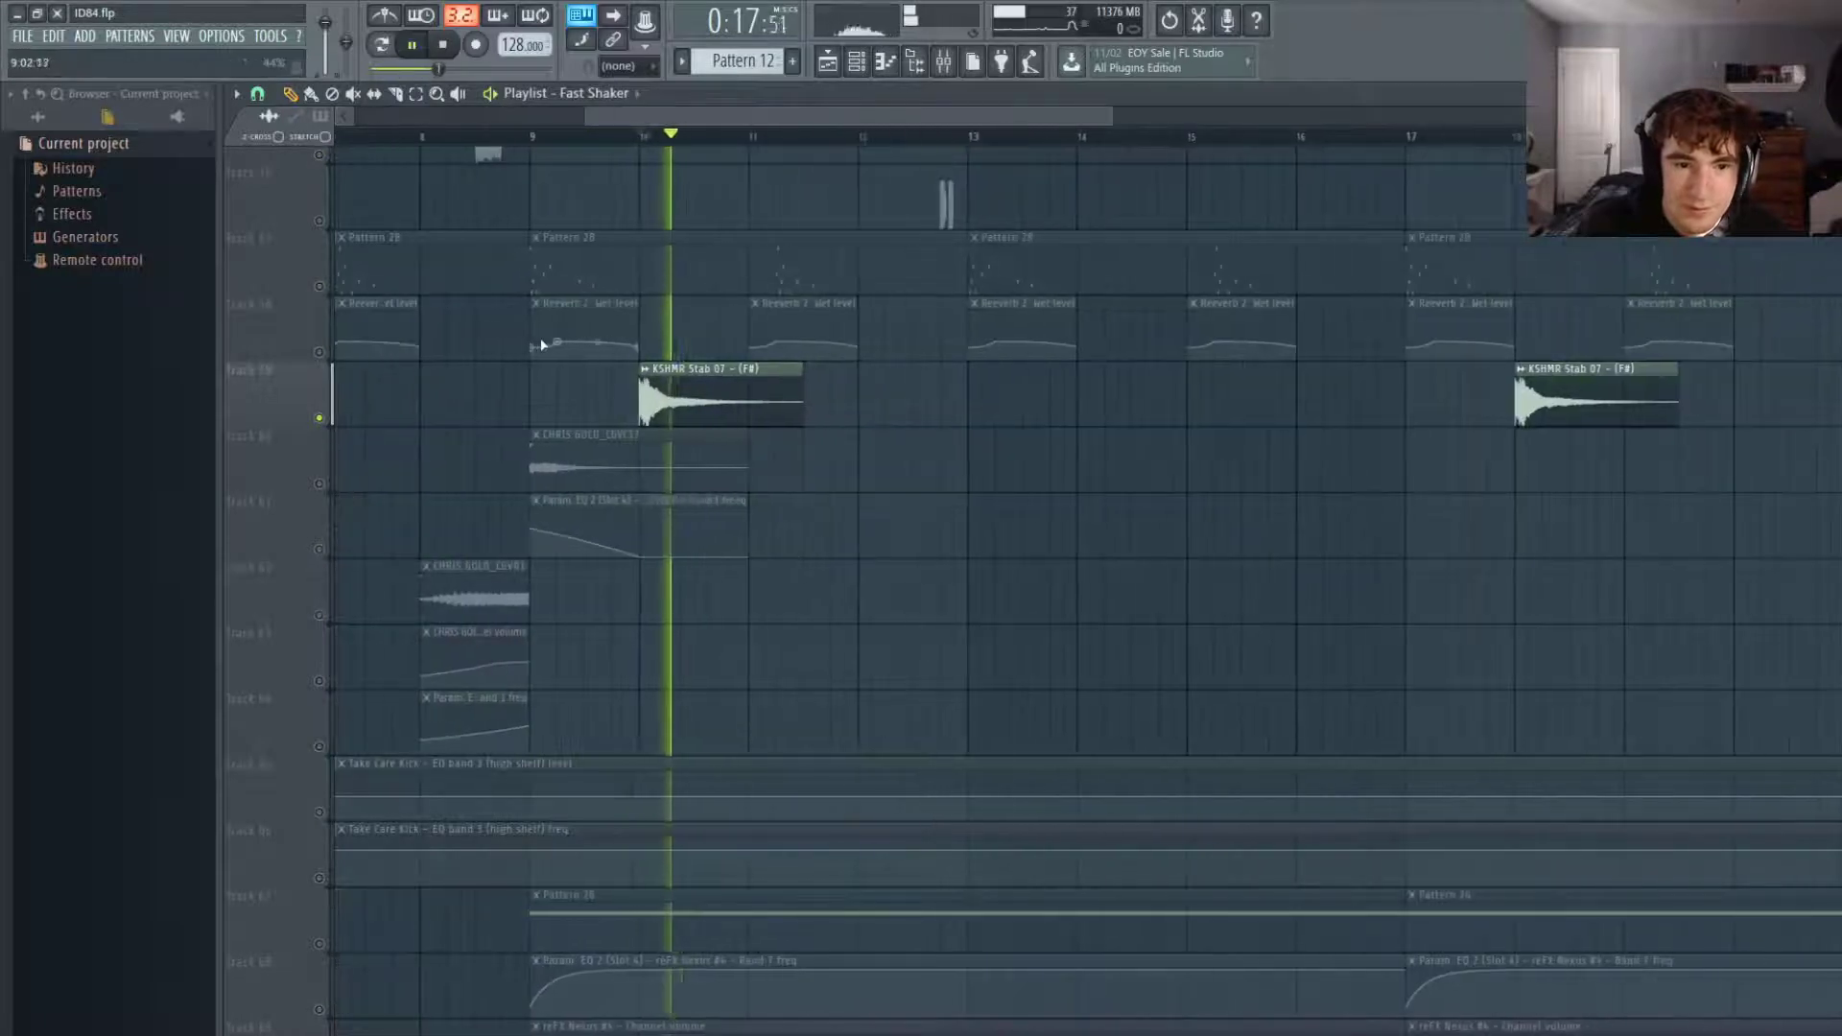
Unmute the CGVC17 clip on Track 60 and its Param. EQ 2 band 1 freq automation and play from bar 9.
{"action": "left_click", "coordinate": [318, 483]}
{"action": "key", "text": "space"}
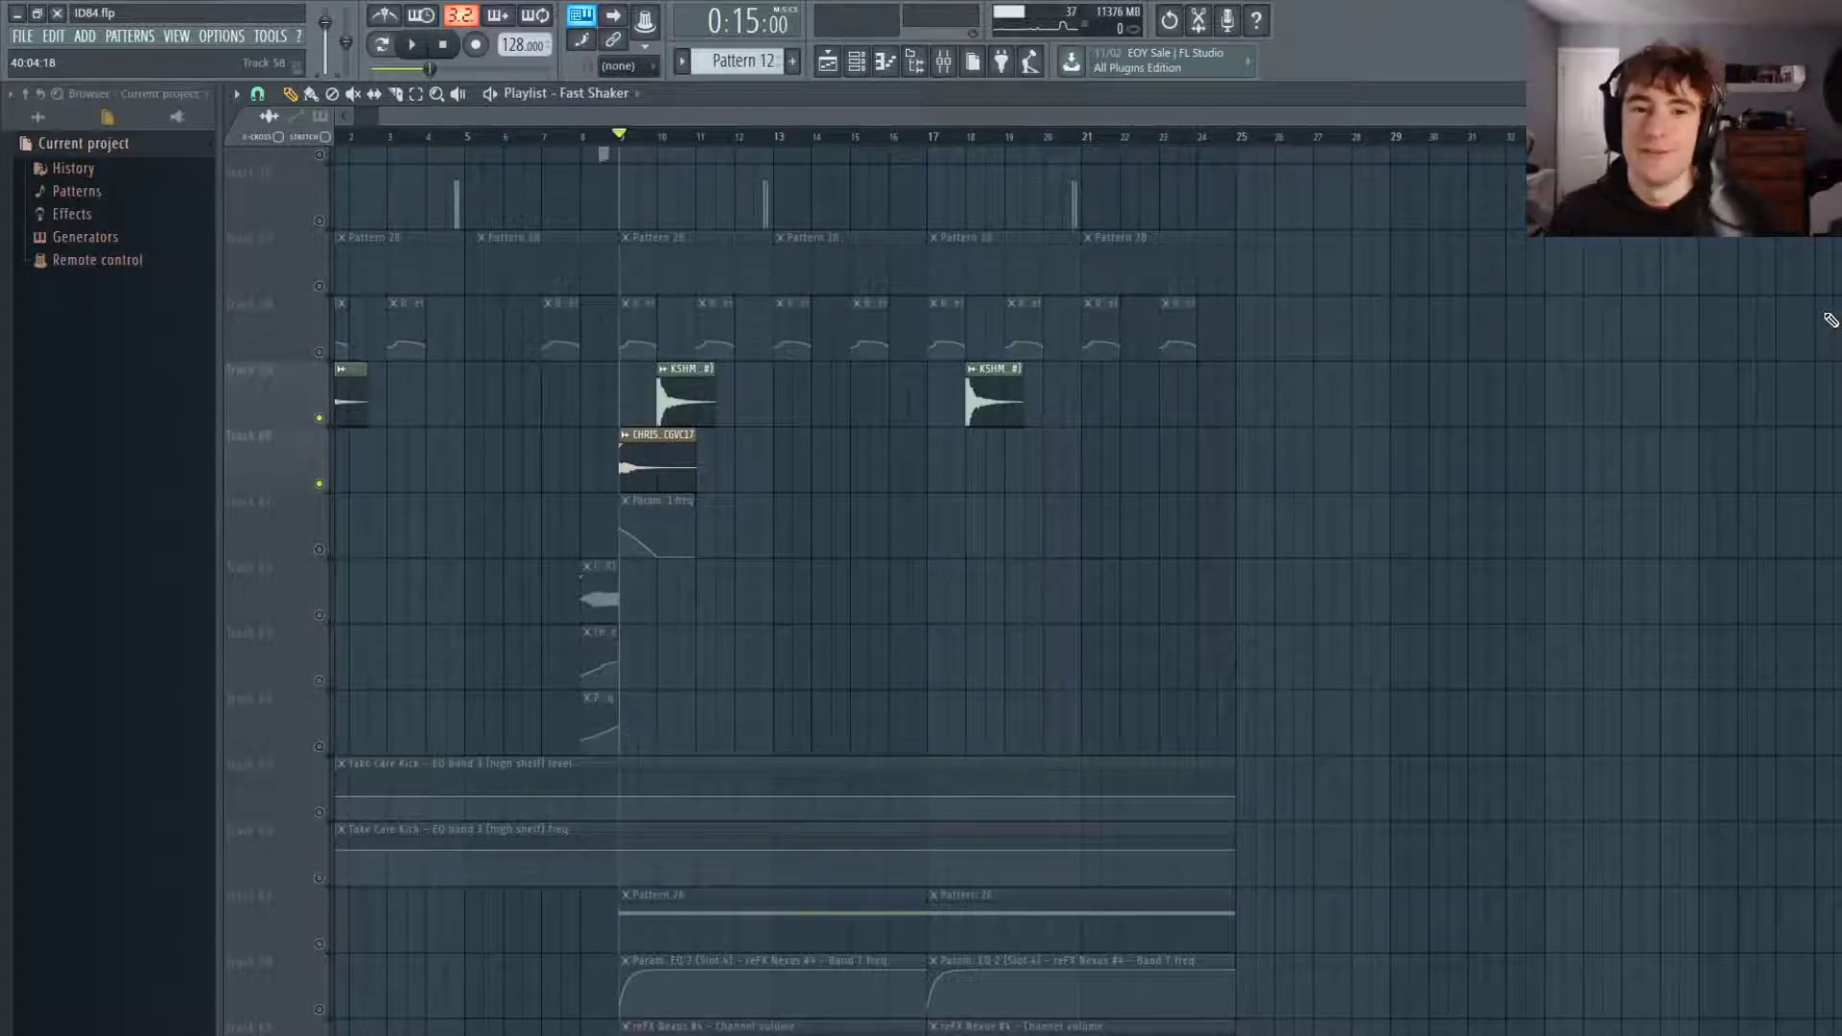
{"action": "left_click", "coordinate": [320, 549]}
{"action": "key", "text": "space"}
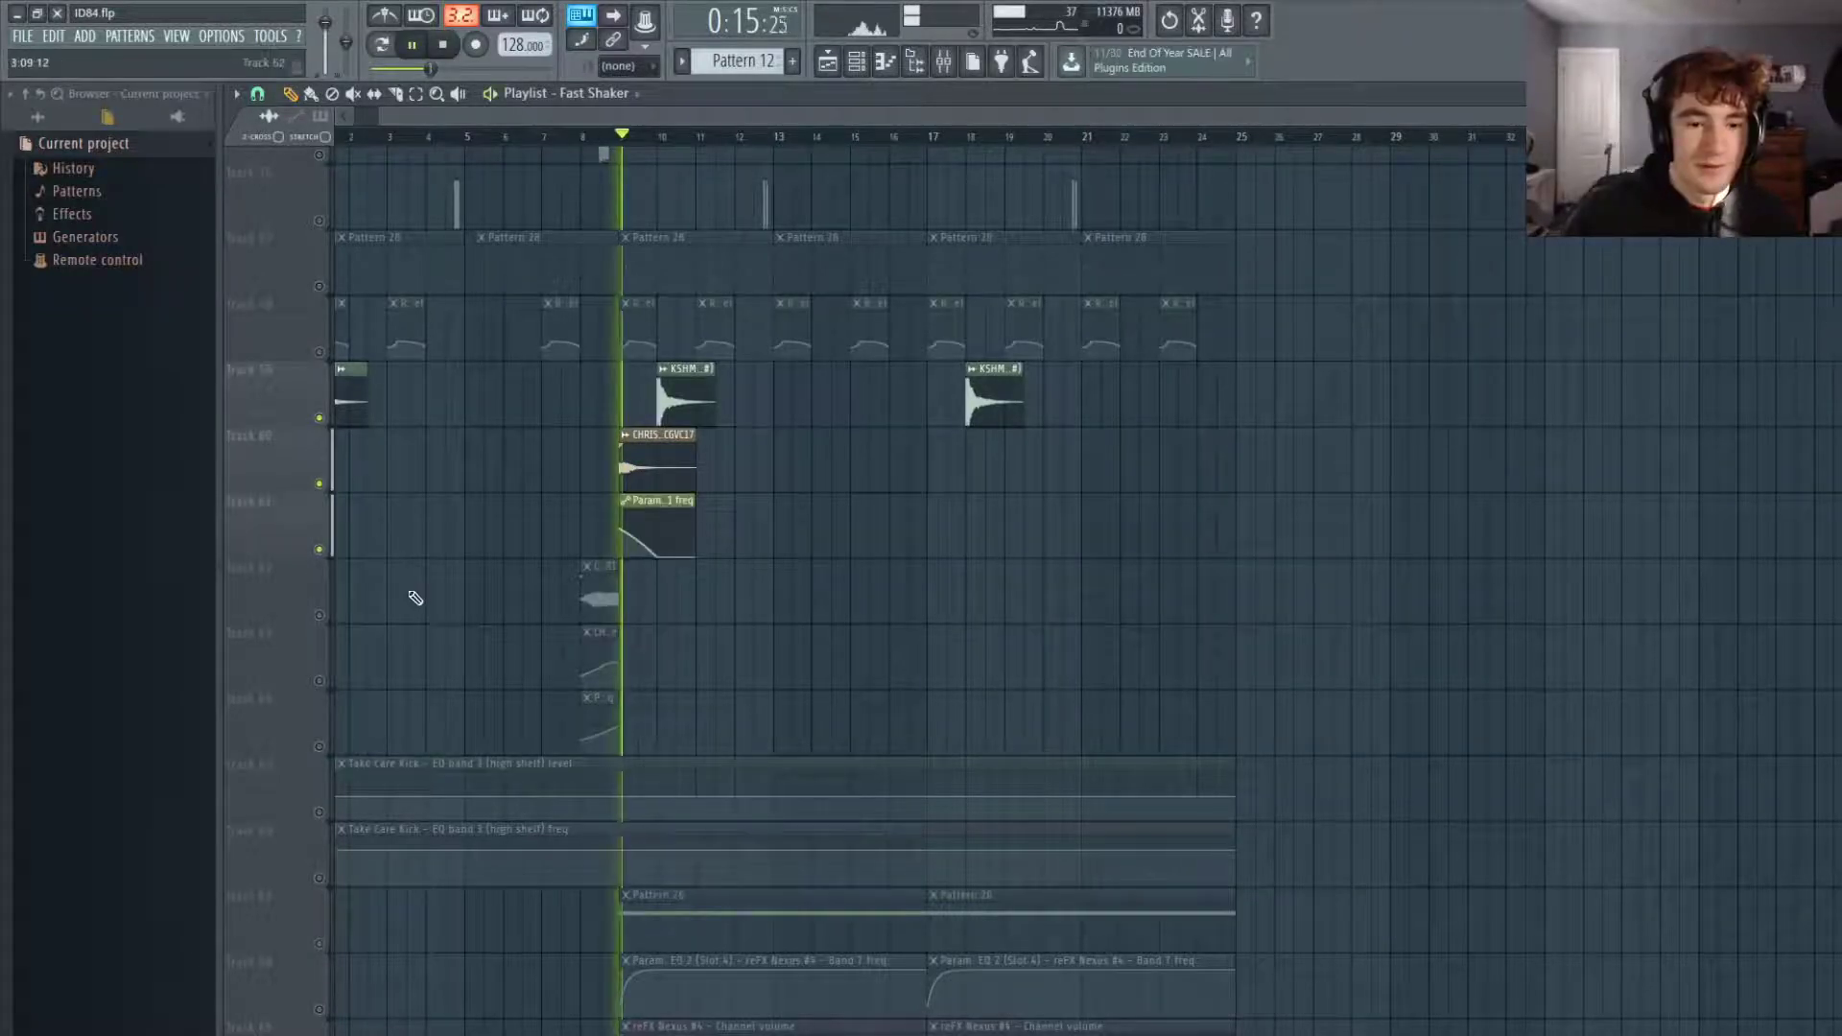
{"action": "scroll", "coordinate": [410, 596], "scroll_direction": "up", "scroll_amount": 3}
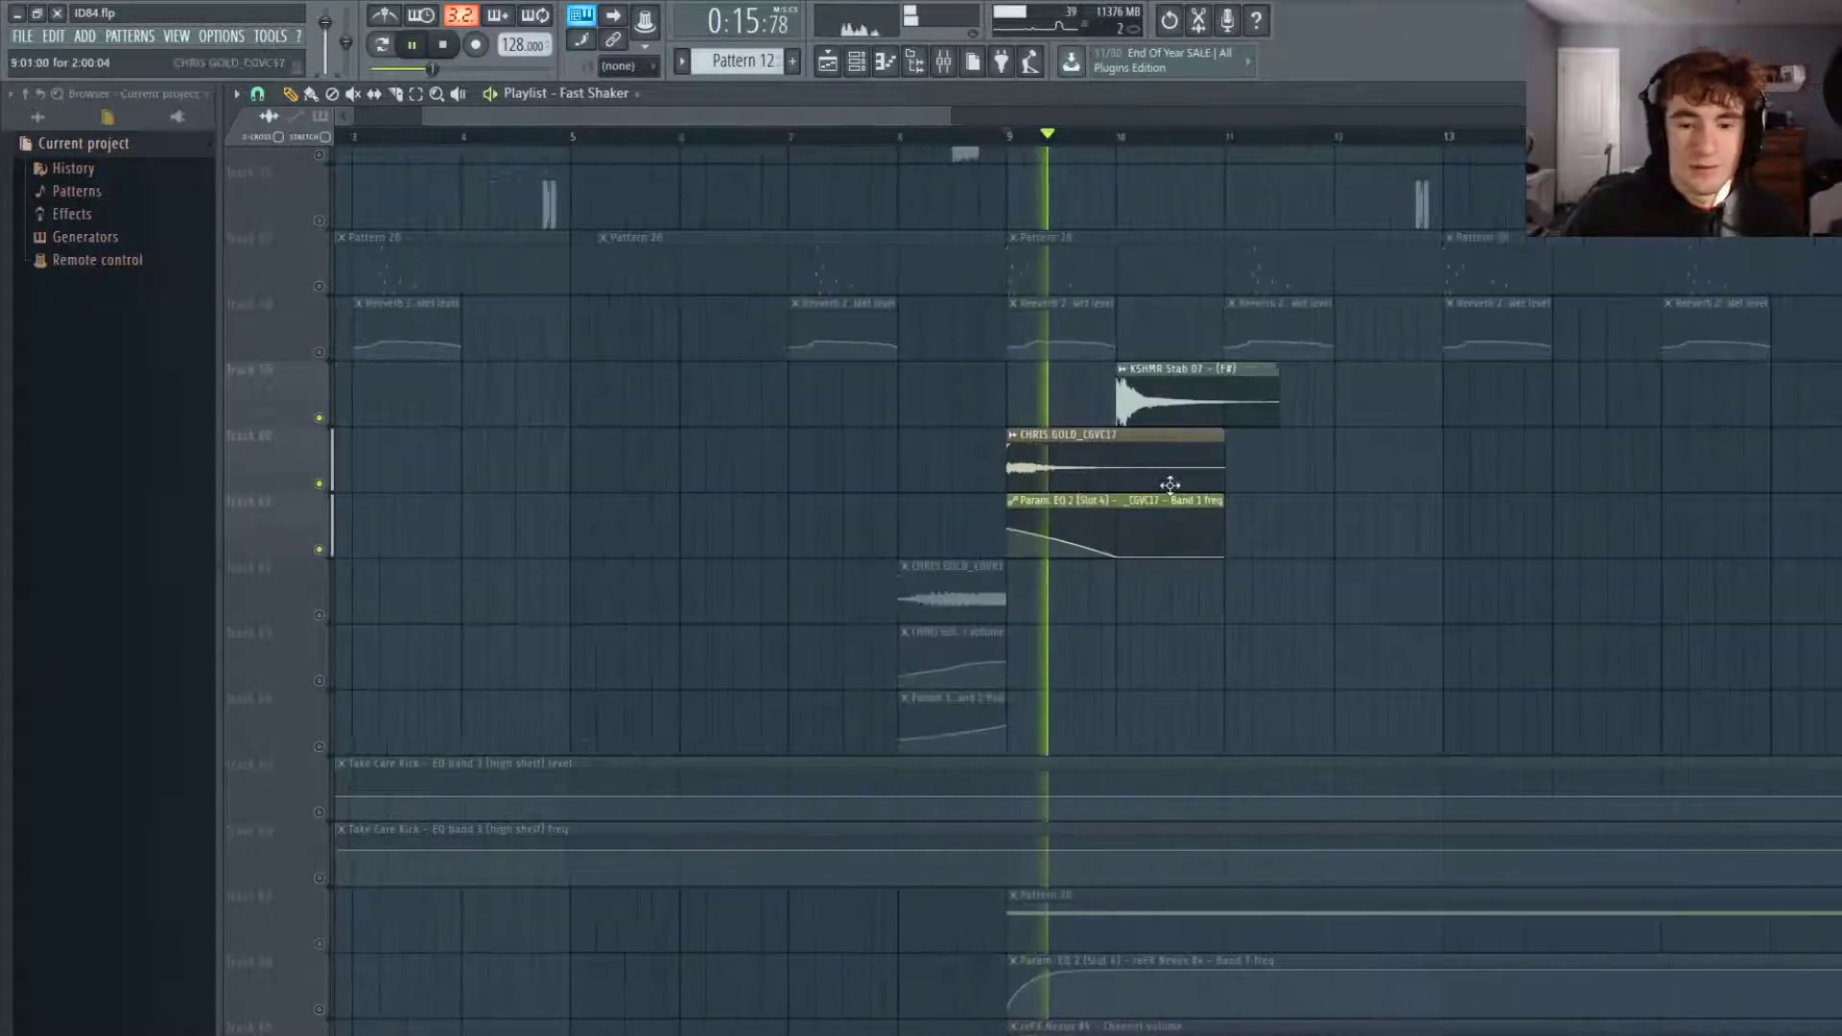
{"action": "key", "text": "space"}
{"action": "scroll", "coordinate": [1075, 537], "scroll_direction": "up", "scroll_amount": 3}
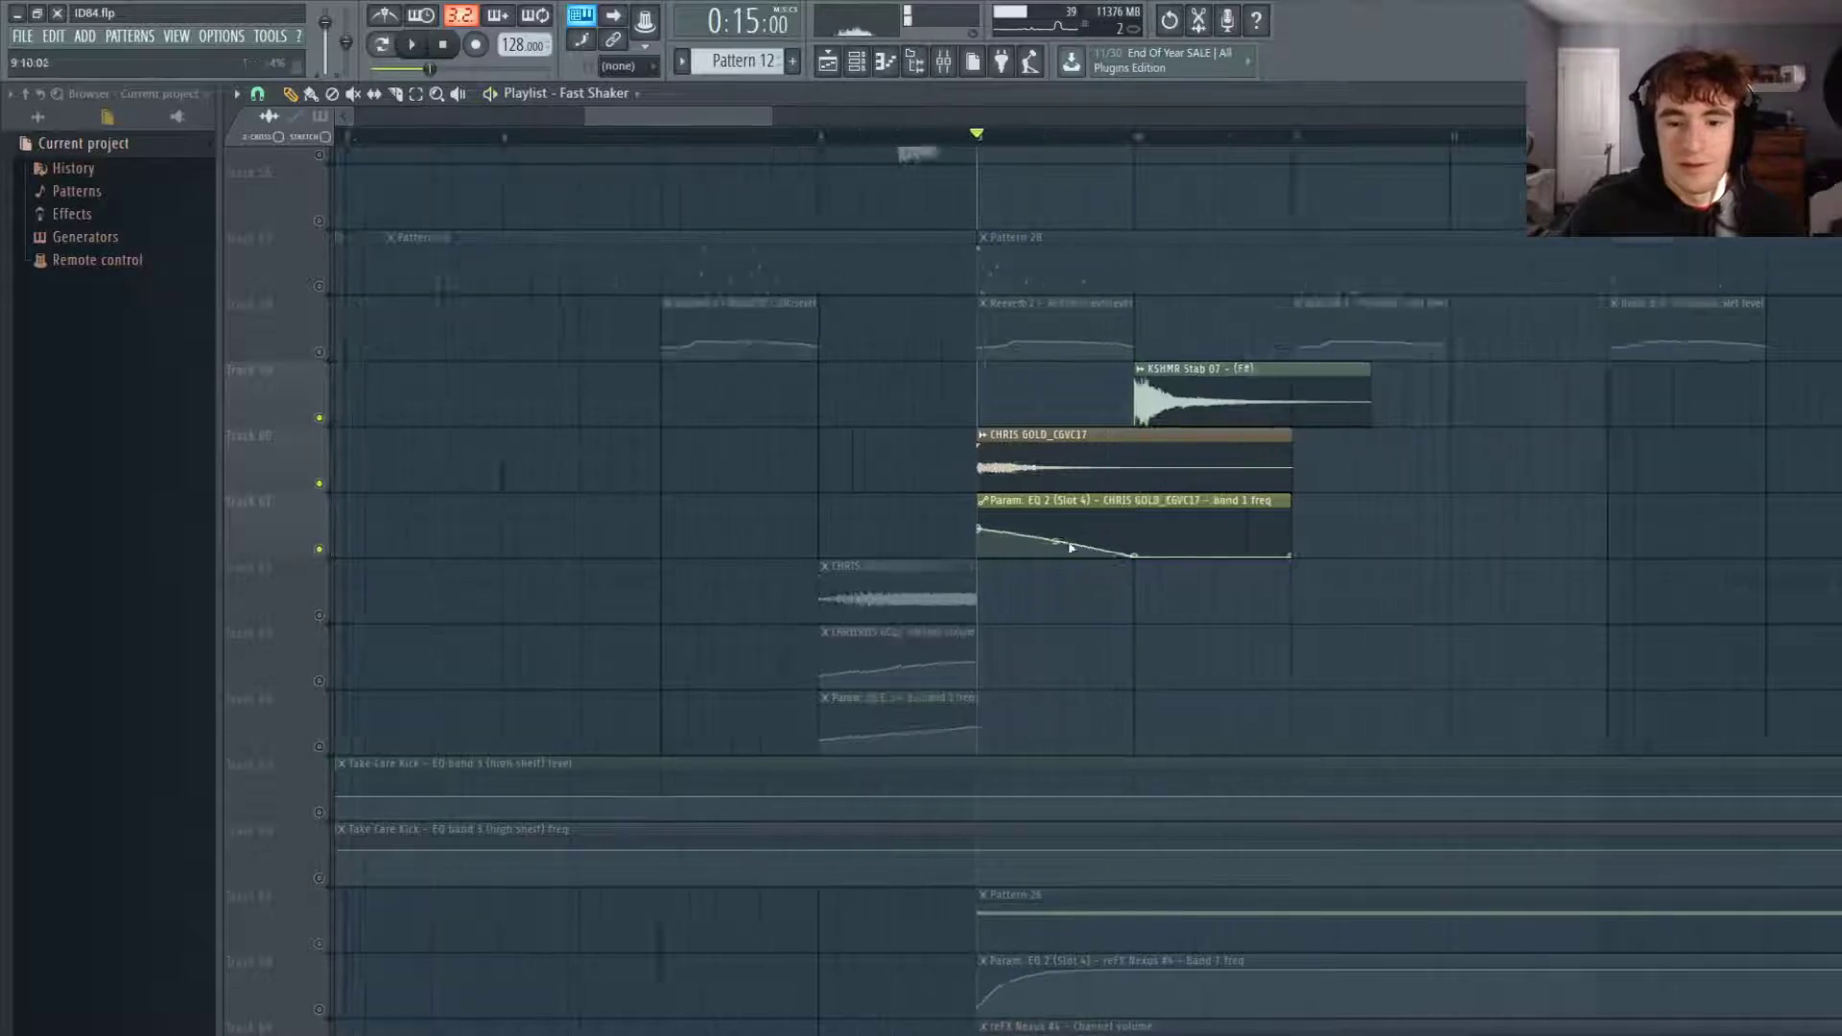
Mute the CGVC17 EQ band 1 freq automation and listen to the clip without it.
{"action": "left_click", "coordinate": [319, 549]}
{"action": "key", "text": "space"}
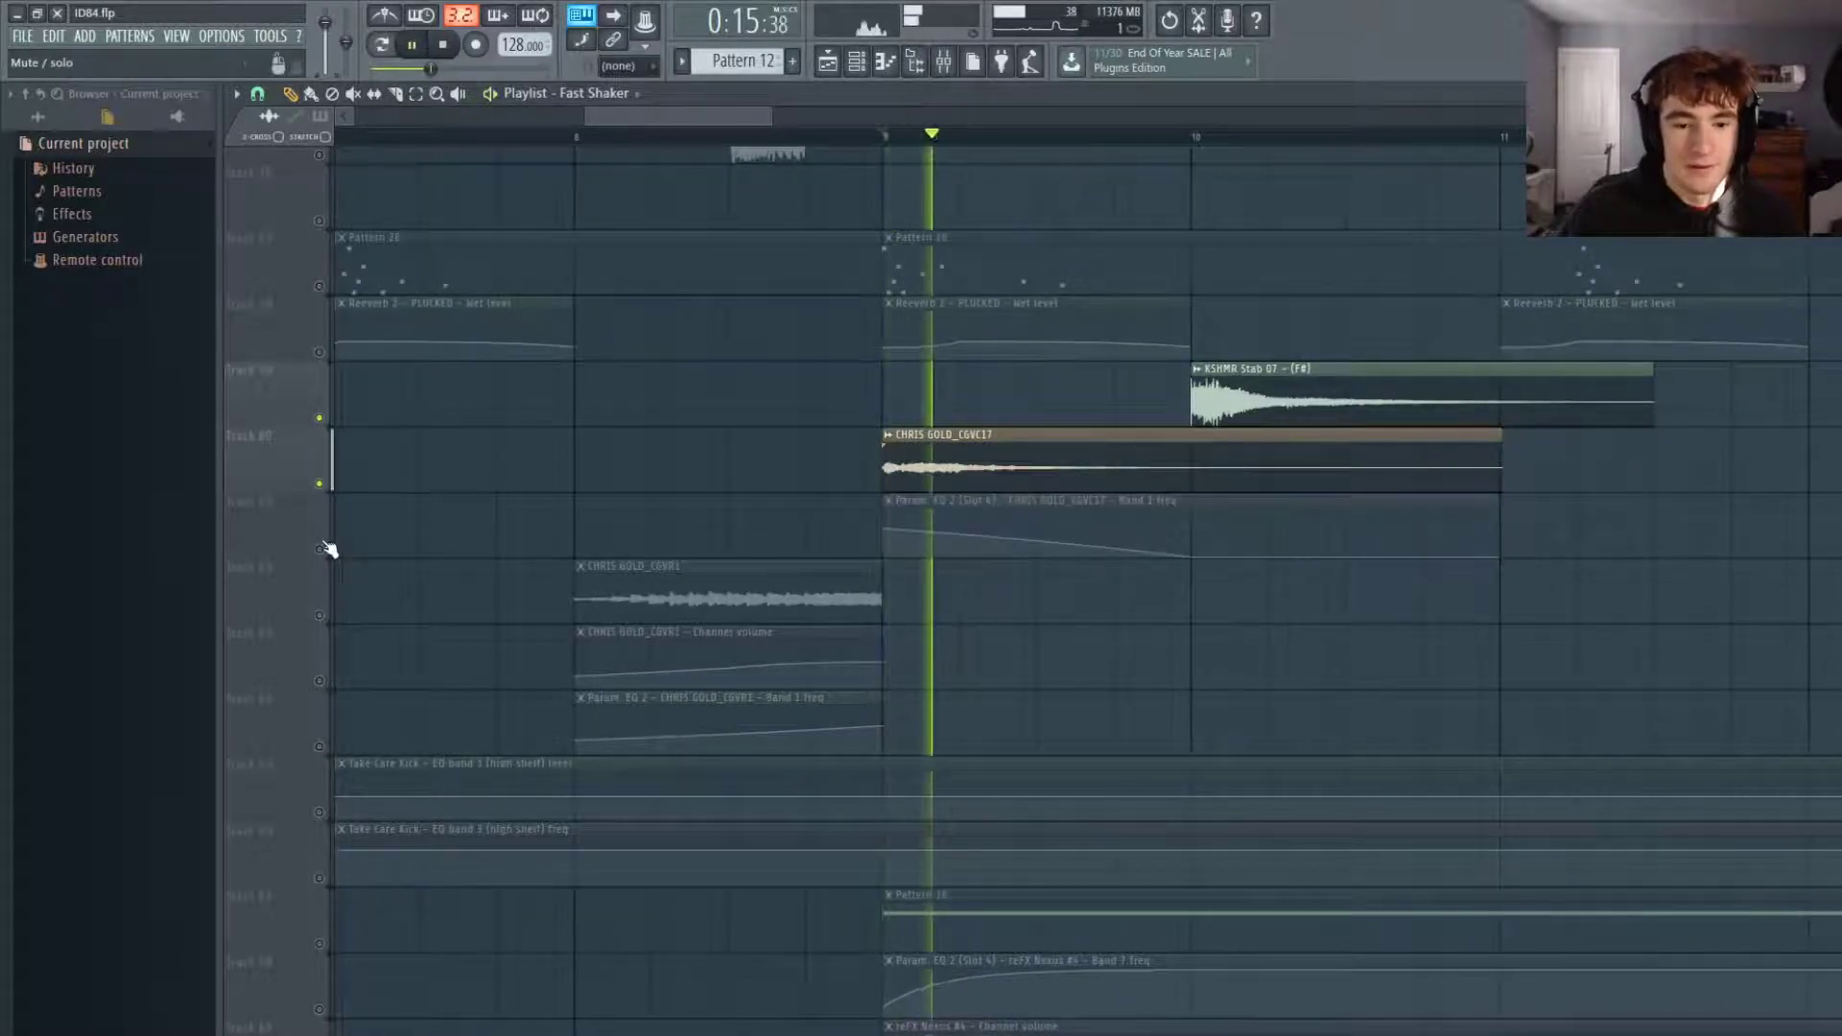
{"action": "key", "text": "space"}
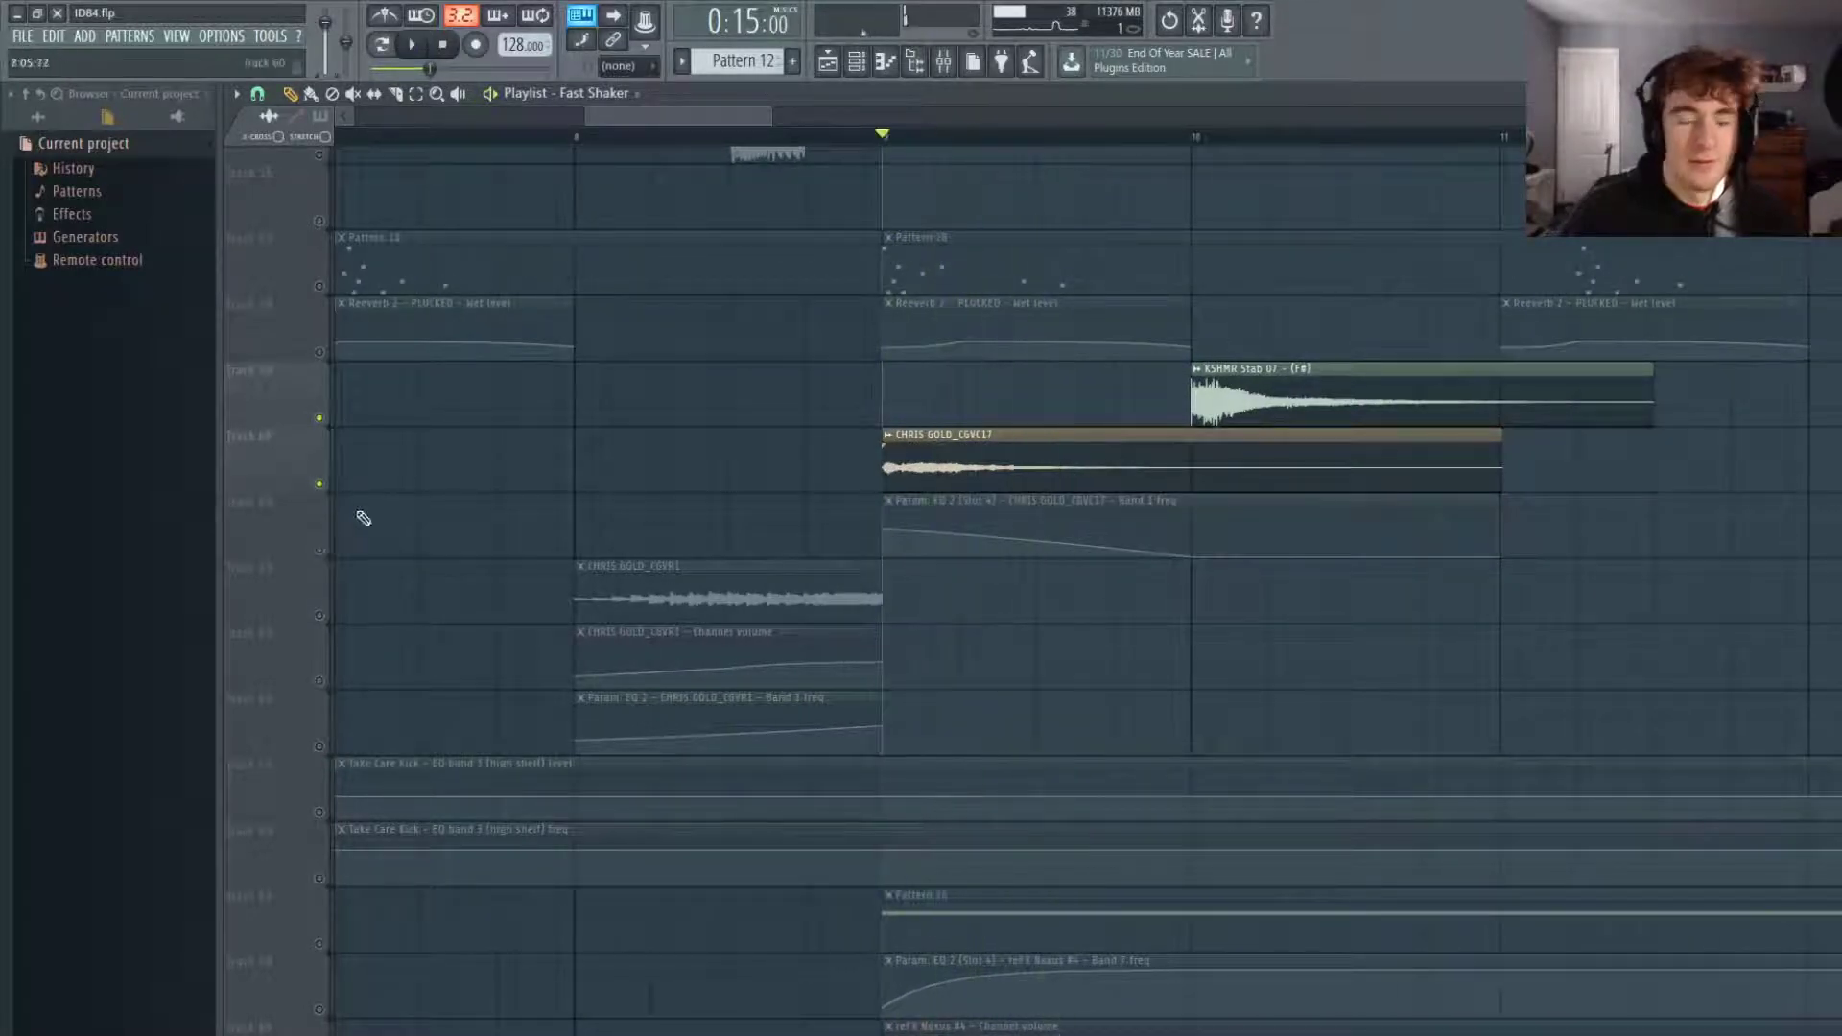
Unmute the EQ band 1 freq automation on Track 61 and play CGVC17 into the KSHMR Stab at bar 10.
{"action": "left_click", "coordinate": [960, 59]}
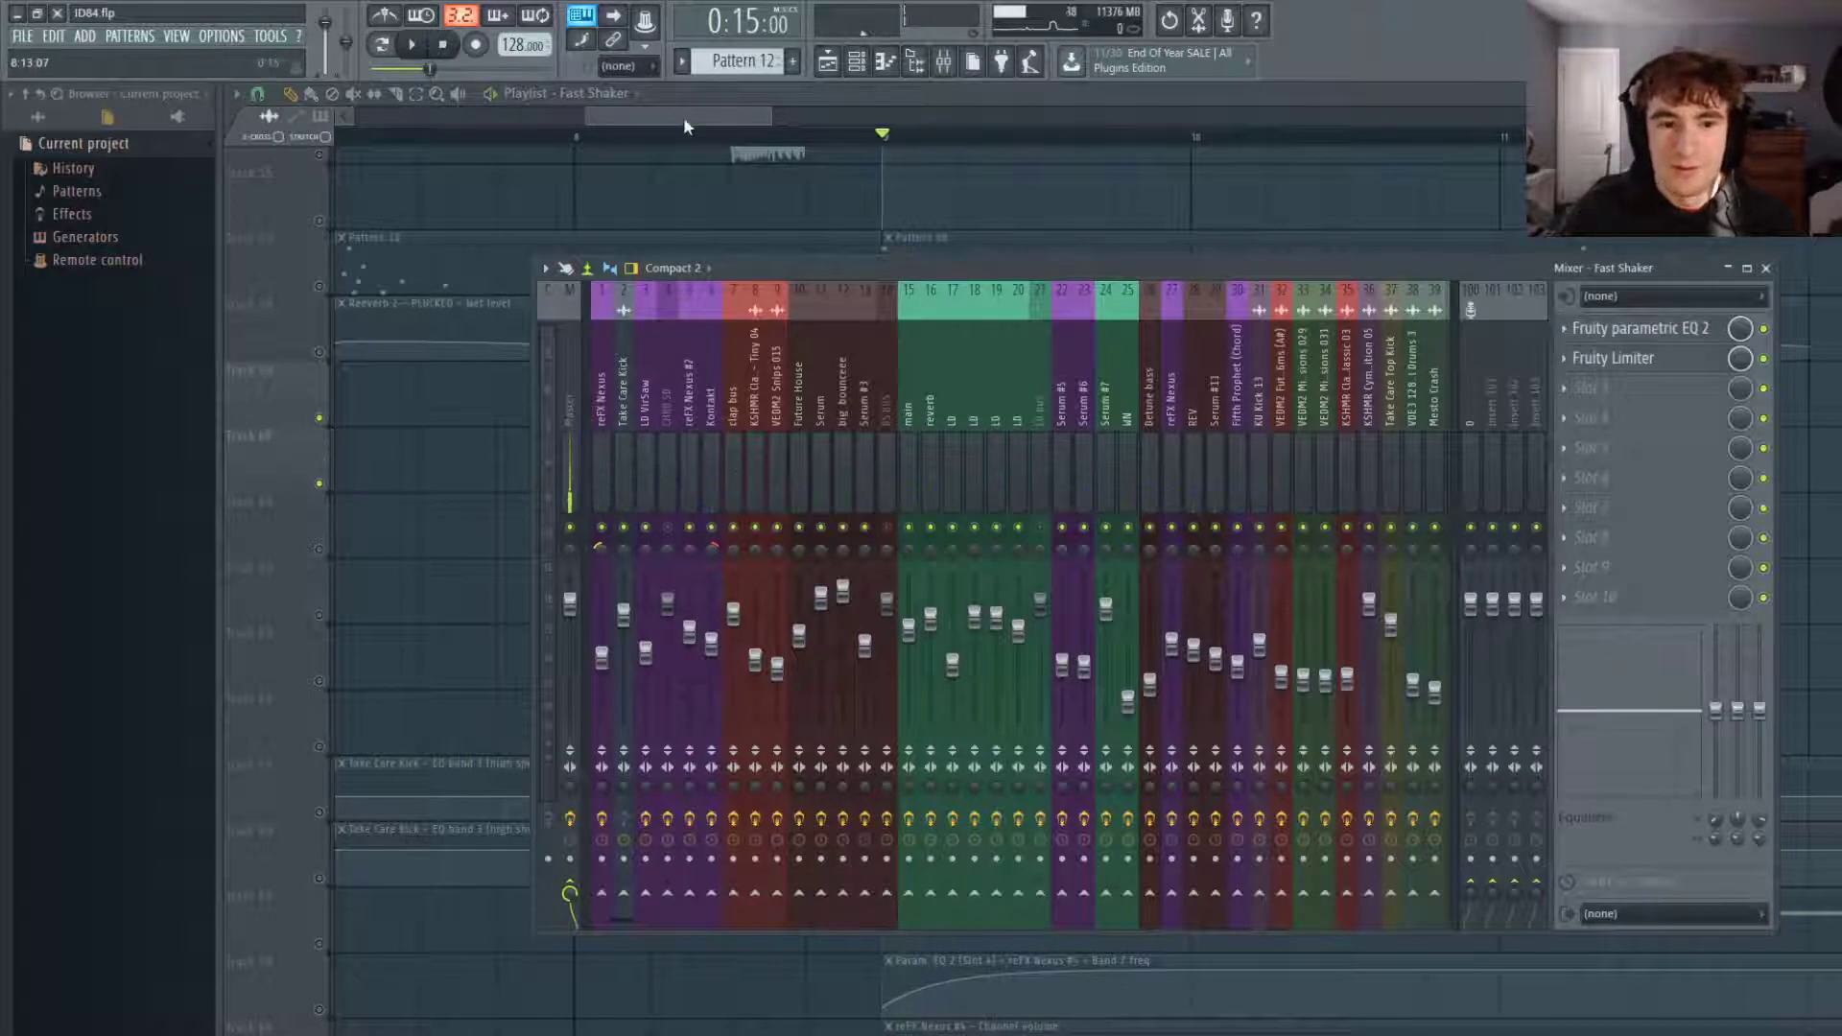
{"action": "key", "text": "F9"}
{"action": "left_click", "coordinate": [320, 551]}
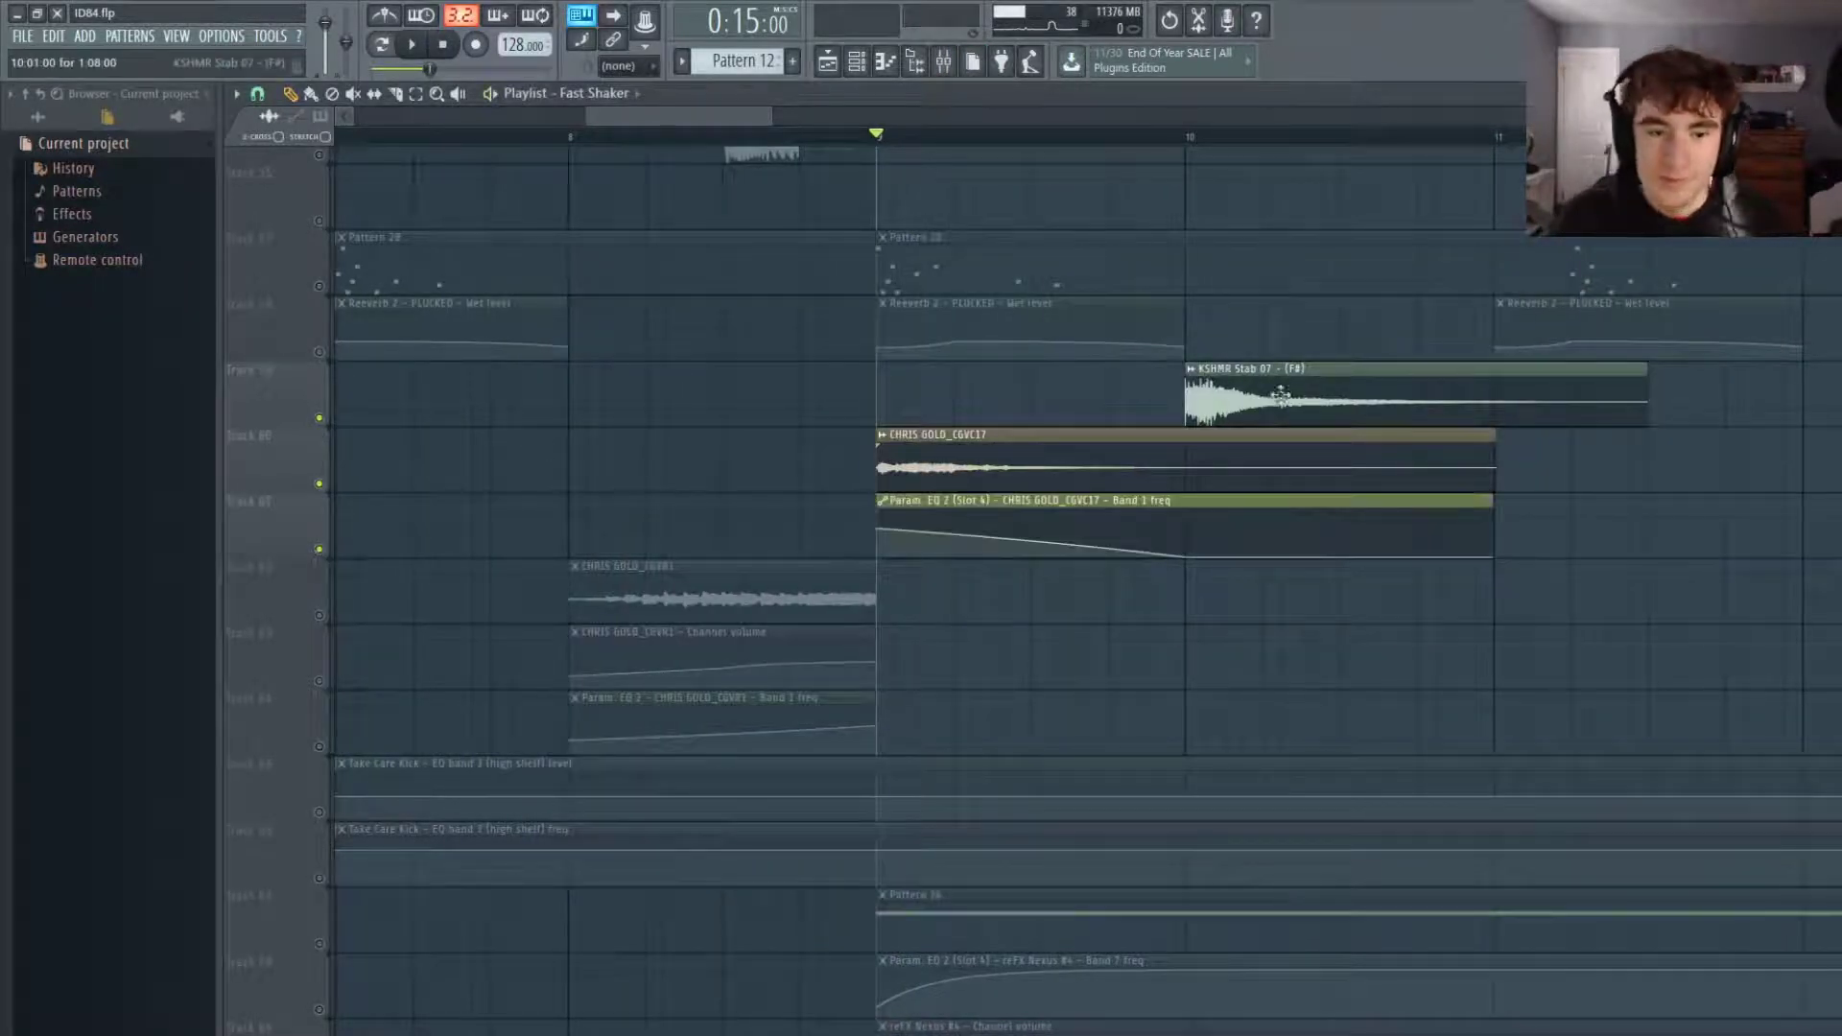
{"action": "key", "text": "space"}
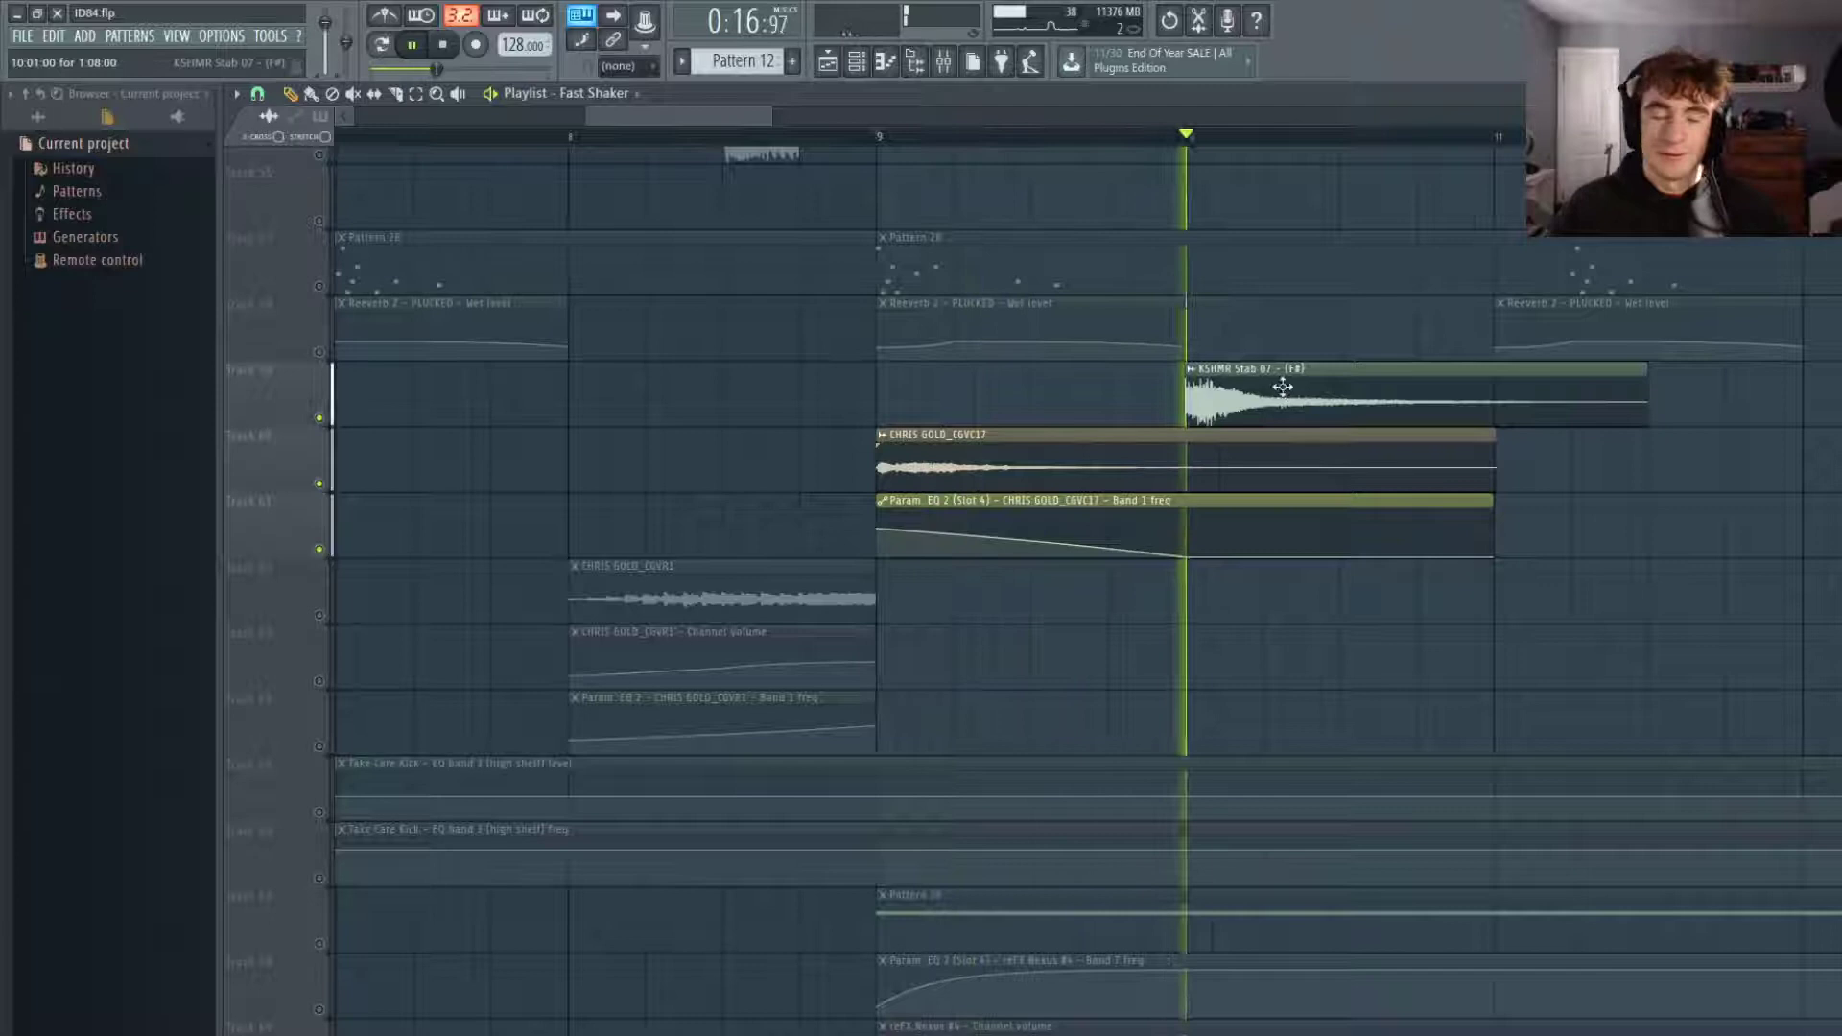
{"action": "key", "text": "space"}
Solo the CGVR1 clip on Track 62 with its channel volume and EQ band 1 automation and play from bar 8.
{"action": "scroll", "coordinate": [576, 403], "scroll_direction": "down", "scroll_amount": 5}
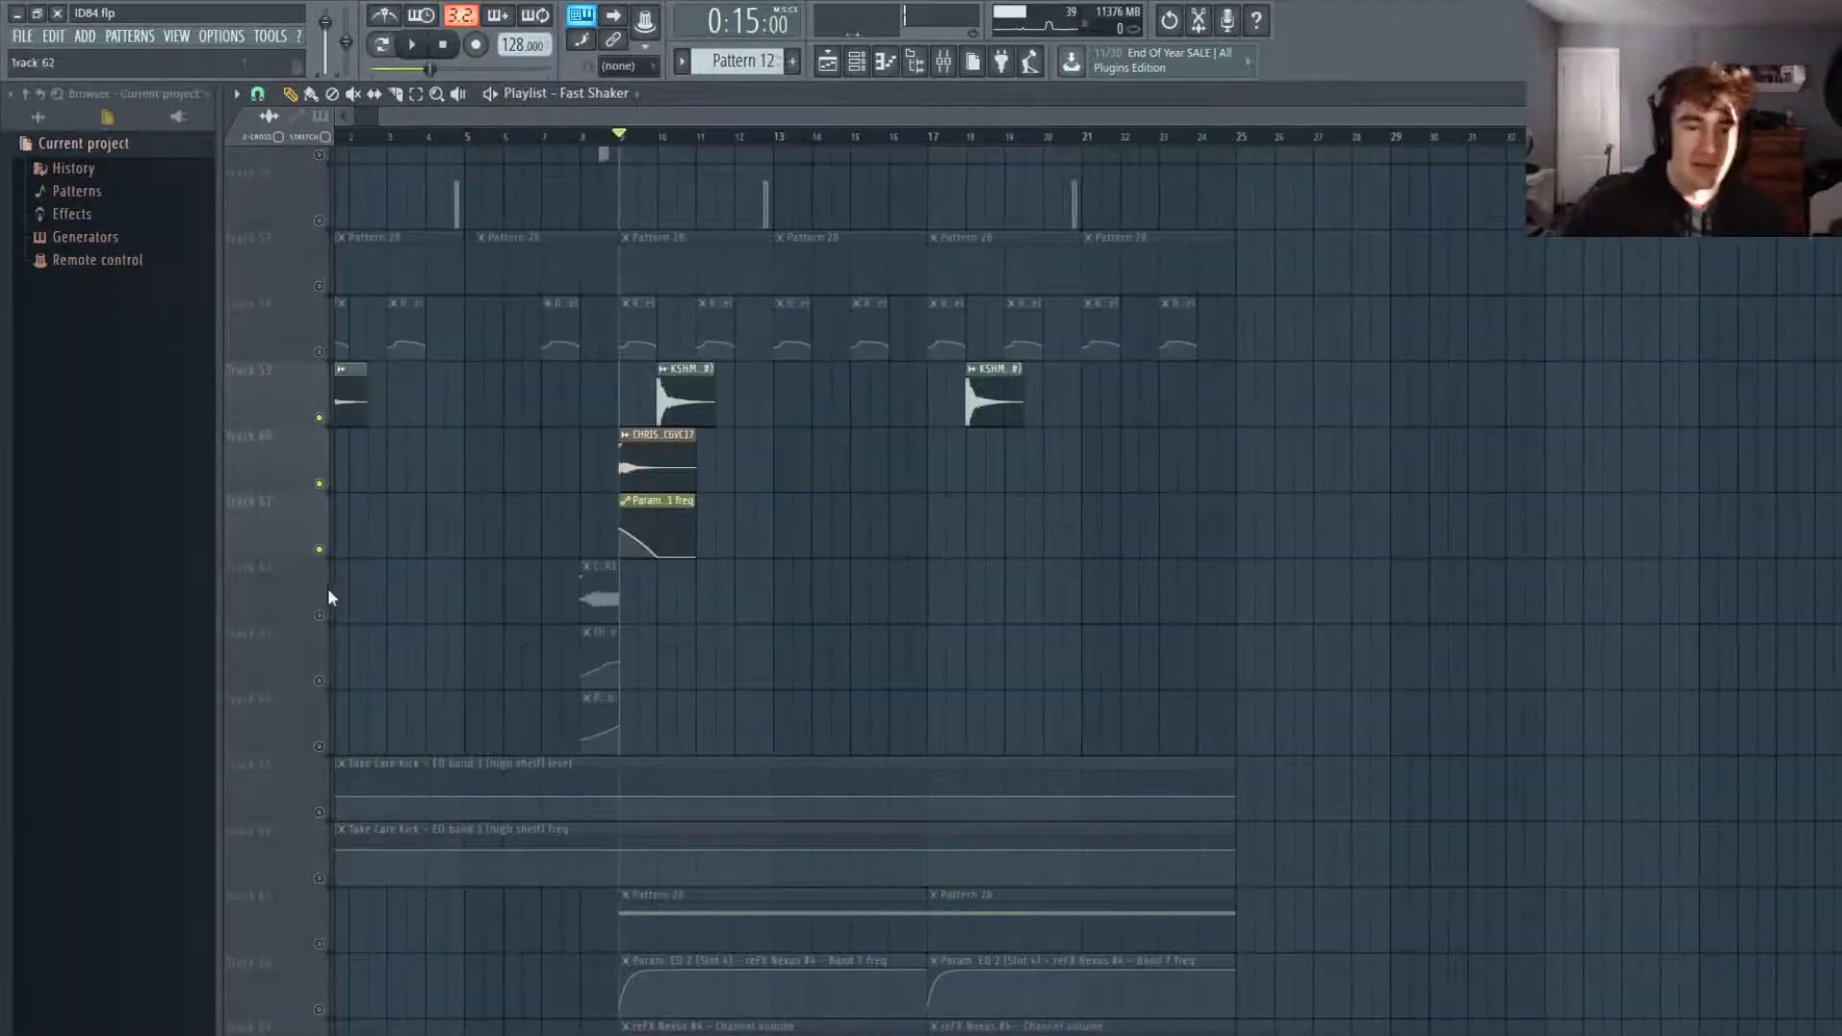
{"action": "right_click", "coordinate": [319, 615]}
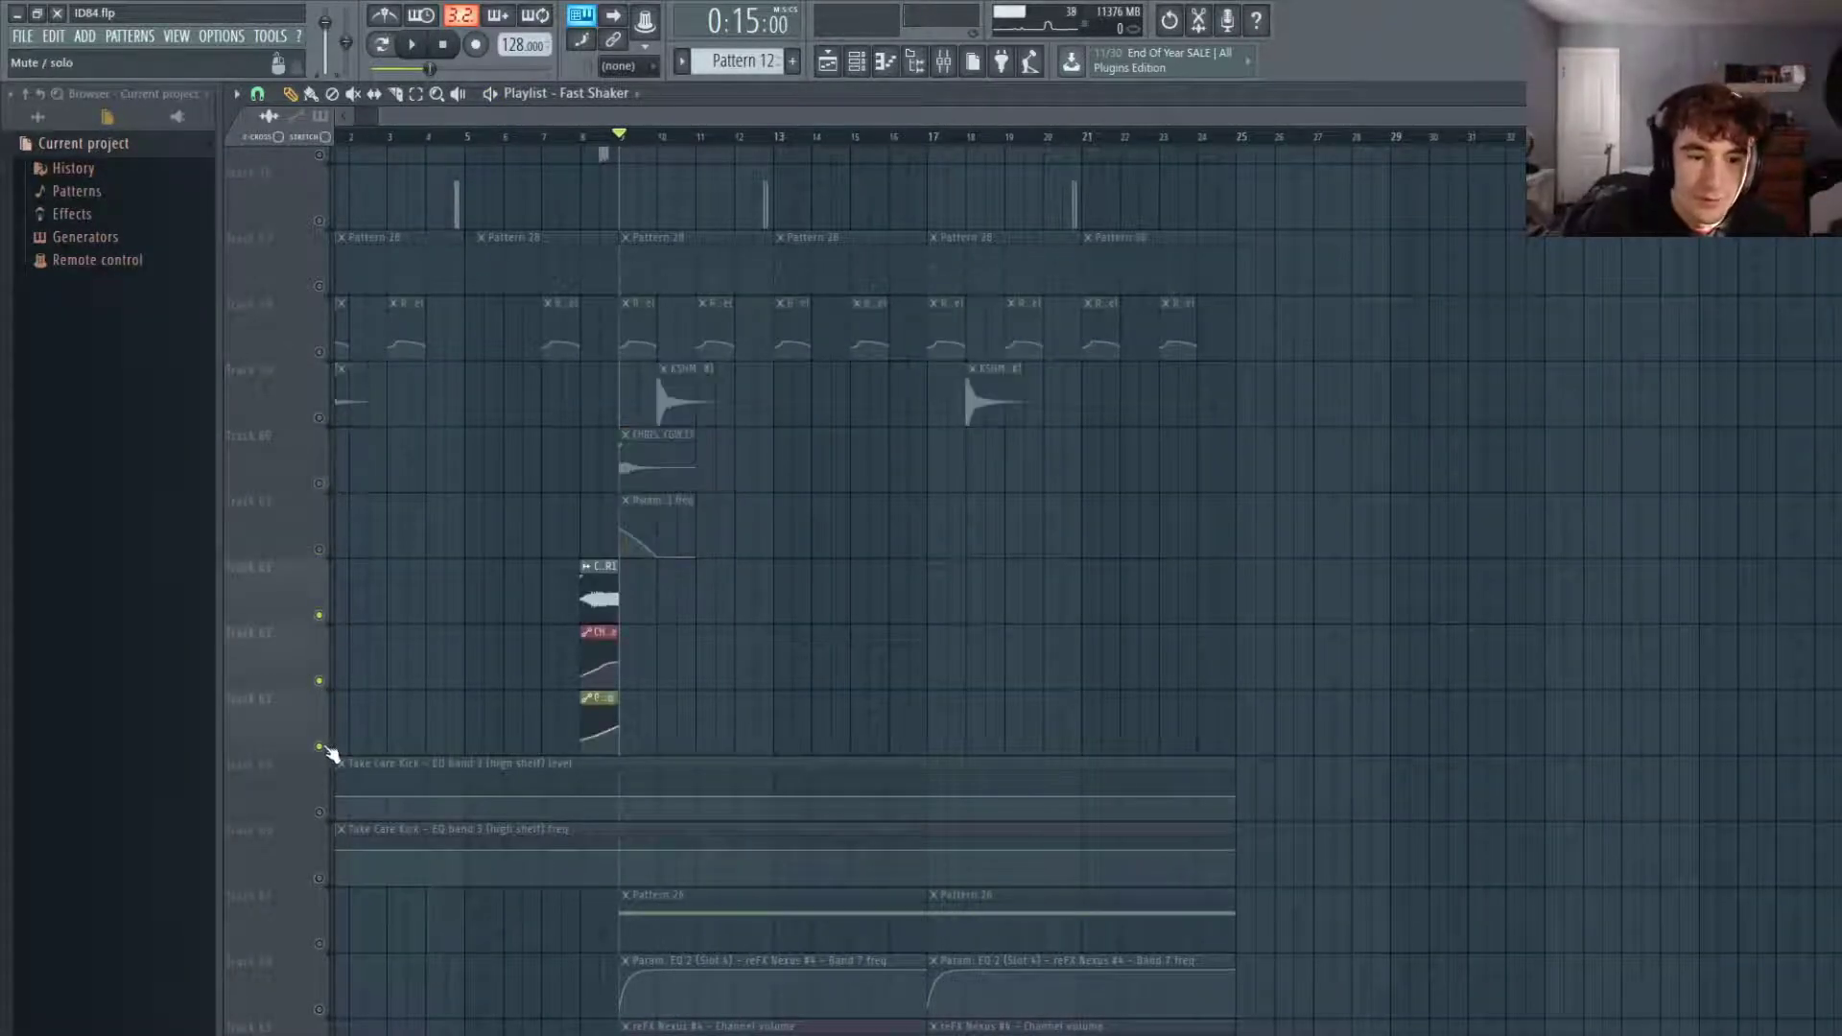
{"action": "scroll", "coordinate": [331, 485], "scroll_direction": "up", "scroll_amount": 4}
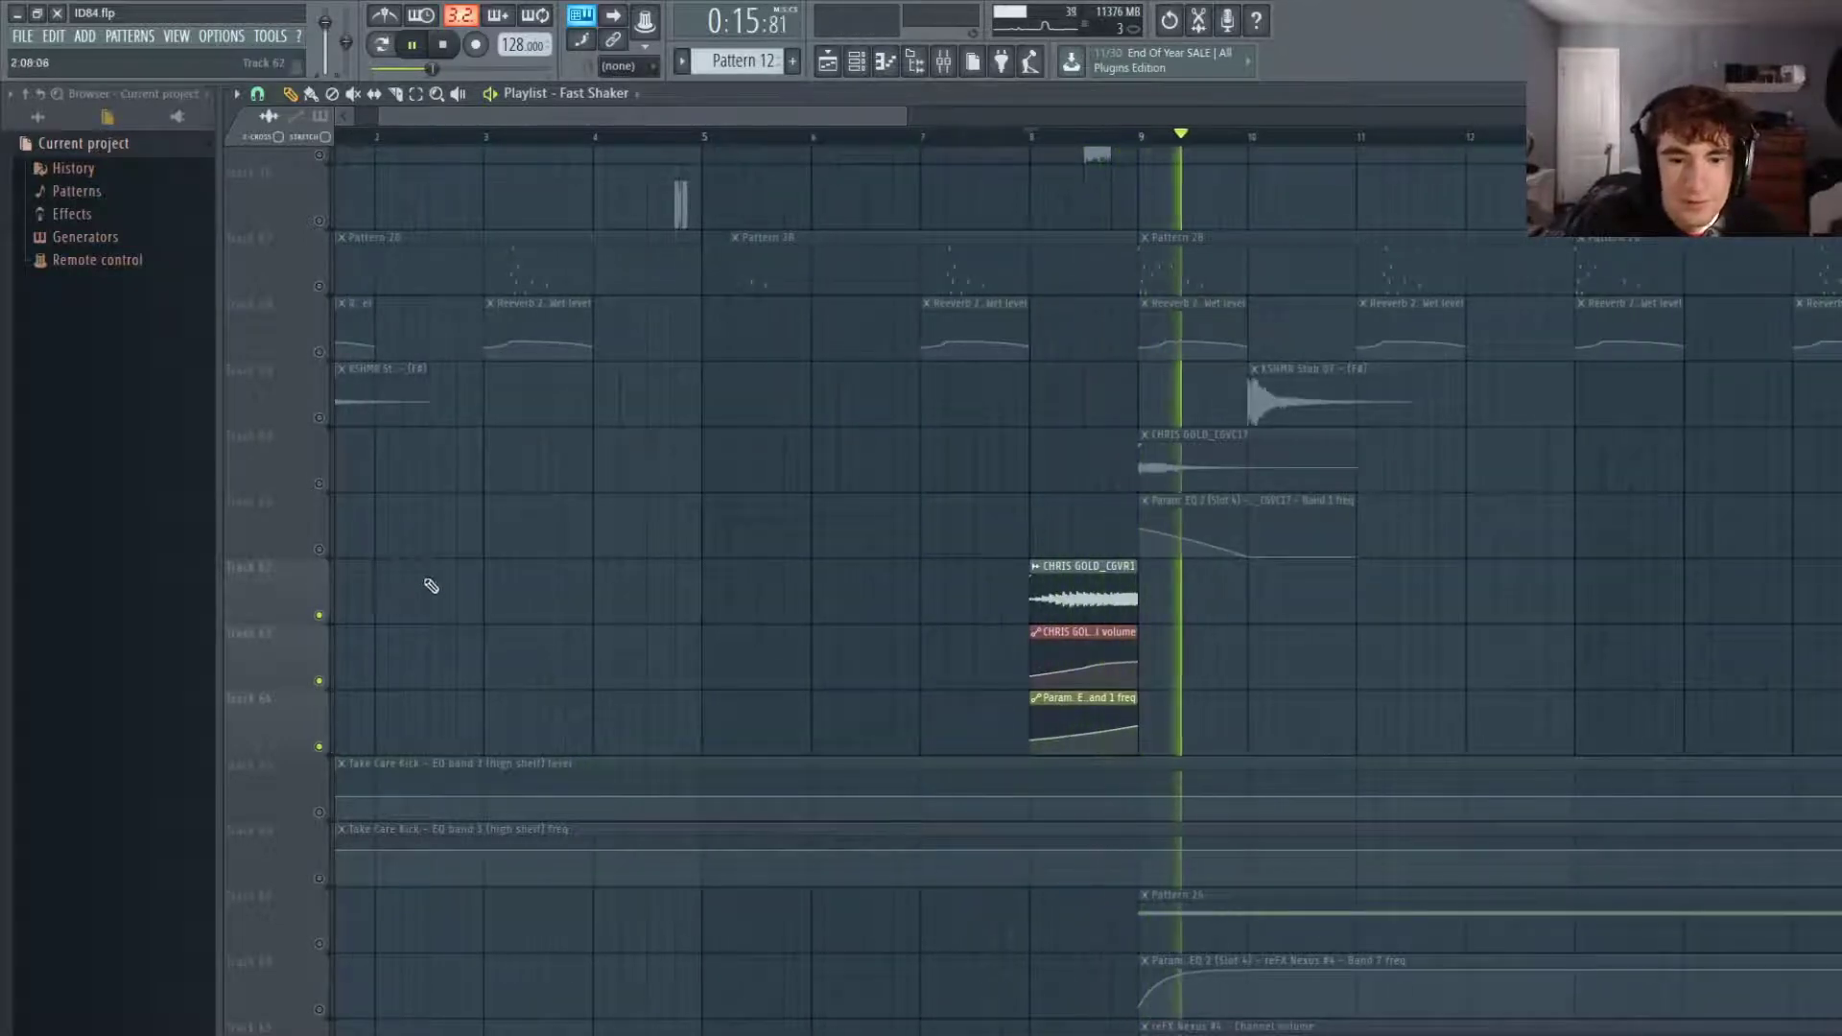
Cancel the solo on Tracks 62 to 64 to bring back the full arrangement.
{"action": "right_click", "coordinate": [320, 550]}
{"action": "right_click", "coordinate": [319, 550]}
{"action": "scroll", "coordinate": [585, 561], "scroll_direction": "down", "scroll_amount": 4}
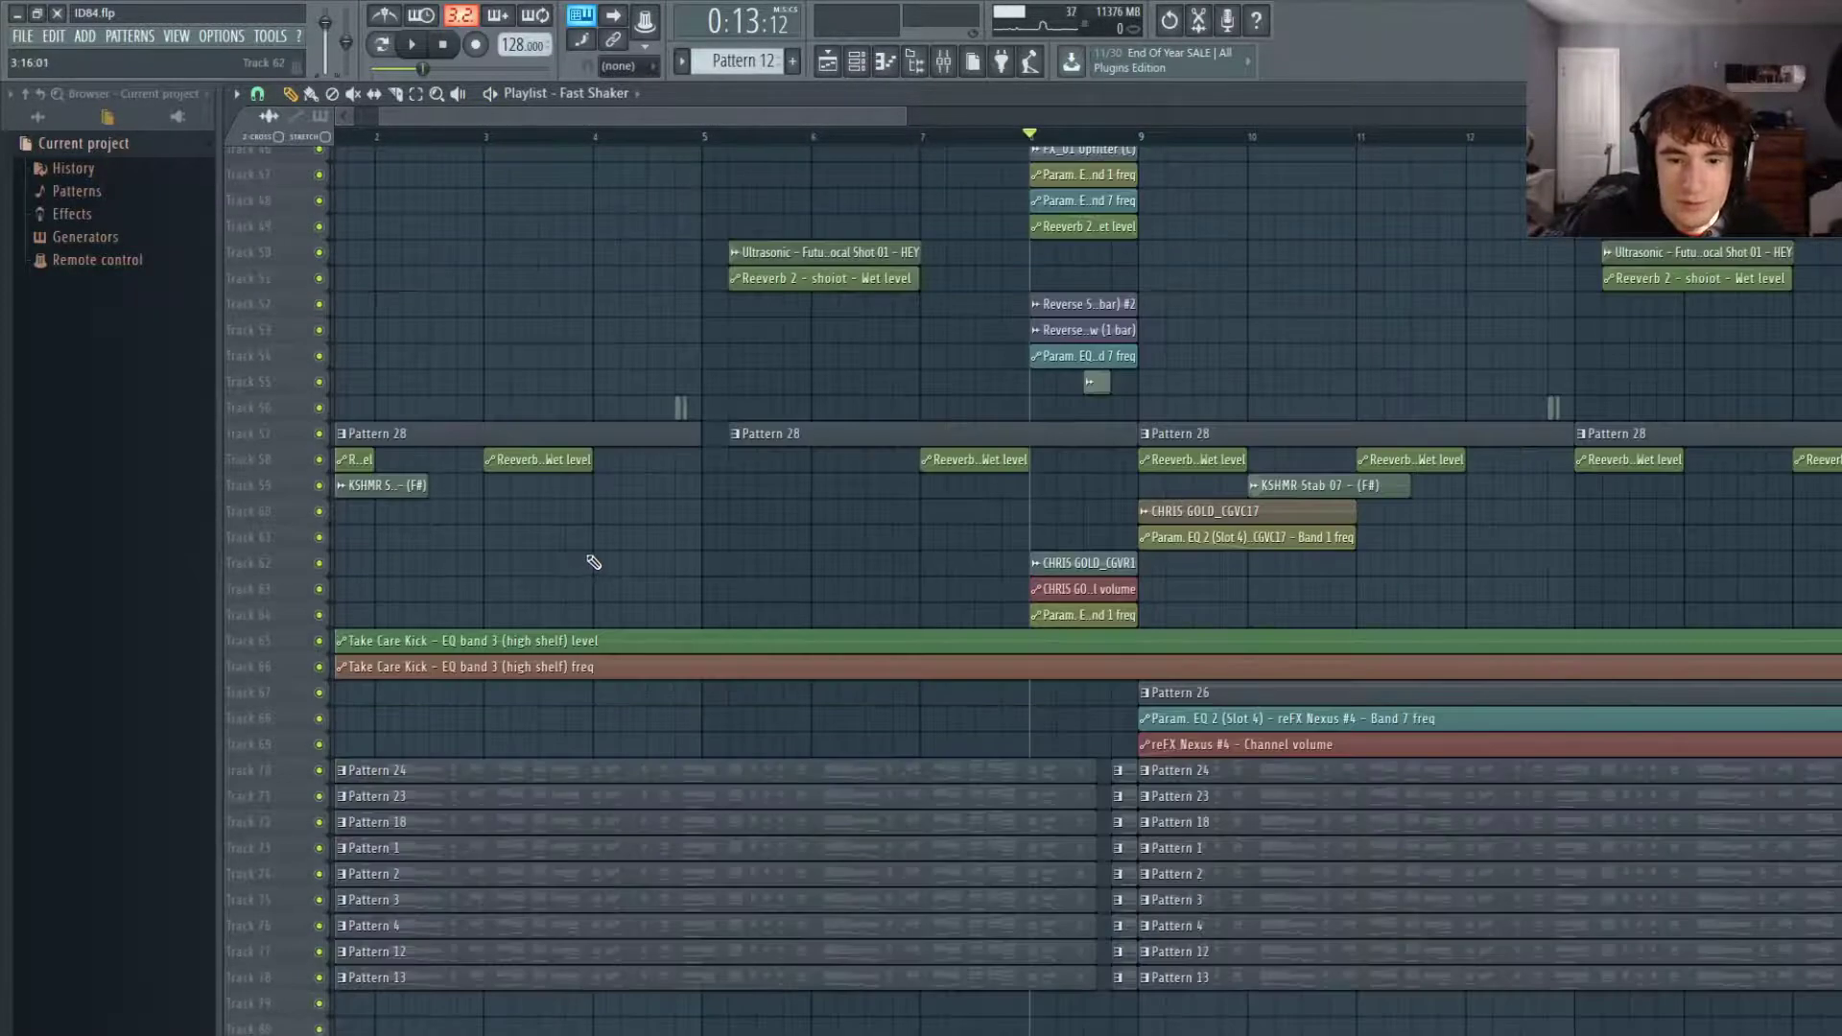
Play the arrangement from bar 8 with the chord and lead pattern tracks muted.
{"action": "scroll", "coordinate": [566, 563], "scroll_direction": "down", "scroll_amount": 4}
{"action": "scroll", "coordinate": [563, 567], "scroll_direction": "down", "scroll_amount": 10}
{"action": "key", "text": "space"}
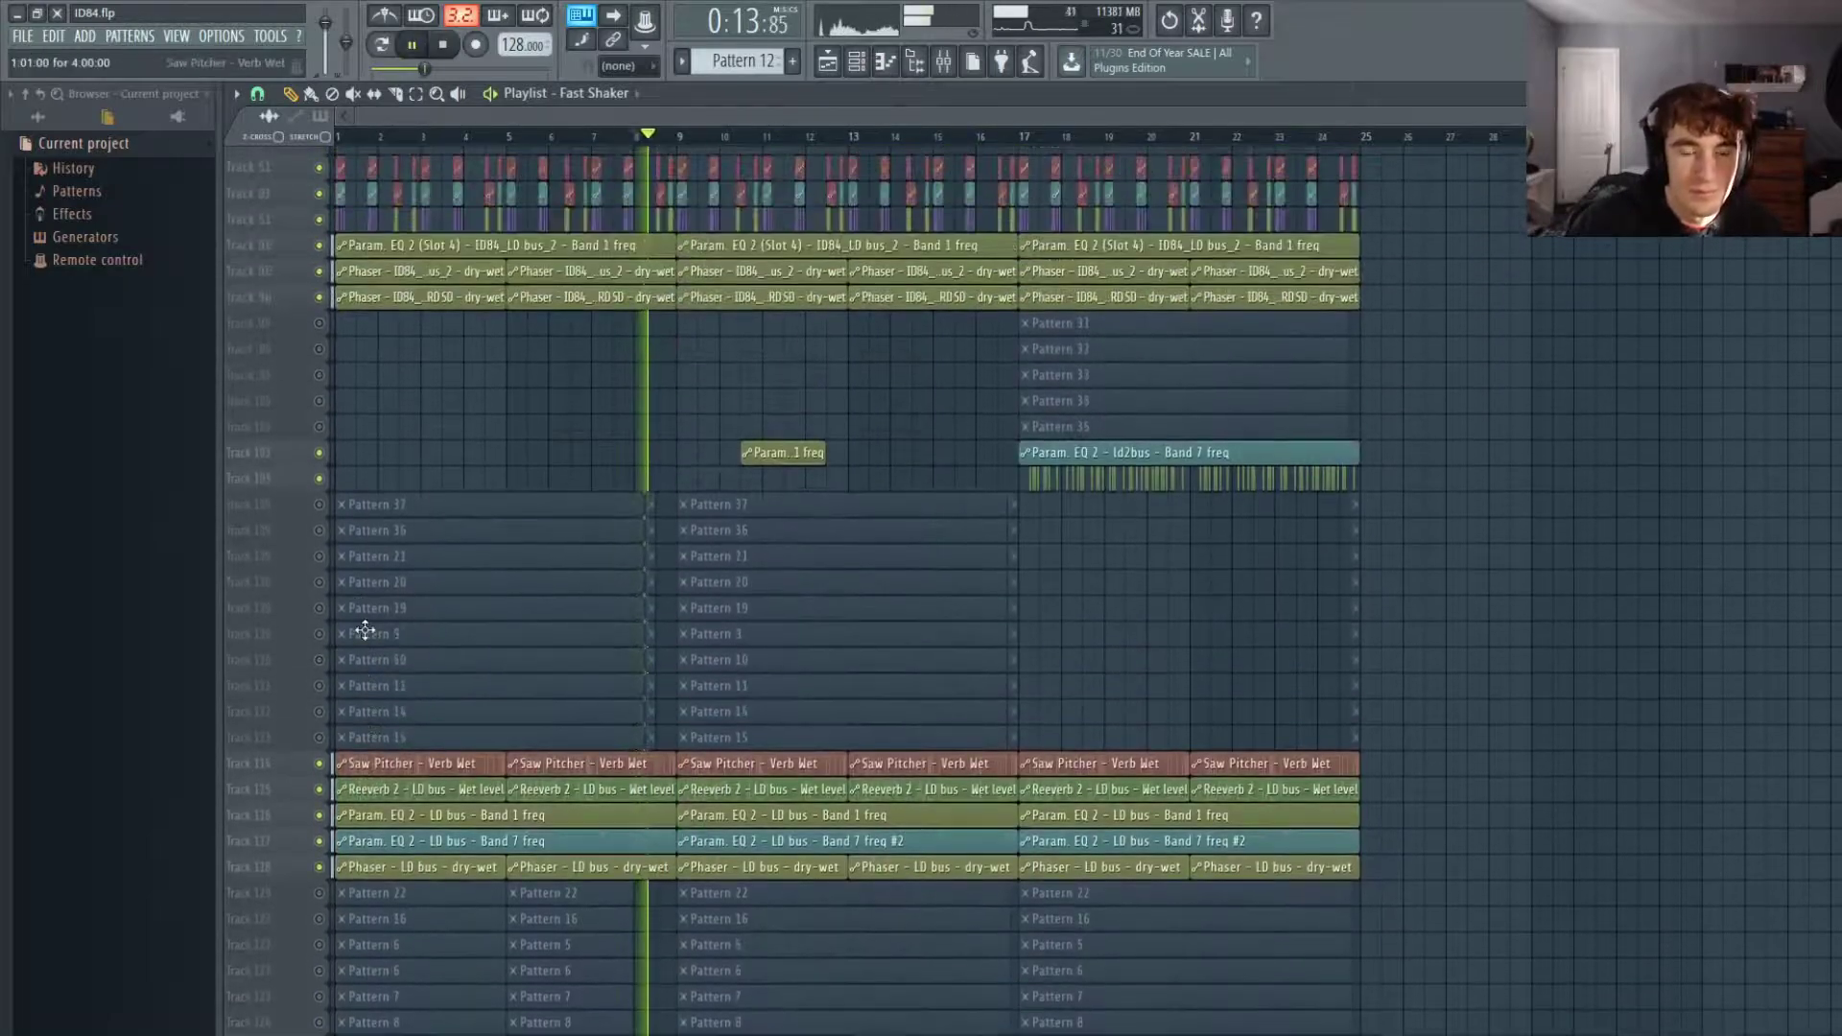
{"action": "scroll", "coordinate": [359, 627], "scroll_direction": "up", "scroll_amount": 9}
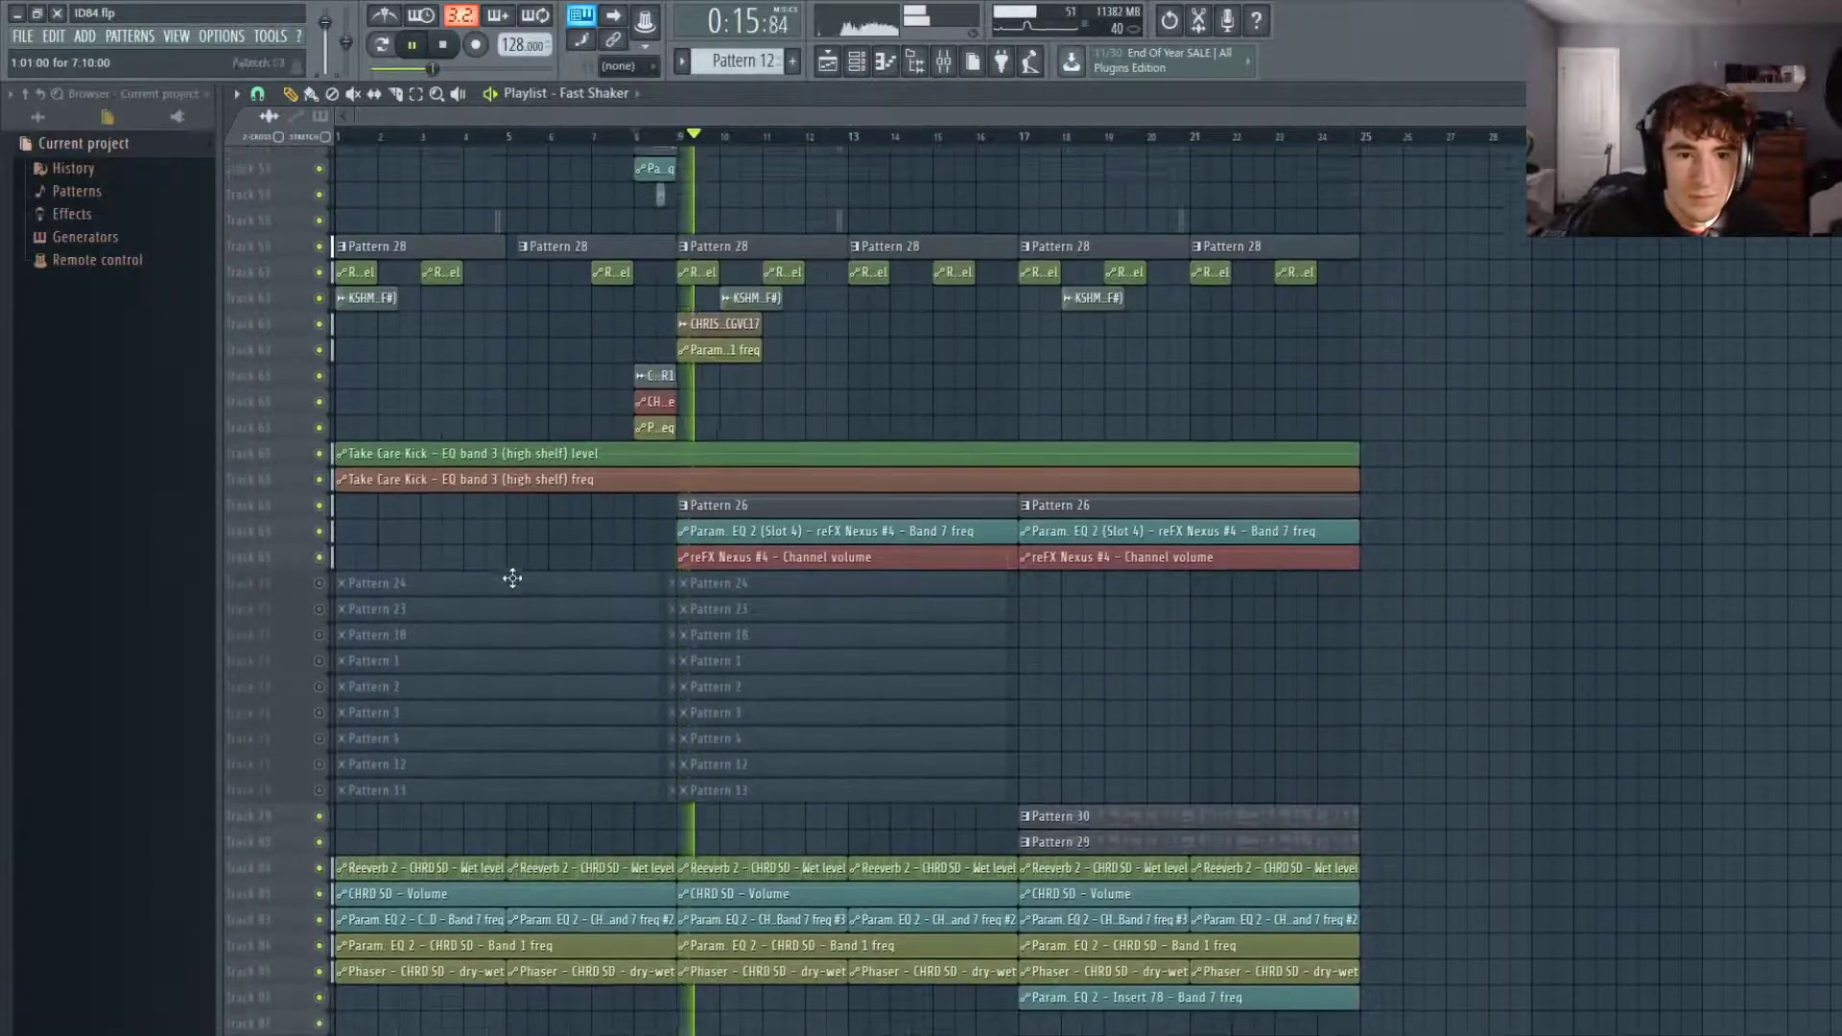
{"action": "scroll", "coordinate": [522, 567], "scroll_direction": "up", "scroll_amount": 5}
{"action": "key", "text": "space"}
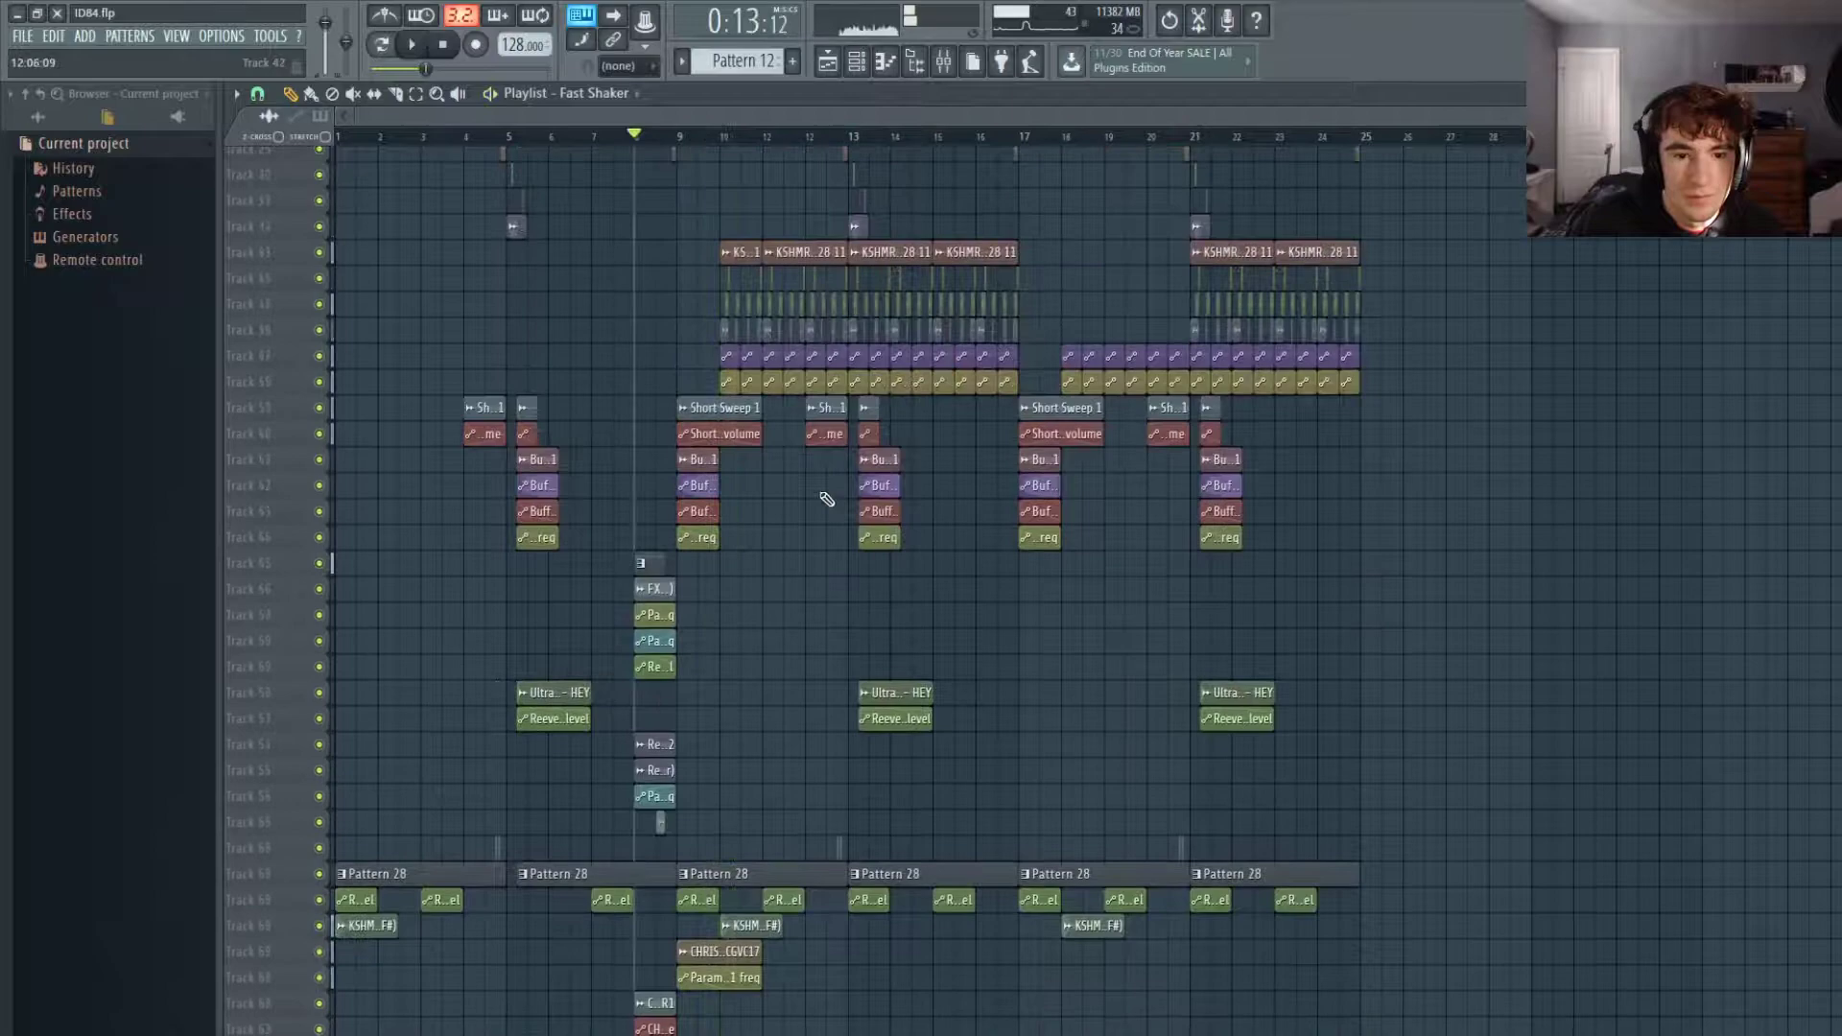
Examine the cymbal, ambiance, shaker and sweep layers on the upper tracks.
{"action": "scroll", "coordinate": [746, 523], "scroll_direction": "up", "scroll_amount": 8}
{"action": "scroll", "coordinate": [688, 532], "scroll_direction": "up", "scroll_amount": 5}
{"action": "scroll", "coordinate": [640, 573], "scroll_direction": "down", "scroll_amount": 5}
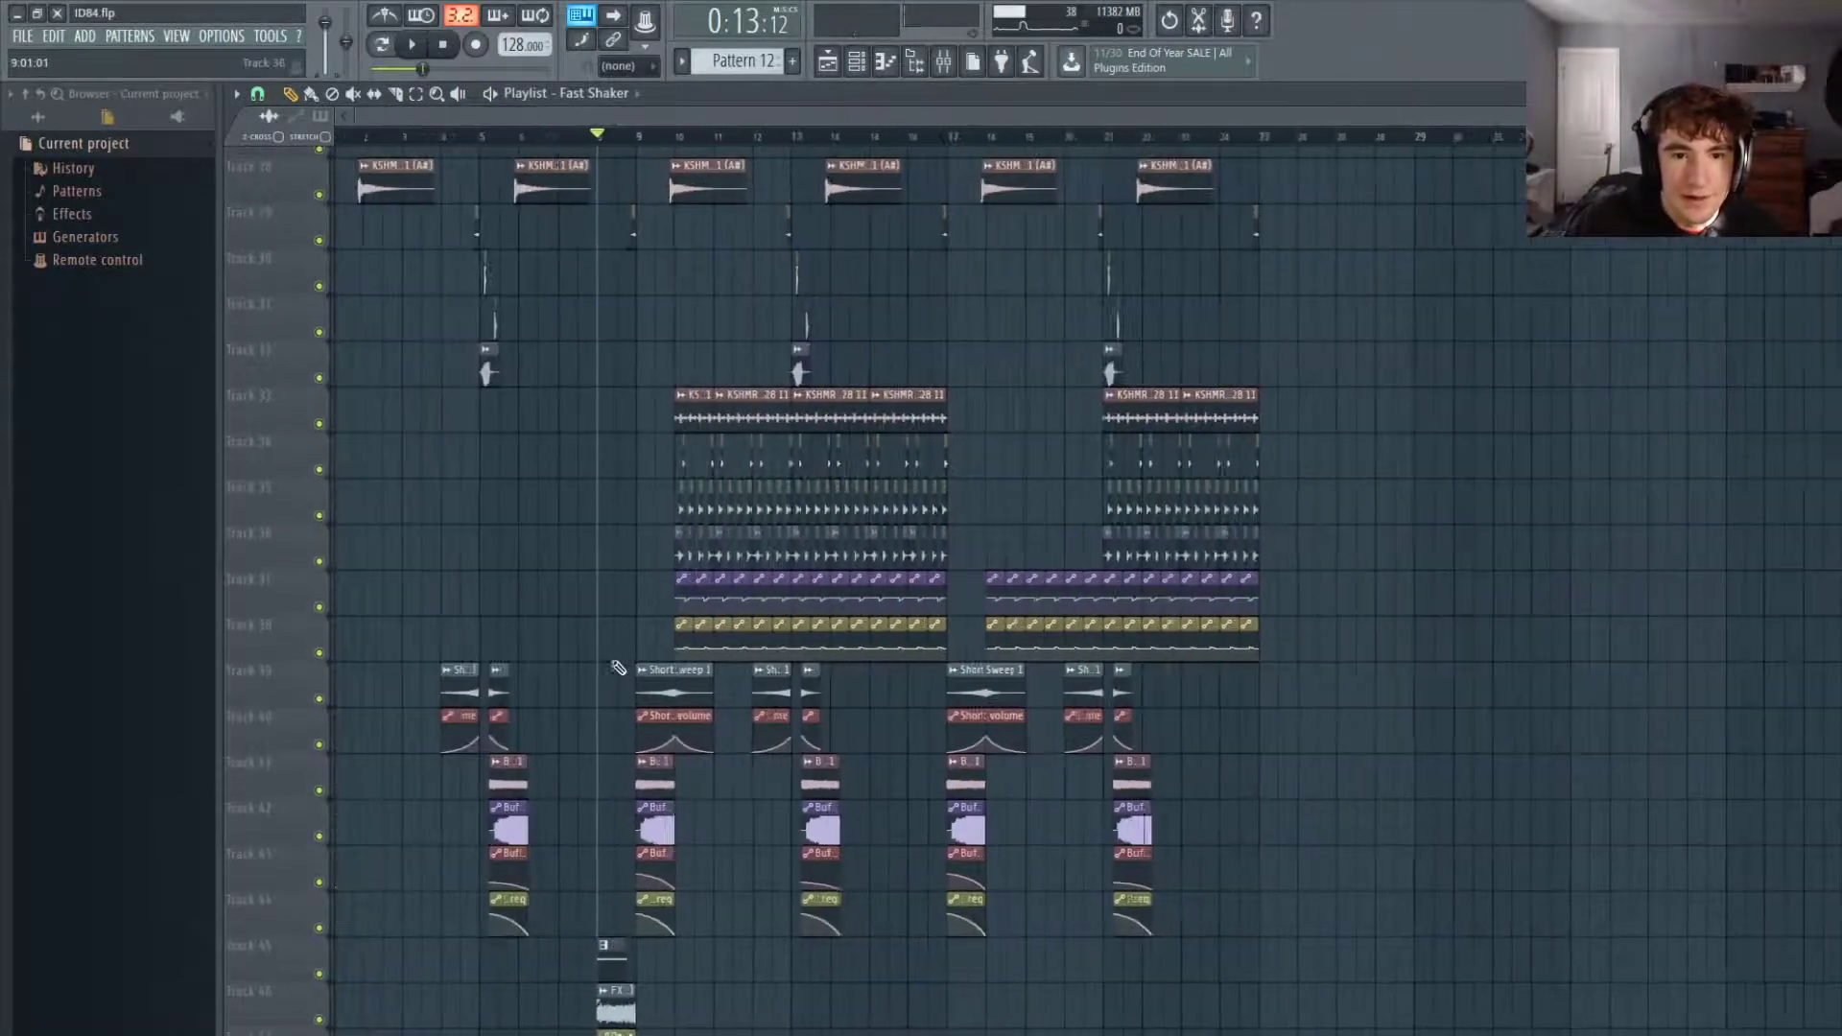
{"action": "scroll", "coordinate": [615, 657], "scroll_direction": "up", "scroll_amount": 4}
{"action": "scroll", "coordinate": [611, 638], "scroll_direction": "up", "scroll_amount": 1}
{"action": "scroll", "coordinate": [706, 733], "scroll_direction": "up", "scroll_amount": 6}
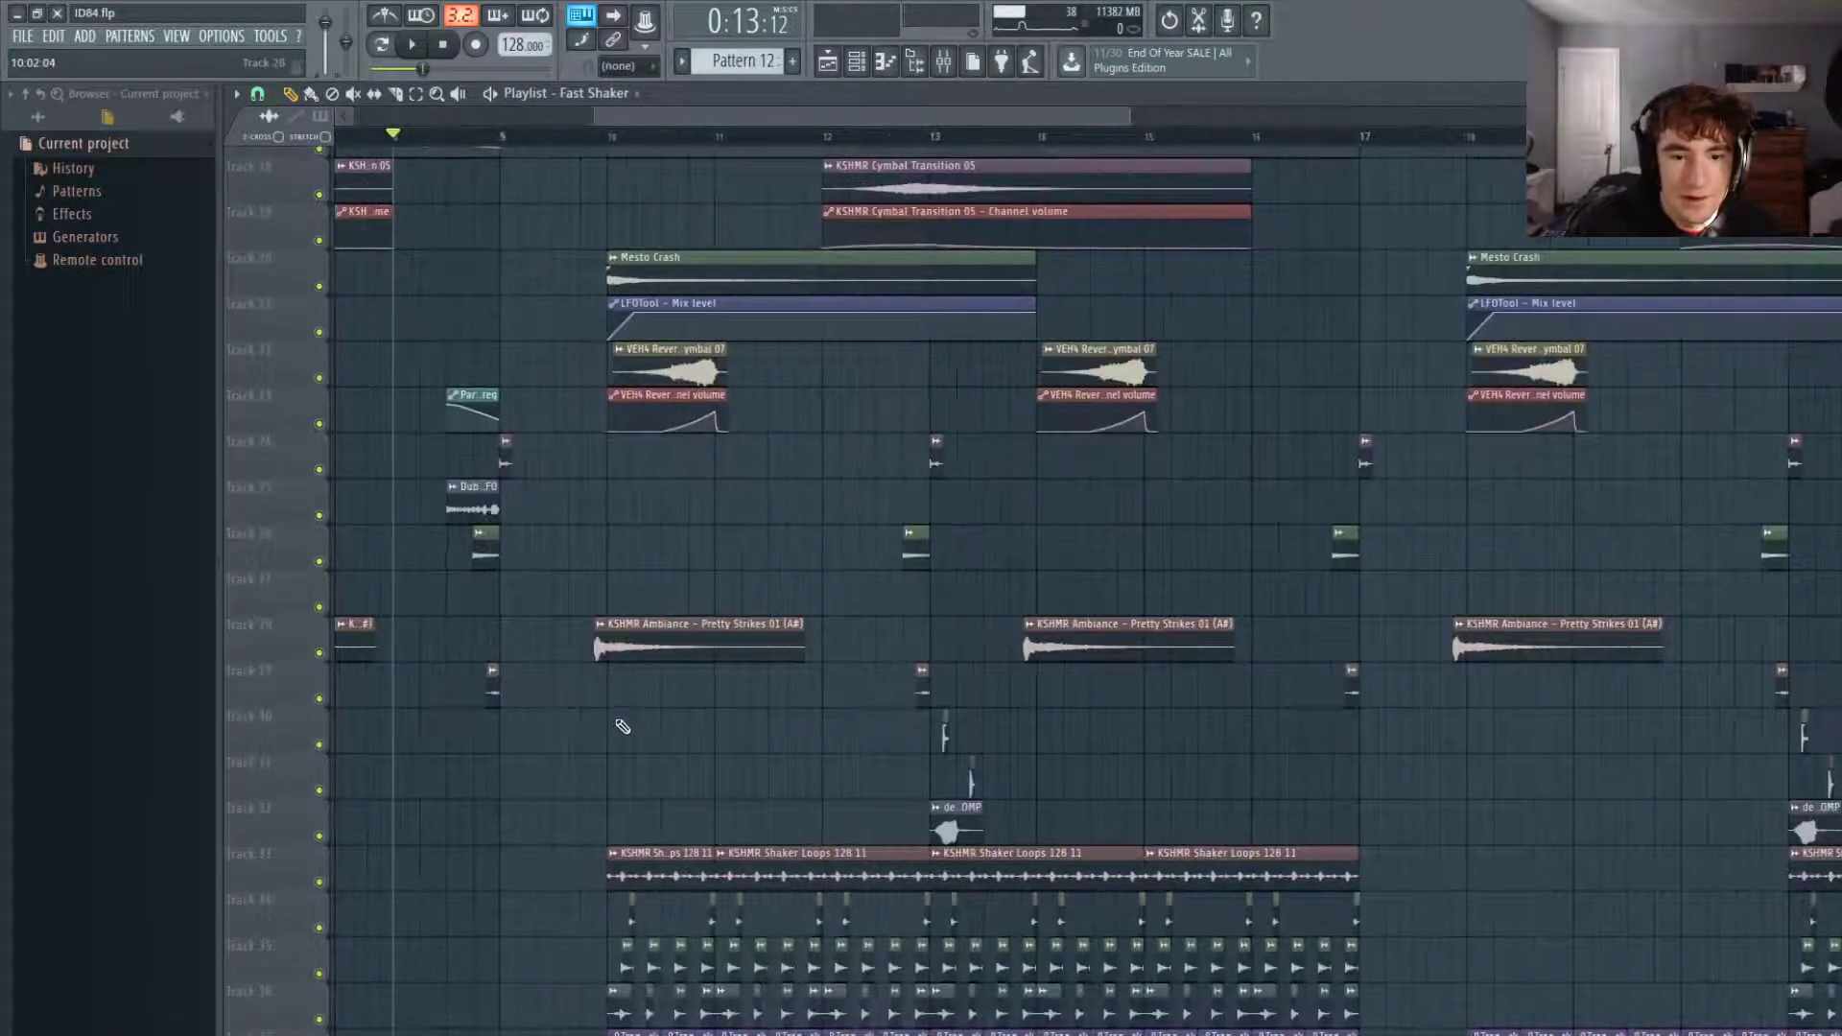
{"action": "scroll", "coordinate": [616, 734], "scroll_direction": "down", "scroll_amount": 5}
{"action": "scroll", "coordinate": [605, 744], "scroll_direction": "down", "scroll_amount": 5}
{"action": "scroll", "coordinate": [939, 597], "scroll_direction": "up", "scroll_amount": 4}
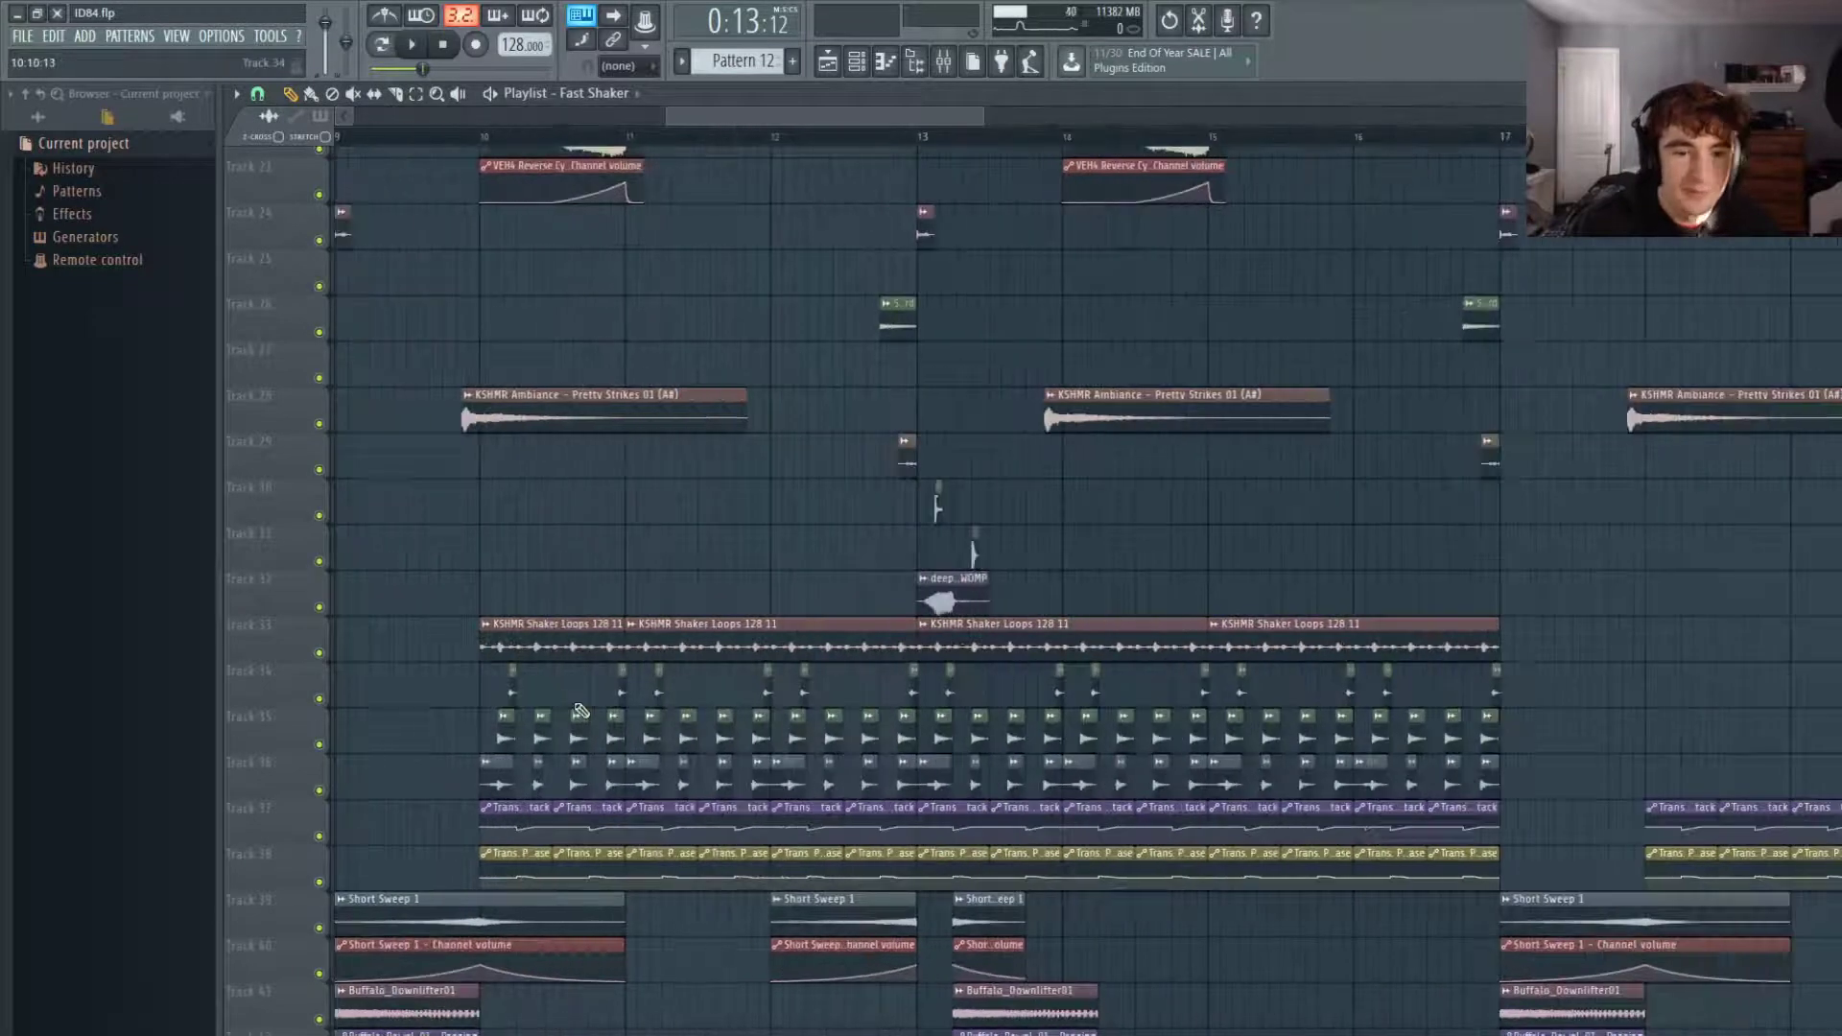
Play the arrangement from bar 10, where the KSHMR shaker loops and percussion hits begin.
{"action": "left_click", "coordinate": [455, 139]}
{"action": "key", "text": "space"}
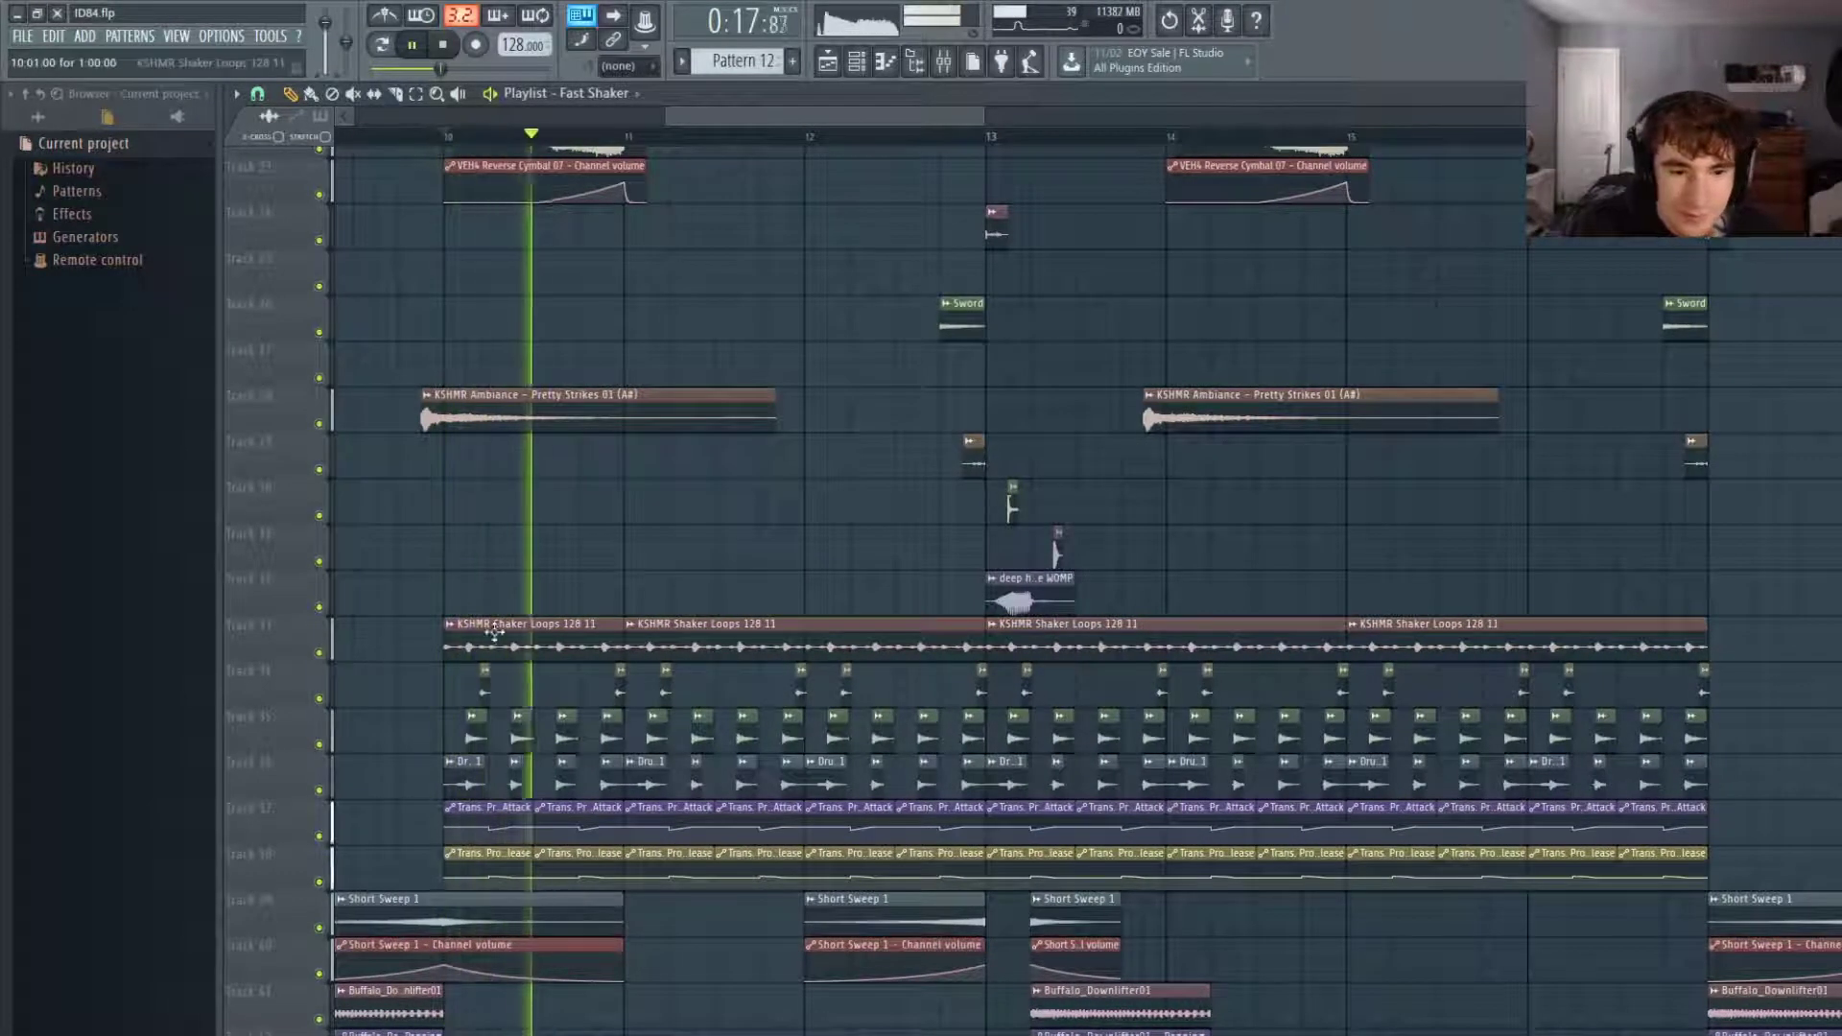
{"action": "key", "text": "space"}
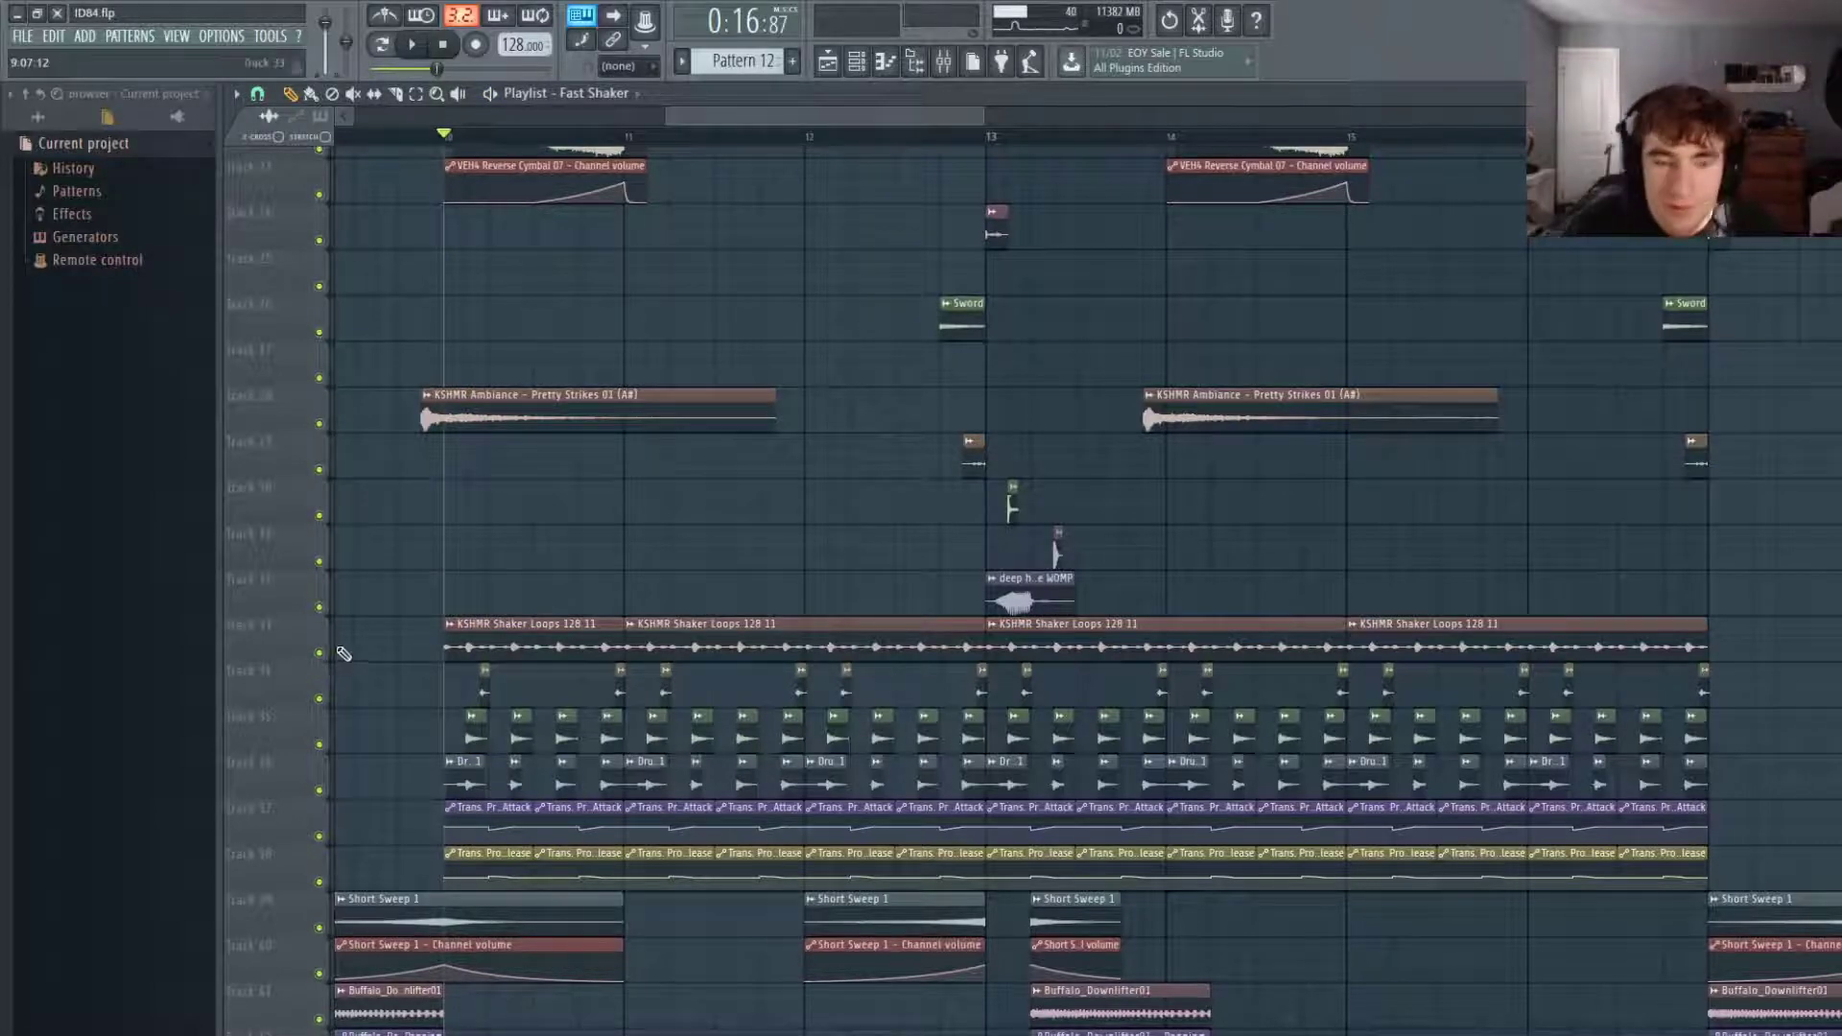
Solo the KSHMR Shaker Loops on Track 33 and play them from bar 10.
{"action": "right_click", "coordinate": [321, 654]}
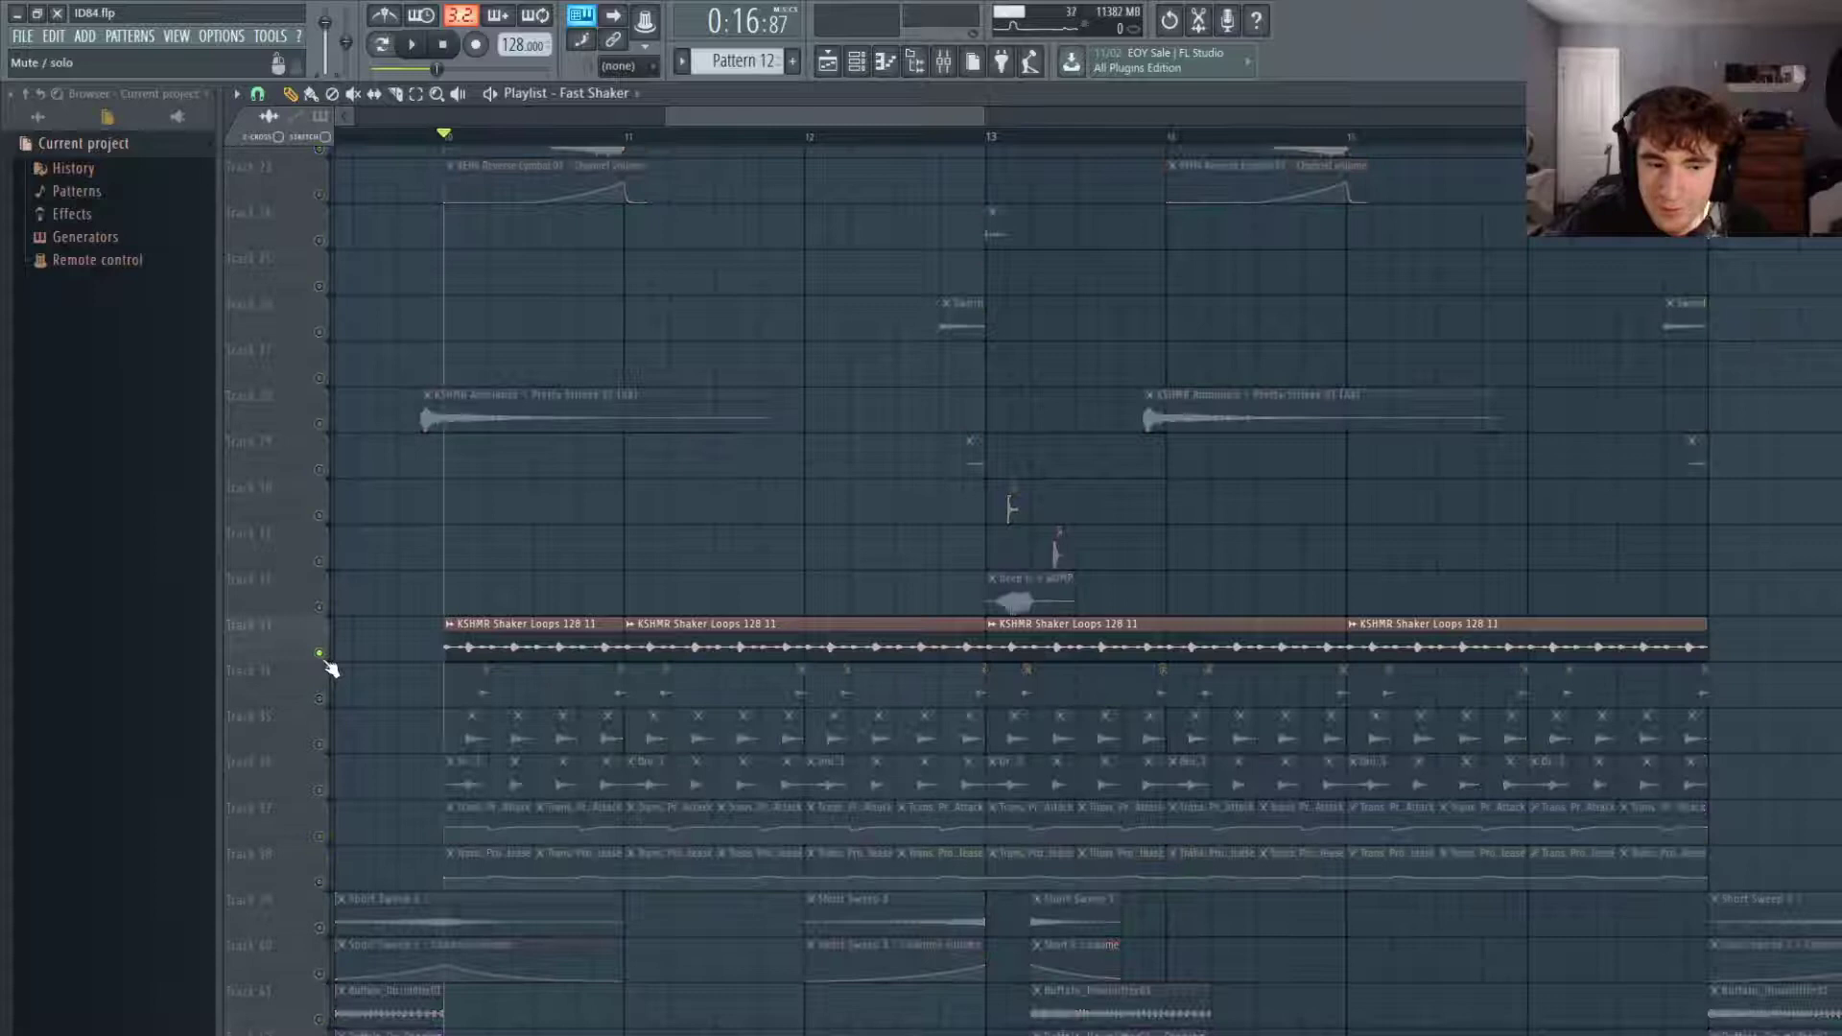
{"action": "key", "text": "space"}
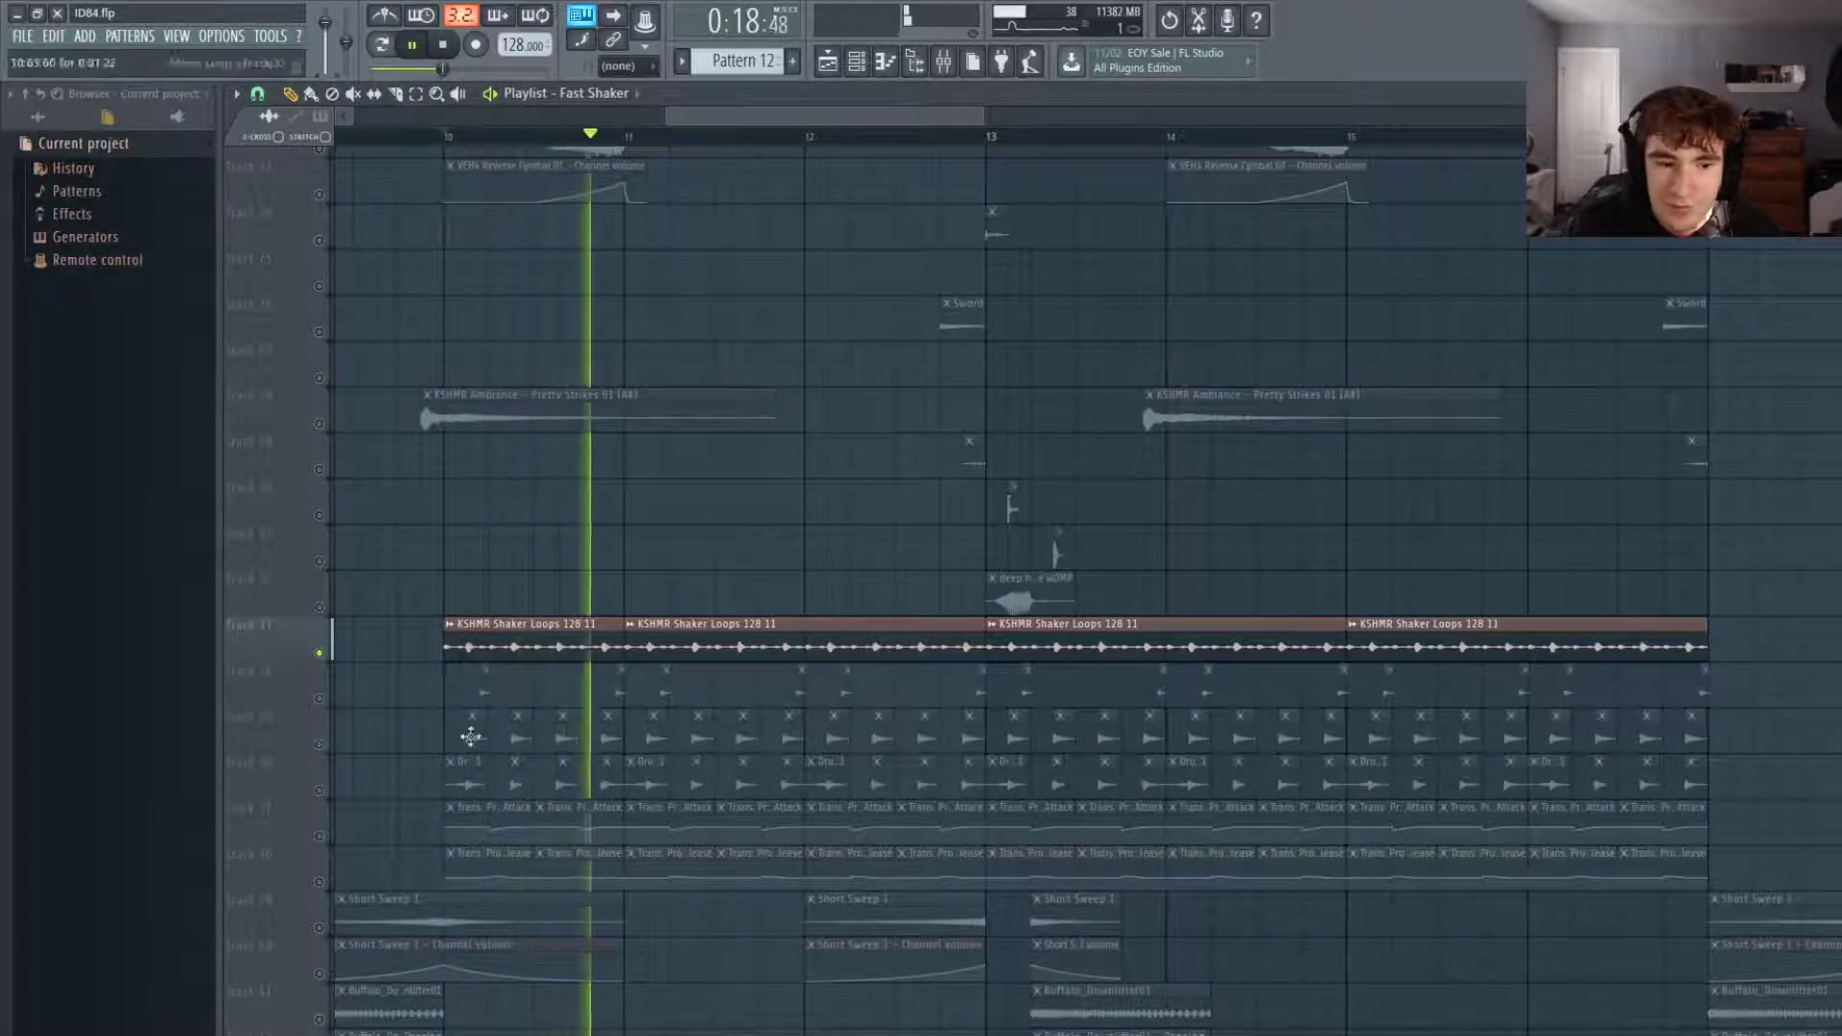
{"action": "key", "text": "space"}
Mute the shaker loops, unmute the percussion and Trans. Processor automation on Tracks 34 to 38, and play them.
{"action": "left_click", "coordinate": [320, 655]}
{"action": "left_click", "coordinate": [320, 699]}
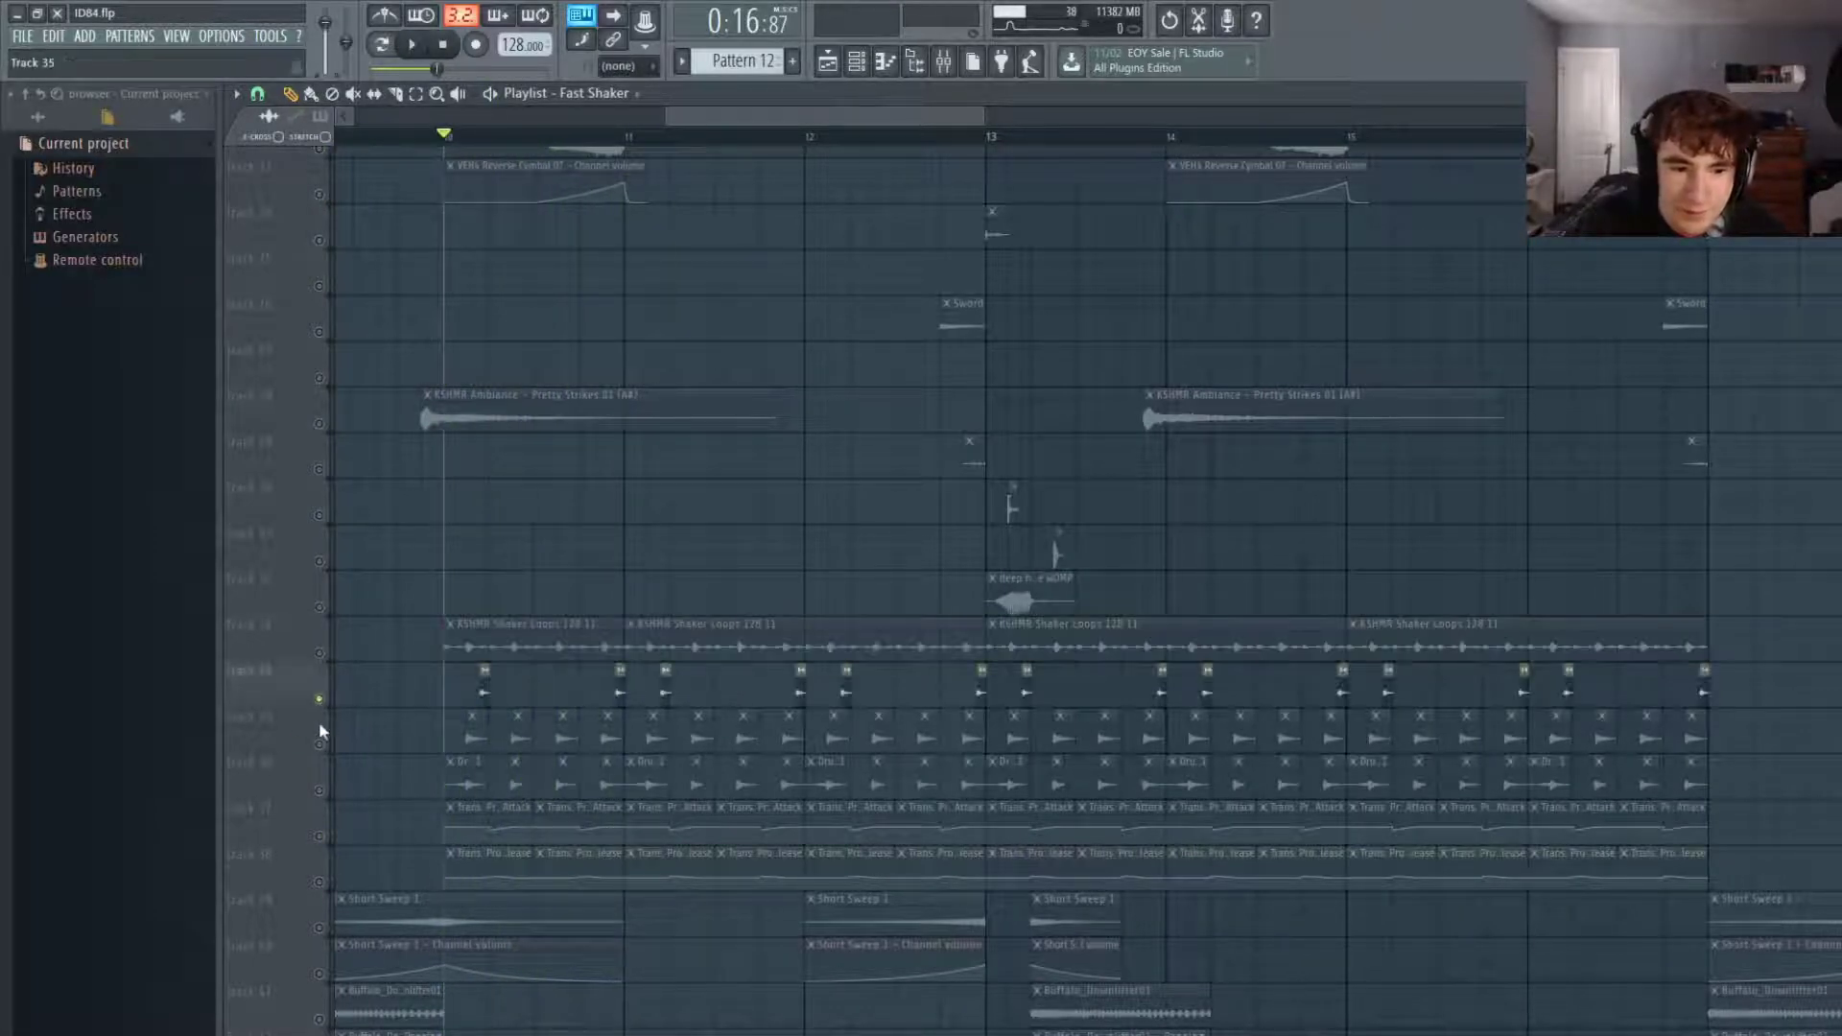
{"action": "left_click", "coordinate": [319, 744]}
{"action": "left_click", "coordinate": [319, 790]}
{"action": "left_click", "coordinate": [320, 836]}
{"action": "left_click", "coordinate": [319, 882]}
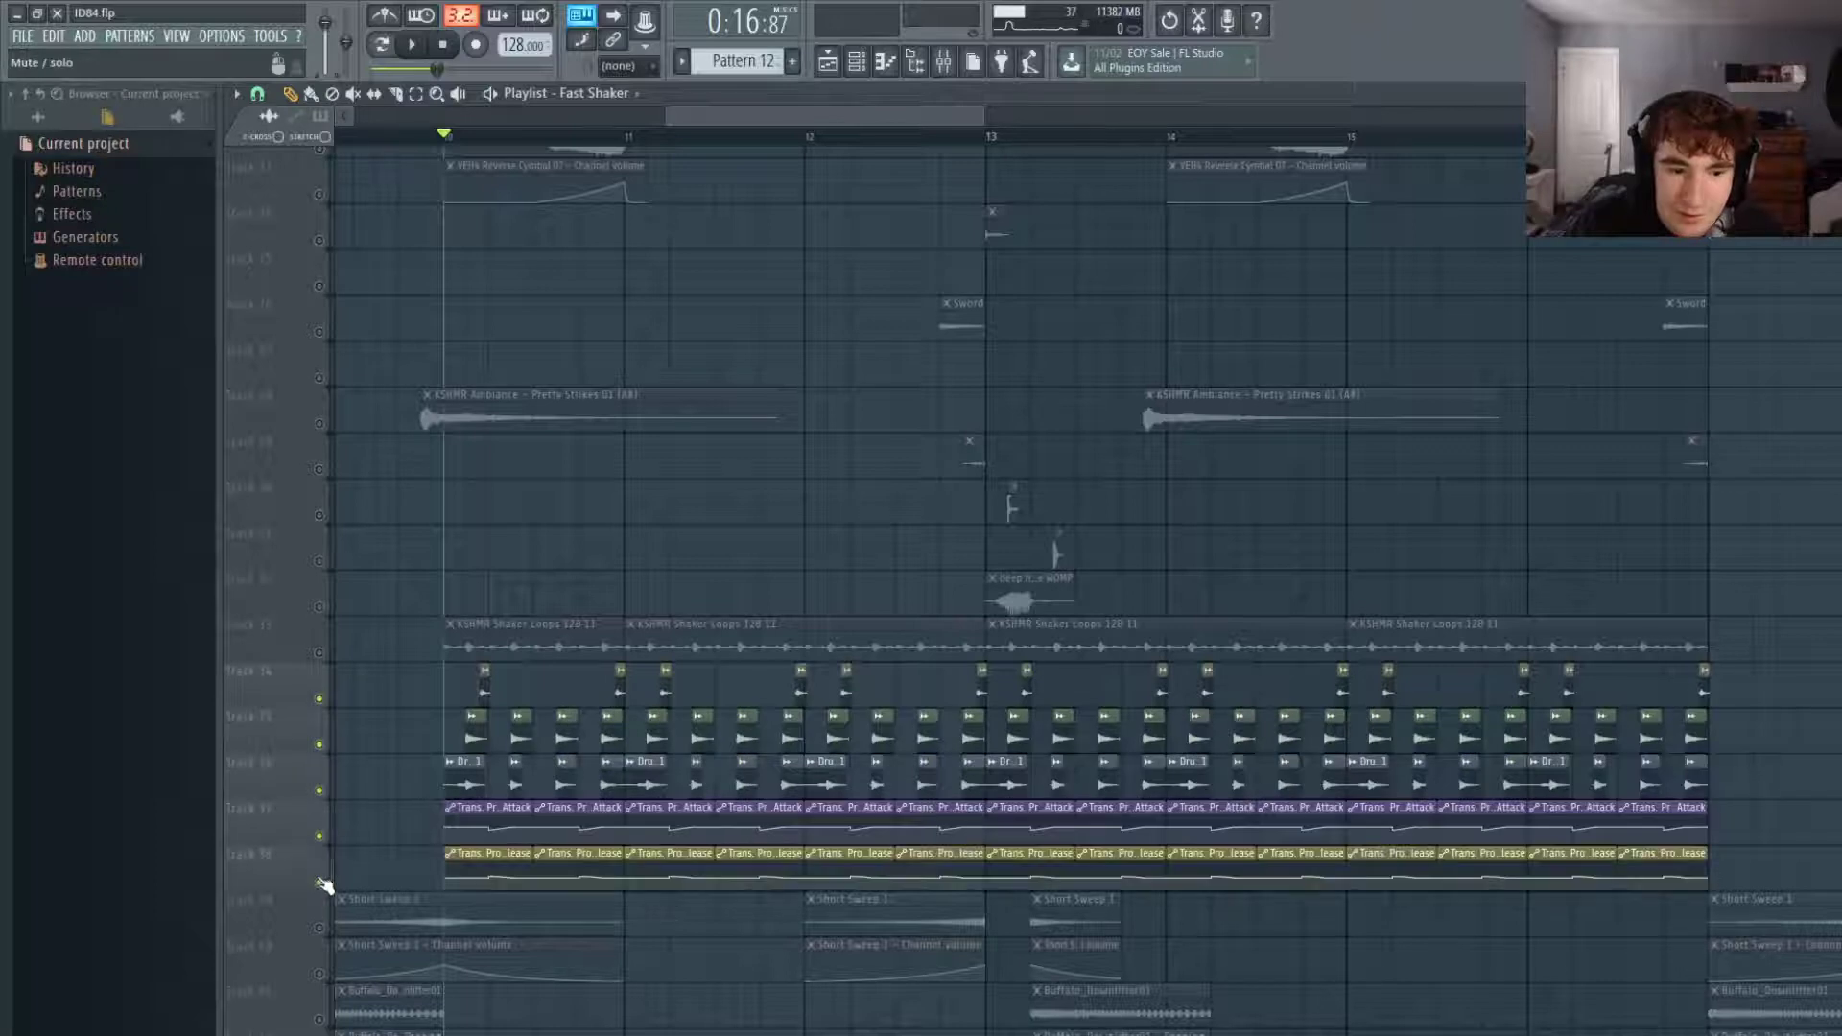
{"action": "key", "text": "space"}
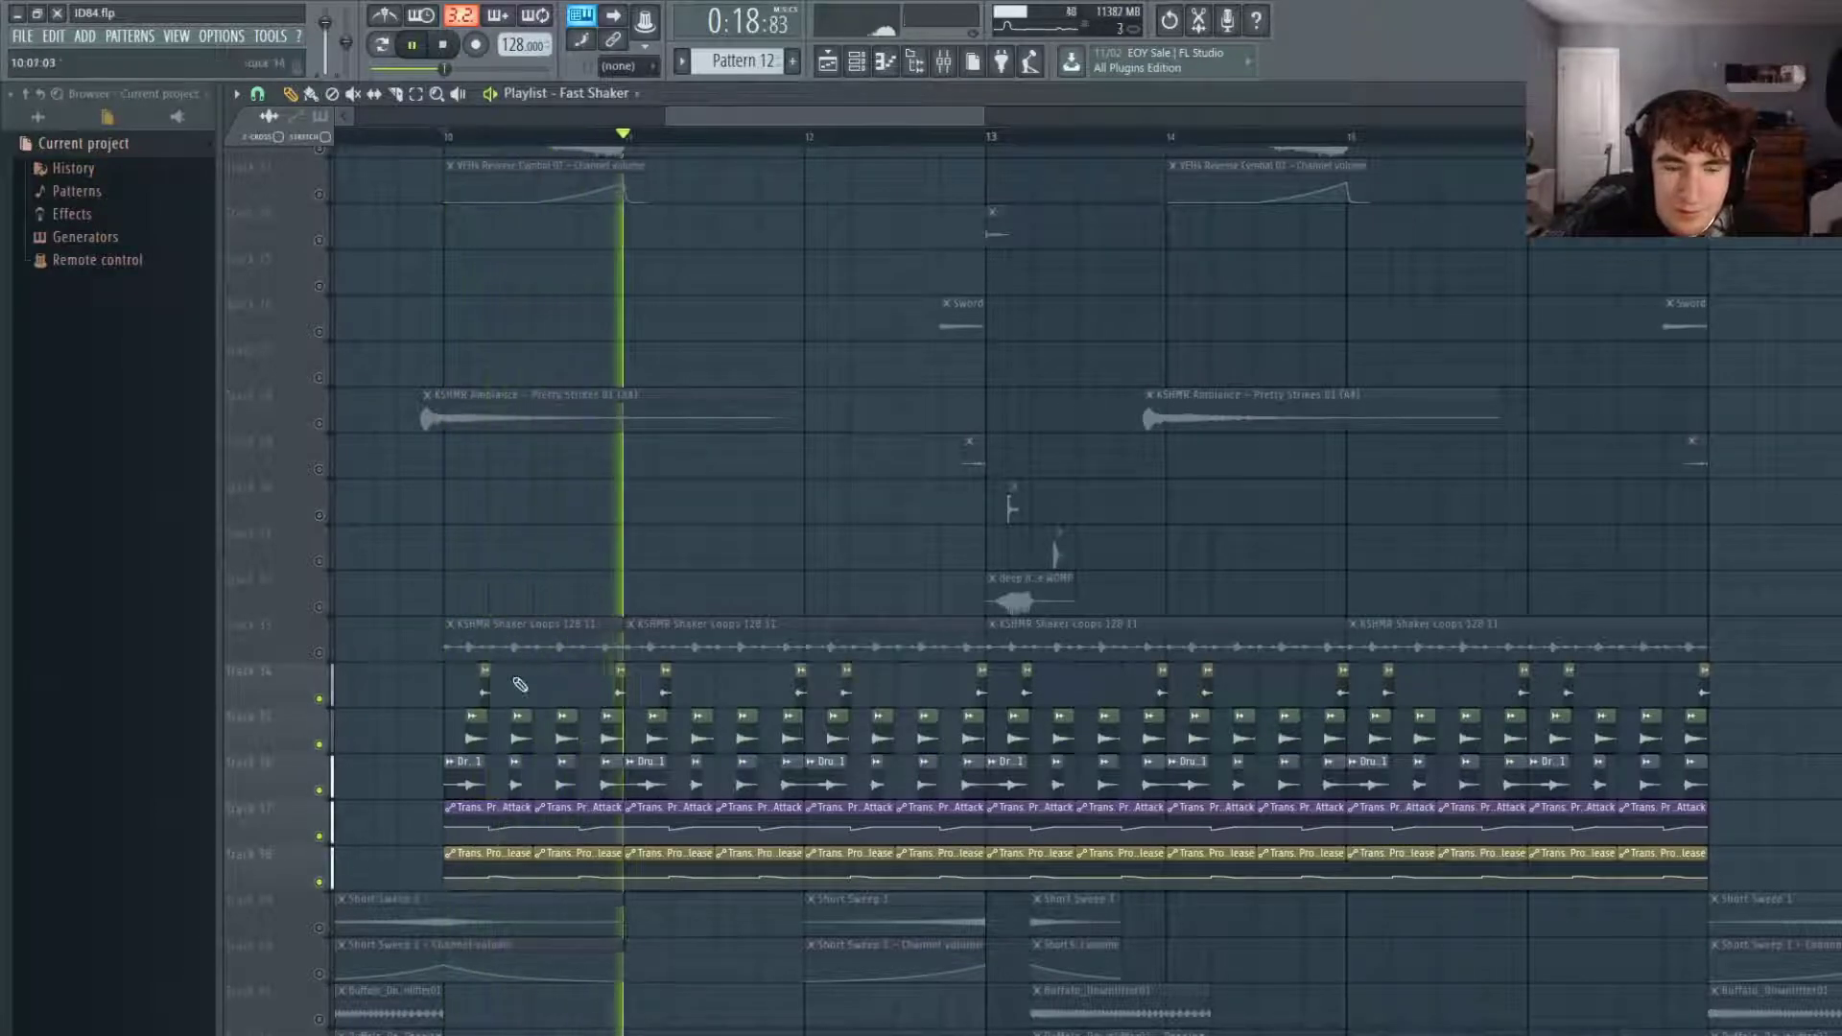
{"action": "key", "text": "space"}
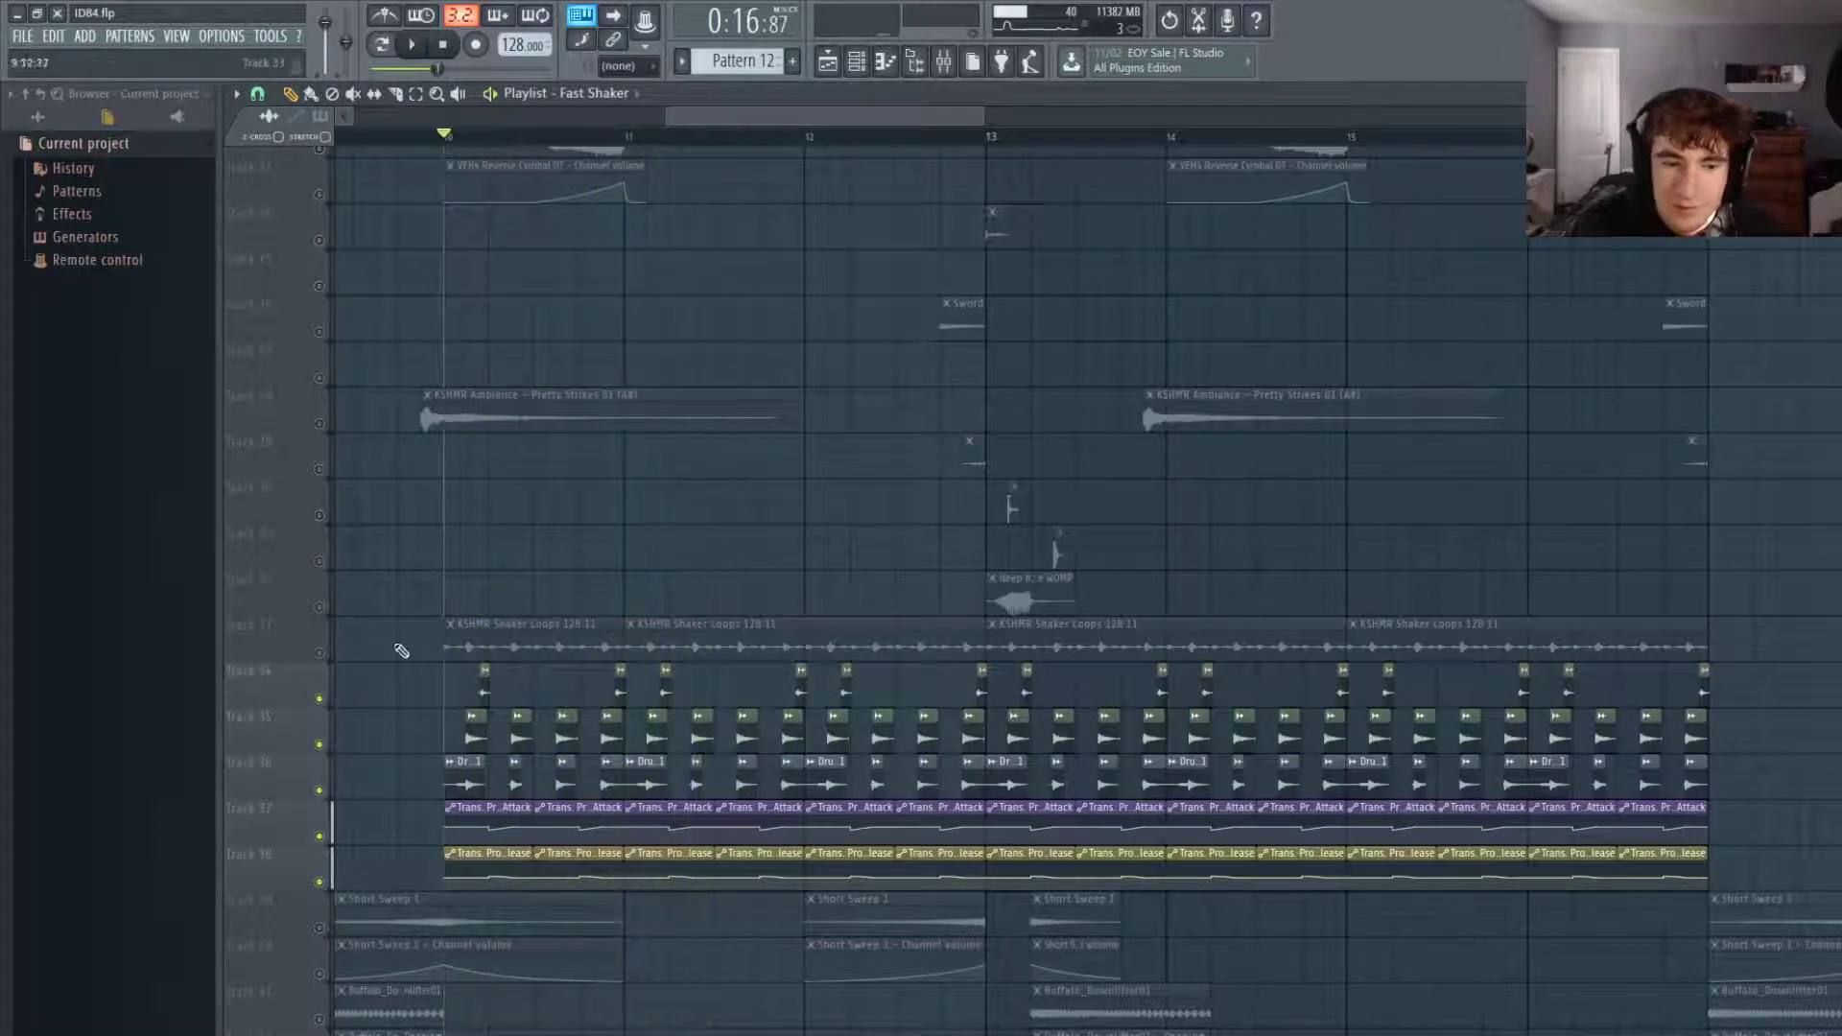
Unmute the shaker loops on Track 33 and play them from bar 10 together with the percussion layers.
{"action": "left_click", "coordinate": [319, 656]}
{"action": "key", "text": "space"}
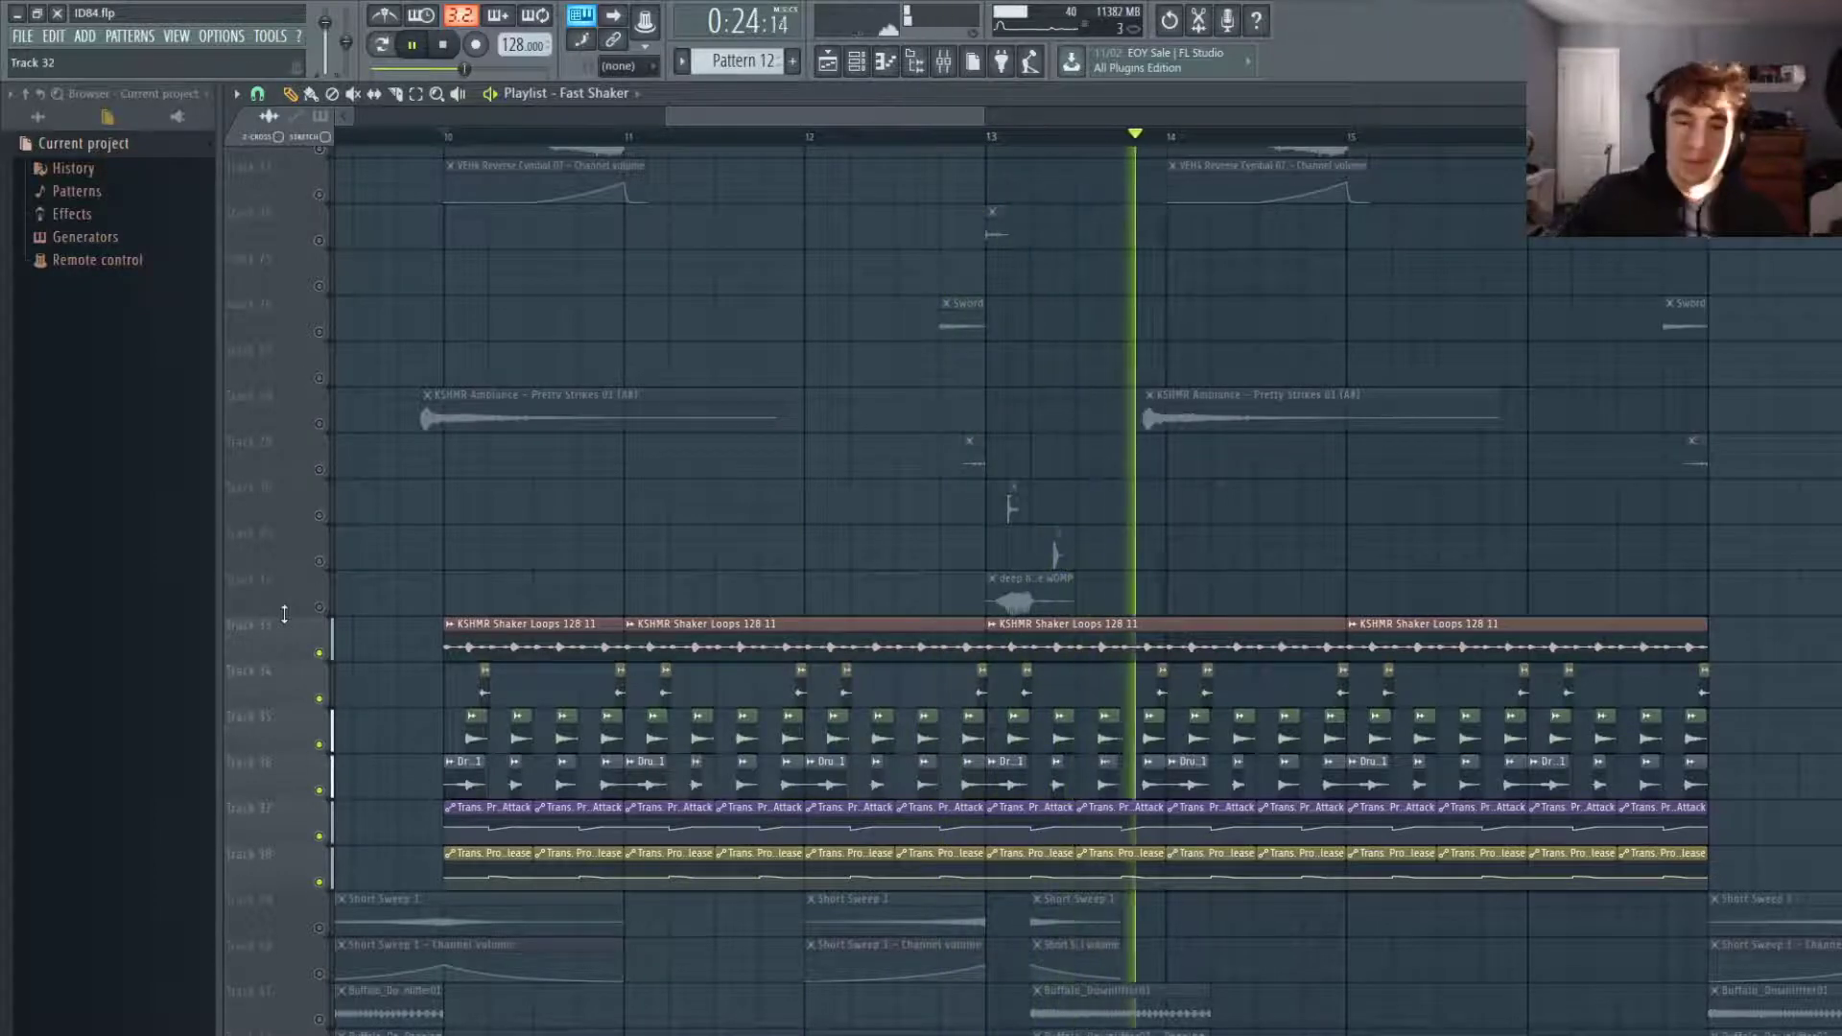
{"action": "scroll", "coordinate": [363, 672], "scroll_direction": "up", "scroll_amount": 3}
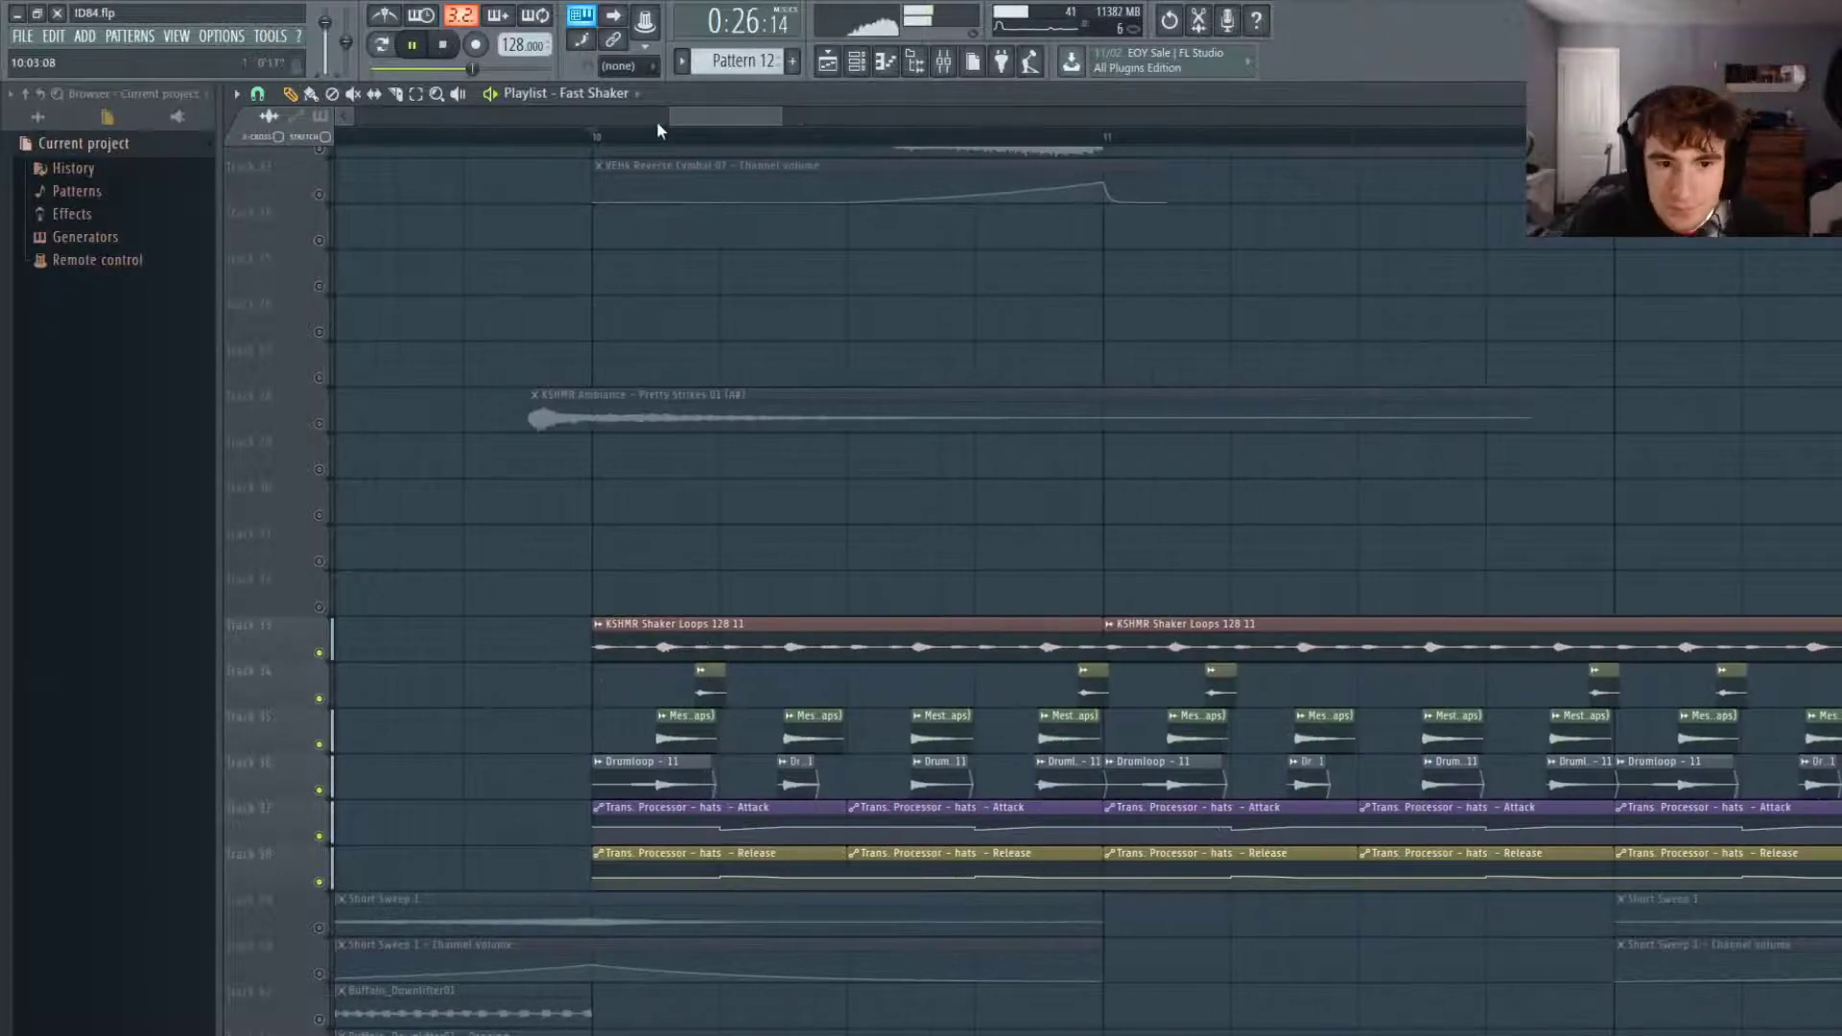
{"action": "left_click", "coordinate": [596, 136]}
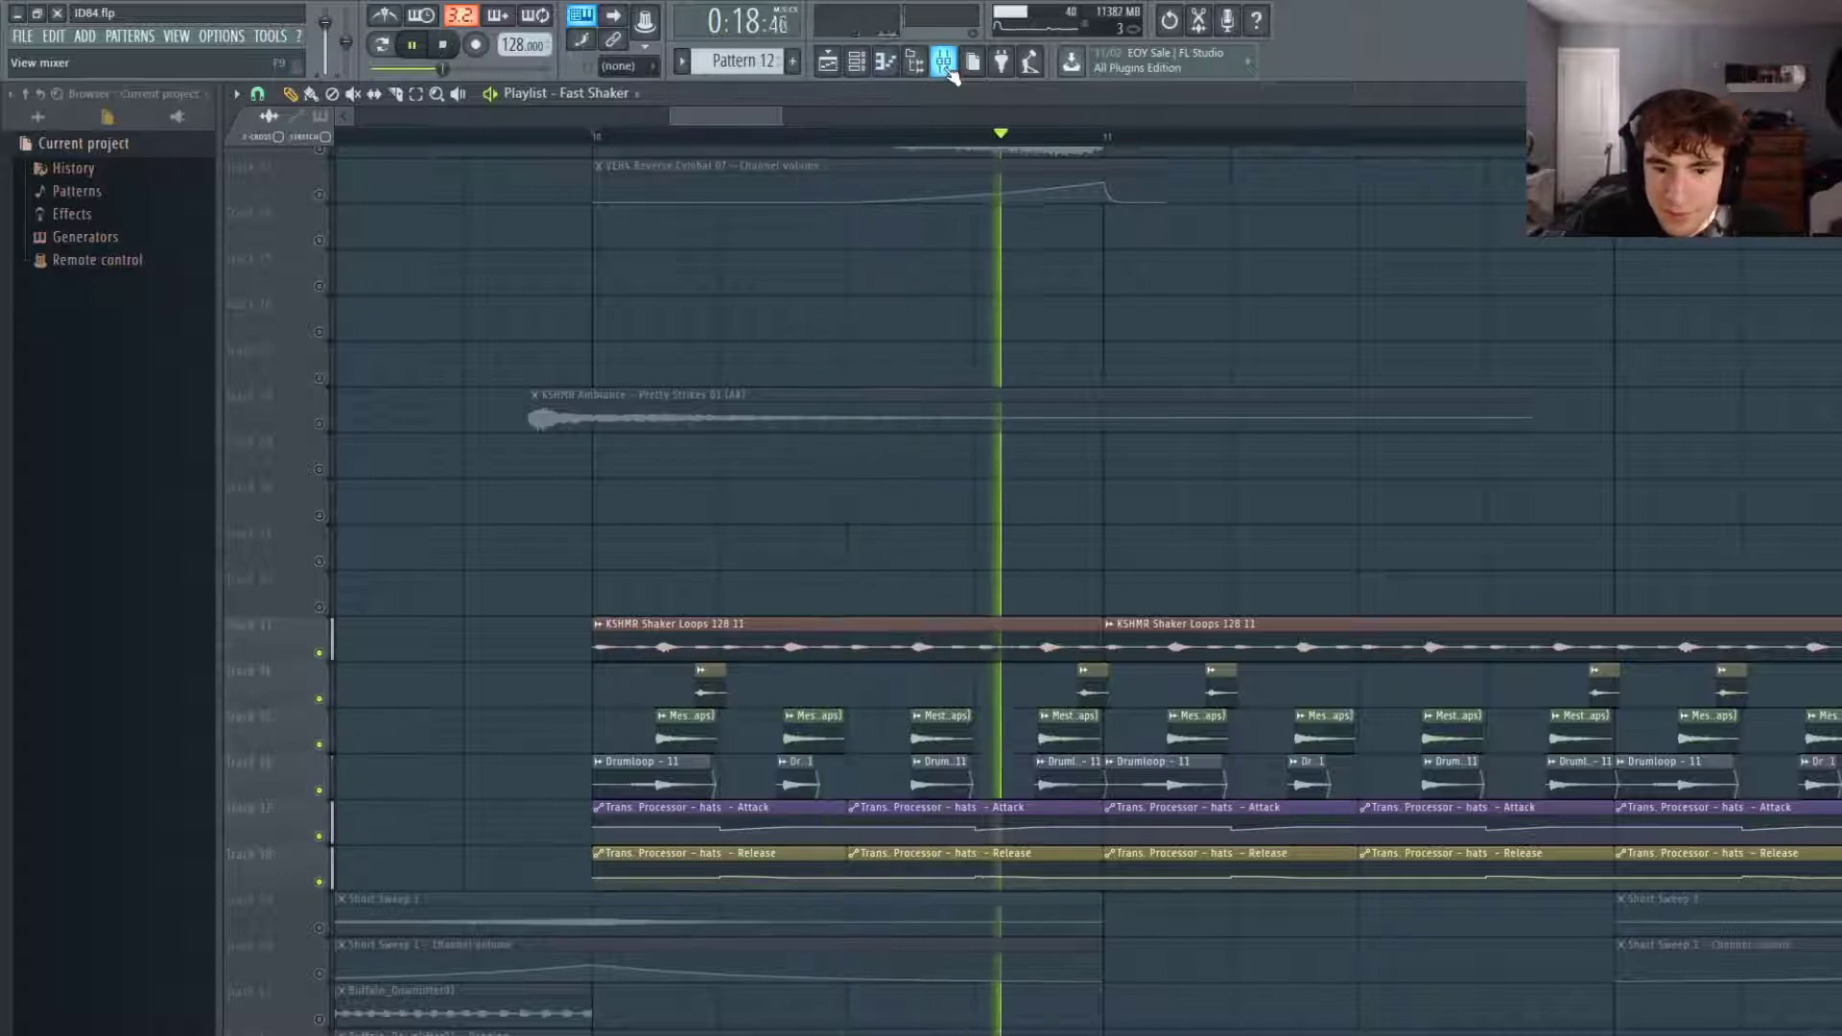
{"action": "key", "text": "space"}
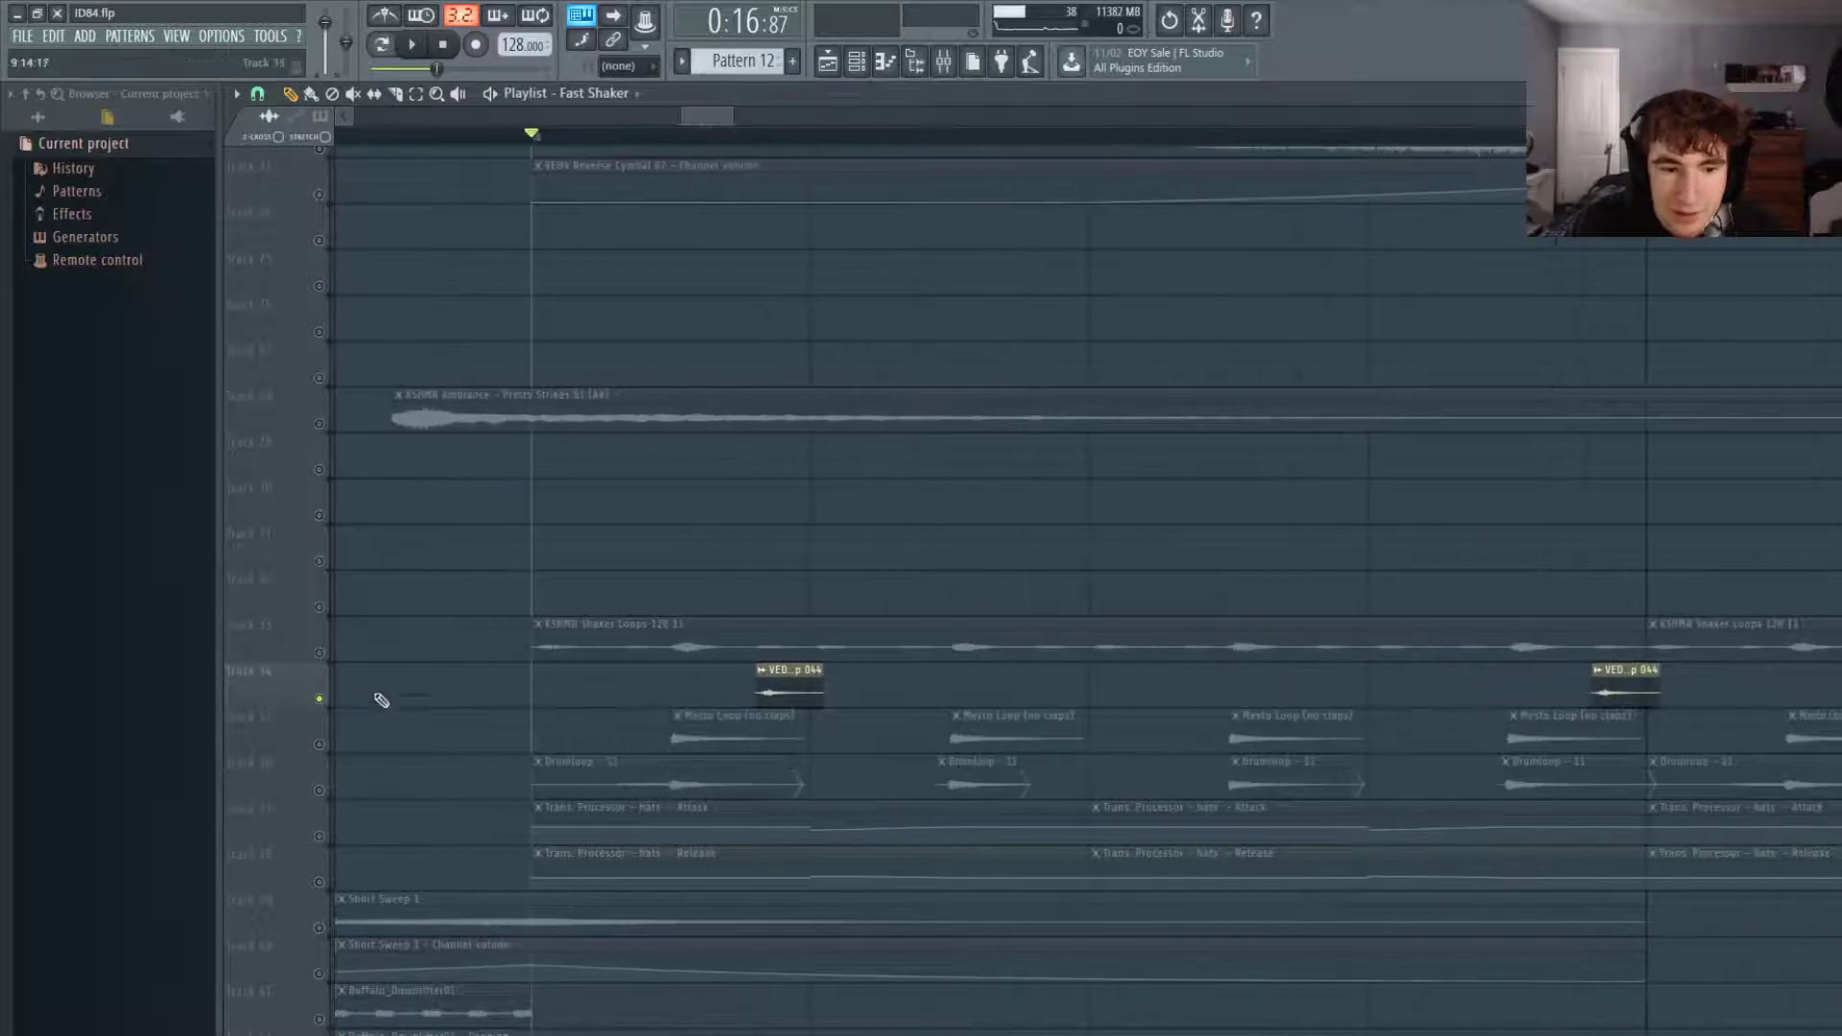
Place four evenly spaced Mesto Loop (no claps) clips on Track 30 from bar 10 and play them soloed.
{"action": "left_click", "coordinate": [788, 689]}
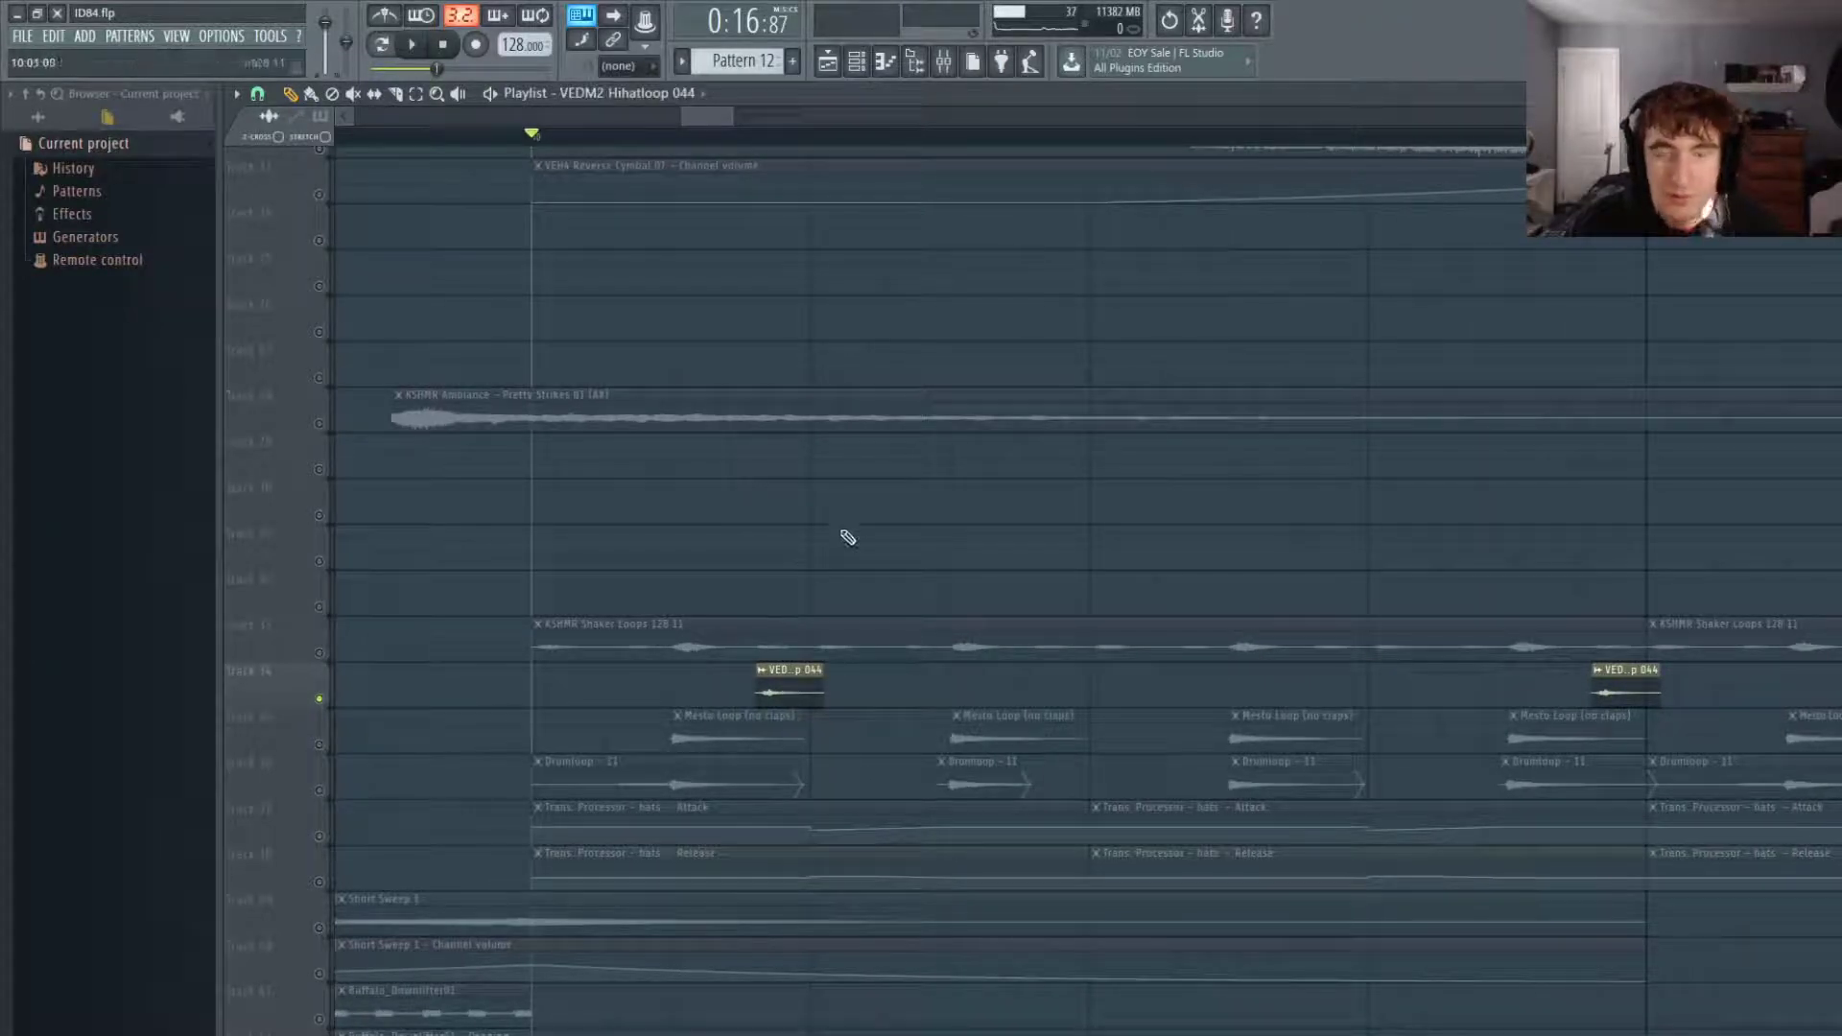
{"action": "left_click", "coordinate": [700, 725]}
{"action": "left_click_drag", "start_coordinate": [583, 509], "coordinate": [542, 502]}
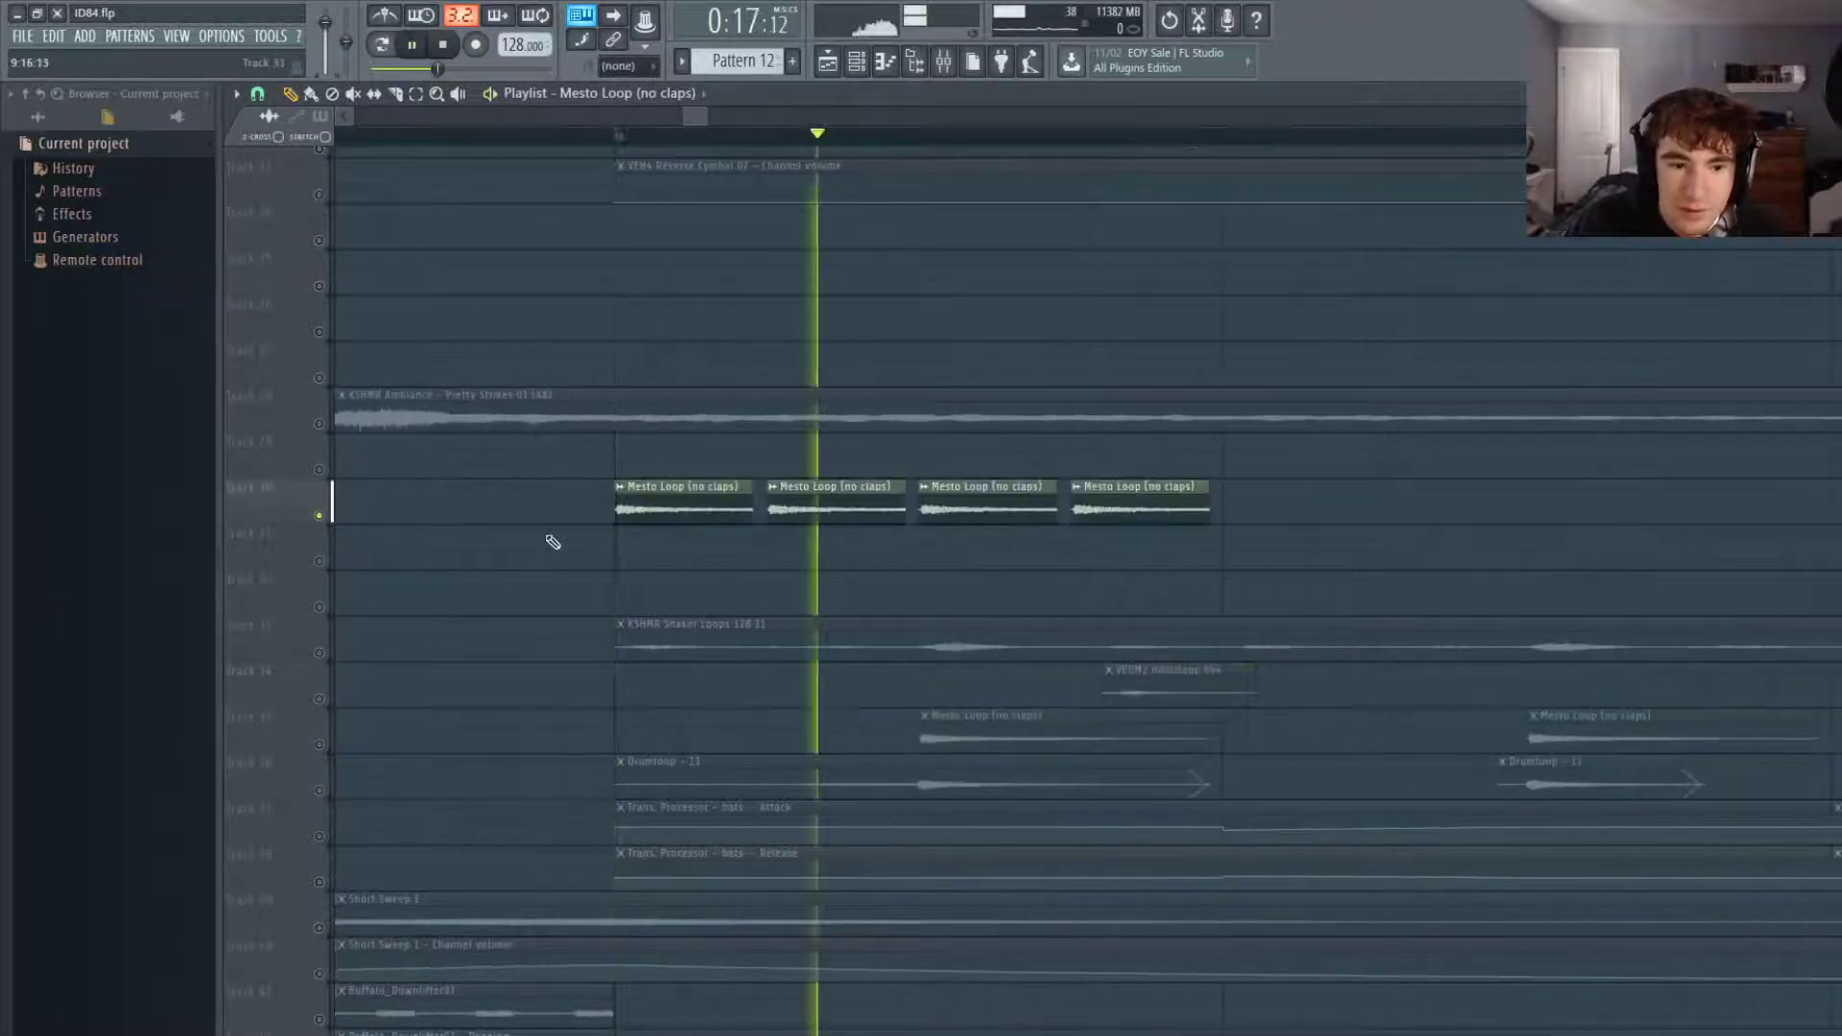
{"action": "key", "text": "space"}
Shift the second Mesto Loop clip on Track 30 later, place a new last clip after a gap, and play the uneven rhythm.
{"action": "scroll", "coordinate": [987, 571], "scroll_direction": "up", "scroll_amount": 4}
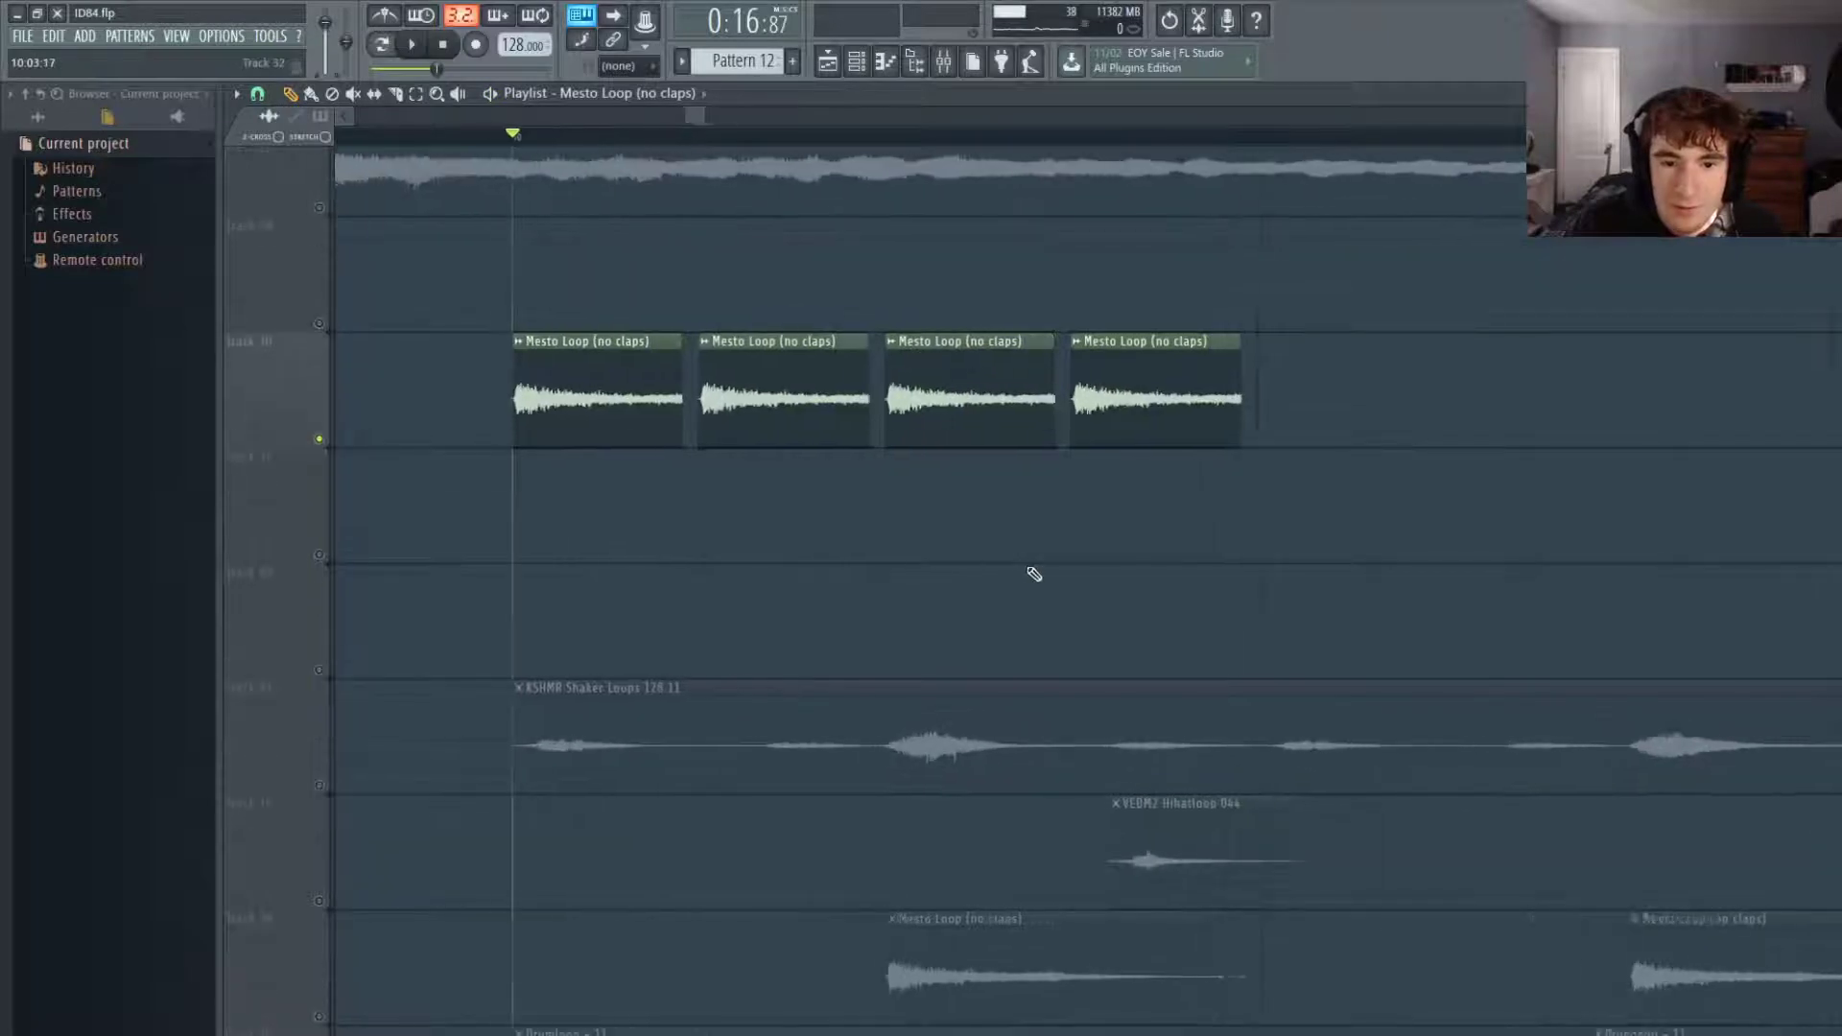
{"action": "key", "text": "ctrl+z"}
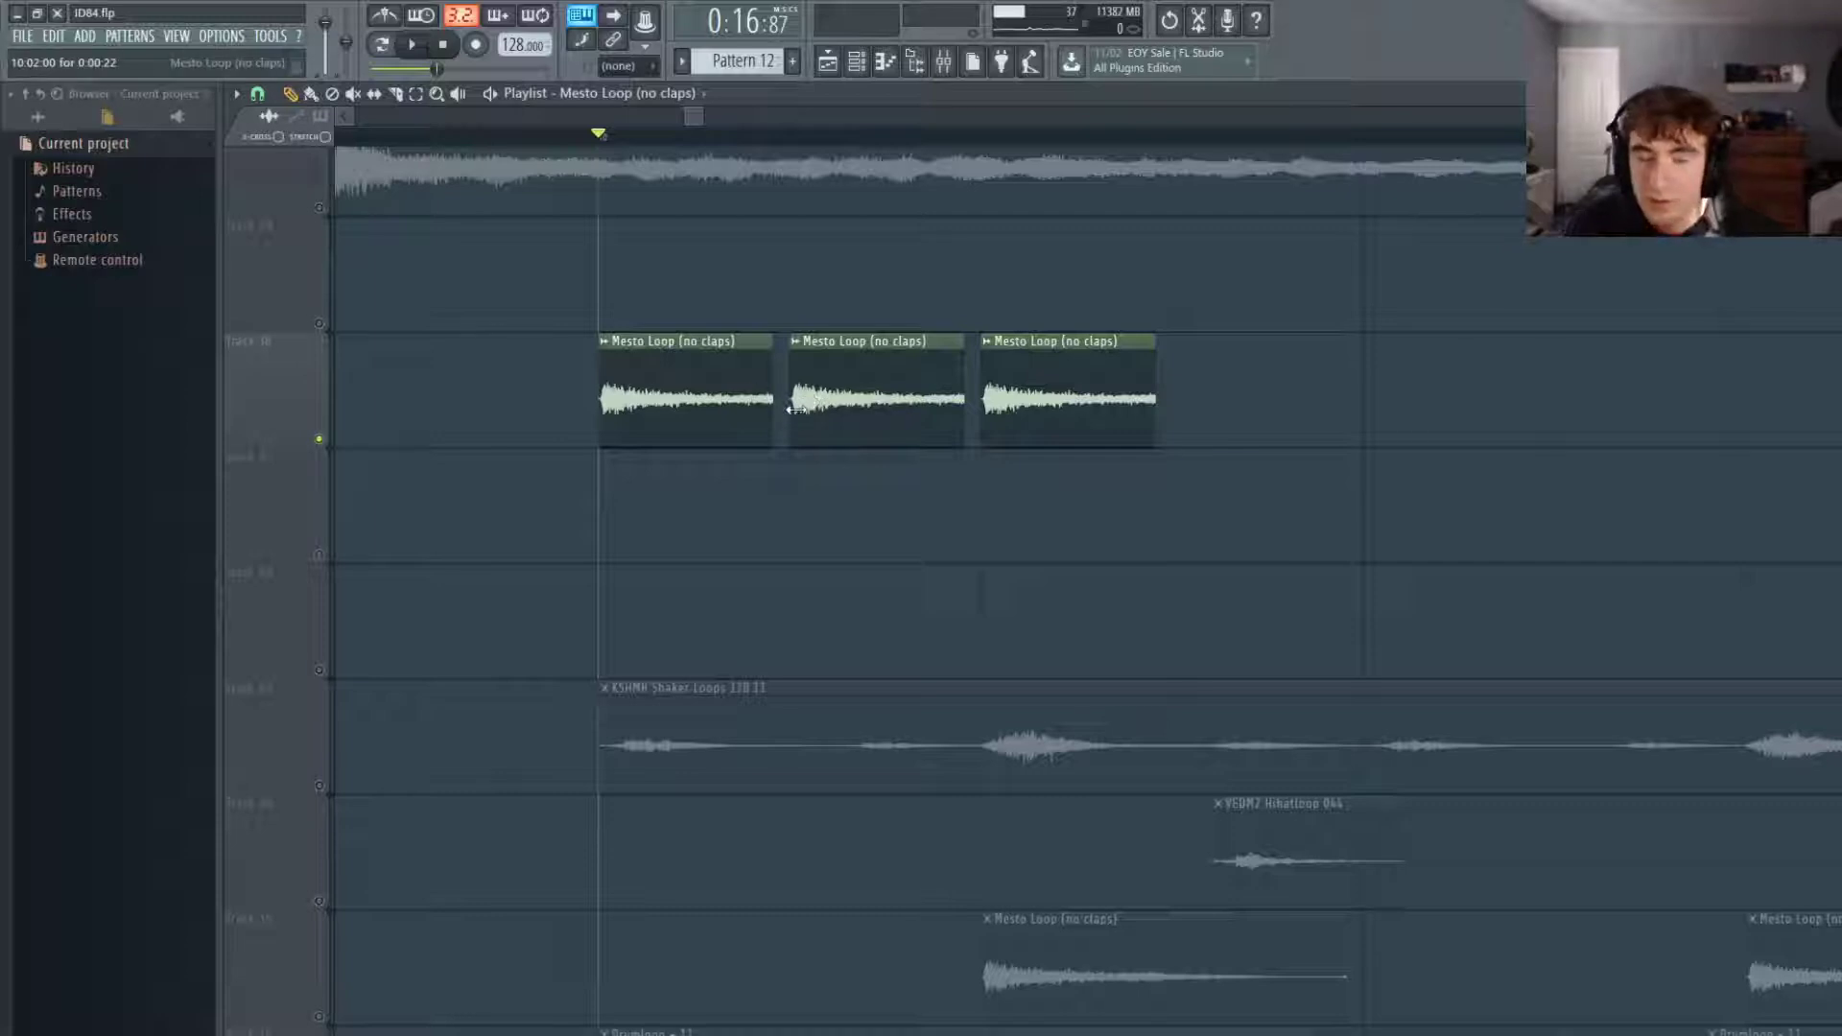
{"action": "left_click_drag", "start_coordinate": [807, 407], "coordinate": [855, 417]}
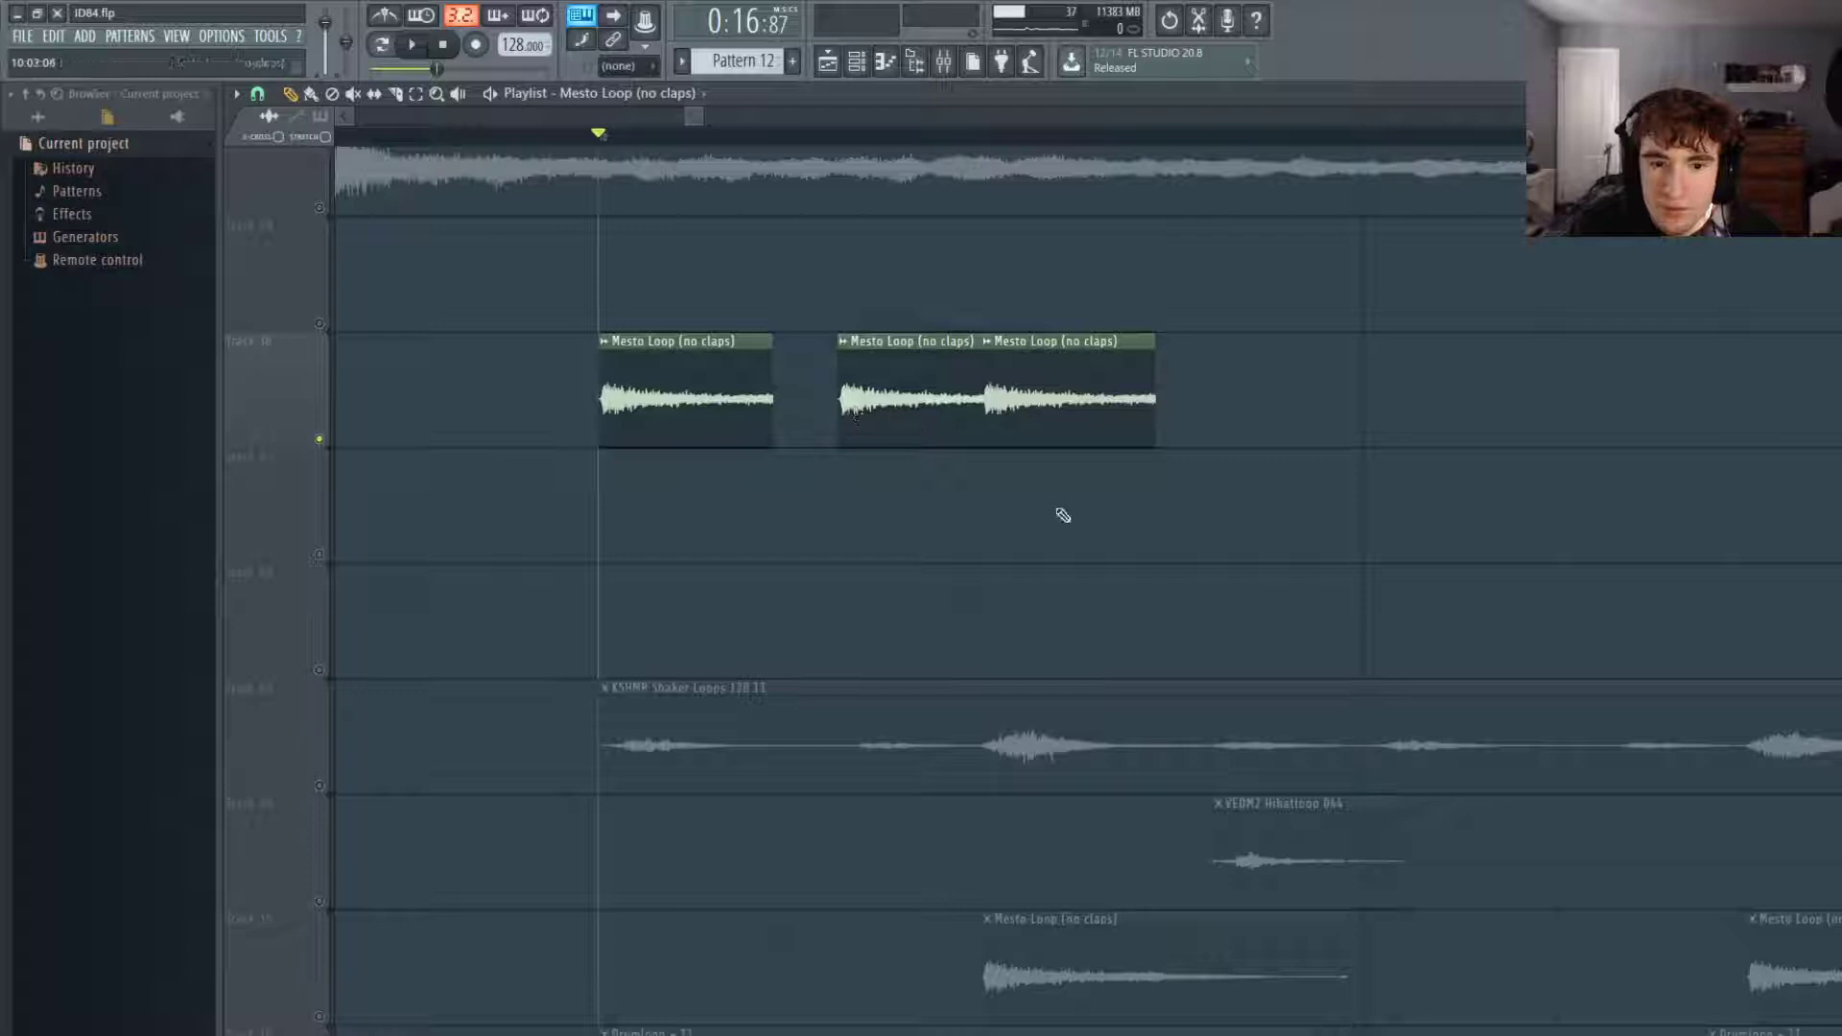
{"action": "left_click", "coordinate": [1199, 510]}
{"action": "scroll", "coordinate": [842, 540], "scroll_direction": "down", "scroll_amount": 2}
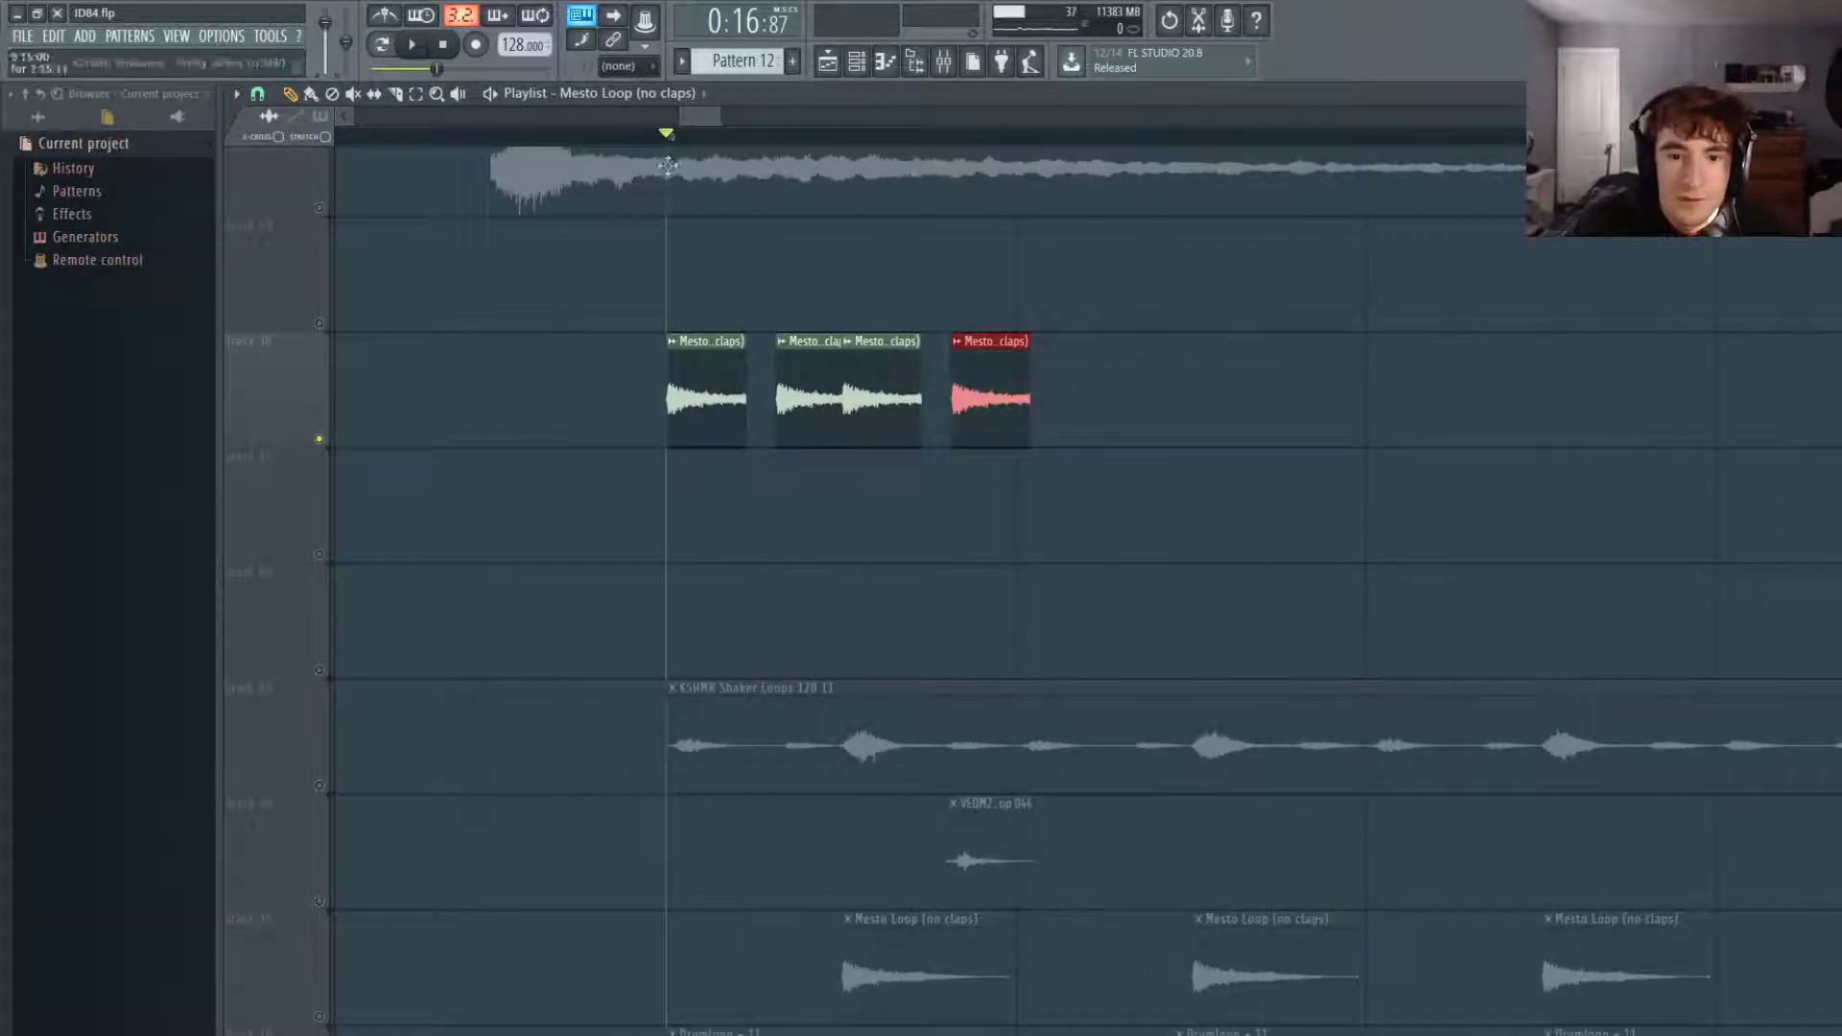
{"action": "key", "text": "space"}
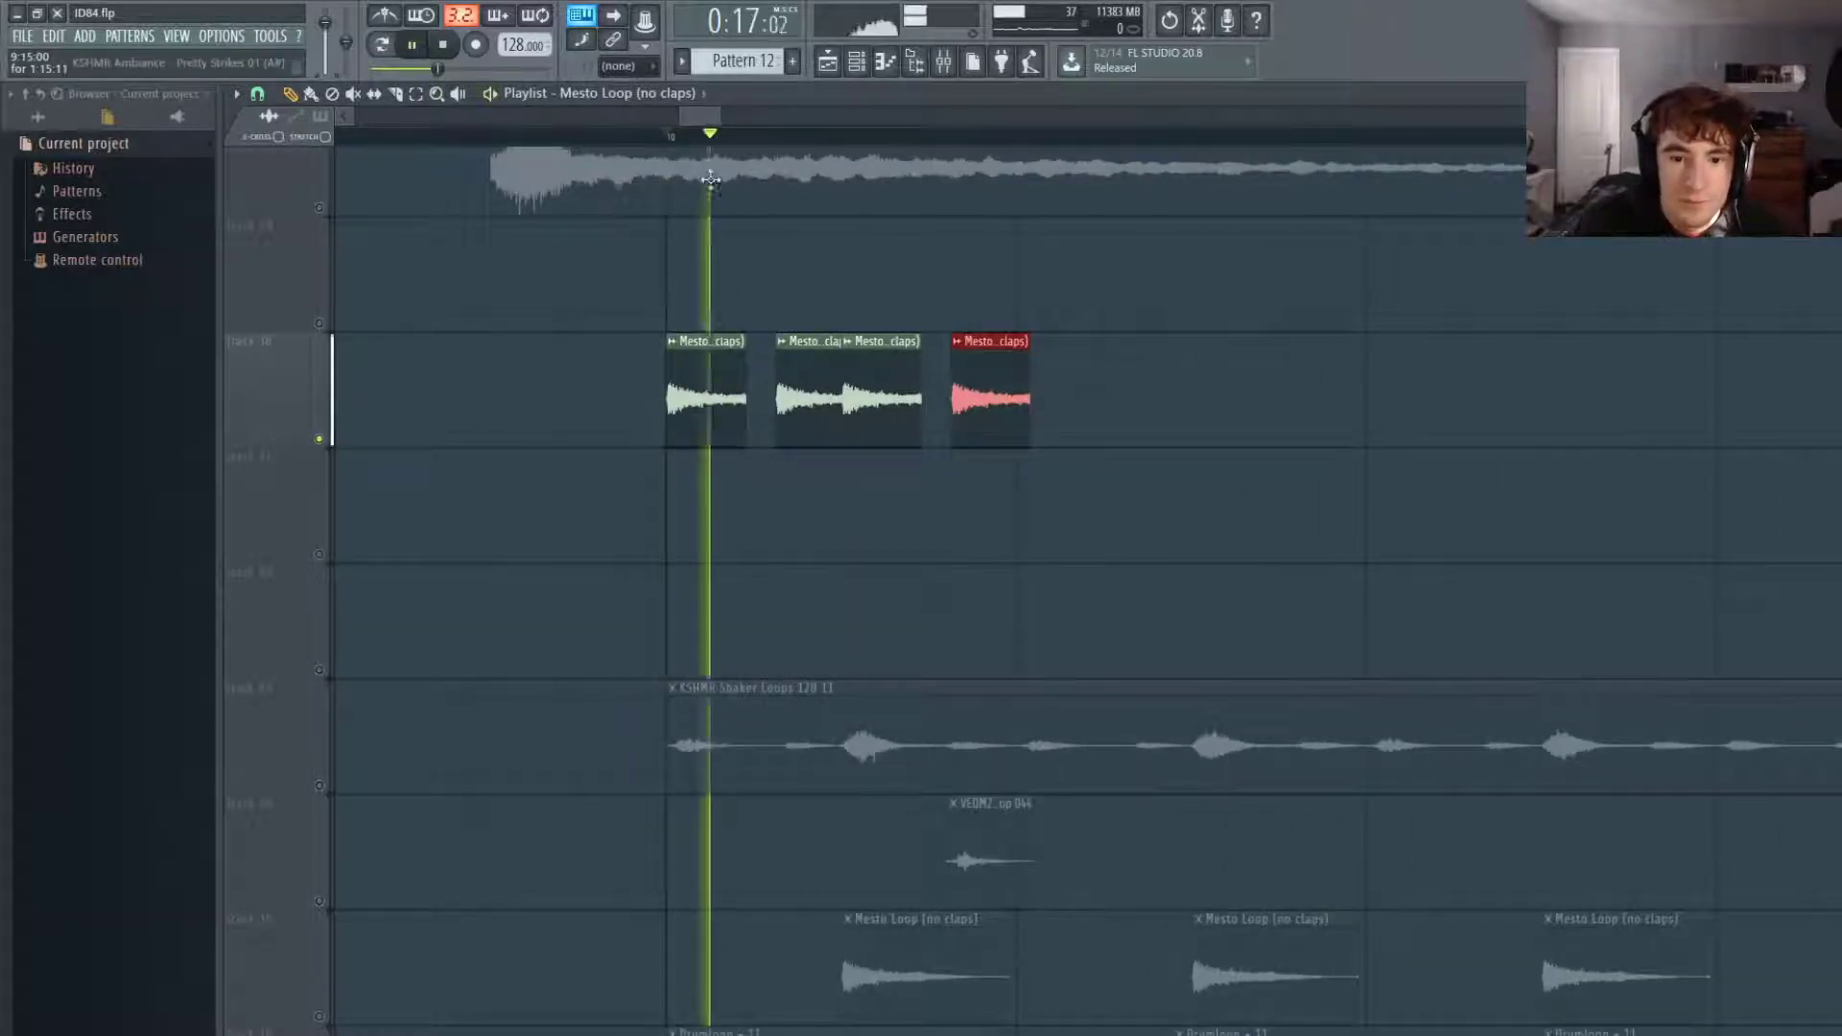
{"action": "key", "text": "space"}
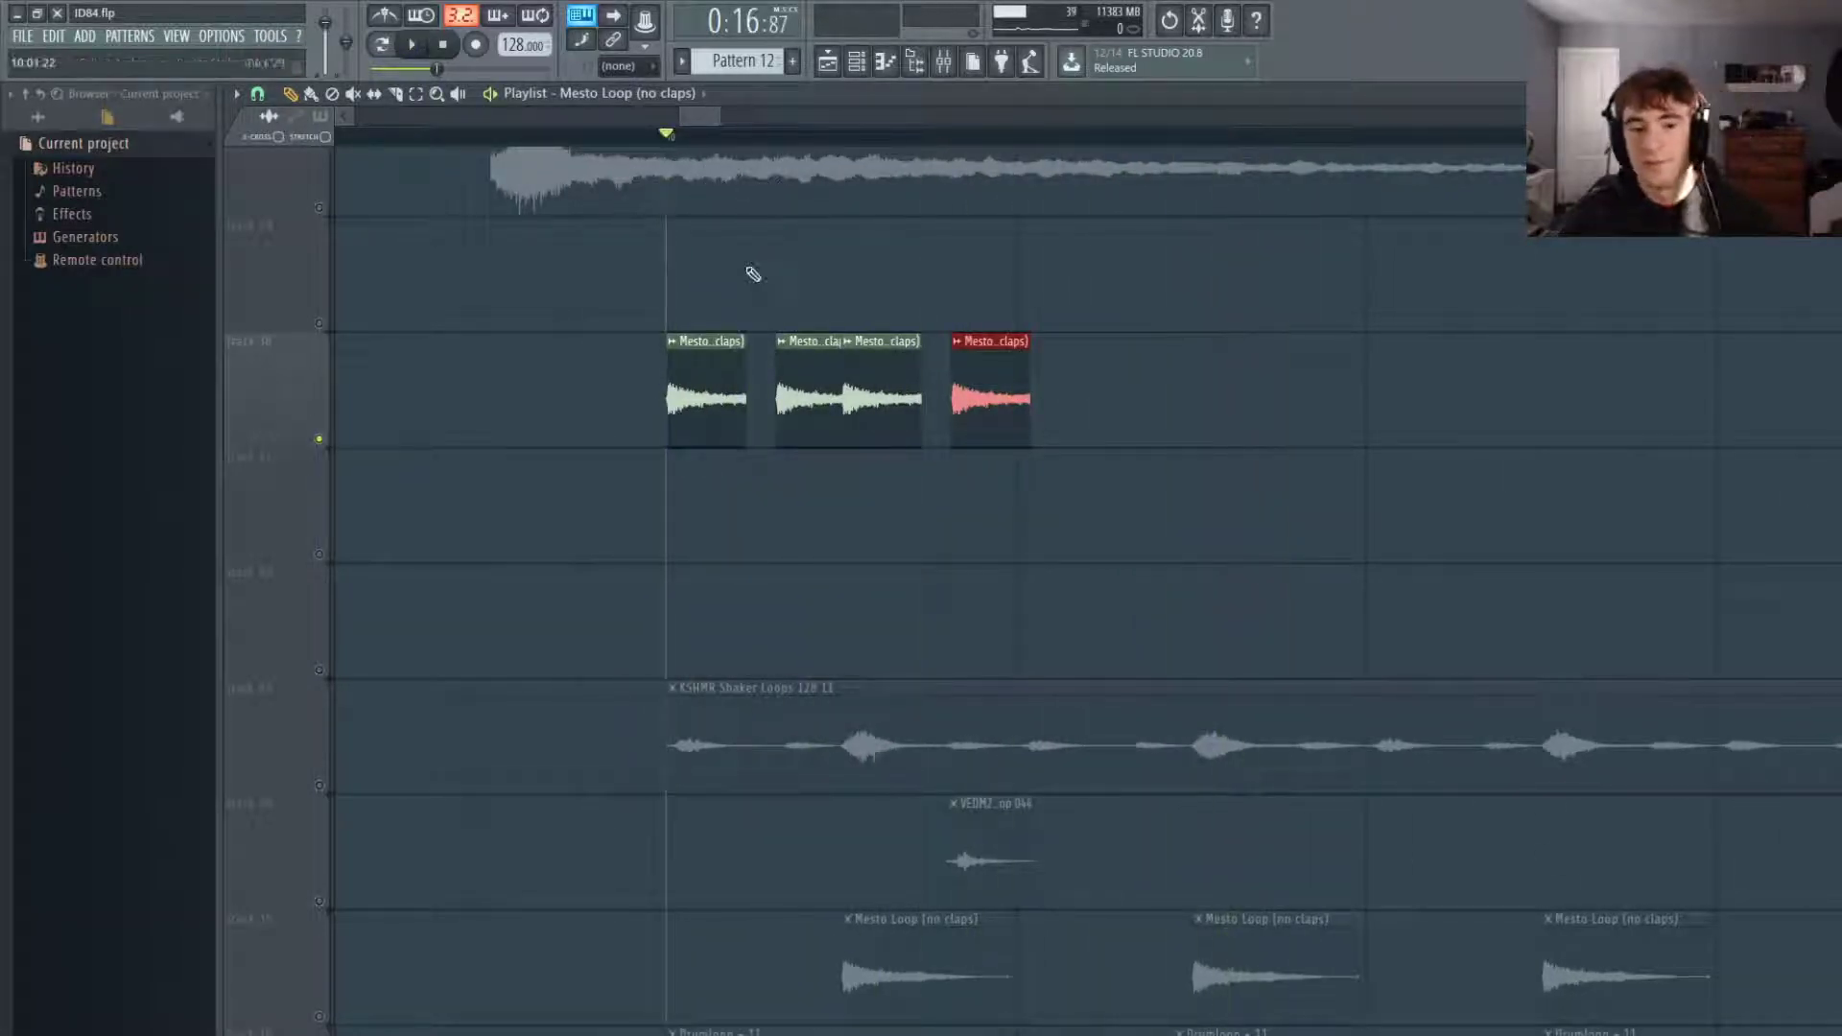
Delete the four Mesto Loop demonstration clips from Track 30.
{"action": "scroll", "coordinate": [667, 466], "scroll_direction": "down", "scroll_amount": 2}
{"action": "scroll", "coordinate": [662, 480], "scroll_direction": "down", "scroll_amount": 3}
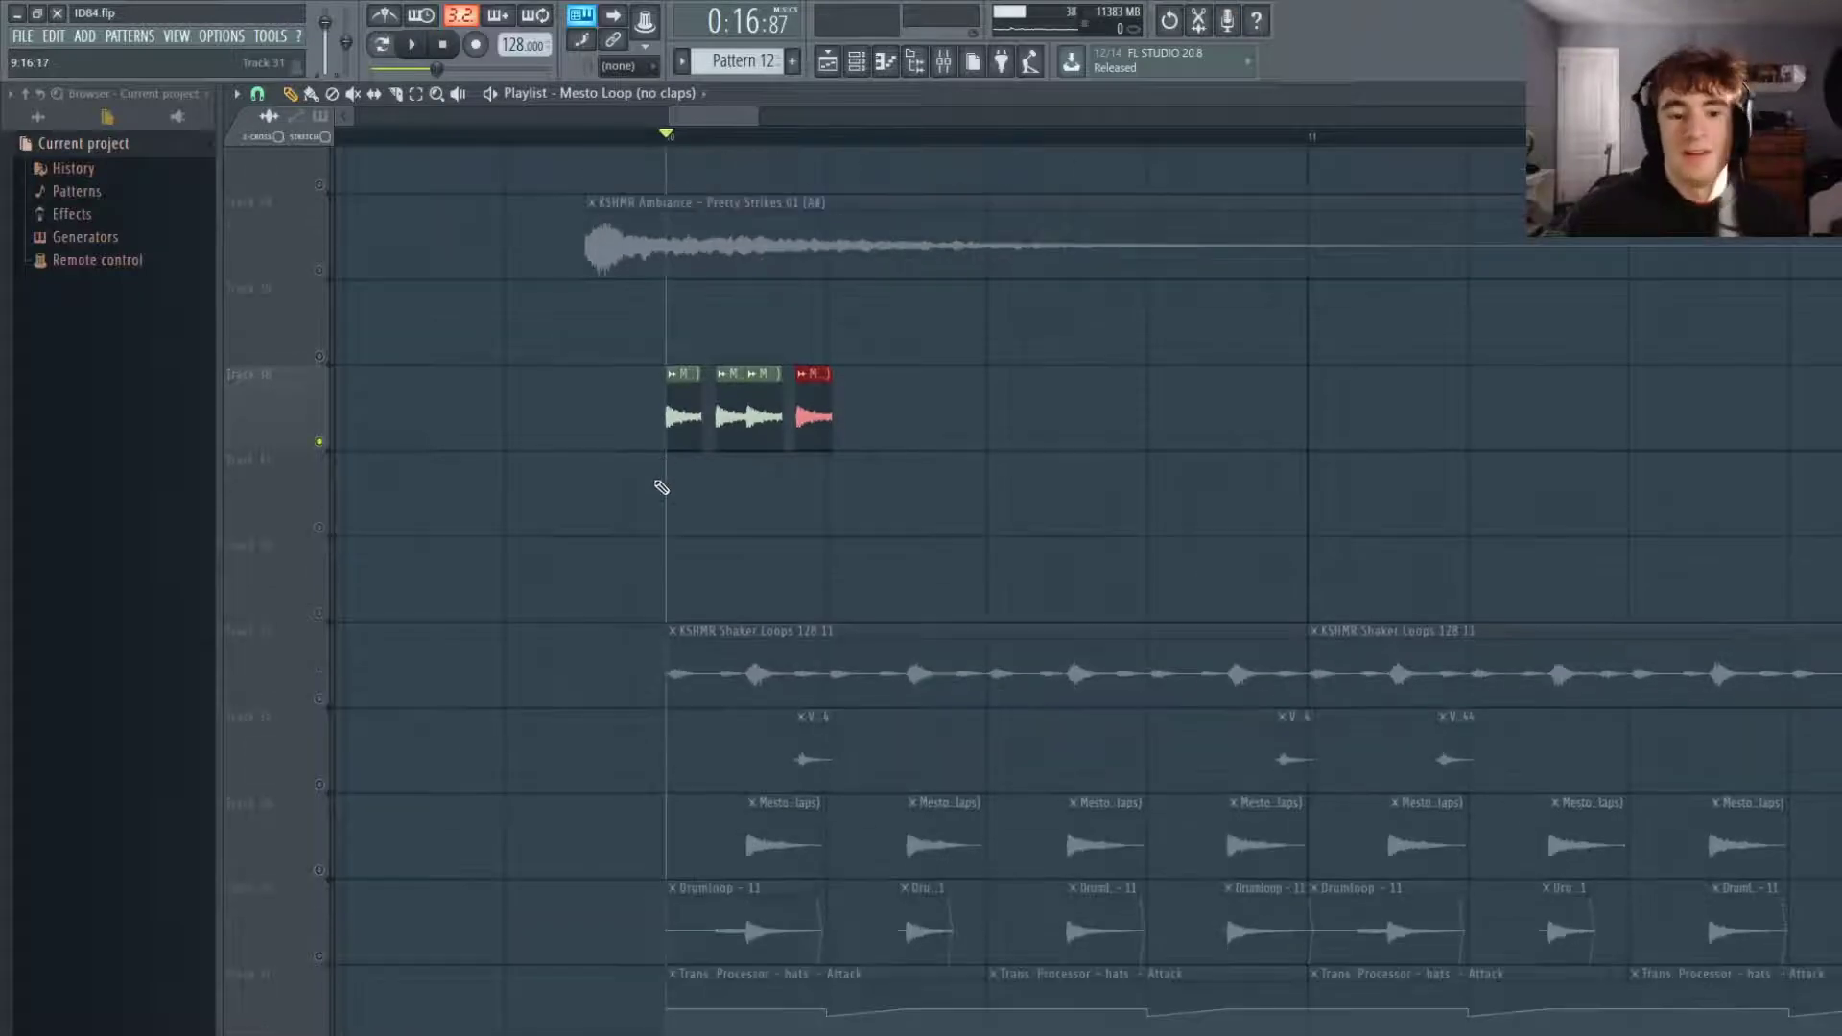
{"action": "right_click", "coordinate": [814, 448]}
{"action": "right_click", "coordinate": [765, 450]}
{"action": "right_click", "coordinate": [730, 452]}
{"action": "right_click", "coordinate": [683, 455]}
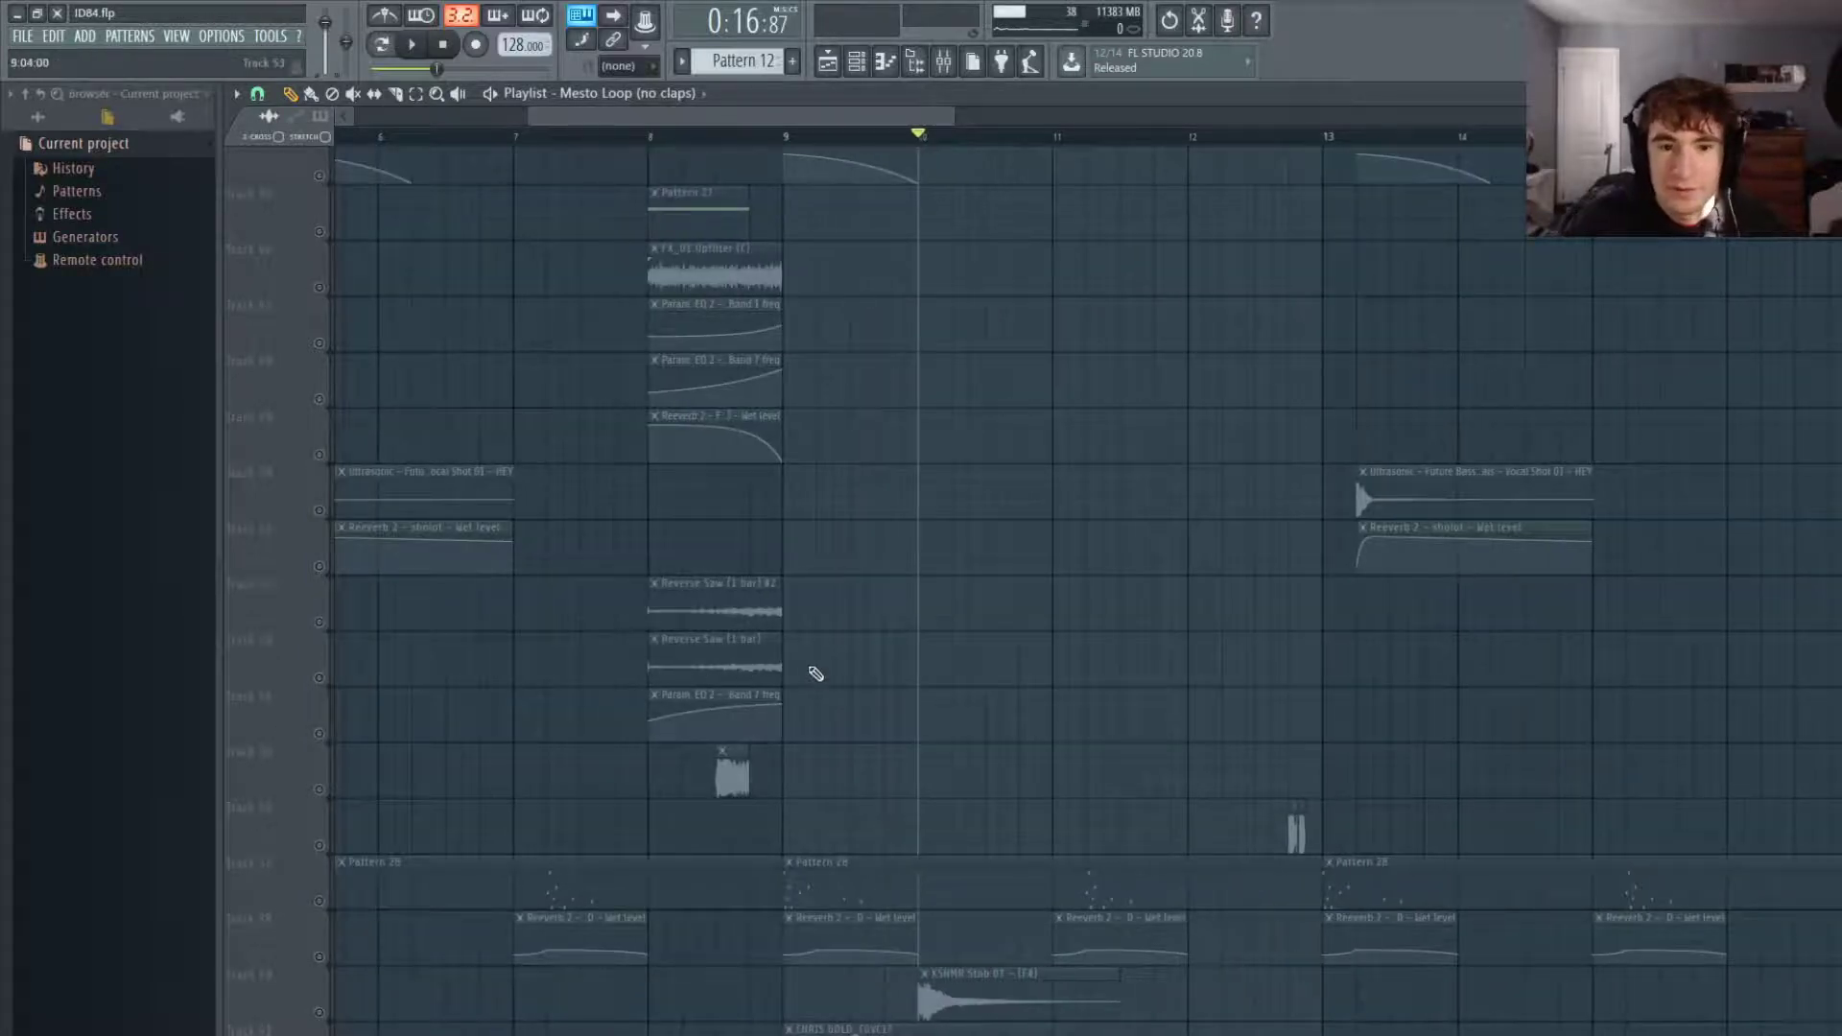
Set the playback position to bar 9 and look over the effect, automation and pattern tracks further down.
{"action": "scroll", "coordinate": [815, 674], "scroll_direction": "down", "scroll_amount": 4}
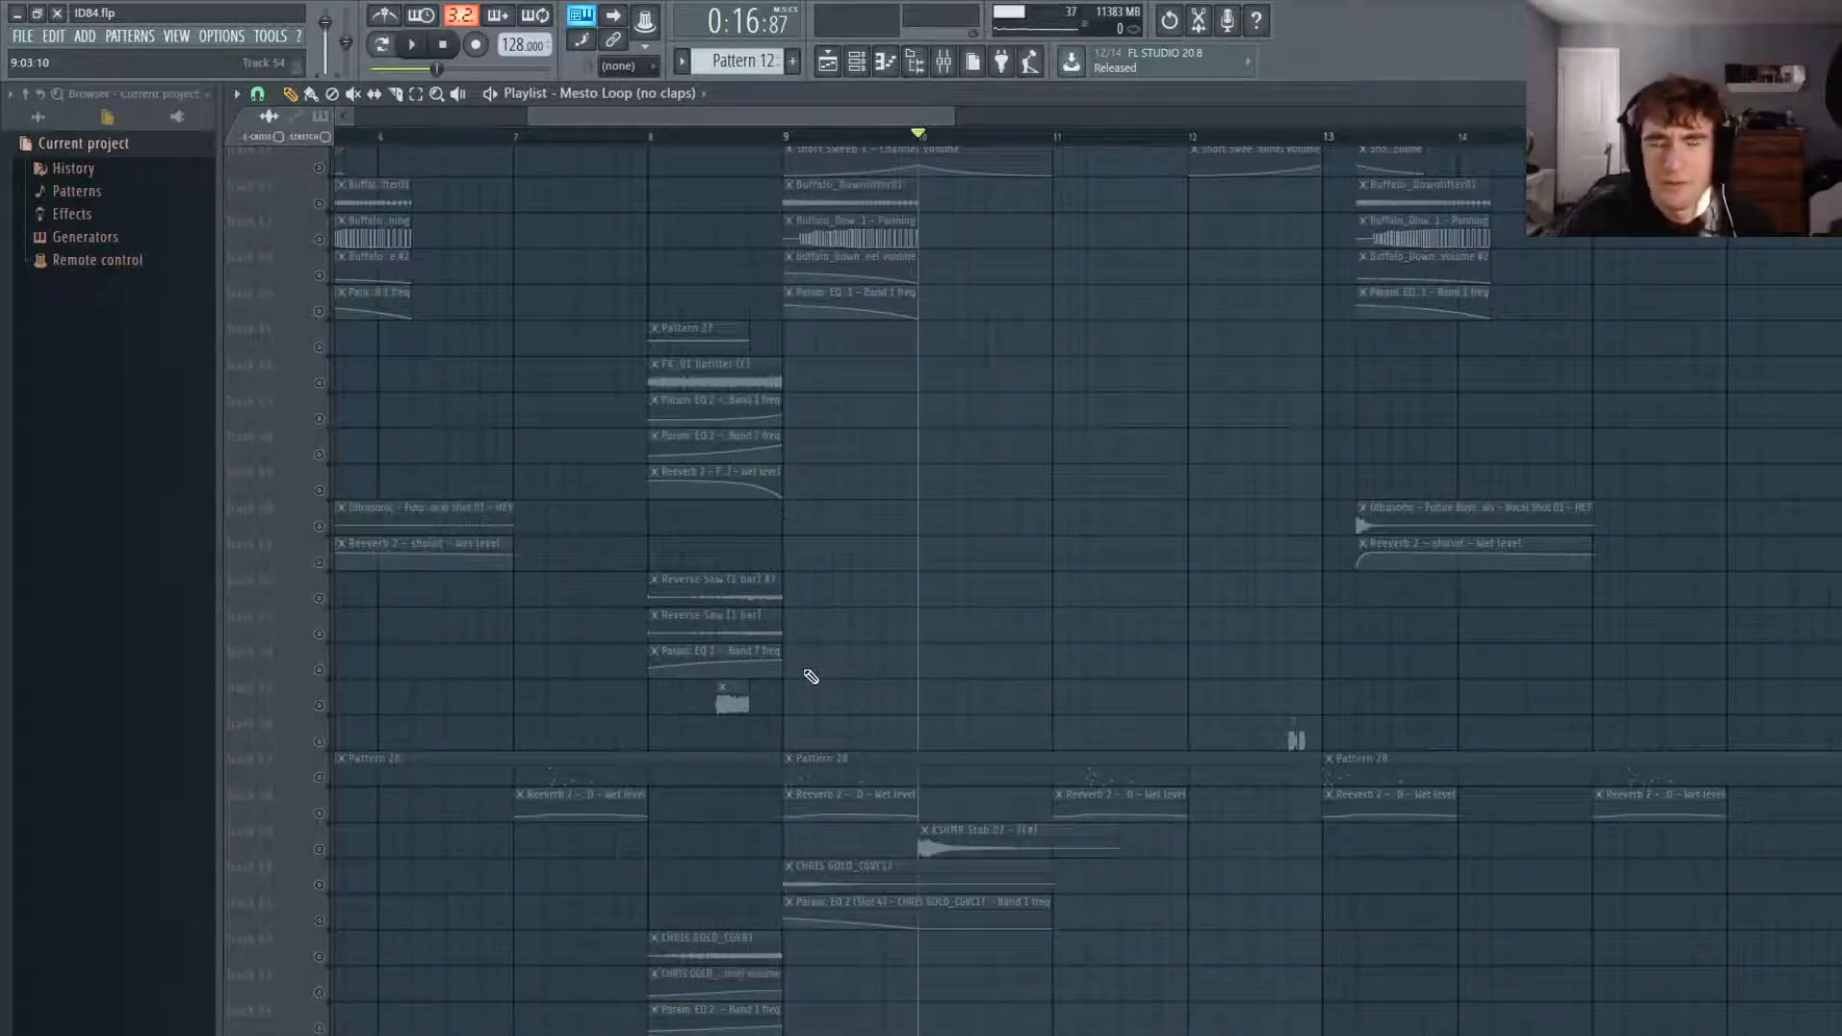
{"action": "left_click", "coordinate": [785, 139]}
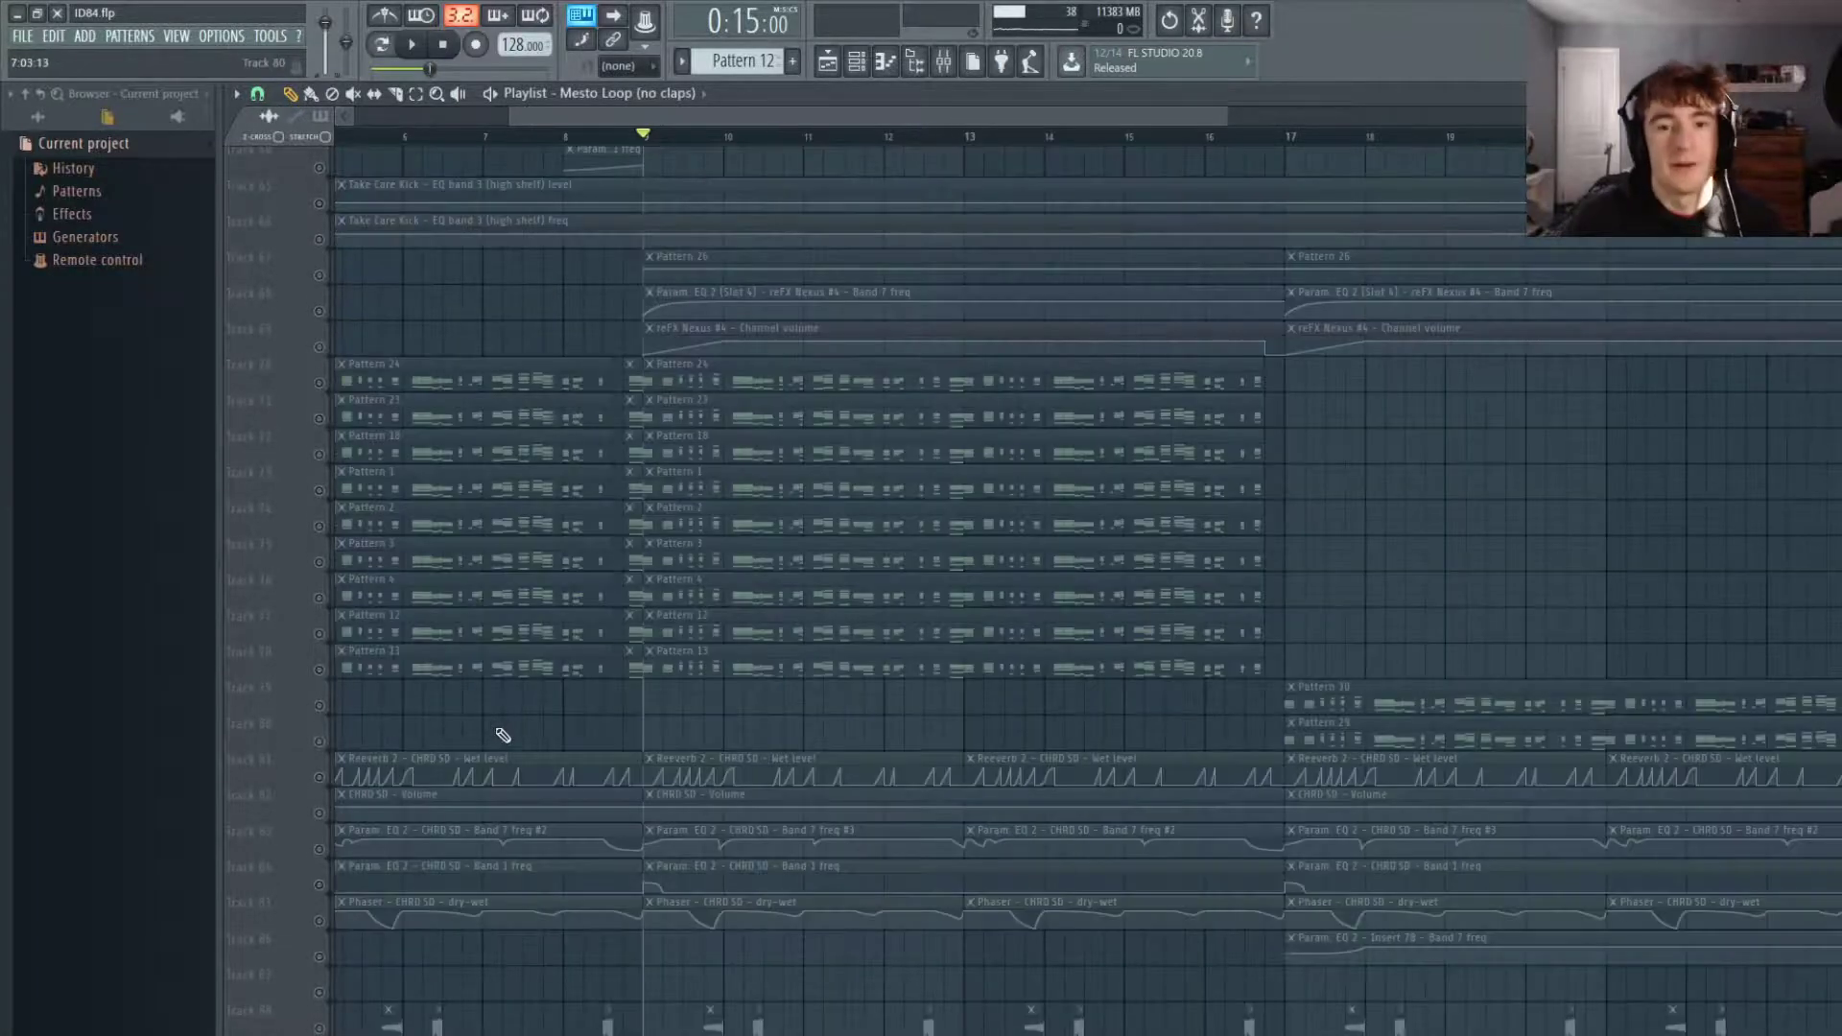
{"action": "scroll", "coordinate": [1799, 434], "scroll_direction": "up", "scroll_amount": 2}
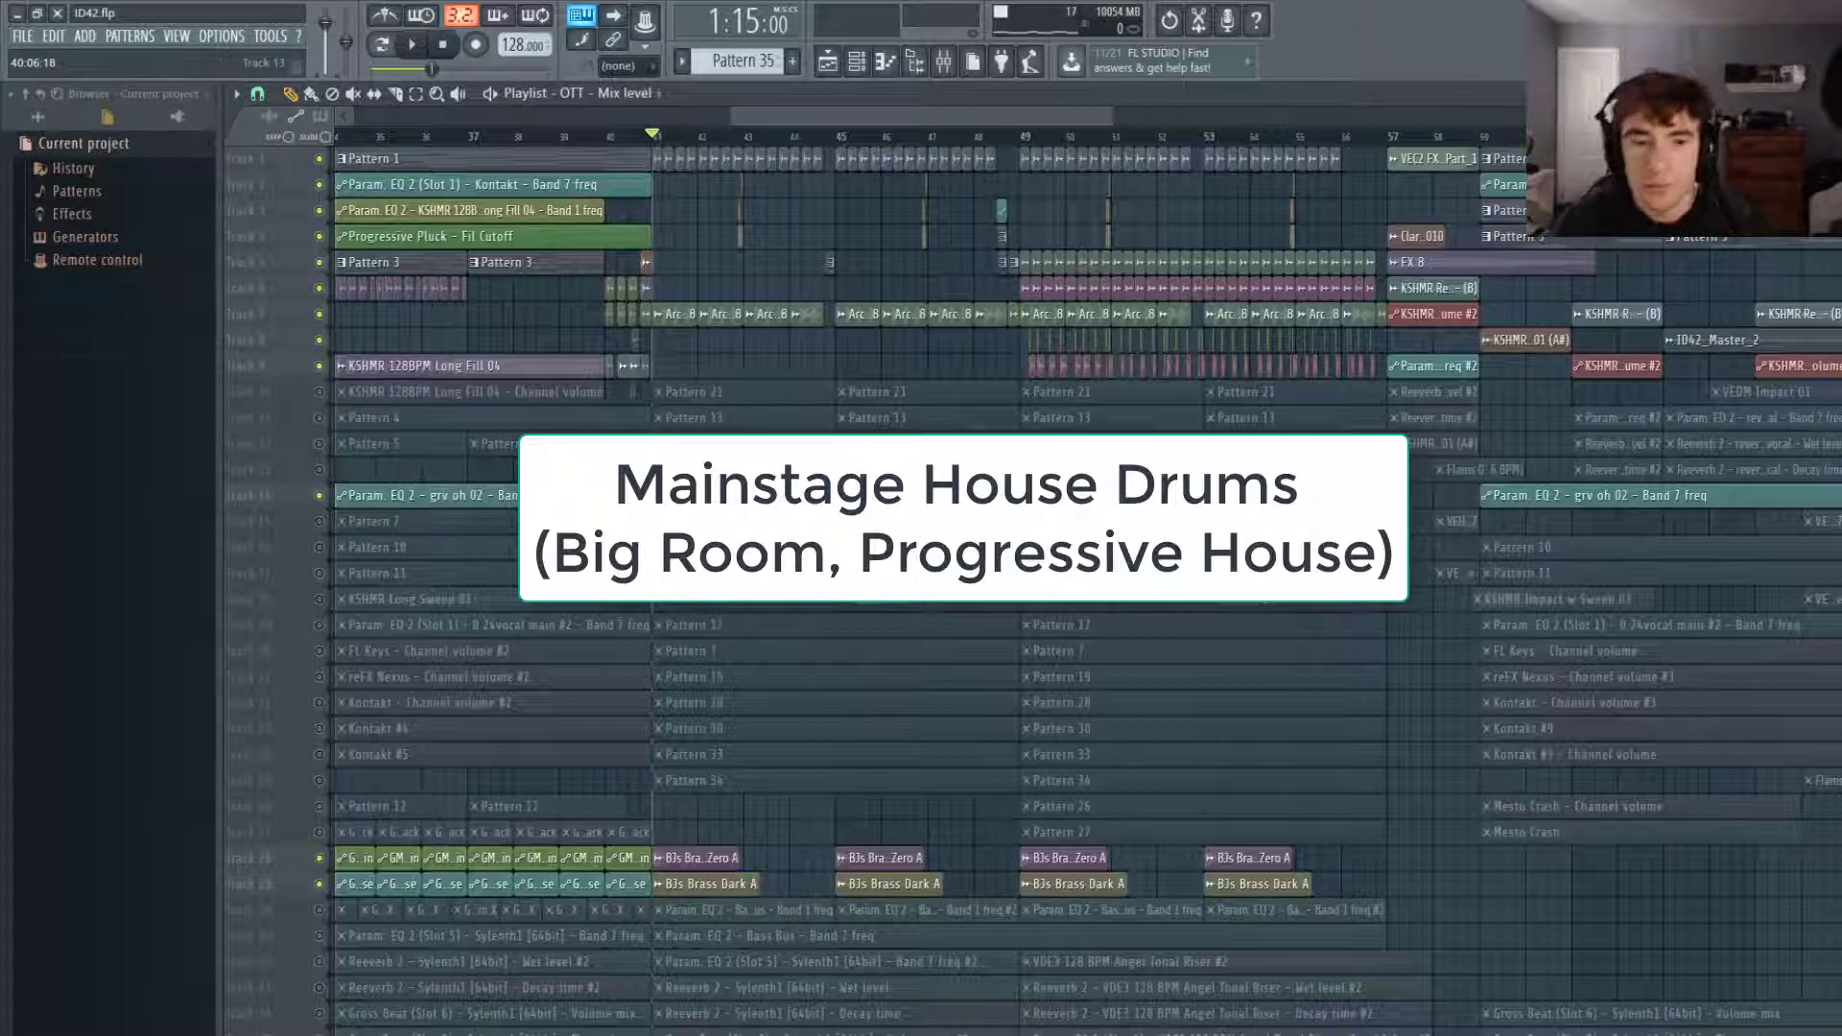
Play the drum, percussion and brass layers of the ID42.flp arrangement from bar 41.
{"action": "key", "text": "space"}
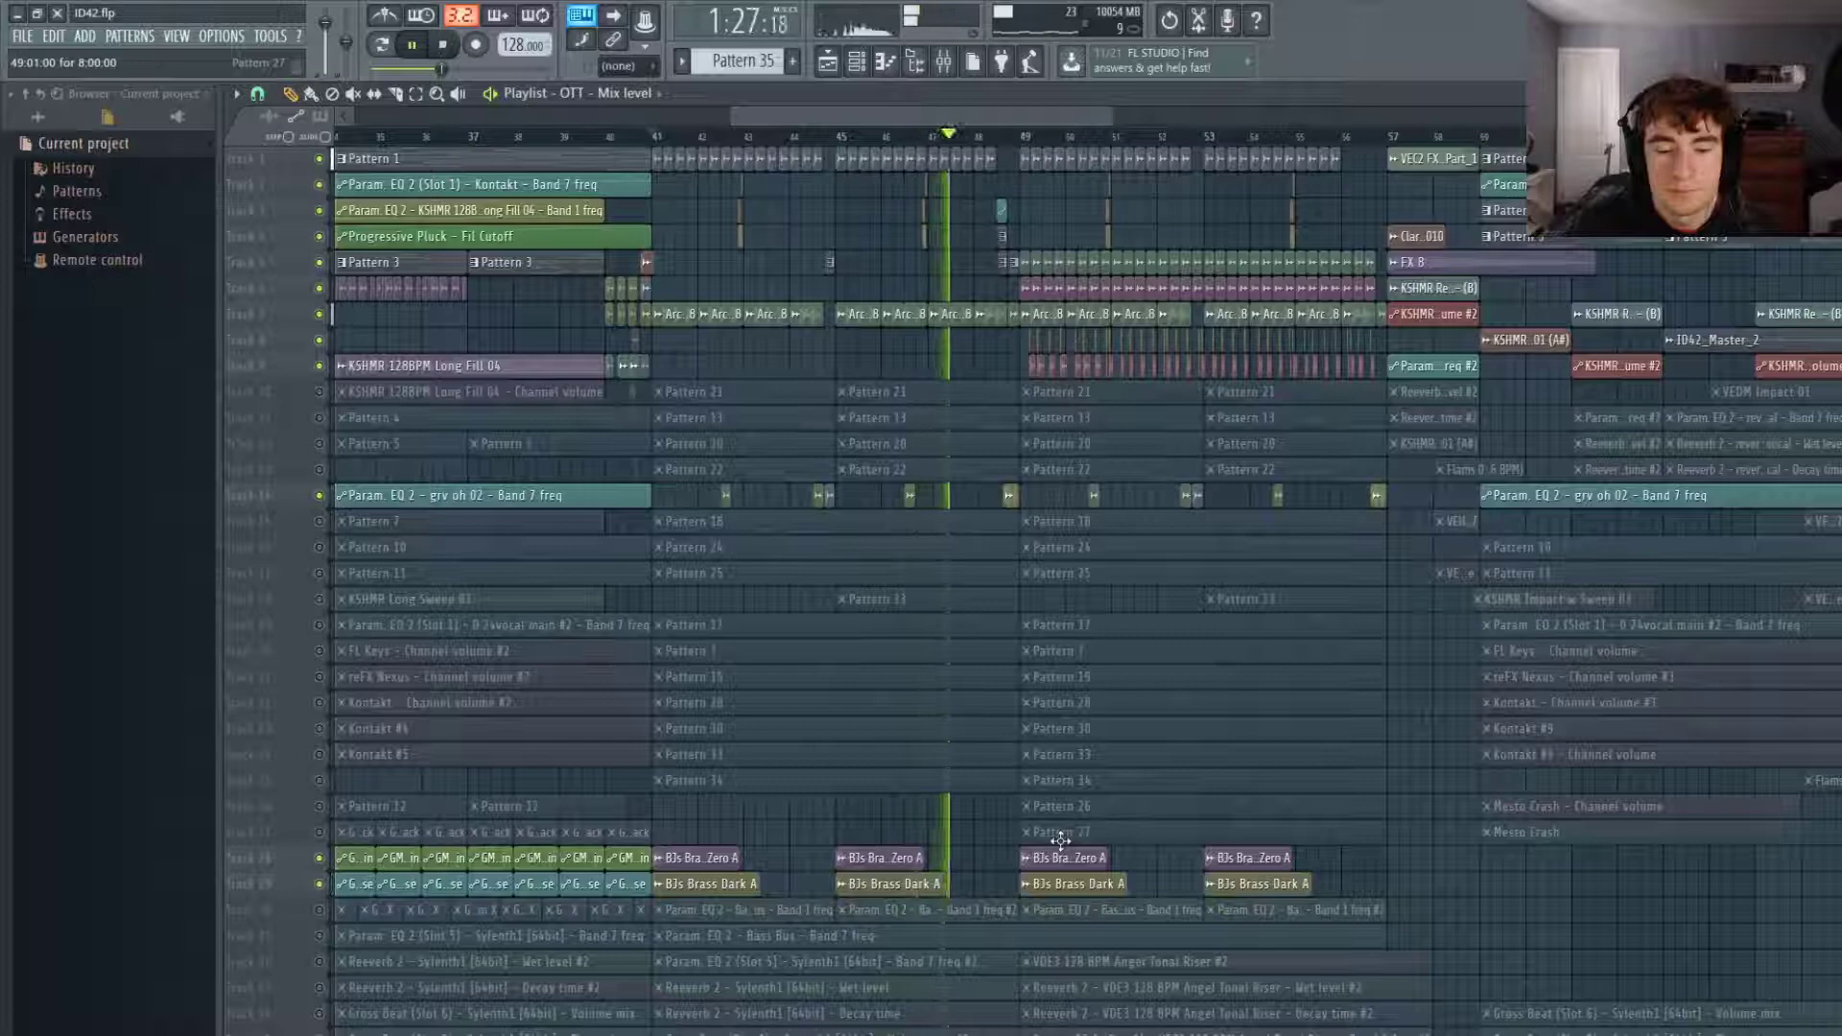
{"action": "scroll", "coordinate": [1063, 841], "scroll_direction": "up", "scroll_amount": 4}
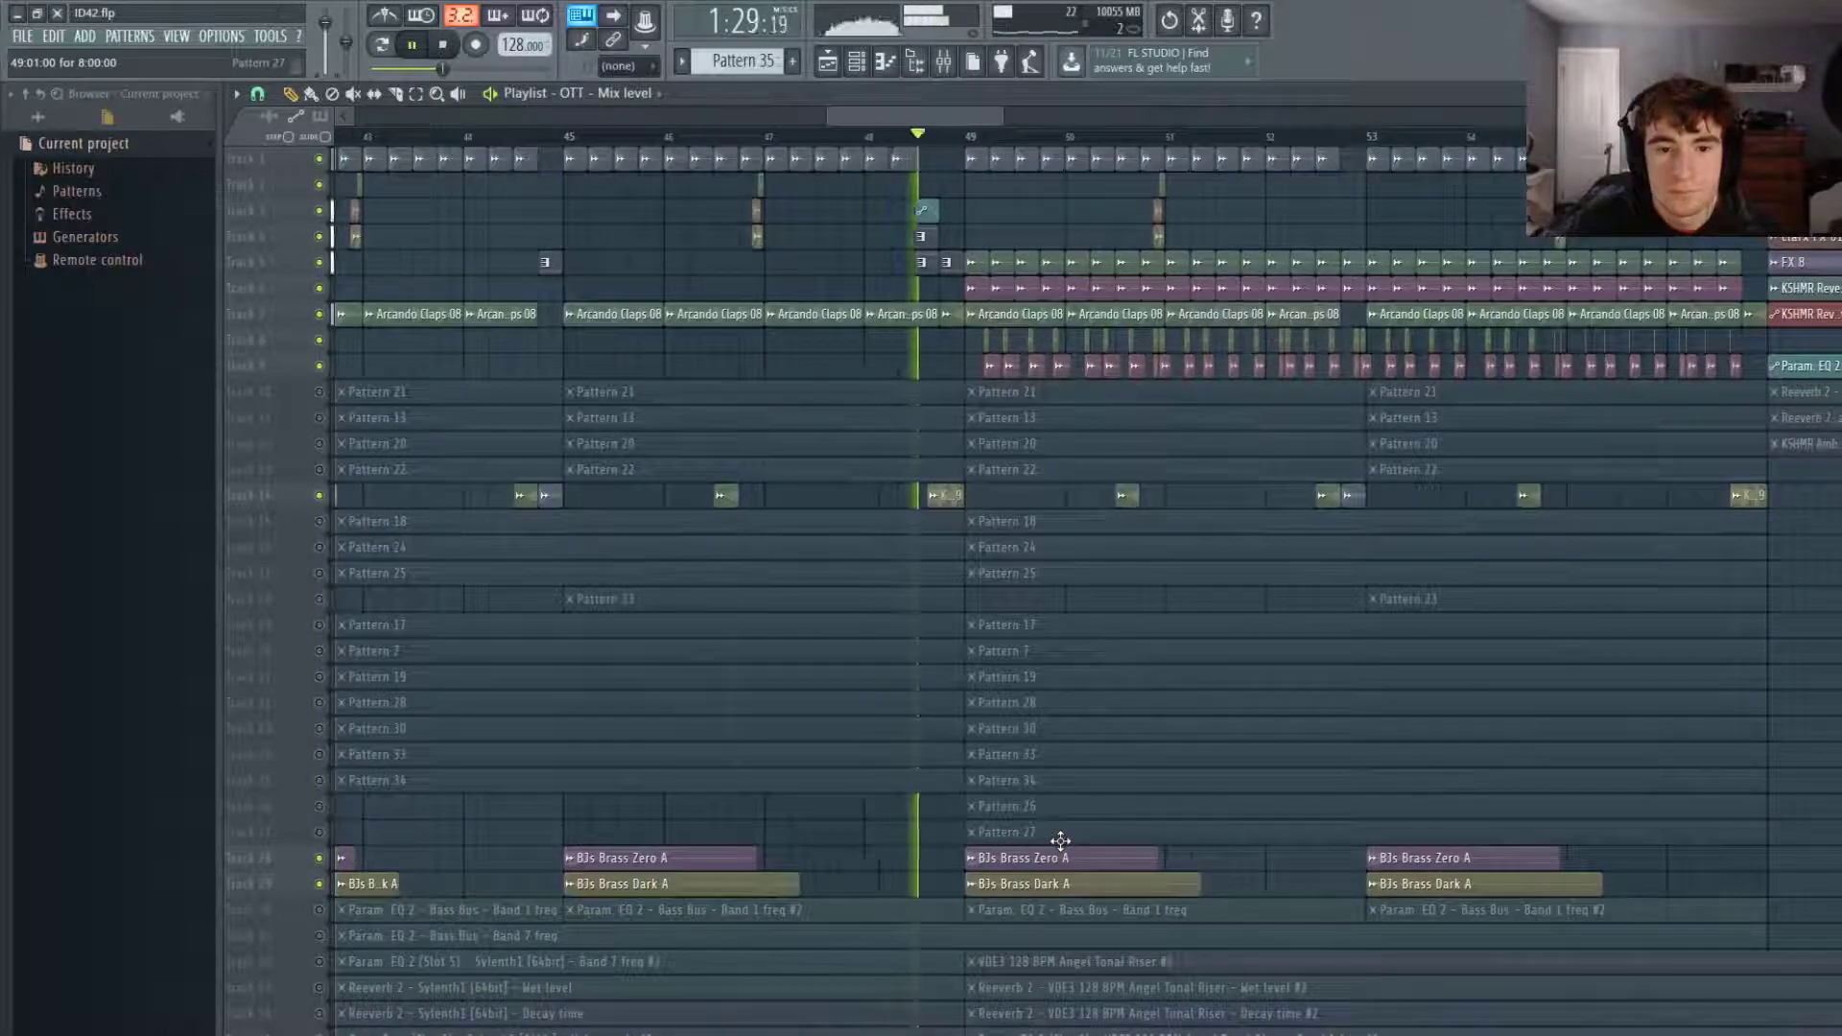
{"action": "scroll", "coordinate": [1060, 842], "scroll_direction": "down", "scroll_amount": 3}
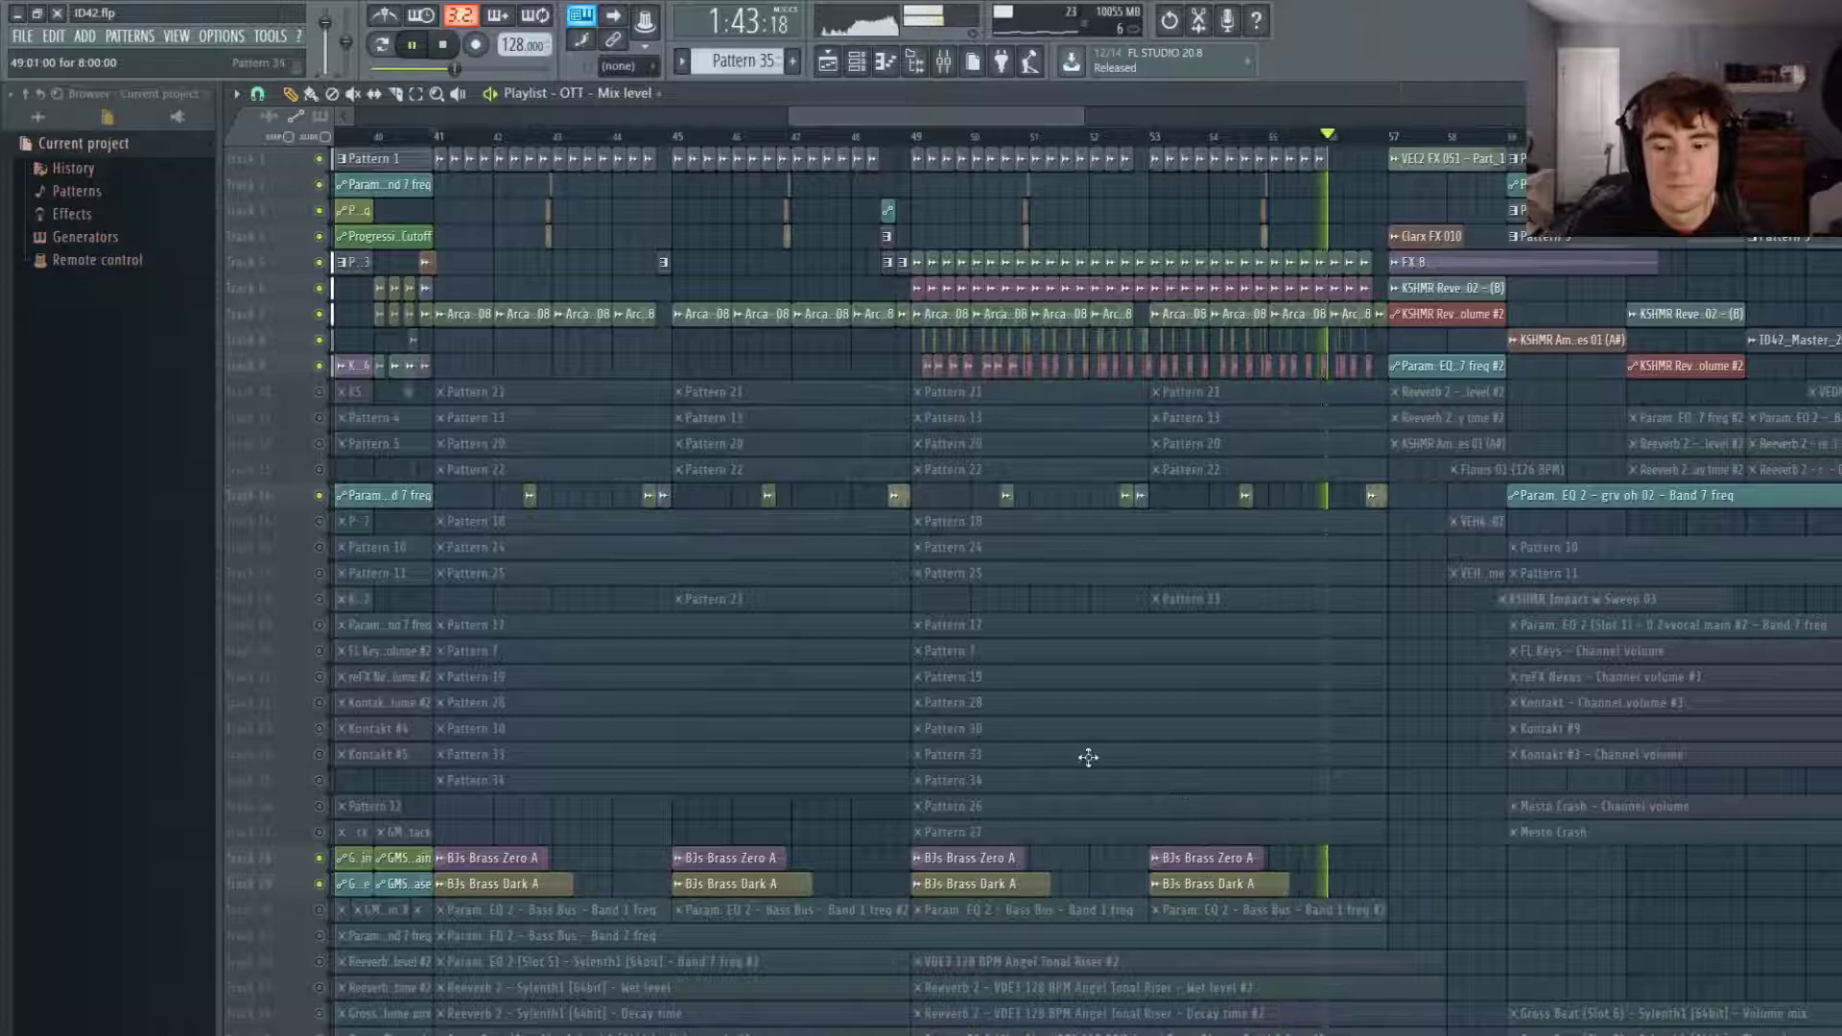
{"action": "key", "text": "space"}
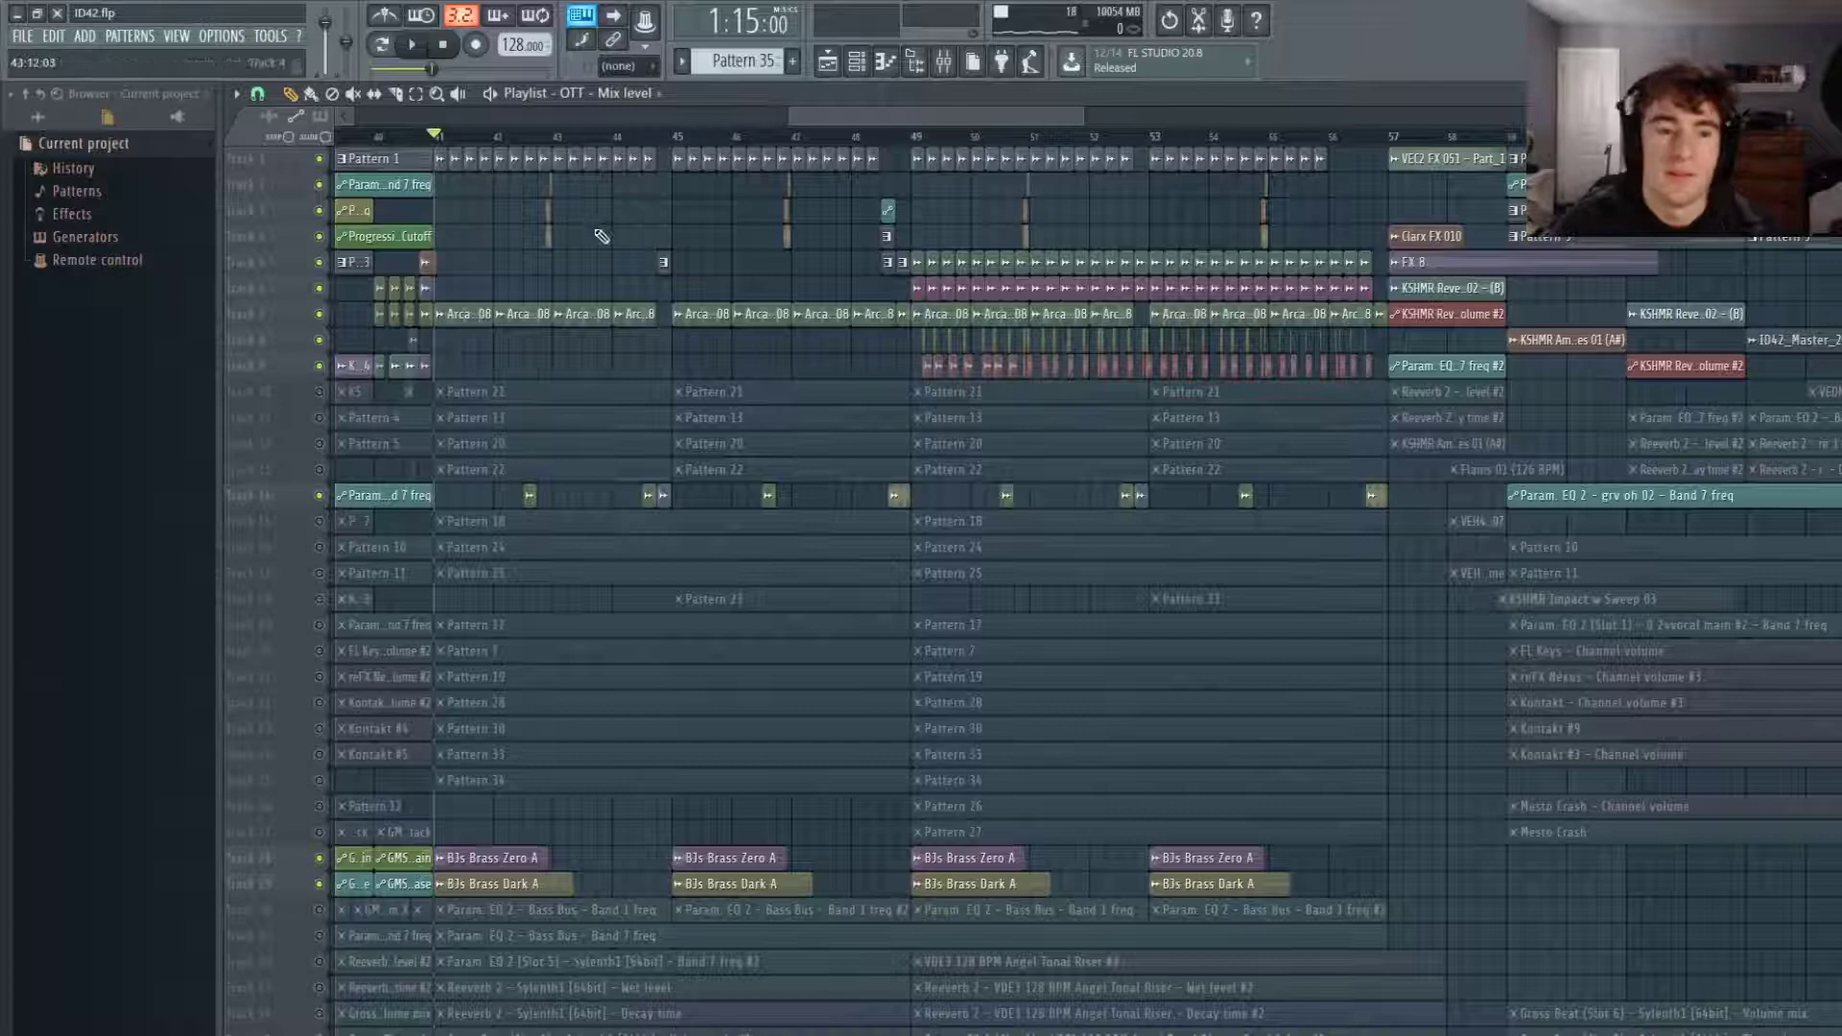
Solo the KSHMR Punchy Kick on Track 1 and play it from bar 41.
{"action": "scroll", "coordinate": [413, 230], "scroll_direction": "up", "scroll_amount": 5}
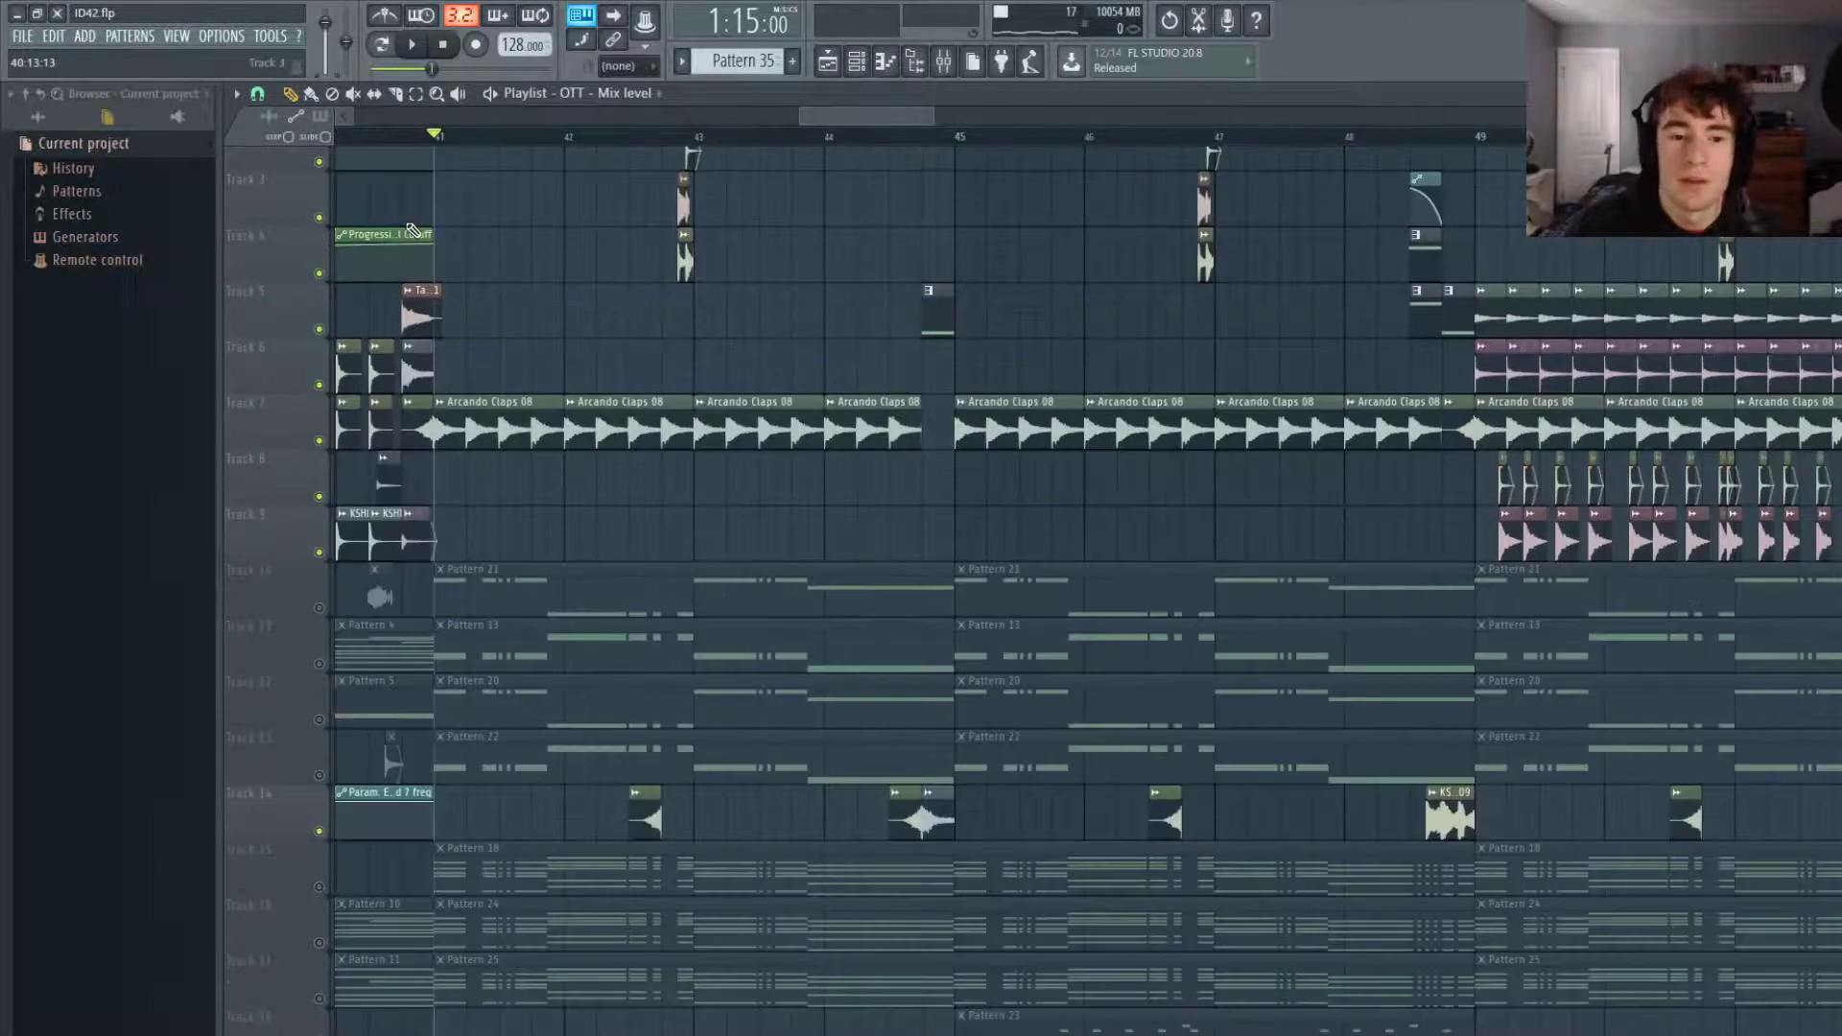
{"action": "scroll", "coordinate": [383, 269], "scroll_direction": "up", "scroll_amount": 4}
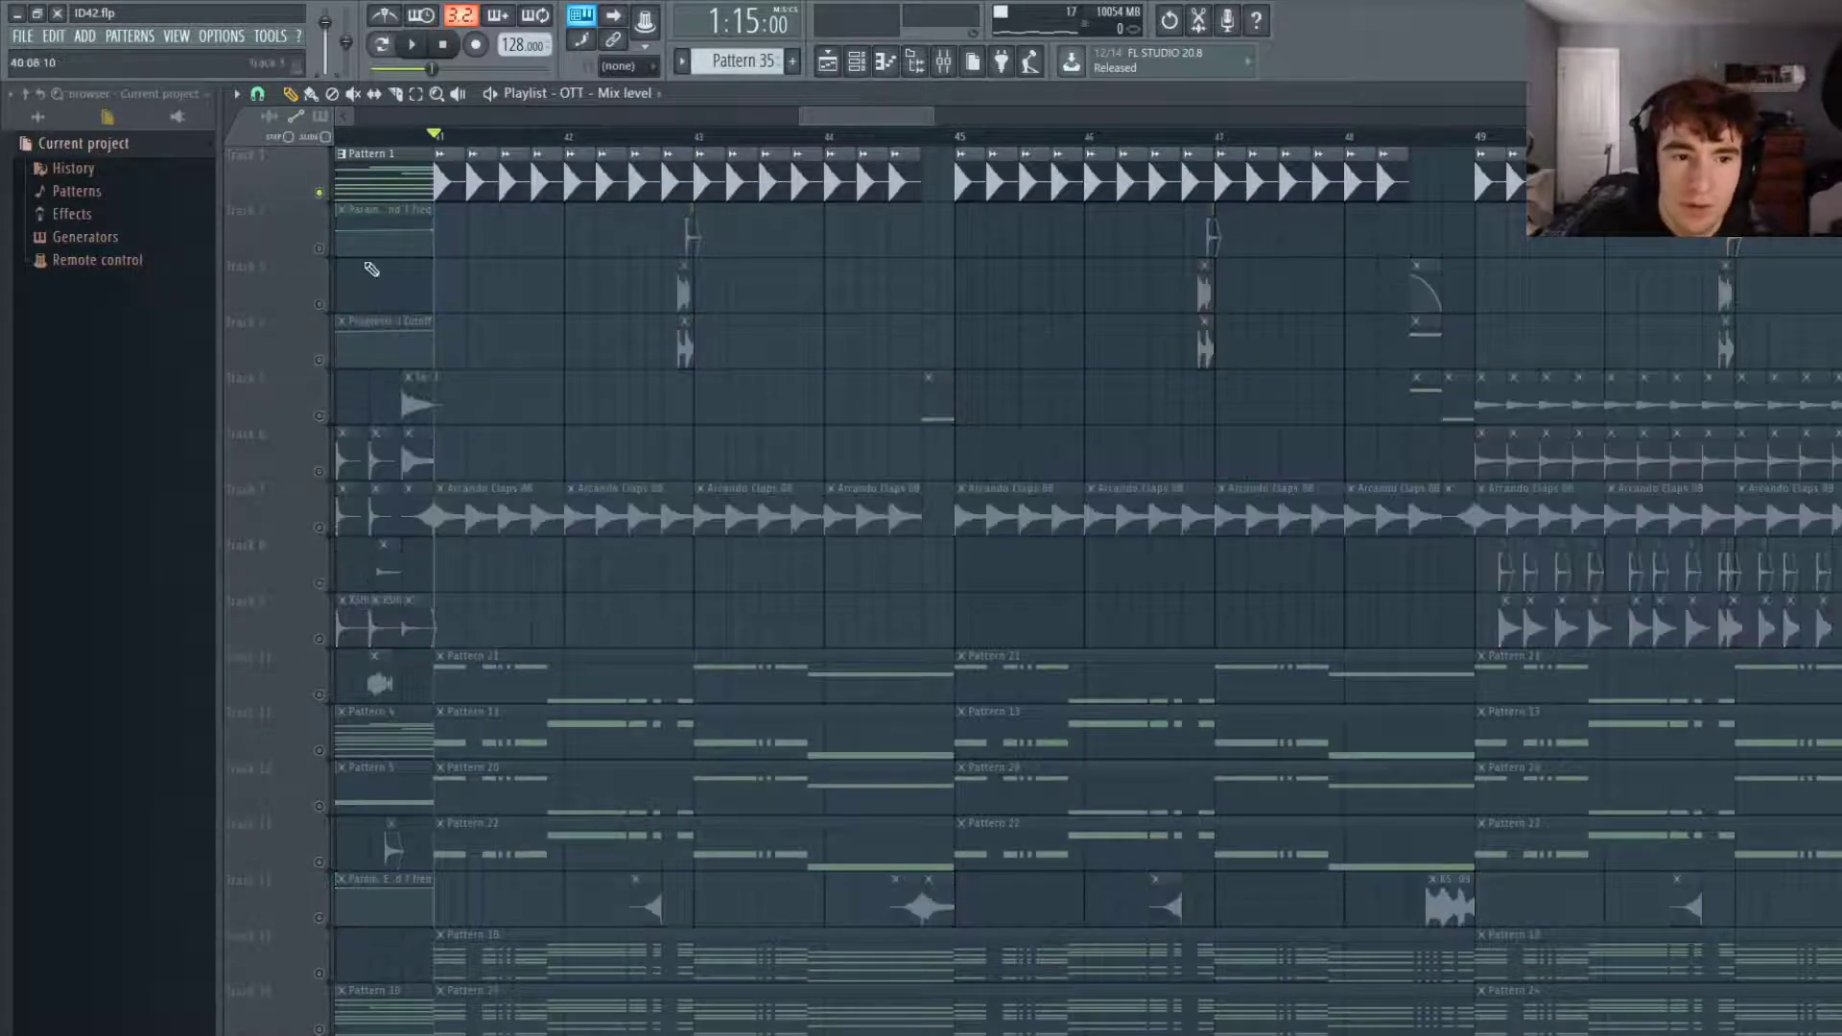
{"action": "key", "text": "space"}
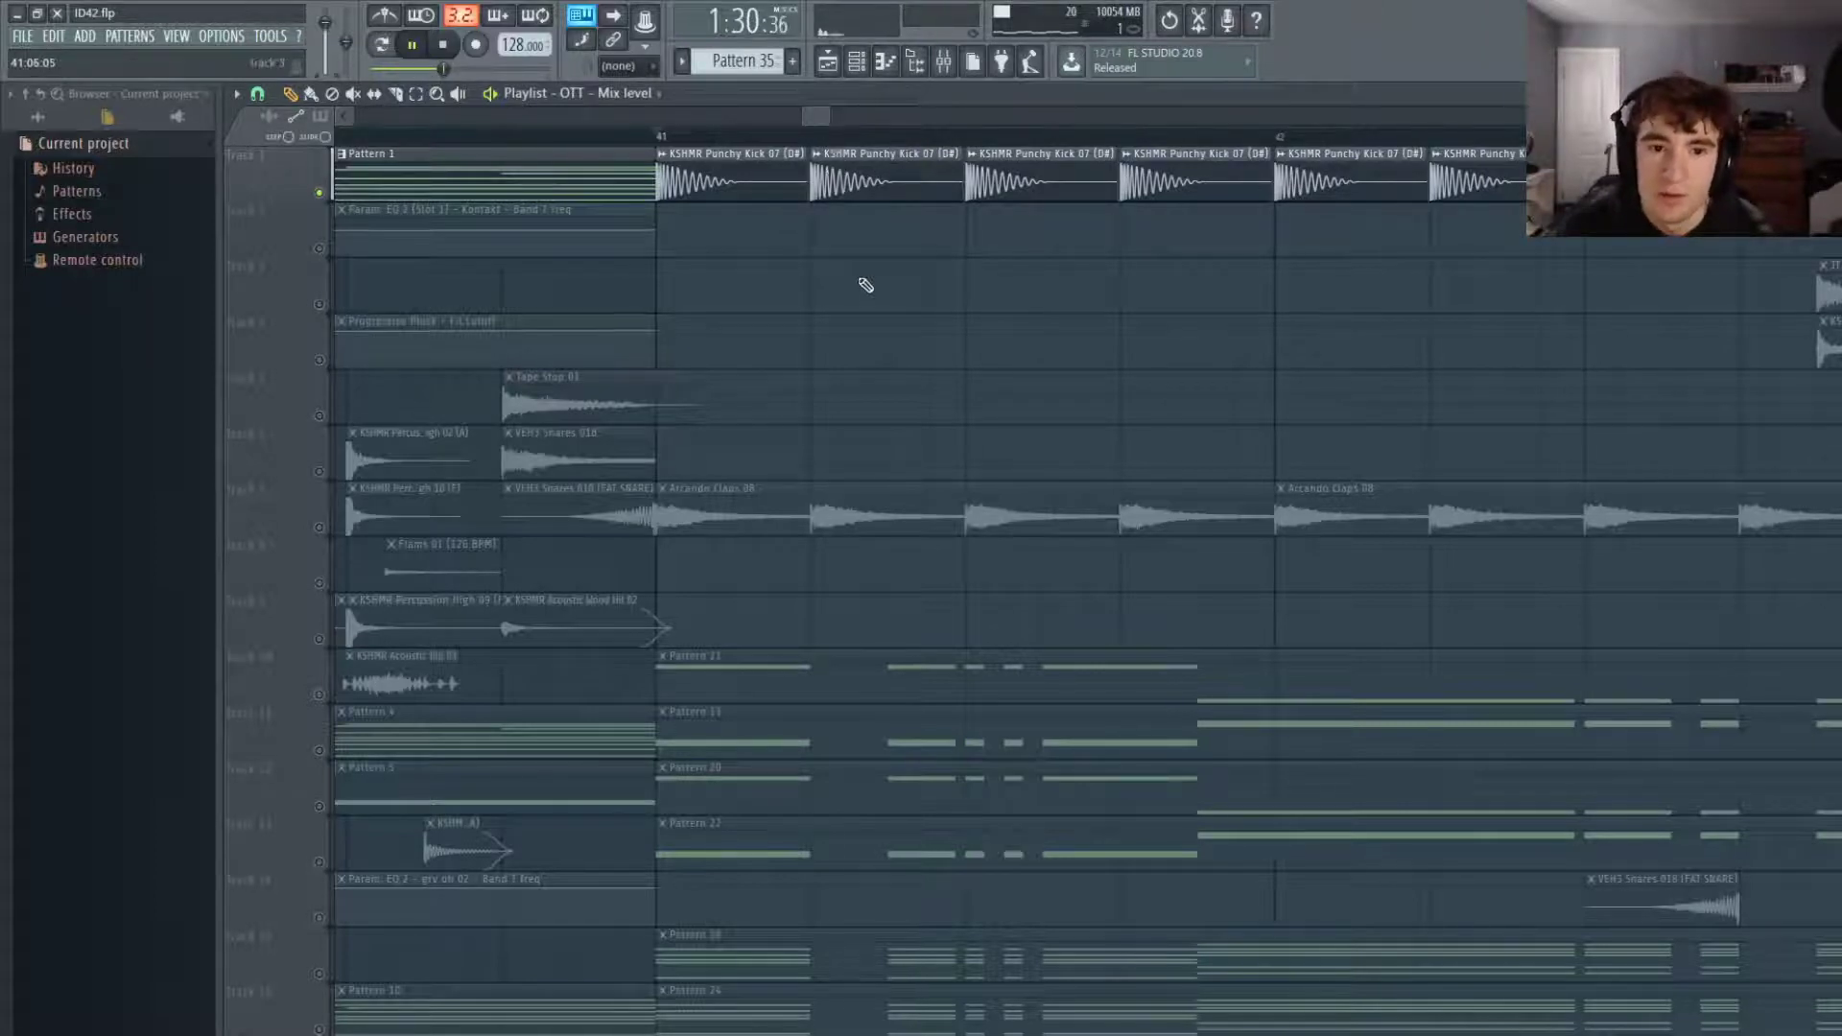
{"action": "scroll", "coordinate": [874, 293], "scroll_direction": "down", "scroll_amount": 3}
{"action": "key", "text": "space"}
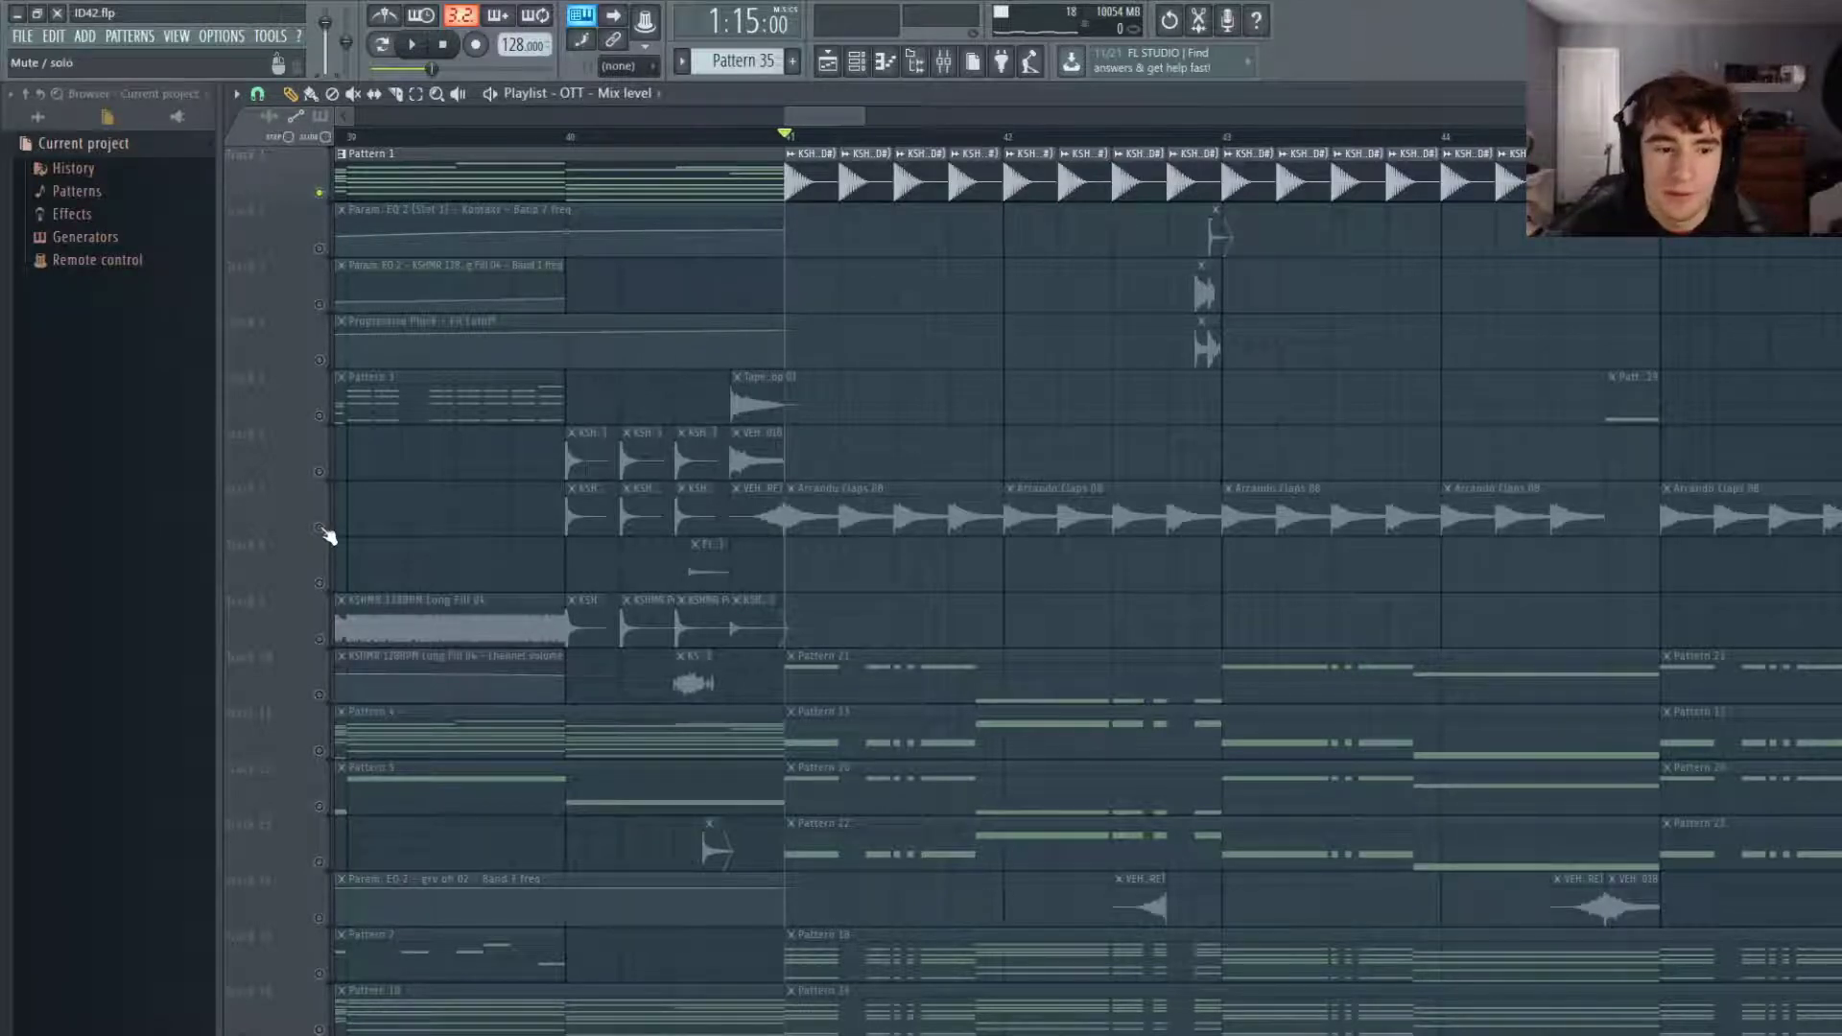
Solo the short percussion hit on Track 2 at the end of bar 42.
{"action": "scroll", "coordinate": [1262, 485], "scroll_direction": "up", "scroll_amount": 2}
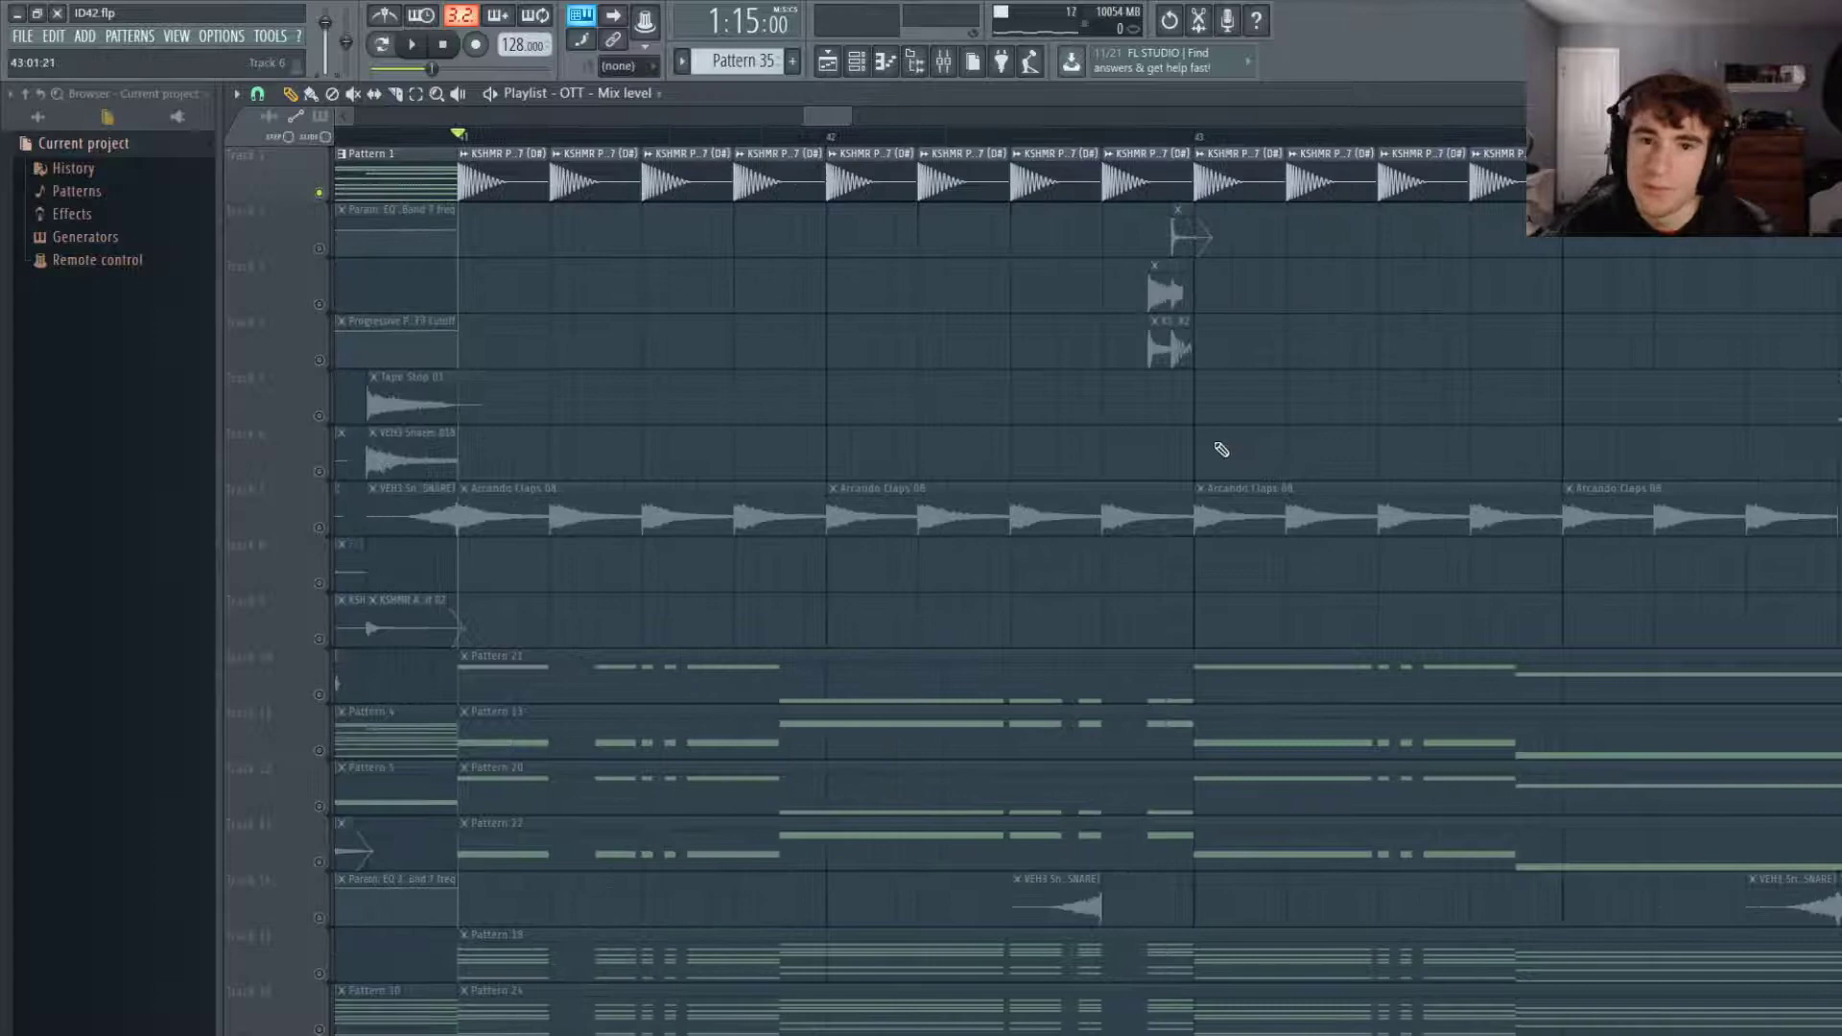
{"action": "scroll", "coordinate": [1128, 485], "scroll_direction": "down", "scroll_amount": 4}
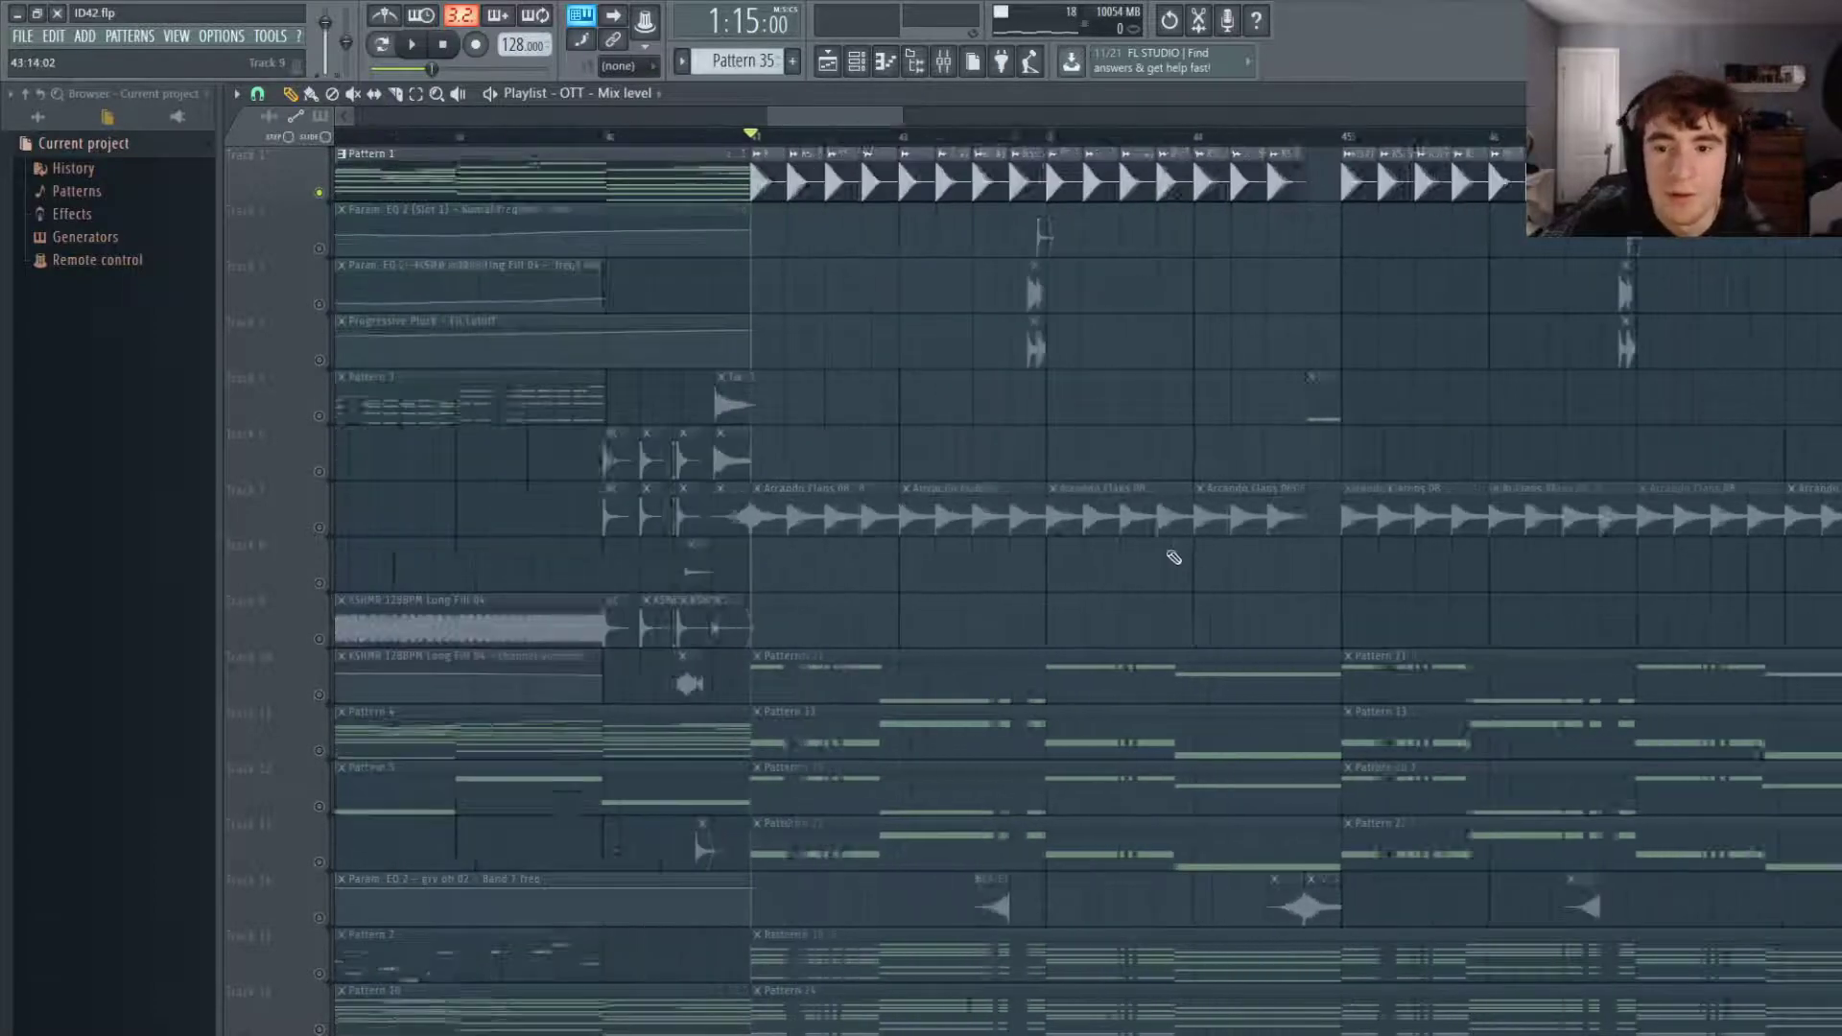
{"action": "scroll", "coordinate": [1552, 555], "scroll_direction": "down", "scroll_amount": 4}
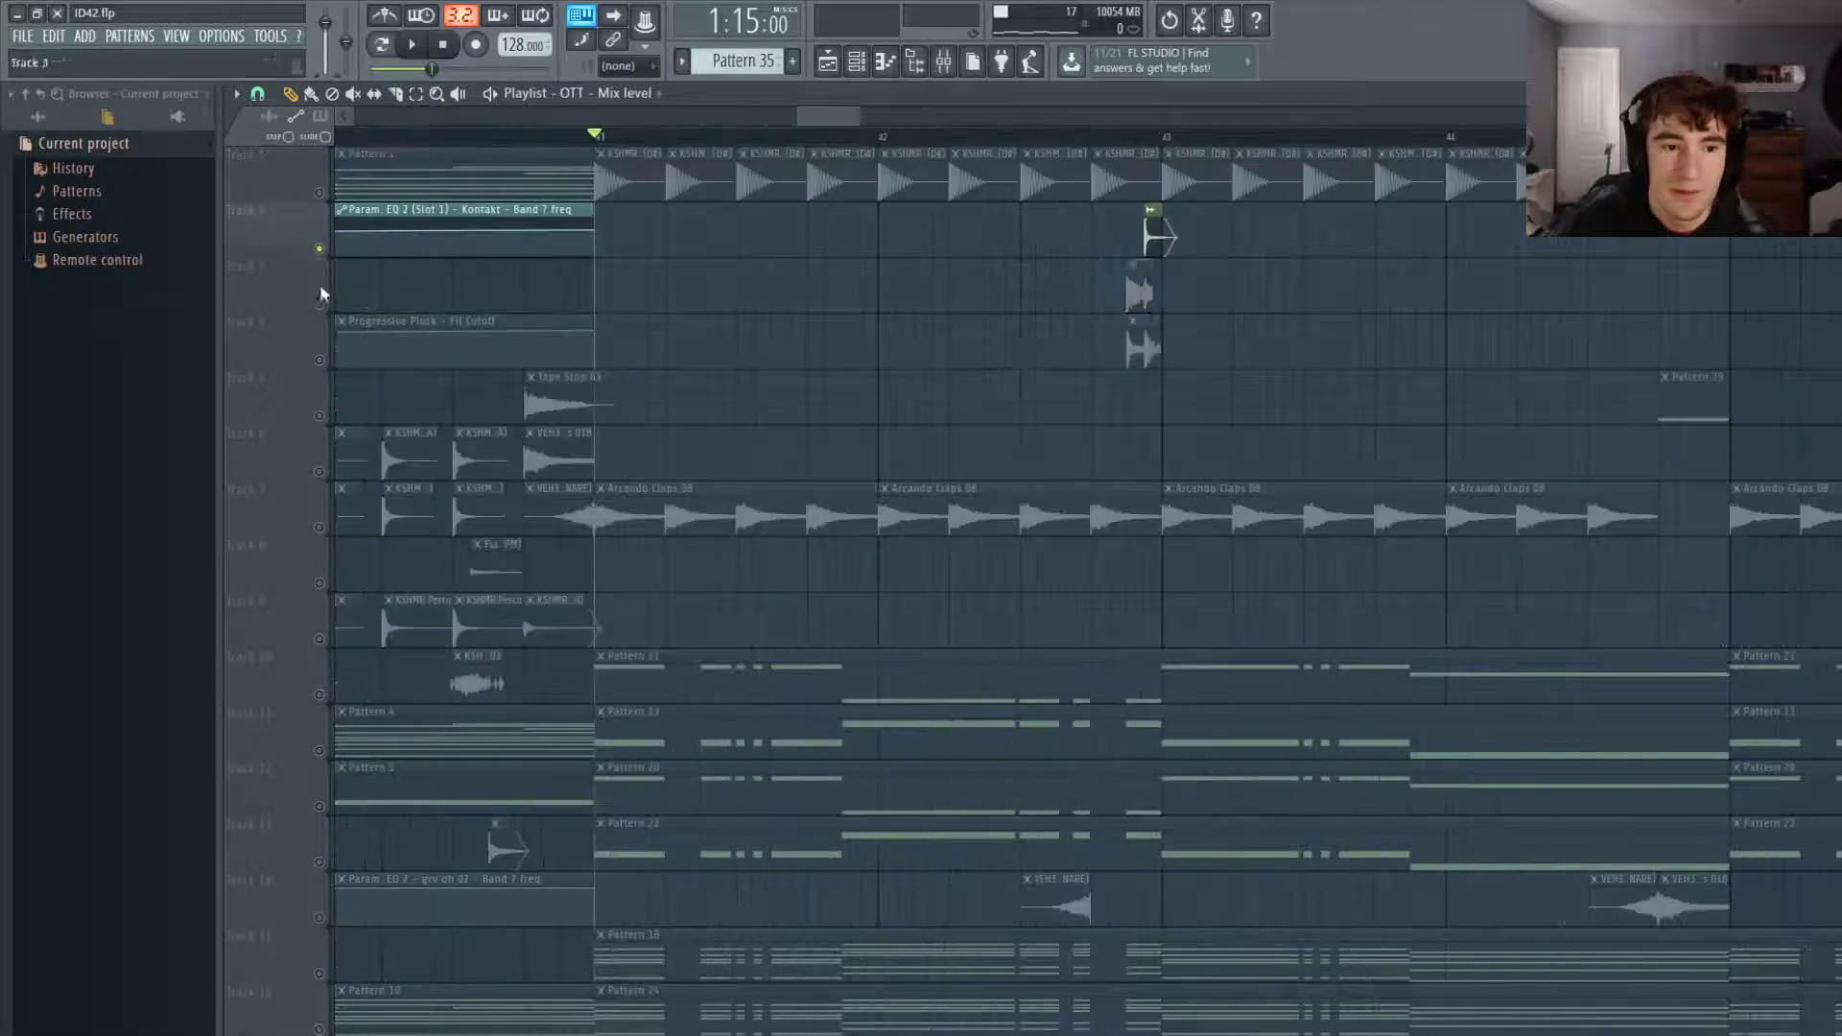
{"action": "left_click", "coordinate": [321, 304]}
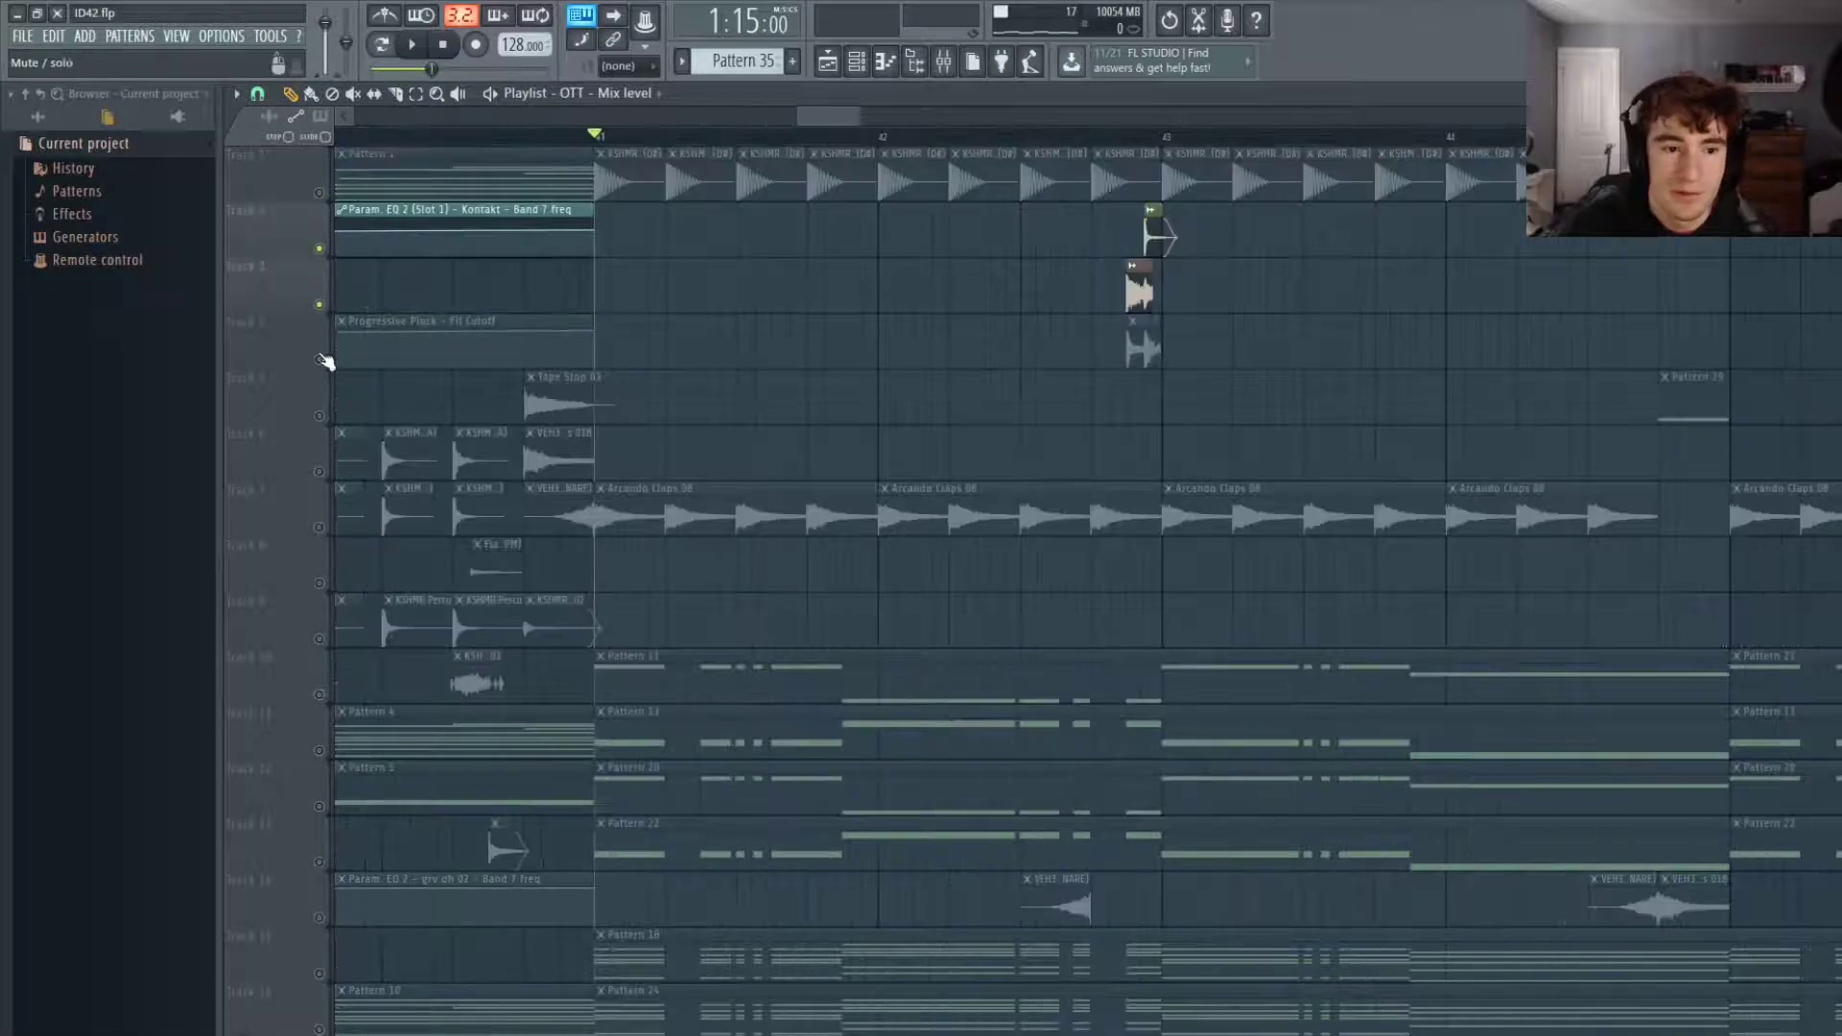
{"action": "scroll", "coordinate": [1456, 485], "scroll_direction": "up", "scroll_amount": 3}
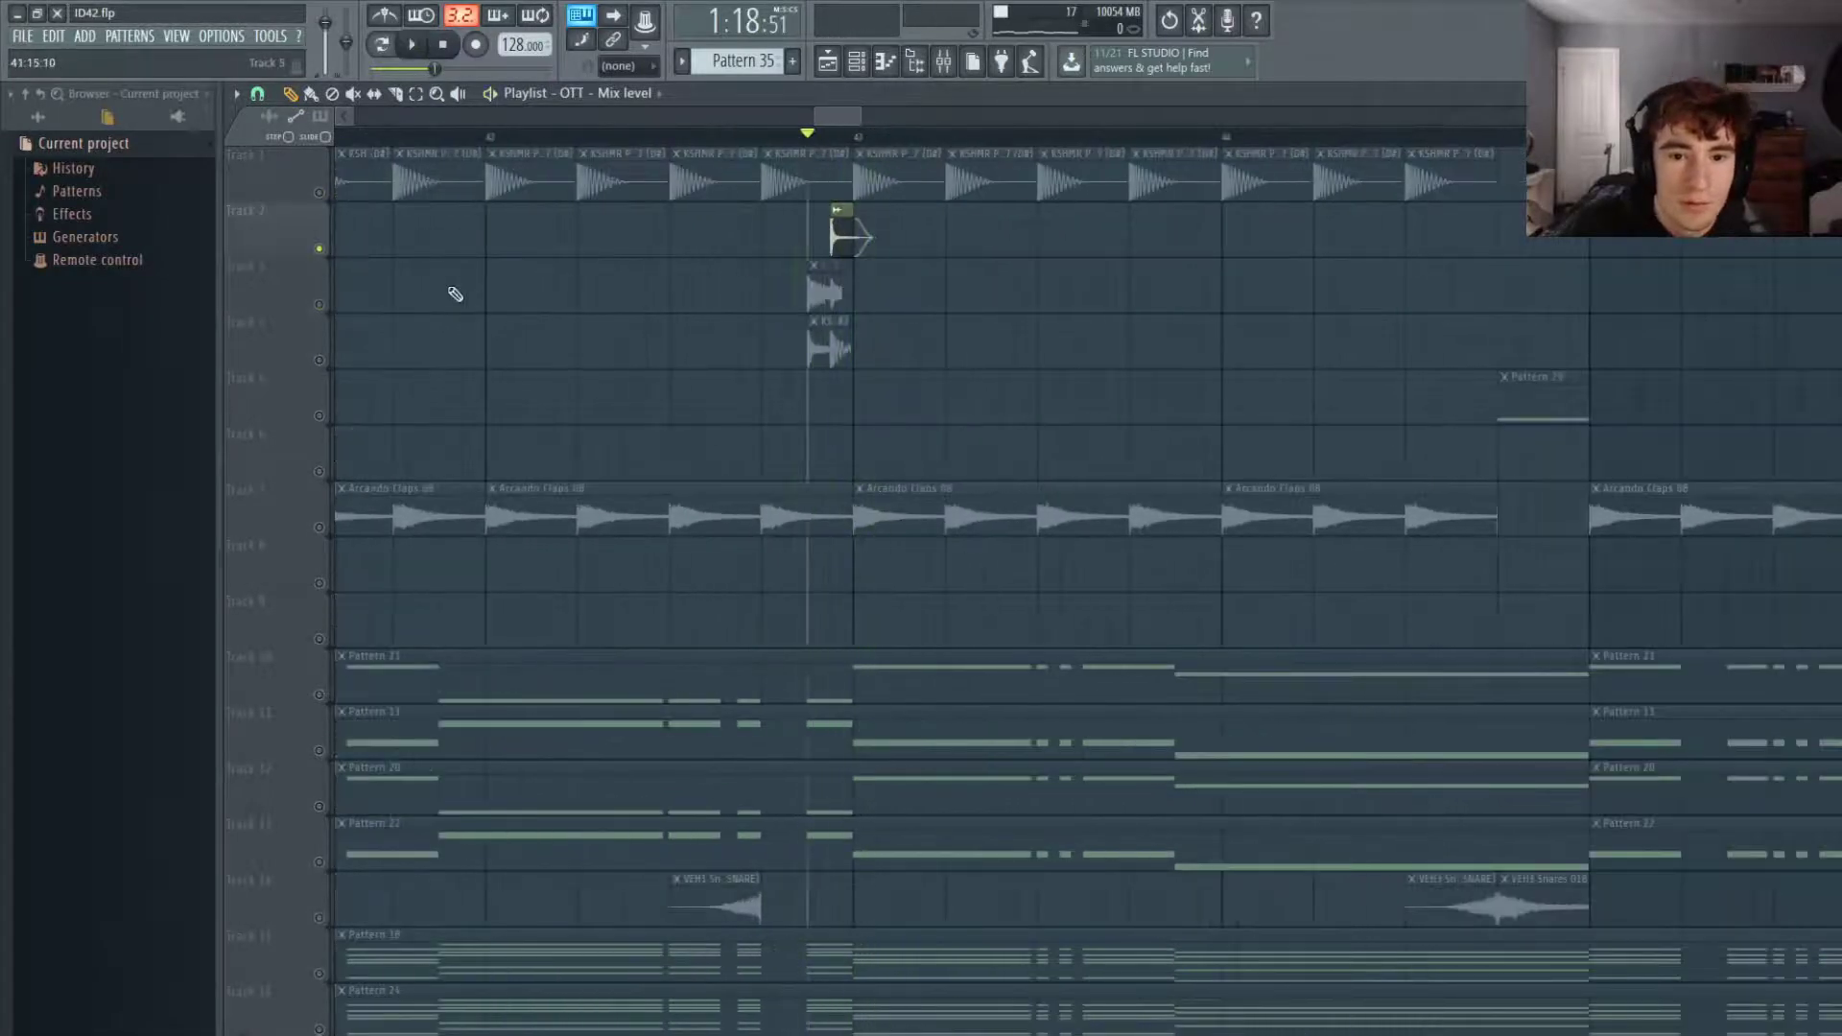
Solo and play the fill hits on Track 3 and Track 4 in turn at the end of bar 42.
{"action": "right_click", "coordinate": [319, 305]}
{"action": "key", "text": "space"}
{"action": "key", "text": "space"}
{"action": "right_click", "coordinate": [321, 360]}
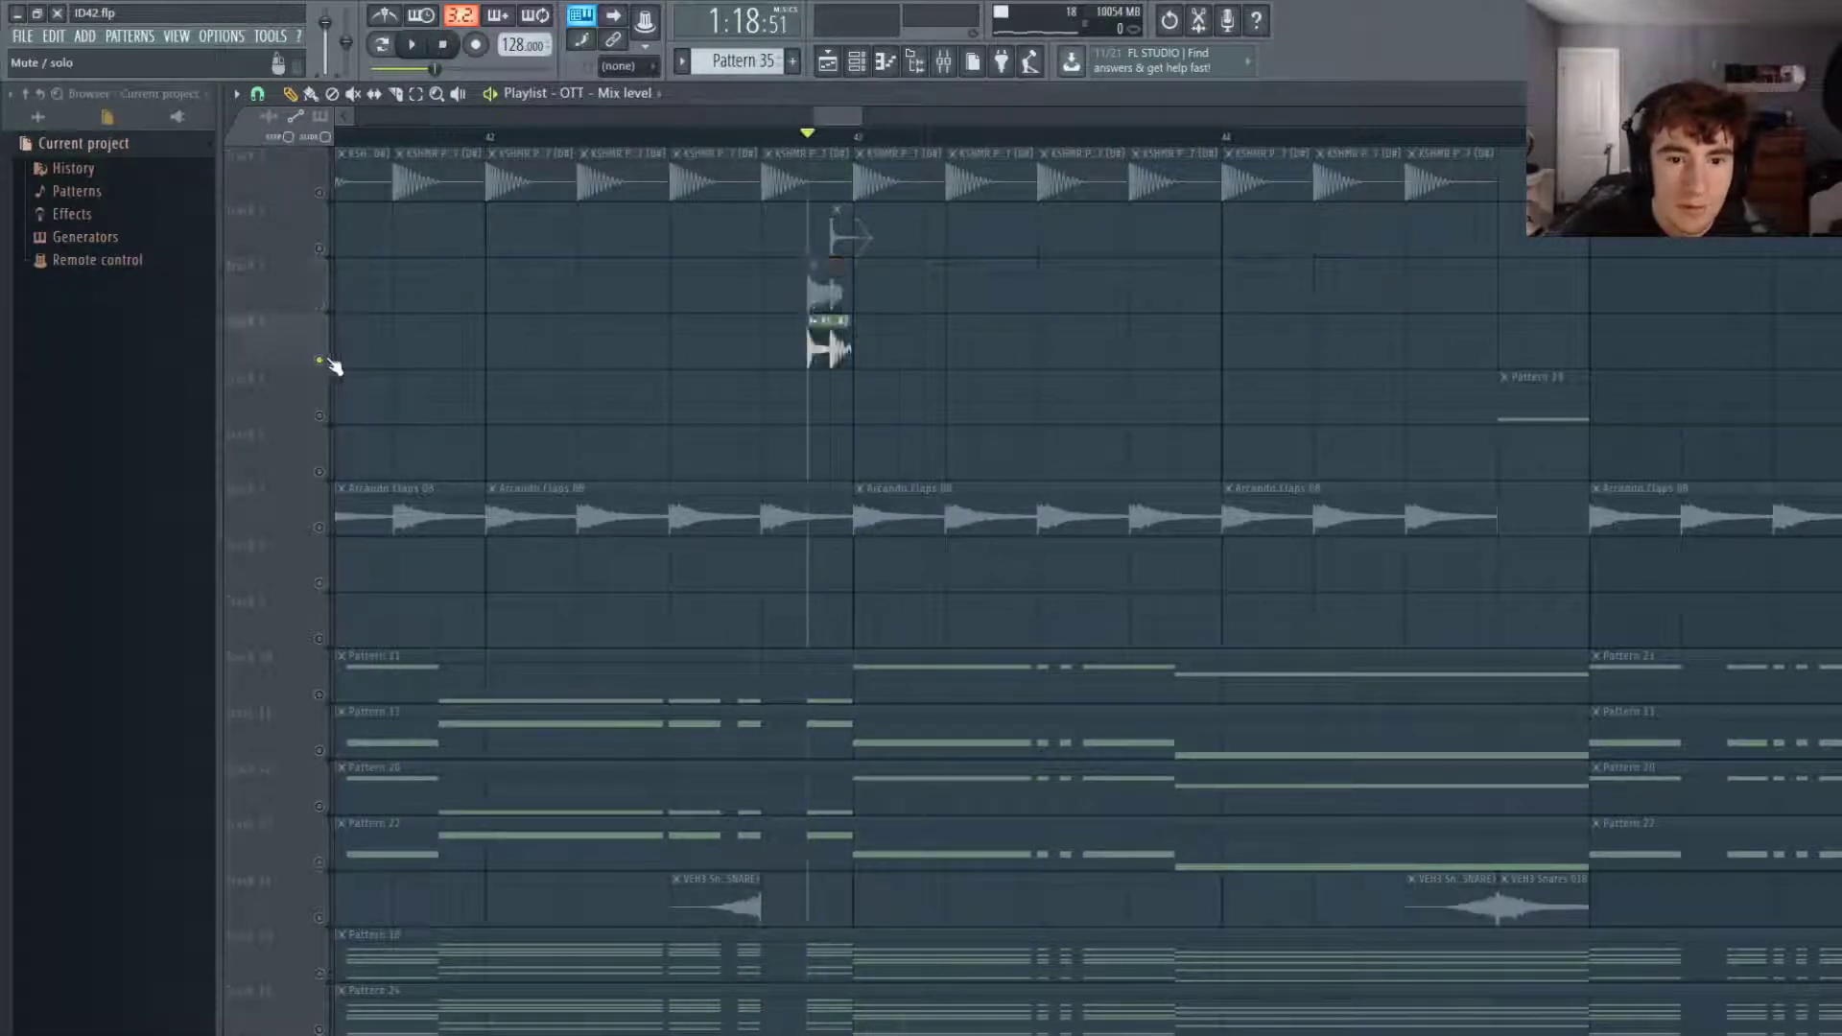
{"action": "key", "text": "space"}
{"action": "key", "text": "space"}
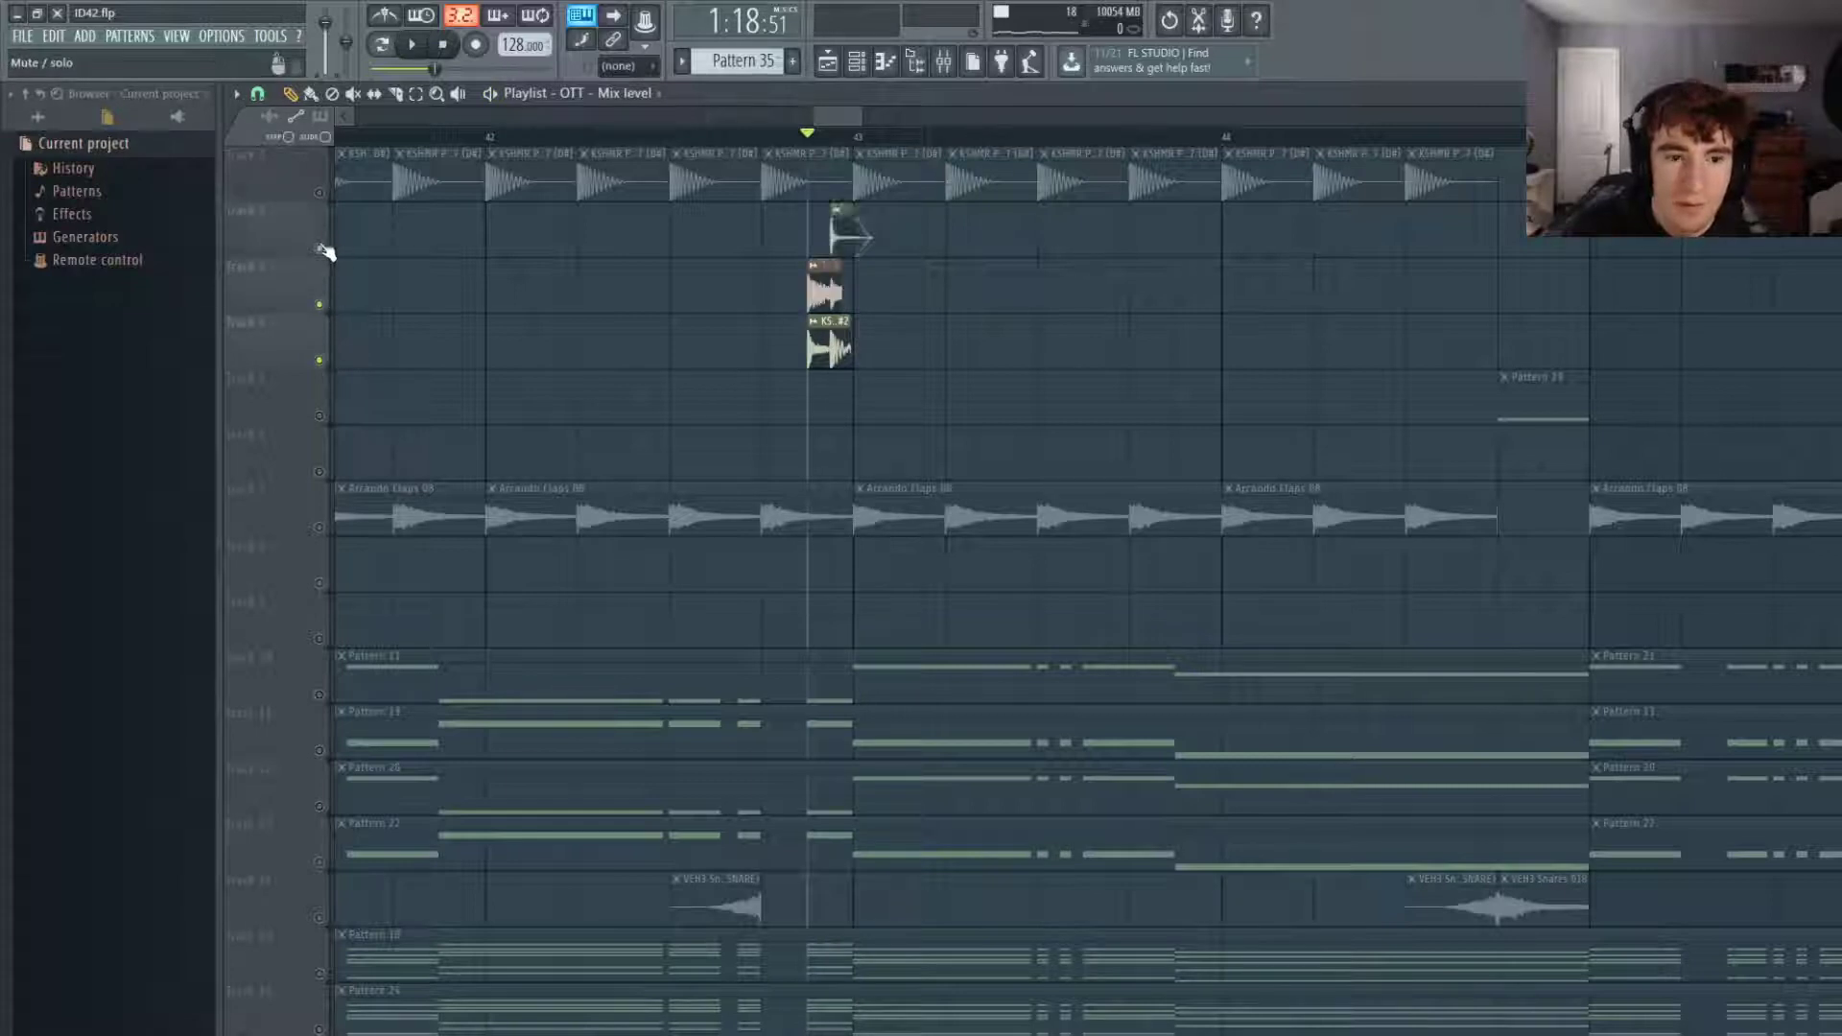
Unmute Tracks 2 and 3 alongside Track 4 and play their combined fill leading into bar 43.
{"action": "left_click", "coordinate": [322, 249]}
{"action": "scroll", "coordinate": [586, 282], "scroll_direction": "down", "scroll_amount": 5}
{"action": "left_click", "coordinate": [643, 140]}
{"action": "key", "text": "space"}
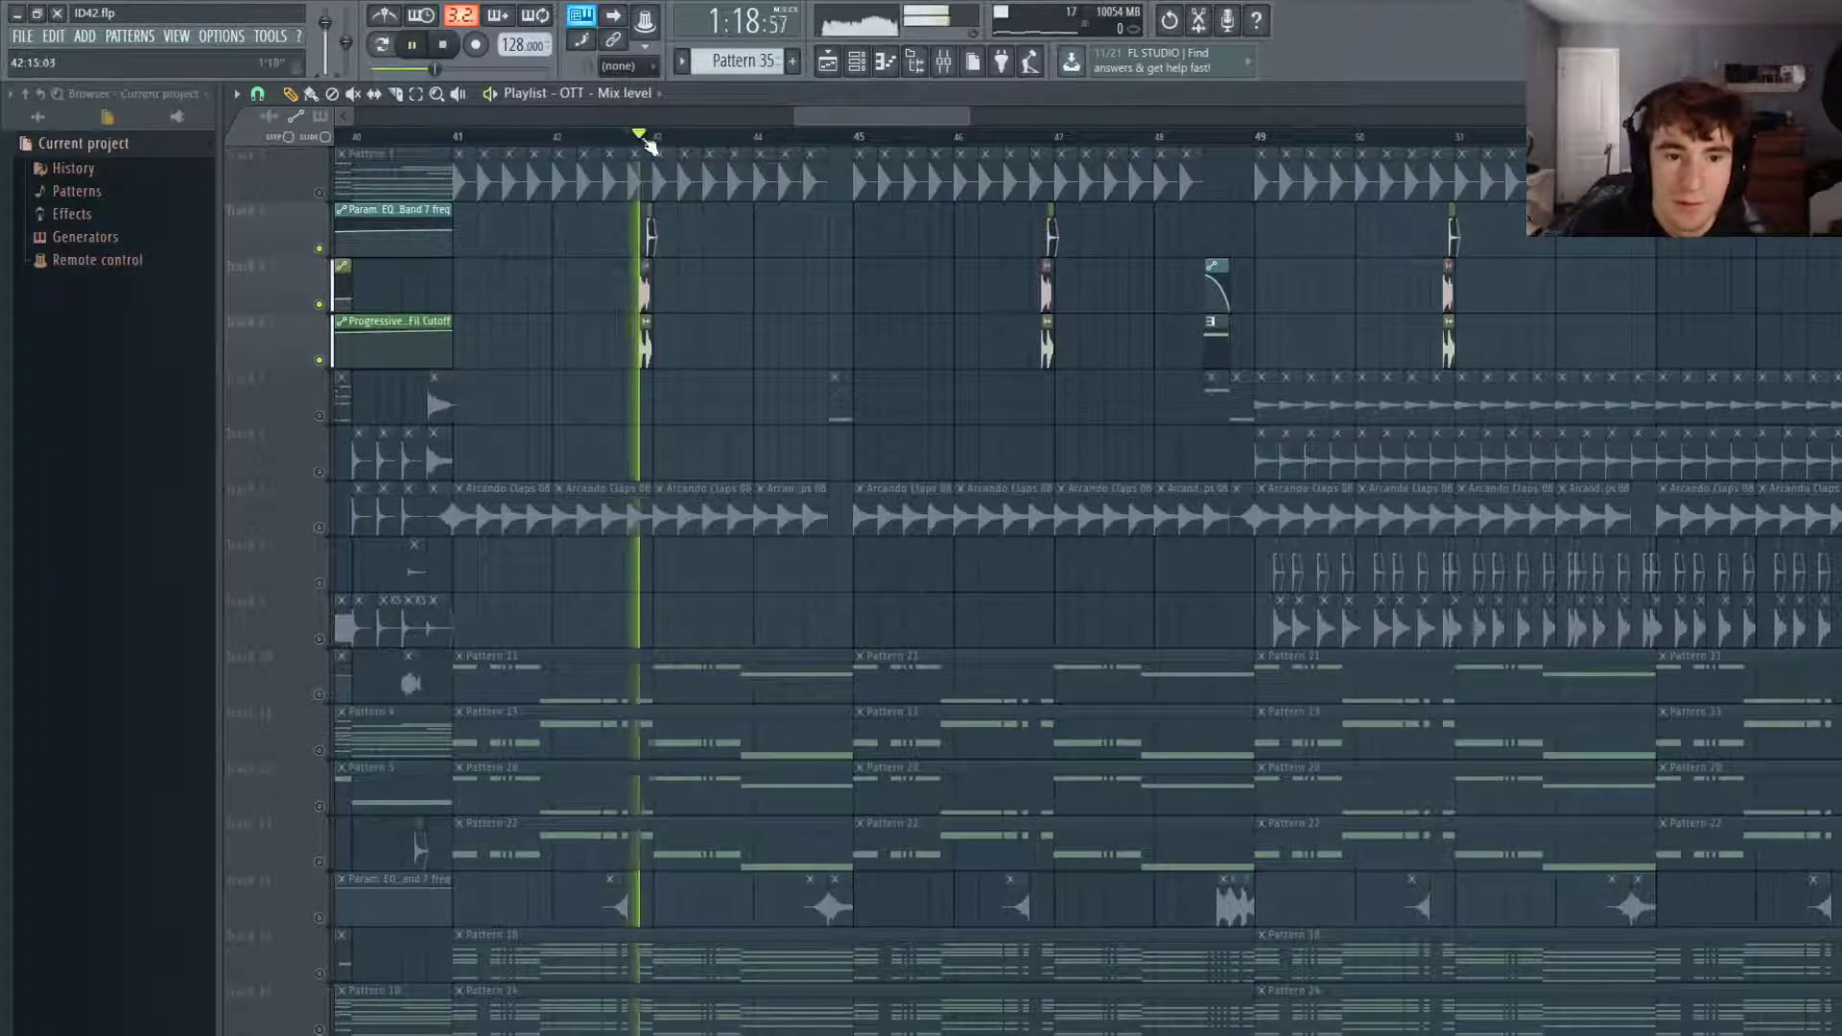
{"action": "scroll", "coordinate": [408, 268], "scroll_direction": "up", "scroll_amount": 3}
{"action": "key", "text": "space"}
Unmute the kick on Track 1 and play it together with the Track 2 to 4 fill.
{"action": "left_click", "coordinate": [319, 193]}
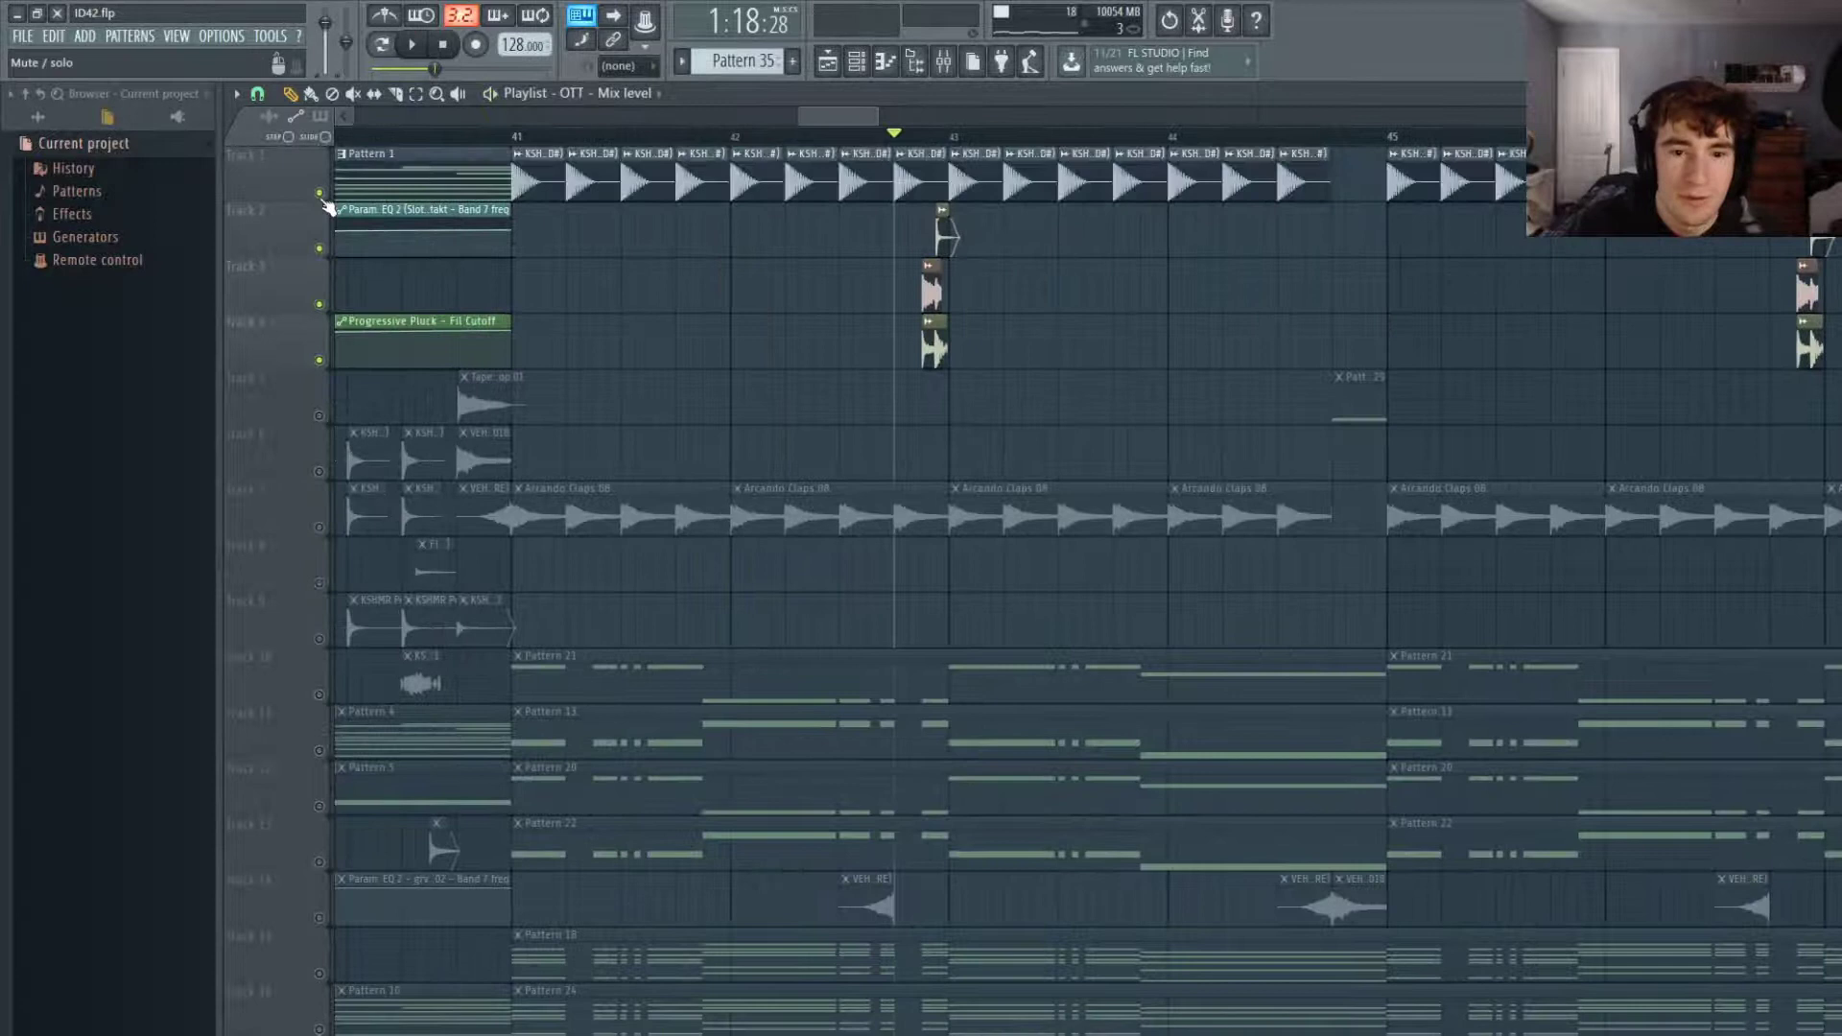
{"action": "key", "text": "space"}
{"action": "key", "text": "space"}
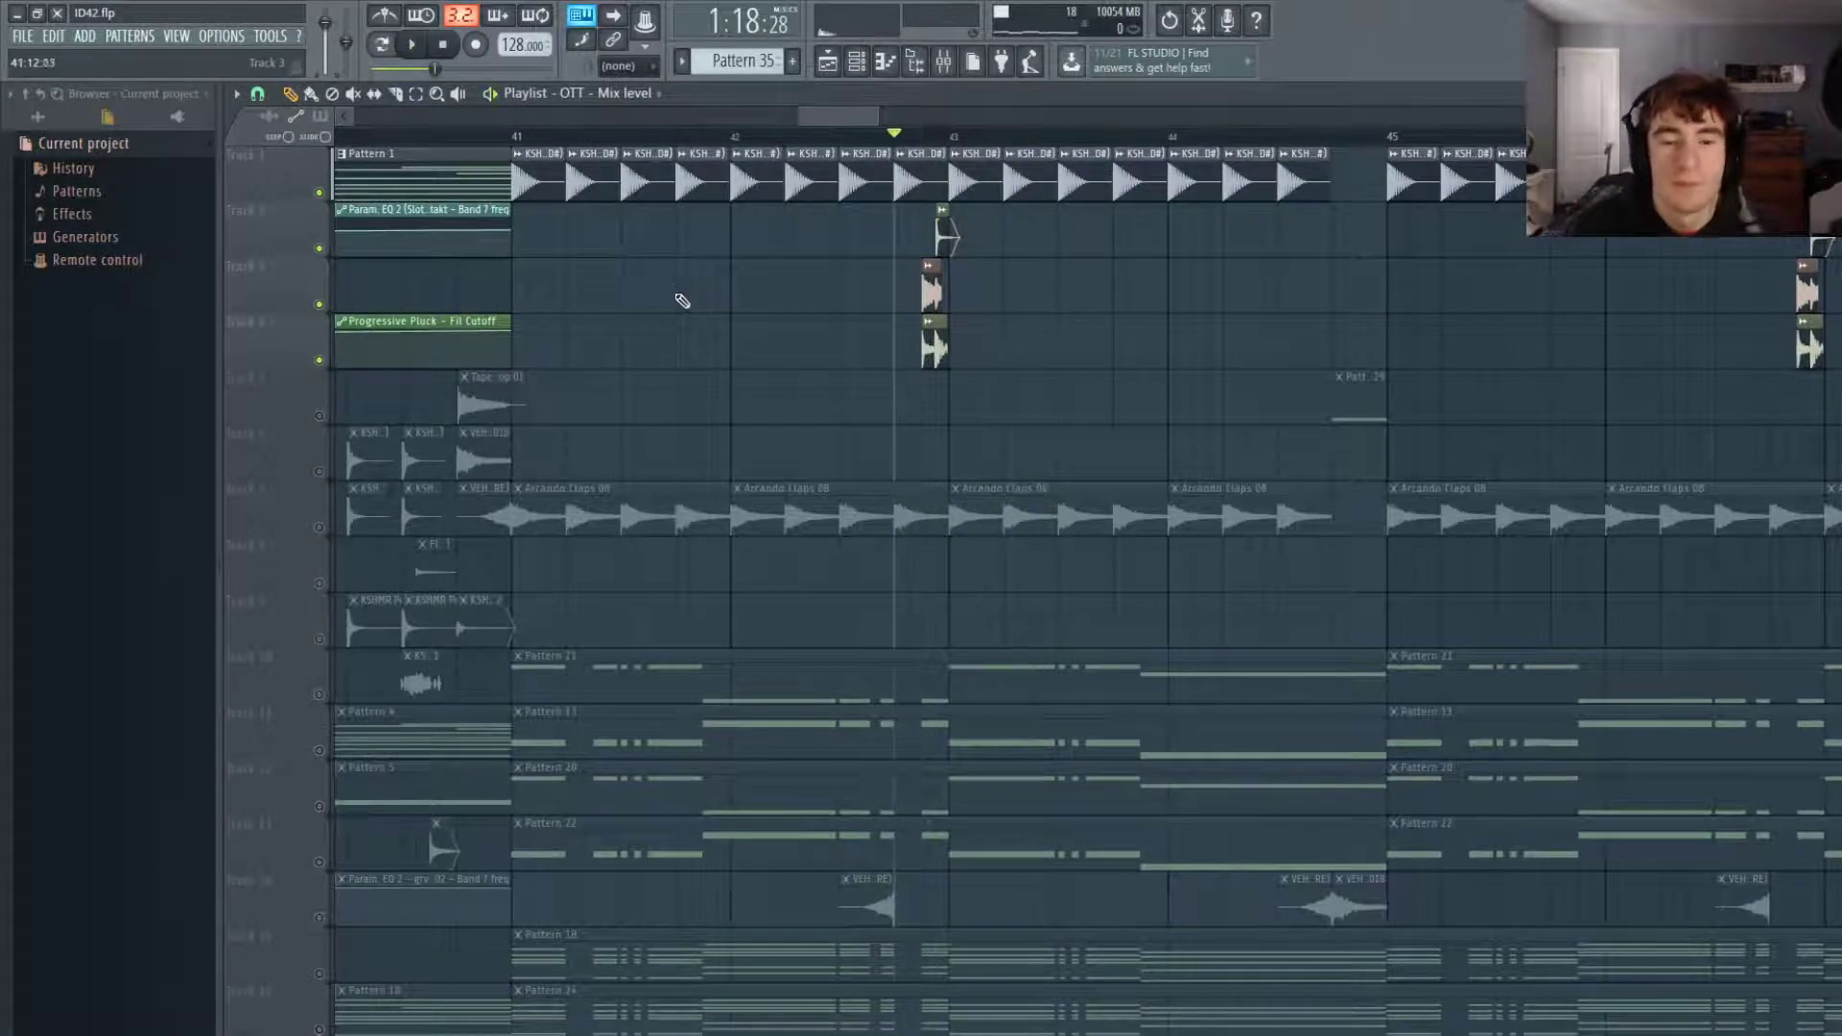
Solo the Arcando Claps 08 on Track 7 and play them from bar 41.
{"action": "right_click", "coordinate": [319, 528]}
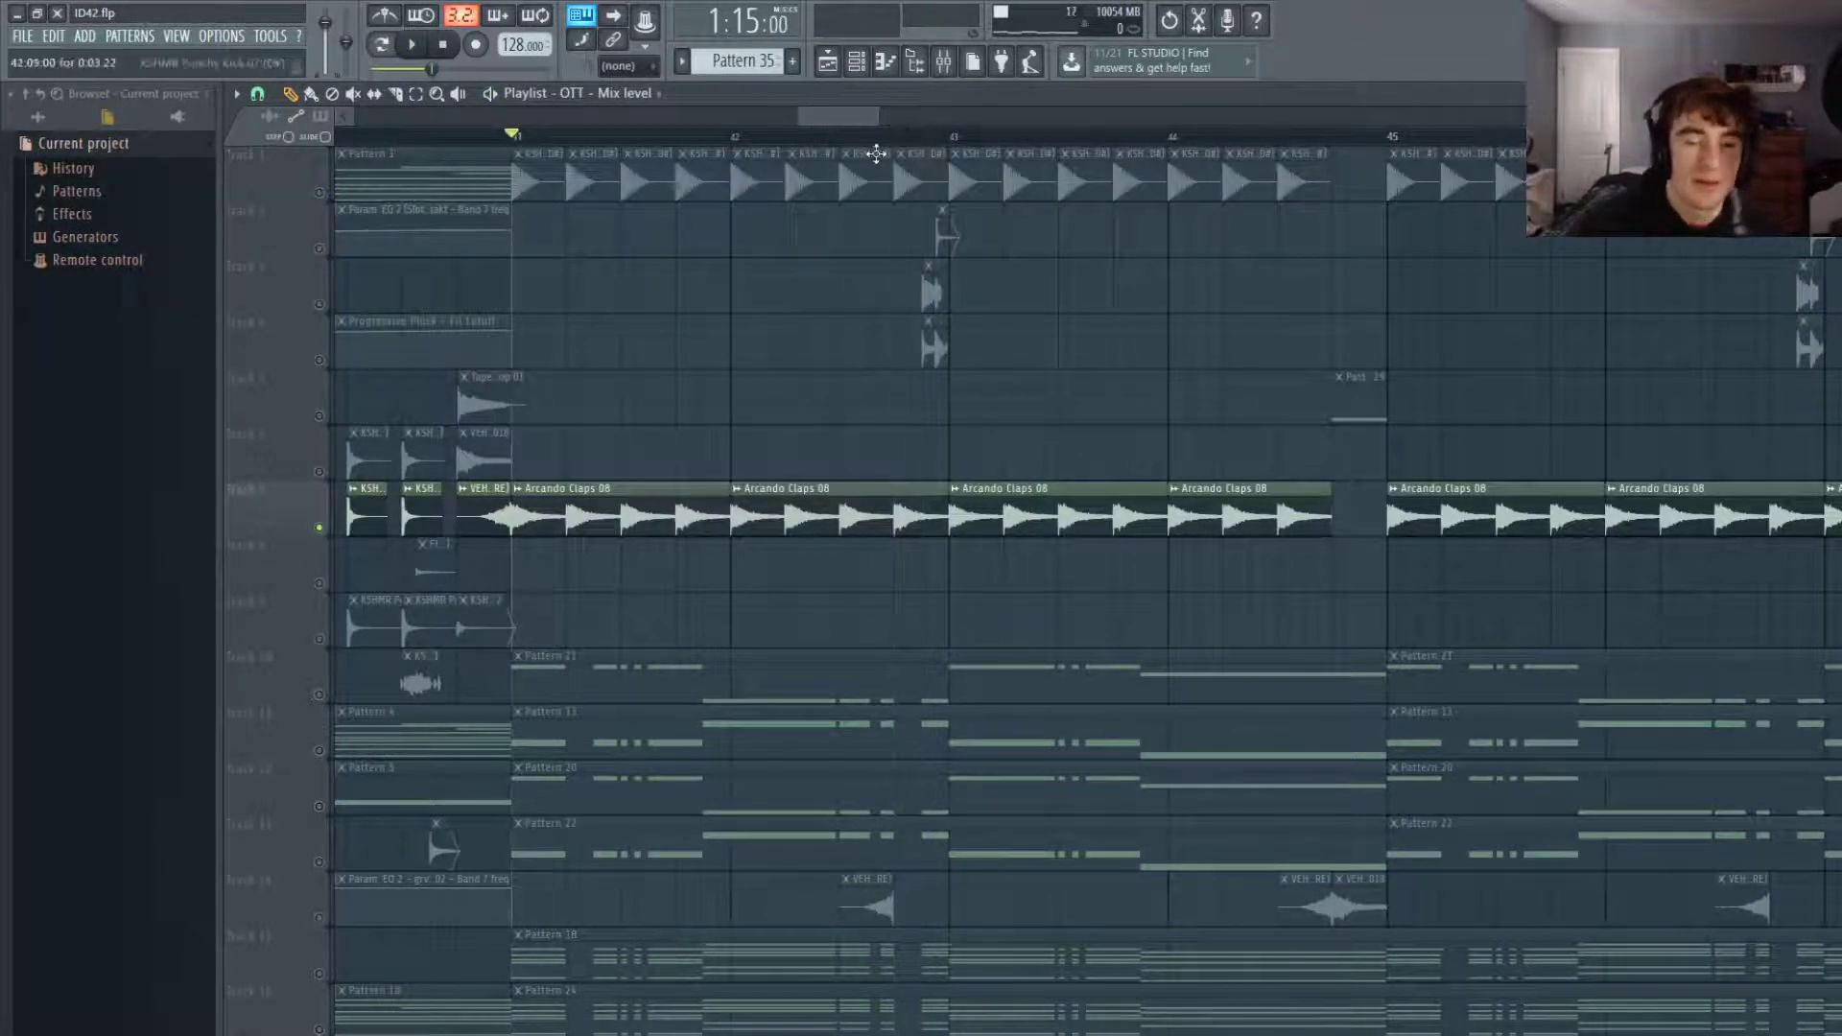
{"action": "key", "text": "space"}
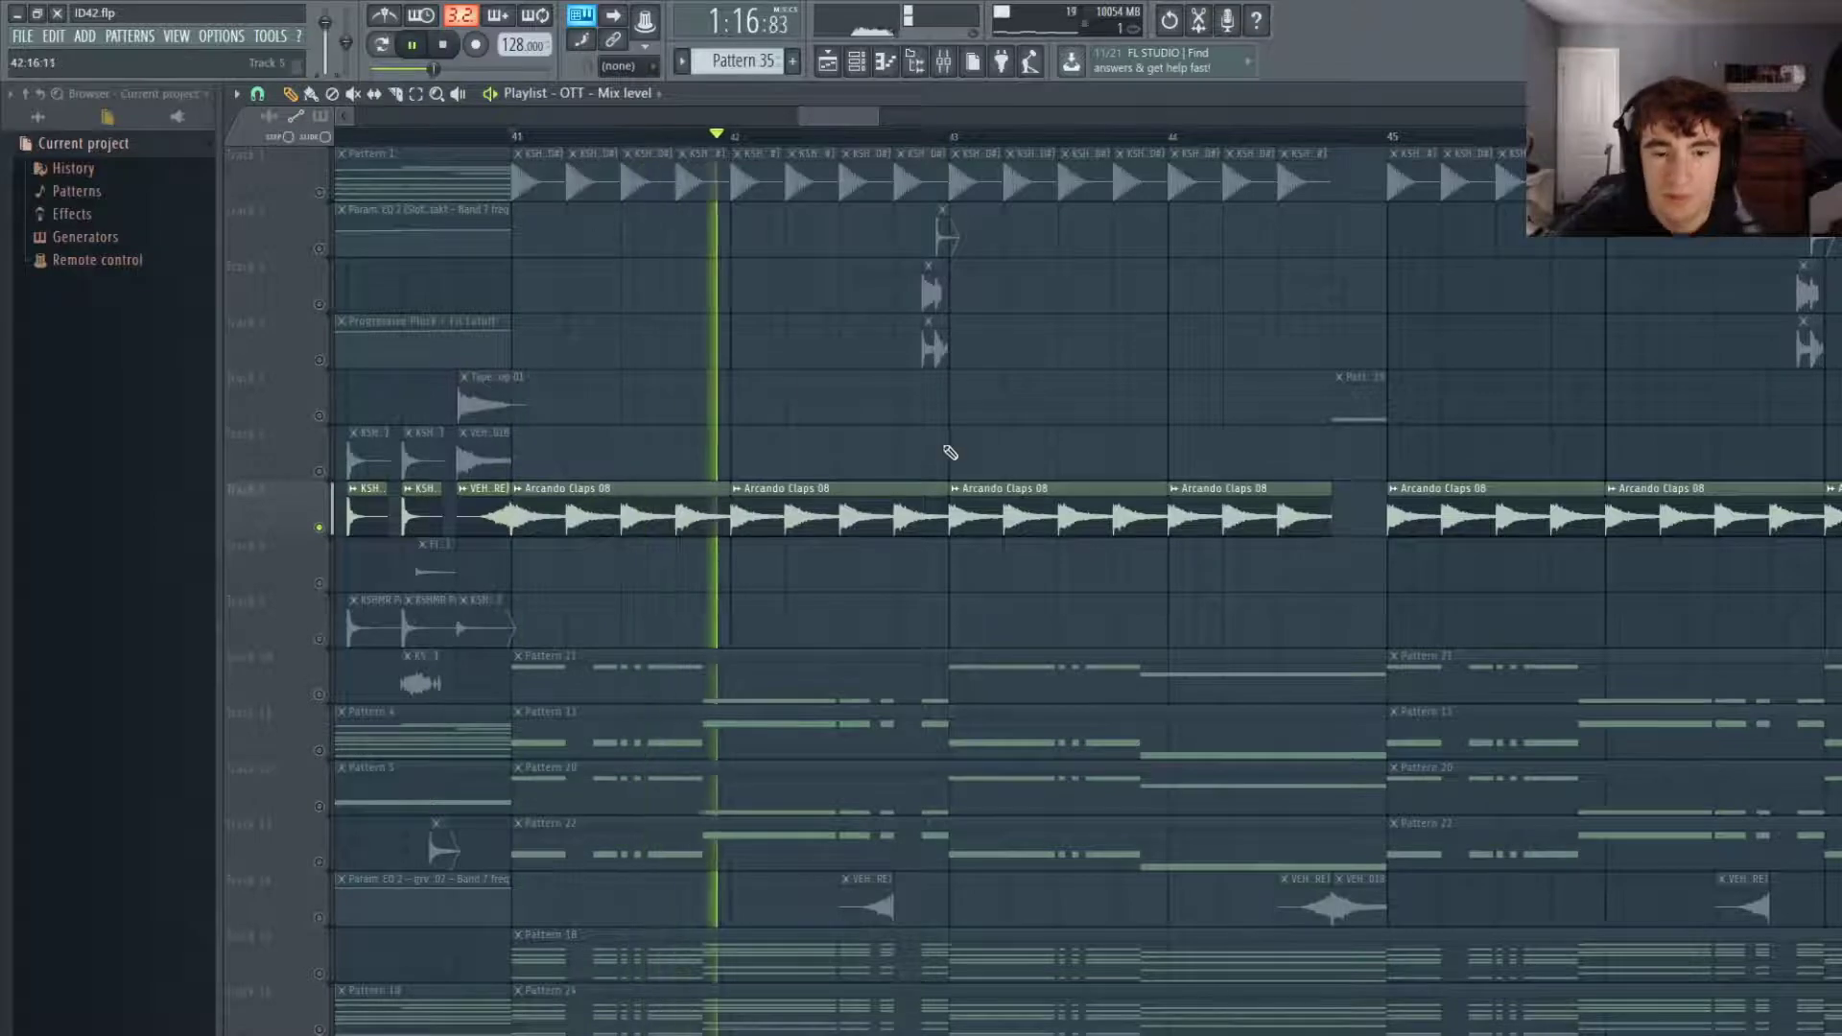
{"action": "scroll", "coordinate": [946, 452], "scroll_direction": "down", "scroll_amount": 3}
{"action": "scroll", "coordinate": [930, 452], "scroll_direction": "up", "scroll_amount": 3}
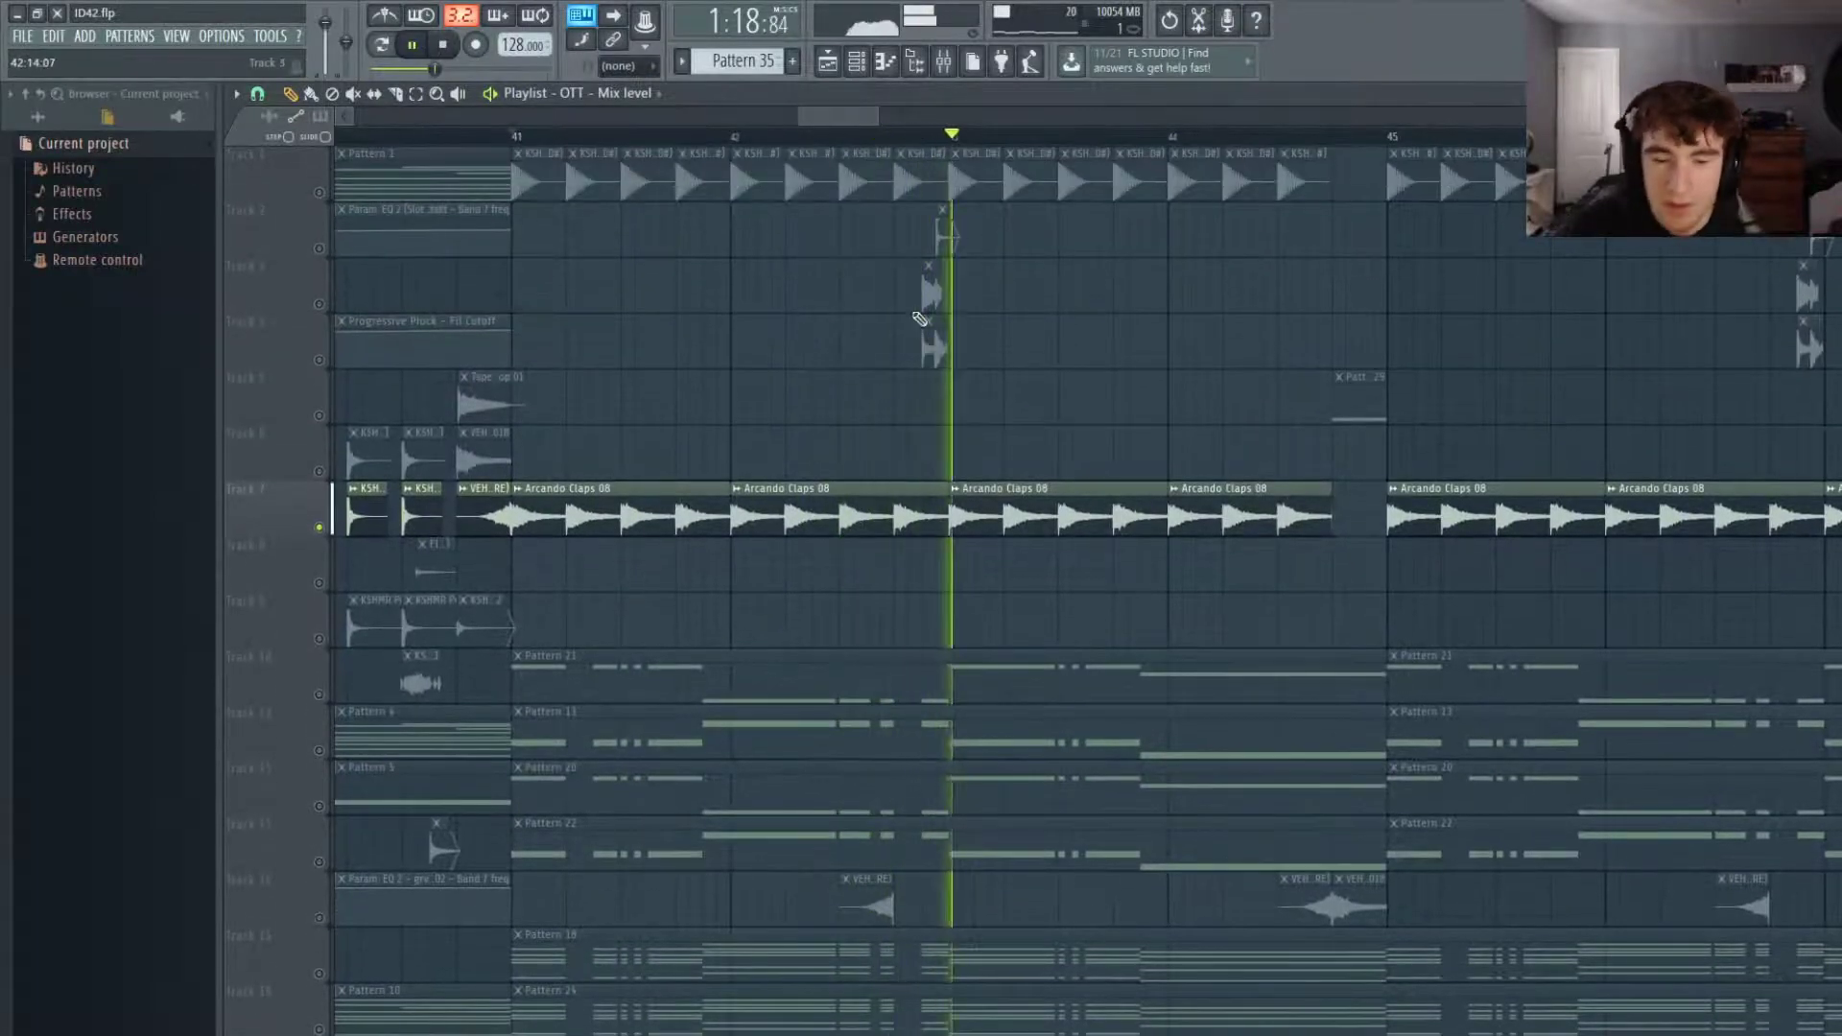
{"action": "scroll", "coordinate": [919, 318], "scroll_direction": "down", "scroll_amount": 4}
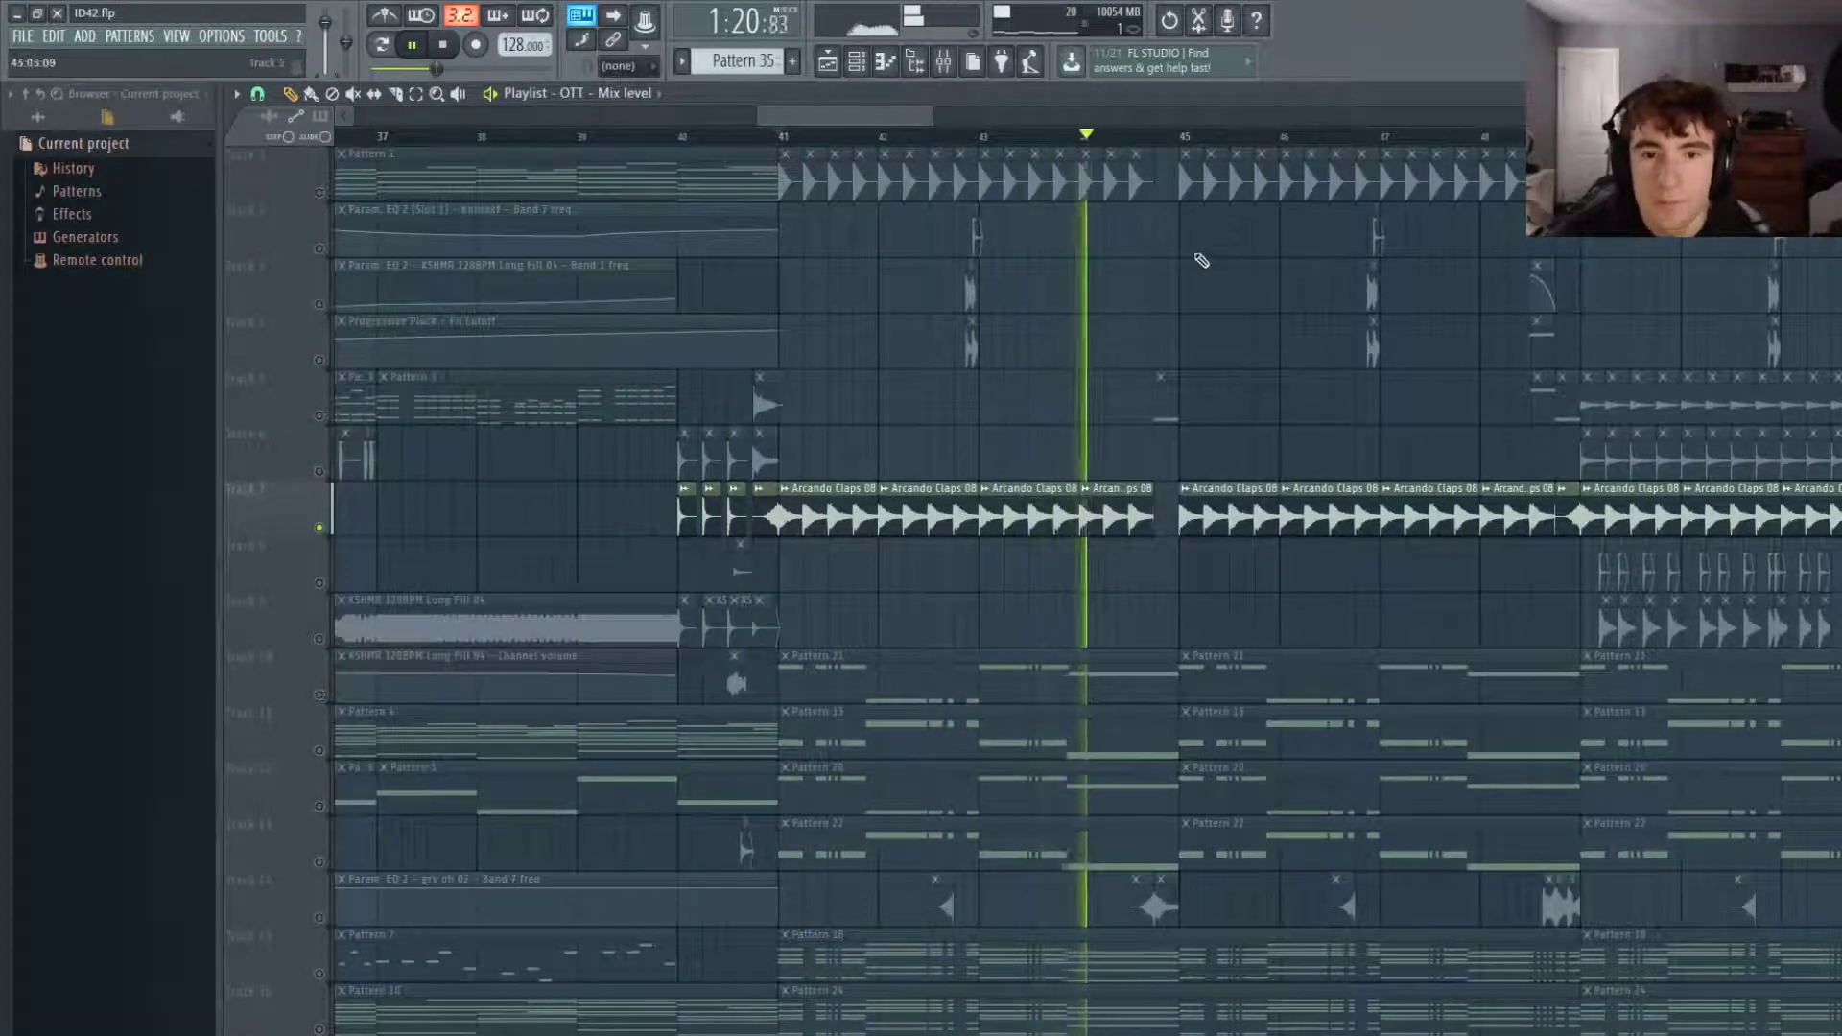
{"action": "key", "text": "space"}
Solo Track 5 and set the playback position to its short pattern clip just before bar 45.
{"action": "right_click", "coordinate": [321, 416]}
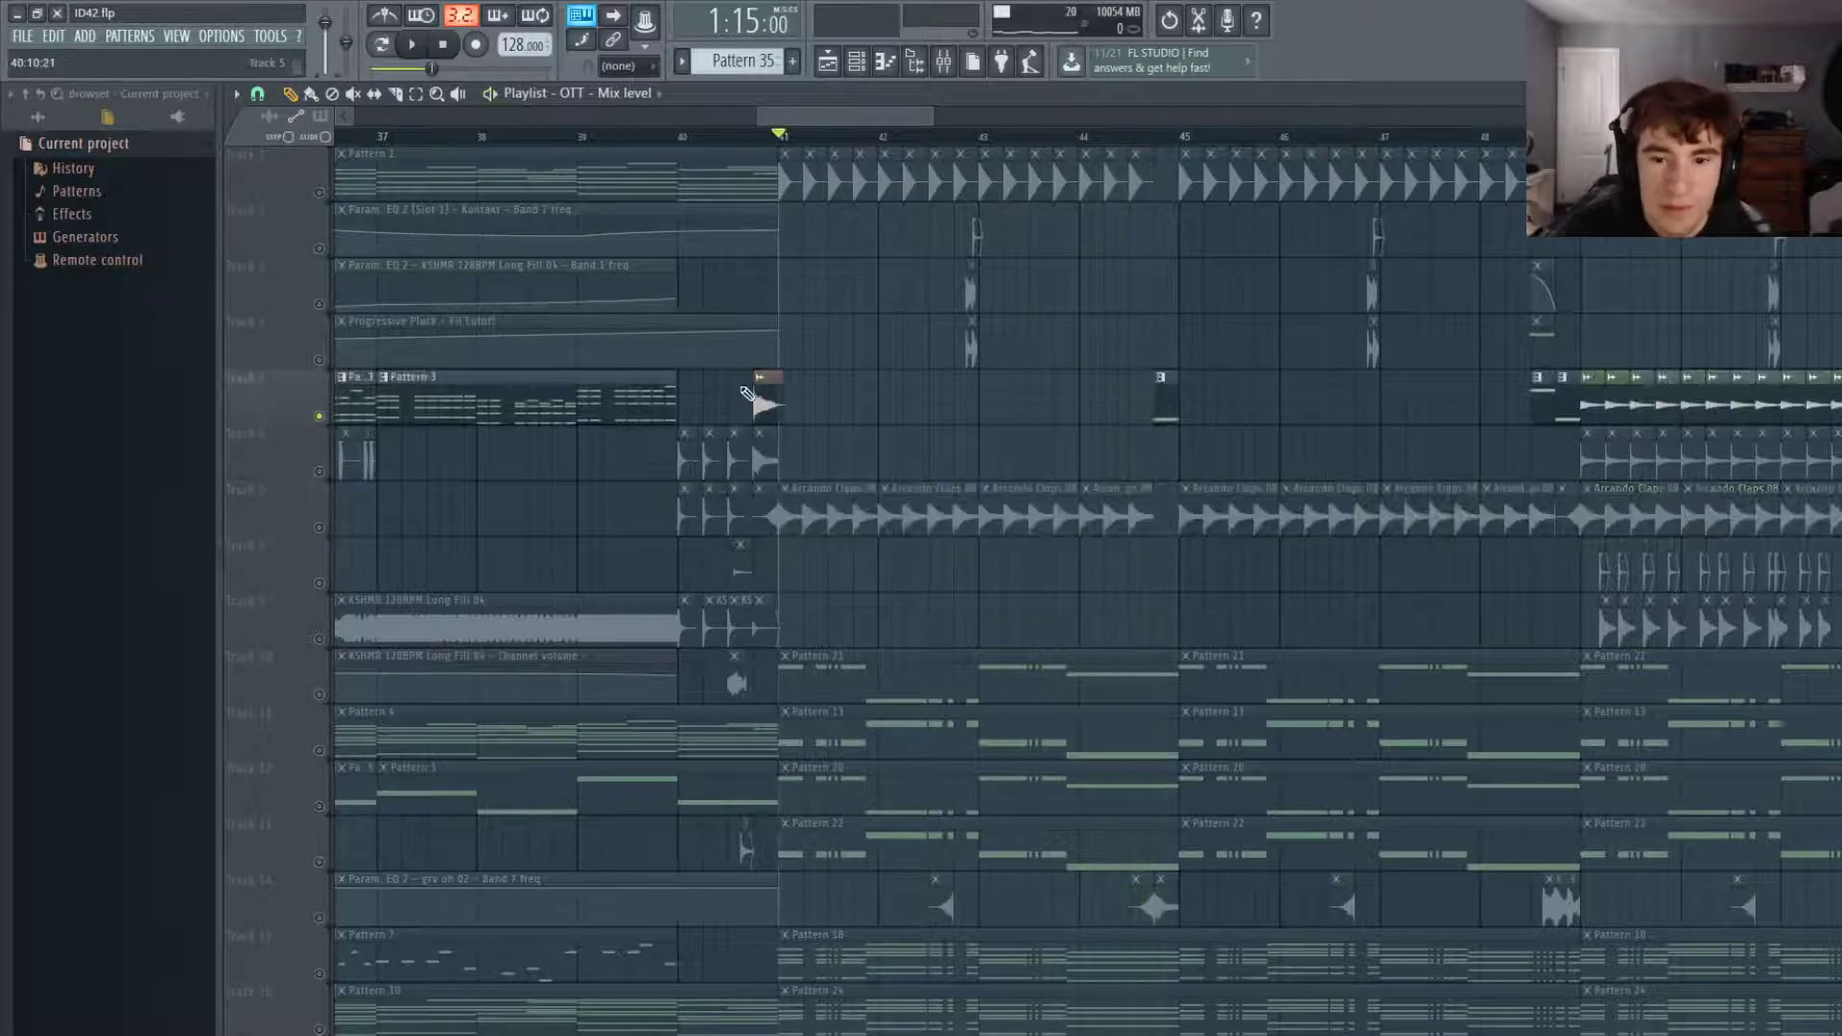
{"action": "left_click", "coordinate": [1157, 136]}
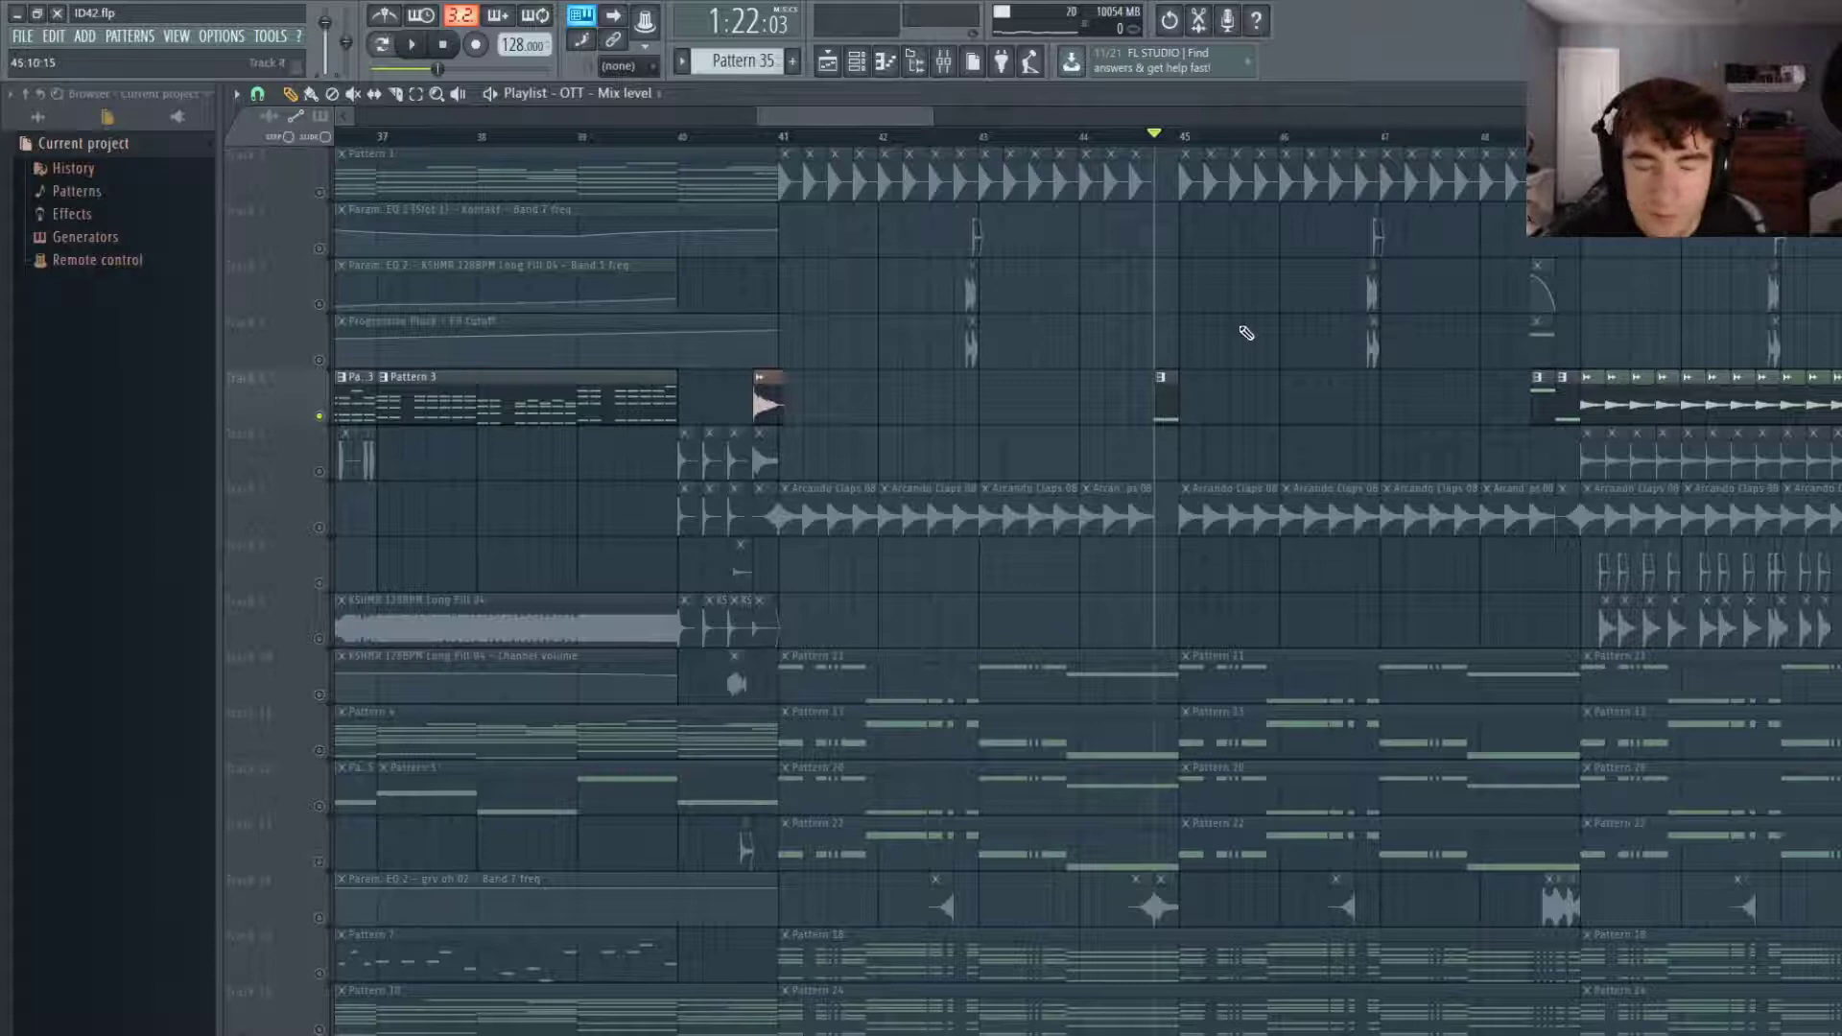
{"action": "scroll", "coordinate": [1155, 430], "scroll_direction": "down", "scroll_amount": 2}
{"action": "scroll", "coordinate": [1155, 432], "scroll_direction": "up", "scroll_amount": 5}
{"action": "scroll", "coordinate": [1303, 435], "scroll_direction": "down", "scroll_amount": 4}
Solo Track 14 and play its reversed VEH3 snare clip from the second half of bar 42.
{"action": "scroll", "coordinate": [1233, 422], "scroll_direction": "down", "scroll_amount": 1}
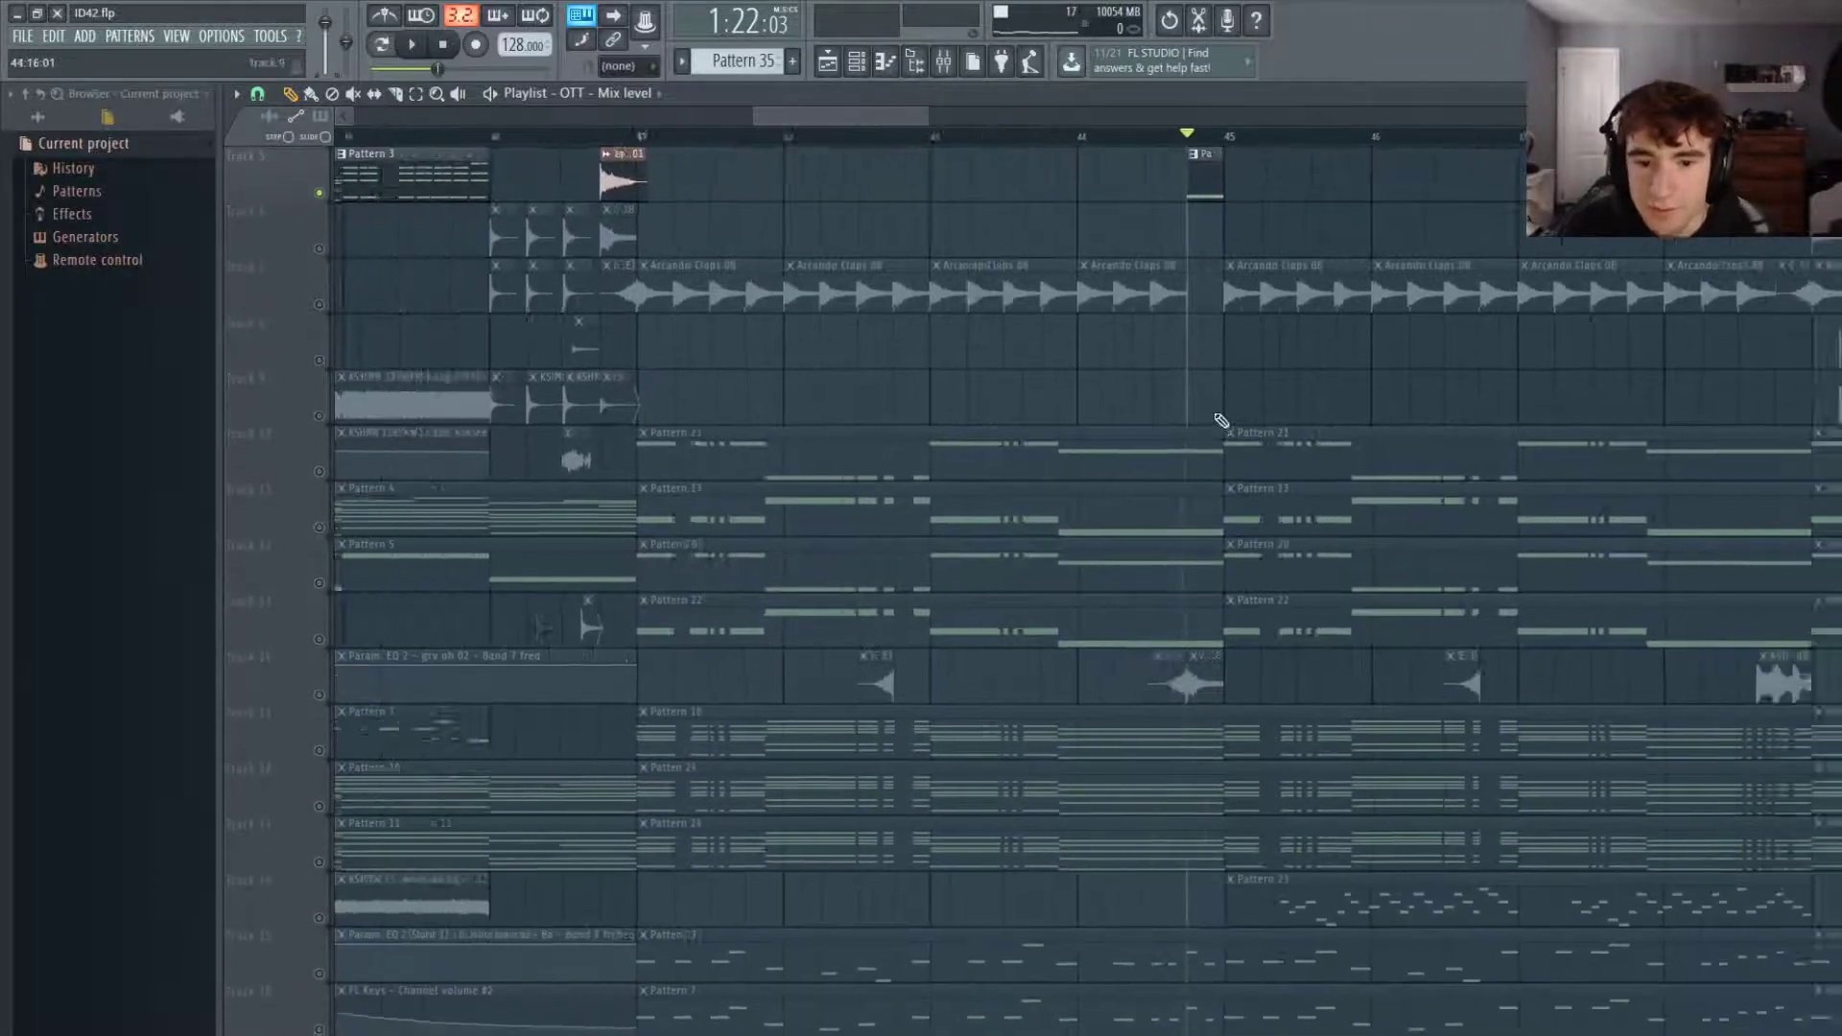
{"action": "scroll", "coordinate": [1219, 423], "scroll_direction": "down", "scroll_amount": 4}
{"action": "scroll", "coordinate": [1332, 689], "scroll_direction": "up", "scroll_amount": 5}
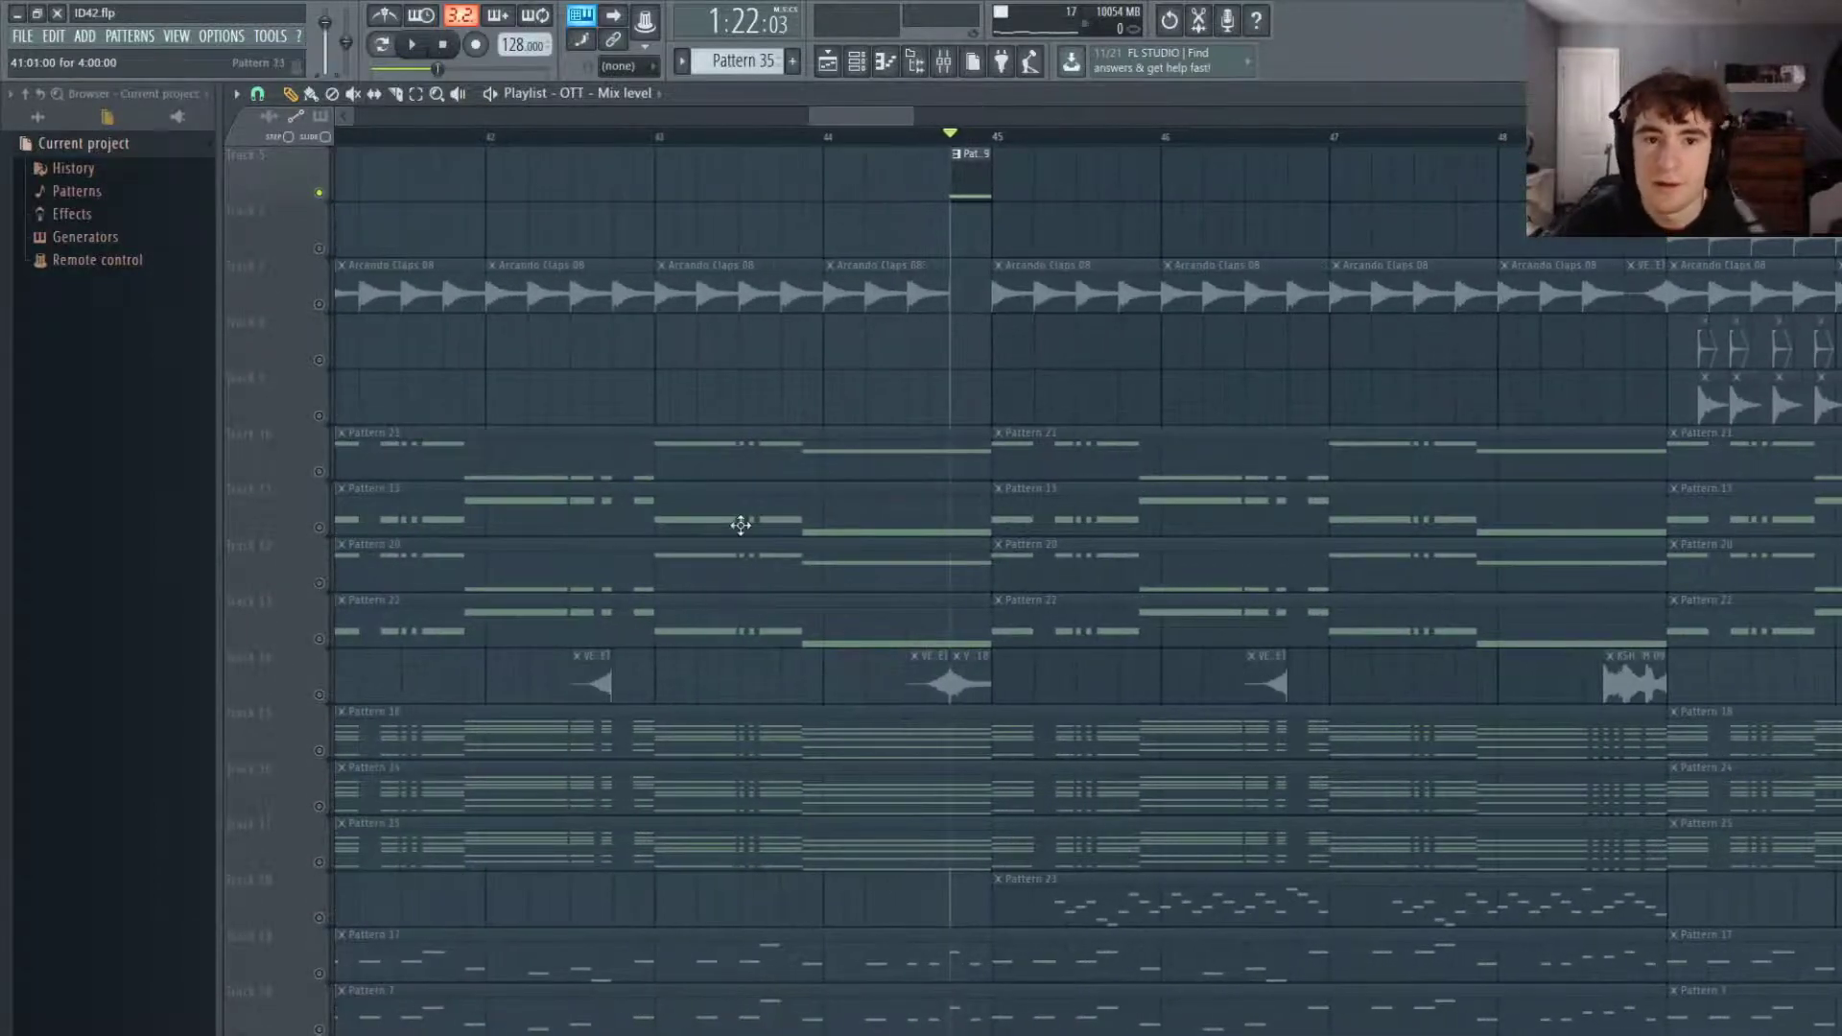
{"action": "right_click", "coordinate": [328, 695]}
{"action": "scroll", "coordinate": [432, 579], "scroll_direction": "up", "scroll_amount": 4}
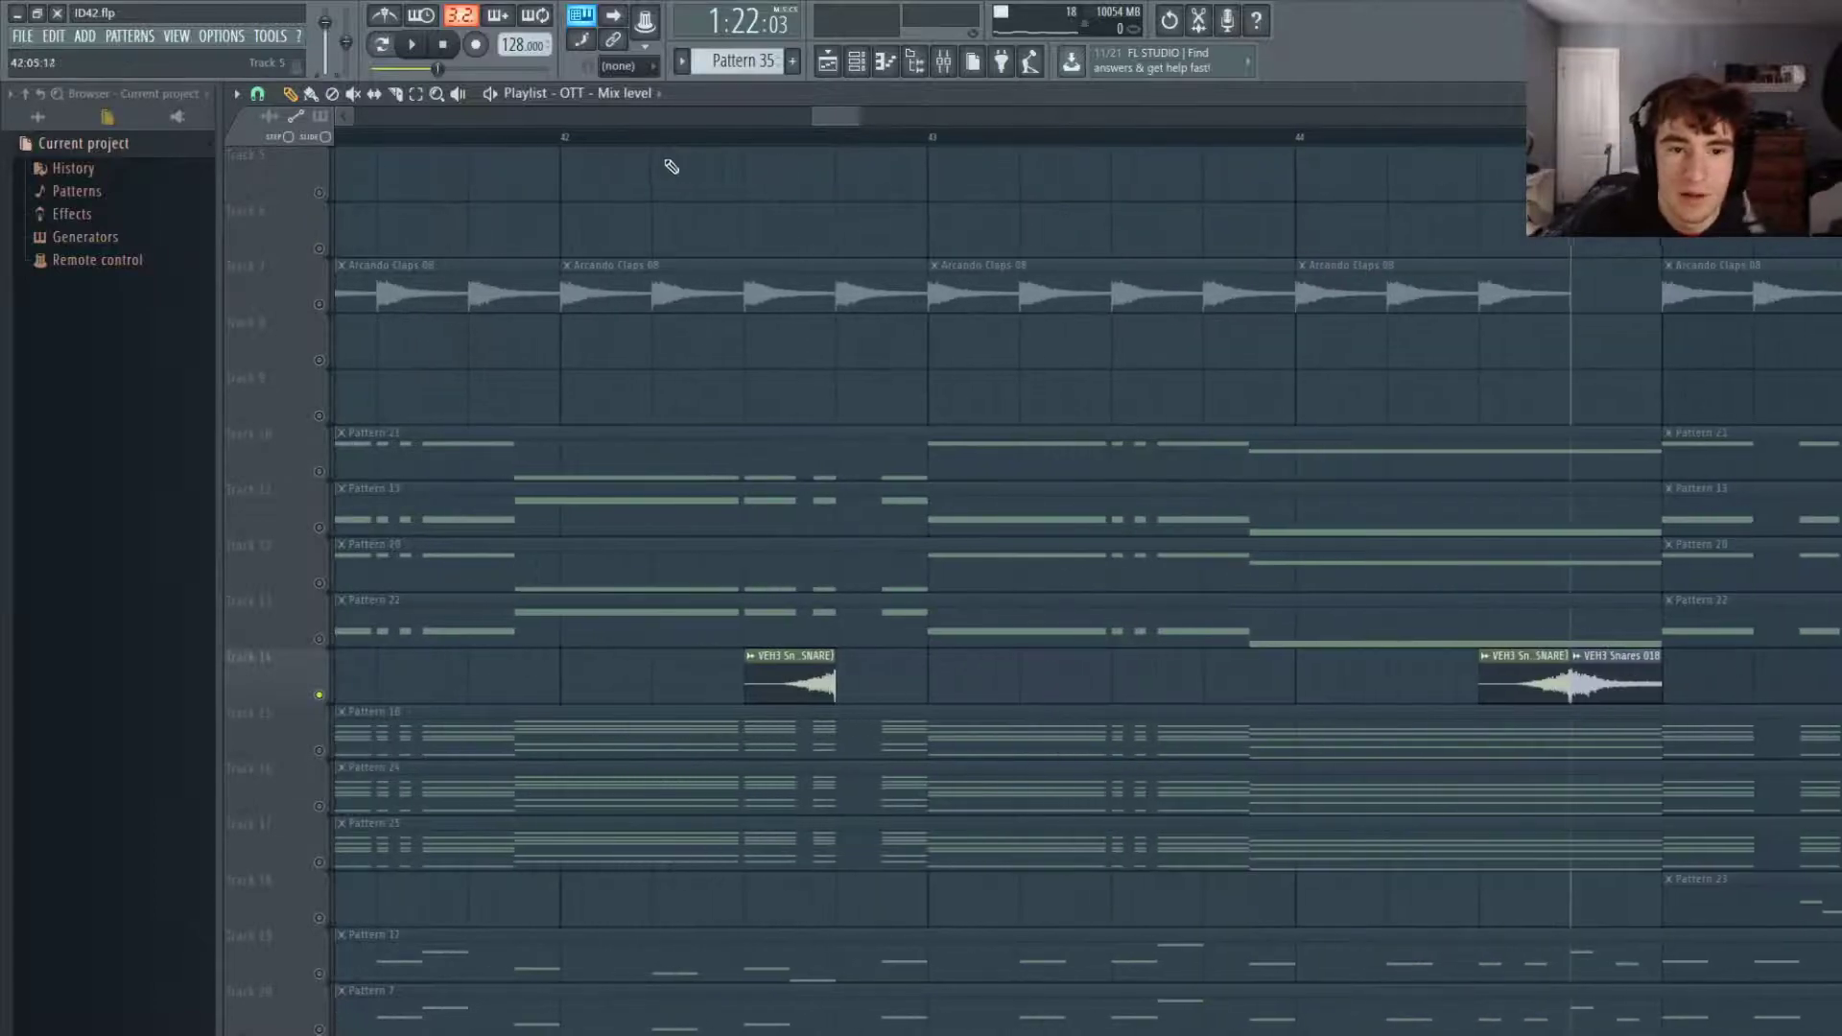
{"action": "left_click", "coordinate": [771, 137]}
{"action": "key", "text": "space"}
{"action": "scroll", "coordinate": [1345, 528], "scroll_direction": "down", "scroll_amount": 4}
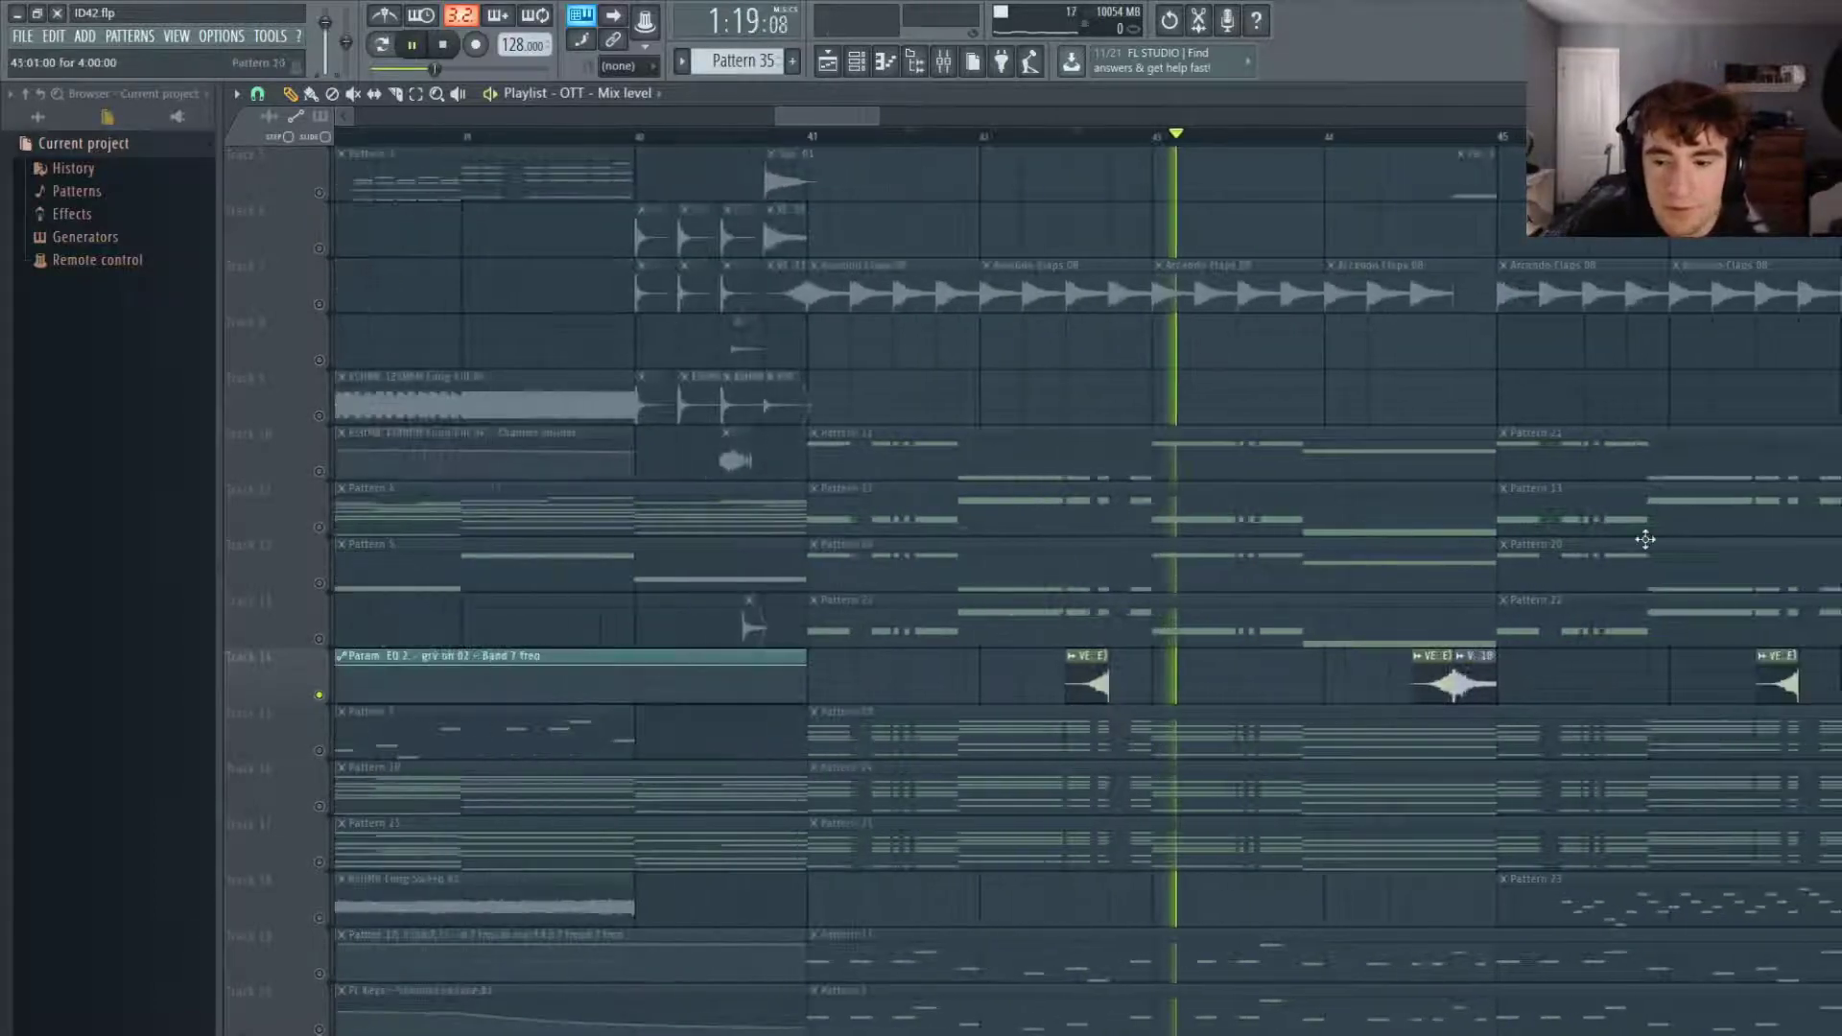
Examine the paired VEH3 snare clips before bar 45 and play the Track 14 fill leading into bar 49.
{"action": "scroll", "coordinate": [1651, 535], "scroll_direction": "up", "scroll_amount": 5}
{"action": "scroll", "coordinate": [1263, 653], "scroll_direction": "down", "scroll_amount": 1}
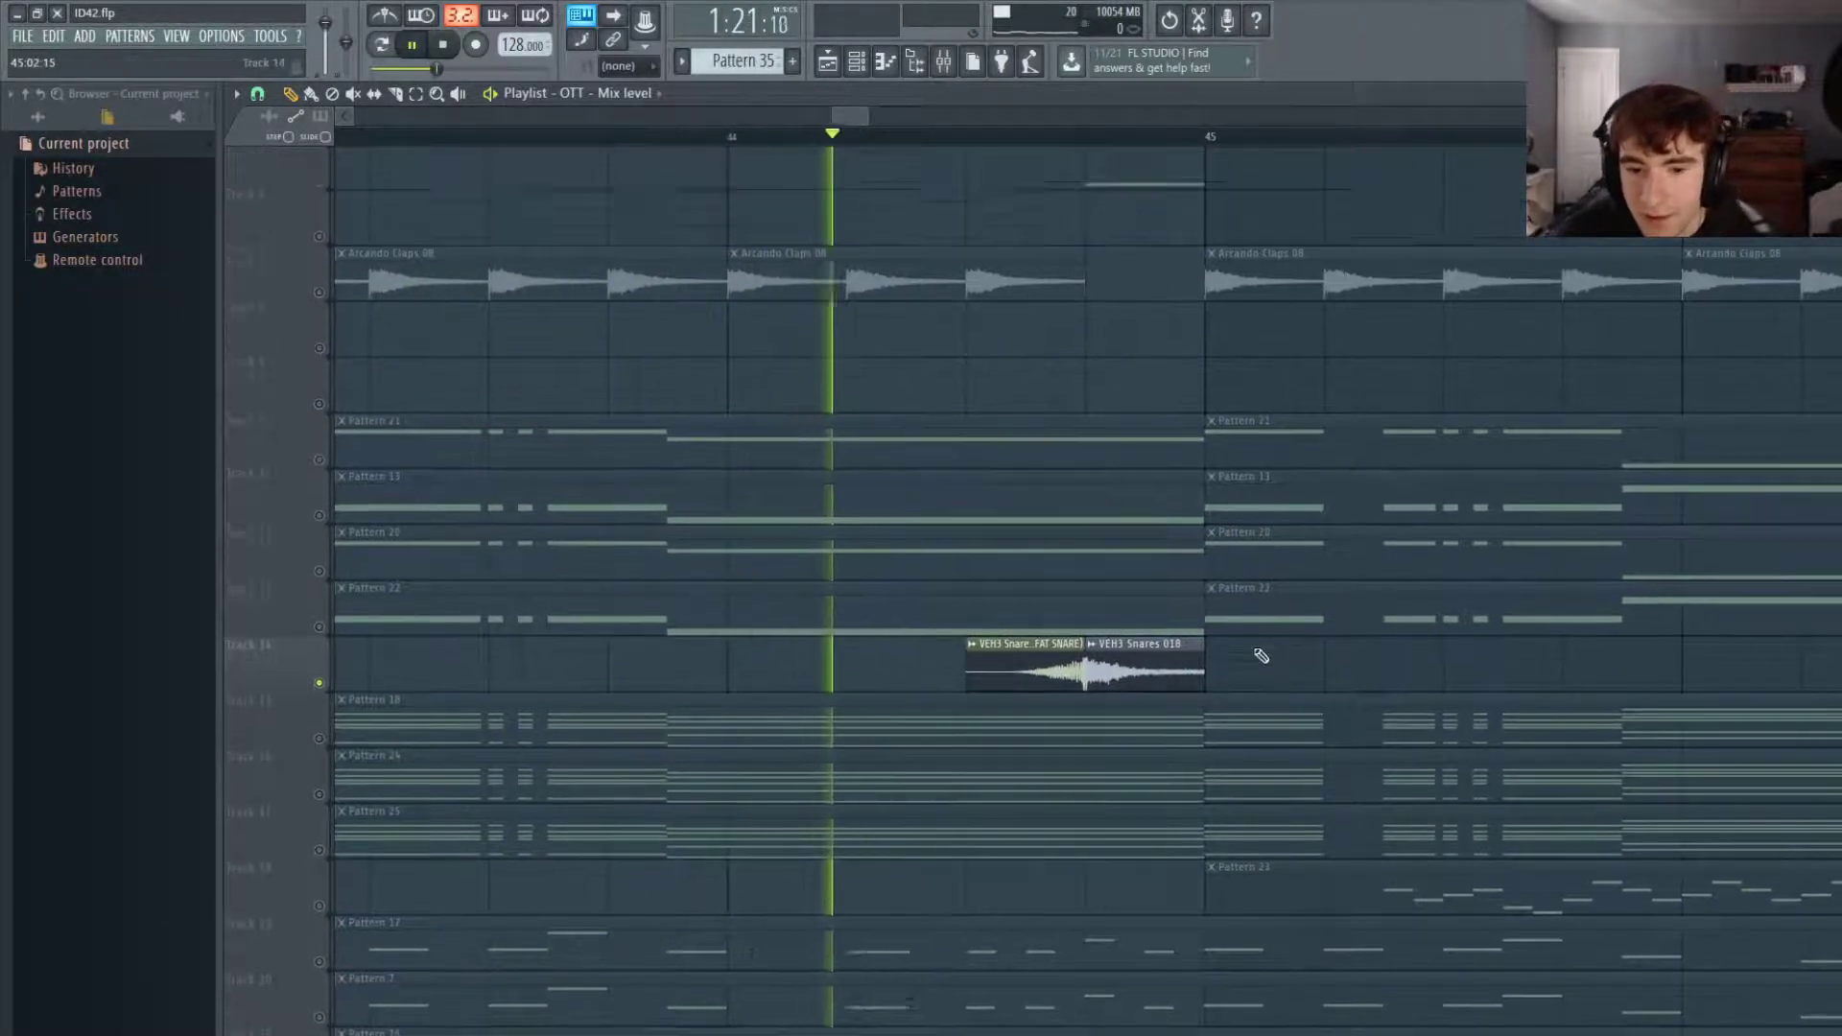
{"action": "scroll", "coordinate": [1262, 653], "scroll_direction": "up", "scroll_amount": 4}
{"action": "scroll", "coordinate": [1250, 645], "scroll_direction": "down", "scroll_amount": 4}
{"action": "scroll", "coordinate": [1563, 749], "scroll_direction": "up", "scroll_amount": 2}
{"action": "scroll", "coordinate": [1172, 703], "scroll_direction": "down", "scroll_amount": 2}
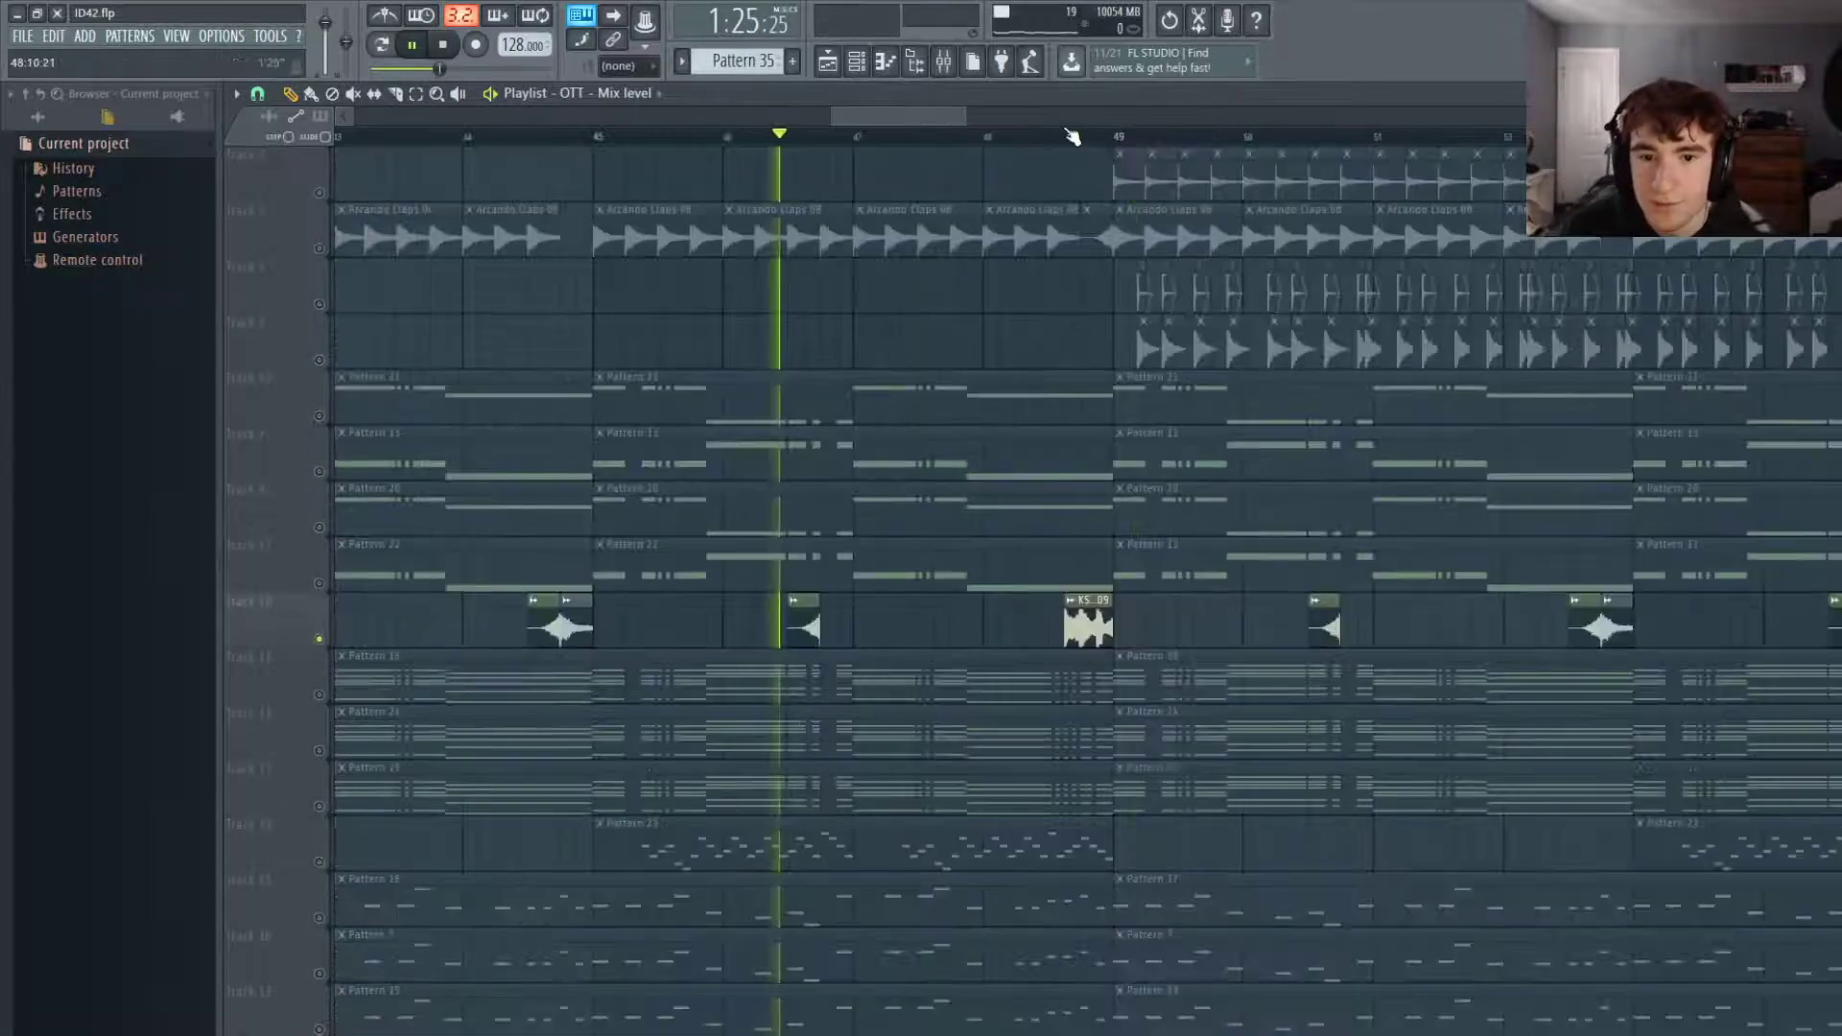
{"action": "left_click", "coordinate": [1059, 142]}
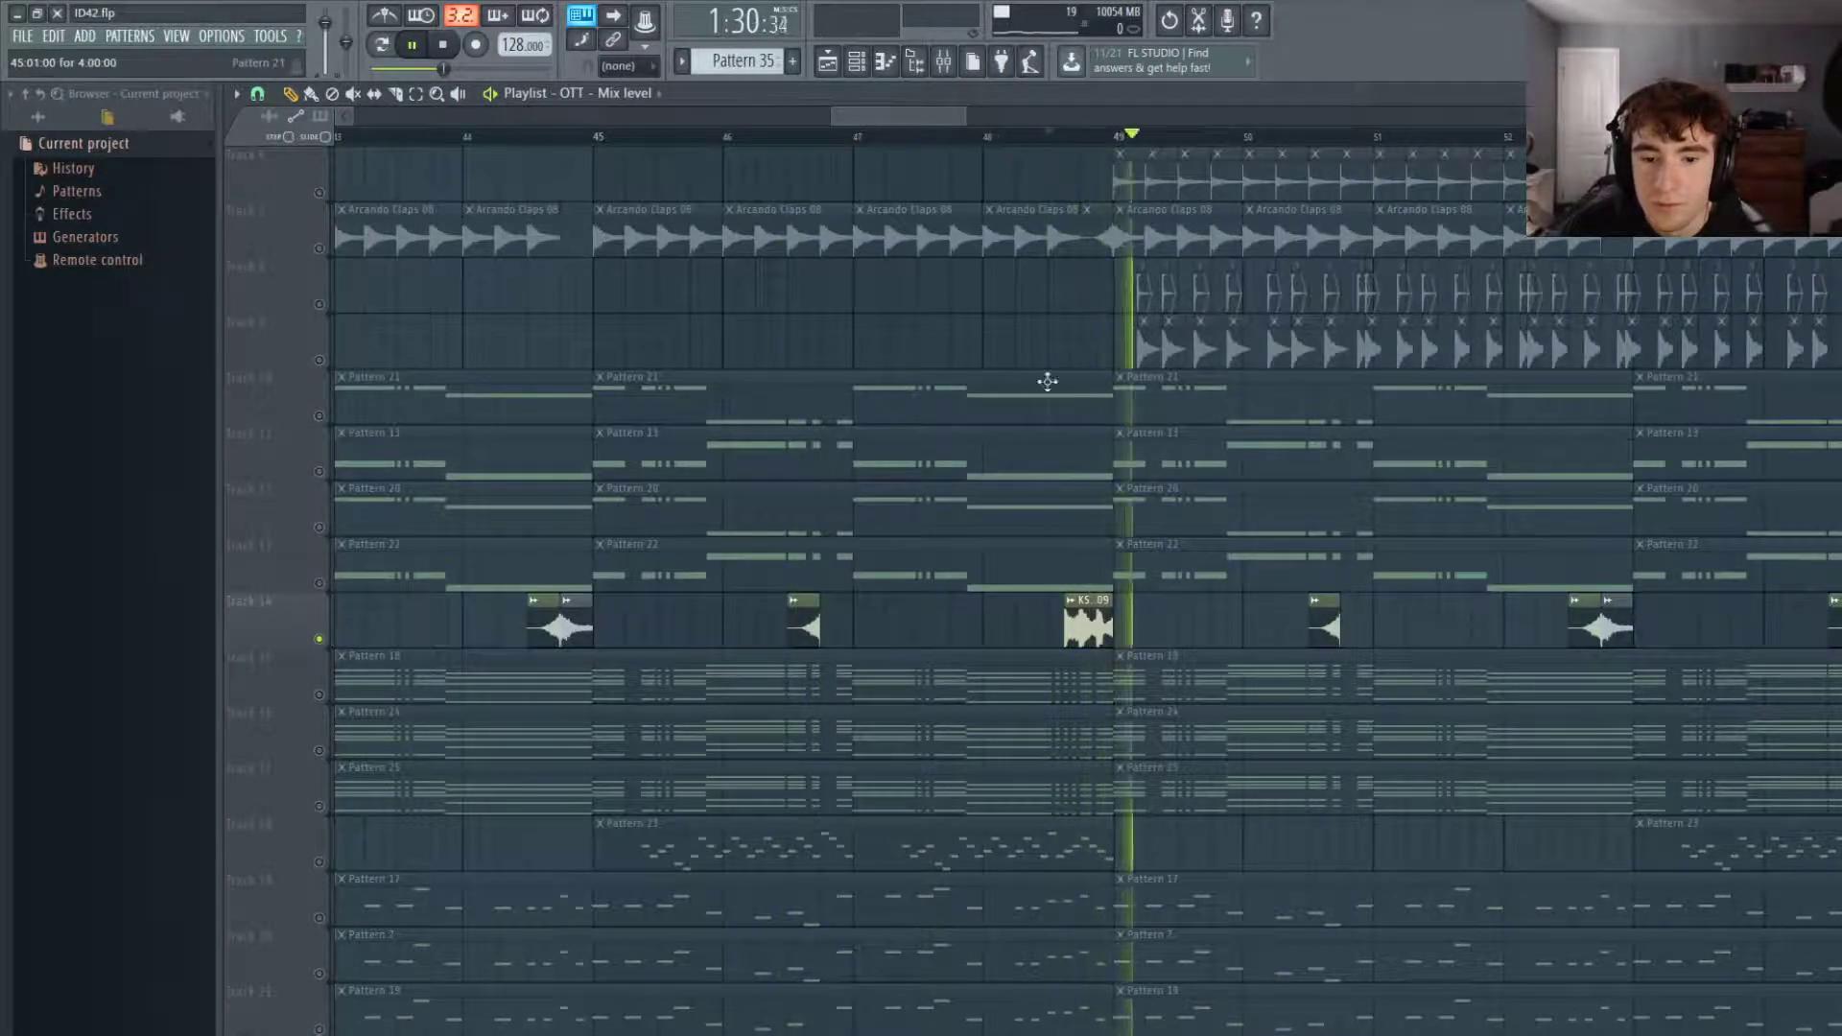
{"action": "key", "text": "space"}
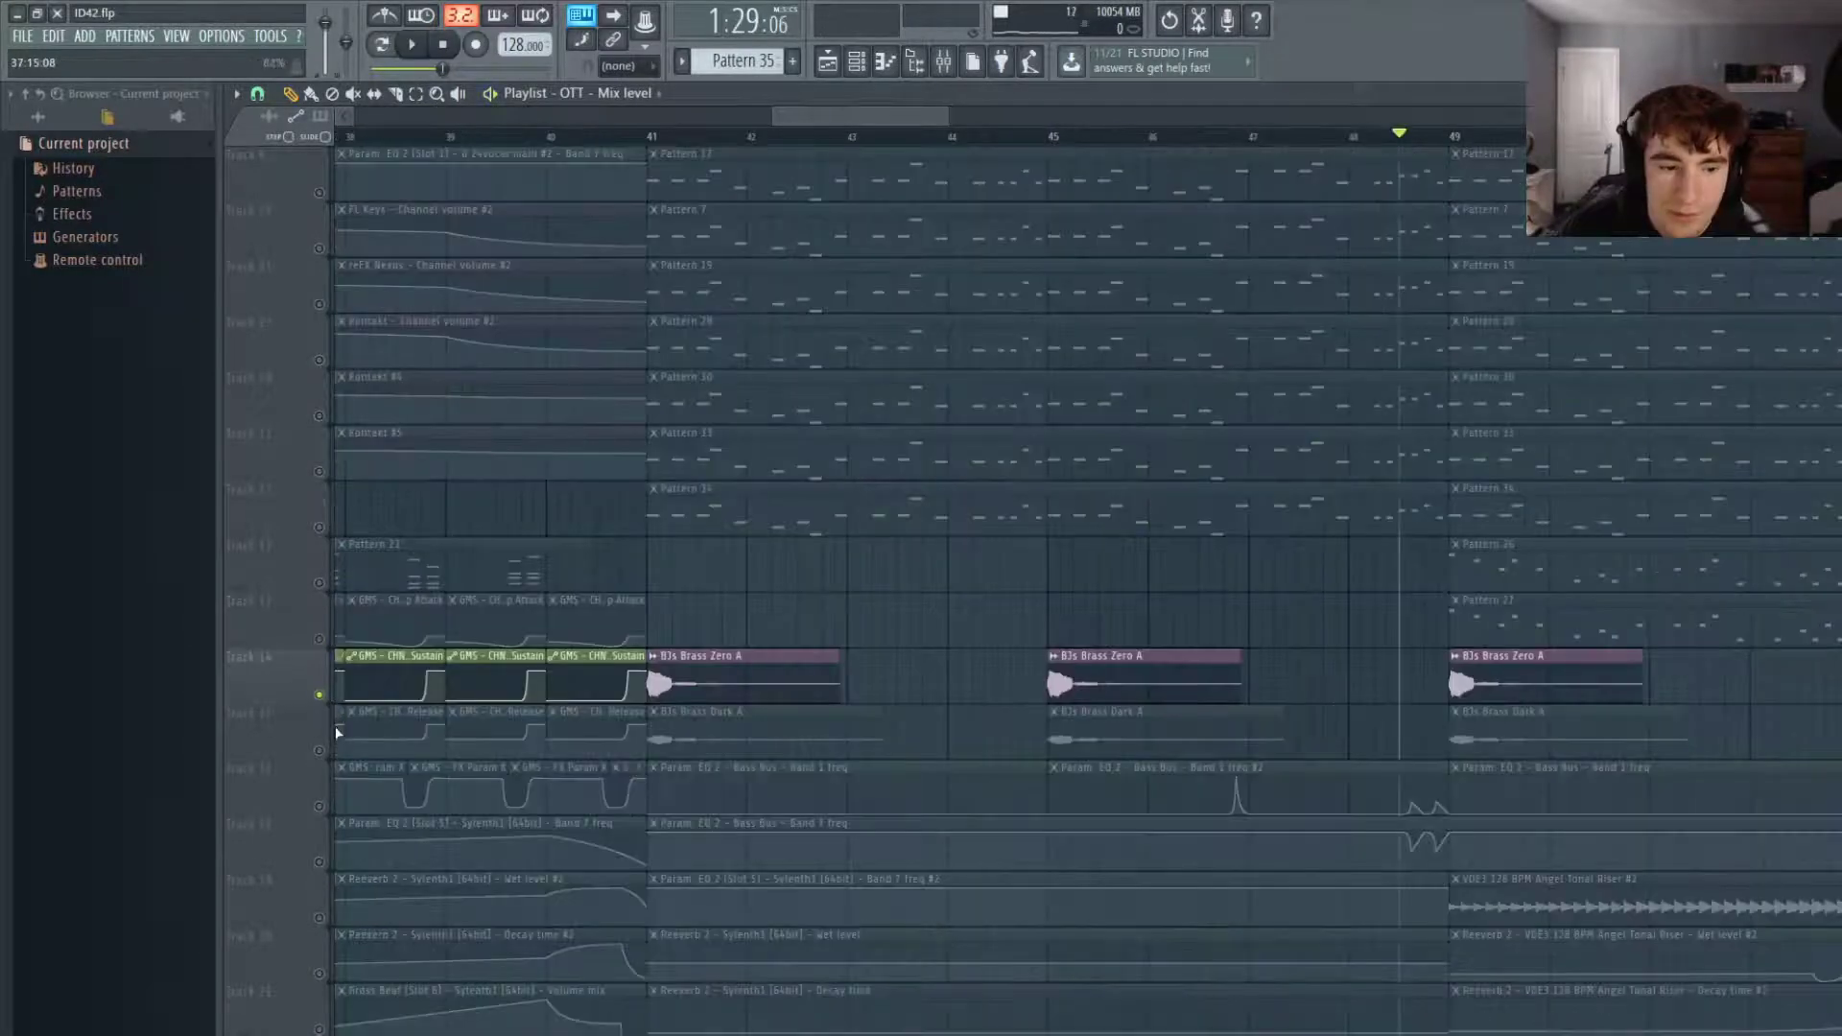
Play the BJs Brass Dark A layer together with the BJs Brass Zero A layer from bar 41.
{"action": "left_click", "coordinate": [319, 751]}
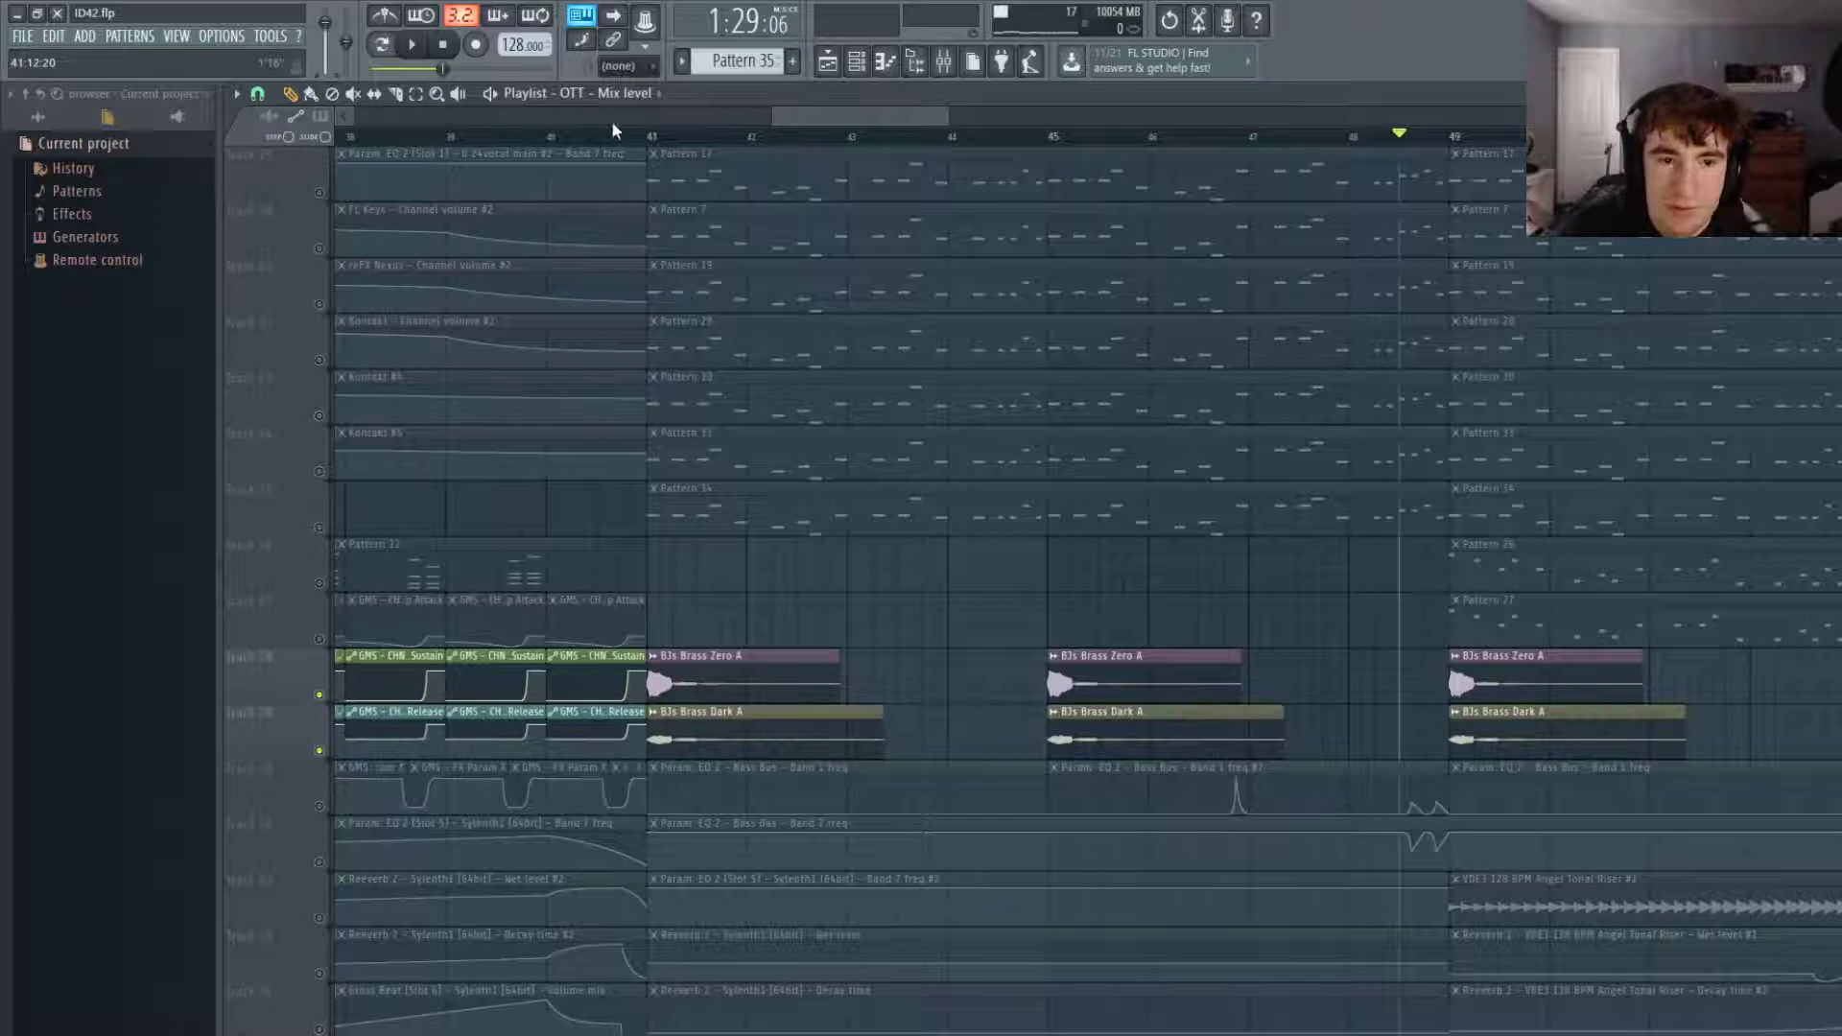
{"action": "key", "text": "space"}
{"action": "scroll", "coordinate": [926, 629], "scroll_direction": "up", "scroll_amount": 3}
Isolate the KSHMR Reverse Vocal 02 and its automation on Tracks 43 to 47 and play them from bar 41.
{"action": "scroll", "coordinate": [926, 629], "scroll_direction": "down", "scroll_amount": 3, "text": "ctrl"}
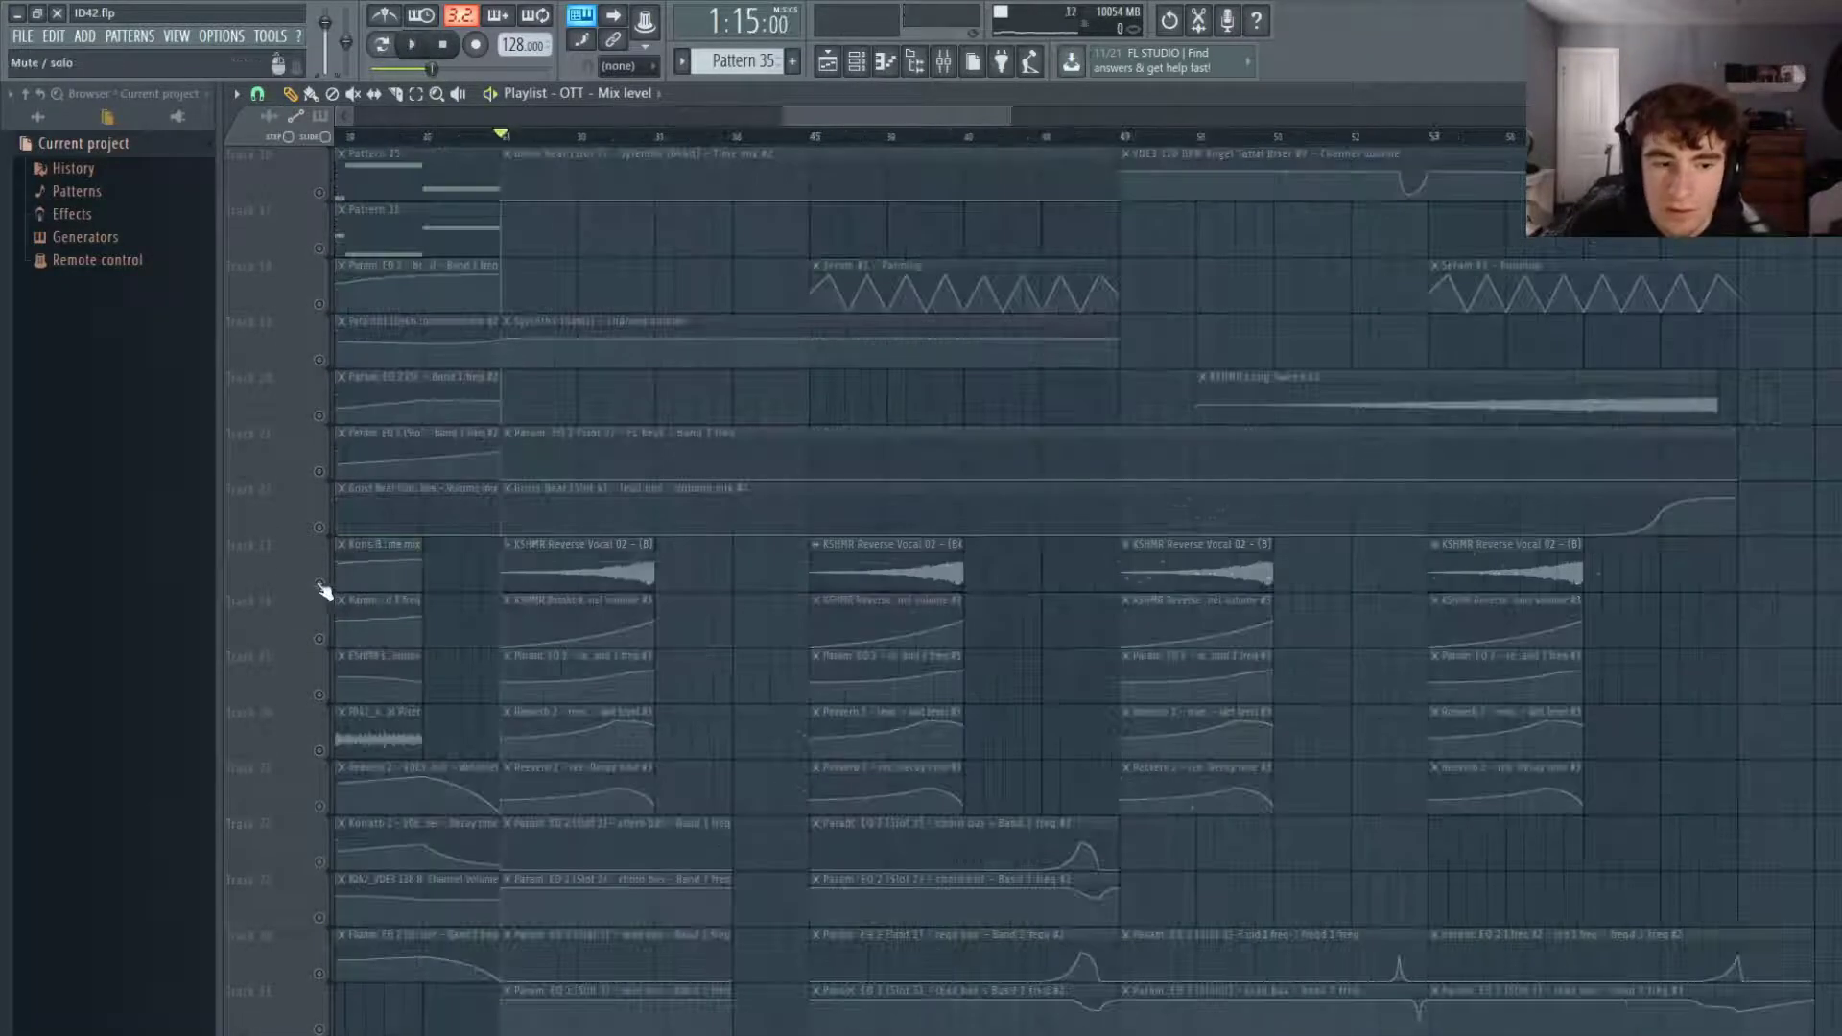
{"action": "left_click", "coordinate": [319, 583]}
{"action": "left_click", "coordinate": [319, 639]}
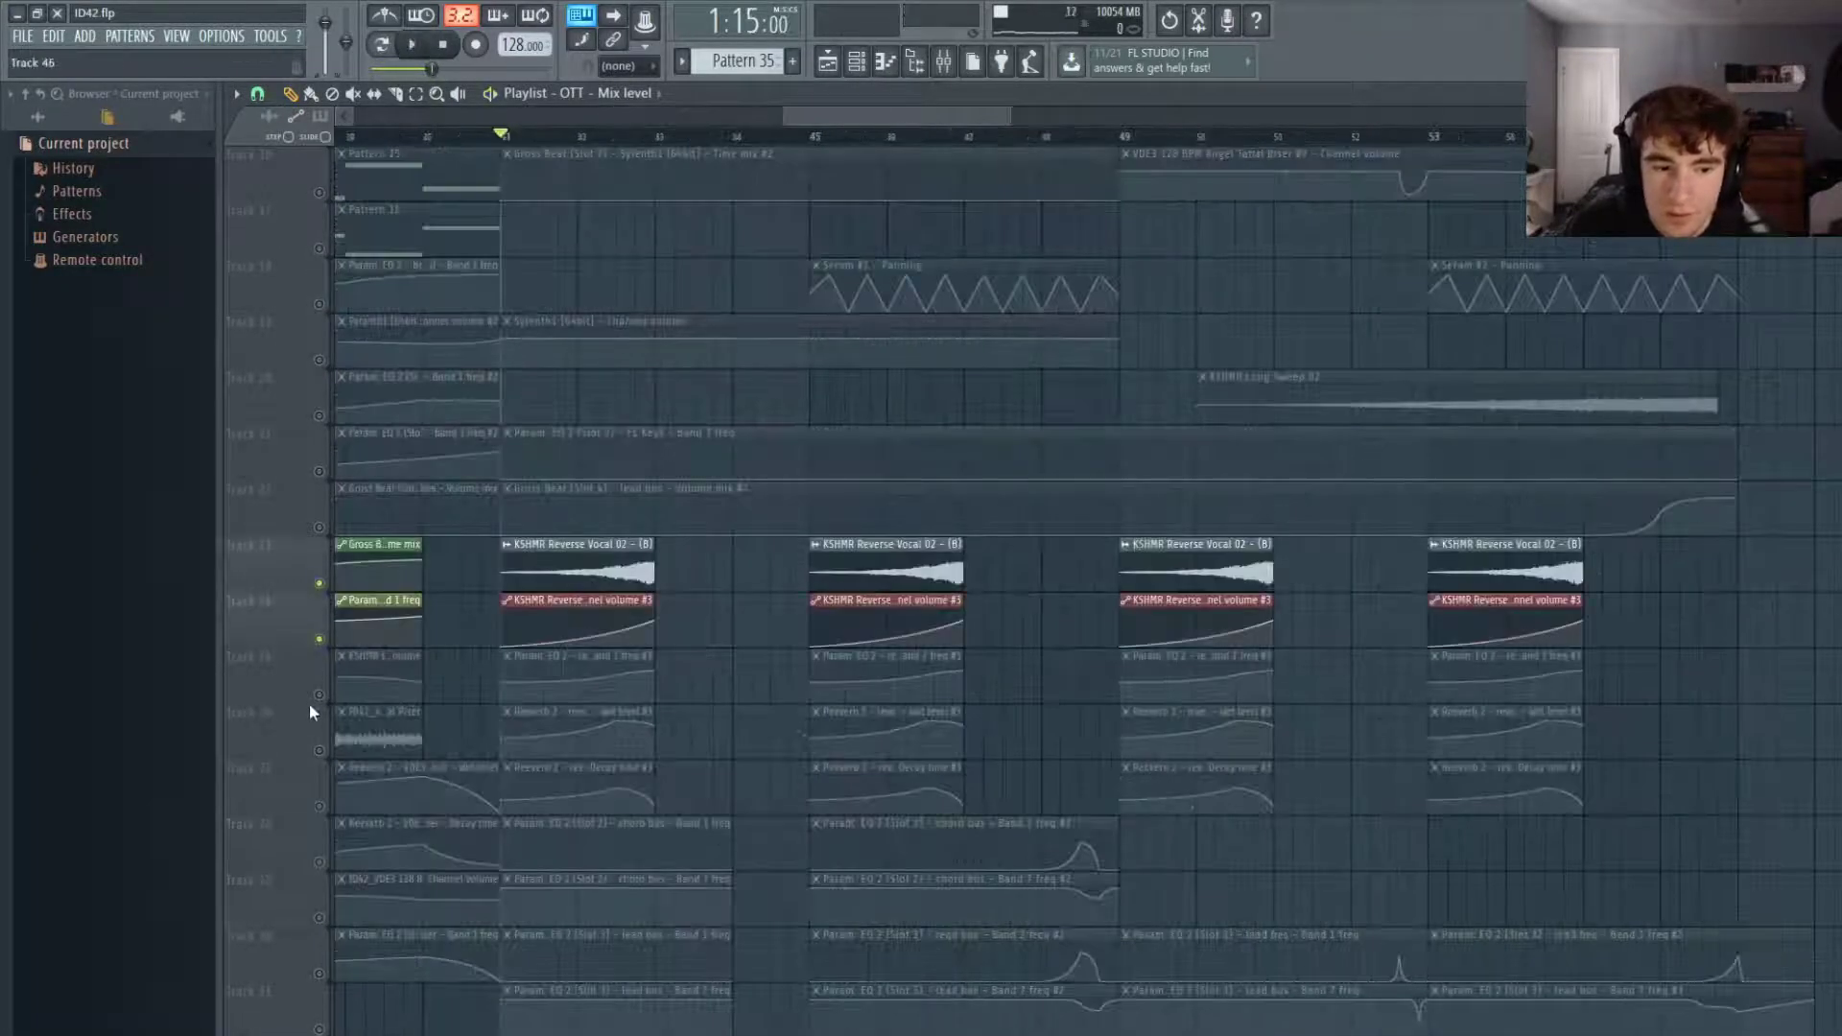
{"action": "left_click", "coordinate": [319, 694]}
{"action": "left_click", "coordinate": [319, 750]}
{"action": "left_click", "coordinate": [320, 806]}
{"action": "key", "text": "space"}
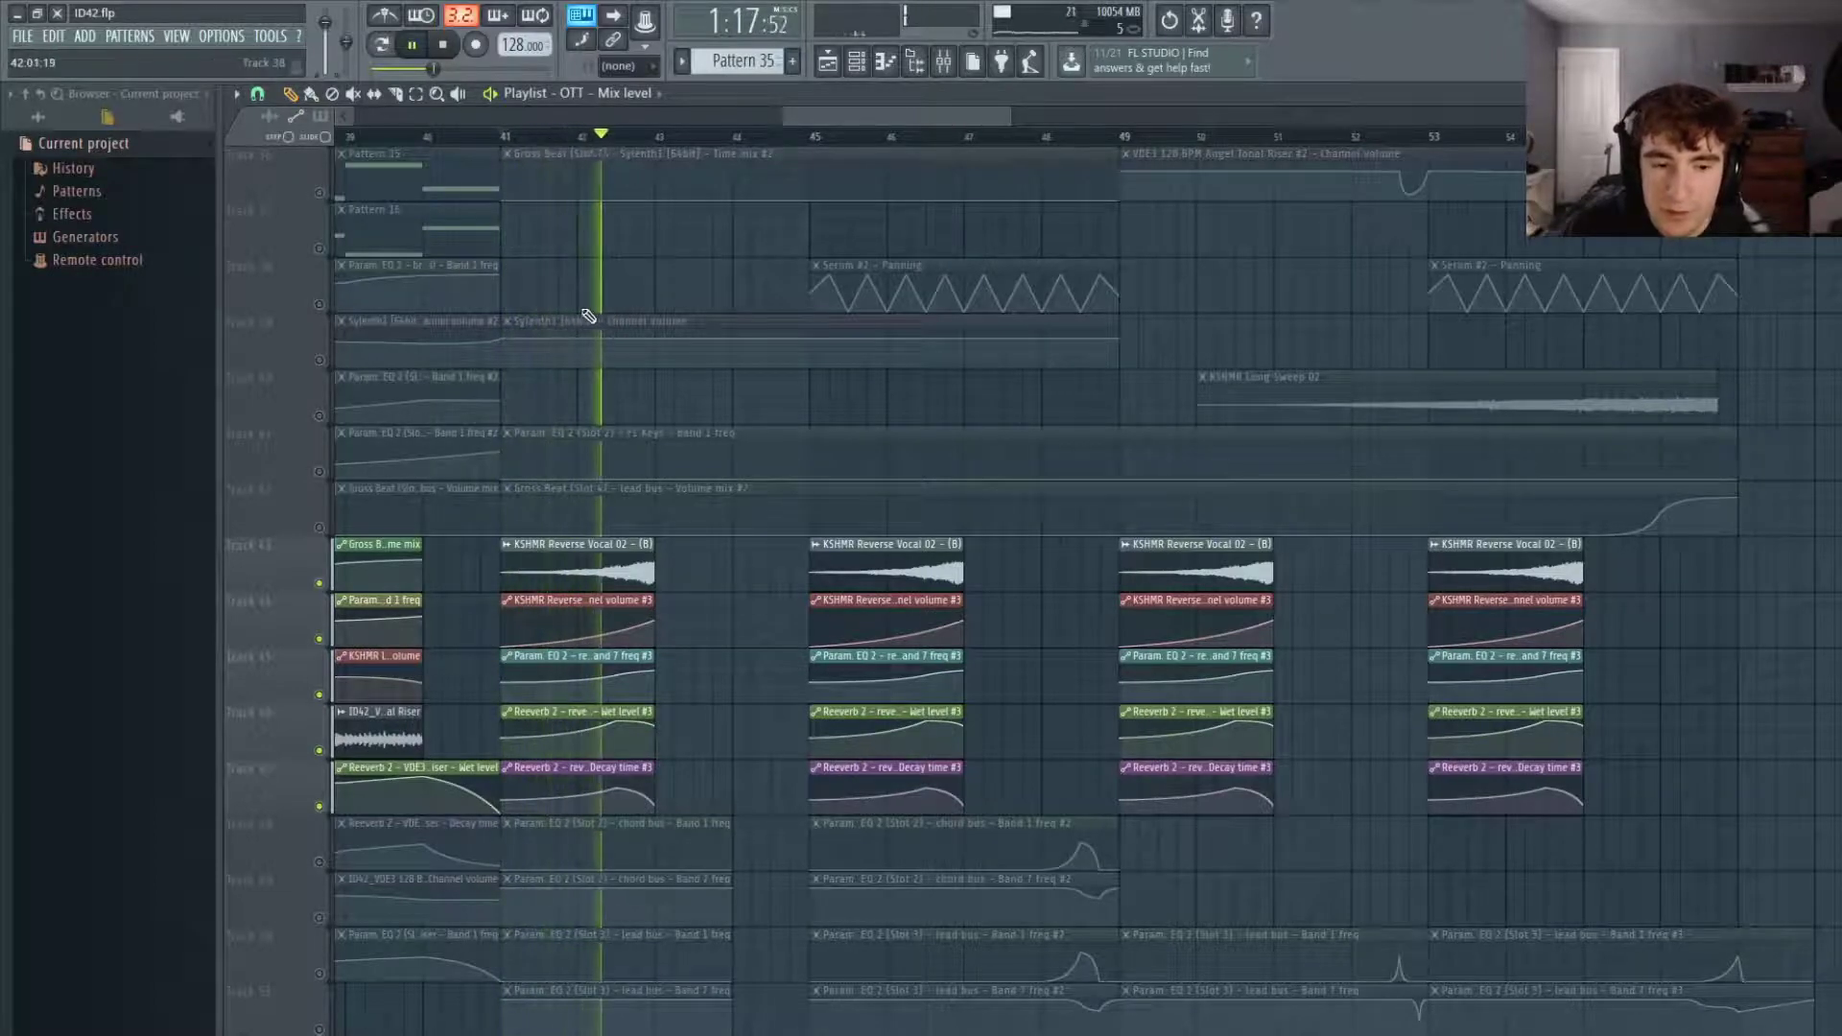
Solo the VDE3 drum clips on Track 5 and play them from bar 49.
{"action": "scroll", "coordinate": [1791, 274], "scroll_direction": "up", "scroll_amount": 10}
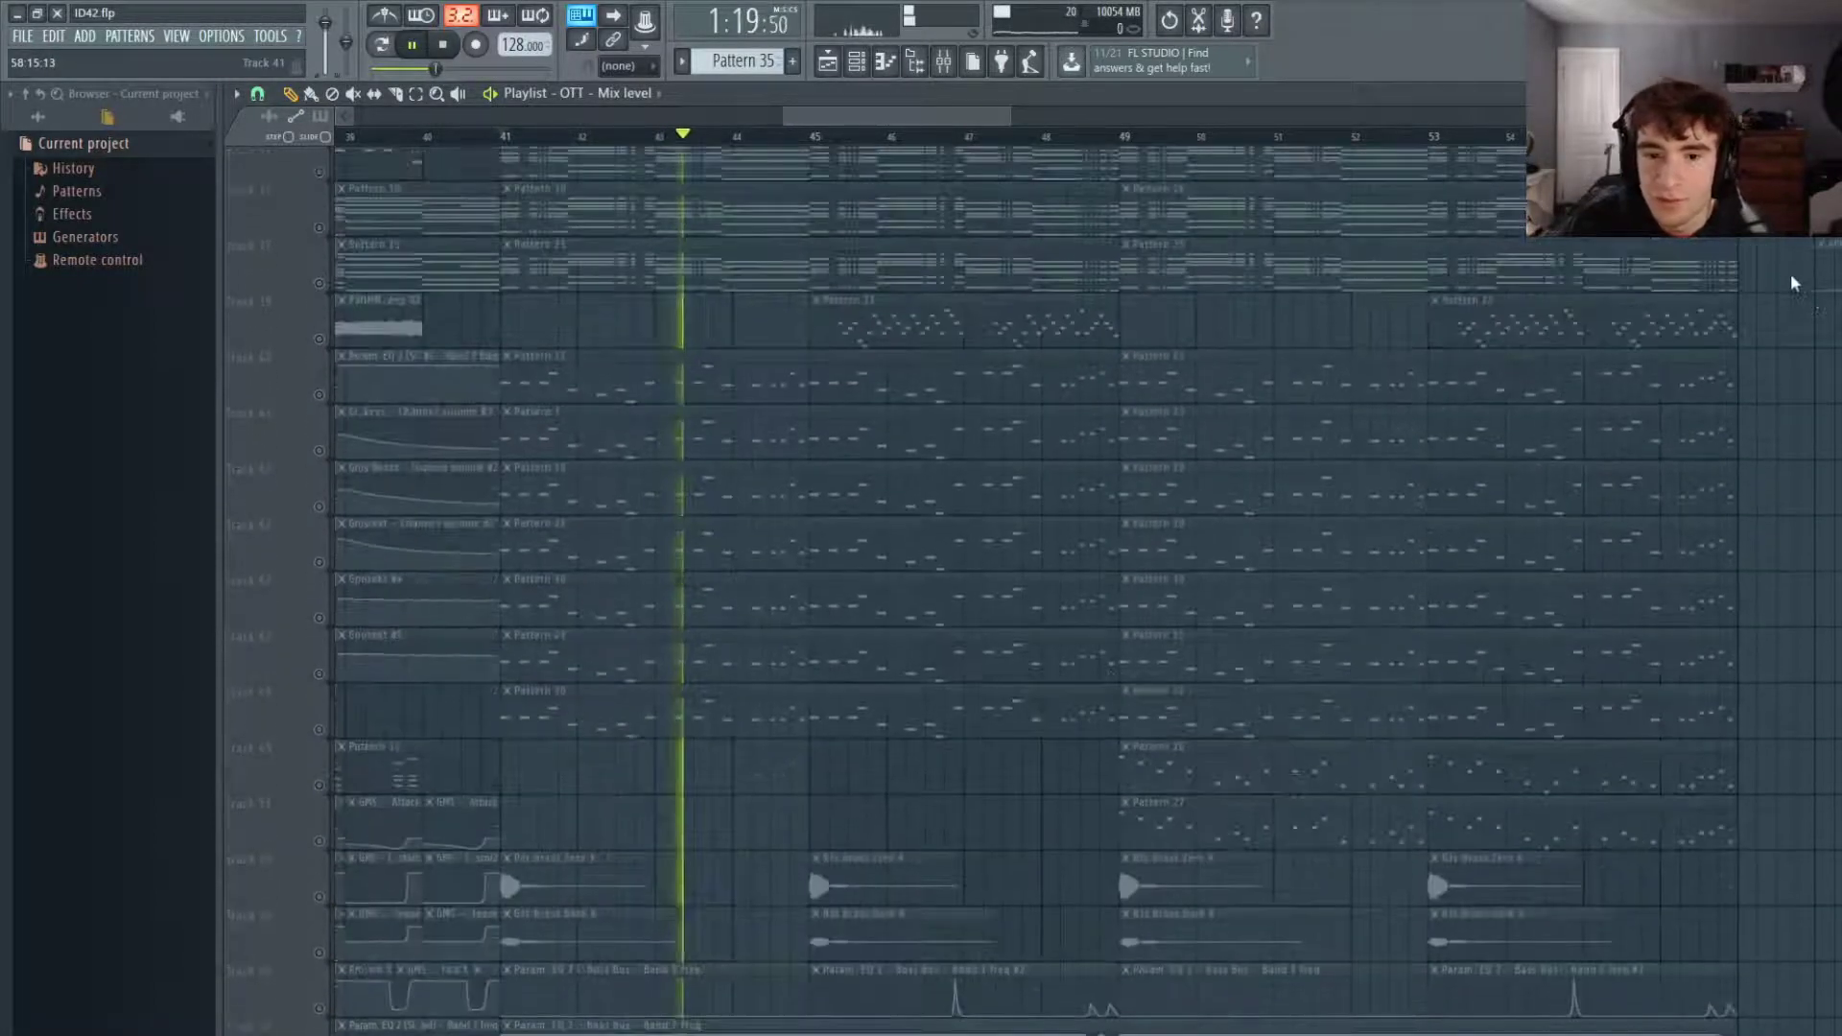
{"action": "scroll", "coordinate": [1790, 274], "scroll_direction": "up", "scroll_amount": 3}
{"action": "scroll", "coordinate": [761, 486], "scroll_direction": "up", "scroll_amount": 1}
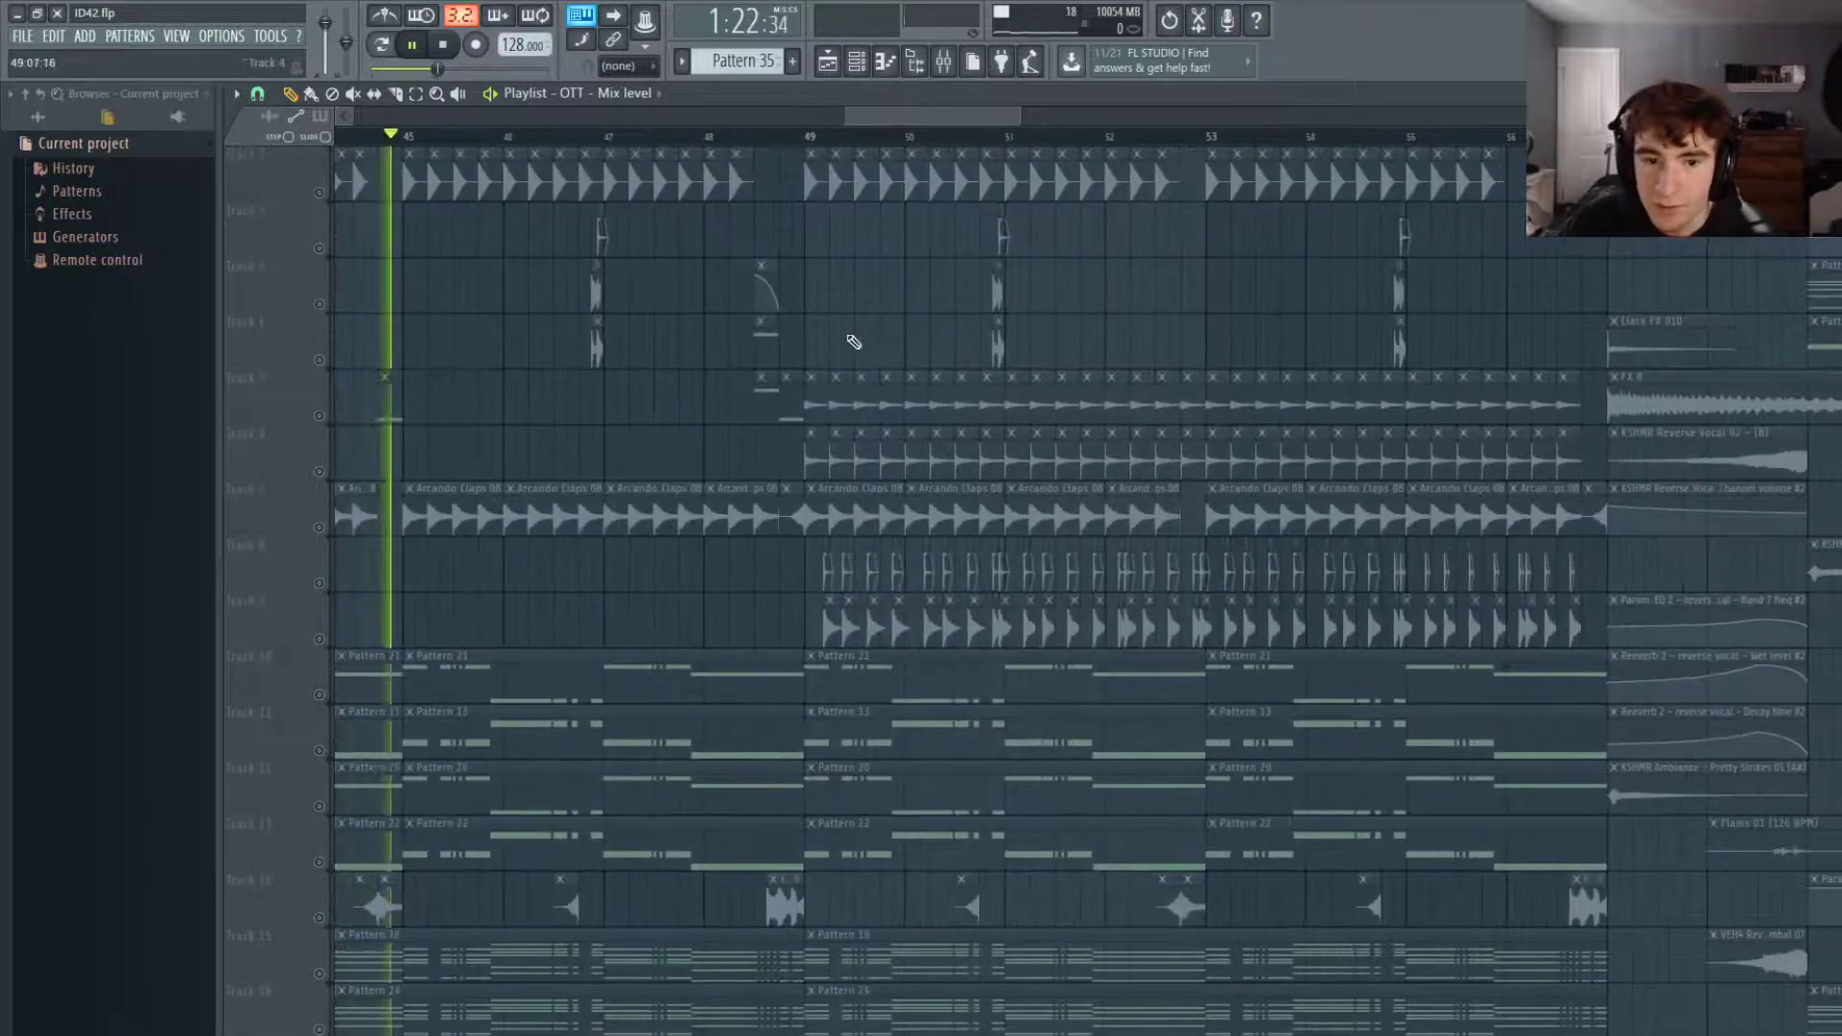
{"action": "key", "text": "space"}
{"action": "scroll", "coordinate": [902, 437], "scroll_direction": "up", "scroll_amount": 2}
{"action": "scroll", "coordinate": [904, 438], "scroll_direction": "up", "scroll_amount": 3}
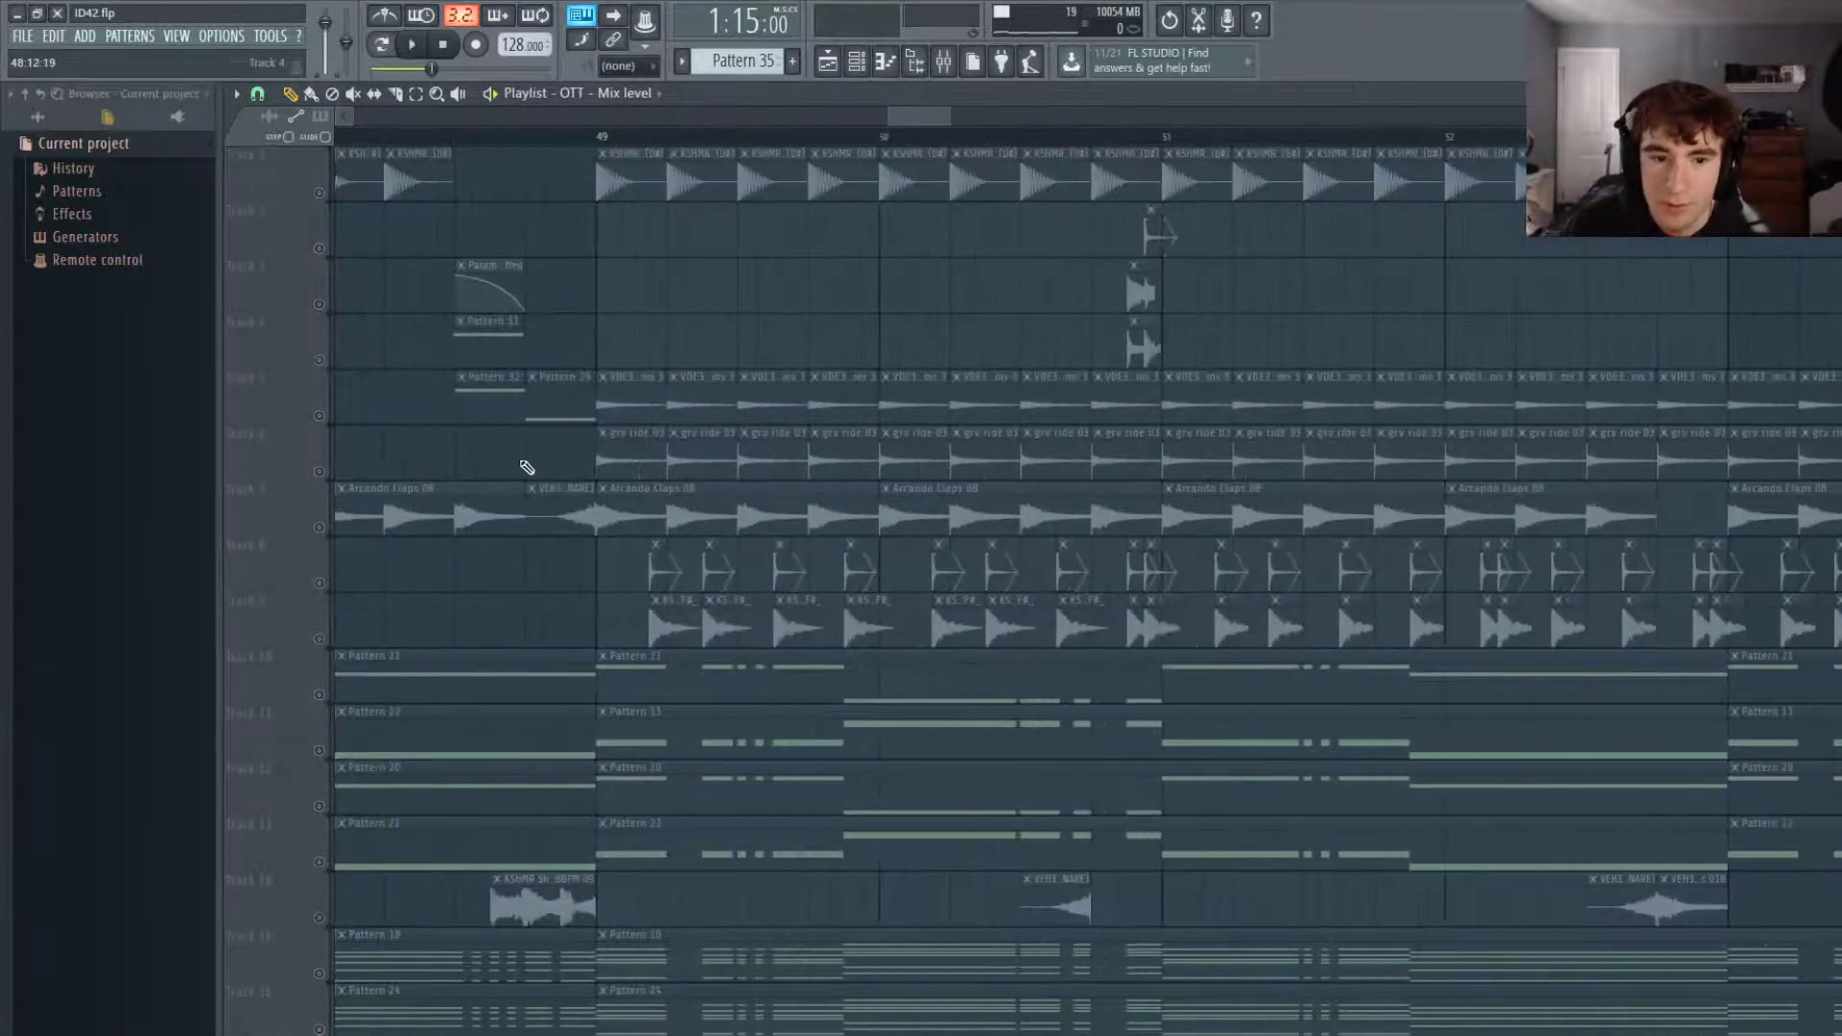
{"action": "left_click", "coordinate": [335, 419]}
{"action": "left_click", "coordinate": [602, 140]}
{"action": "key", "text": "space"}
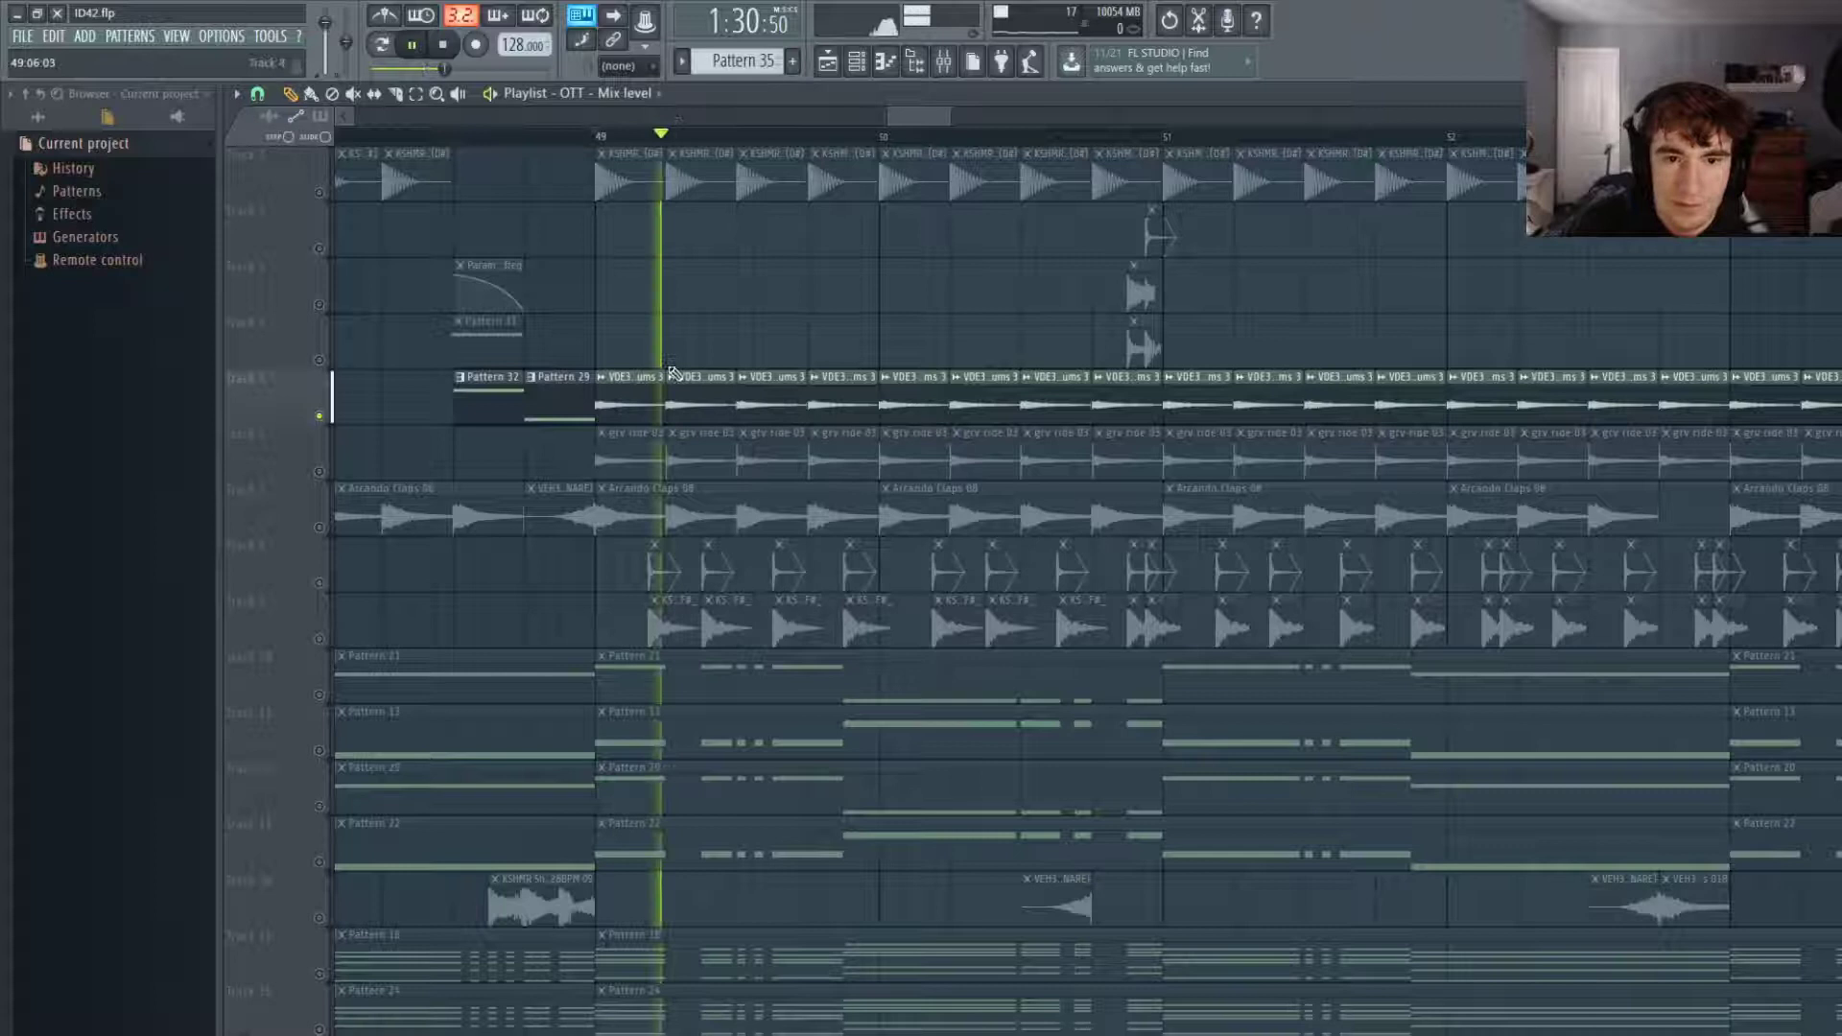
{"action": "key", "text": "space"}
Solo the grv ride 03 on Track 6 and play it from bar 49.
{"action": "right_click", "coordinate": [322, 469]}
{"action": "key", "text": "space"}
{"action": "key", "text": "space"}
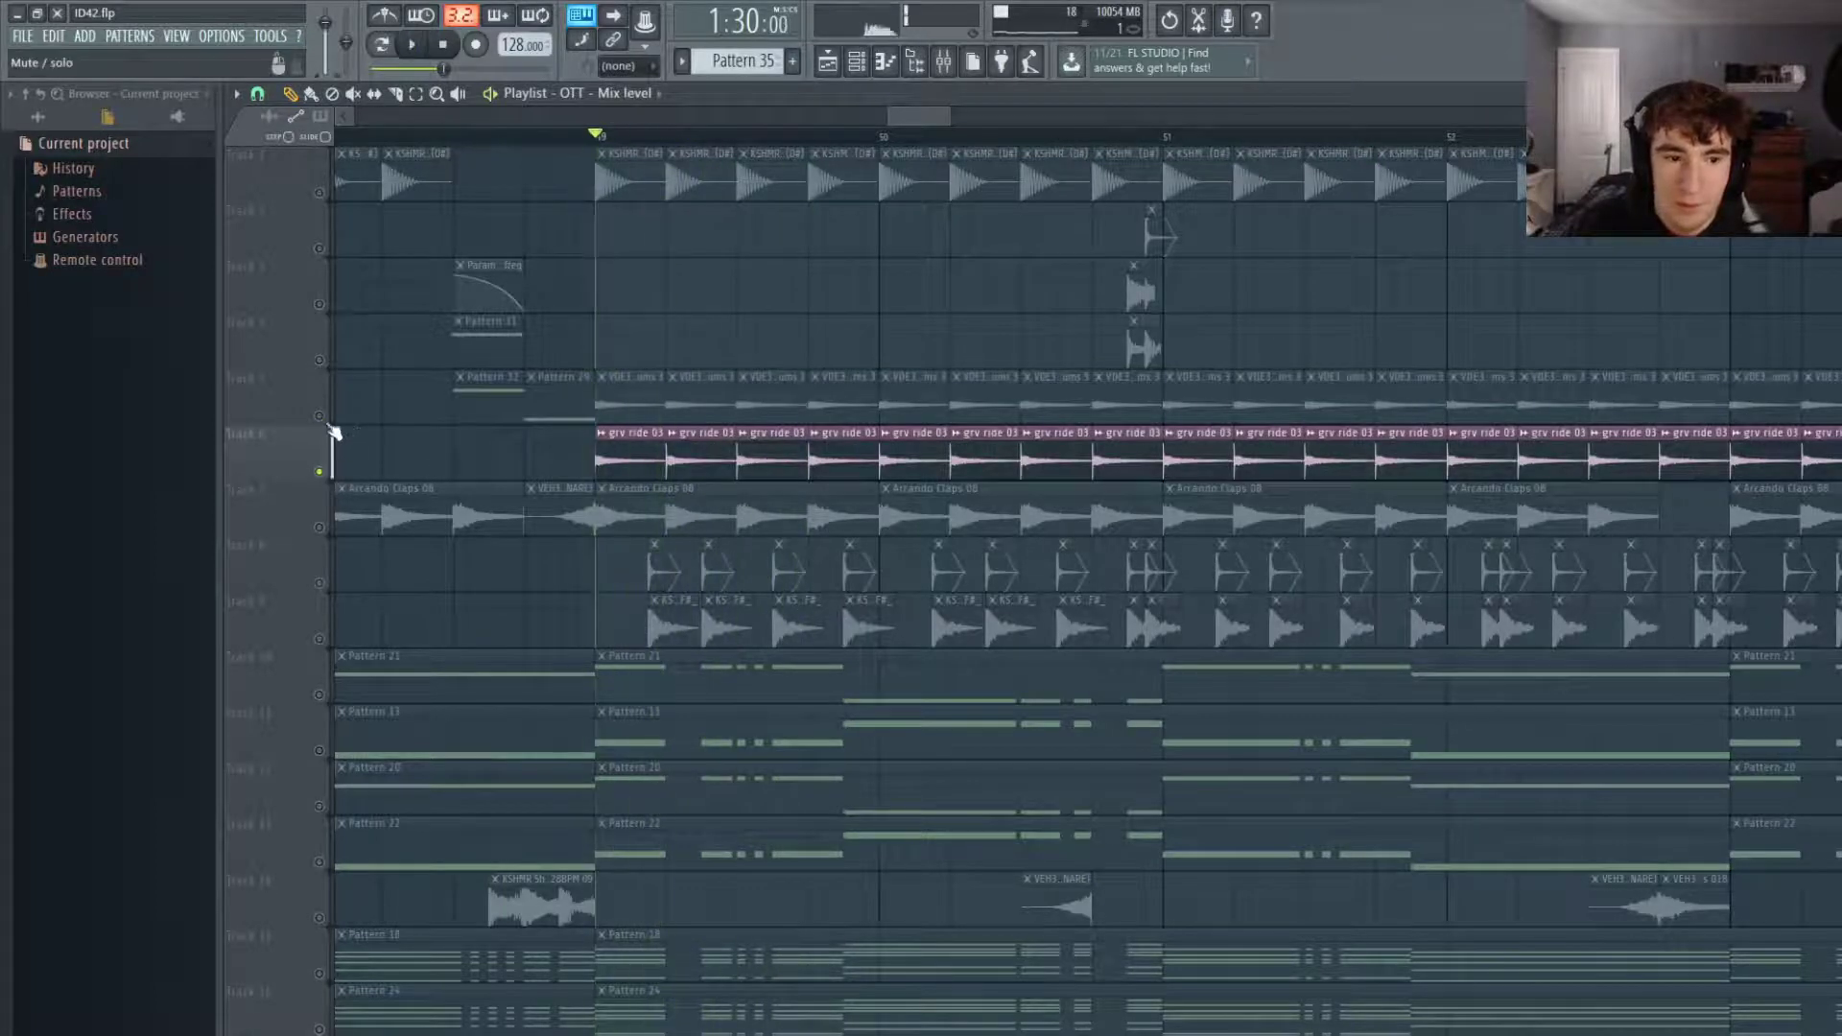
Unmute Track 5, the claps on Track 7 and the kick on Track 1, and play them with the ride from bar 49.
{"action": "left_click", "coordinate": [322, 417]}
{"action": "key", "text": "space"}
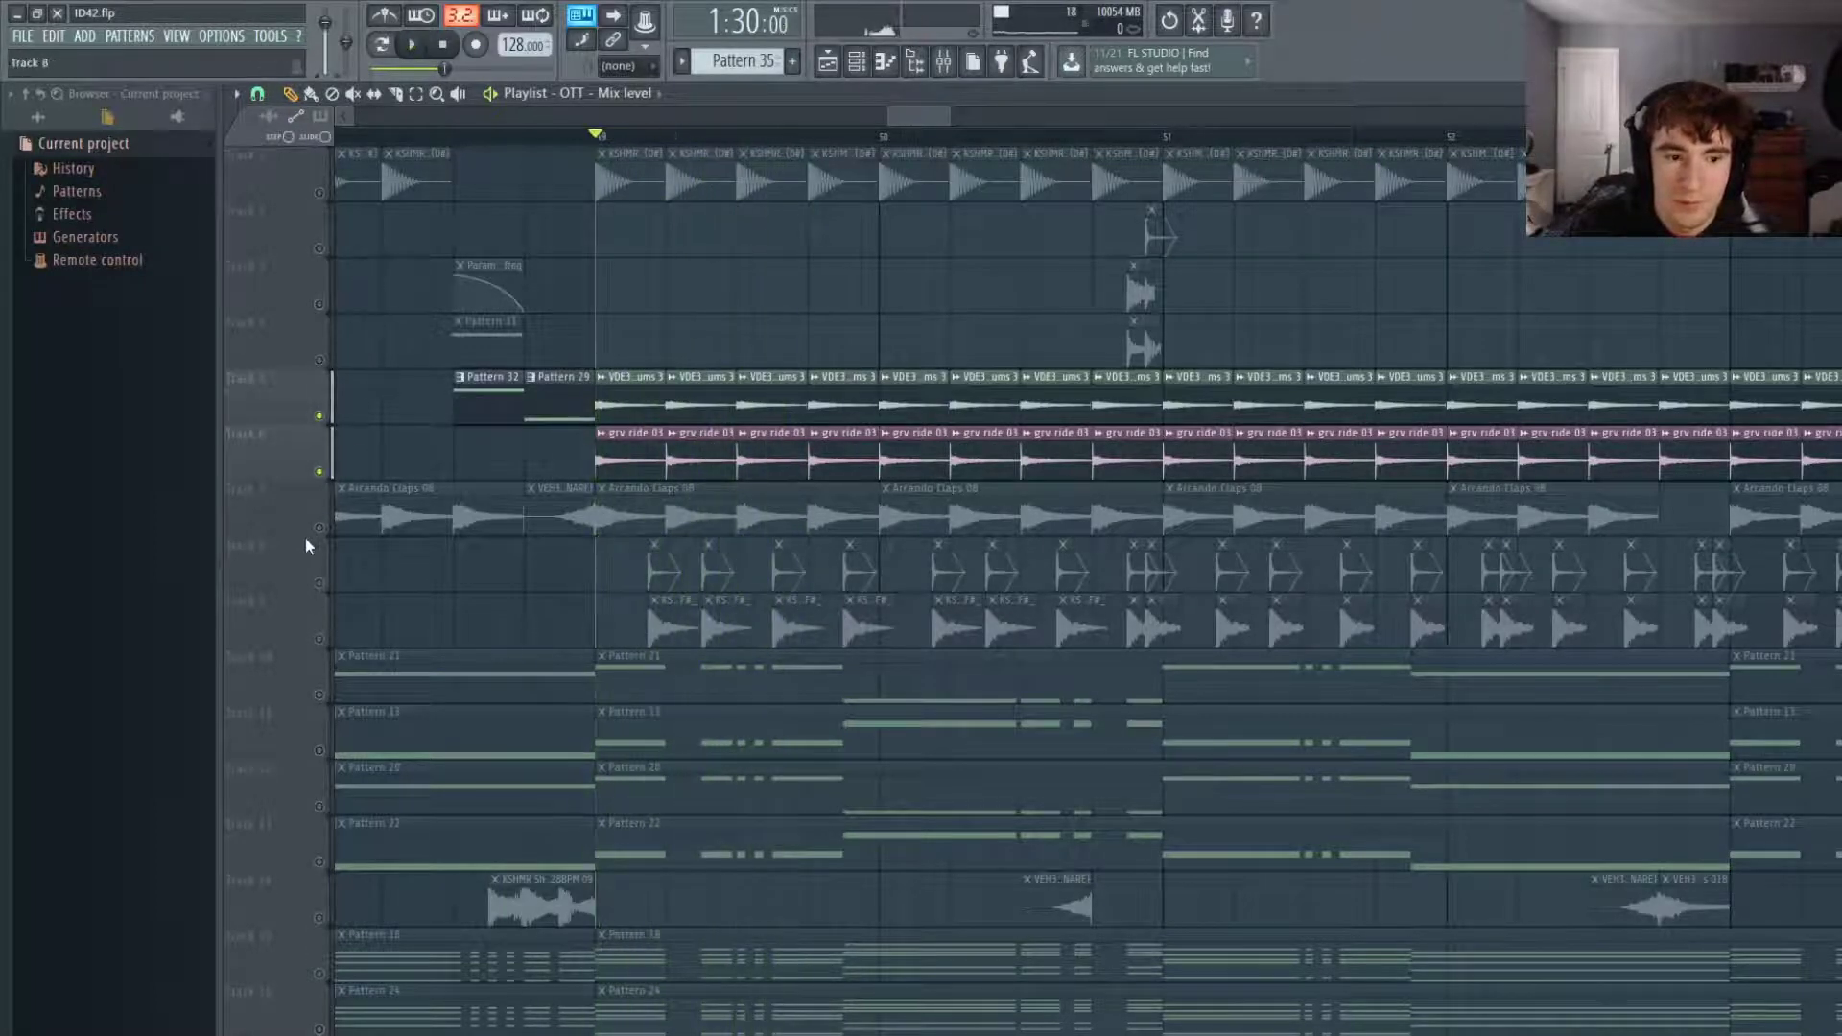
{"action": "left_click", "coordinate": [324, 518]}
{"action": "left_click", "coordinate": [320, 192]}
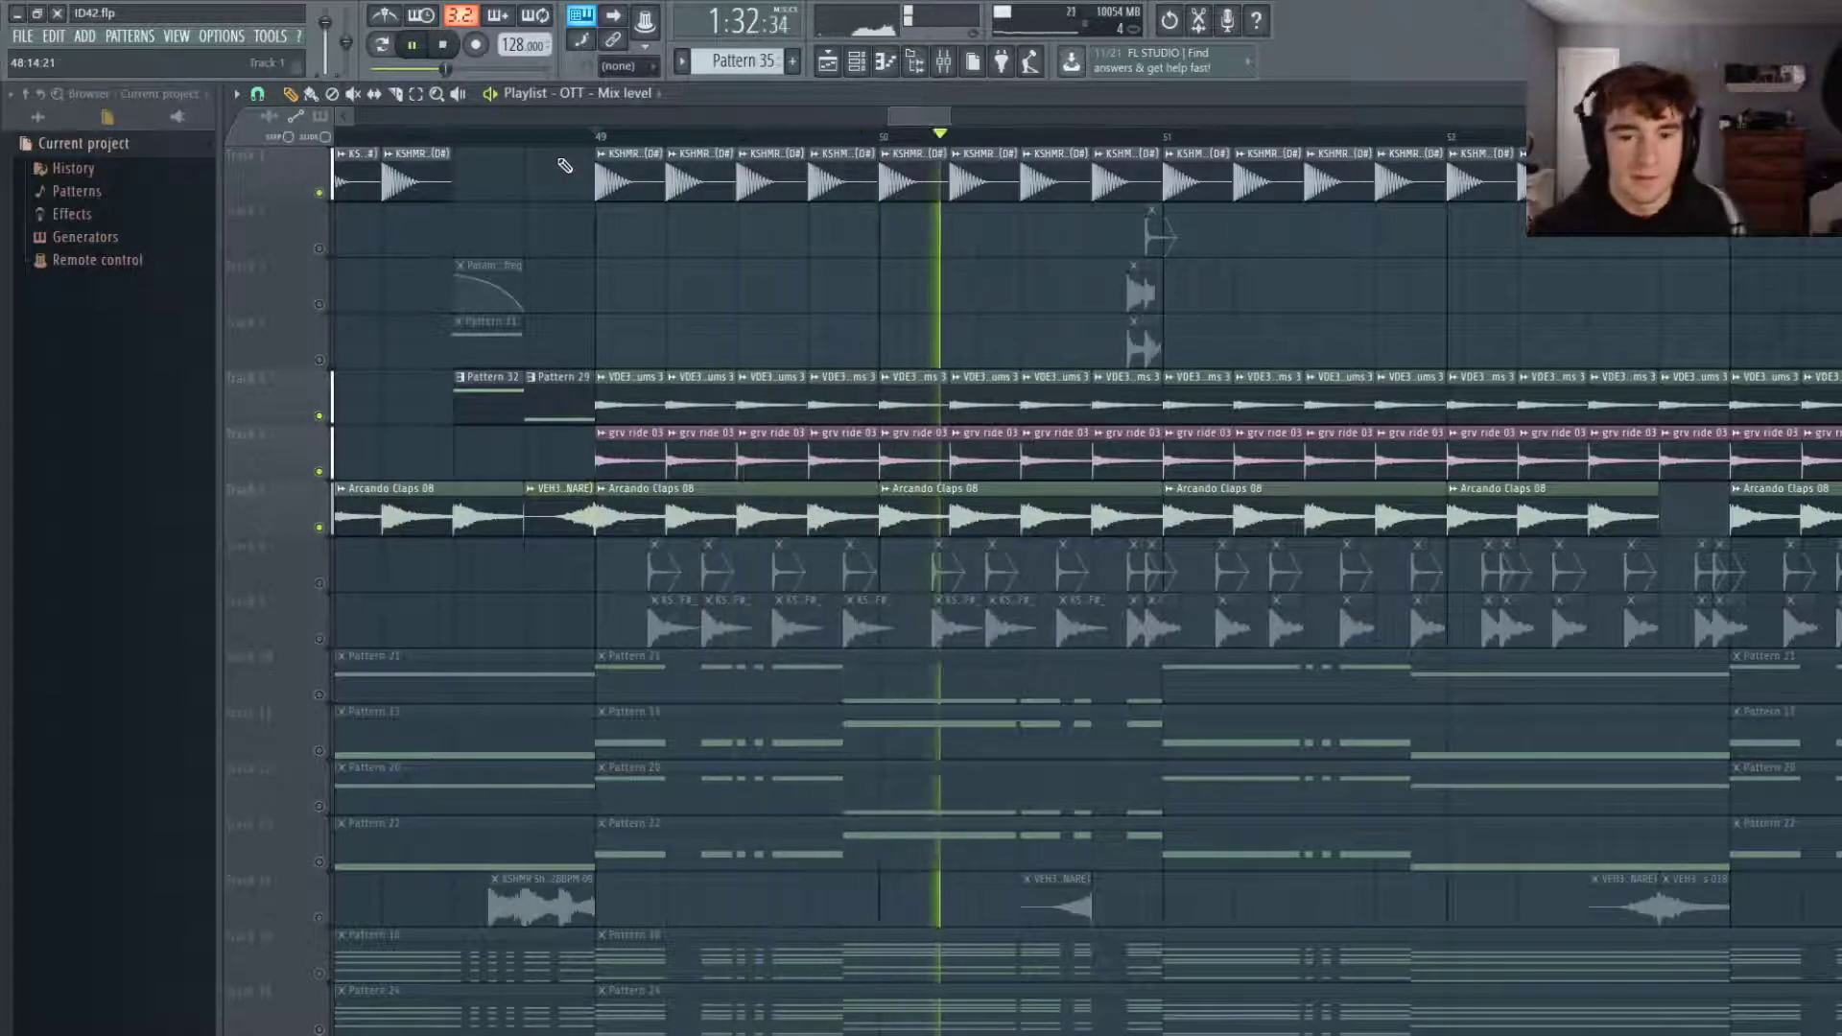
Solo the 08 Percussion clips on Track 8, unmute the KSHMR Tom 09 on Track 9, and play both from bar 49.
{"action": "key", "text": "space"}
{"action": "key", "text": "space"}
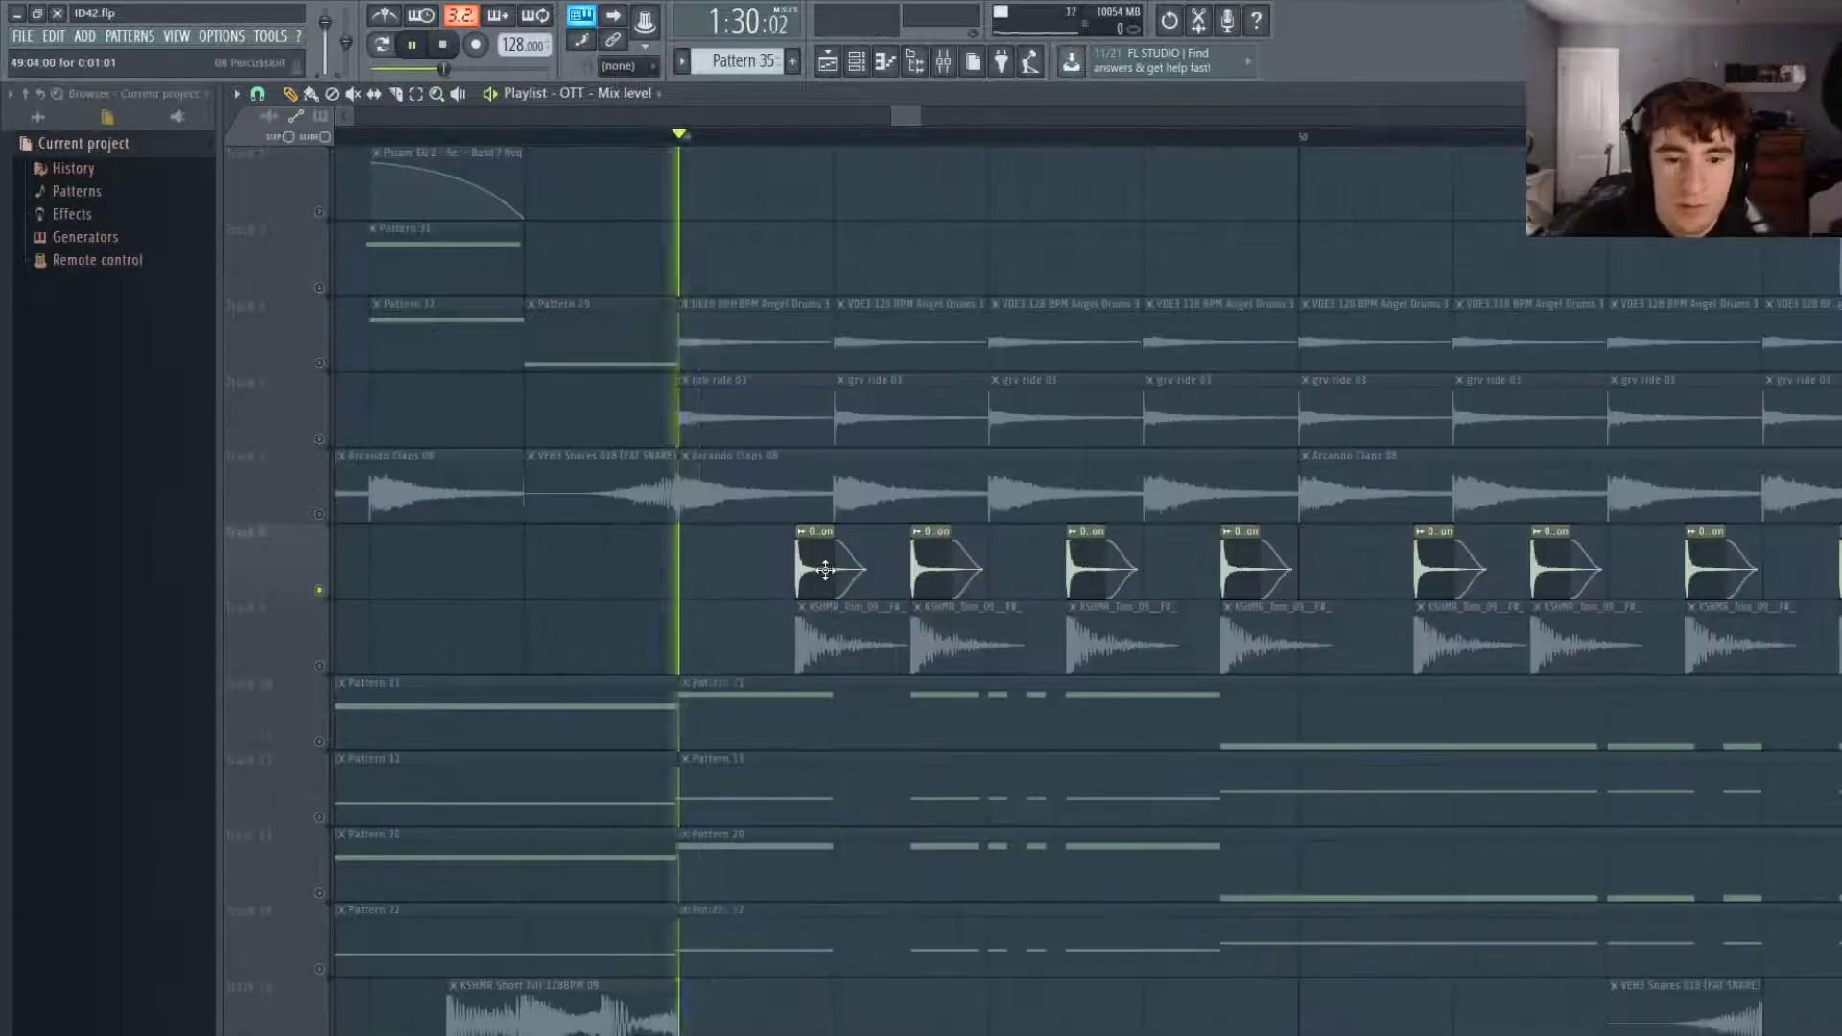
{"action": "left_click", "coordinate": [319, 666]}
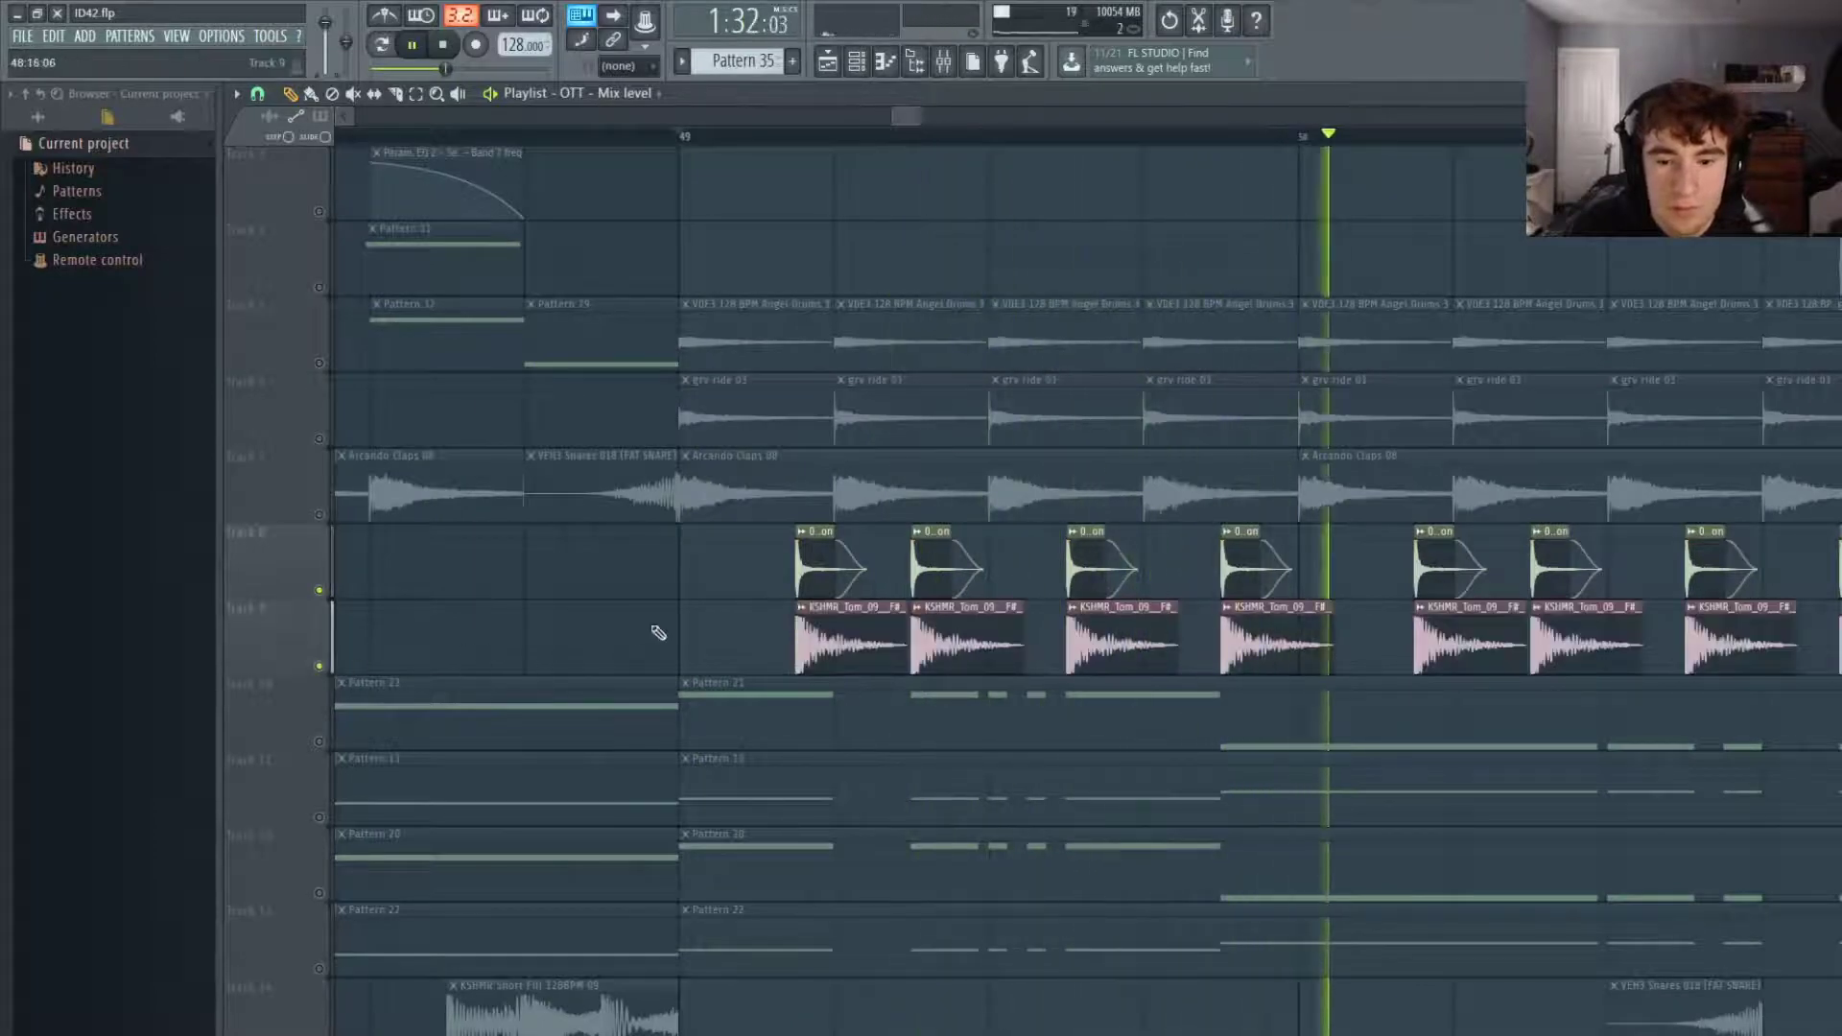
{"action": "scroll", "coordinate": [727, 592], "scroll_direction": "down", "scroll_amount": 3}
{"action": "scroll", "coordinate": [1270, 622], "scroll_direction": "up", "scroll_amount": 3}
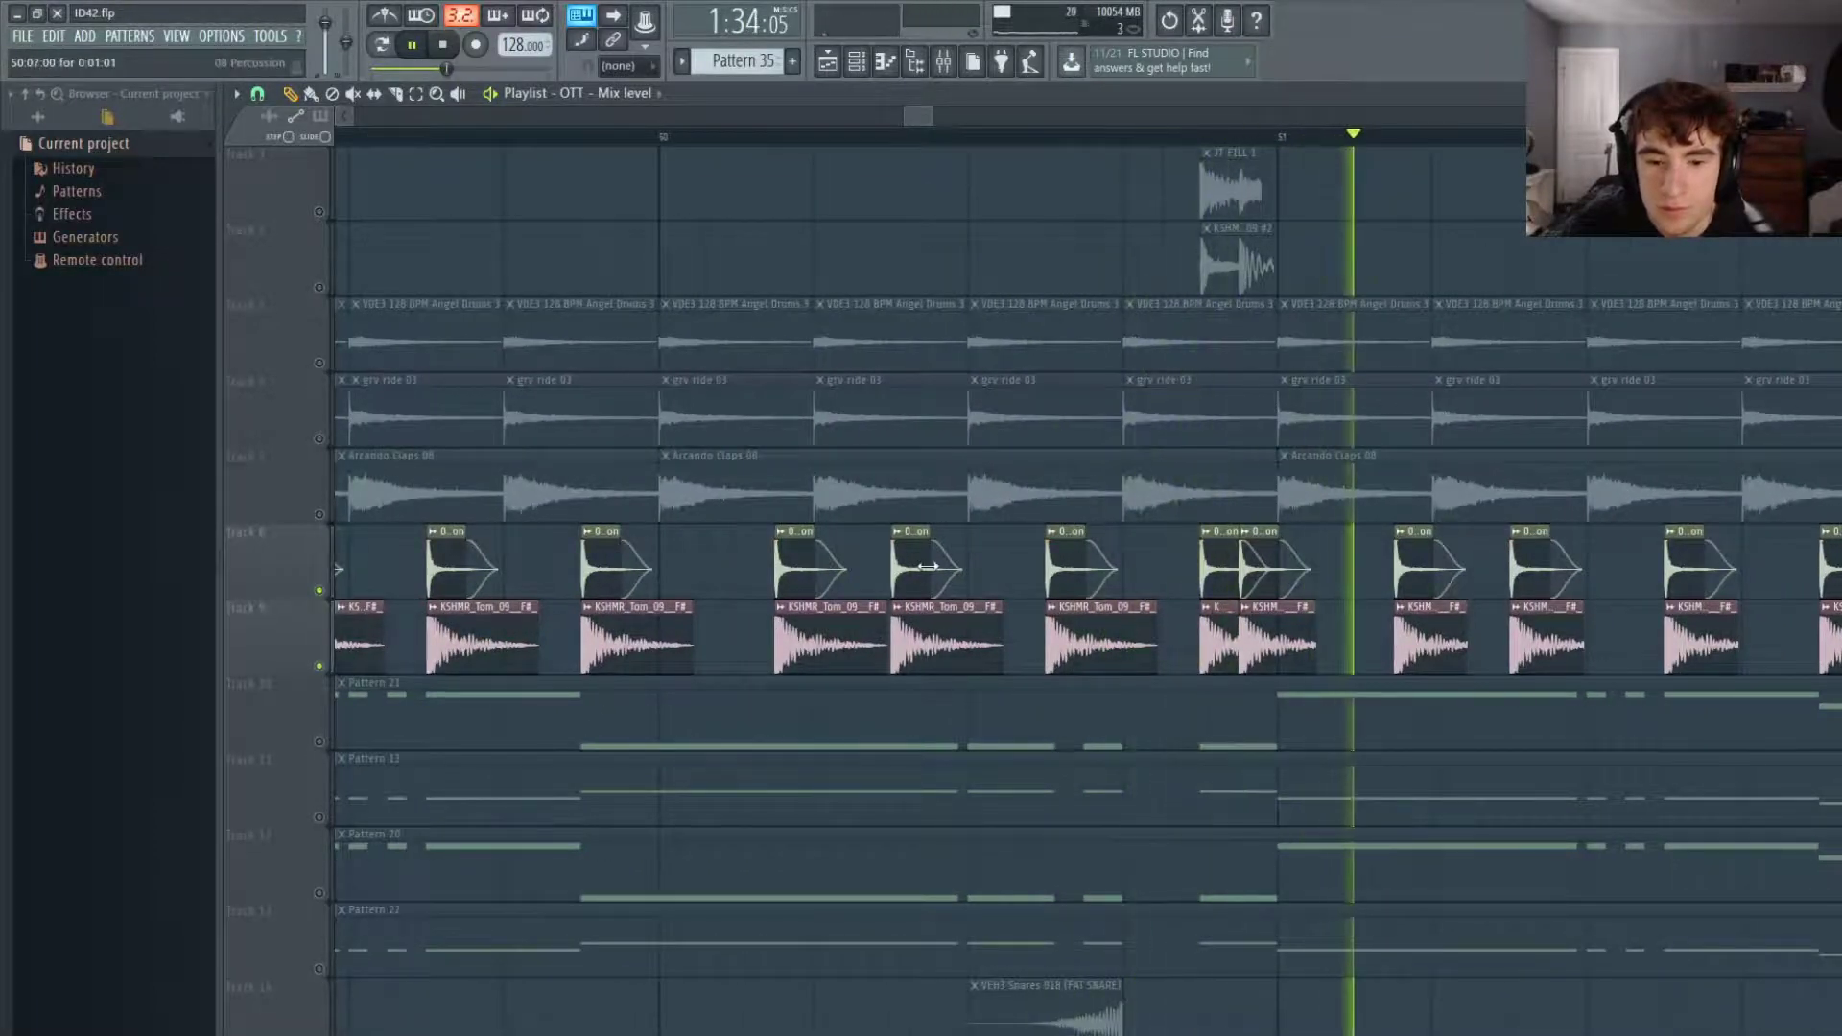
{"action": "scroll", "coordinate": [543, 629], "scroll_direction": "down", "scroll_amount": 2}
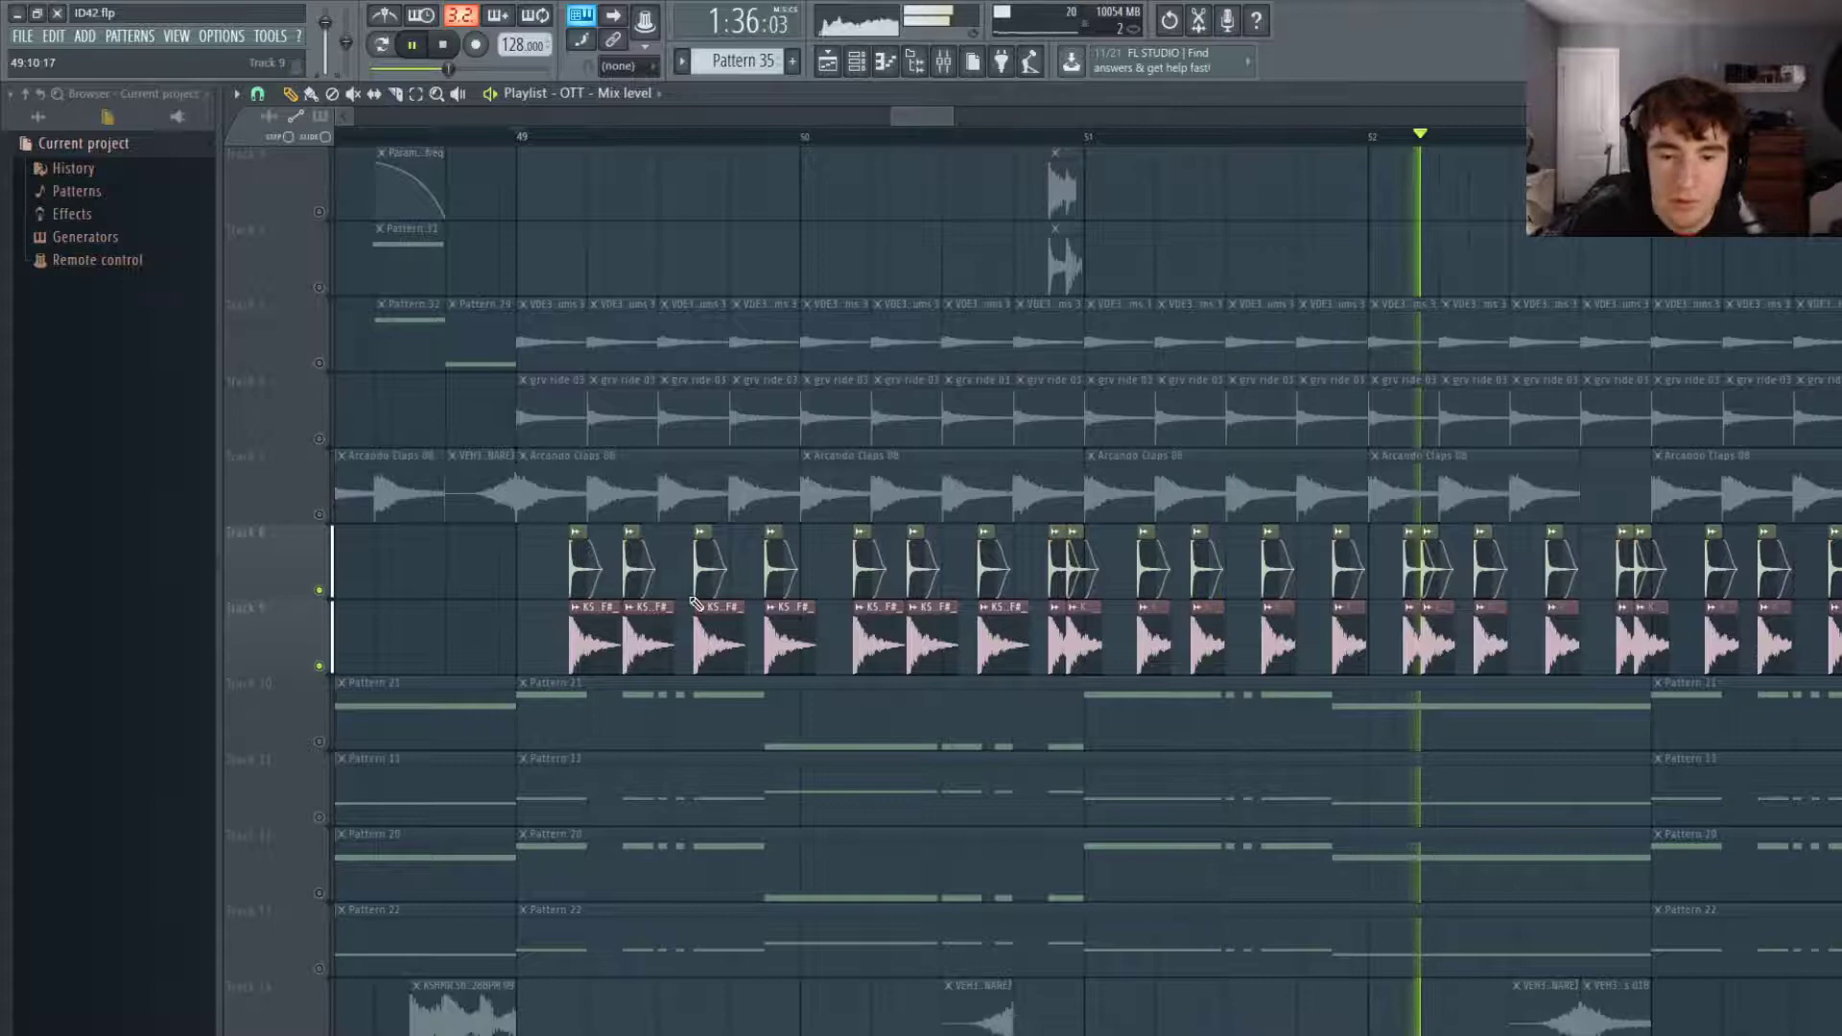
Inspect the sample settings of the first 08 Percussion clip after bar 49, close them, and pick the KSHMR Tom 09 clip below it.
{"action": "scroll", "coordinate": [539, 635], "scroll_direction": "up", "scroll_amount": 3}
{"action": "scroll", "coordinate": [654, 587], "scroll_direction": "up", "scroll_amount": 3}
{"action": "double_click", "coordinate": [703, 561]}
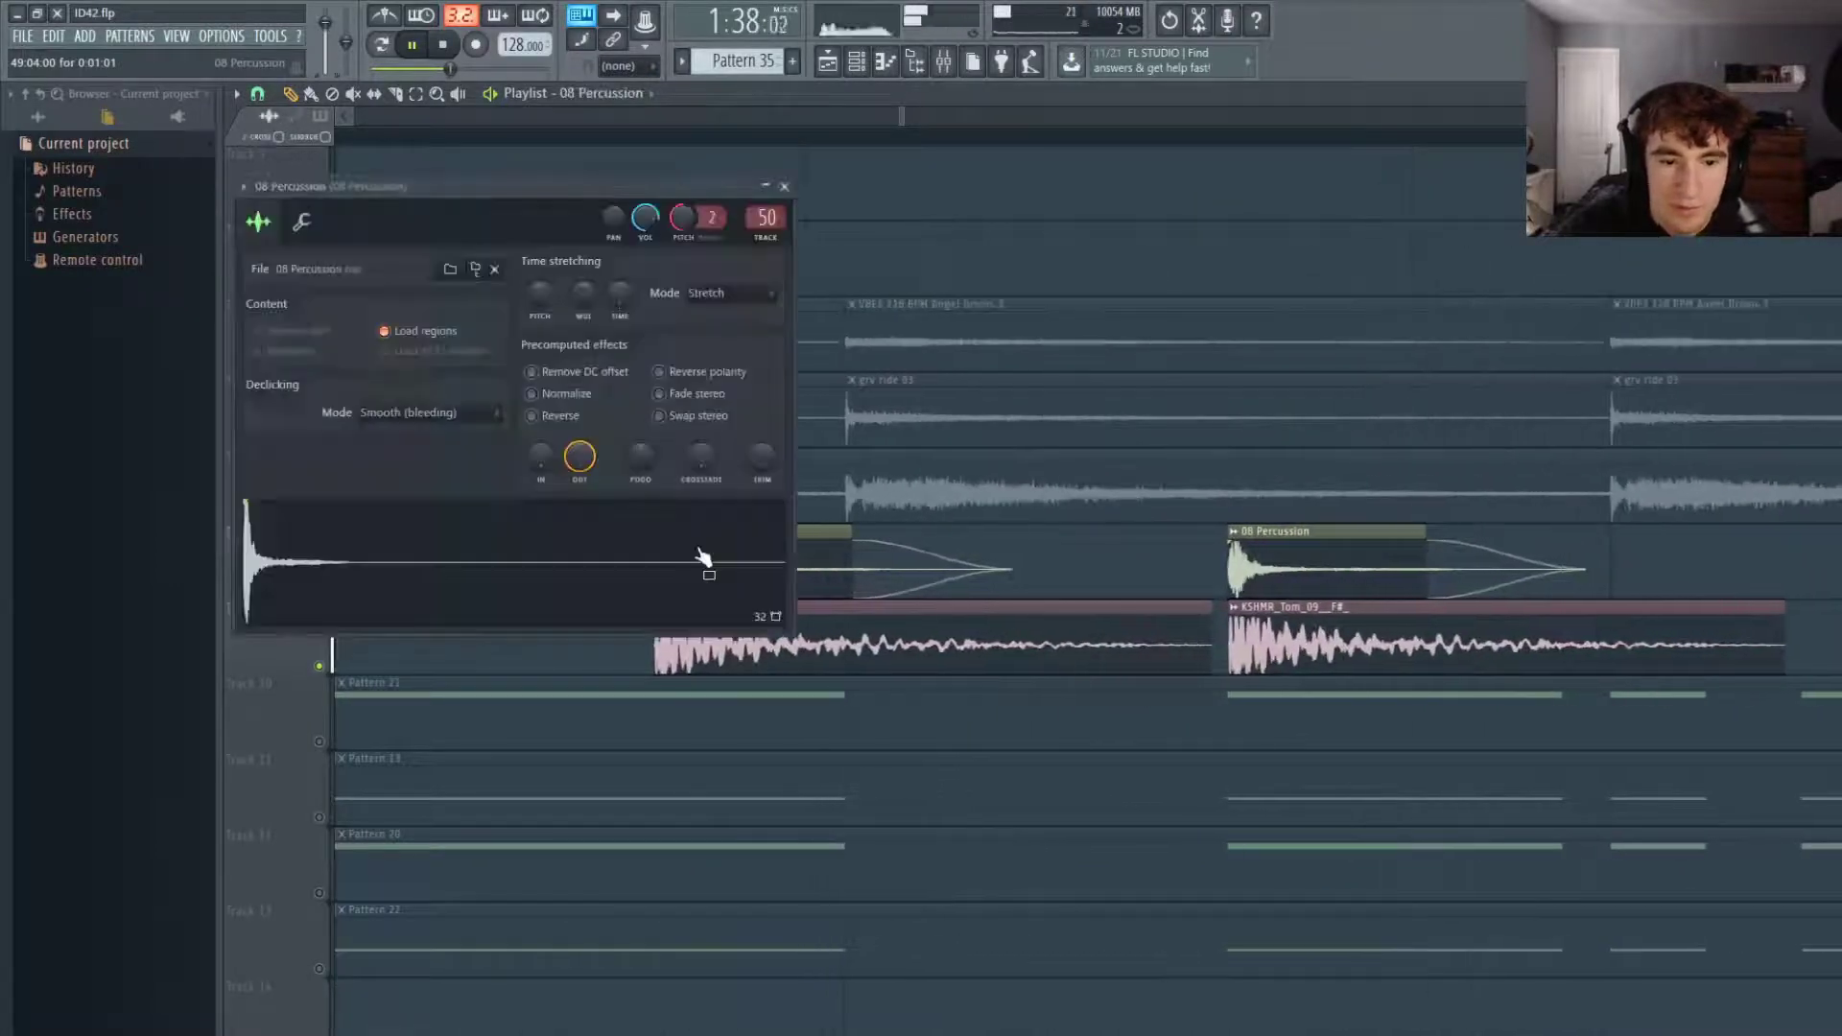
{"action": "key", "text": "Escape"}
{"action": "left_click", "coordinate": [771, 648]}
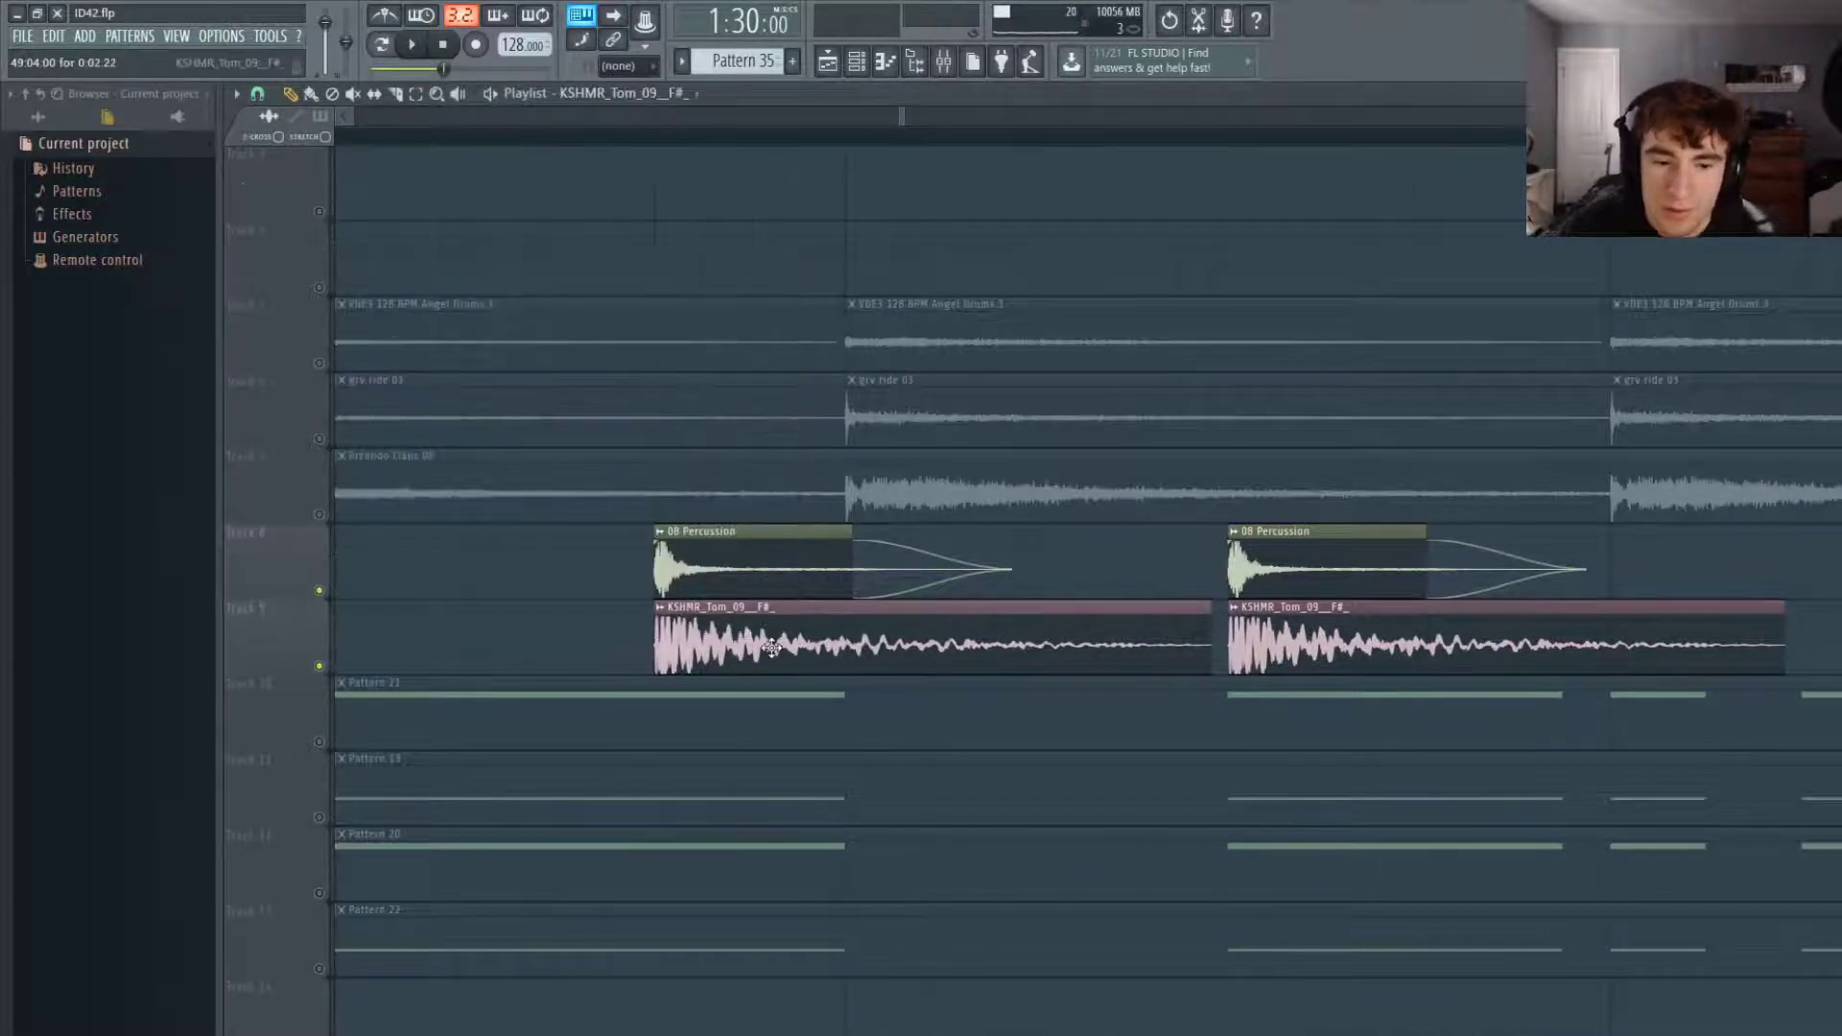
Replay the layered 08 Percussion and tom clips from bar 49 and examine their rhythm alongside the melodic patterns up to bar 57.
{"action": "key", "text": "space"}
{"action": "scroll", "coordinate": [879, 734], "scroll_direction": "down", "scroll_amount": 4}
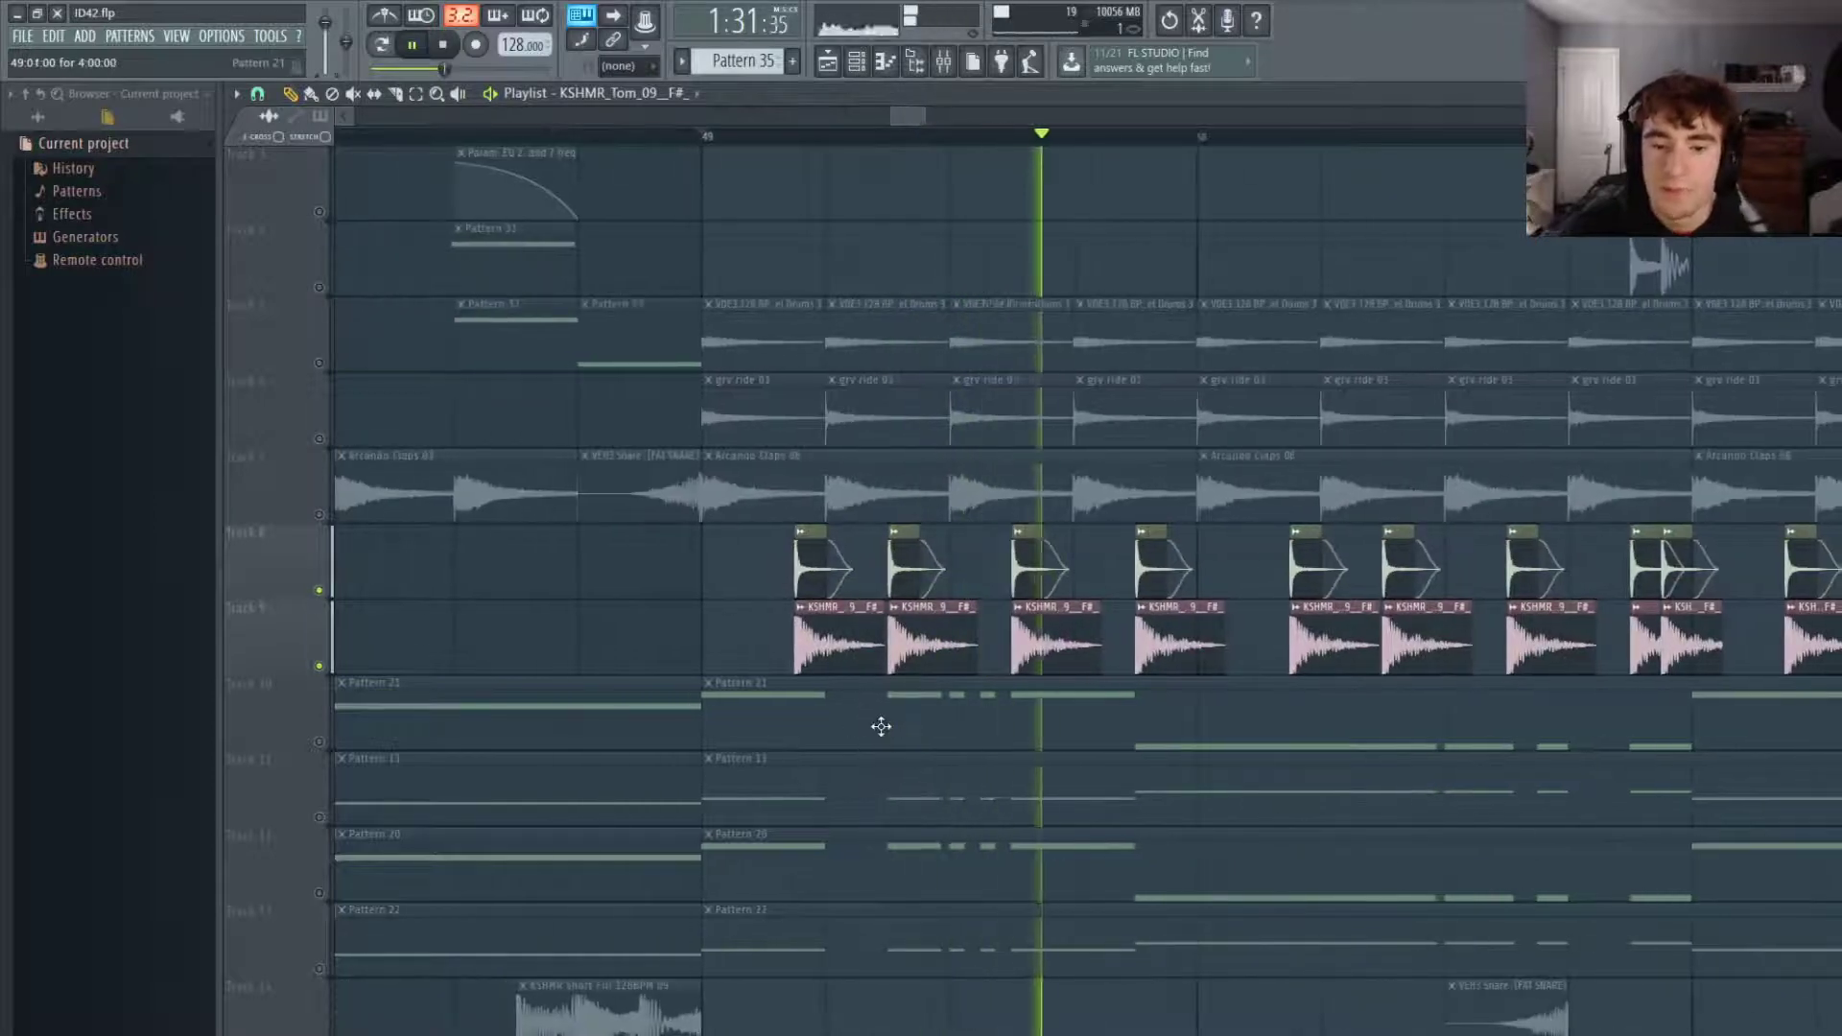
{"action": "scroll", "coordinate": [1268, 647], "scroll_direction": "down", "scroll_amount": 4}
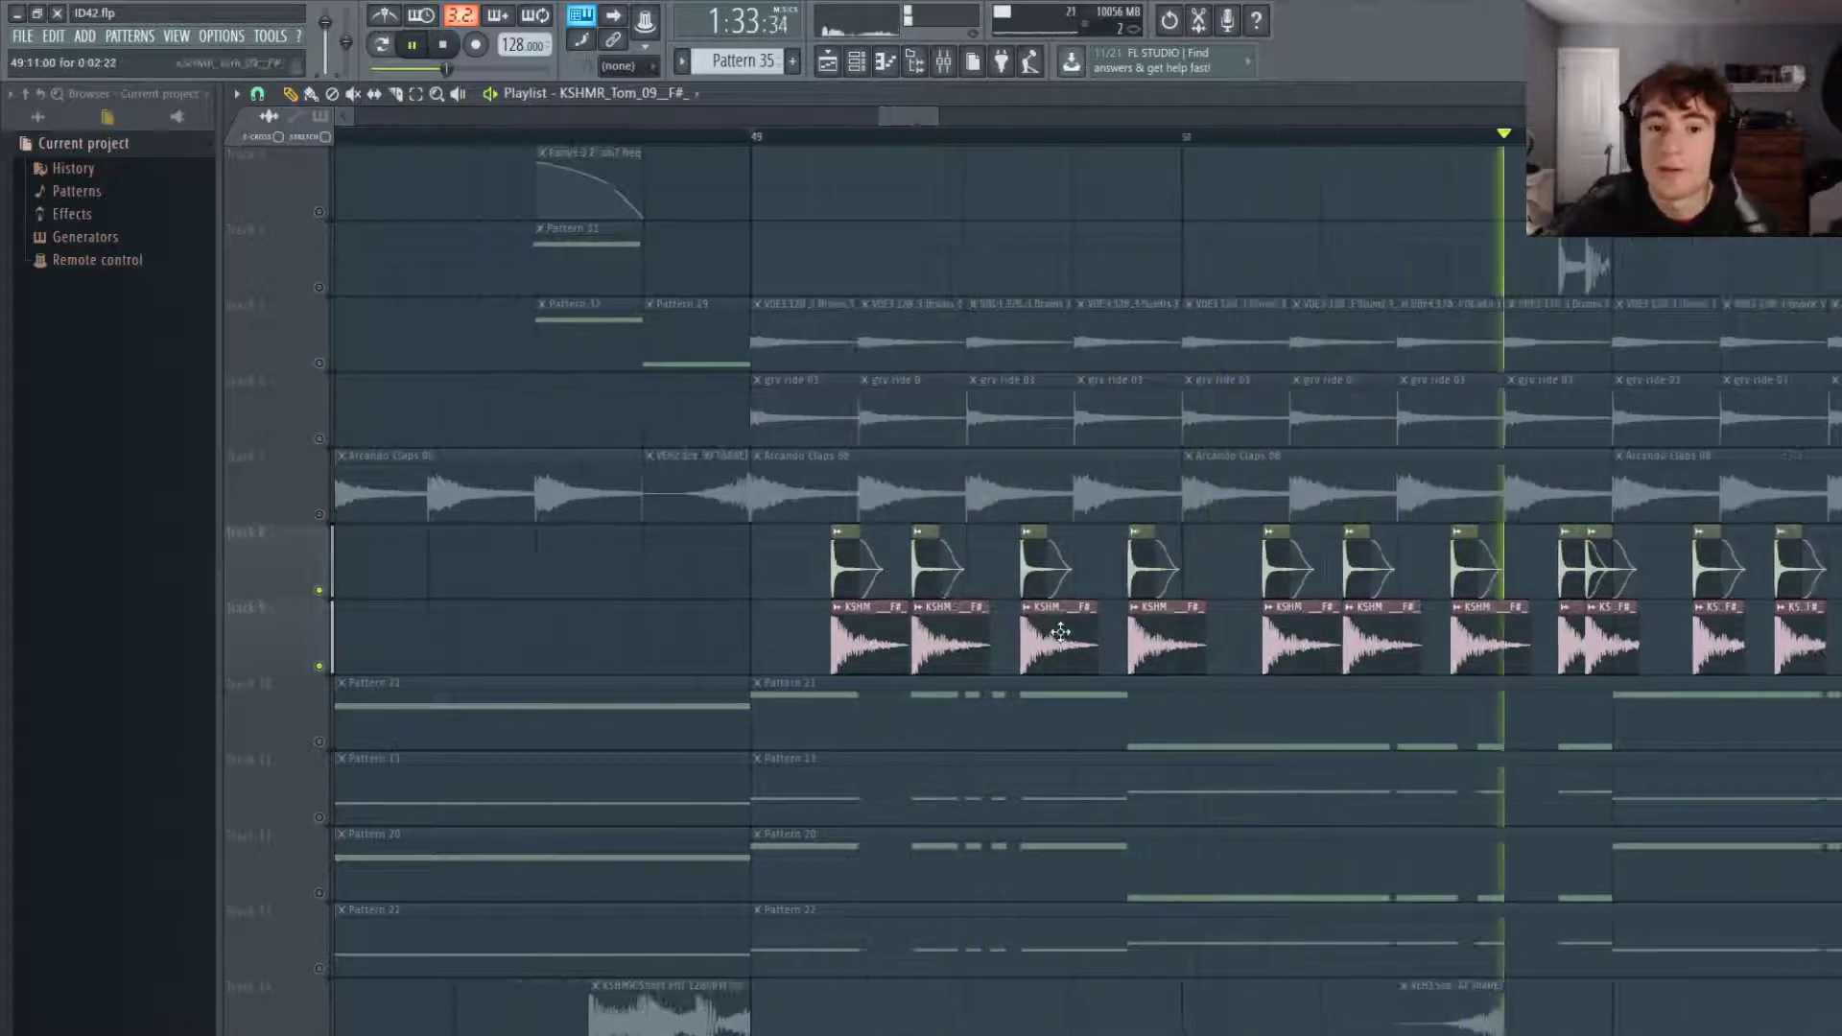
{"action": "scroll", "coordinate": [1269, 648], "scroll_direction": "up", "scroll_amount": 3}
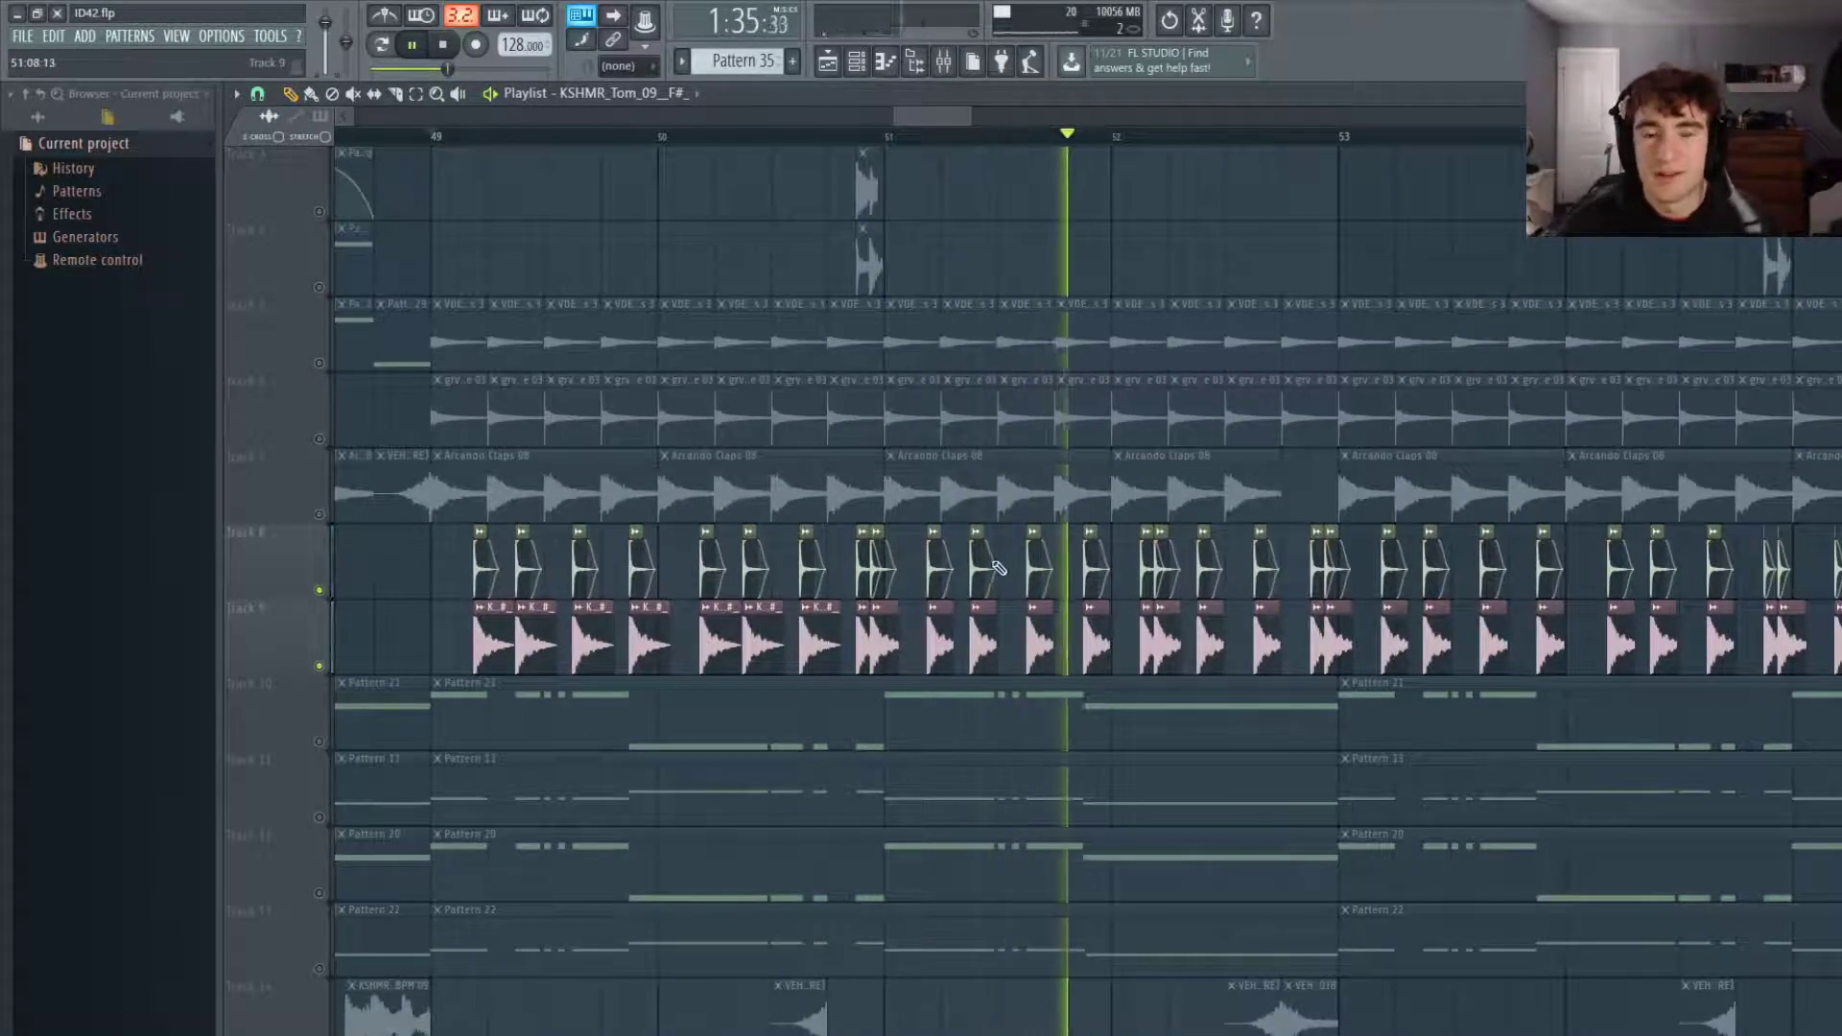
{"action": "scroll", "coordinate": [445, 582], "scroll_direction": "up", "scroll_amount": 5}
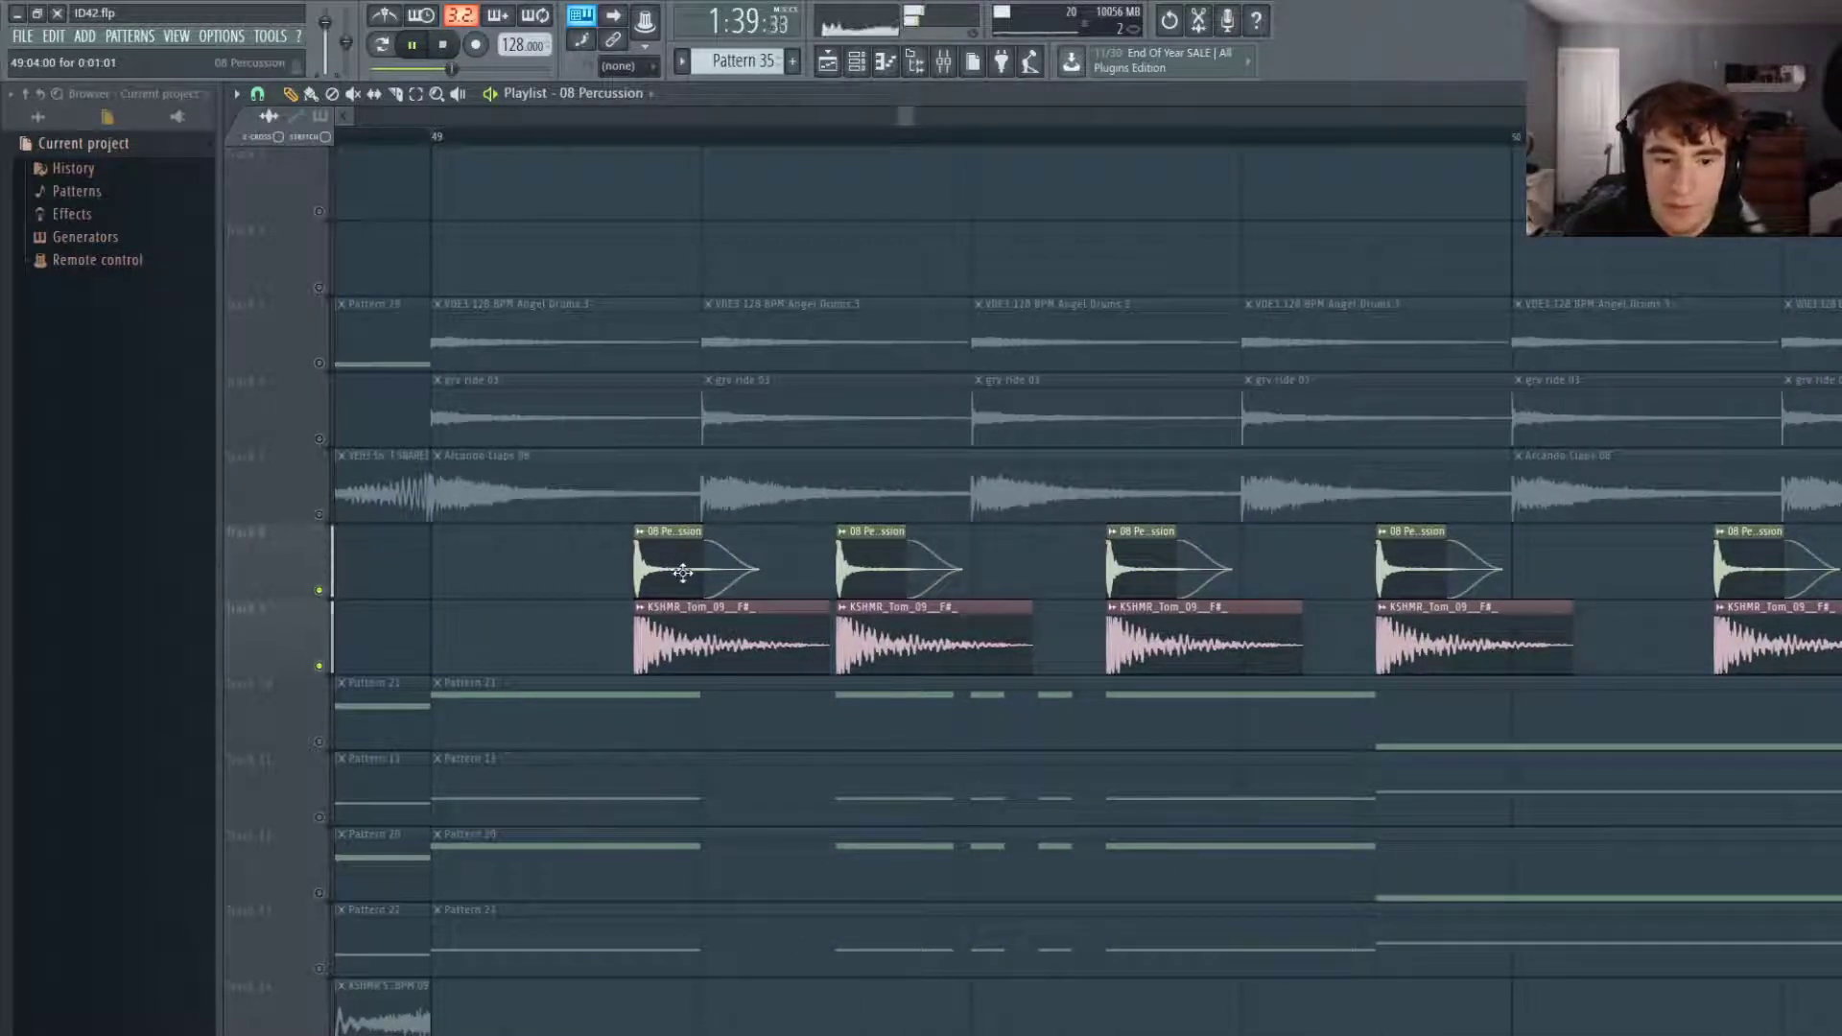
{"action": "scroll", "coordinate": [877, 571], "scroll_direction": "down", "scroll_amount": 6}
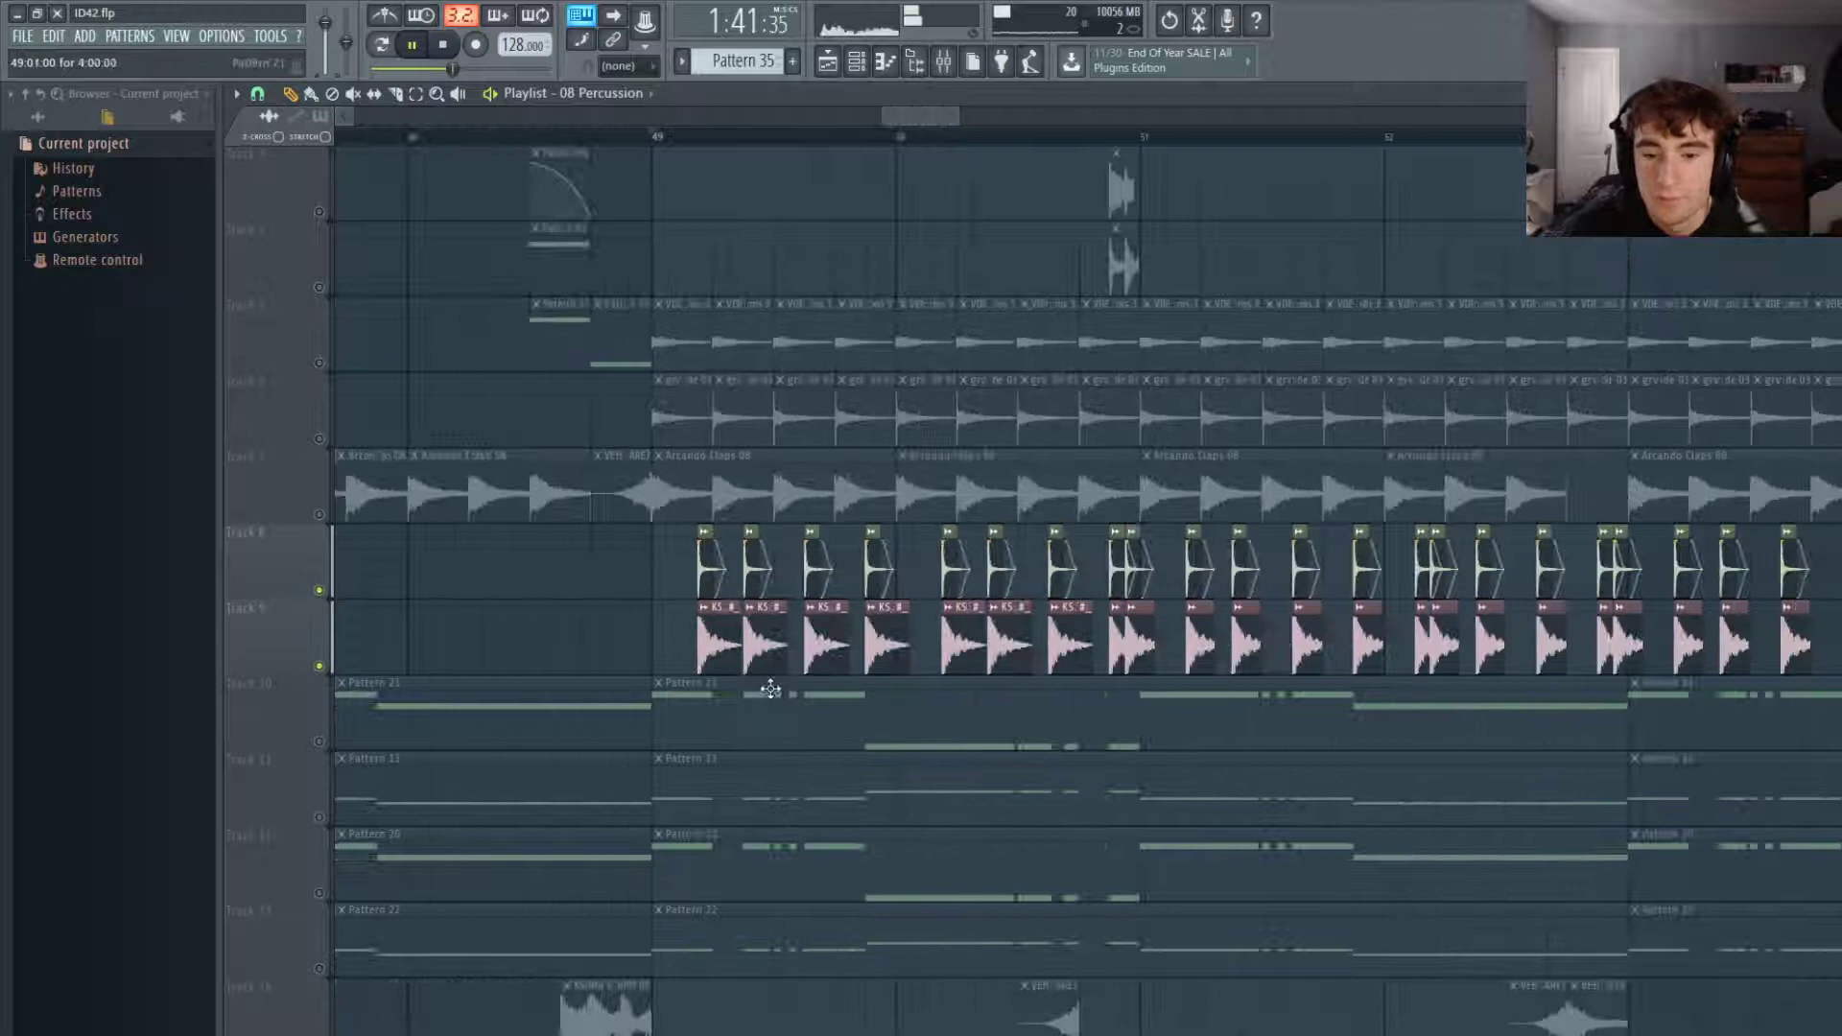
{"action": "scroll", "coordinate": [880, 773], "scroll_direction": "down", "scroll_amount": 2}
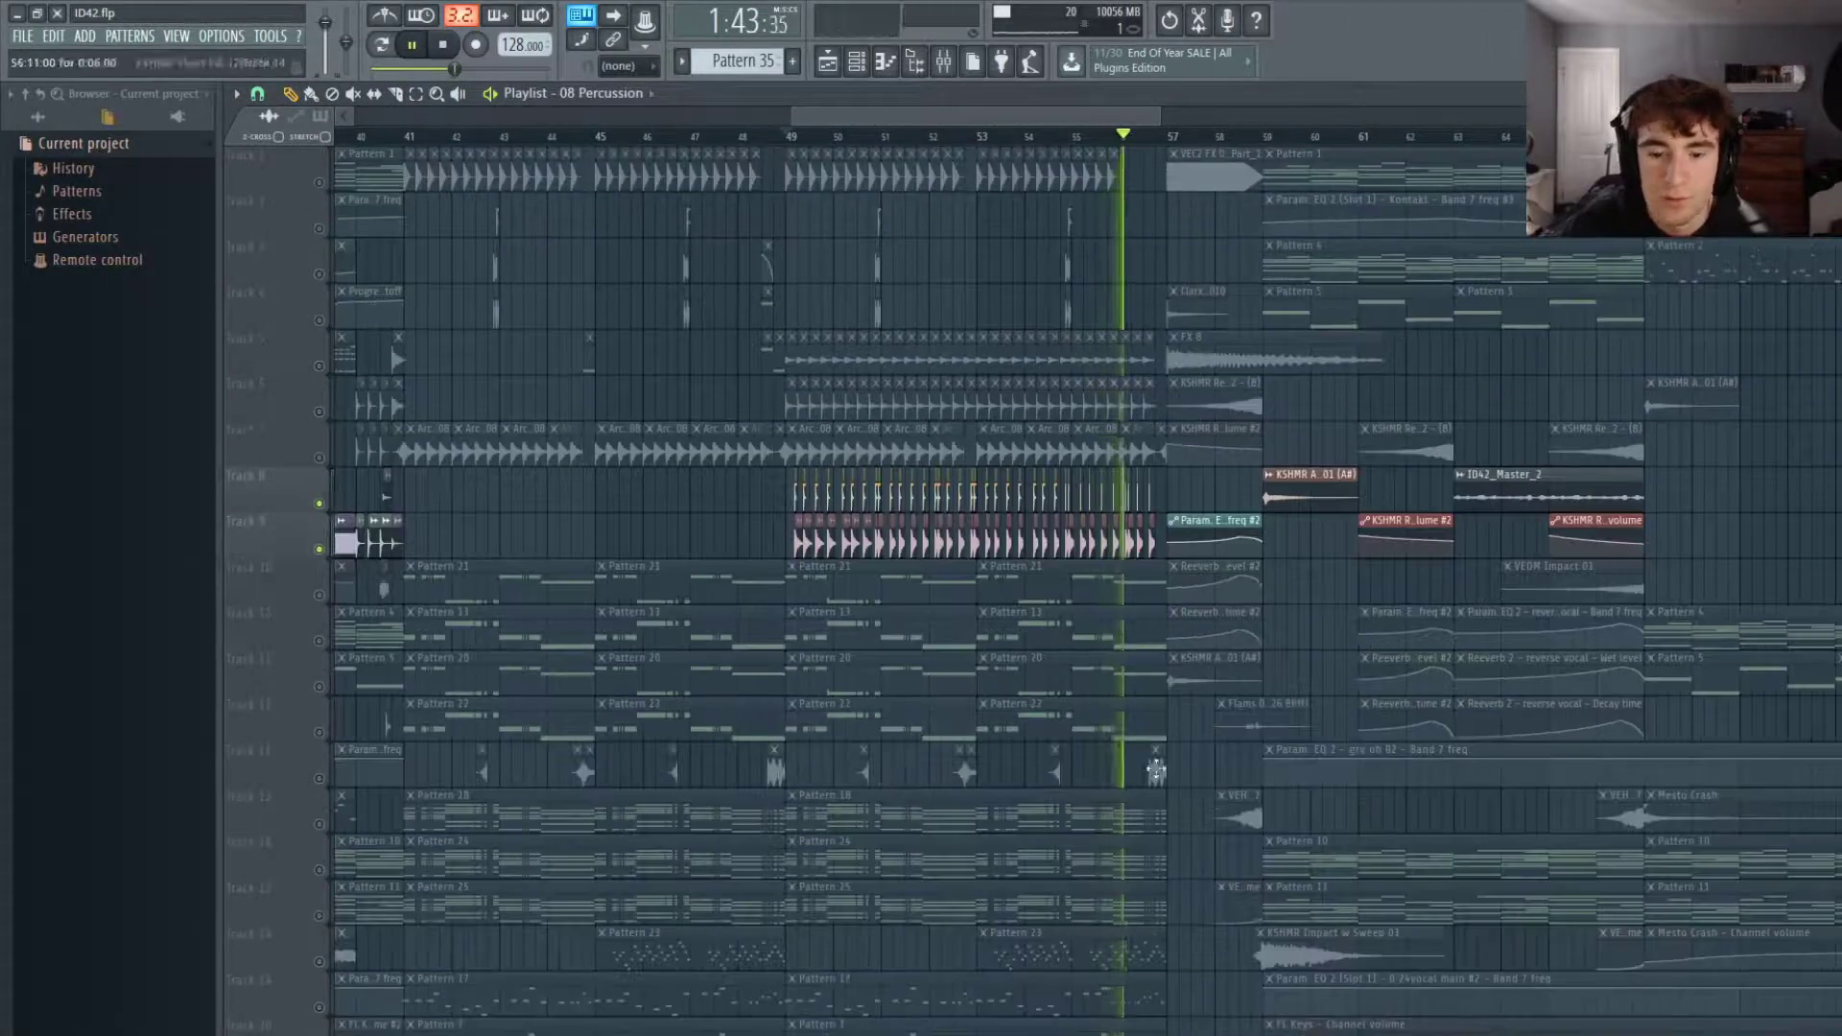
Stop playback, unmute all playlist tracks, and review the full arrangement across both drops.
{"action": "key", "text": "space"}
{"action": "right_click", "coordinate": [323, 464]}
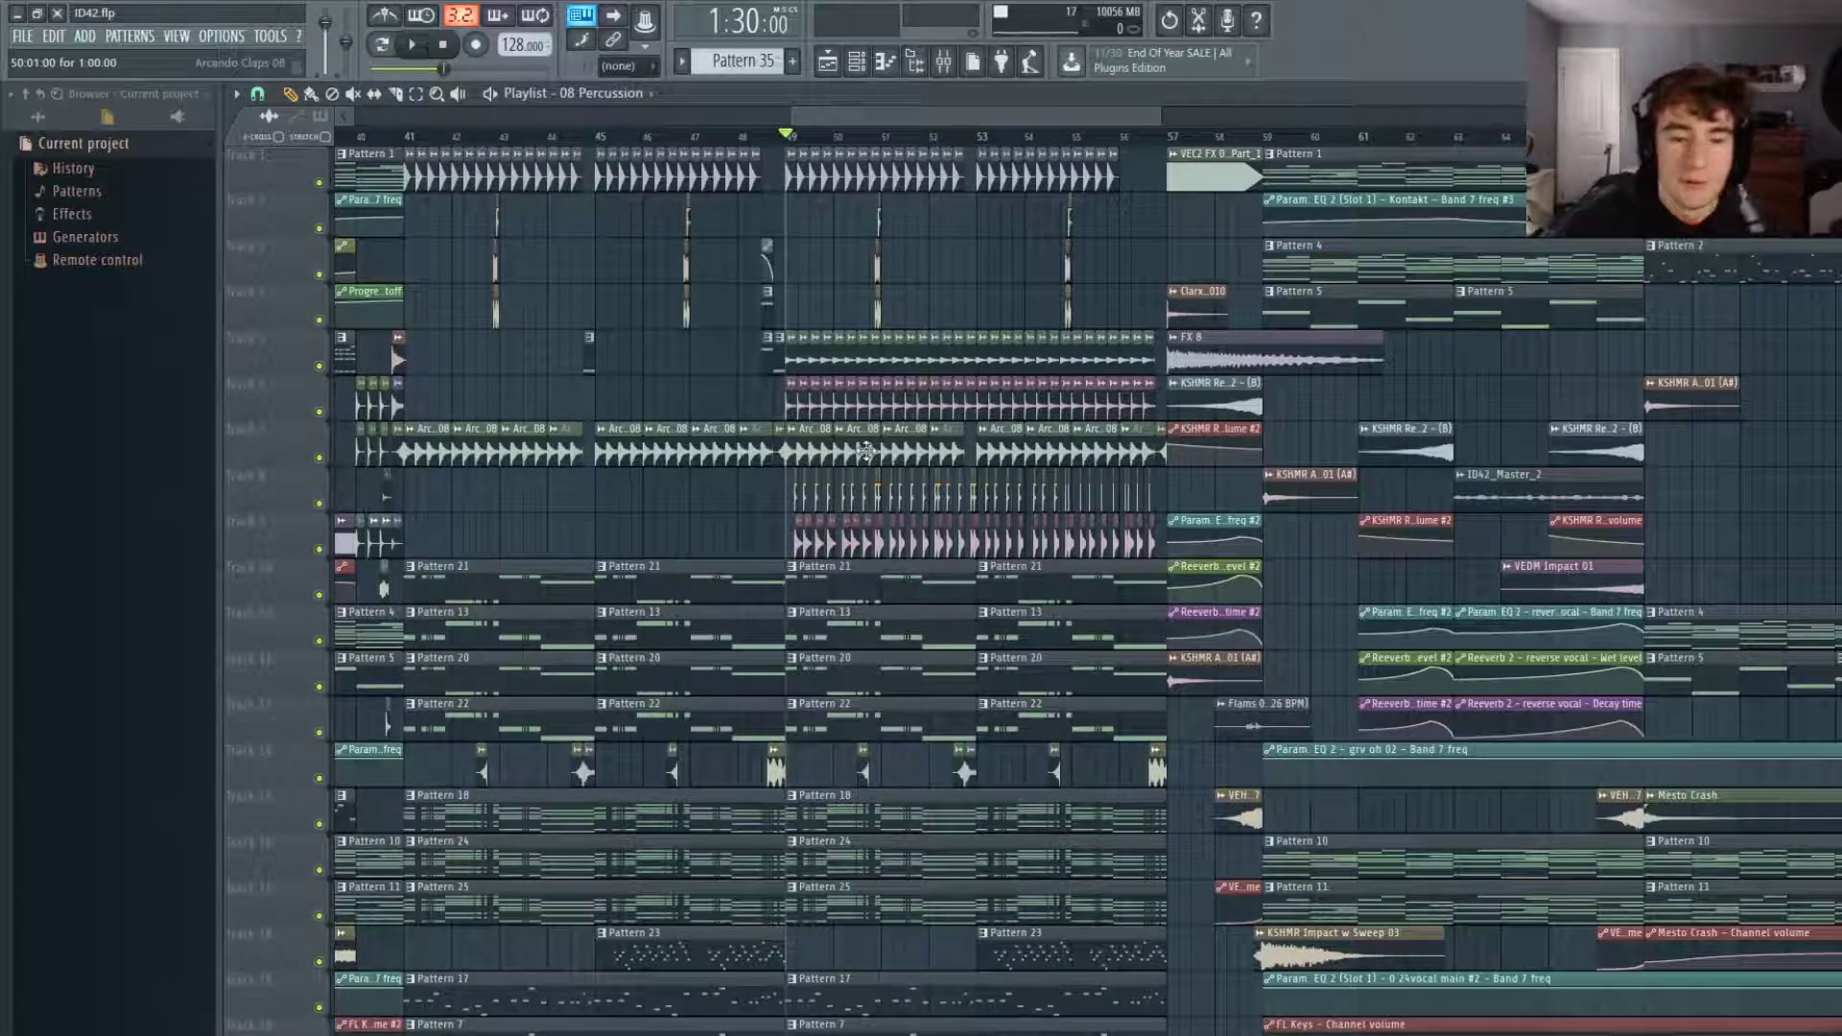
{"action": "scroll", "coordinate": [864, 451], "scroll_direction": "down", "scroll_amount": 4}
{"action": "scroll", "coordinate": [815, 499], "scroll_direction": "down", "scroll_amount": 2}
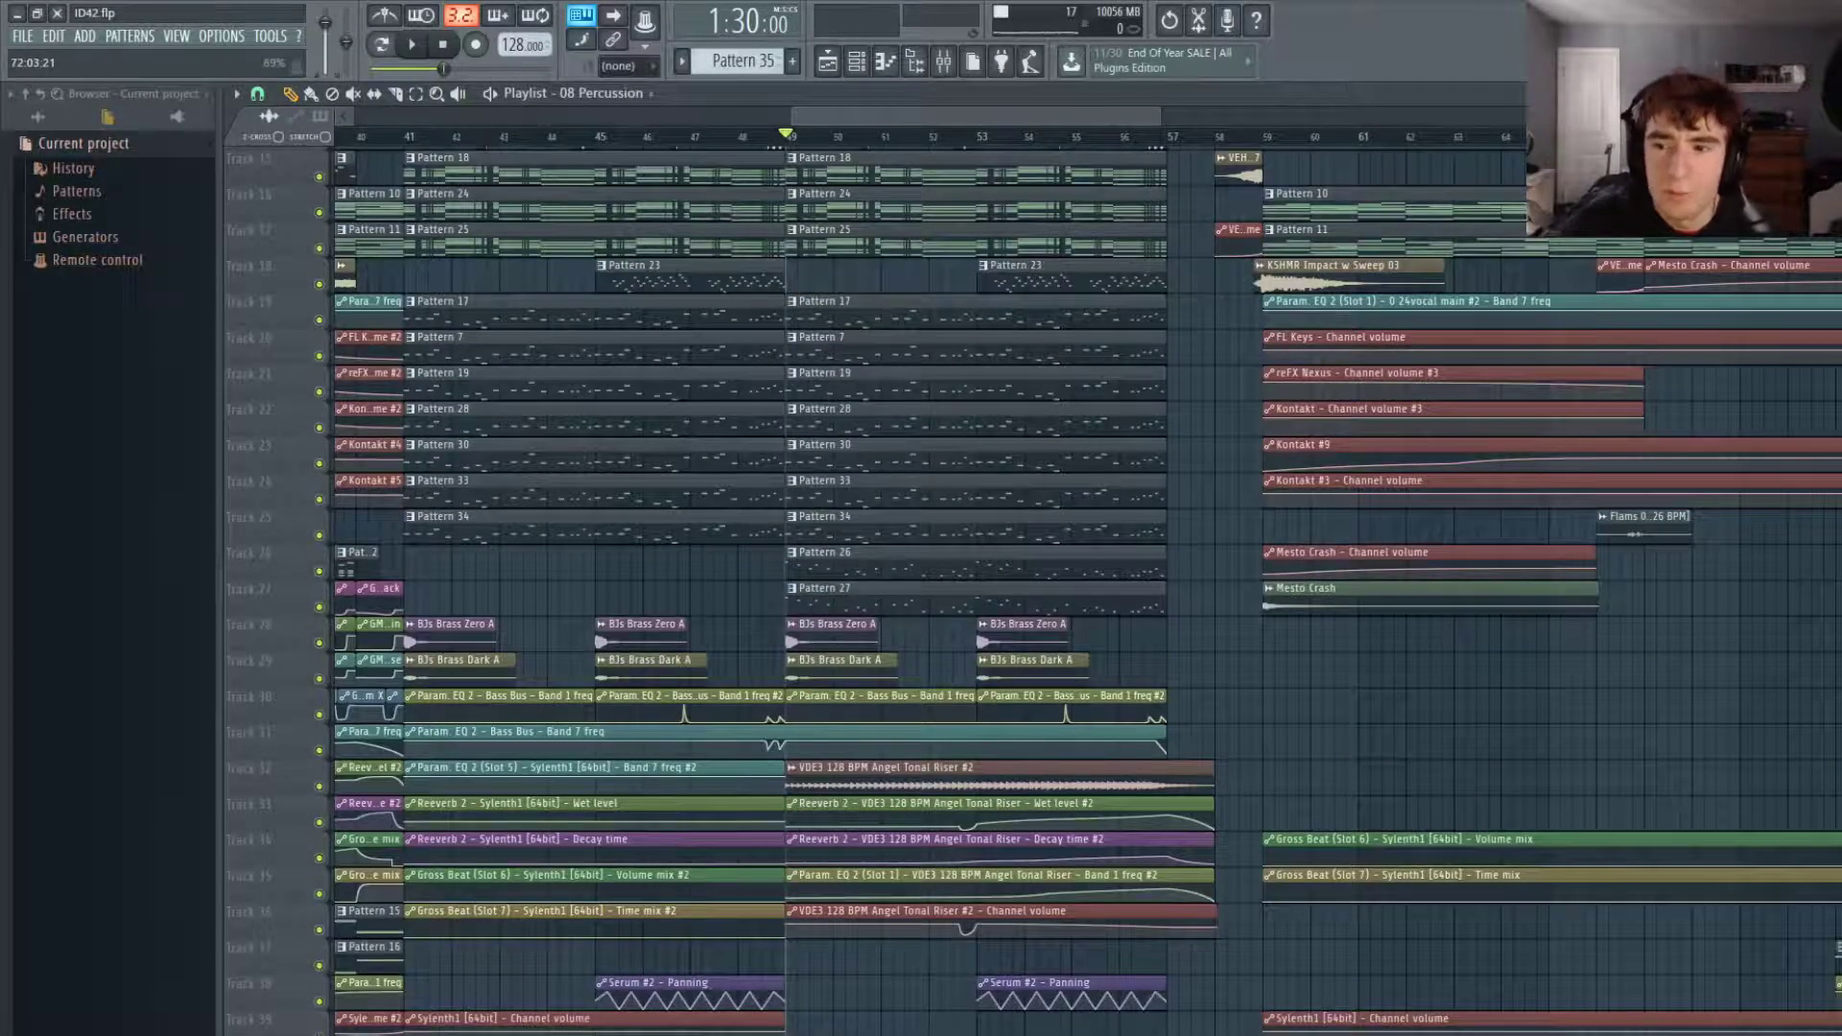
{"action": "scroll", "coordinate": [1055, 575], "scroll_direction": "up", "scroll_amount": 5}
{"action": "scroll", "coordinate": [523, 299], "scroll_direction": "up", "scroll_amount": 2}
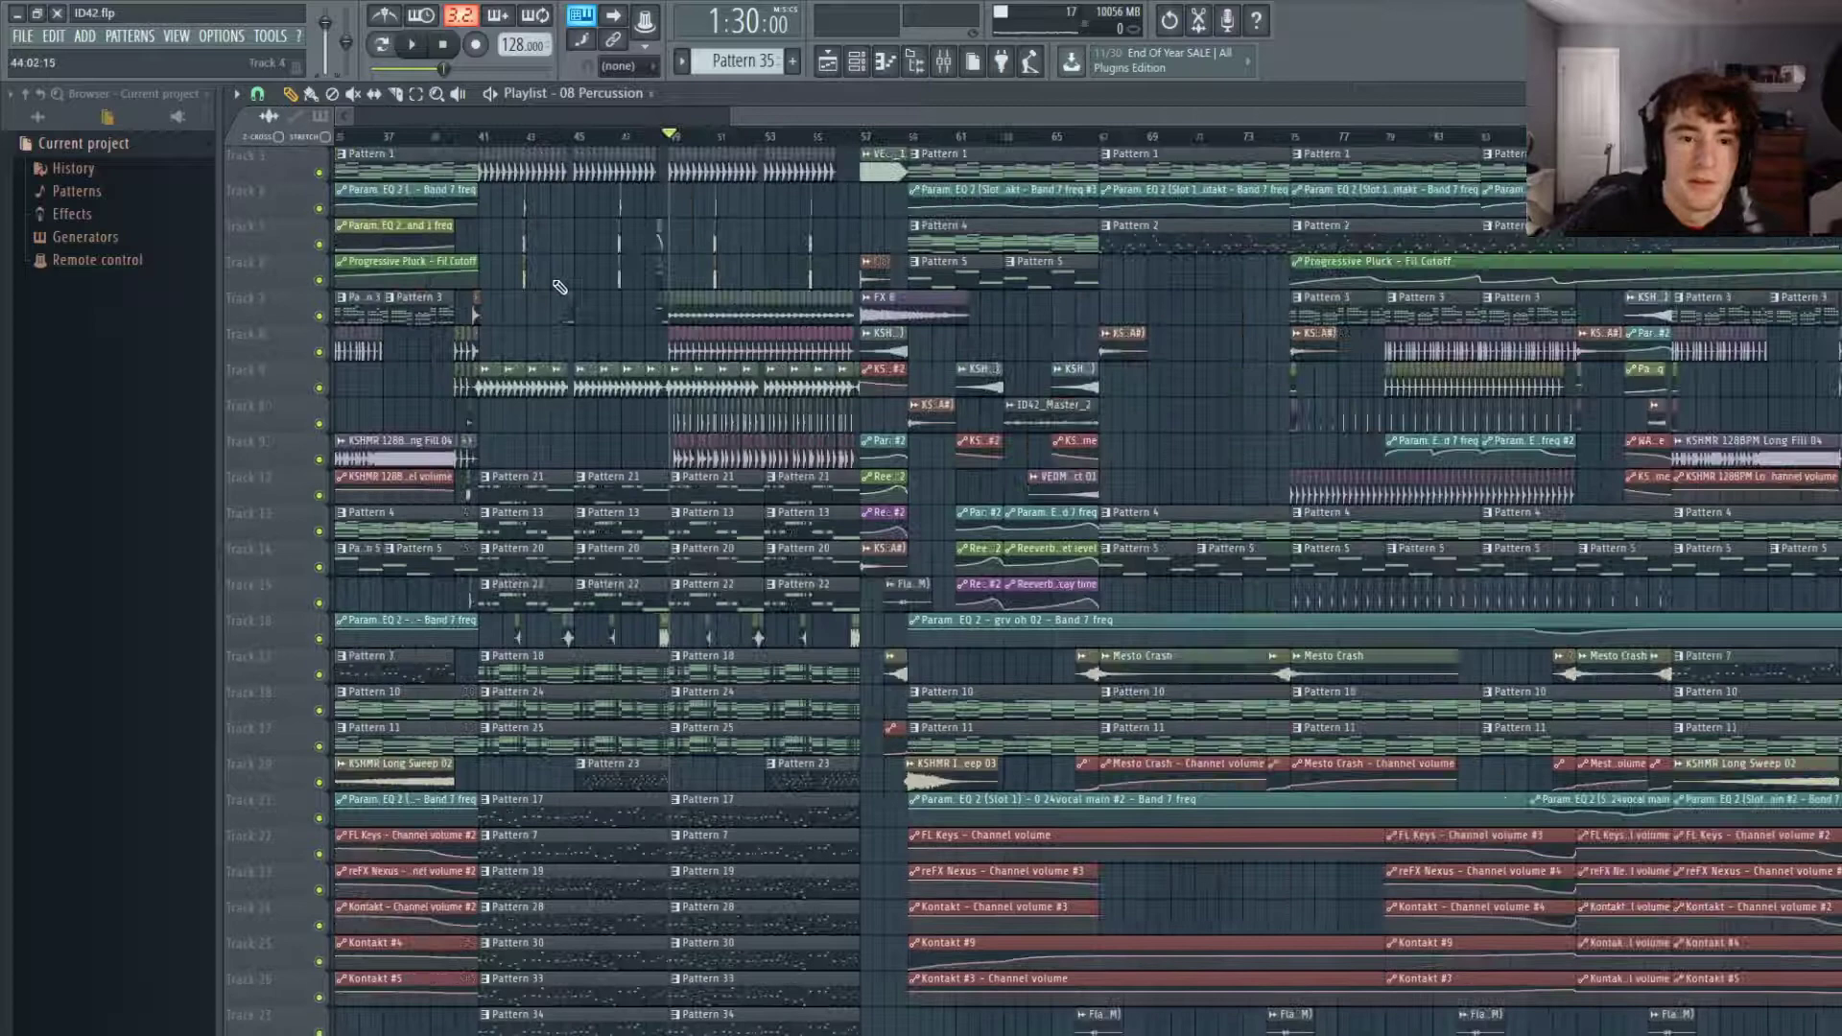
{"action": "scroll", "coordinate": [384, 301], "scroll_direction": "down", "scroll_amount": 3}
{"action": "scroll", "coordinate": [761, 390], "scroll_direction": "down", "scroll_amount": 3}
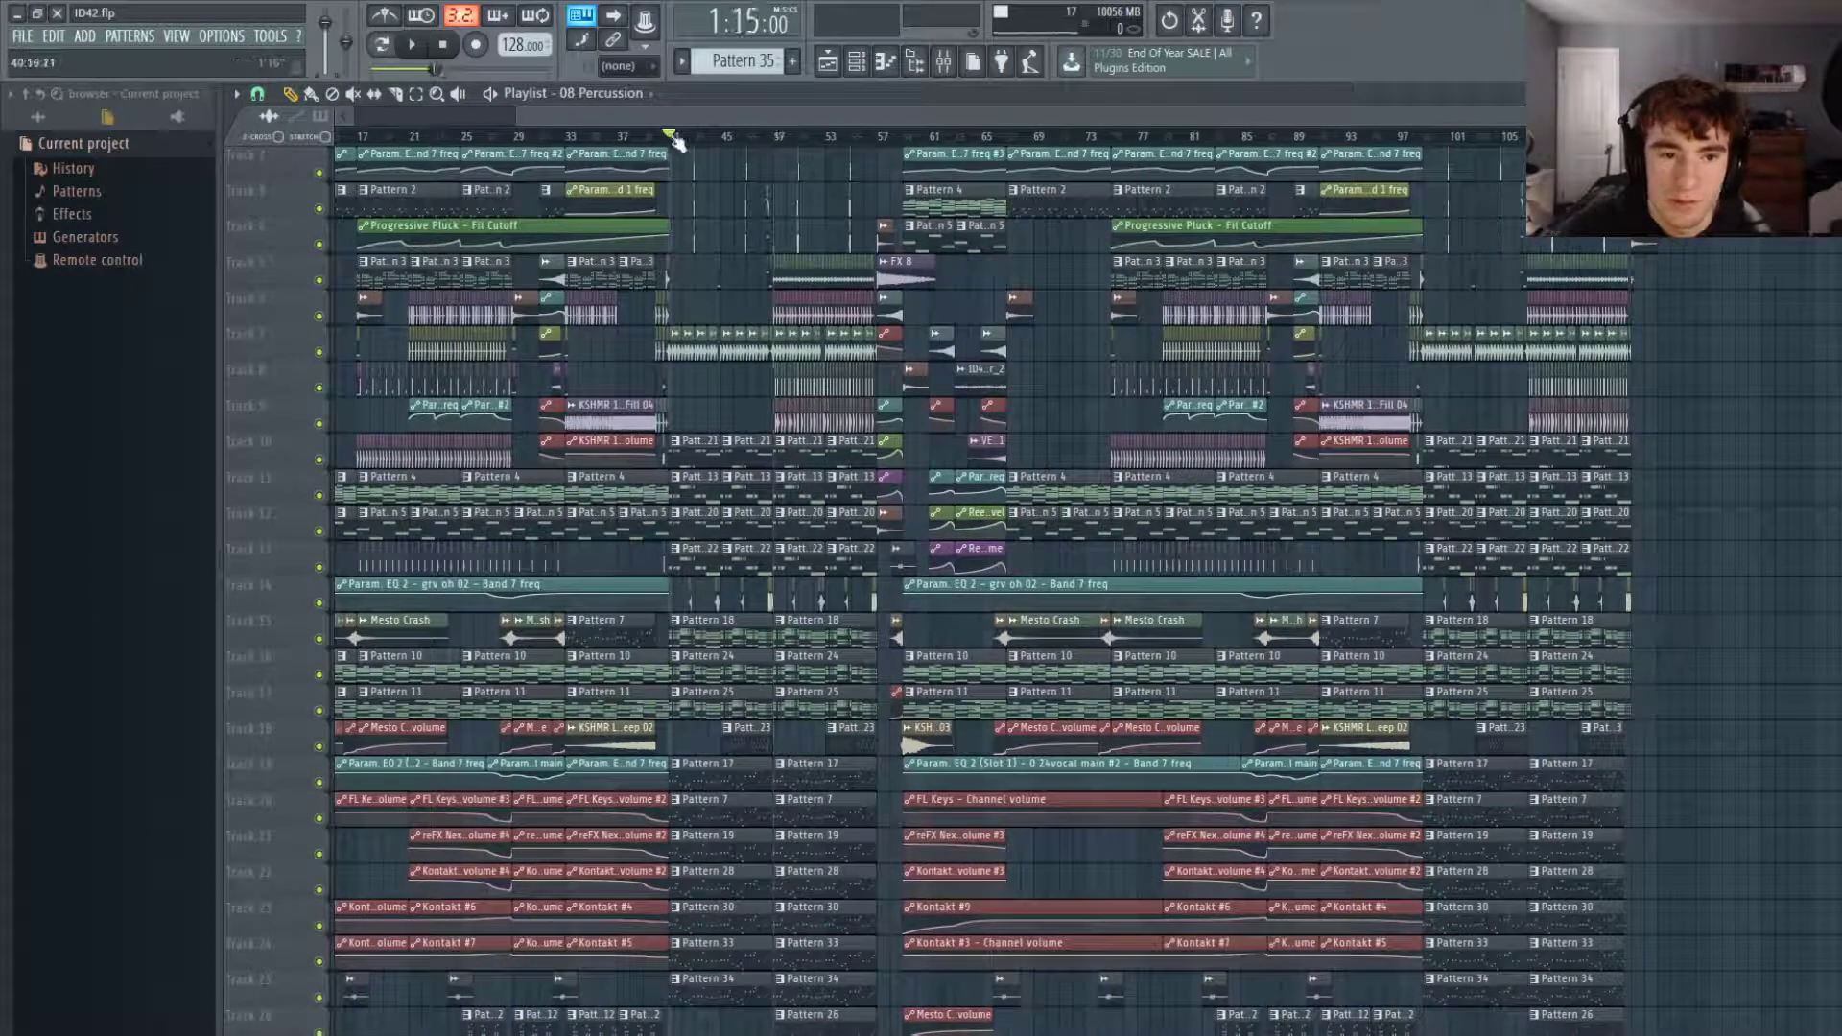
{"action": "scroll", "coordinate": [717, 406], "scroll_direction": "up", "scroll_amount": 1}
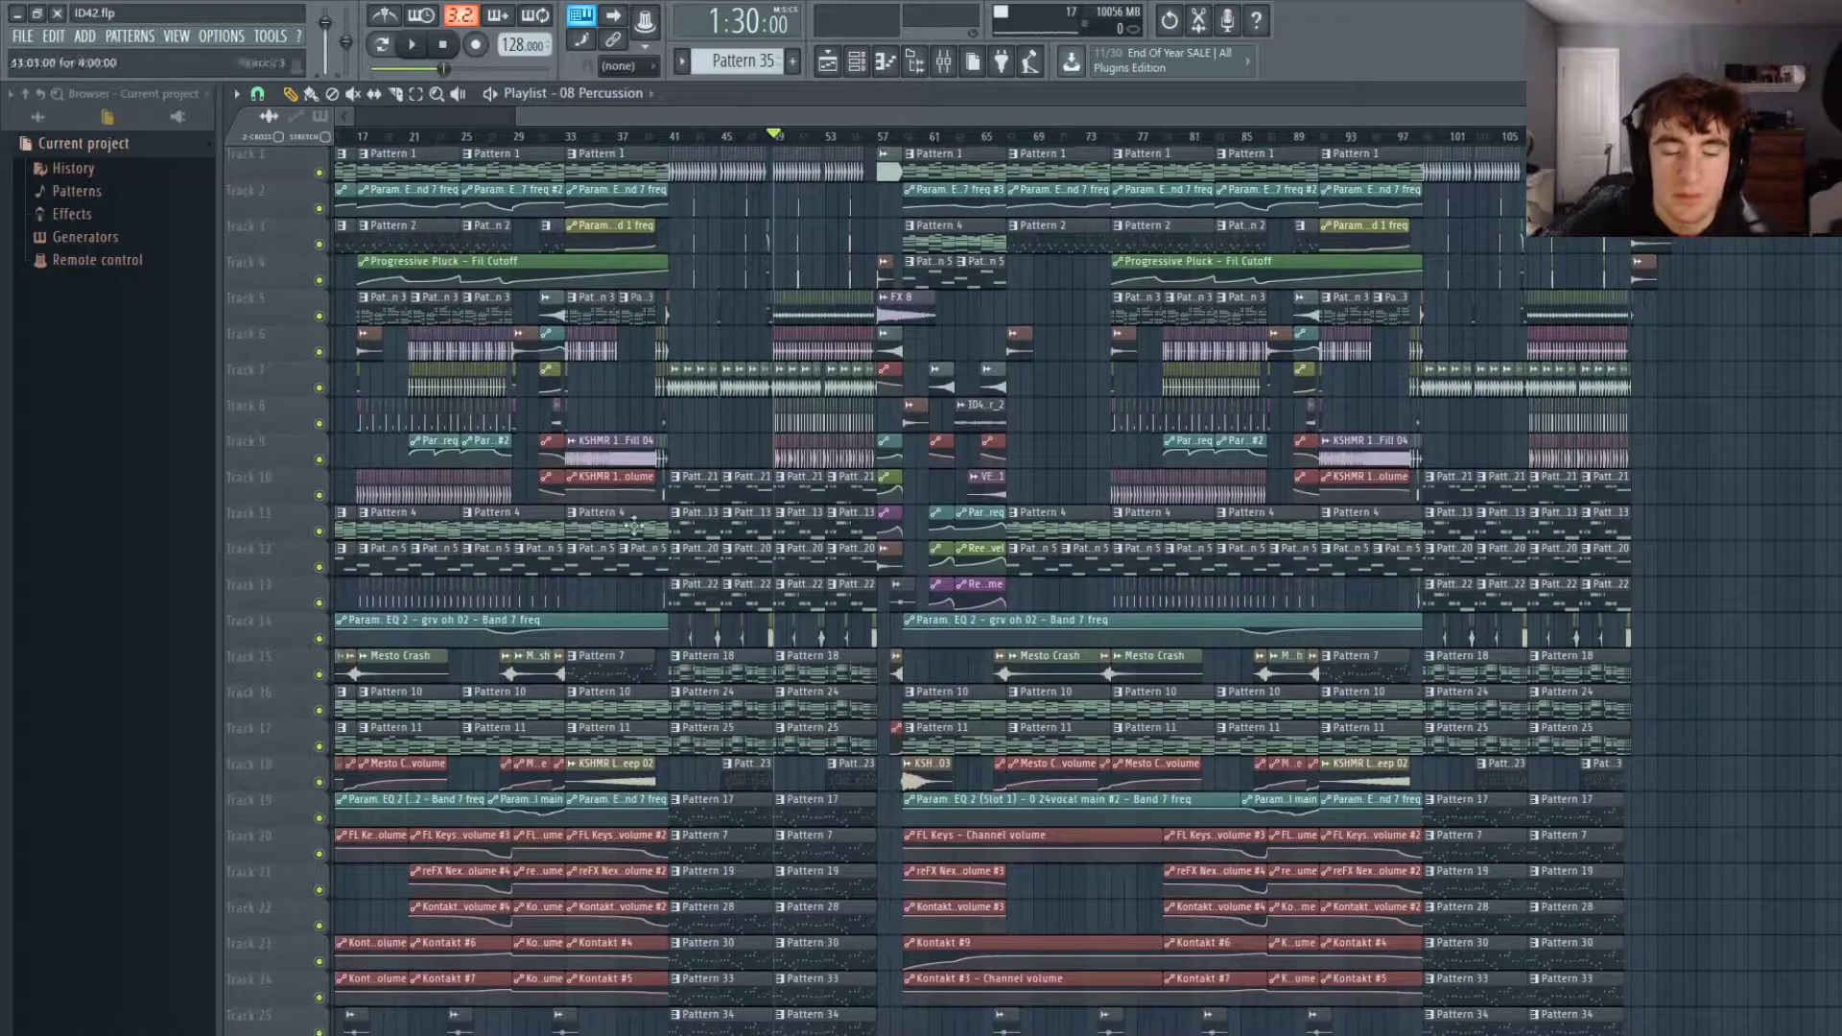